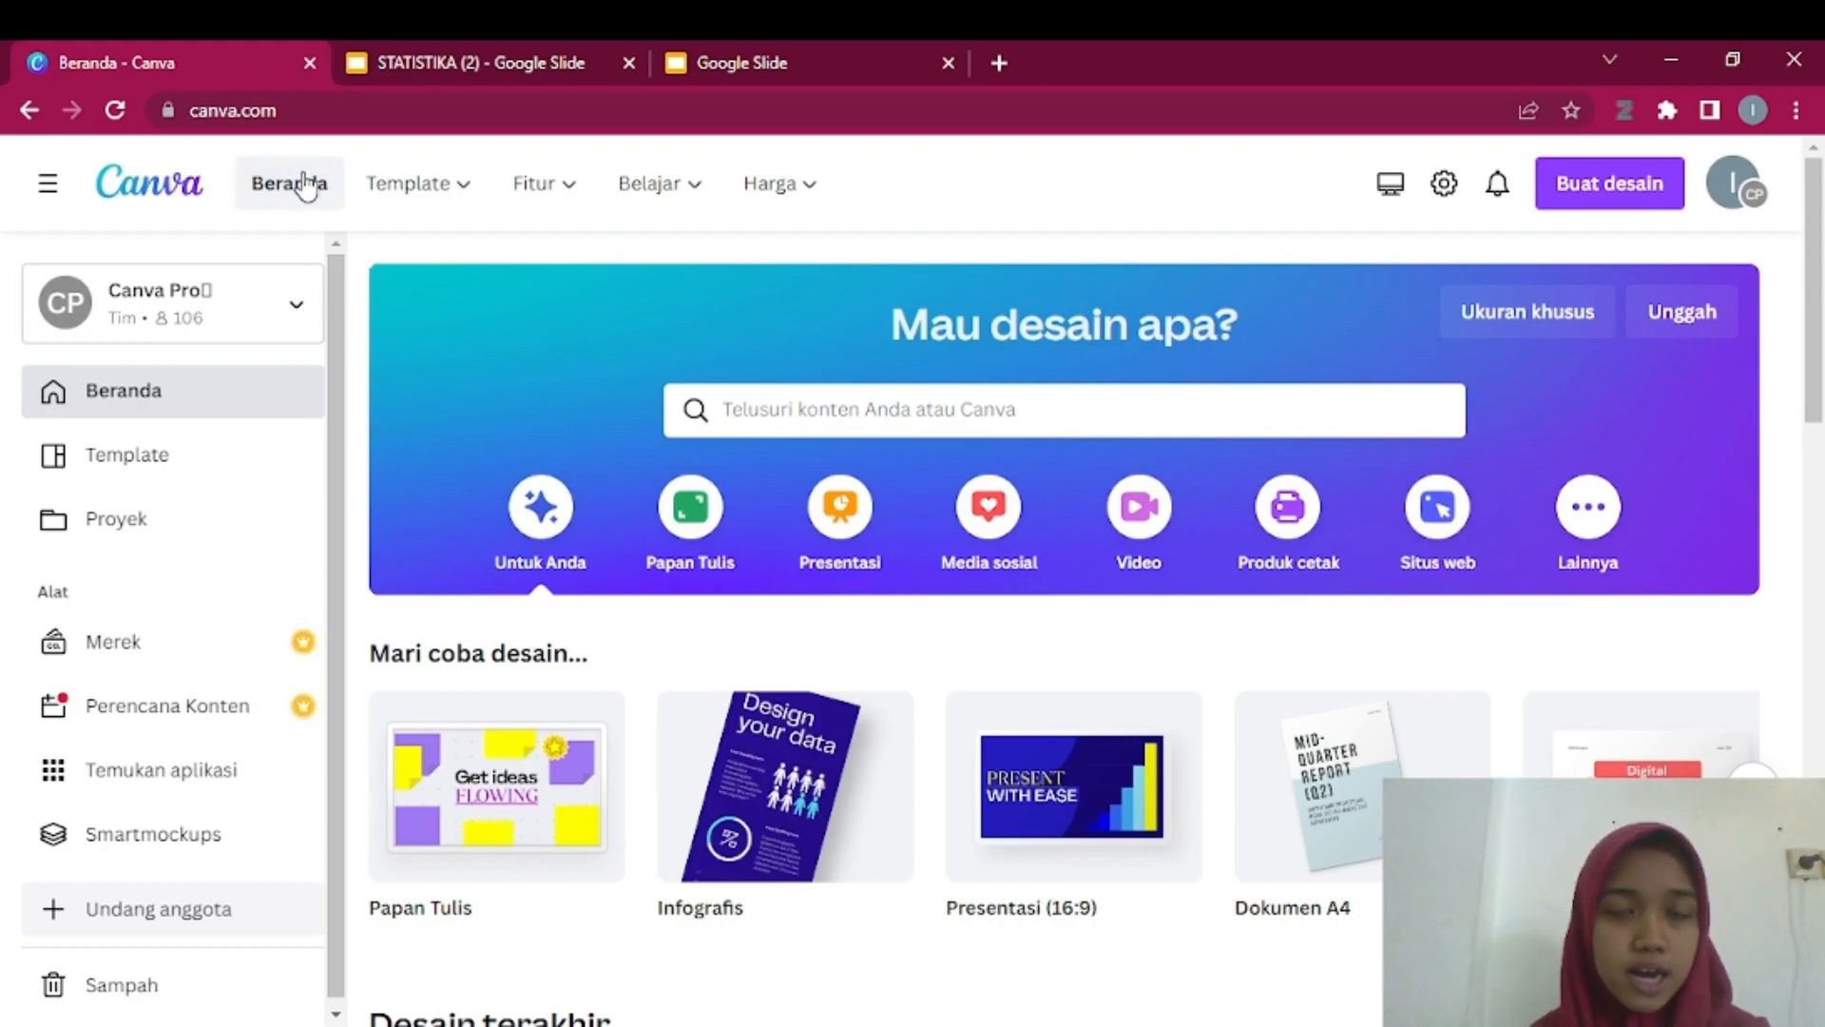
- Create a blank Presentasi (16:9) design and search its templates for "cute"
{"action": "left_click", "coordinate": [842, 513]}
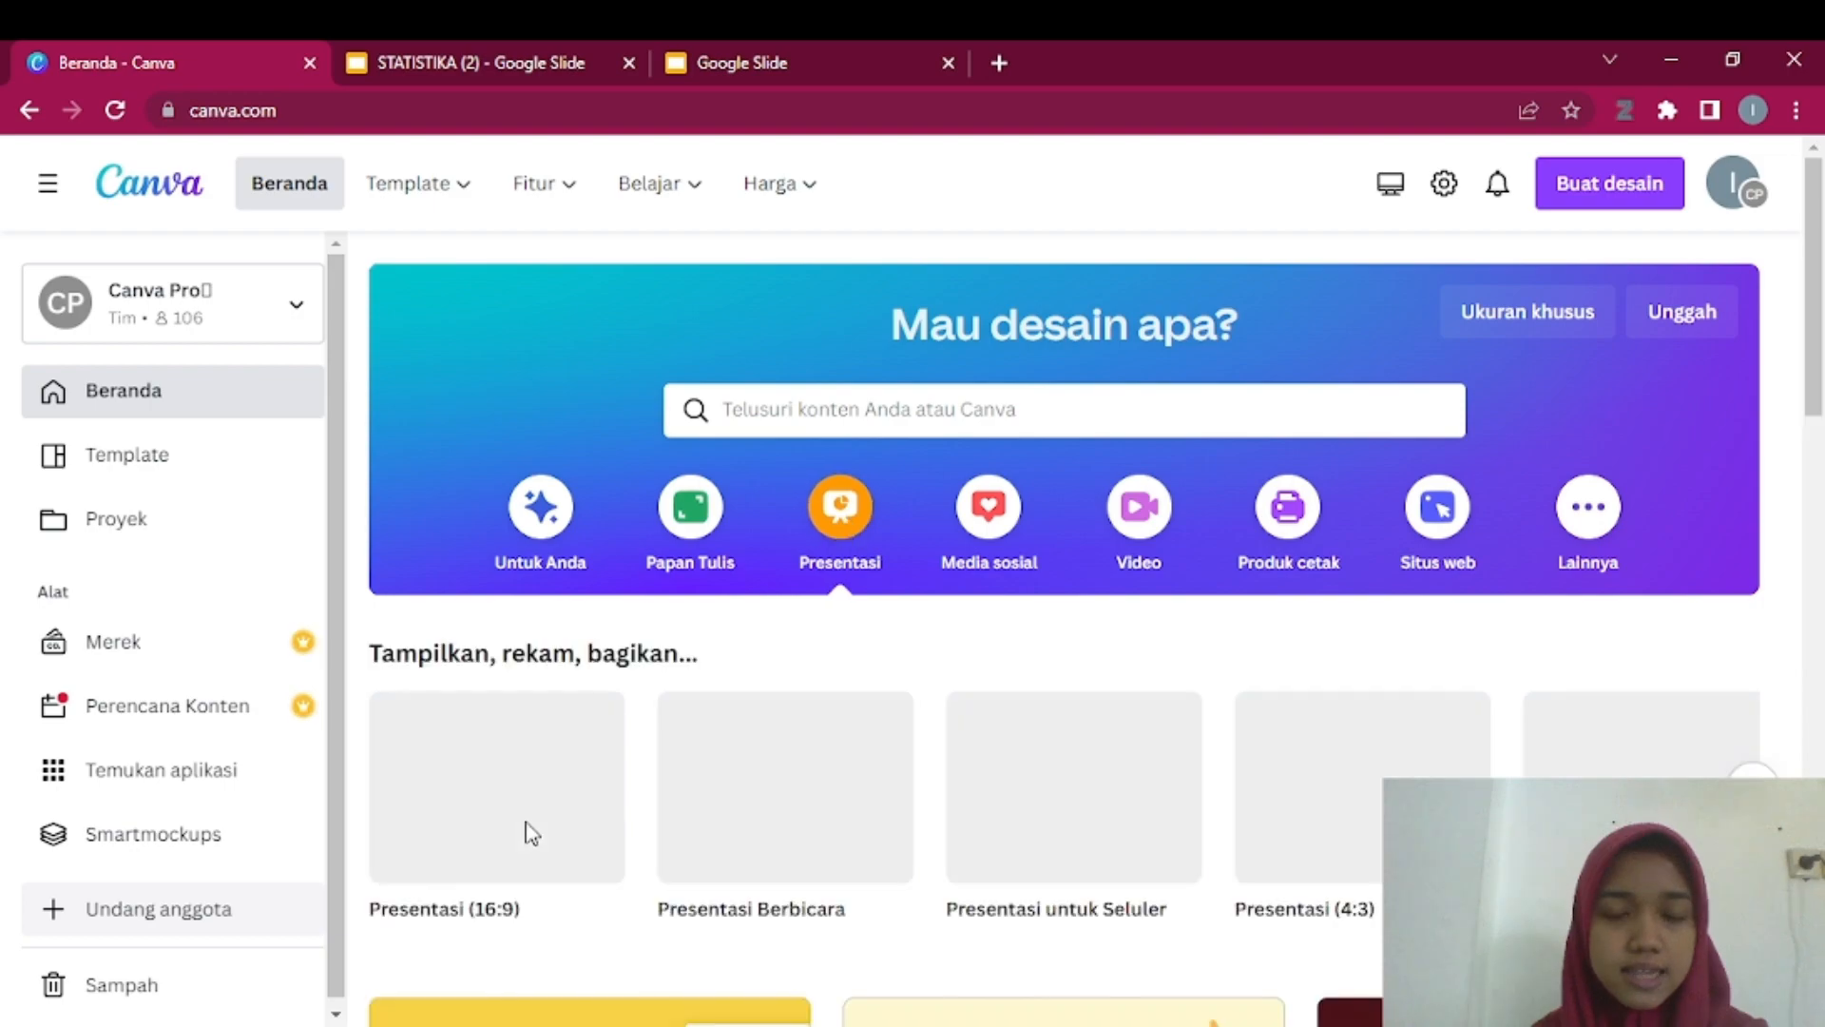
{"action": "left_click", "coordinate": [496, 787]}
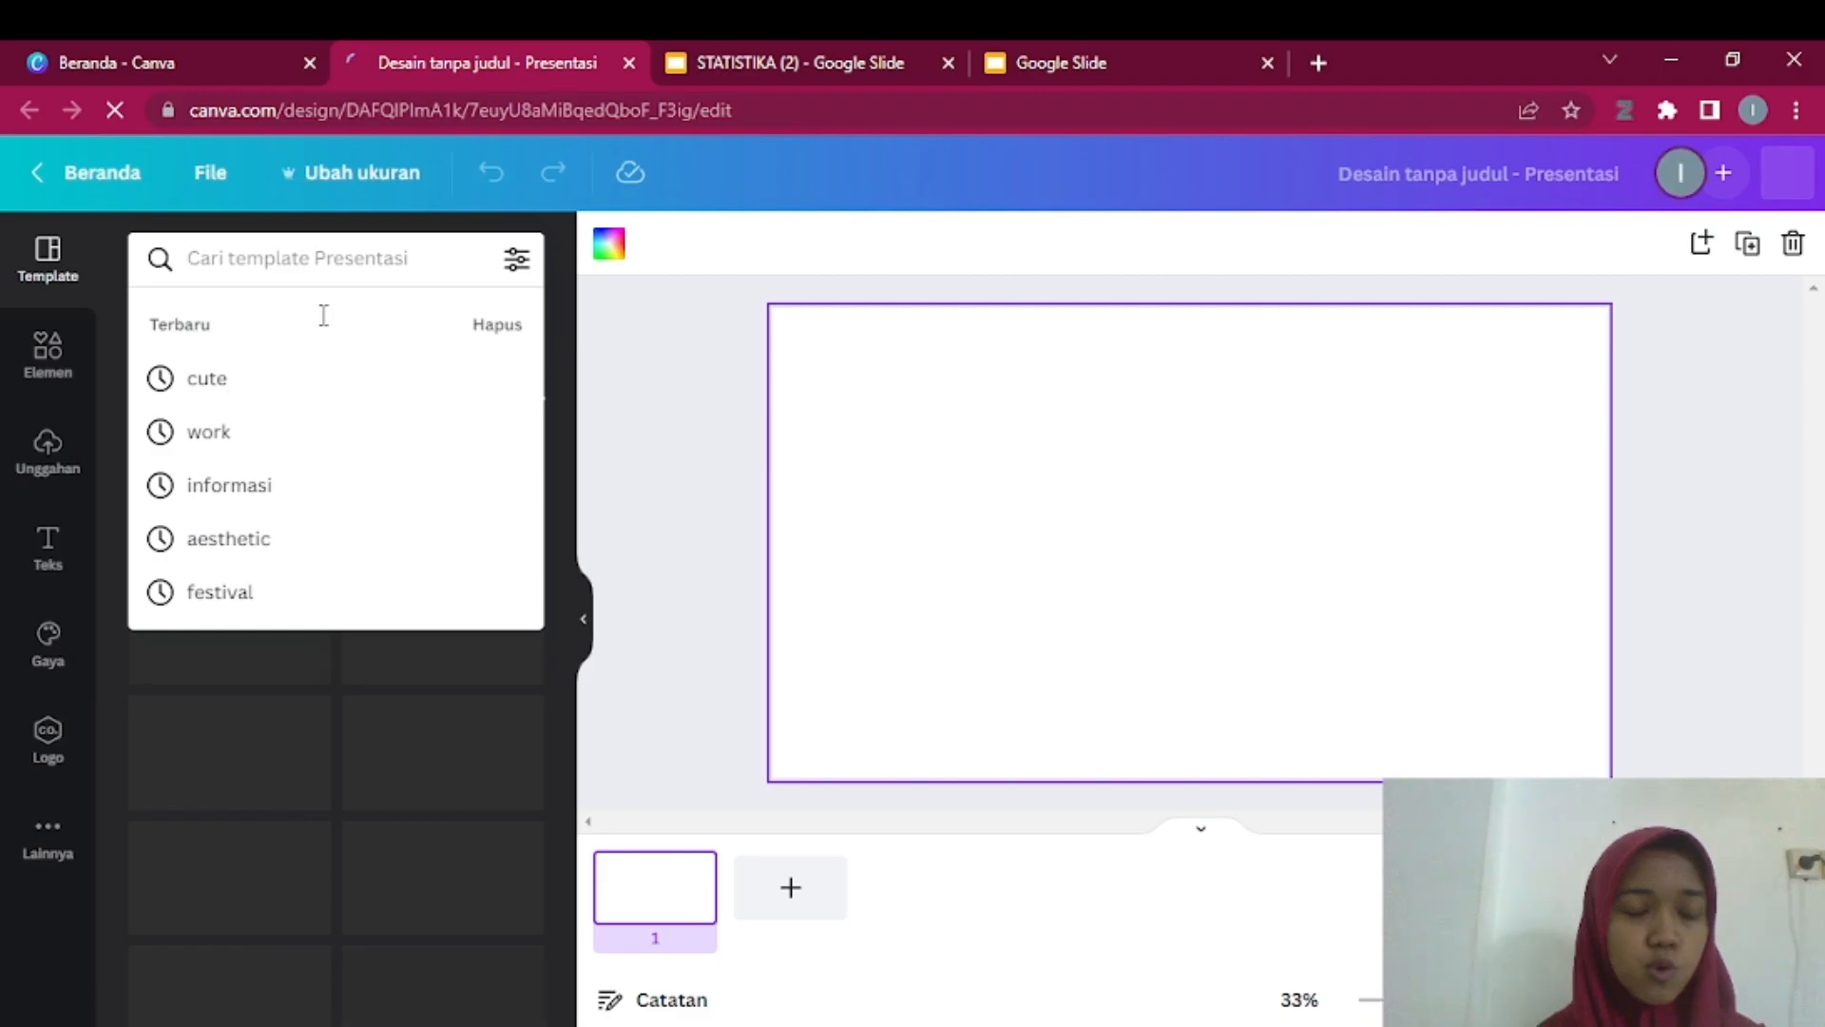
{"action": "left_click", "coordinate": [285, 378]}
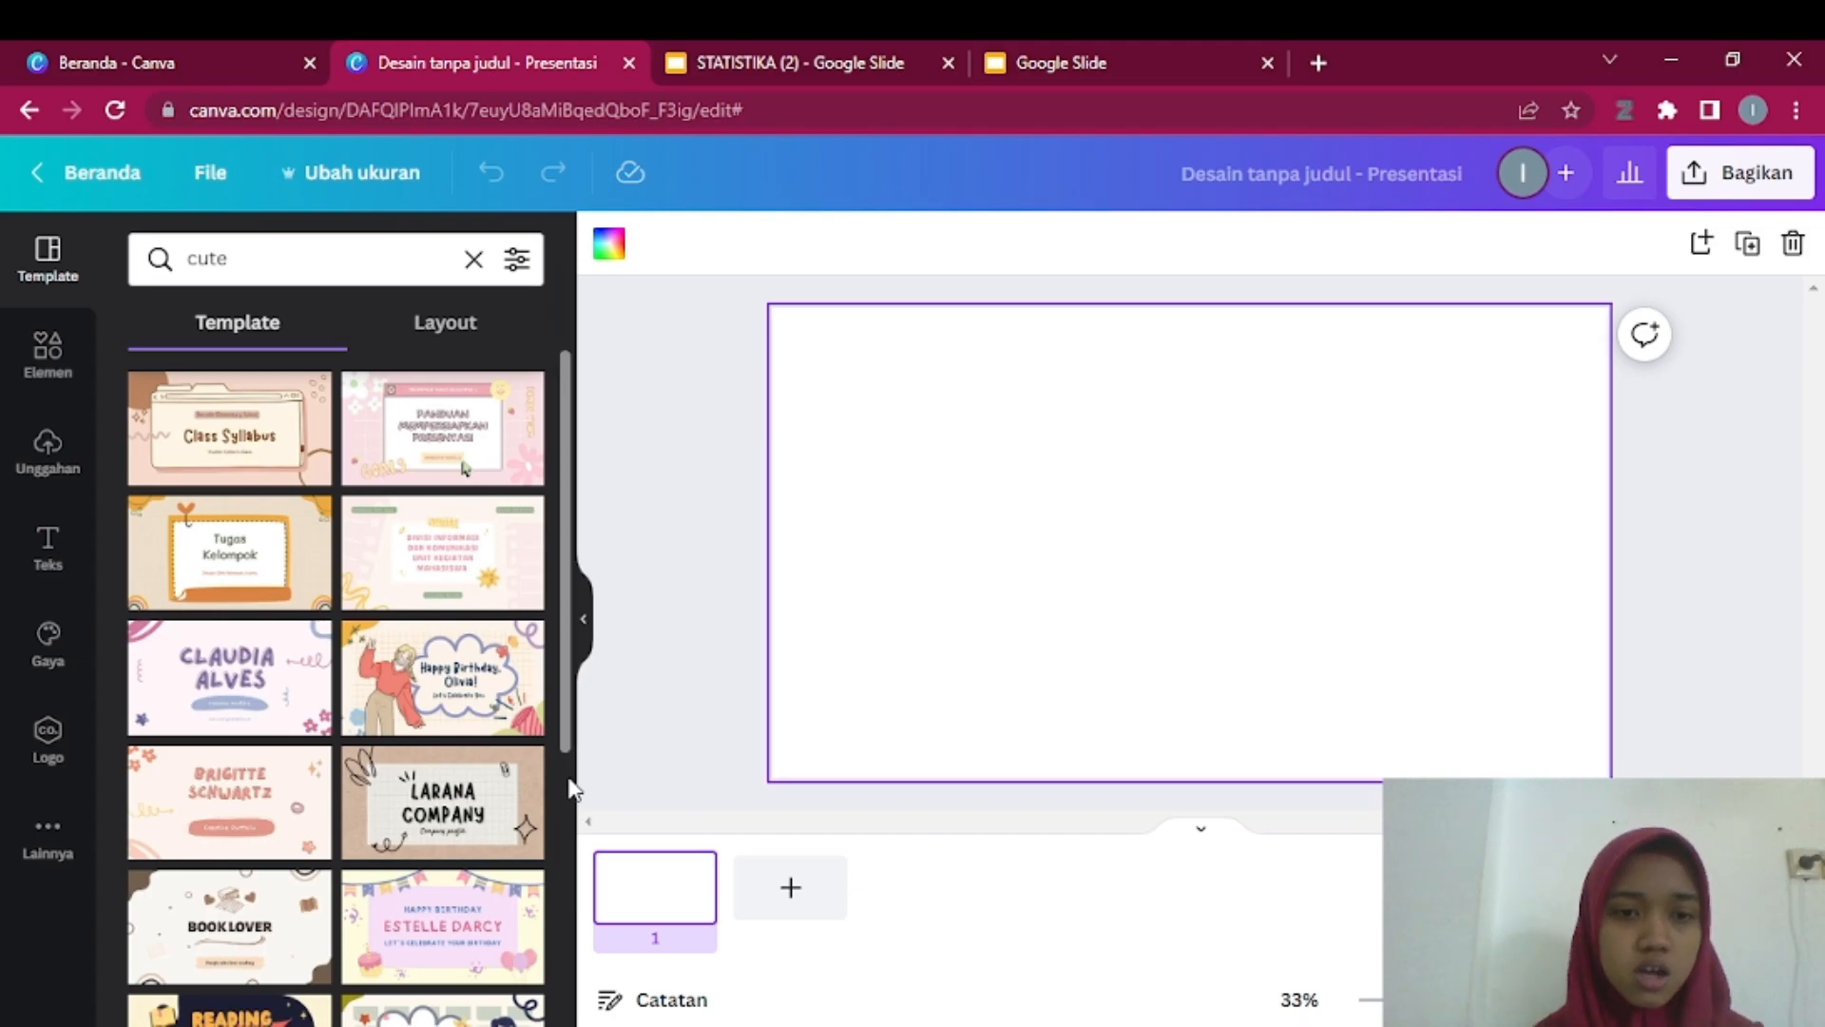
- Apply the cover page of the Orange Colorful Cute Playful Portfolio Design Presentation template to the blank page
{"action": "scroll", "coordinate": [570, 789], "scroll_direction": "down", "scroll_amount": 5}
{"action": "scroll", "coordinate": [570, 817], "scroll_direction": "down", "scroll_amount": 5}
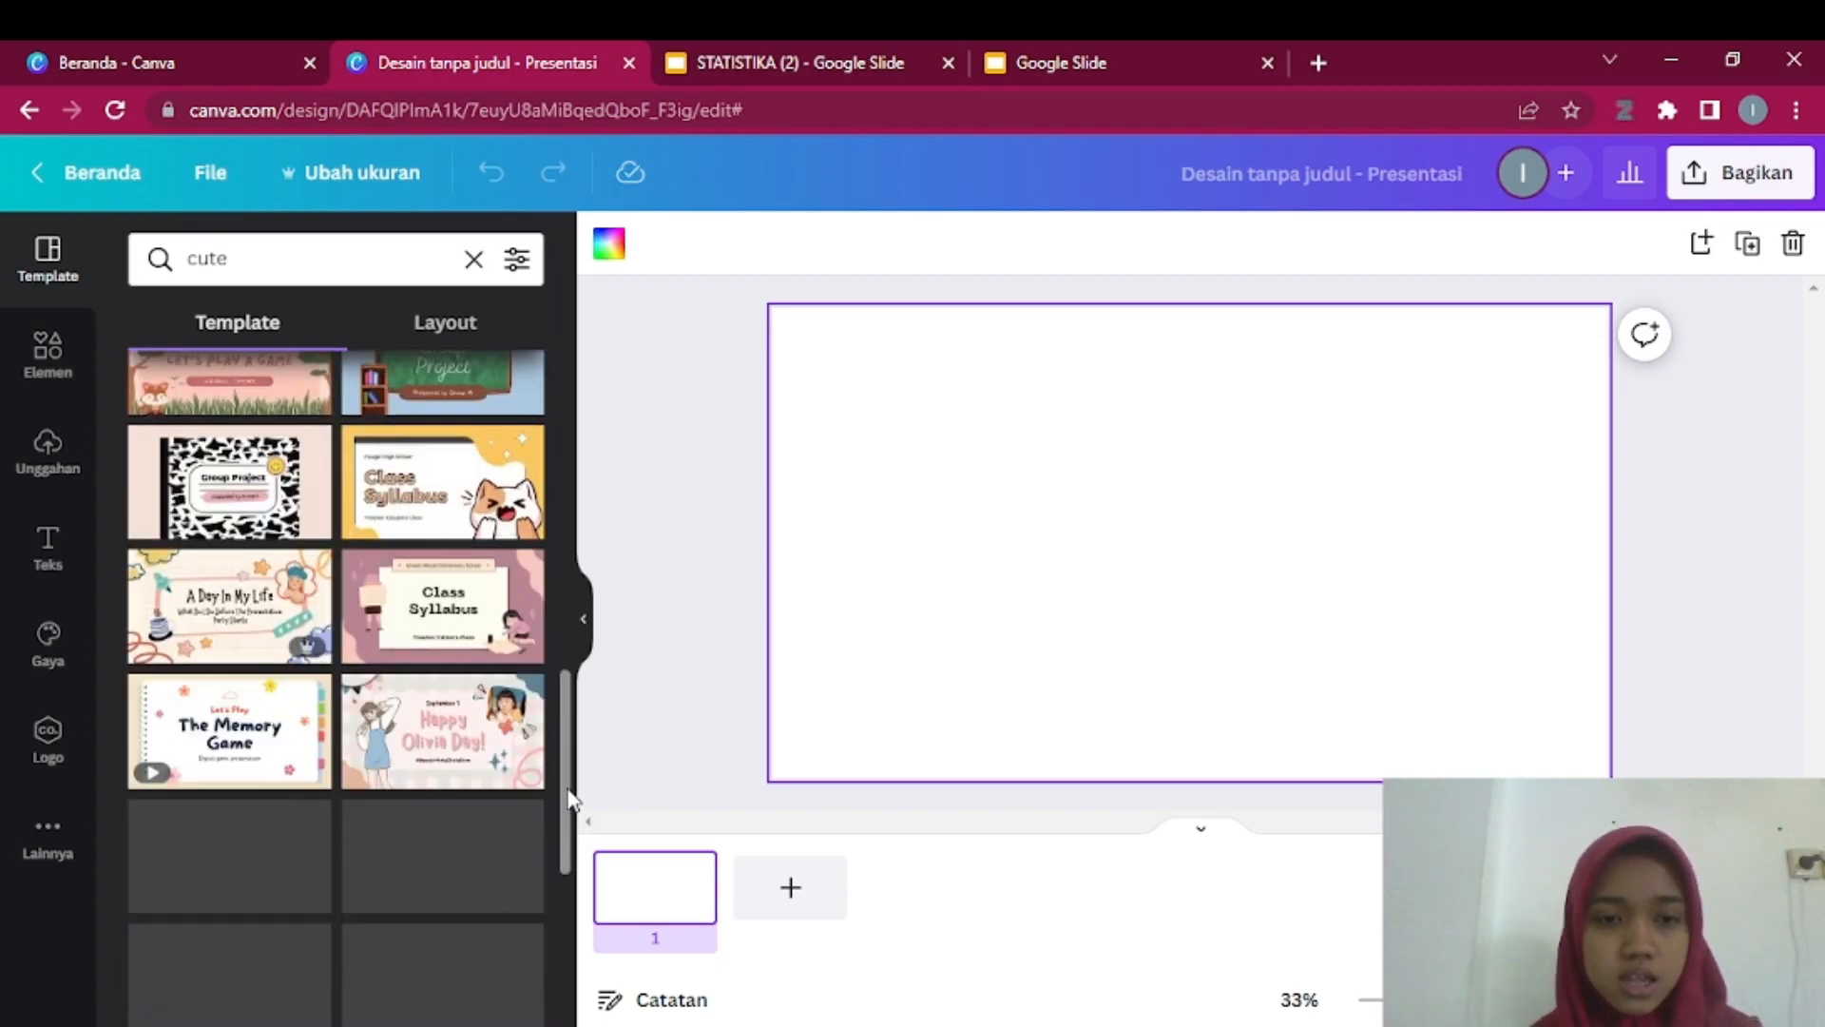
{"action": "scroll", "coordinate": [565, 884], "scroll_direction": "down", "scroll_amount": 5}
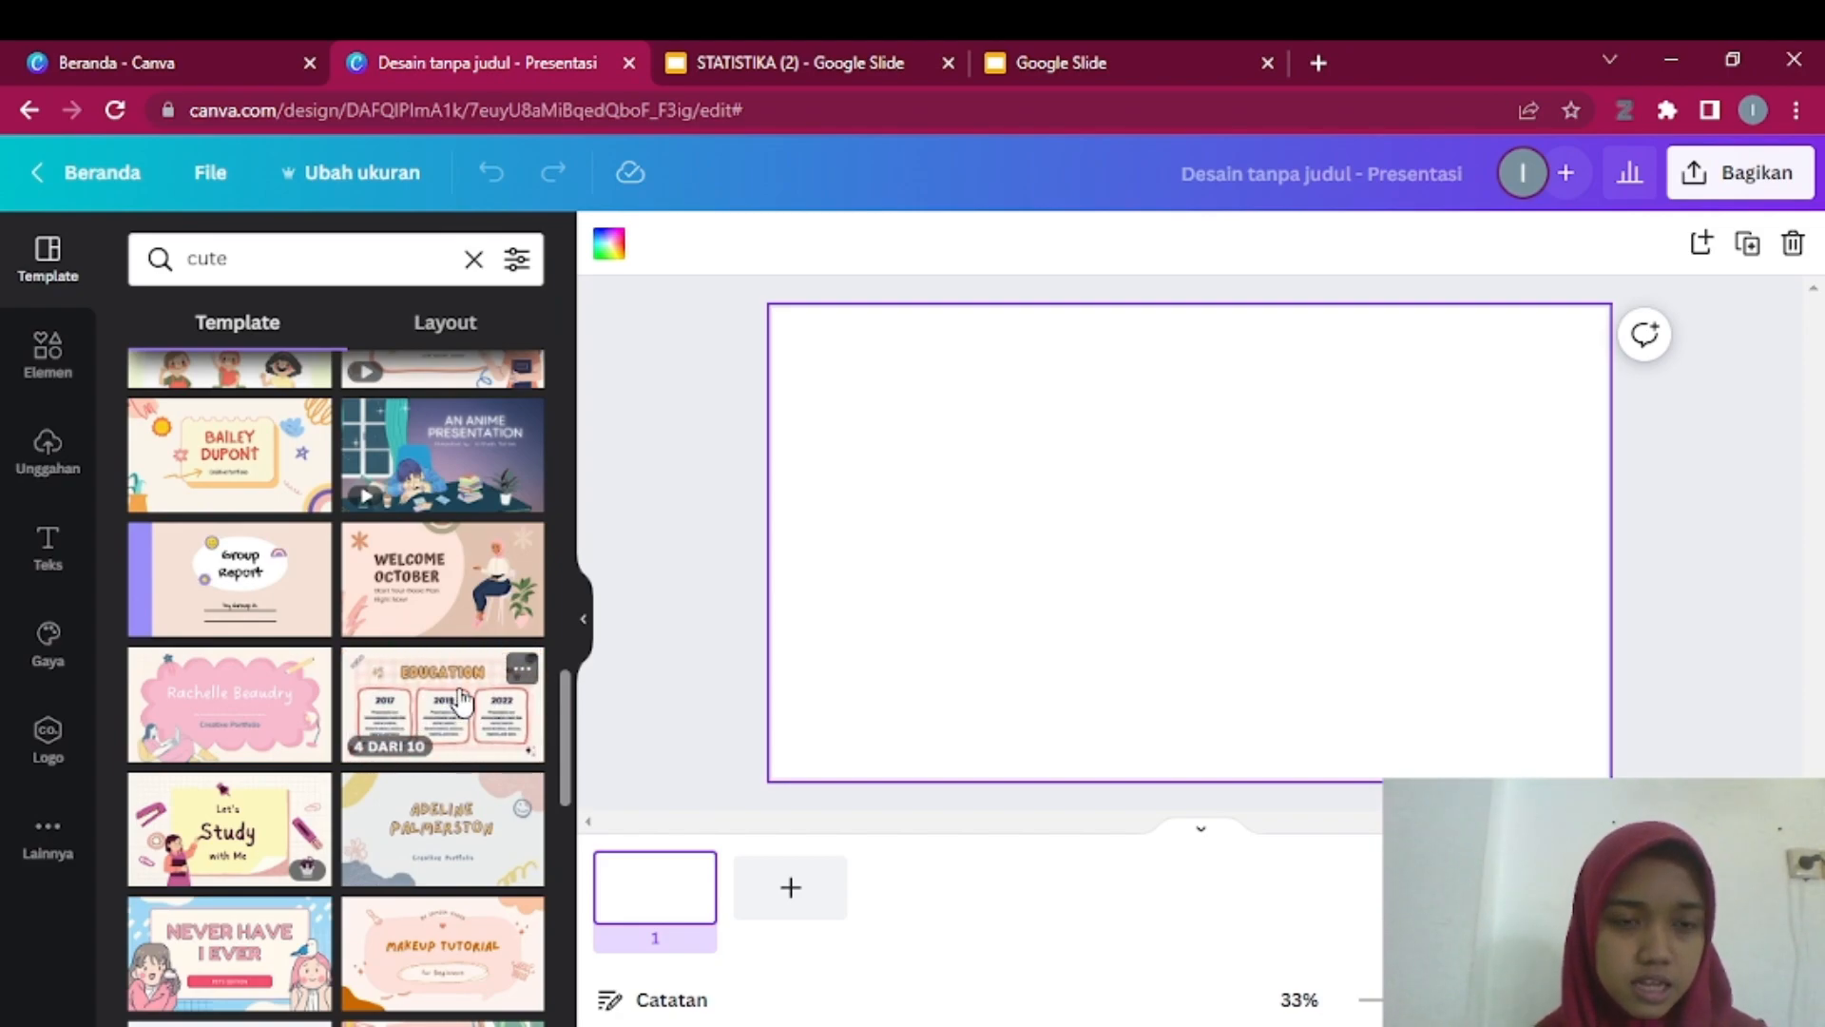
{"action": "left_click", "coordinate": [463, 701]}
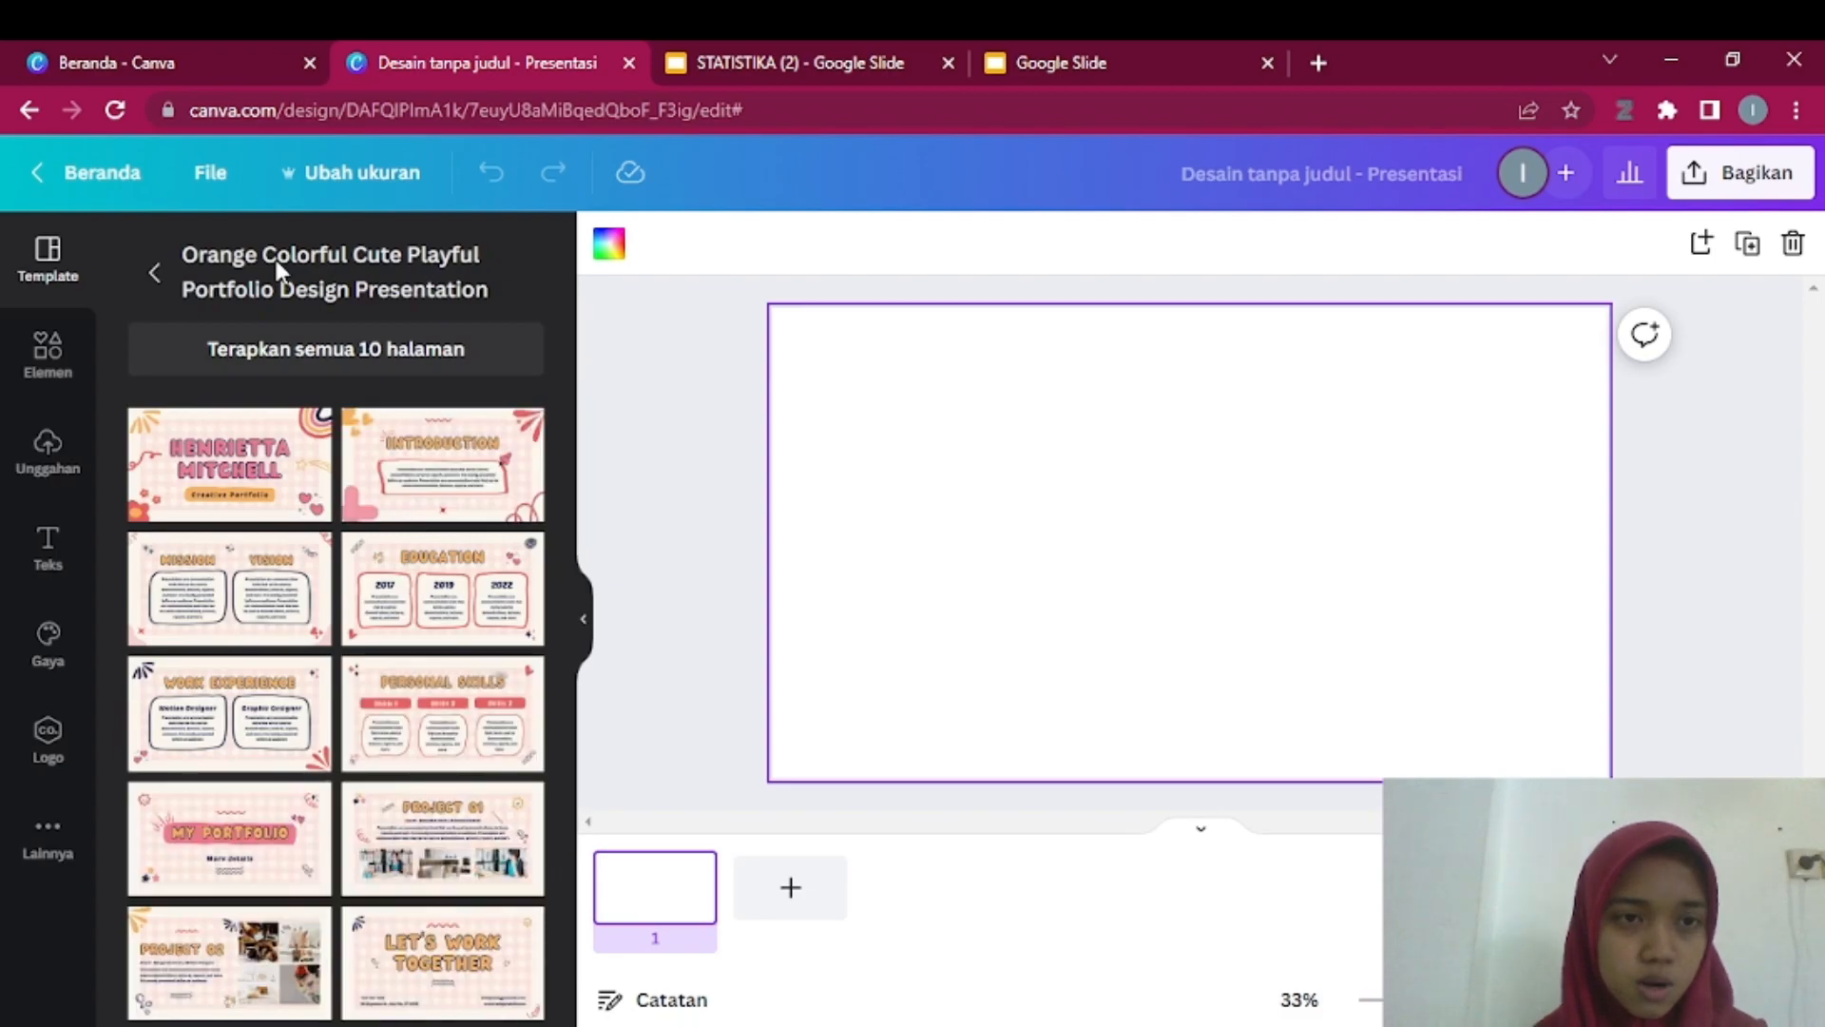
{"action": "left_click", "coordinate": [304, 364]}
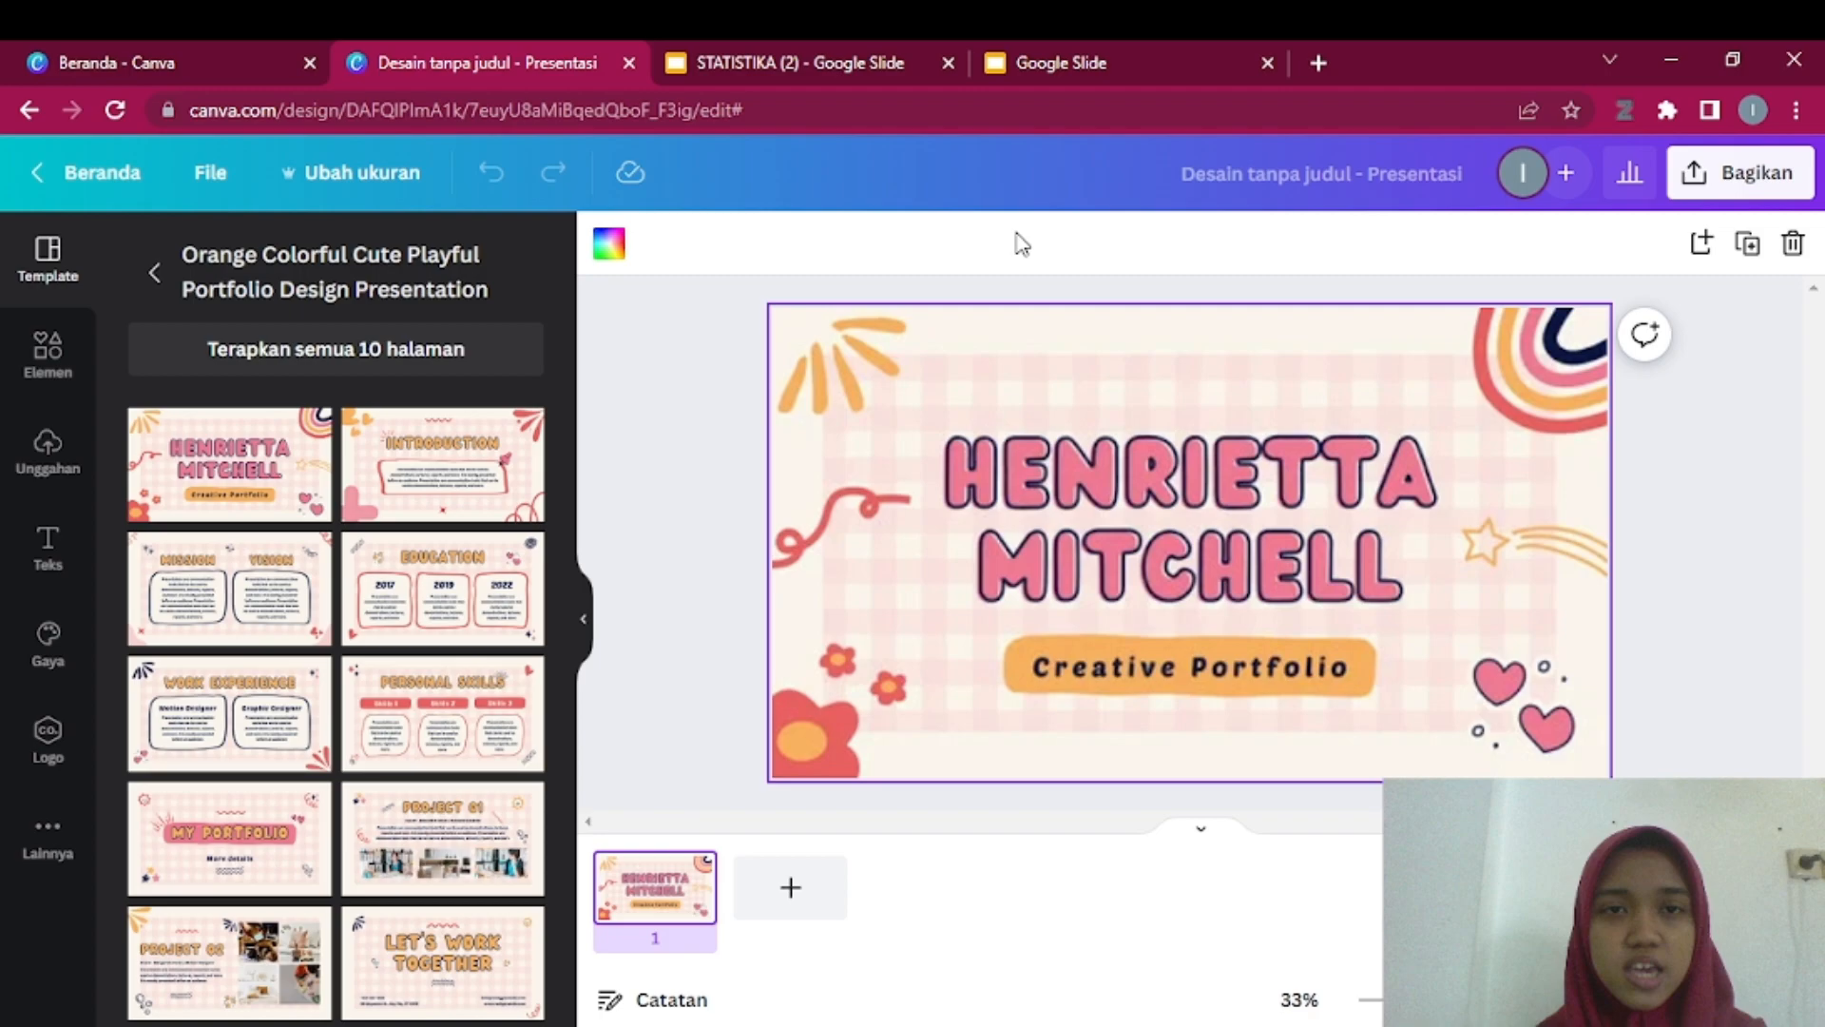
- Switch to Google Slides, create a blank presentation and import the Office Theme from STATISTIKA (2) into it
{"action": "left_click", "coordinate": [1061, 64]}
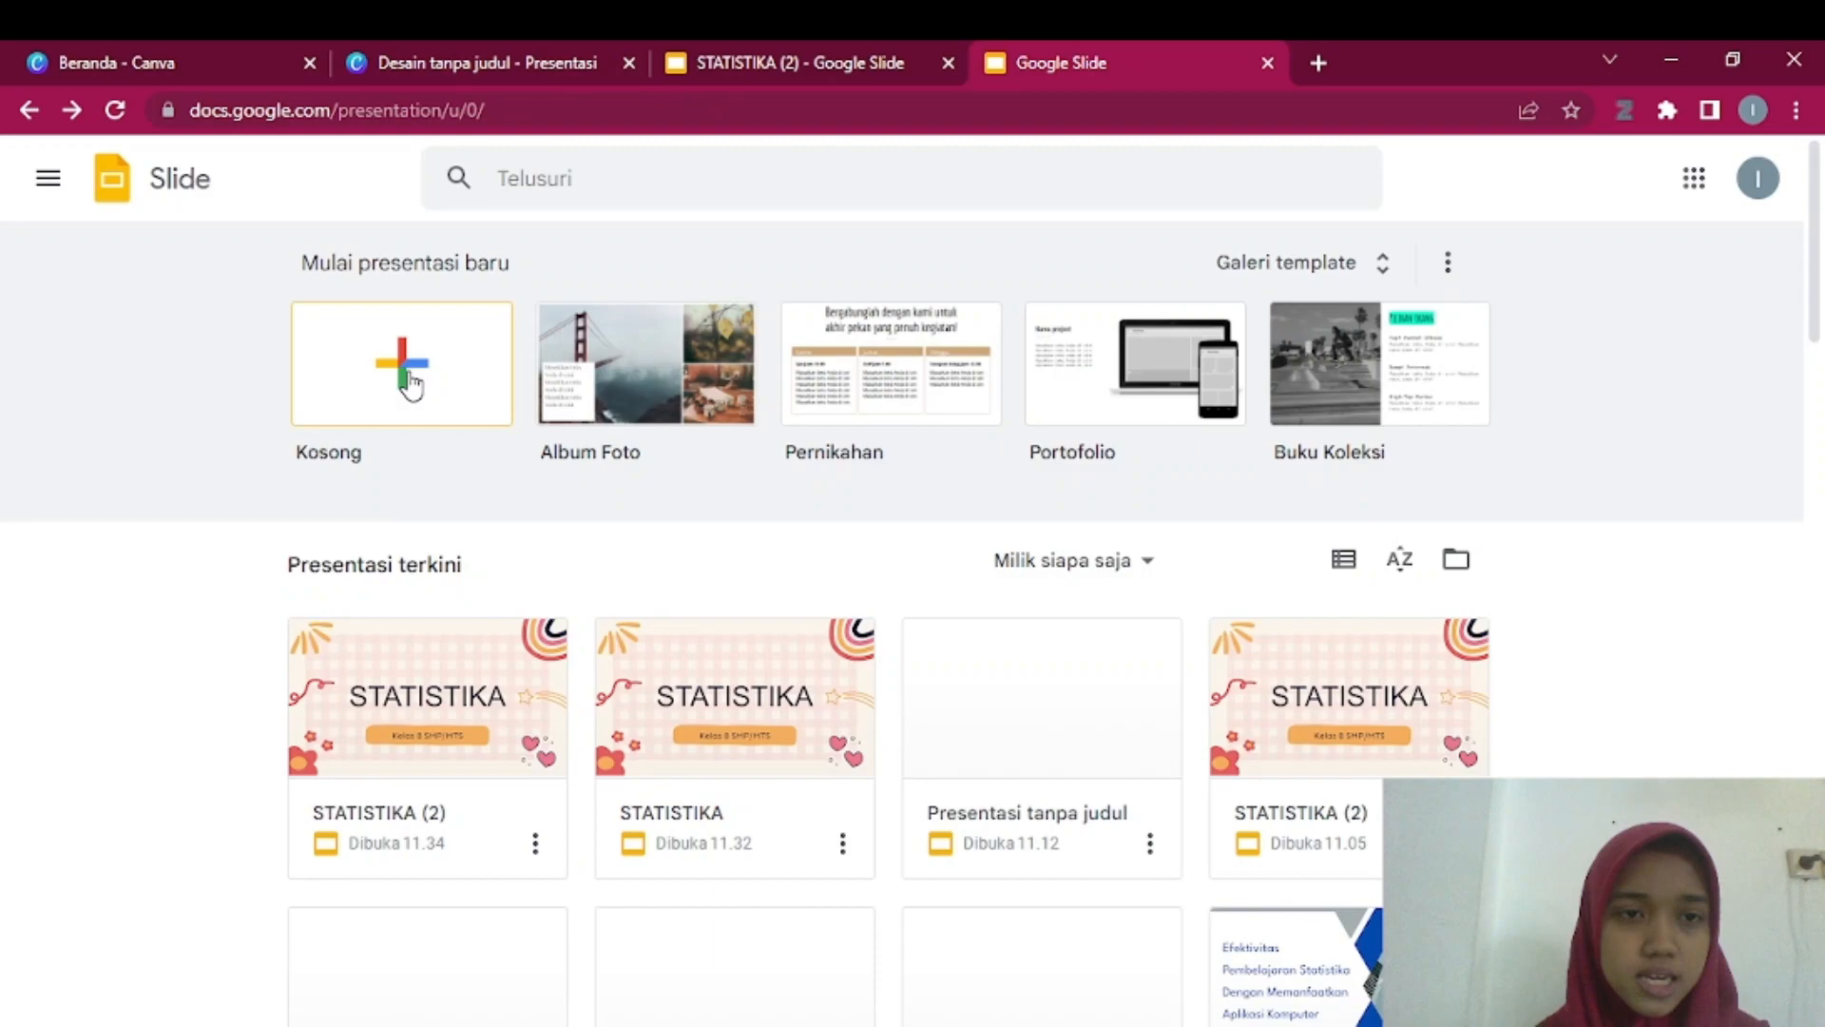
{"action": "left_click", "coordinate": [411, 385]}
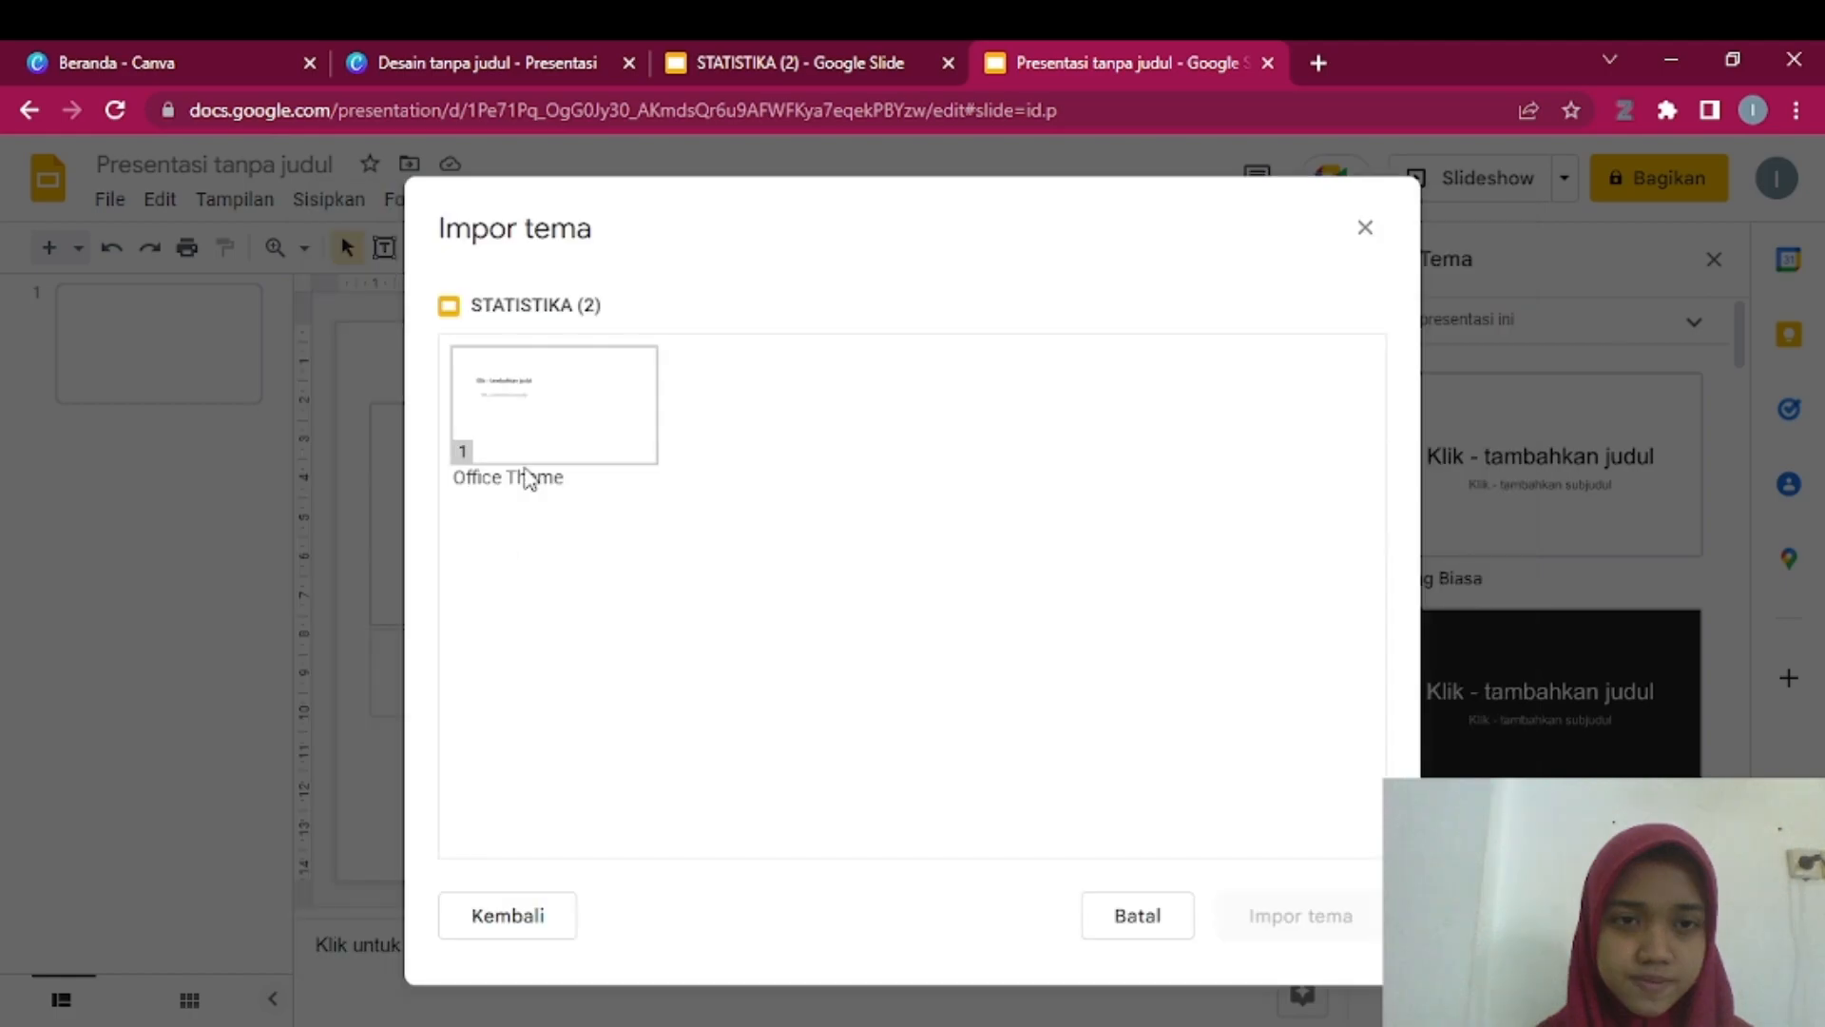
{"action": "left_click", "coordinate": [533, 476]}
{"action": "left_click", "coordinate": [1271, 916]}
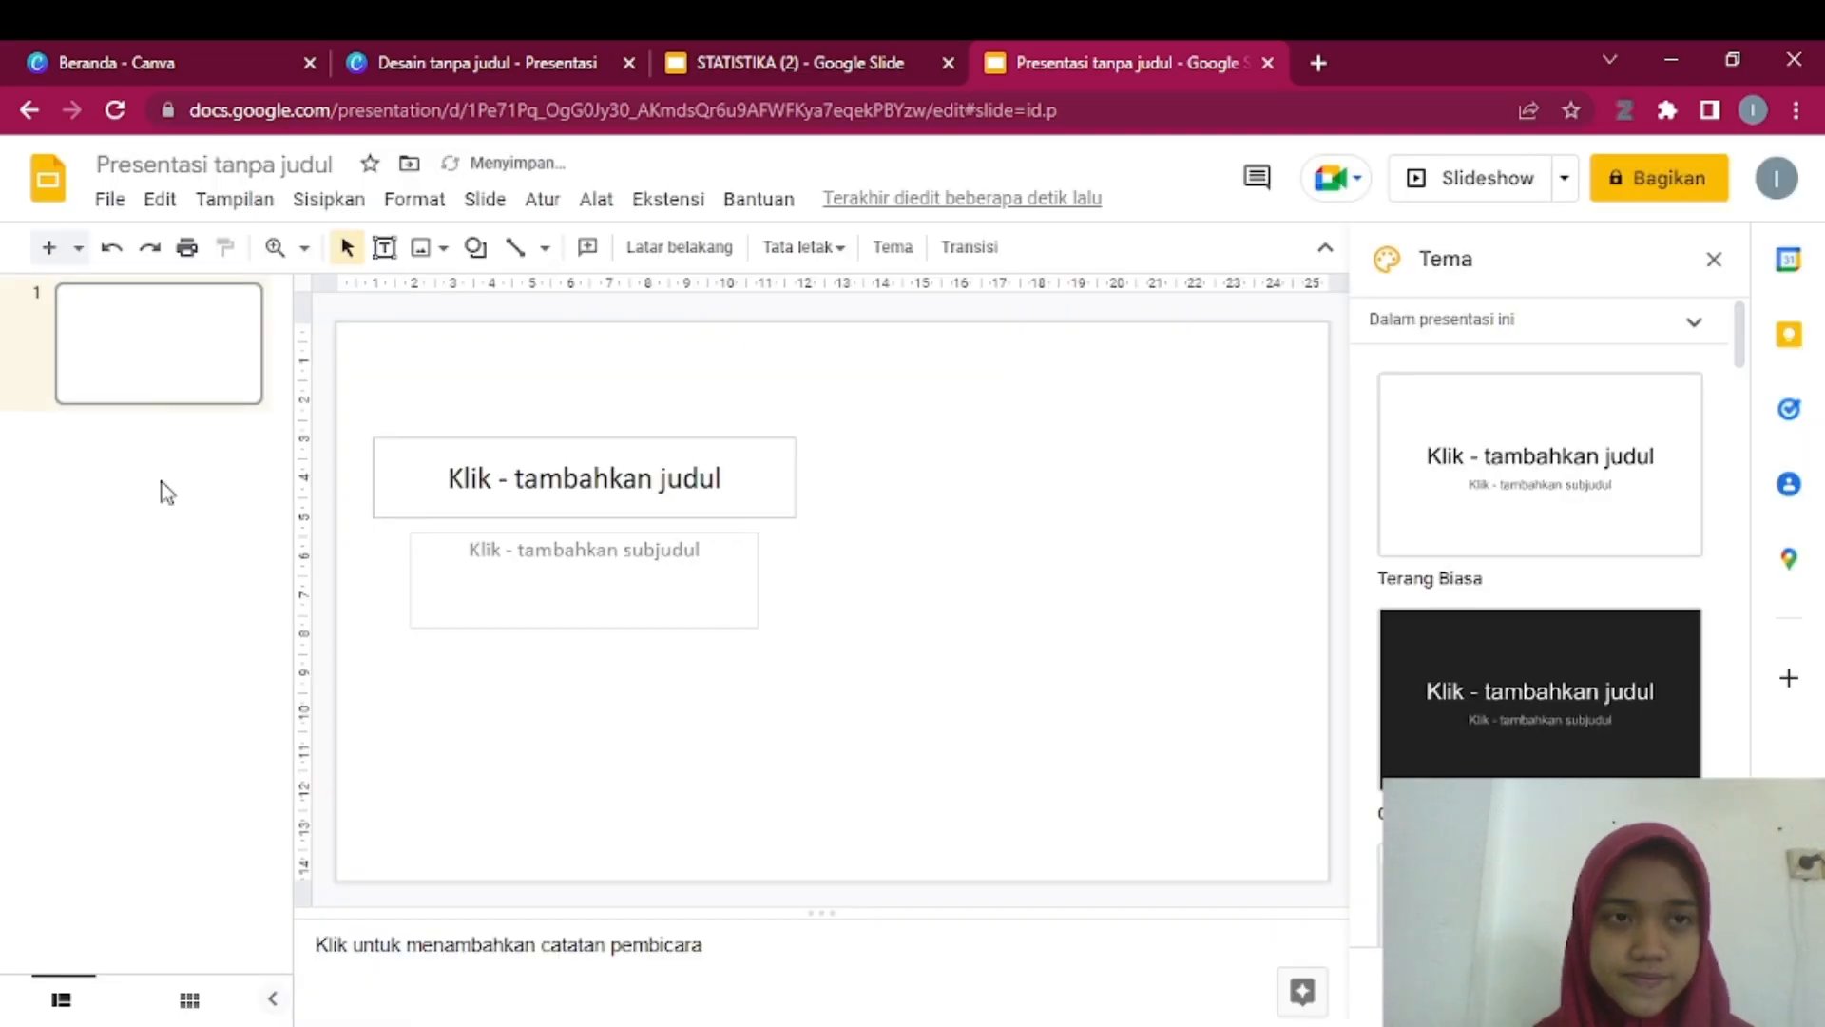
- Return to the presentation list, open the most recent STATISTIKA (2) file and look through its slides
{"action": "left_click", "coordinate": [29, 110]}
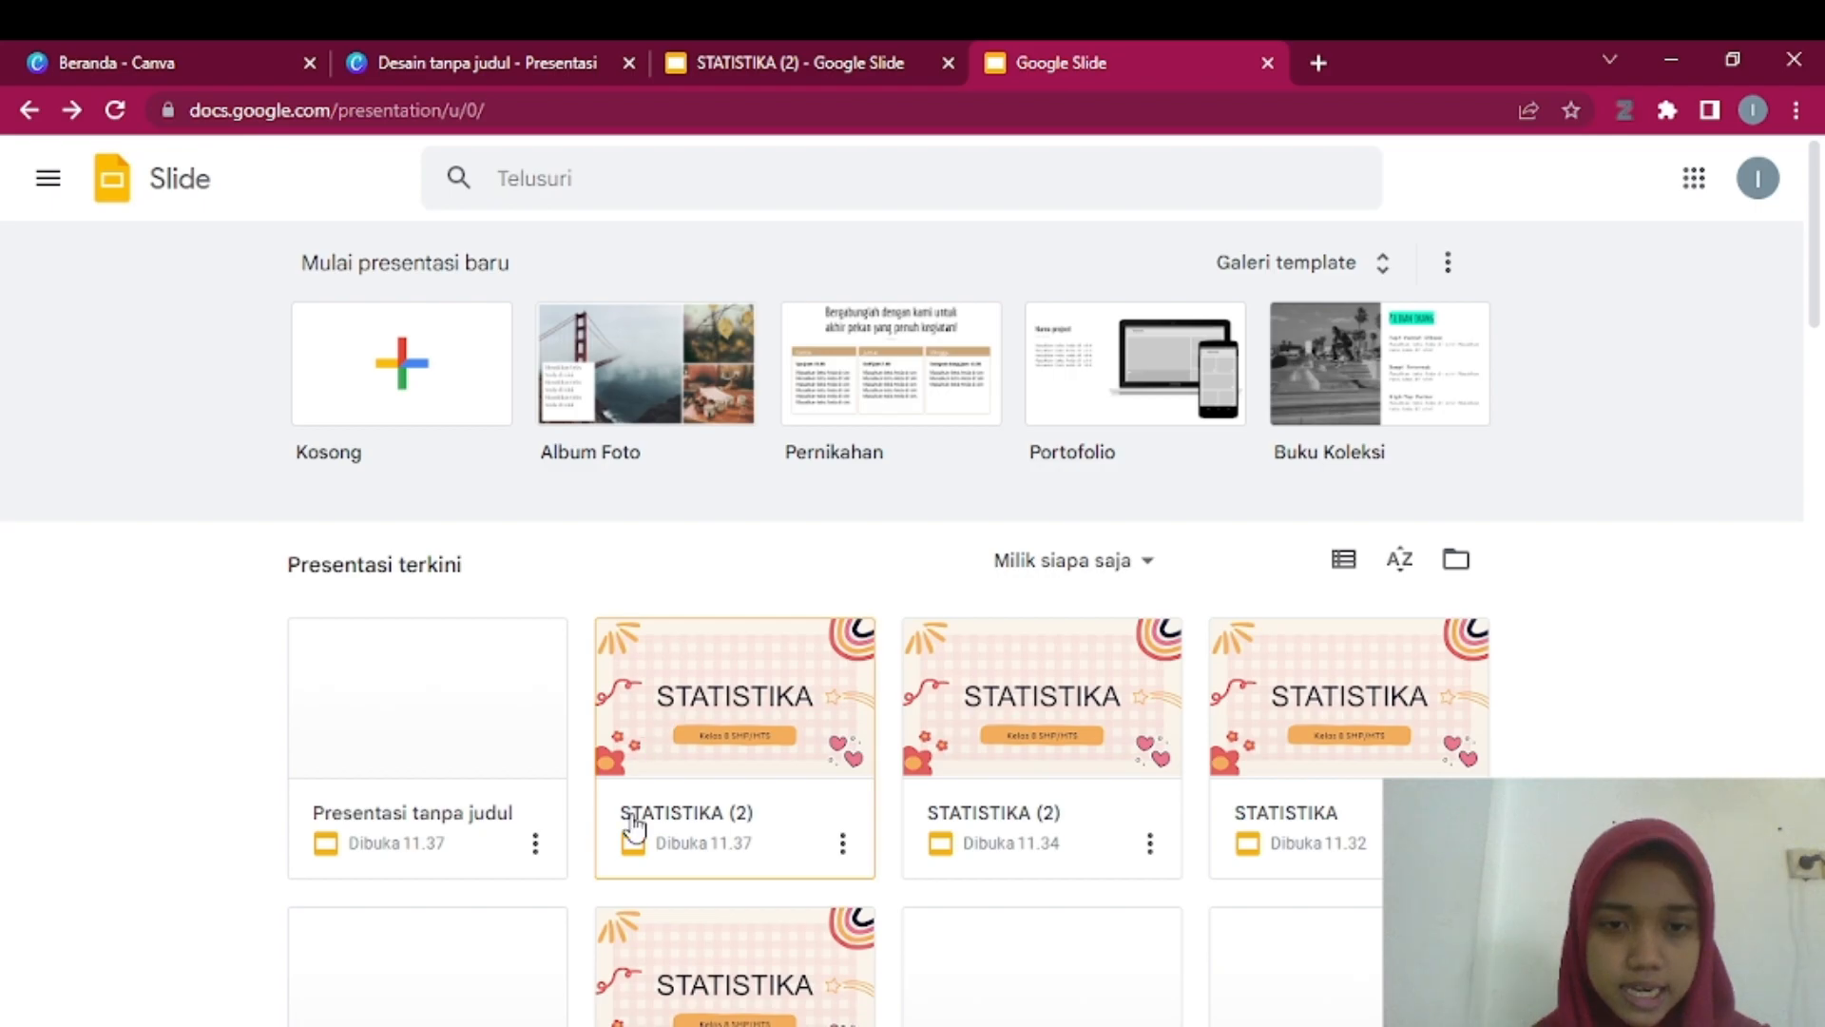
{"action": "left_click", "coordinate": [715, 742]}
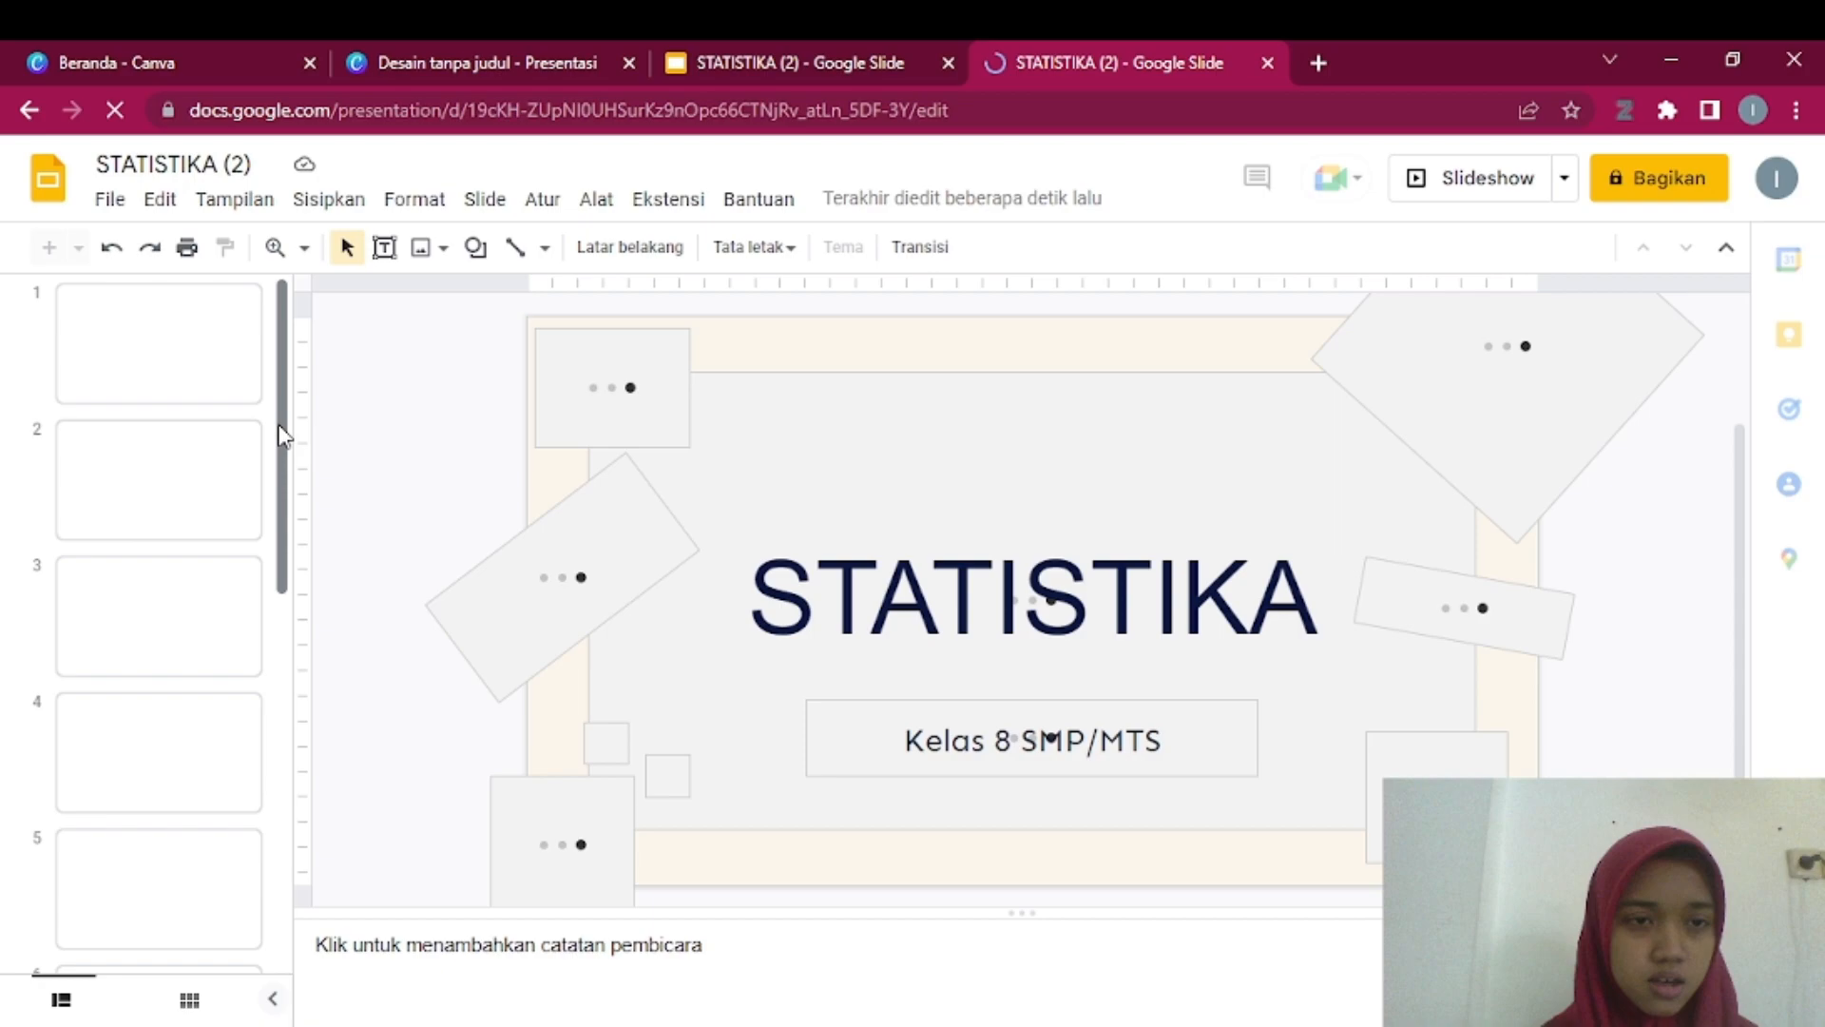
{"action": "scroll", "coordinate": [217, 703], "scroll_direction": "down", "scroll_amount": 4}
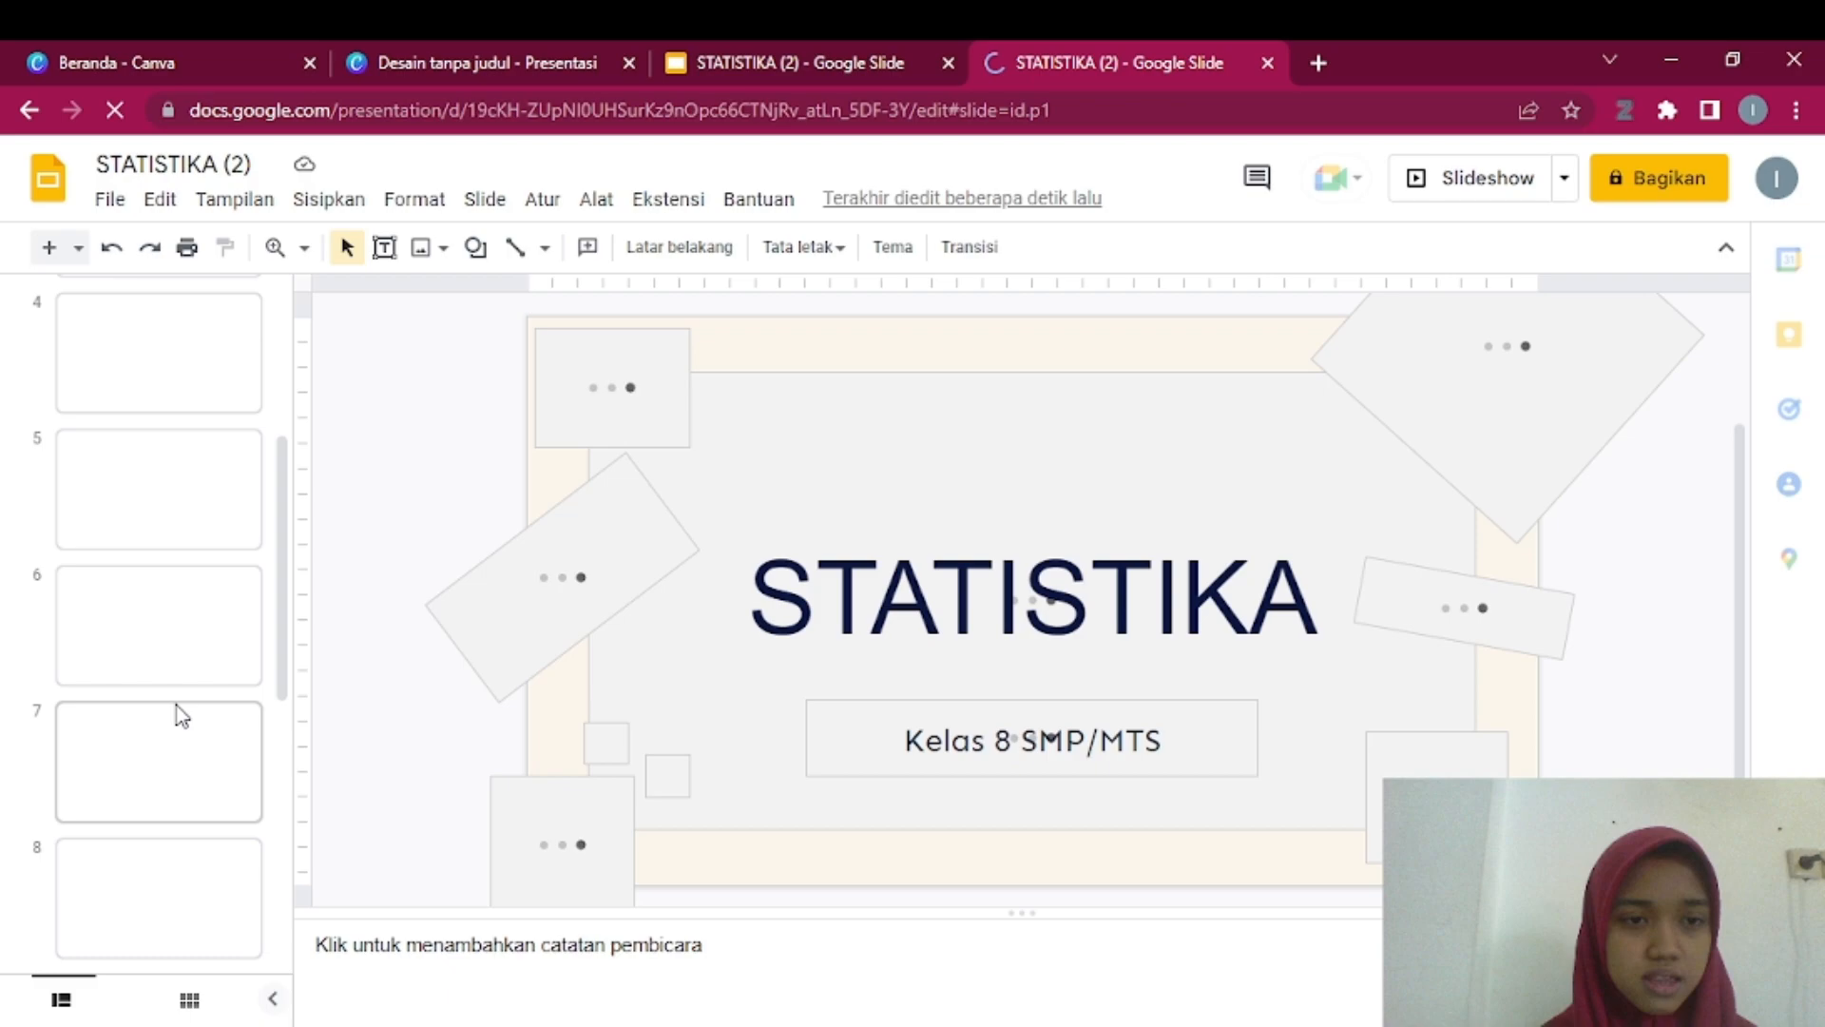
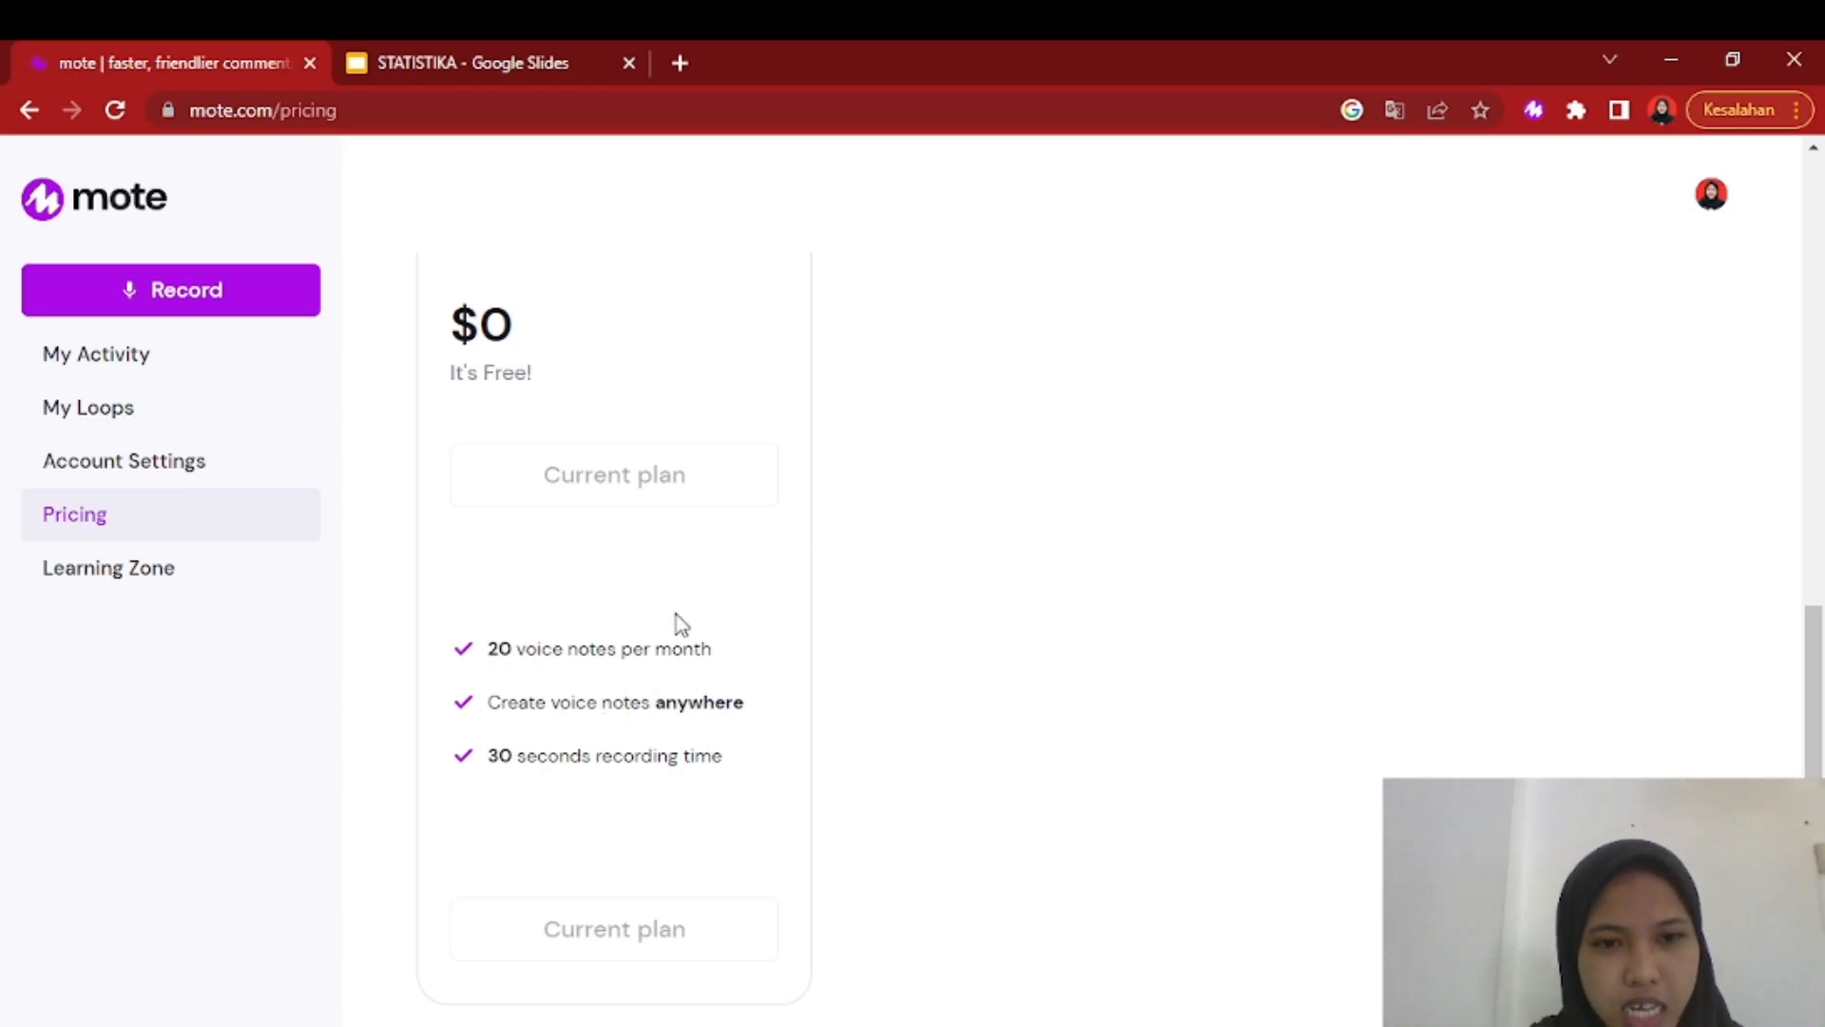
- Review Mote's pricing plans and the recorded voice notes in My Activity
{"action": "scroll", "coordinate": [811, 534], "scroll_direction": "up", "scroll_amount": 7}
{"action": "scroll", "coordinate": [815, 531], "scroll_direction": "up", "scroll_amount": 6}
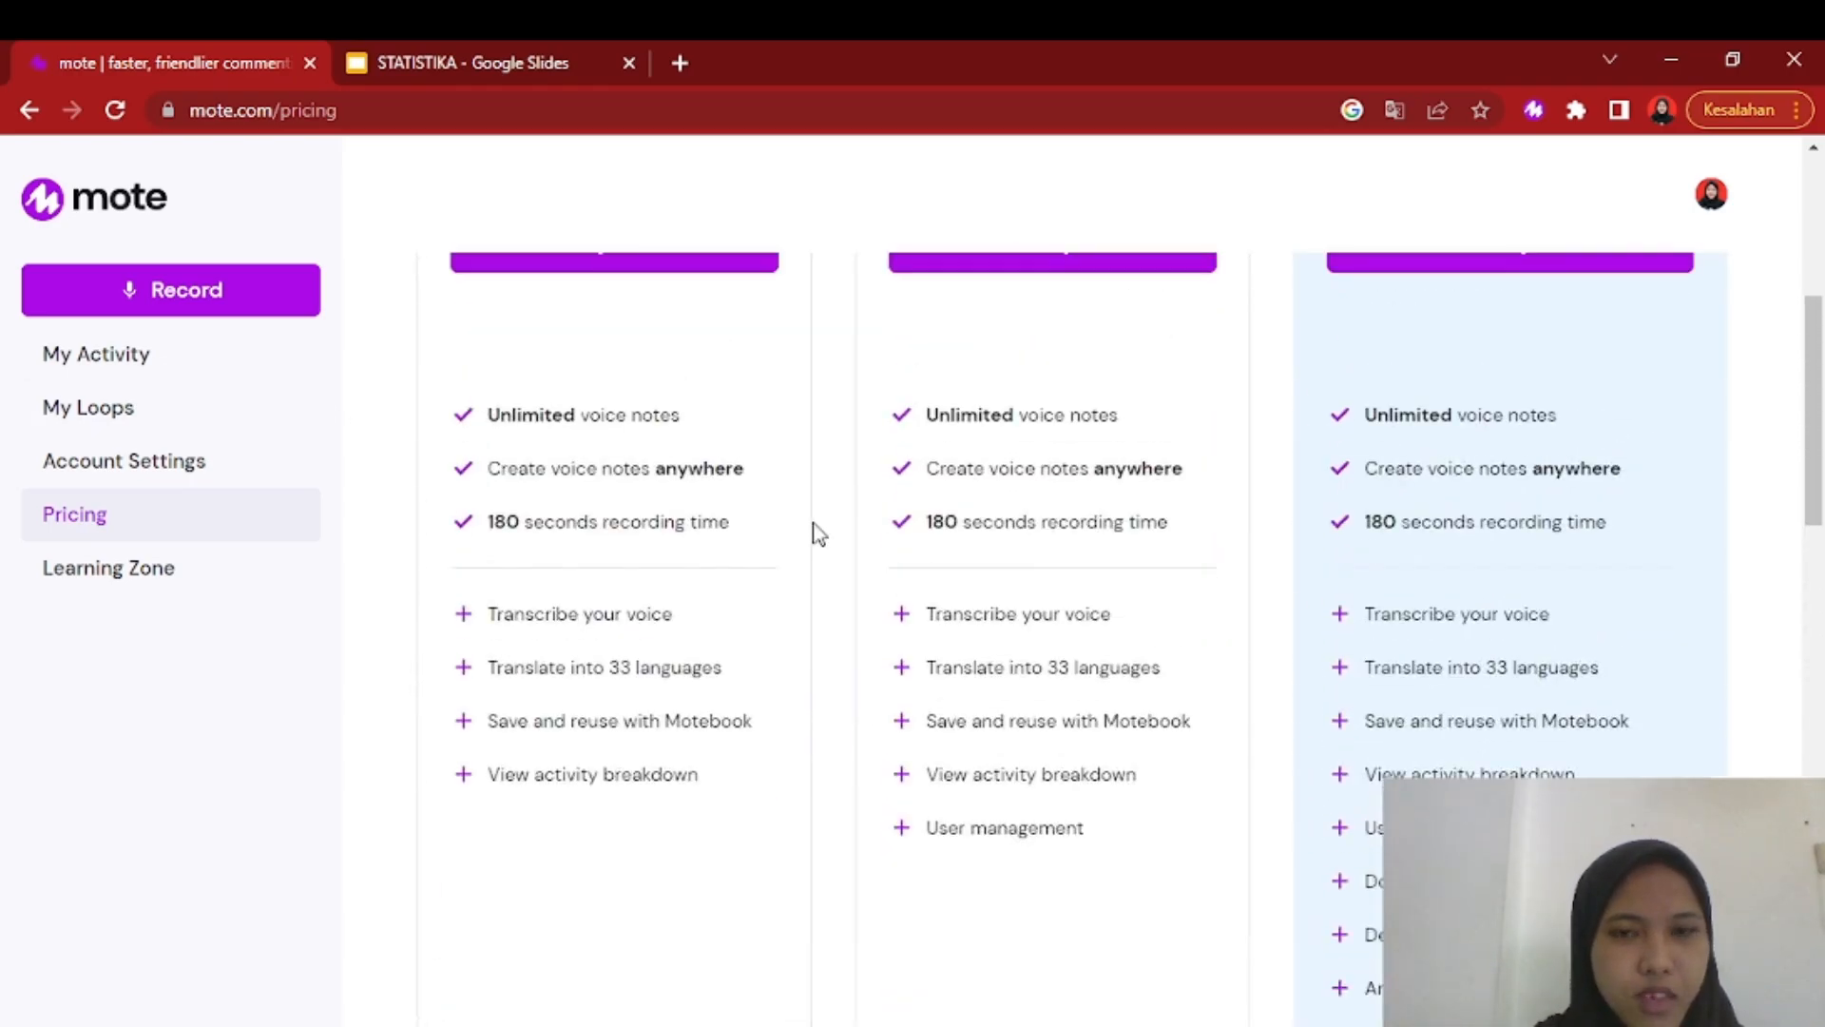
{"action": "left_click", "coordinate": [184, 374]}
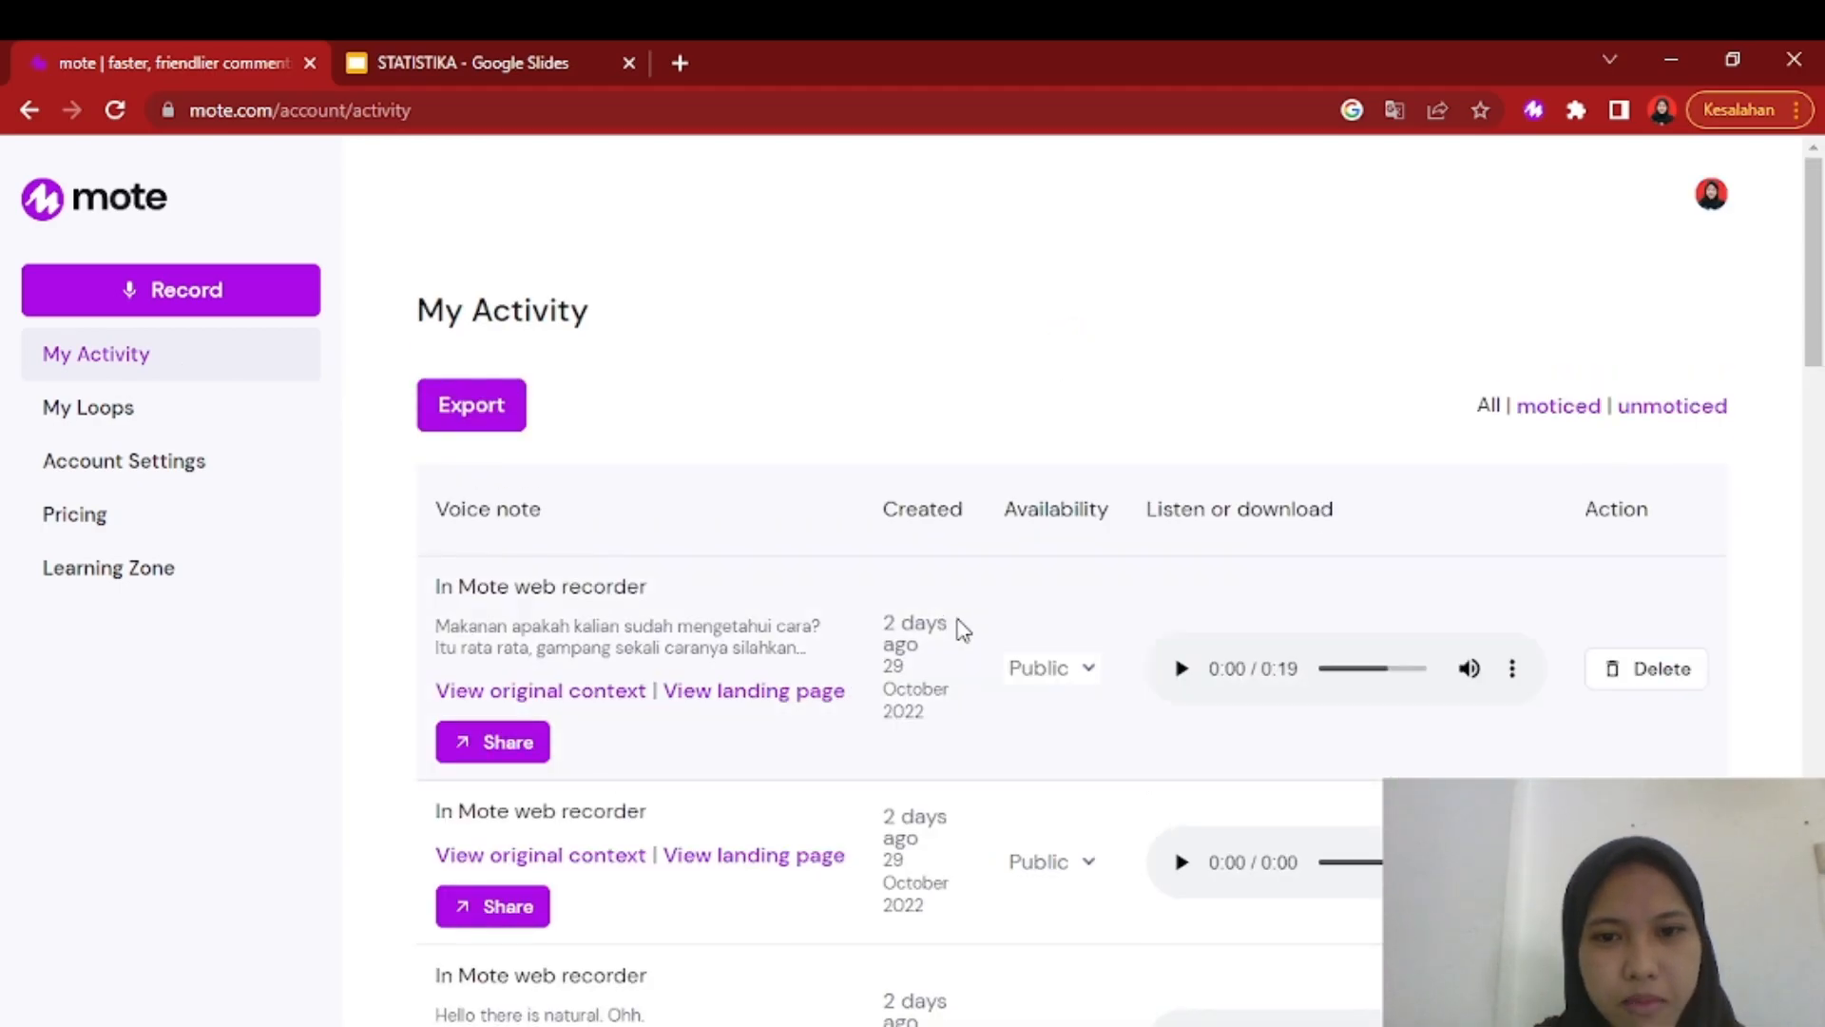
{"action": "scroll", "coordinate": [962, 624], "scroll_direction": "down", "scroll_amount": 5}
{"action": "scroll", "coordinate": [962, 624], "scroll_direction": "down", "scroll_amount": 12}
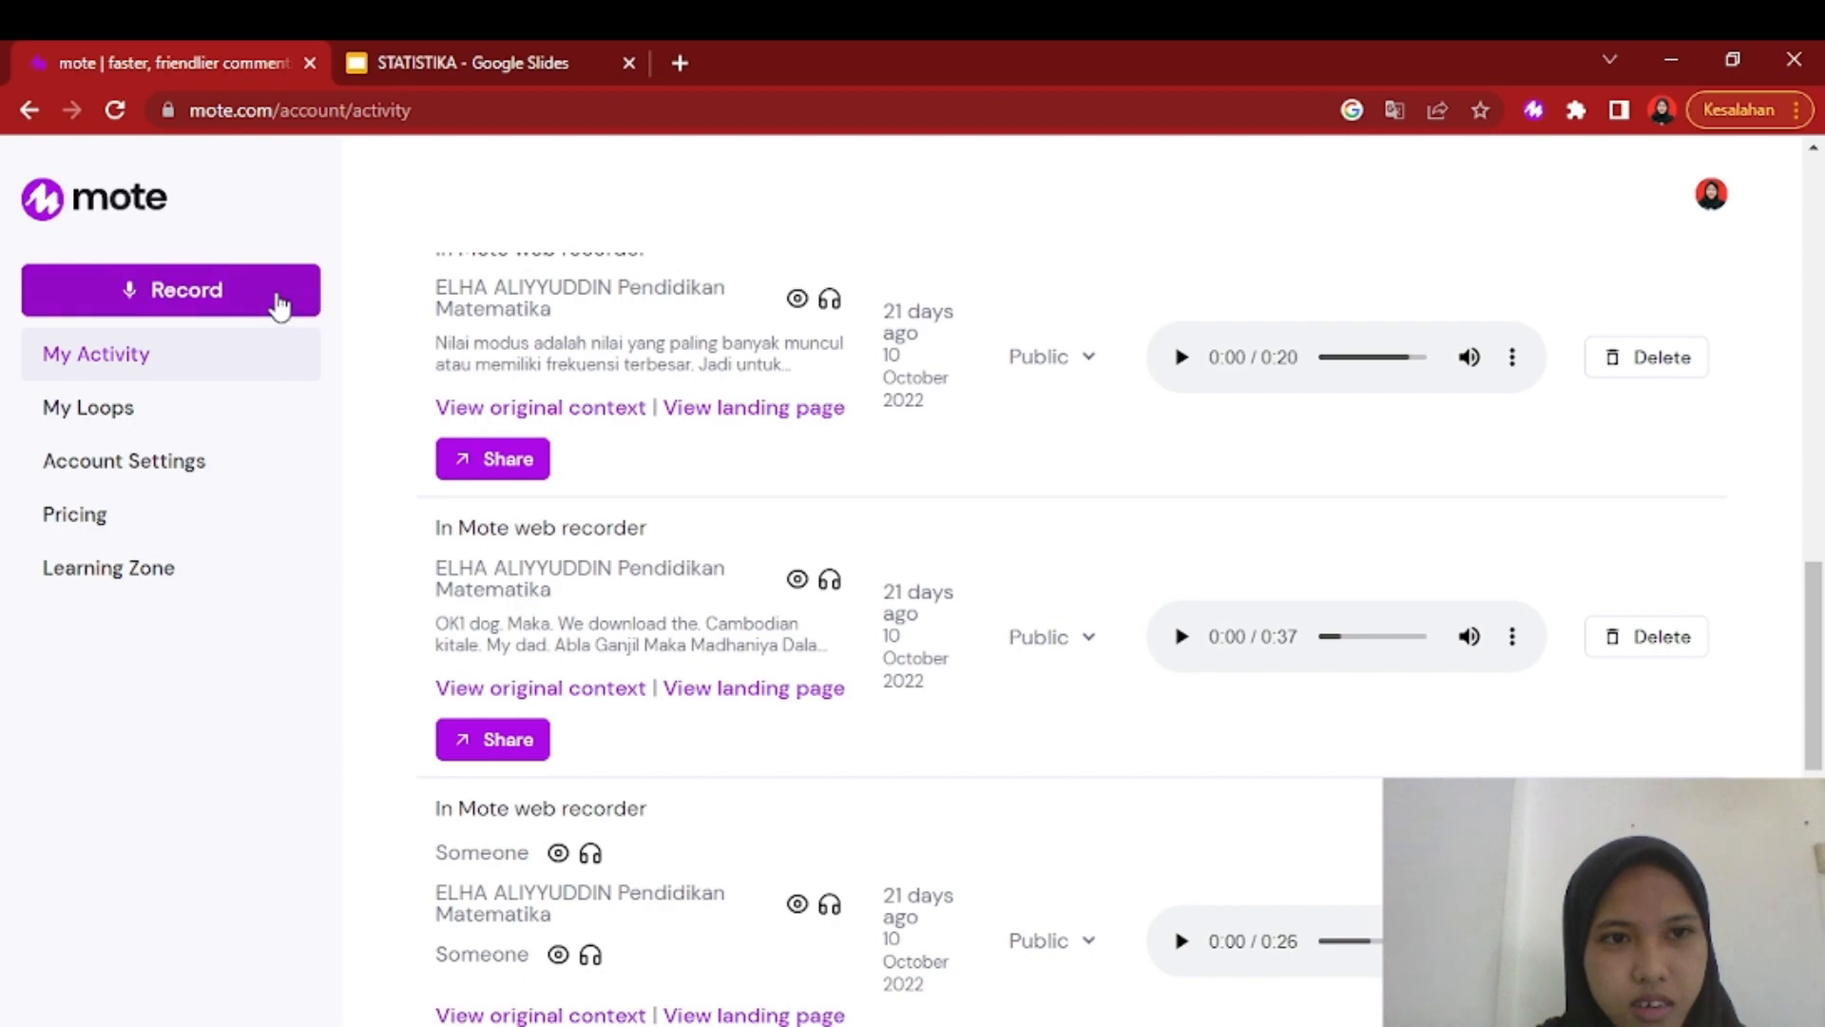
- Open the voice recorder and set the transcription language to Indonesian
{"action": "left_click", "coordinate": [261, 291]}
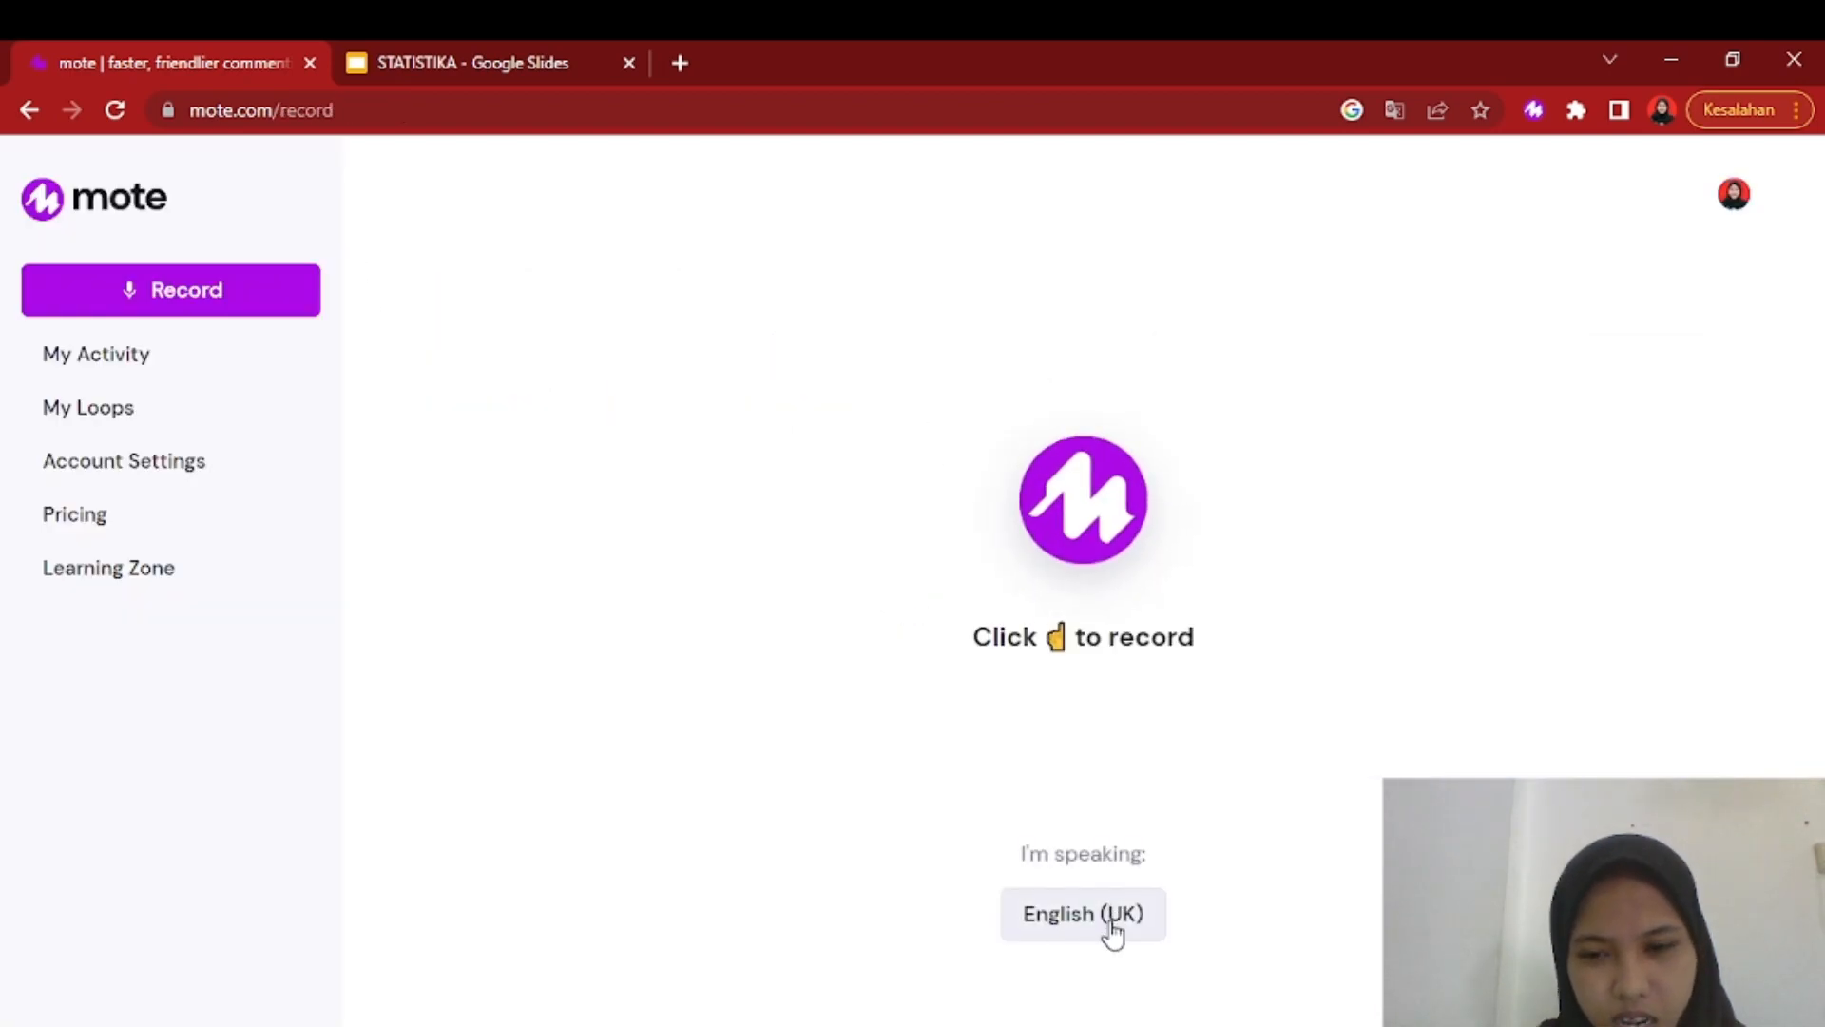
{"action": "left_click", "coordinate": [1118, 928]}
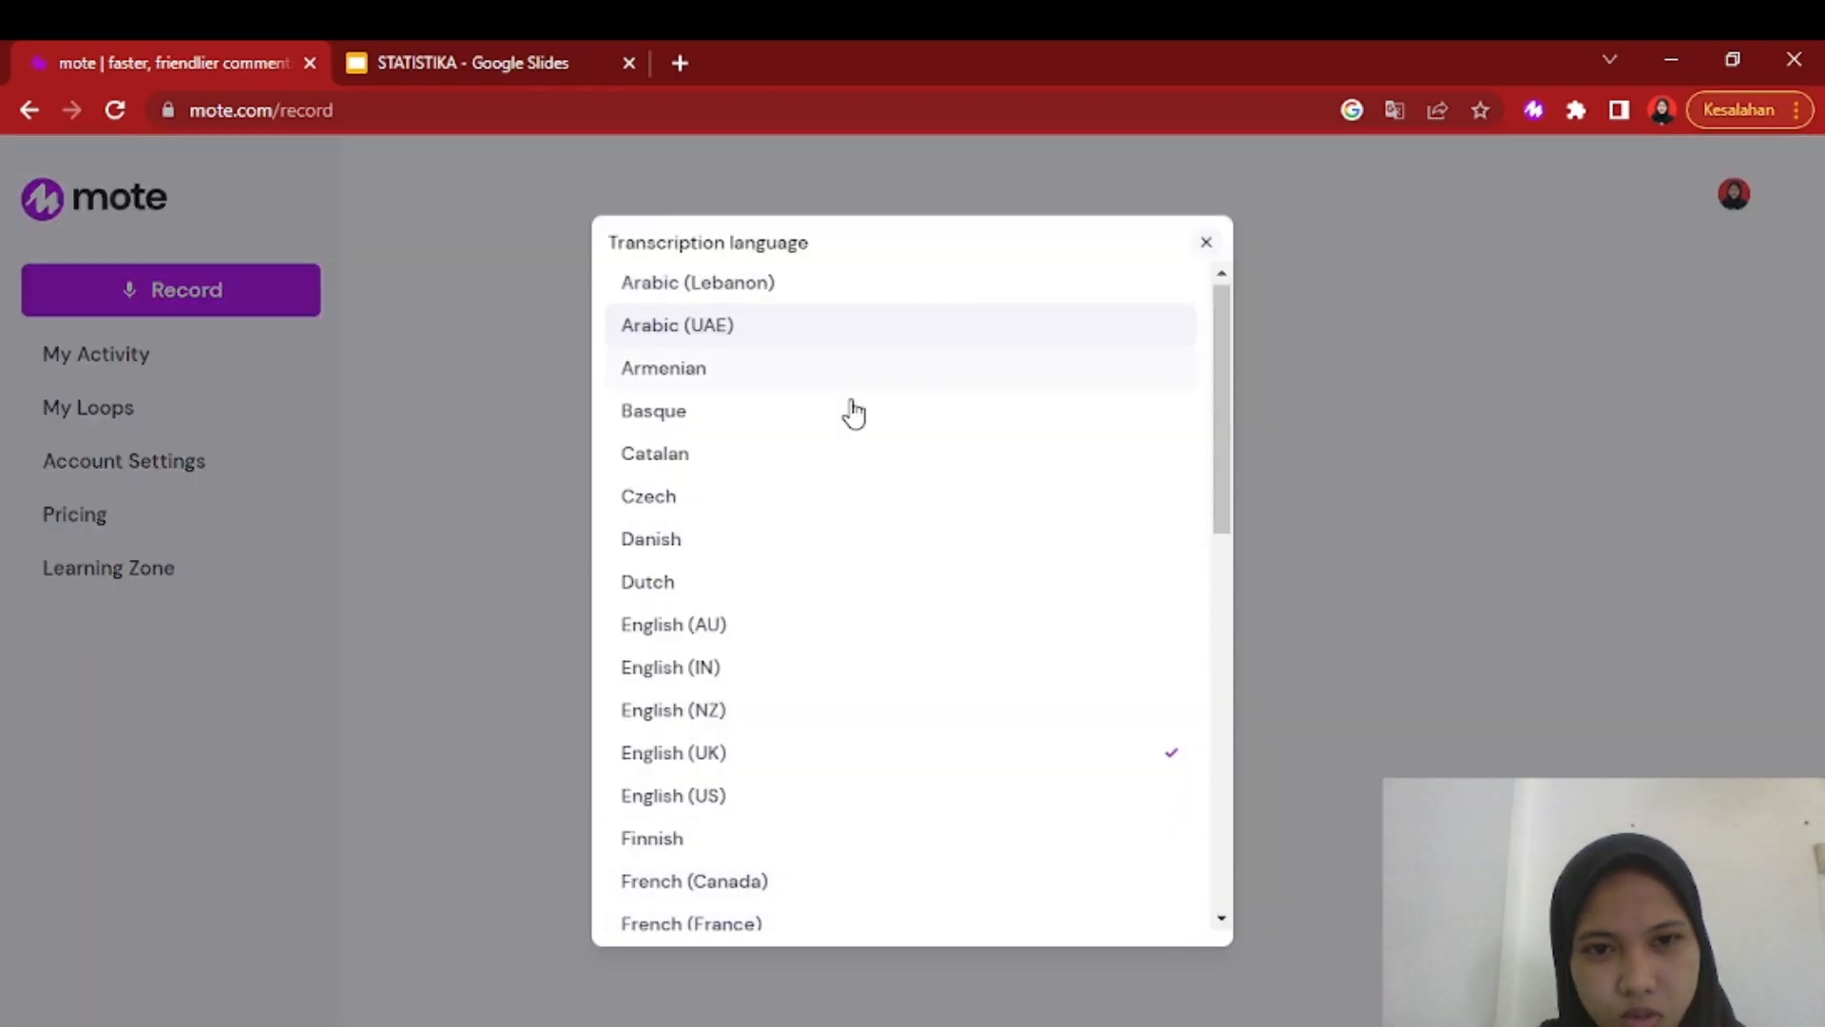
{"action": "scroll", "coordinate": [754, 732], "scroll_direction": "down", "scroll_amount": 5}
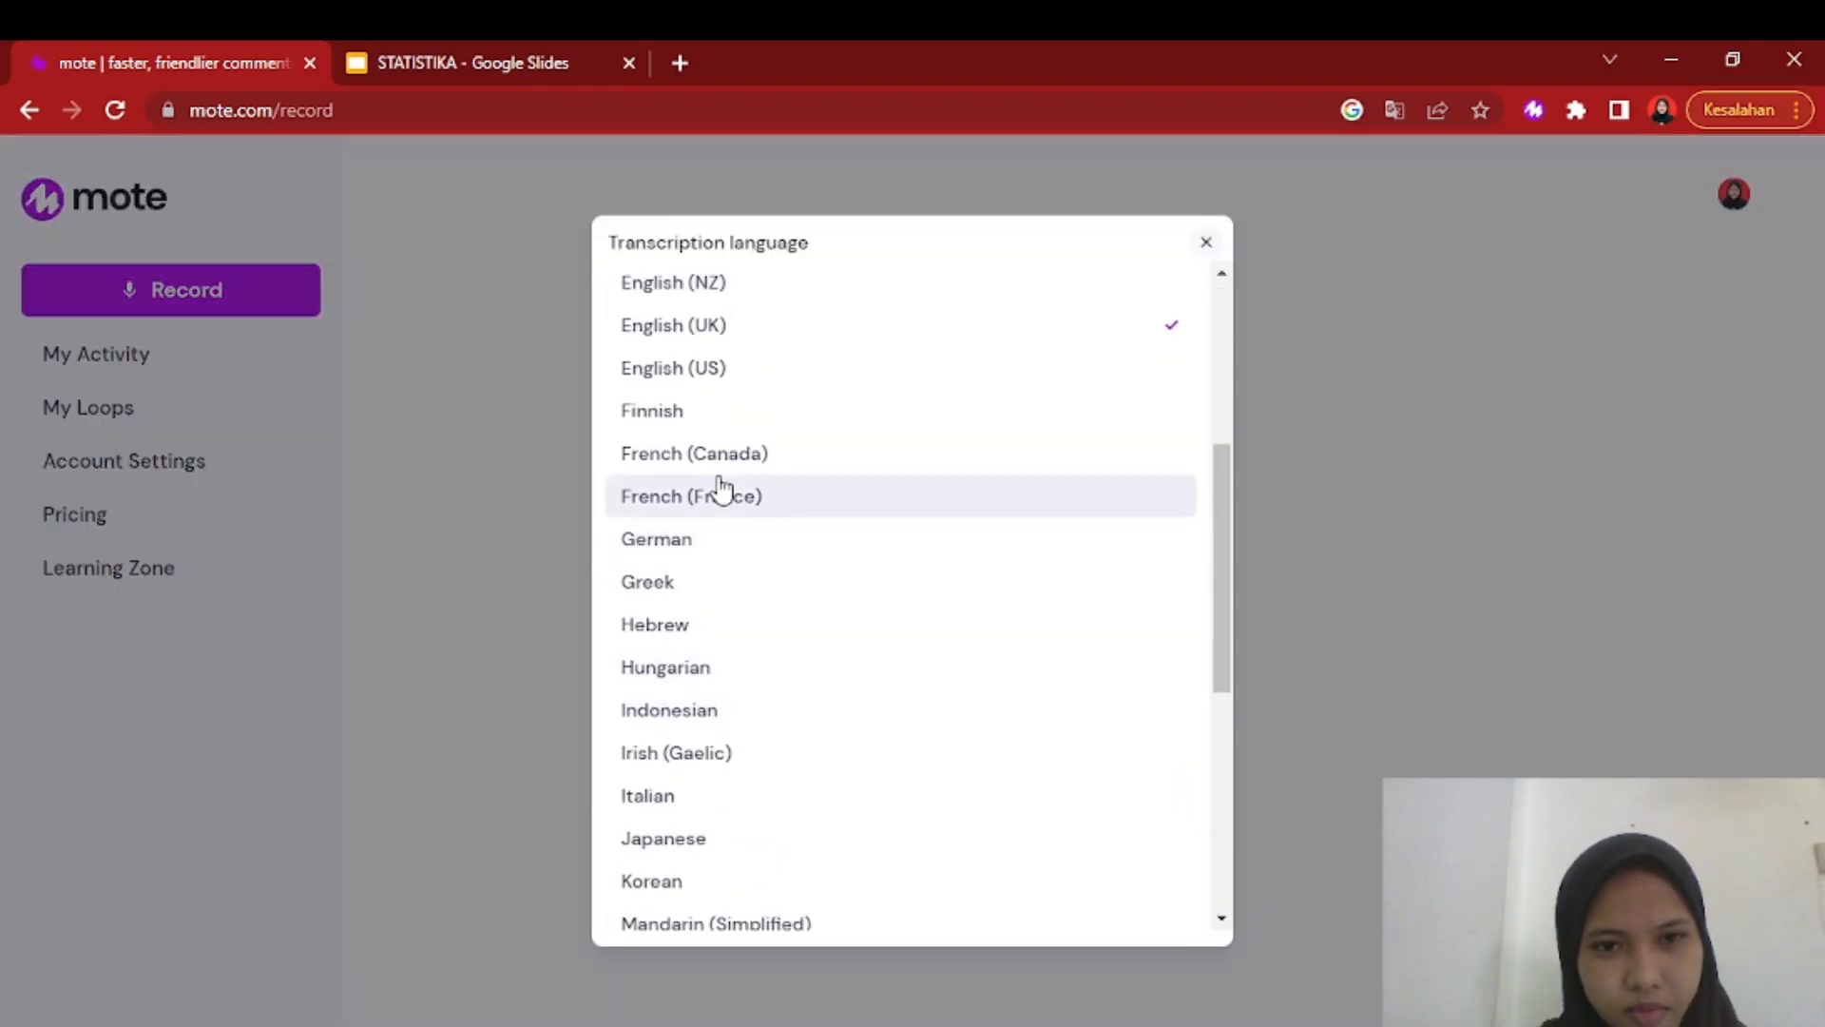
{"action": "scroll", "coordinate": [728, 504], "scroll_direction": "up", "scroll_amount": 2}
{"action": "scroll", "coordinate": [741, 533], "scroll_direction": "up", "scroll_amount": 2}
{"action": "scroll", "coordinate": [742, 534], "scroll_direction": "down", "scroll_amount": 6}
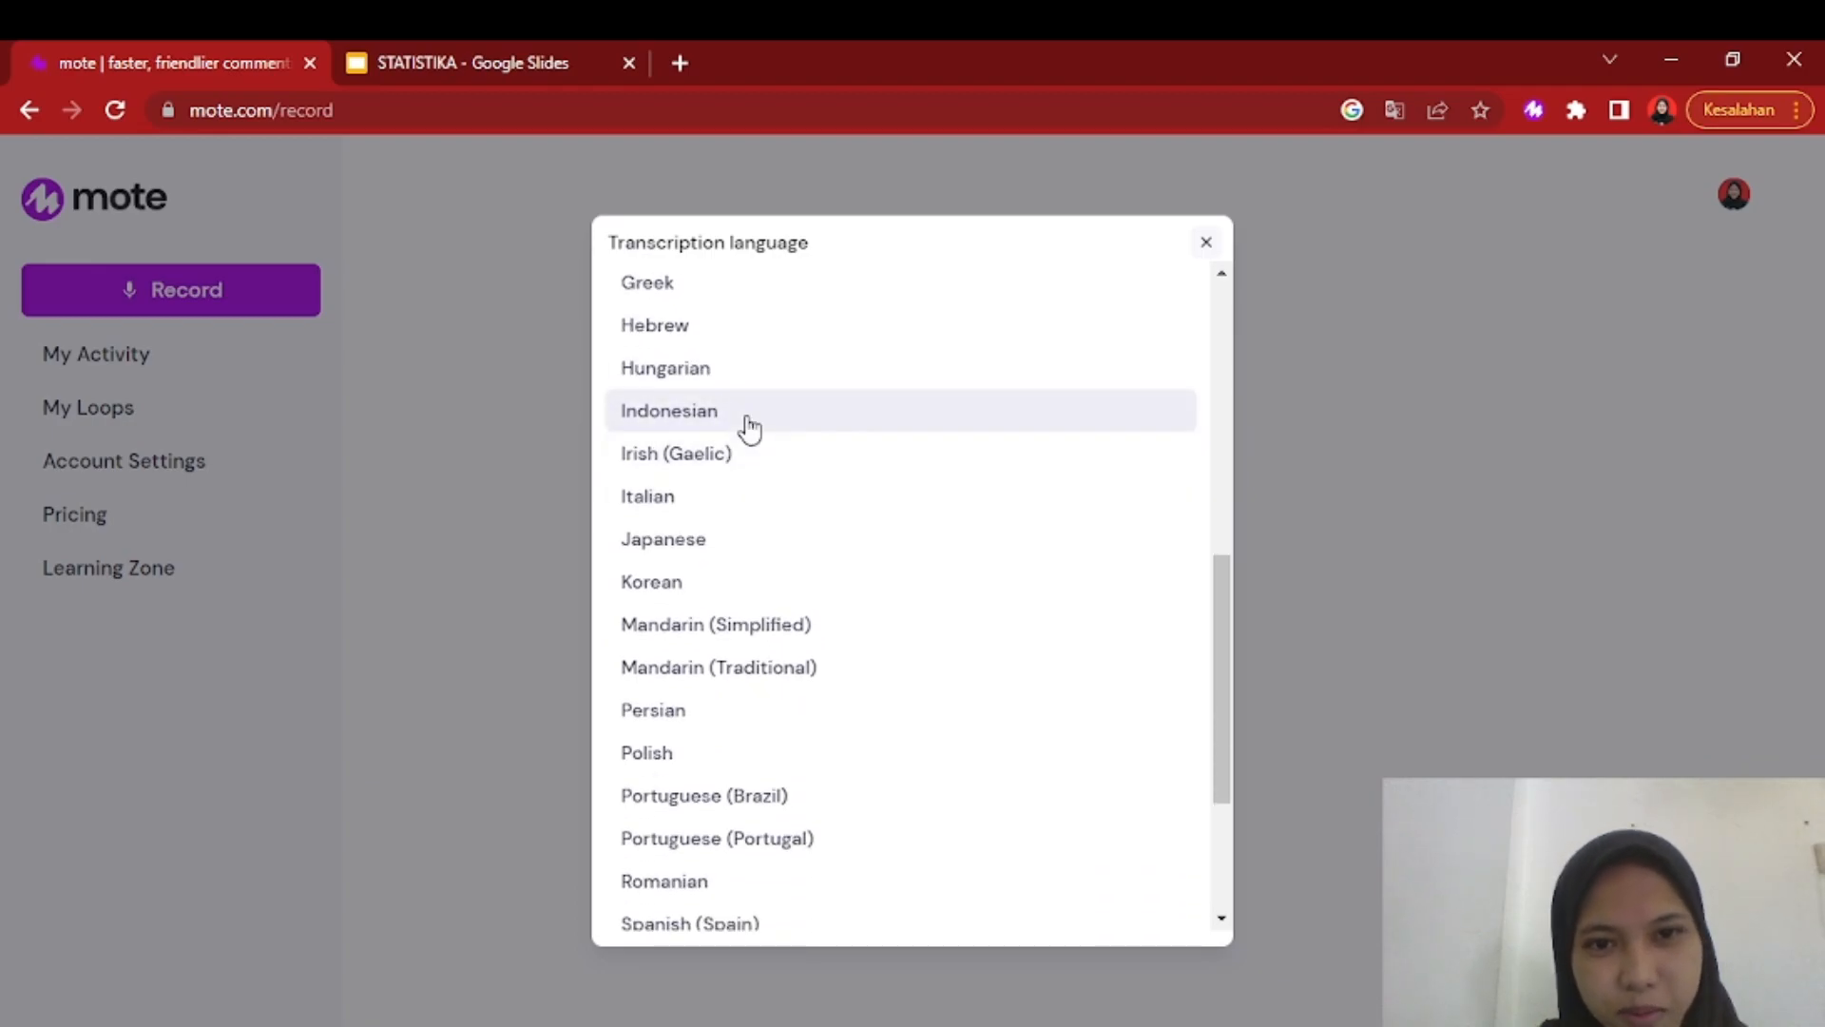
{"action": "left_click", "coordinate": [751, 429]}
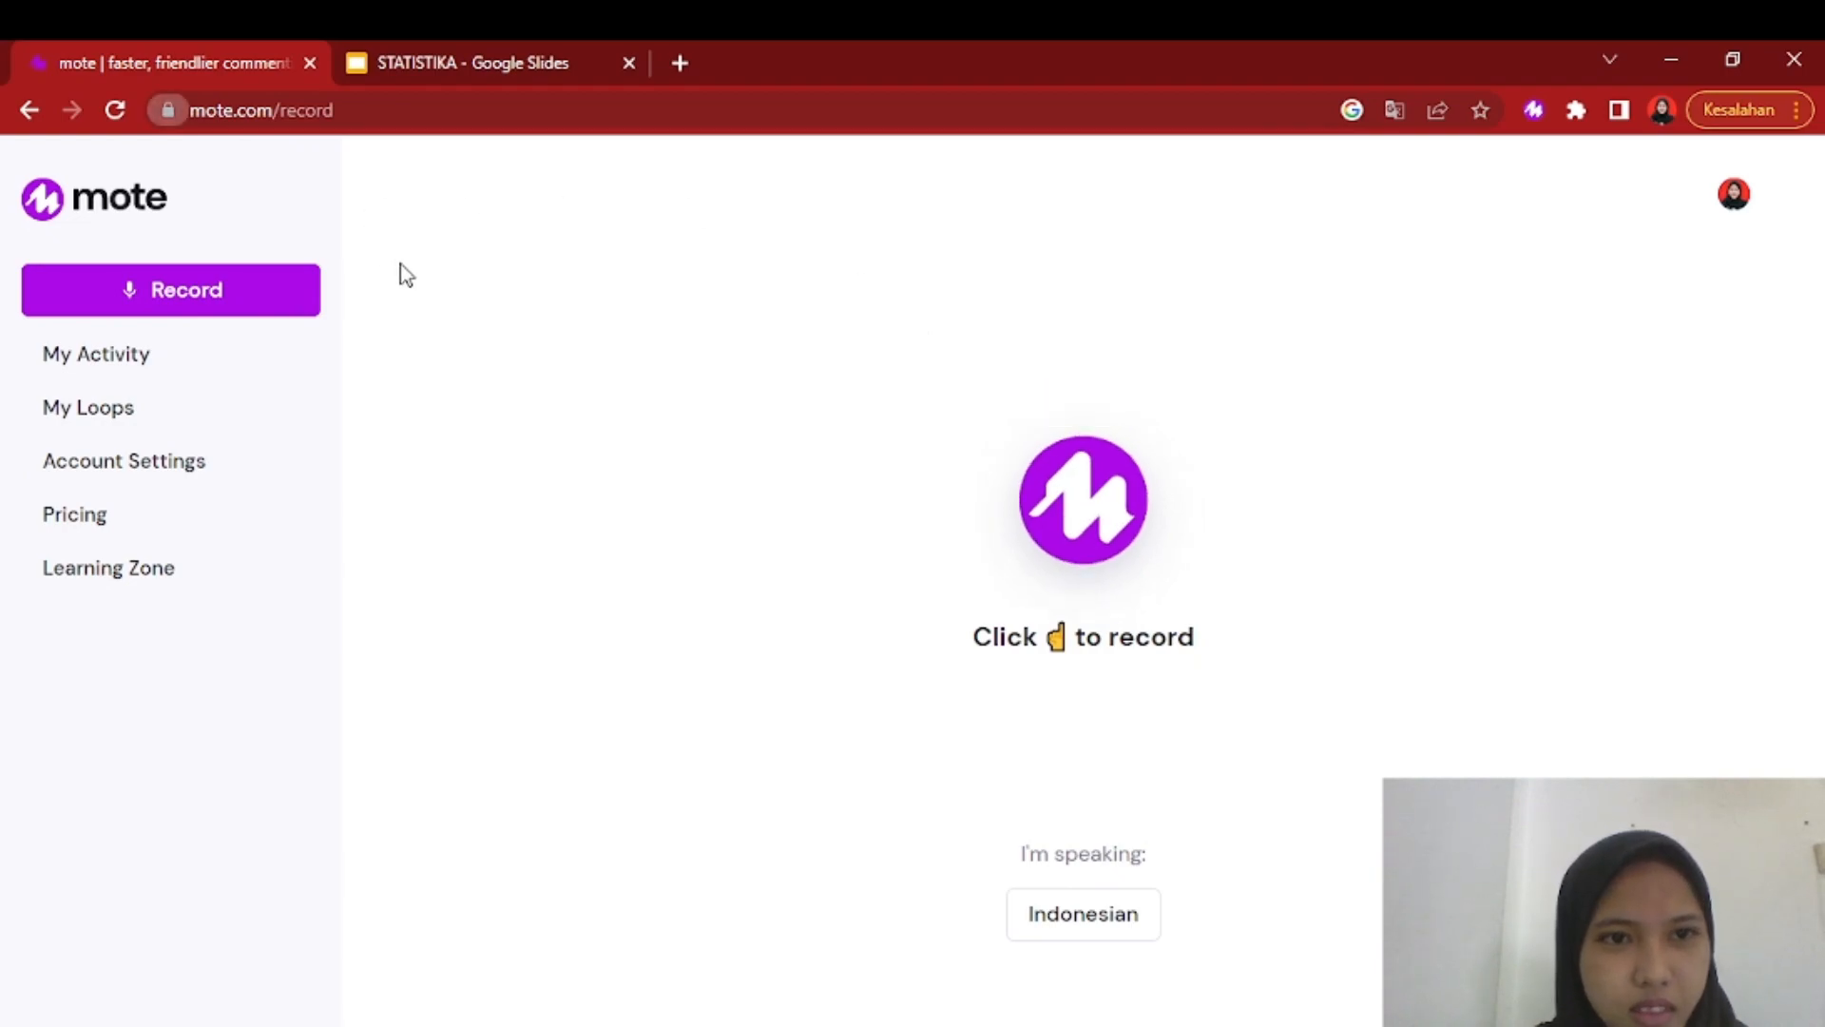
- Record a voice note of about 15 seconds and play back its first part
{"action": "left_click", "coordinate": [1090, 559]}
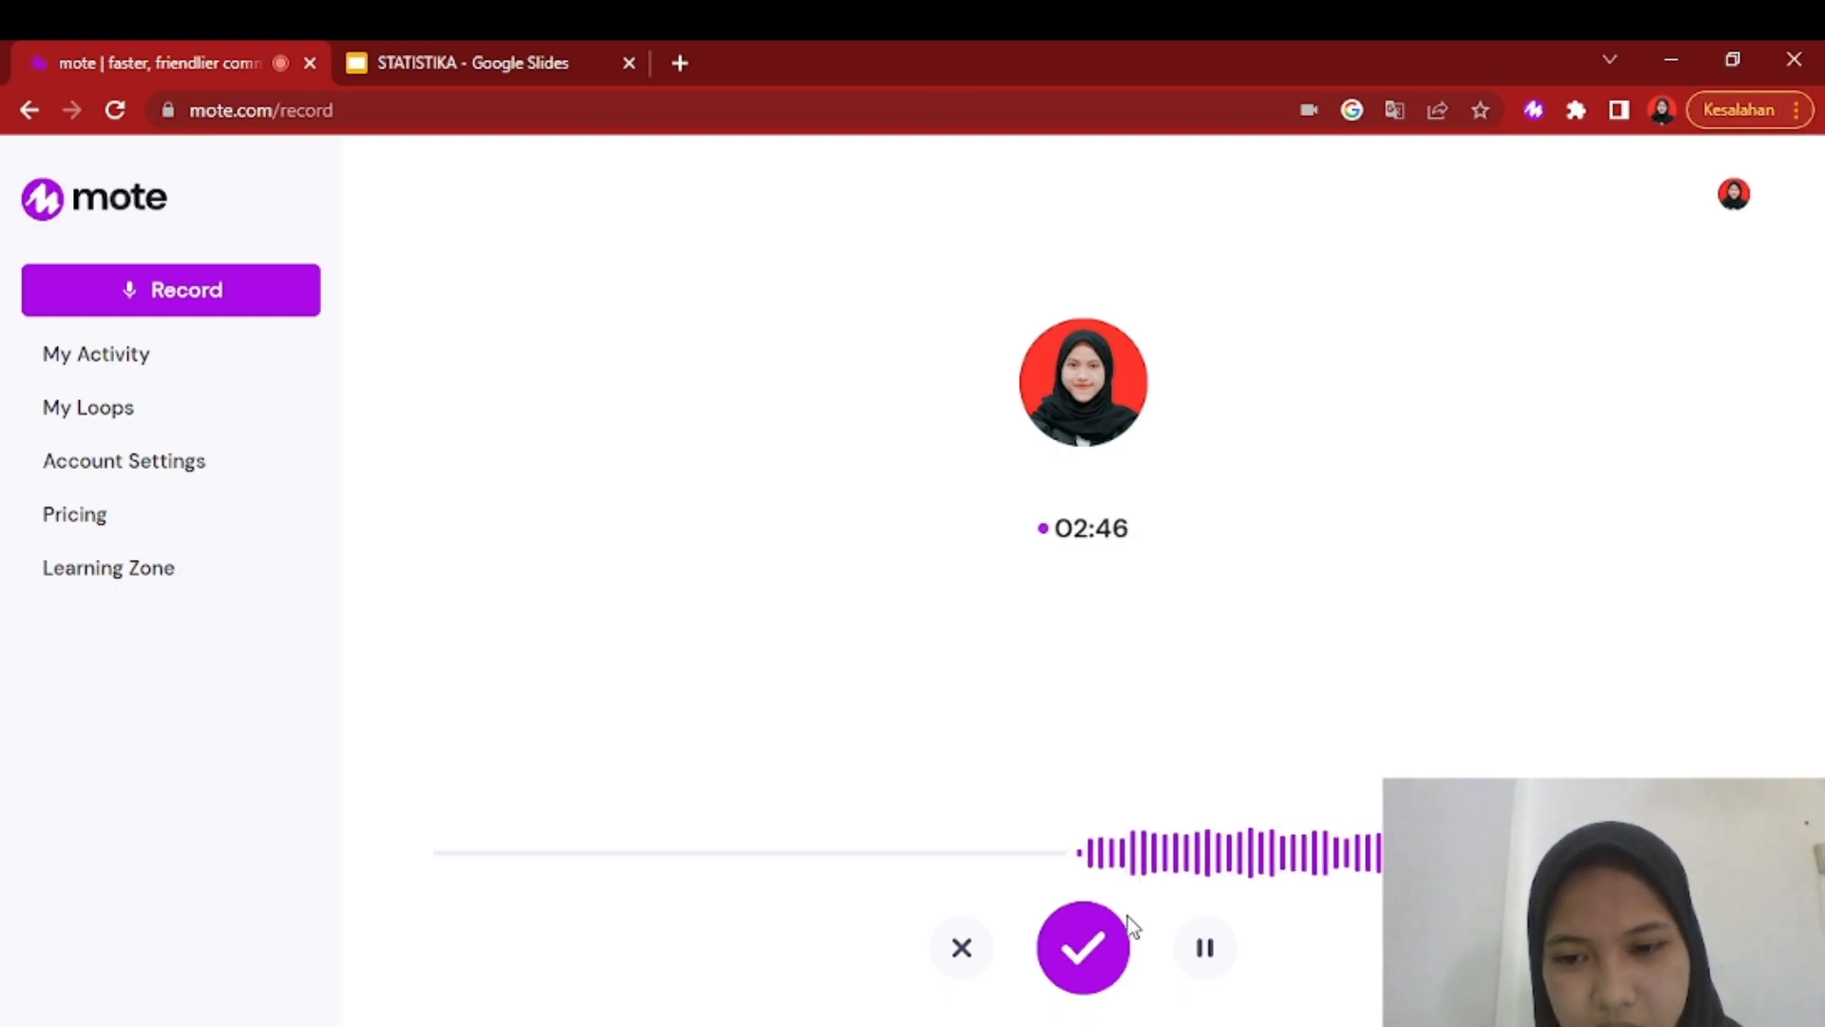
{"action": "left_click", "coordinate": [1074, 963]}
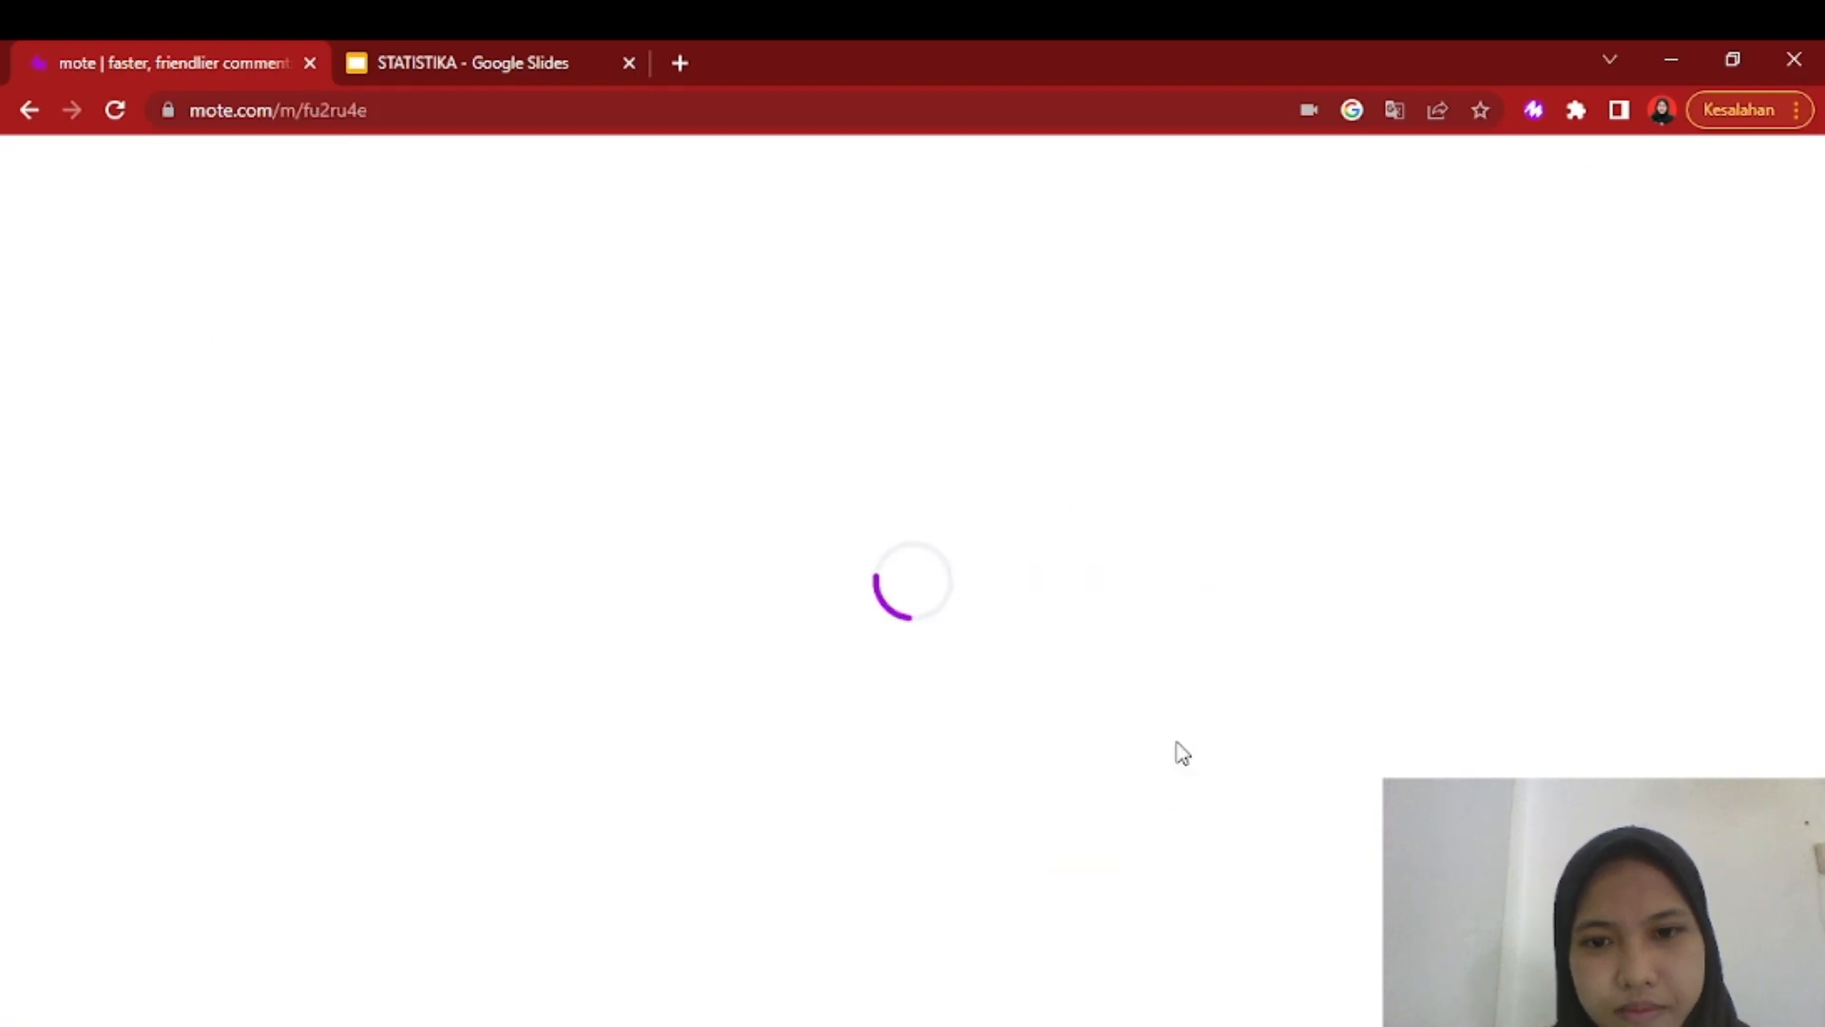
{"action": "scroll", "coordinate": [1271, 628], "scroll_direction": "down", "scroll_amount": 1}
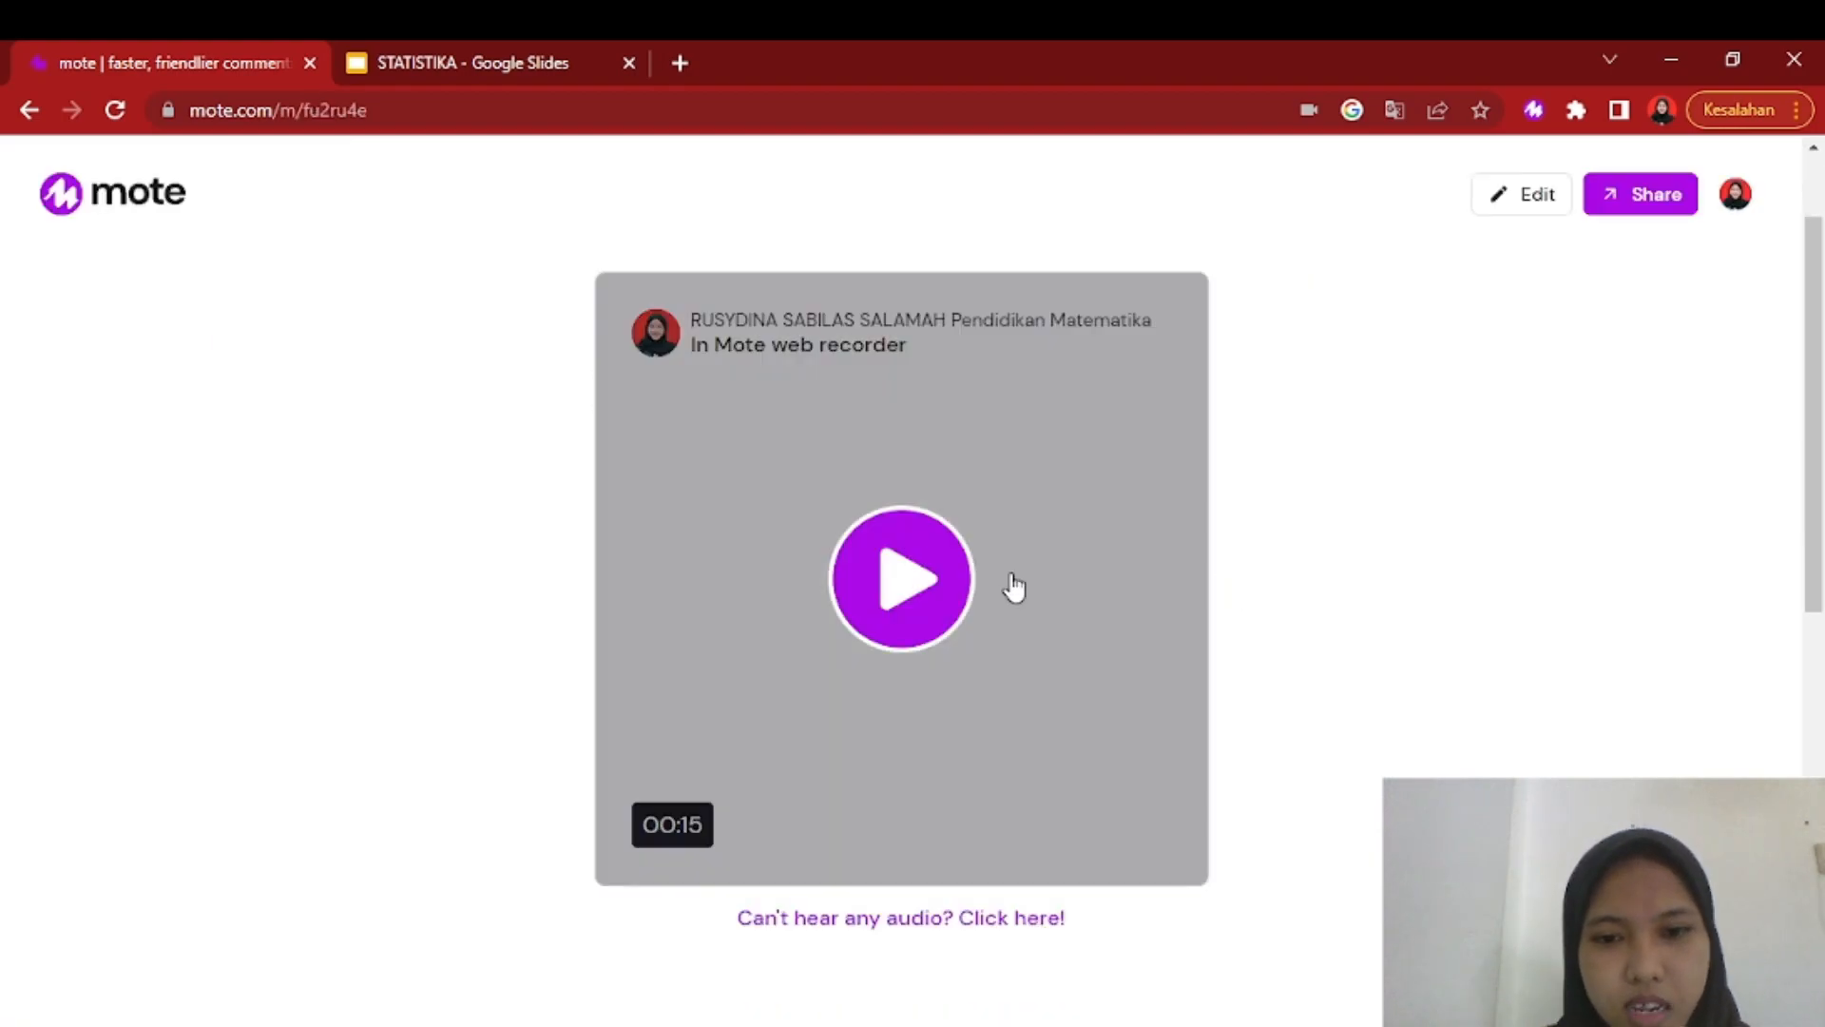
{"action": "left_click", "coordinate": [928, 594]}
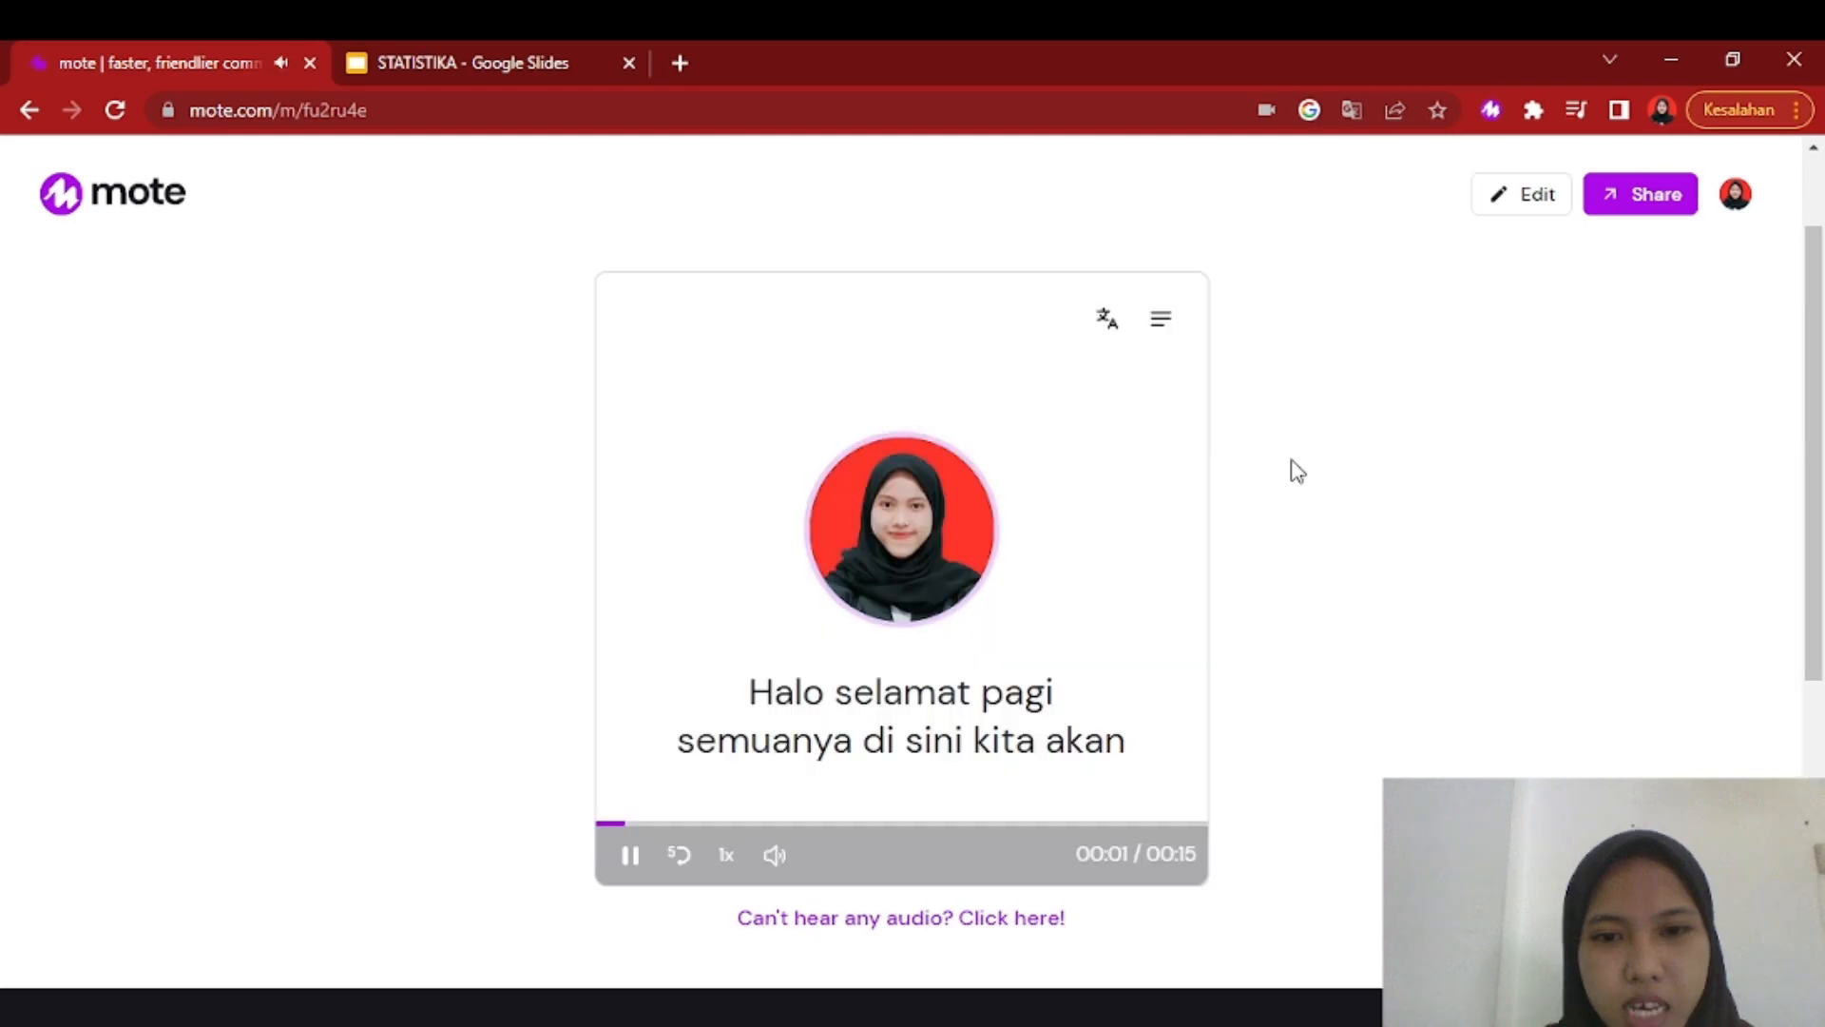
{"action": "left_click", "coordinate": [629, 861]}
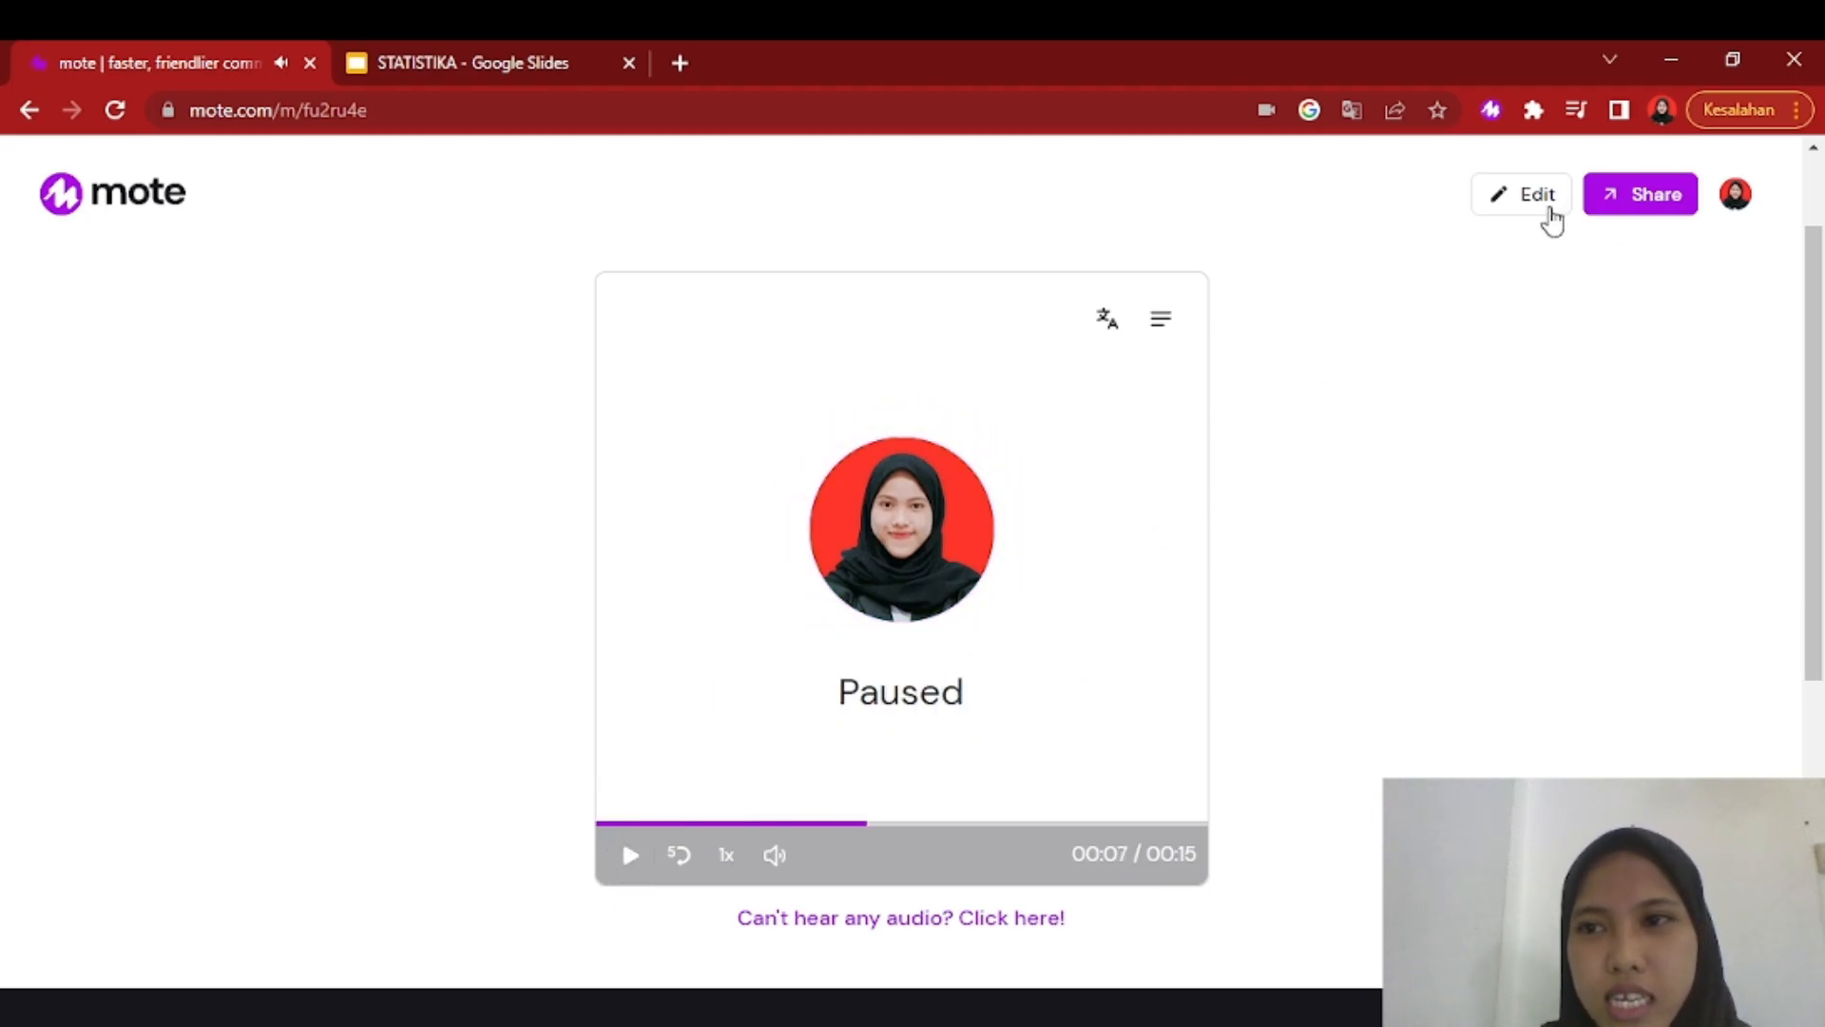
- Delete the whole transcript text of the new voice note and save the change
{"action": "left_click", "coordinate": [1518, 201]}
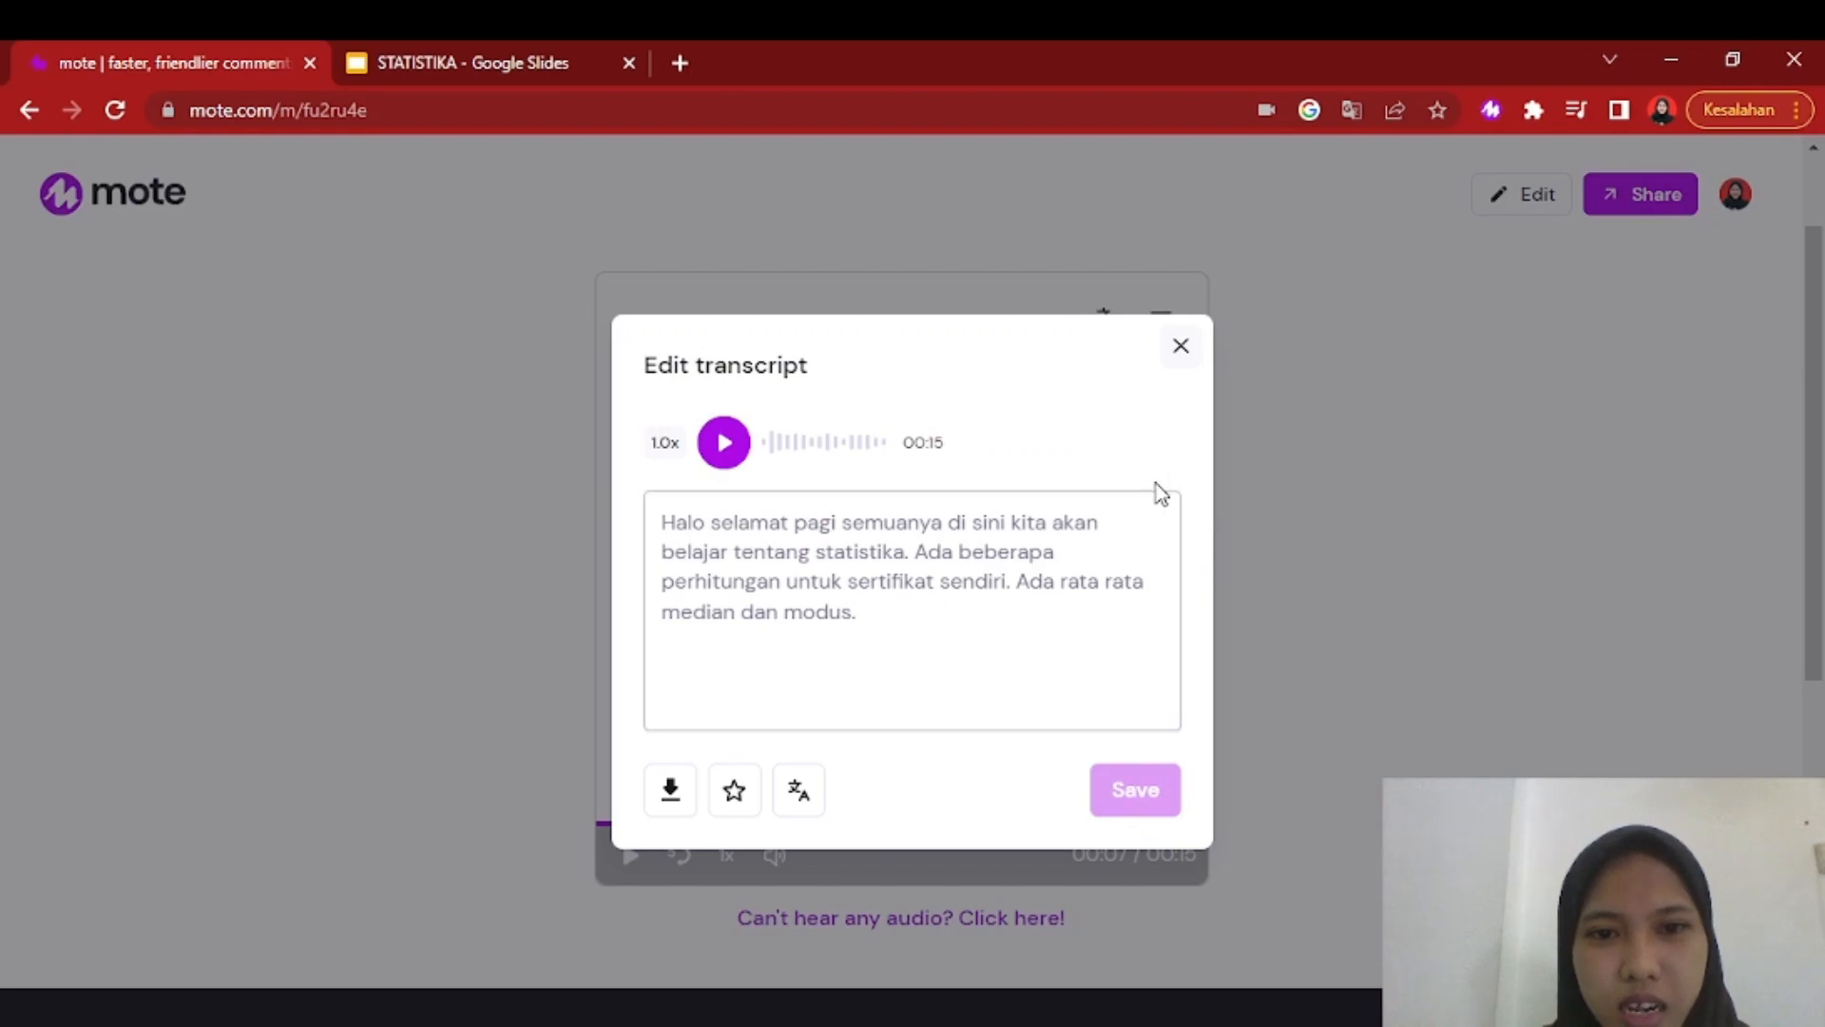
{"action": "left_click", "coordinate": [855, 609]}
{"action": "left_click_drag", "start_coordinate": [879, 615], "coordinate": [685, 552]}
{"action": "left_click", "coordinate": [657, 520]}
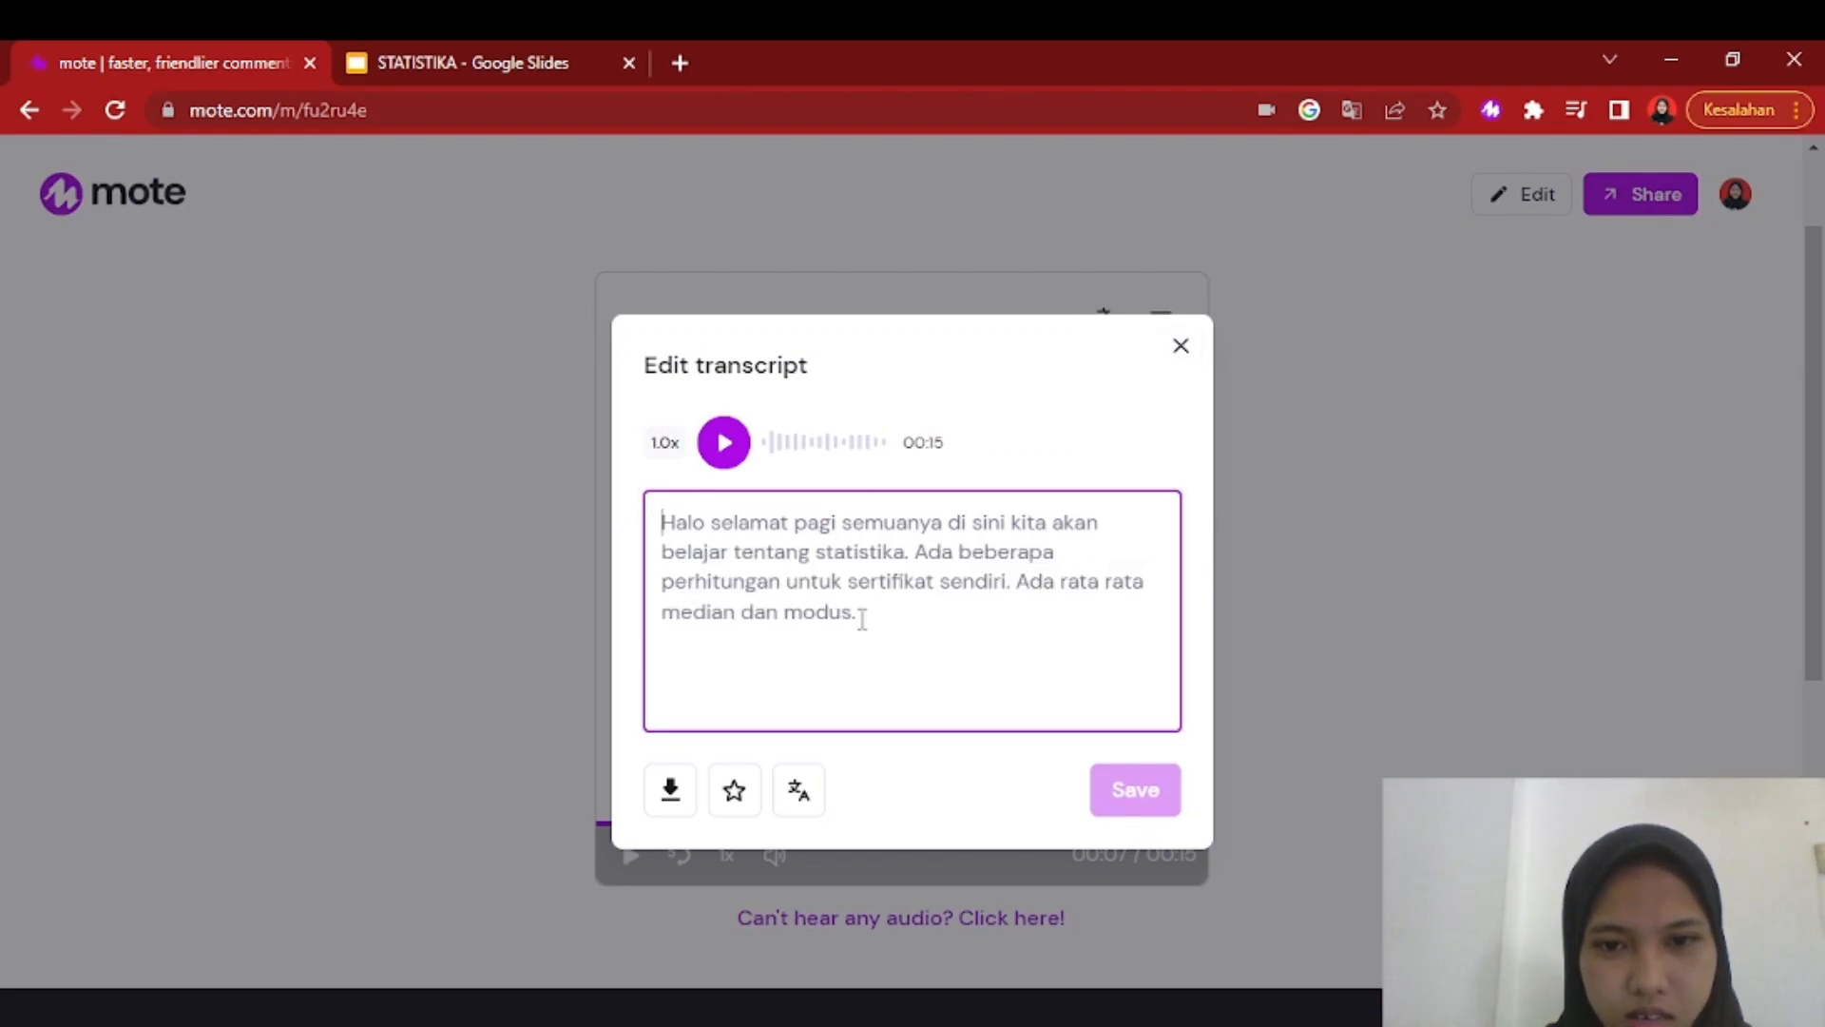
{"action": "left_click_drag", "start_coordinate": [862, 618], "coordinate": [647, 526]}
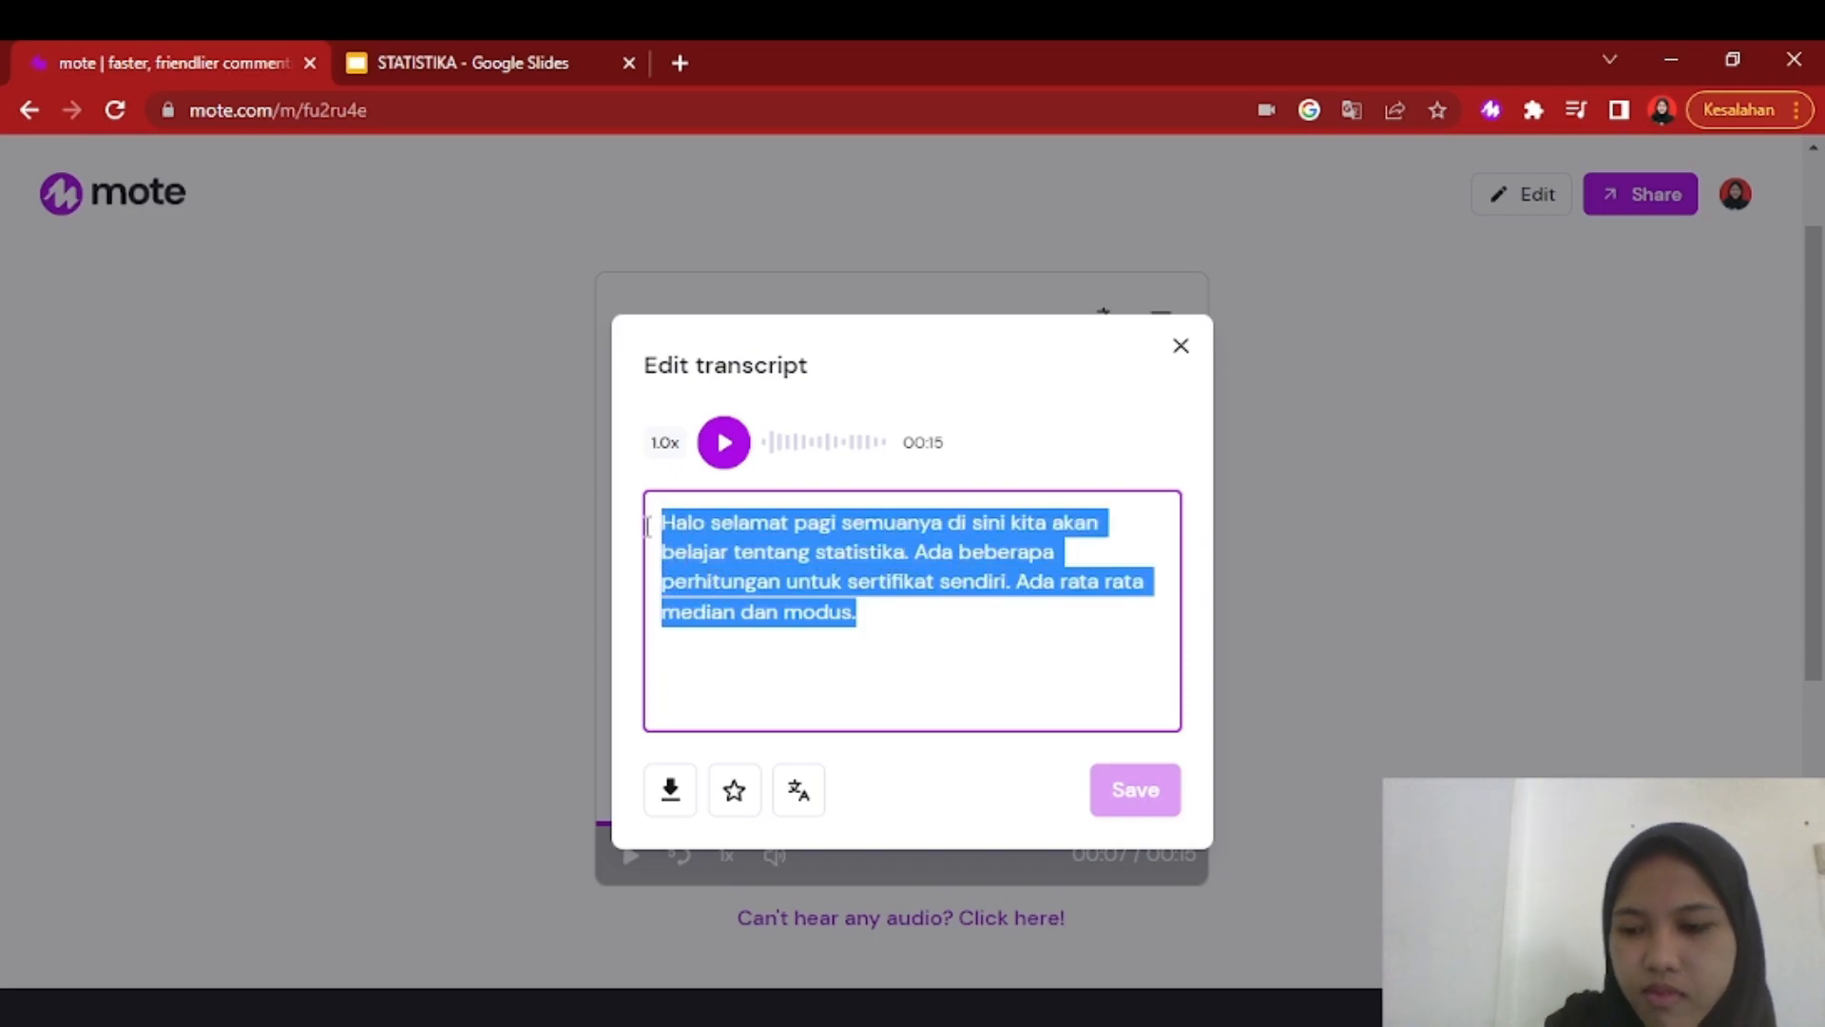
{"action": "key", "text": "BackSpace"}
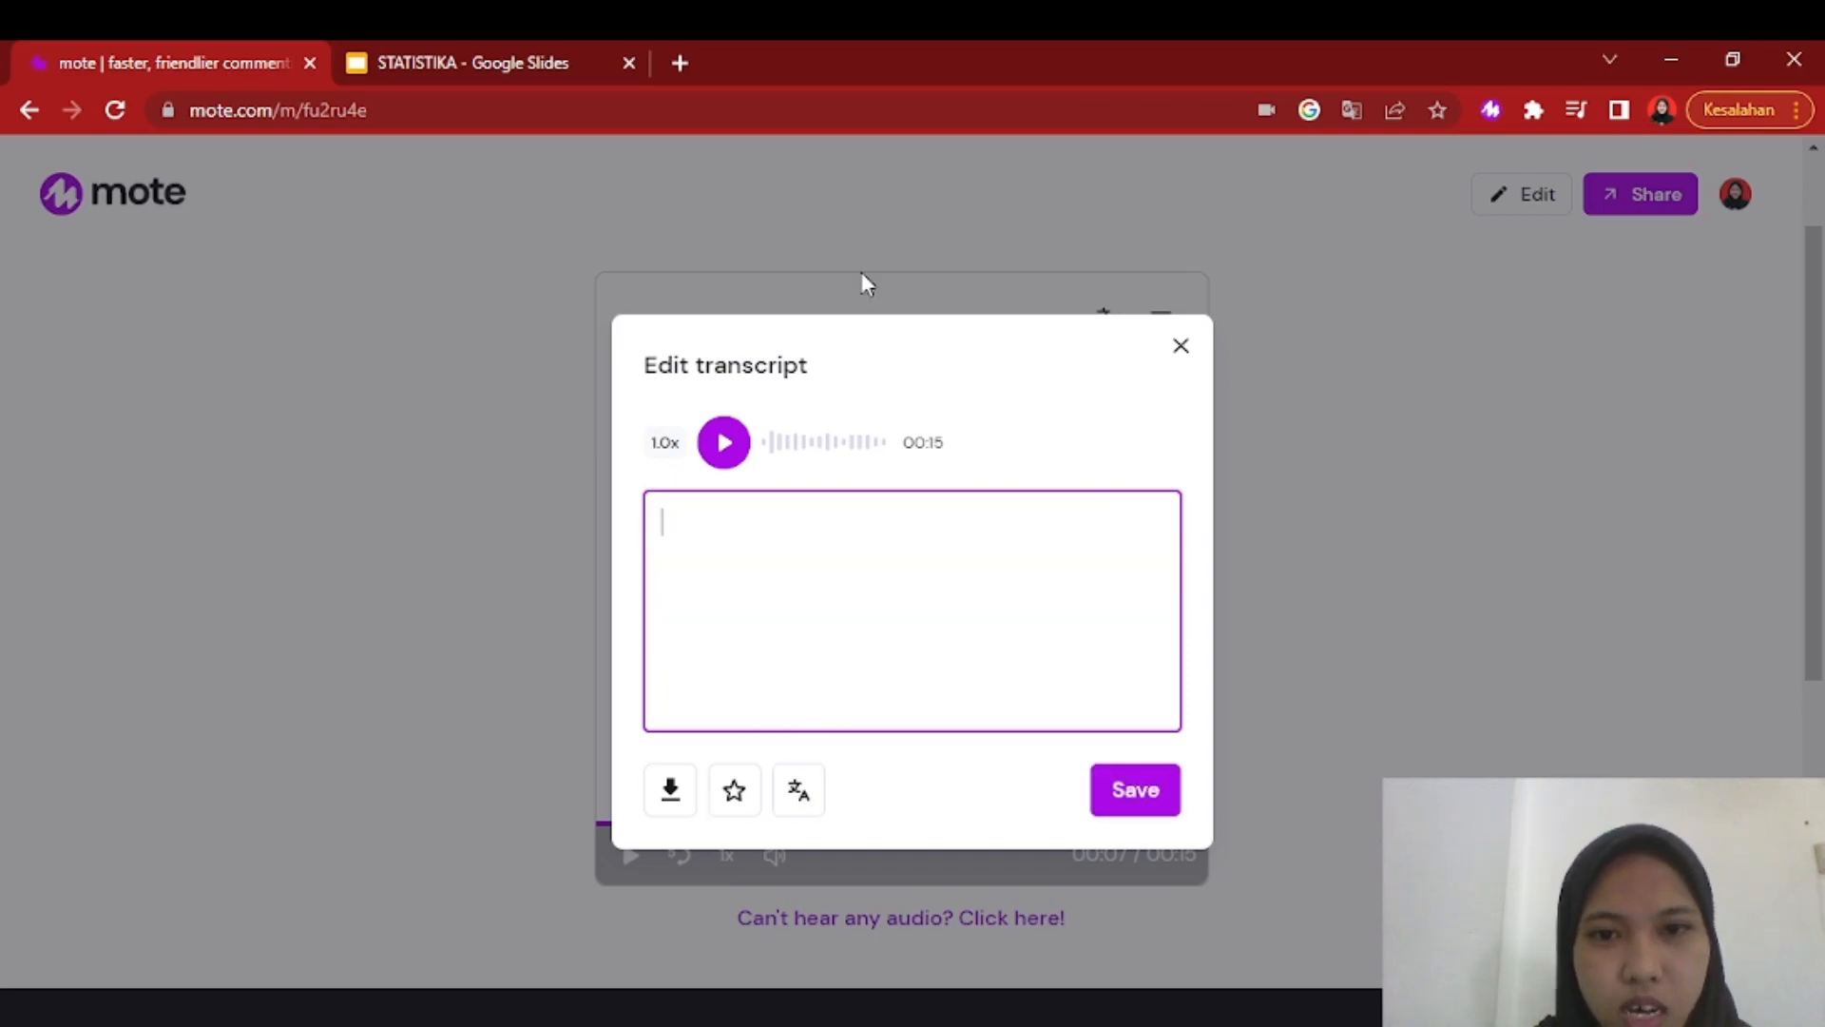
{"action": "left_click", "coordinate": [1131, 796]}
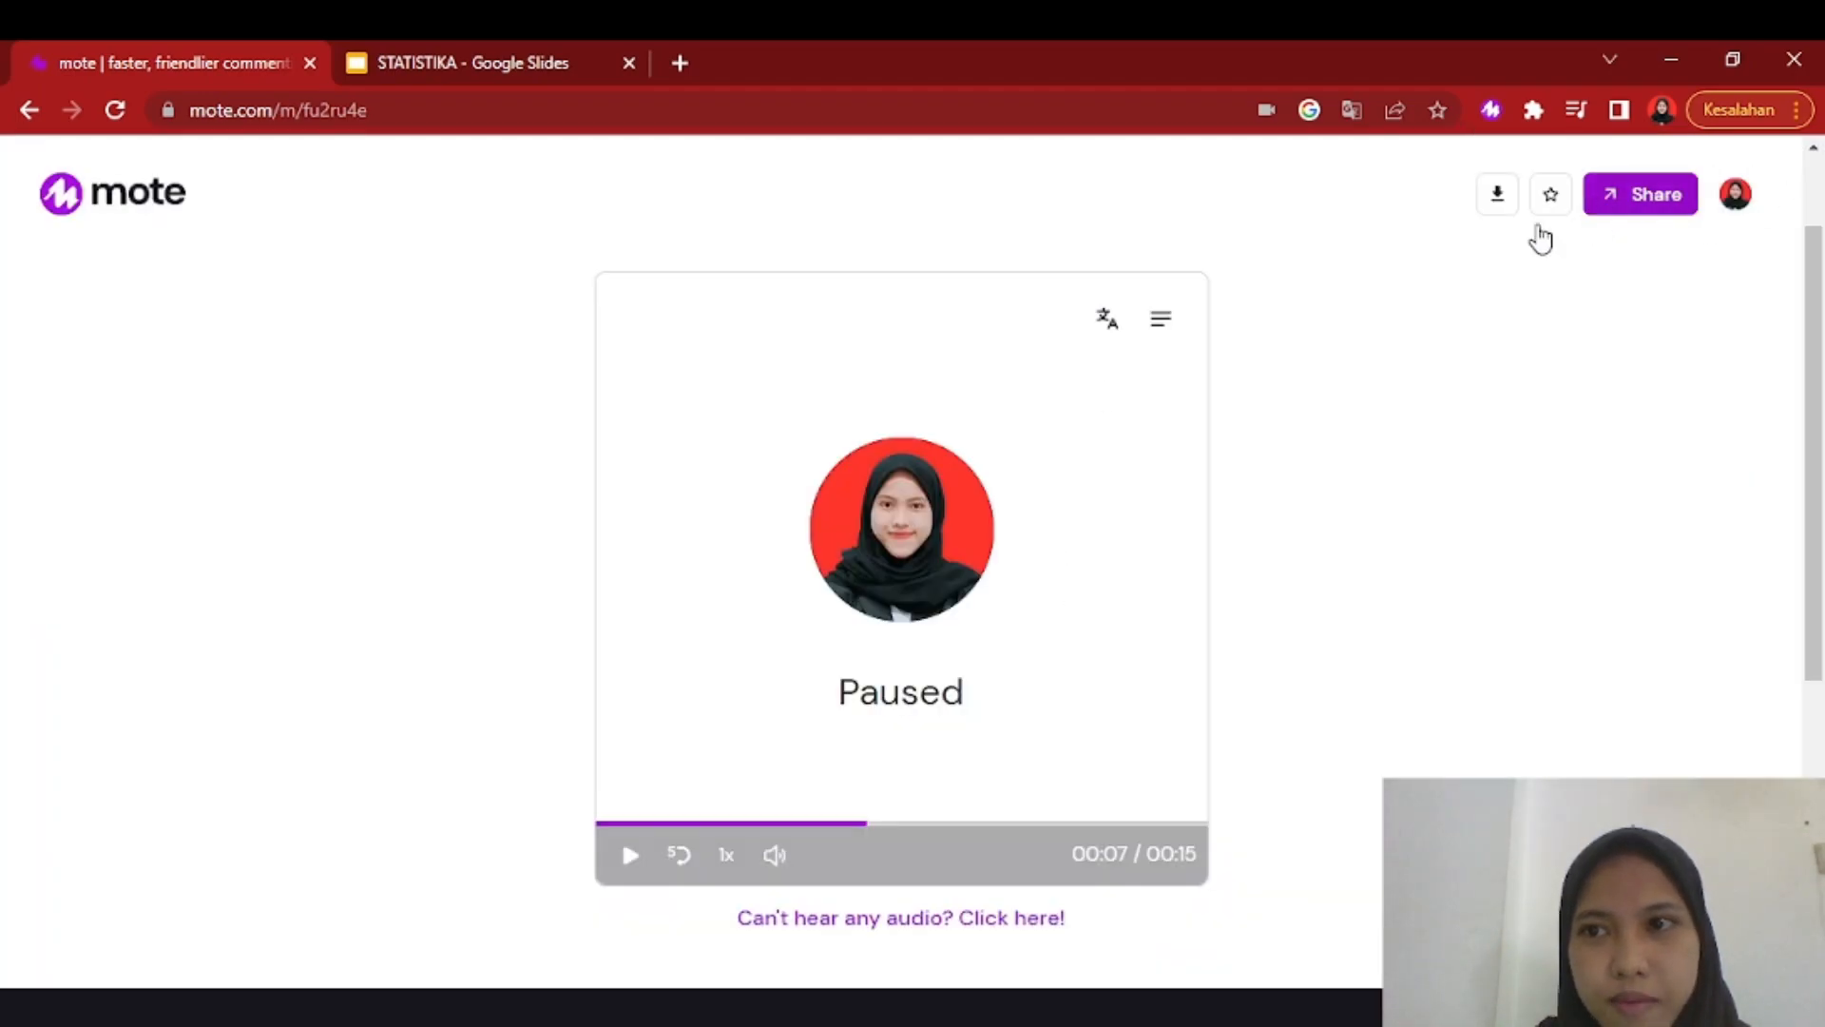
- Go to mote.com/login to get back to the voice note activity list
{"action": "left_click", "coordinate": [390, 112]}
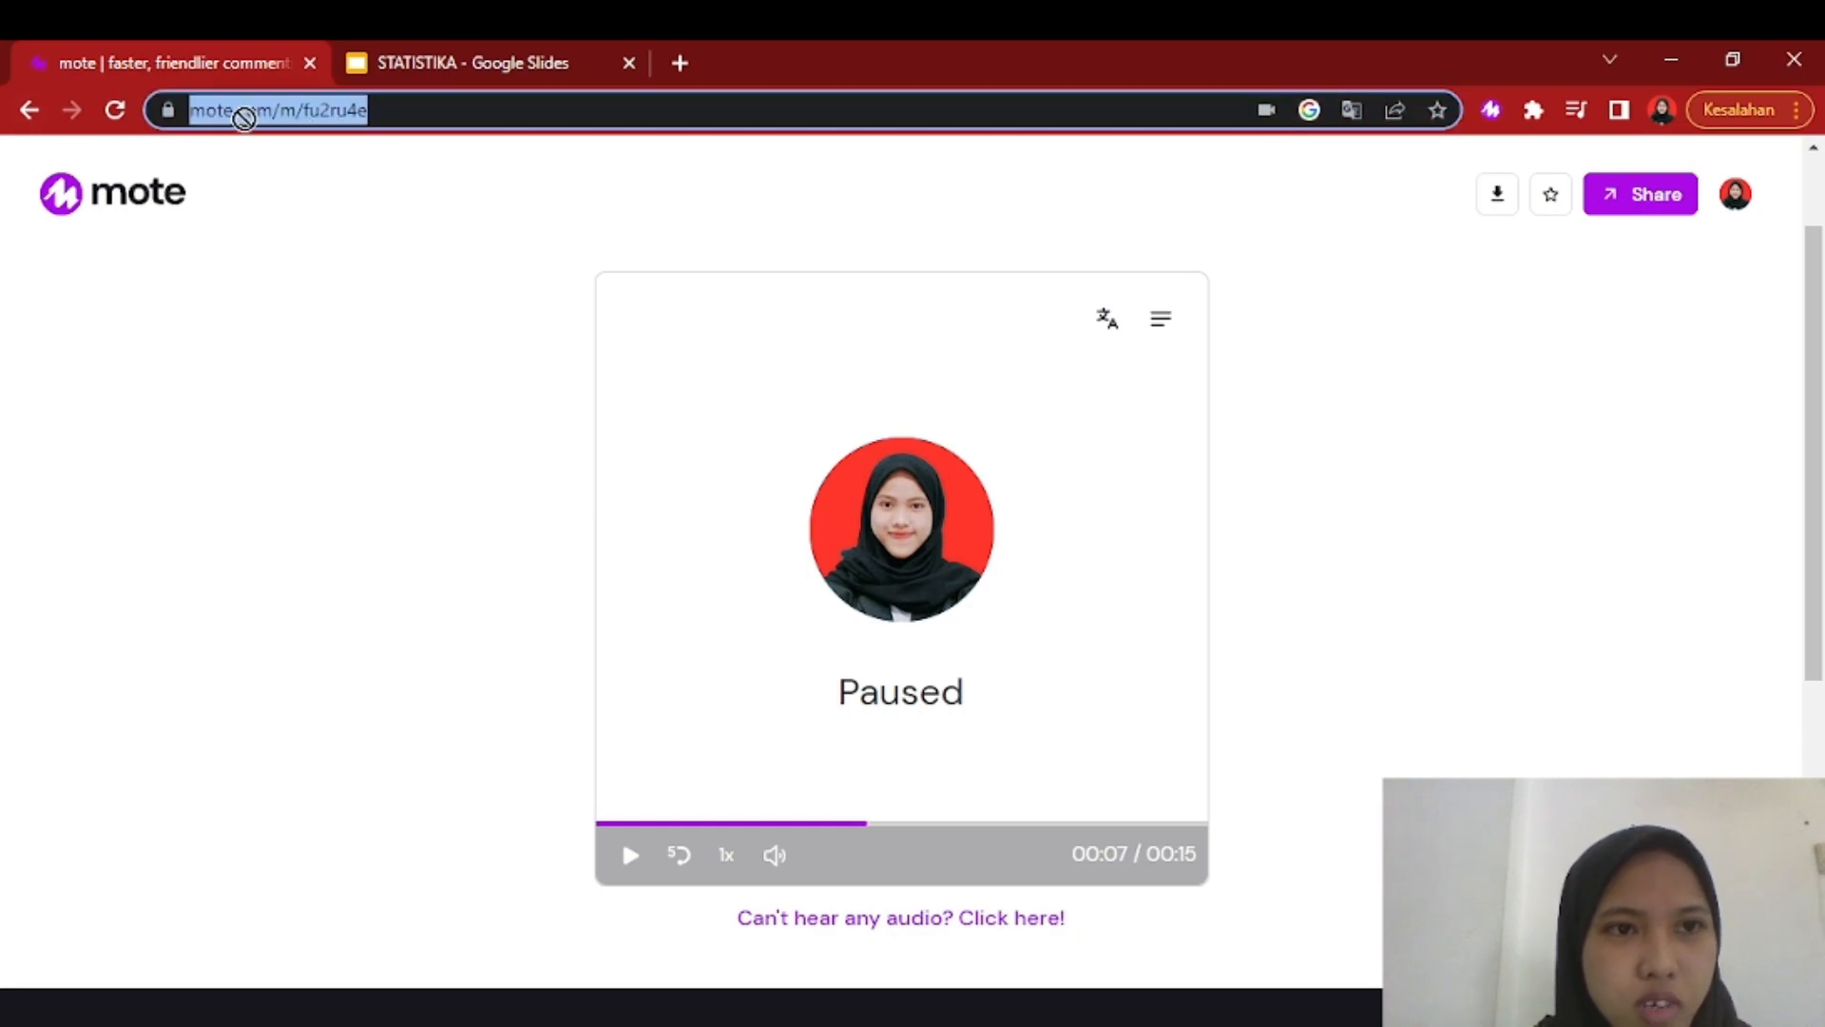
{"action": "key", "text": "BackSpace"}
{"action": "type", "text": "mot"}
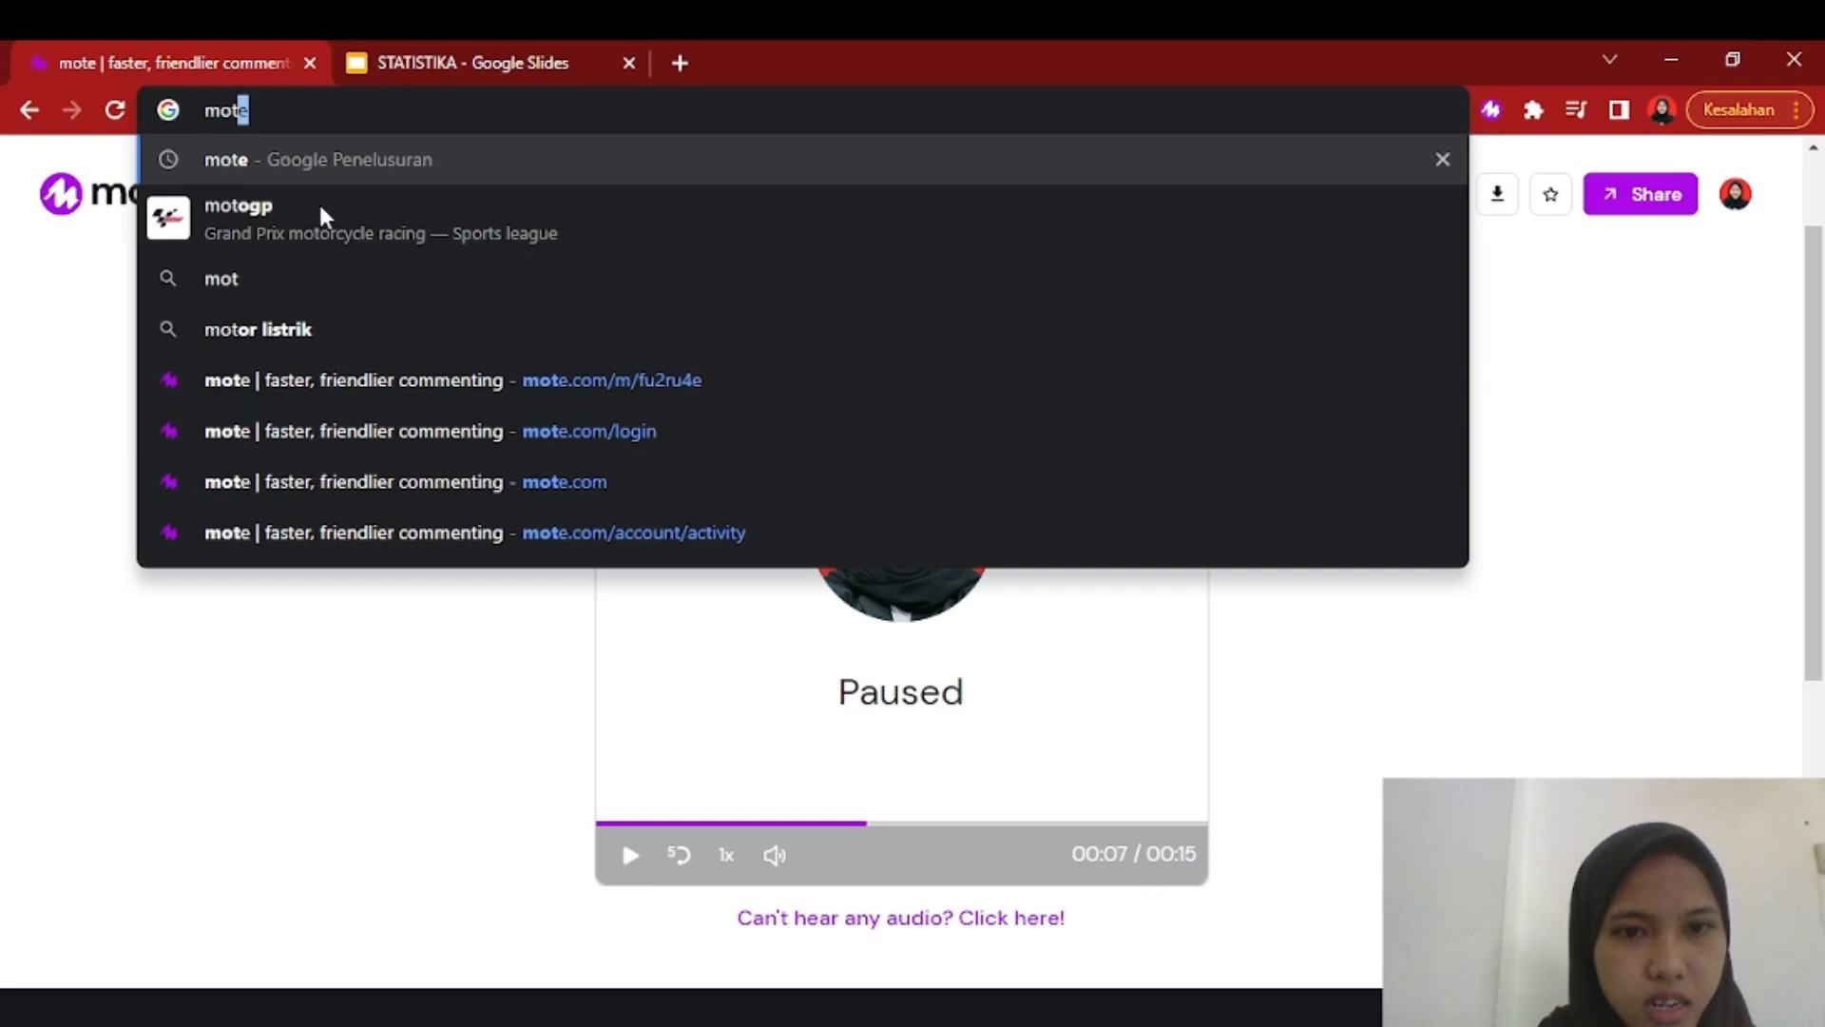
{"action": "left_click", "coordinate": [701, 431]}
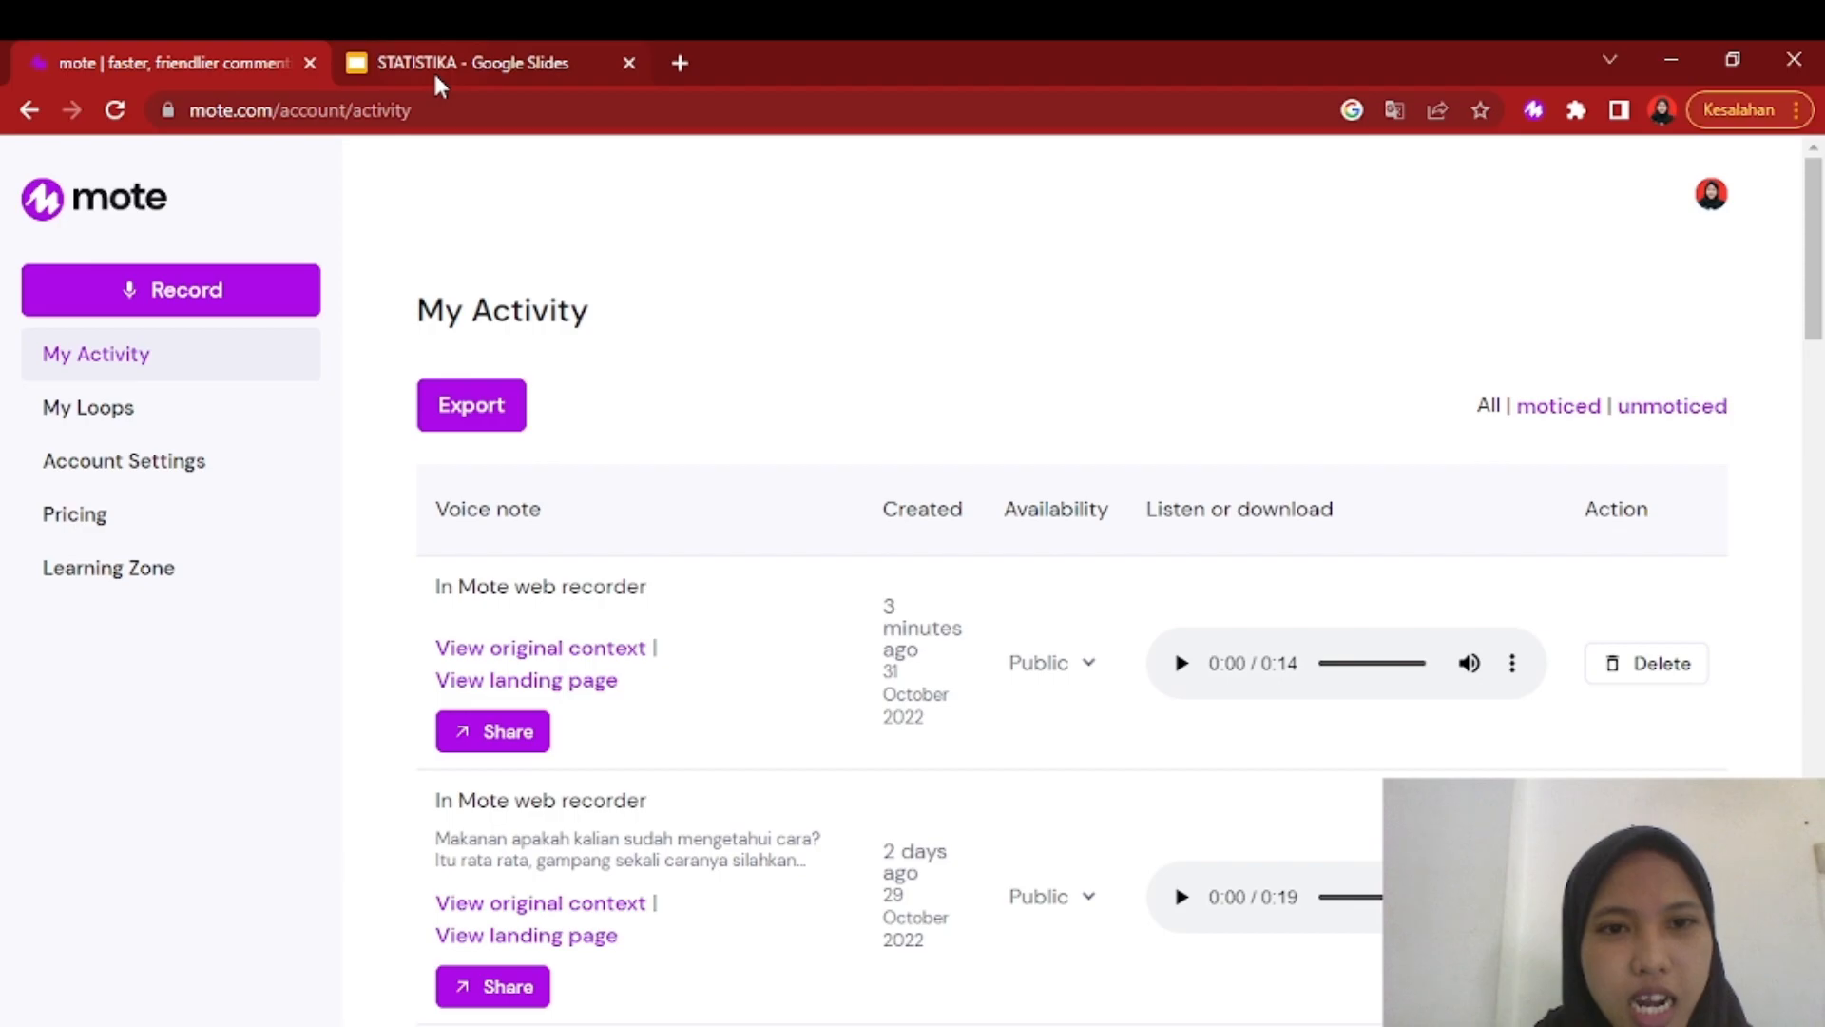
- Switch to the STATISTIKA presentation in Google Slides and locate the light bulb icon in slide 9's example question
{"action": "left_click", "coordinate": [566, 66]}
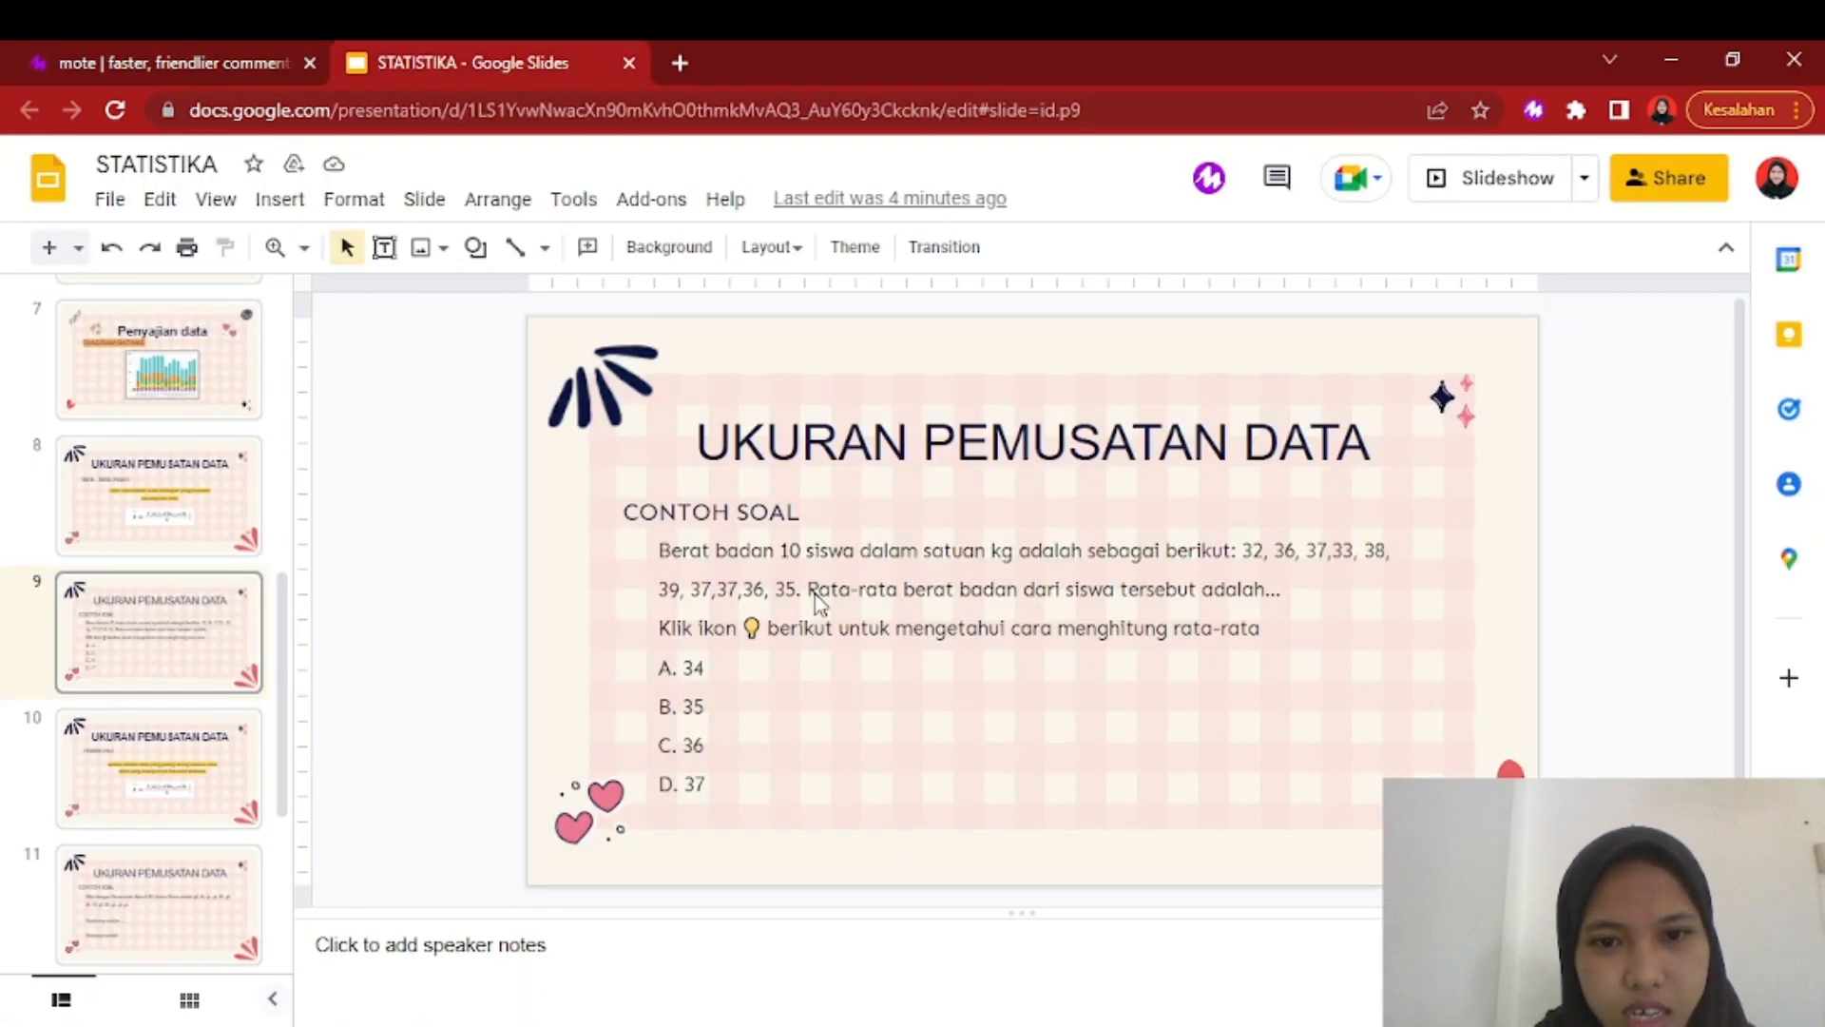
{"action": "scroll", "coordinate": [761, 618], "scroll_direction": "down", "scroll_amount": 1}
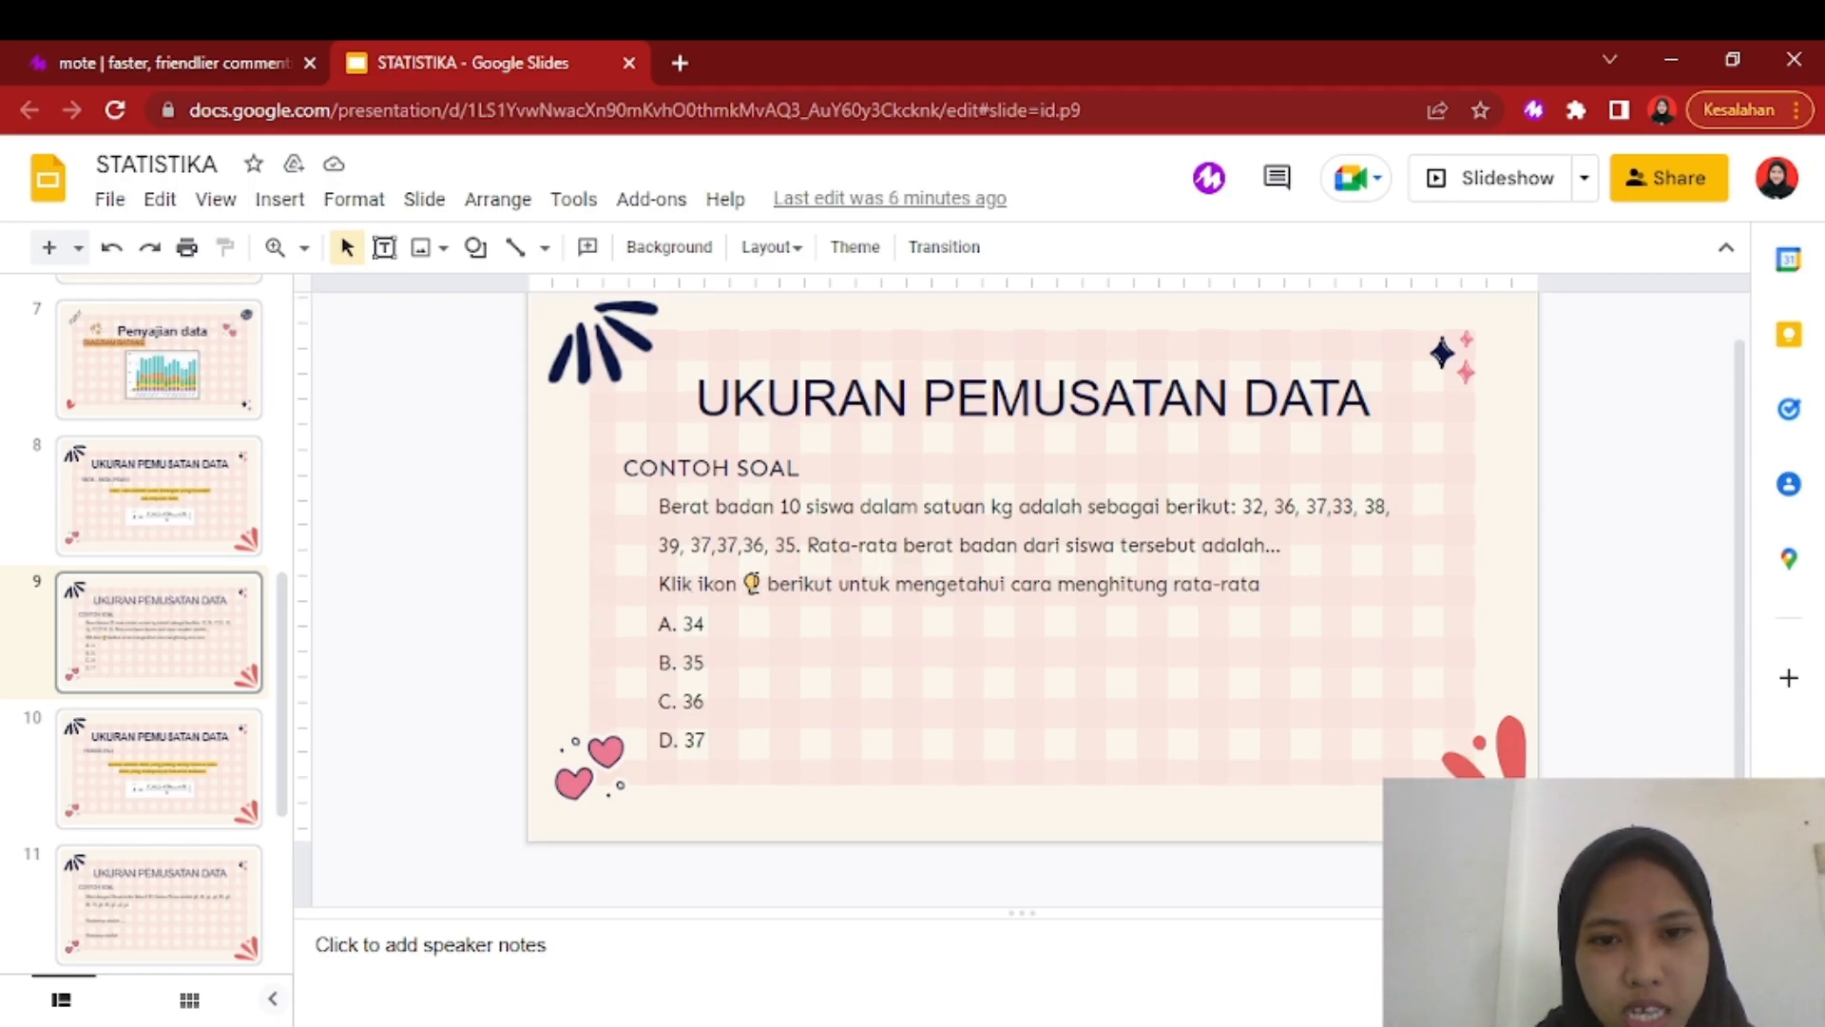
{"action": "left_click", "coordinate": [800, 587]}
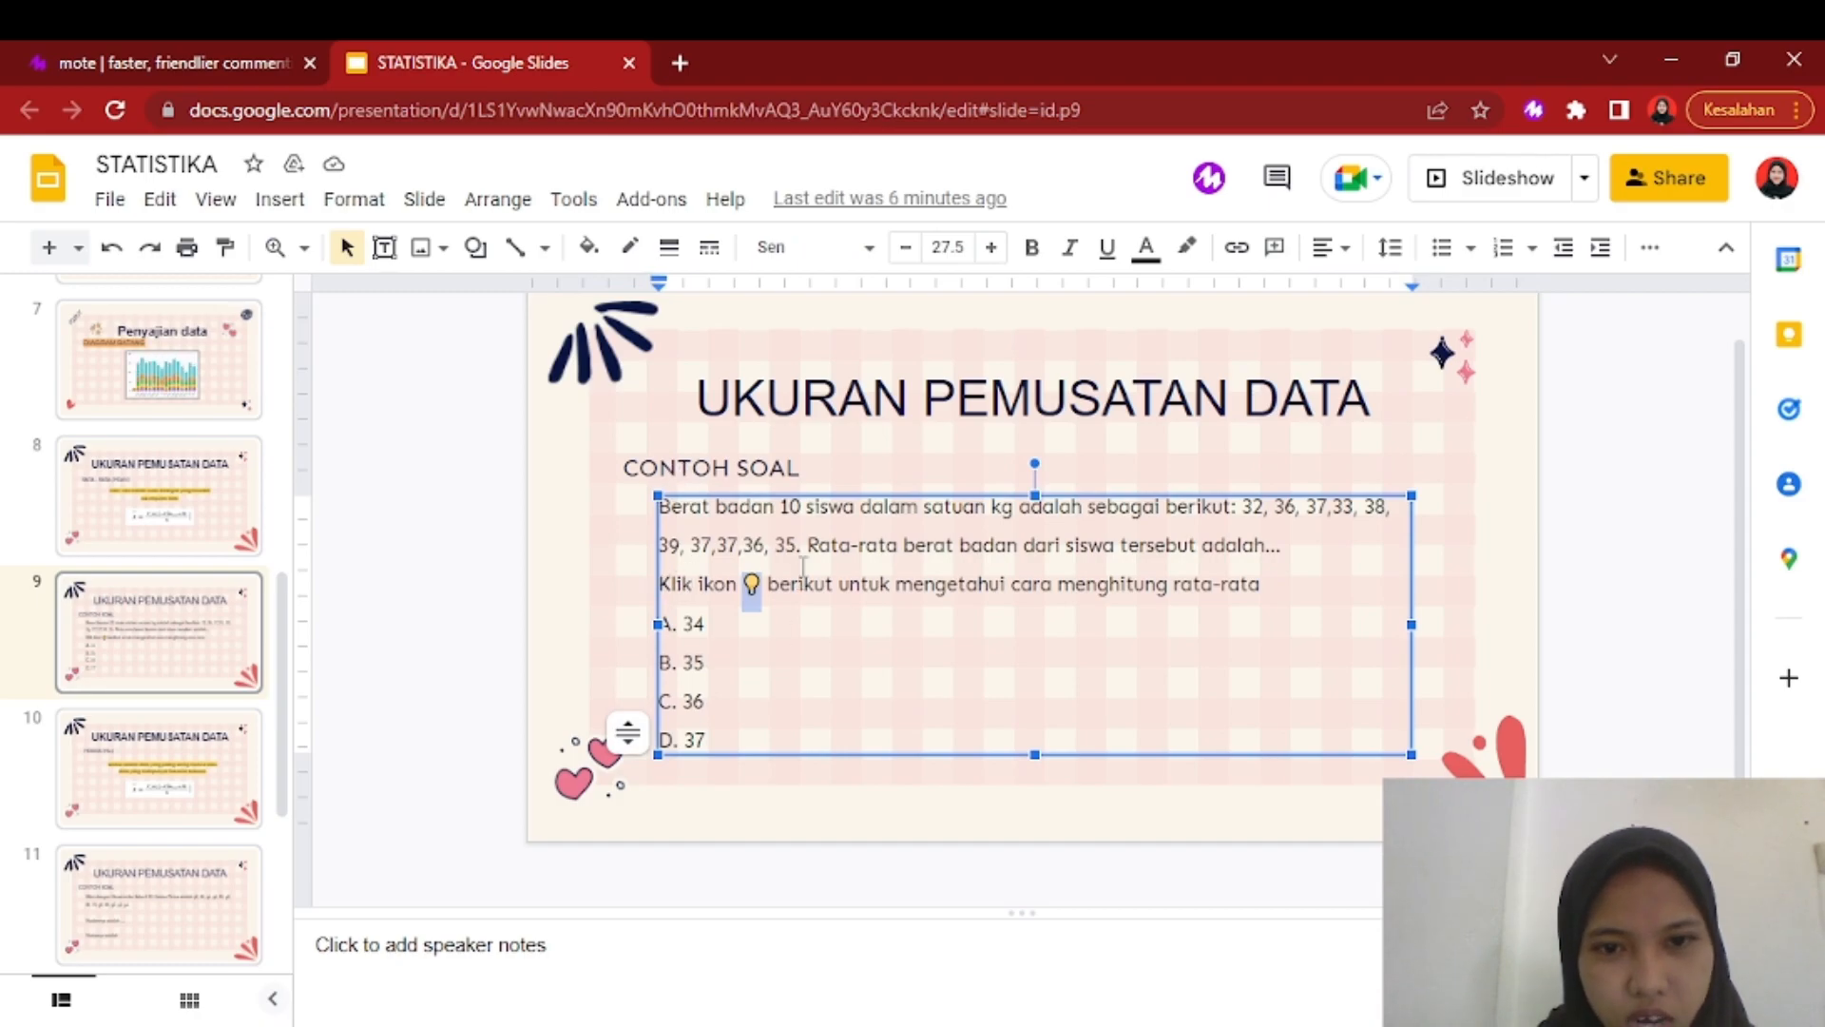
{"action": "left_click", "coordinate": [879, 578]}
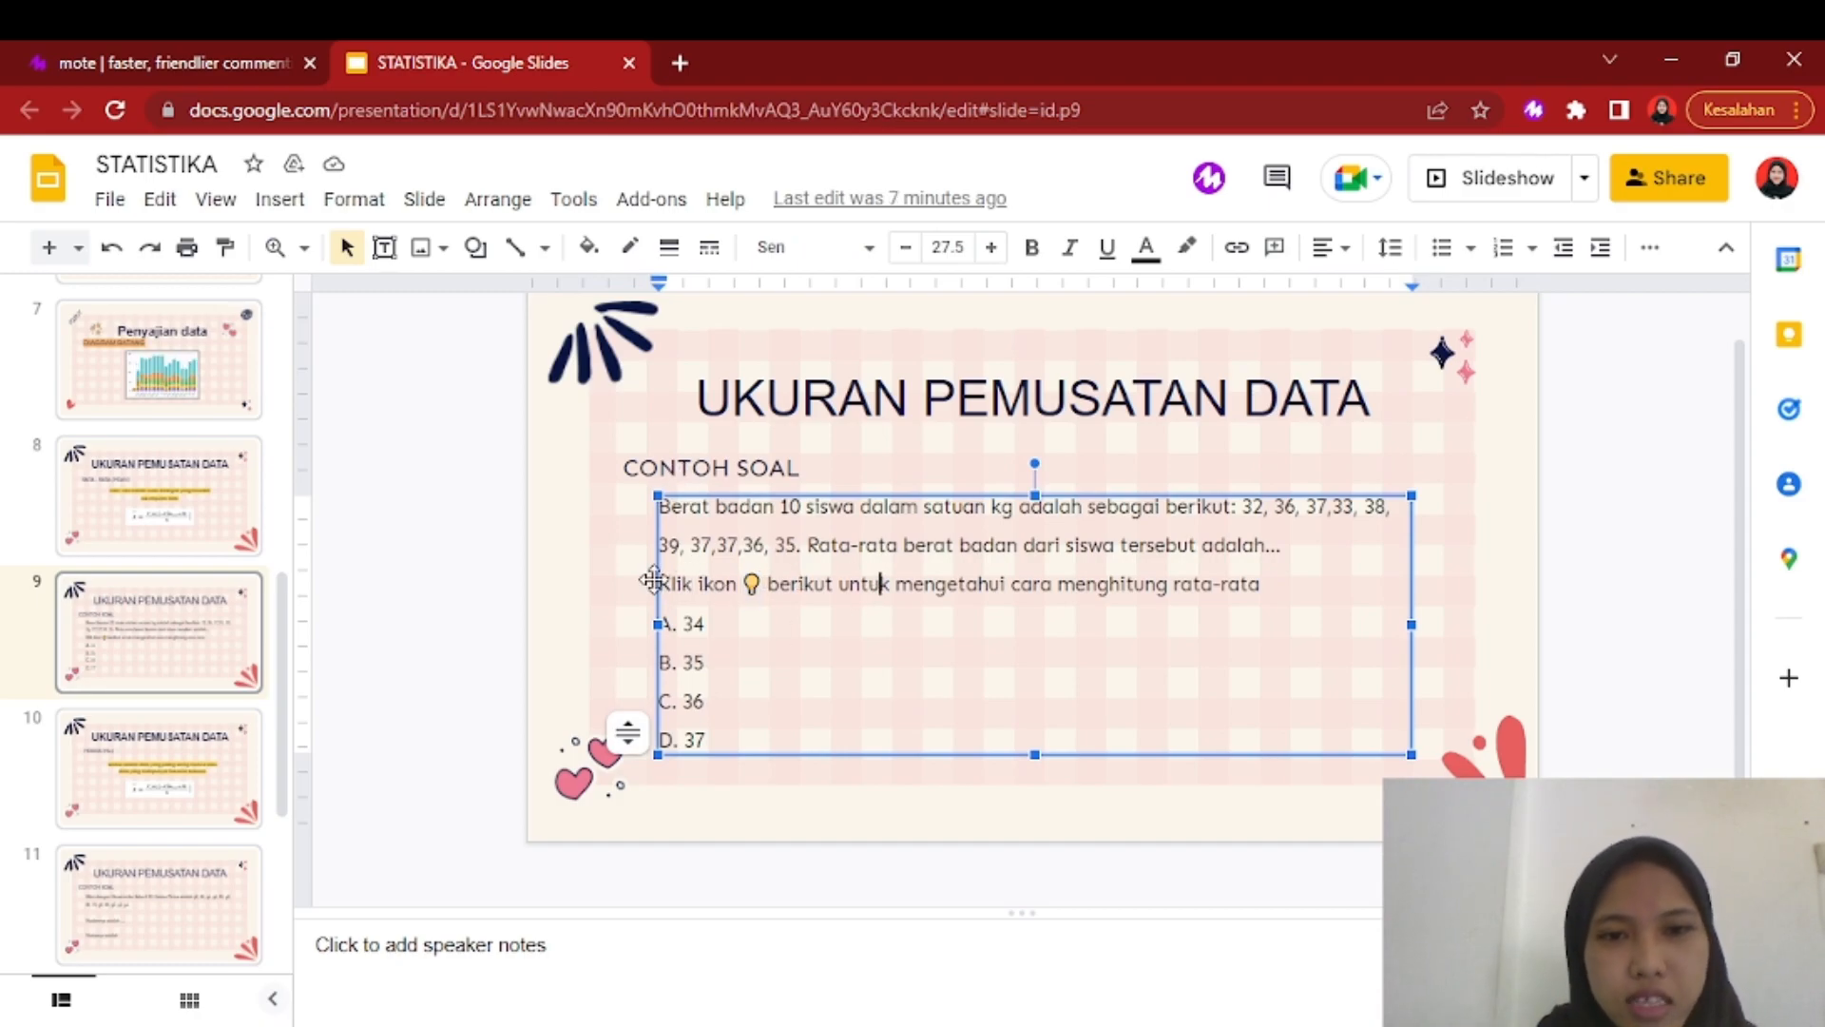
{"action": "left_click_drag", "start_coordinate": [661, 582], "coordinate": [758, 597]}
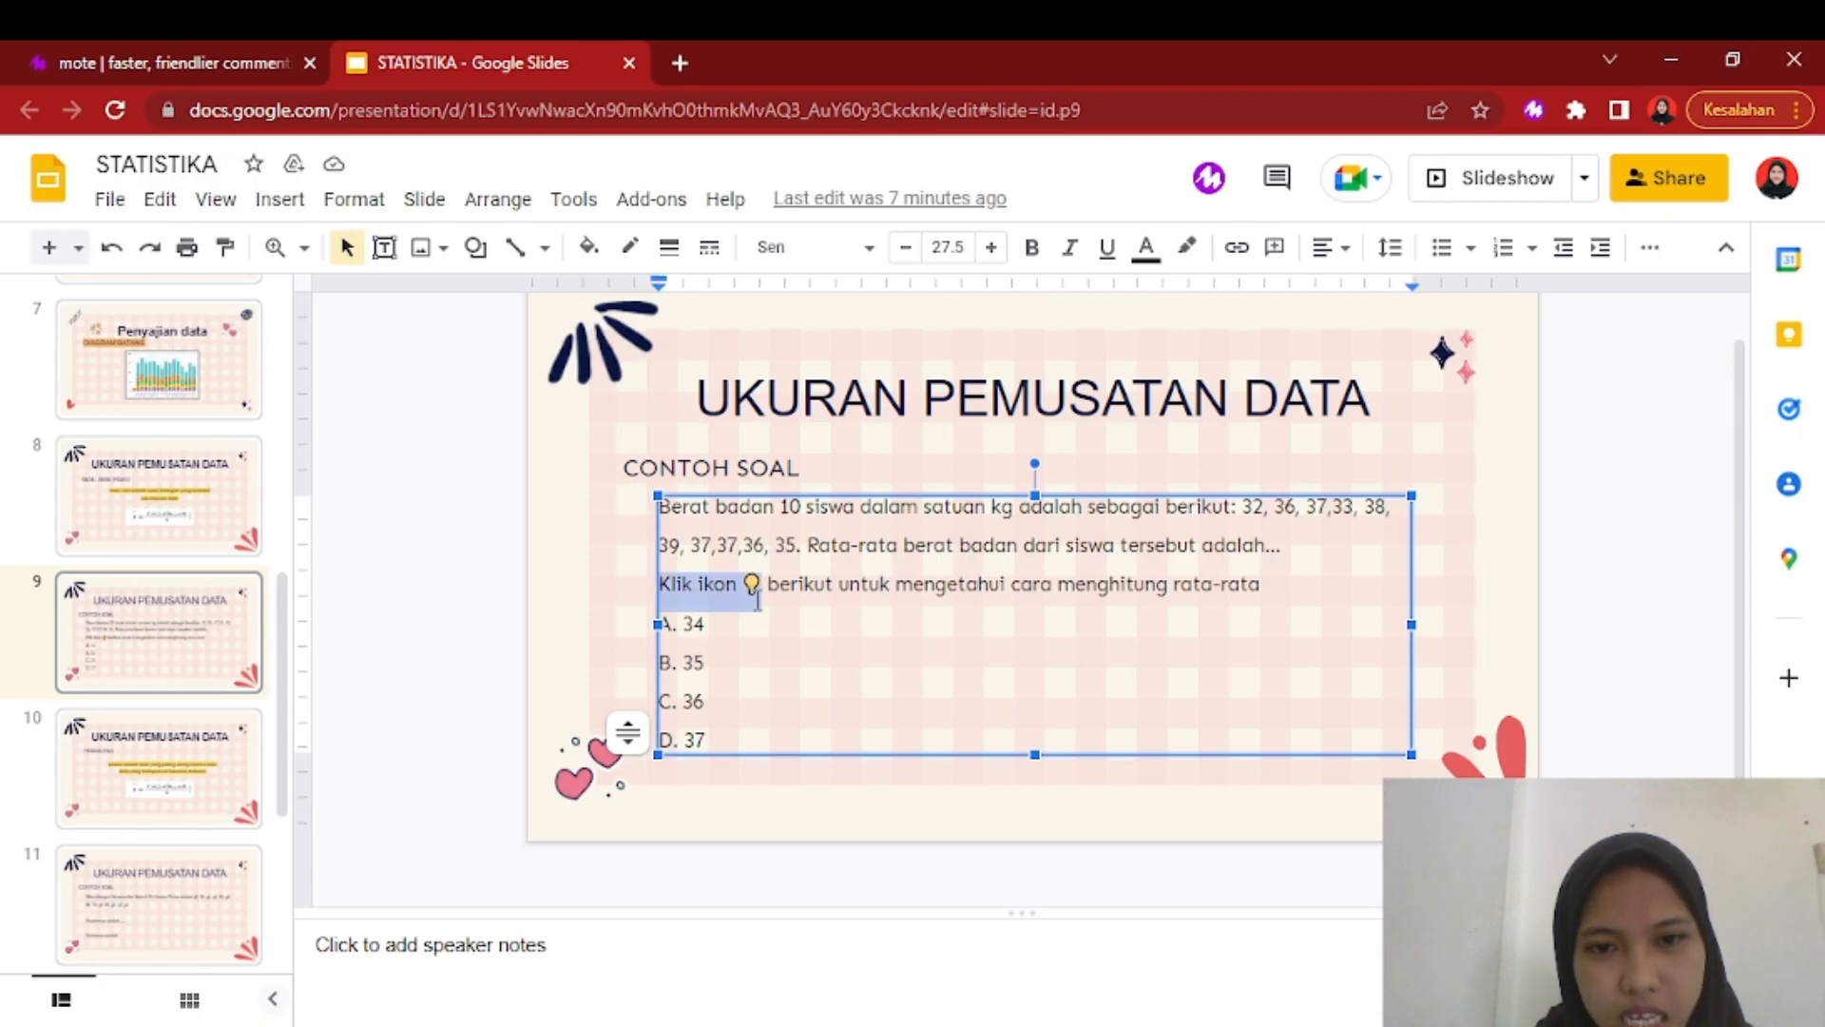
{"action": "left_click", "coordinate": [798, 587]}
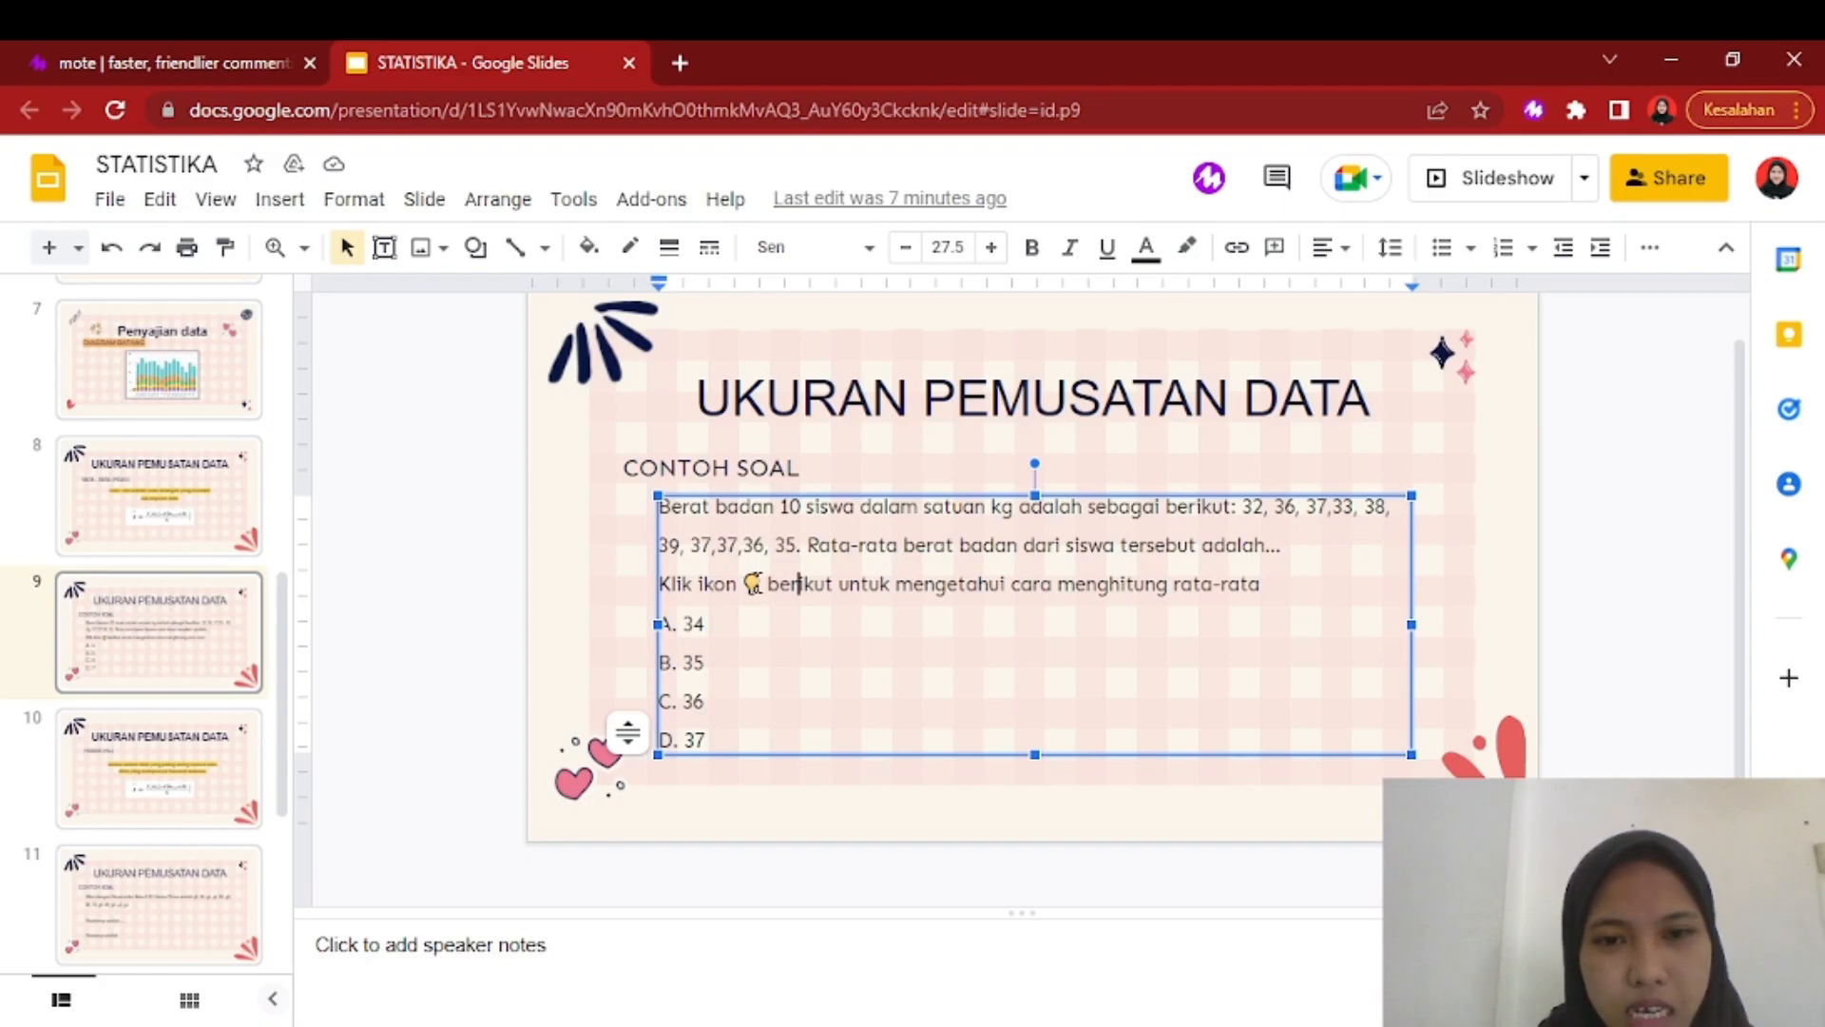
{"action": "double_click", "coordinate": [753, 580]}
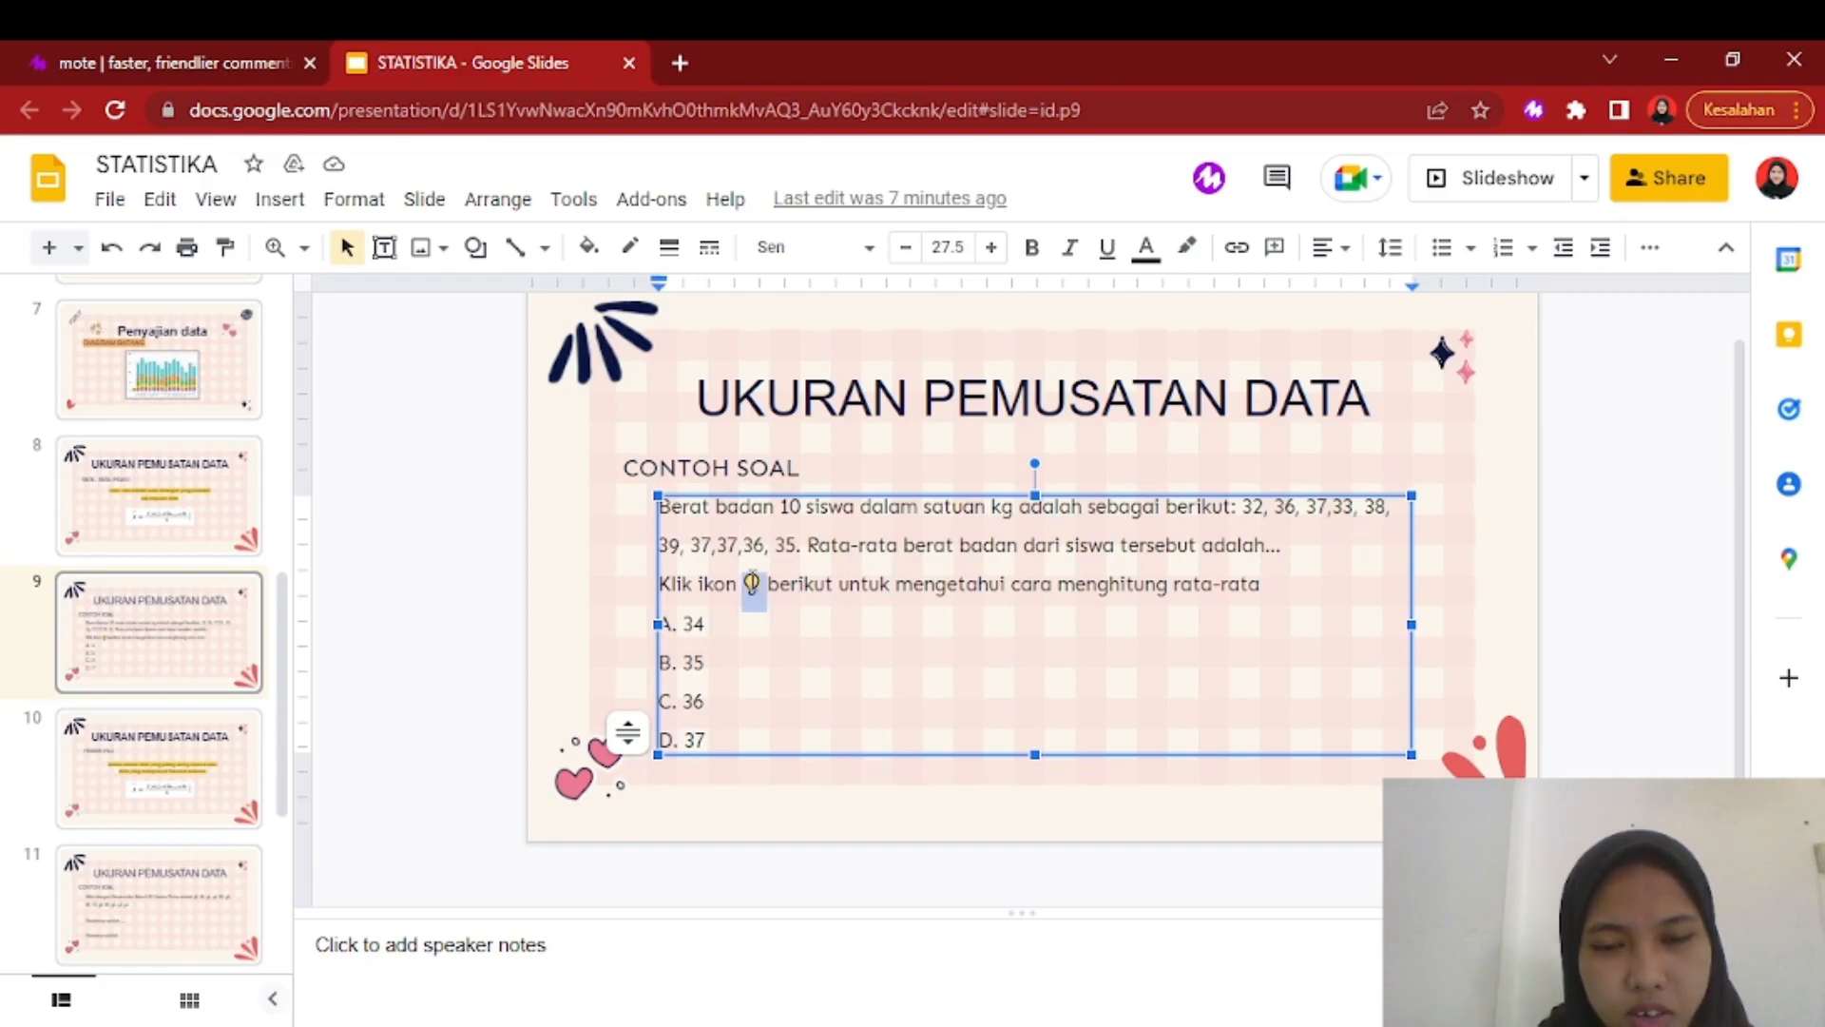
{"action": "left_click", "coordinate": [771, 592]}
{"action": "left_click_drag", "start_coordinate": [780, 587], "coordinate": [817, 587]}
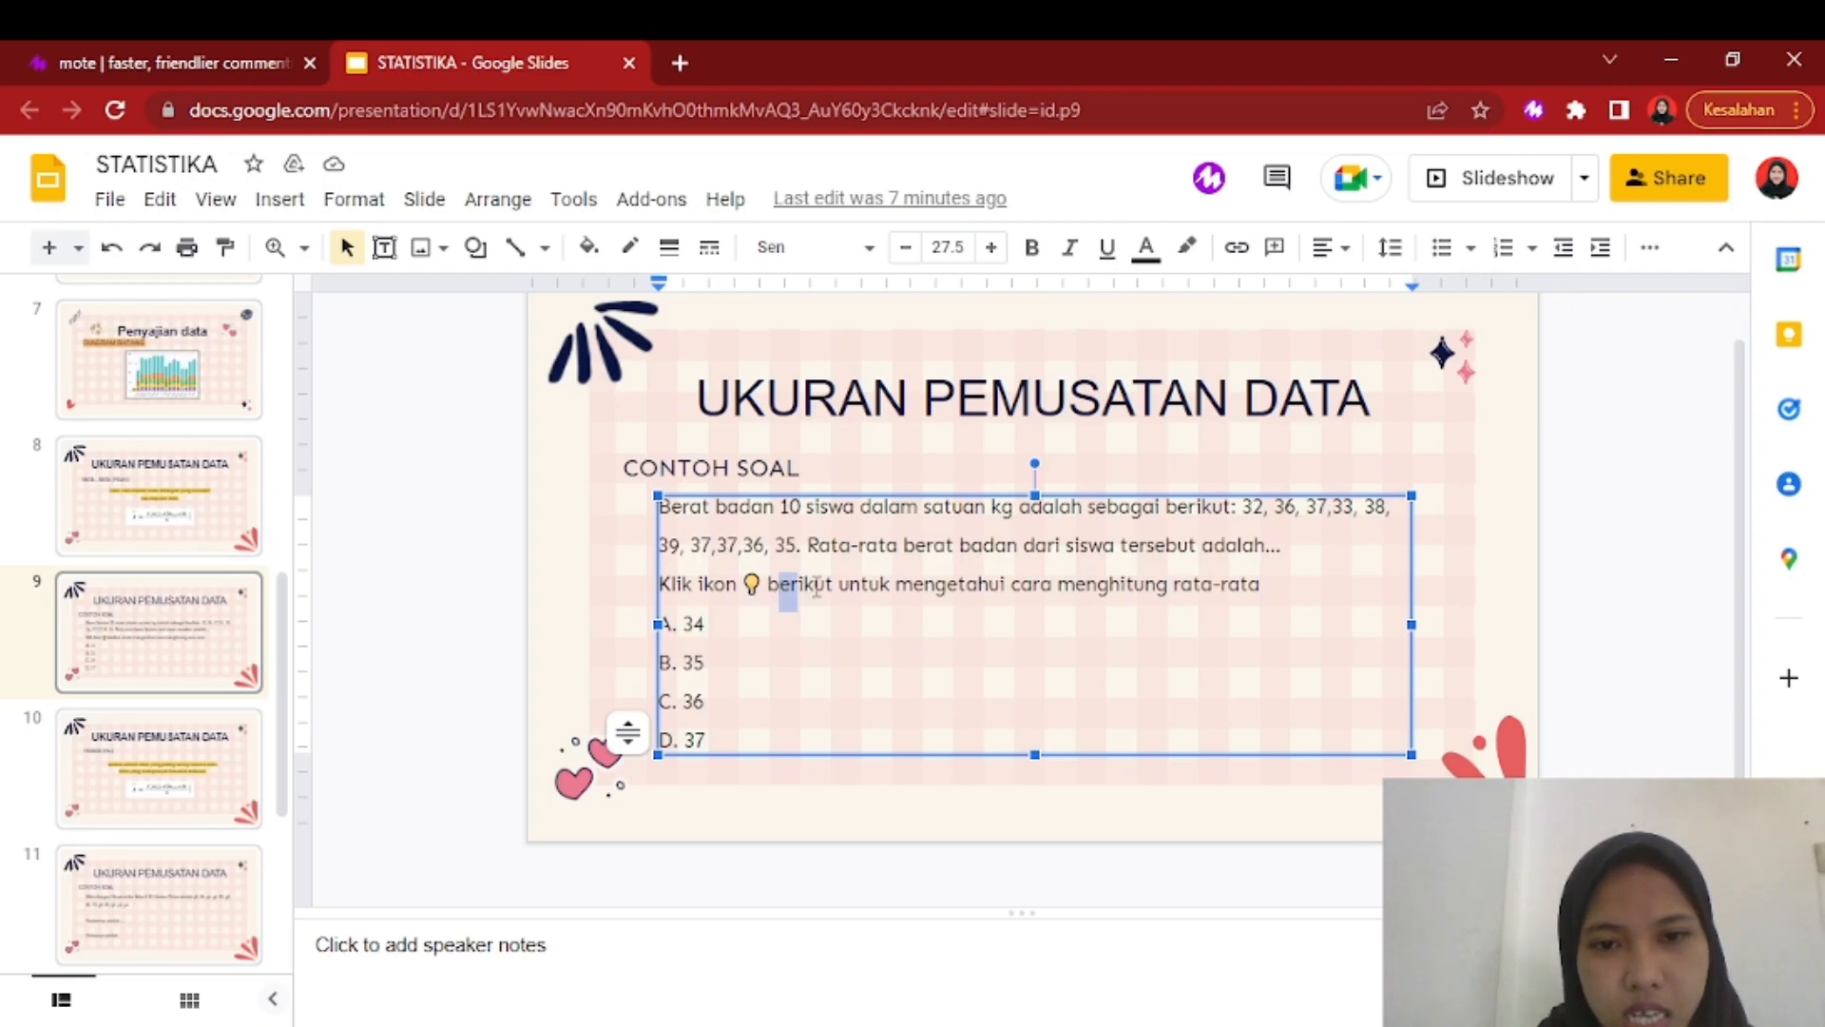
{"action": "left_click", "coordinate": [758, 589]}
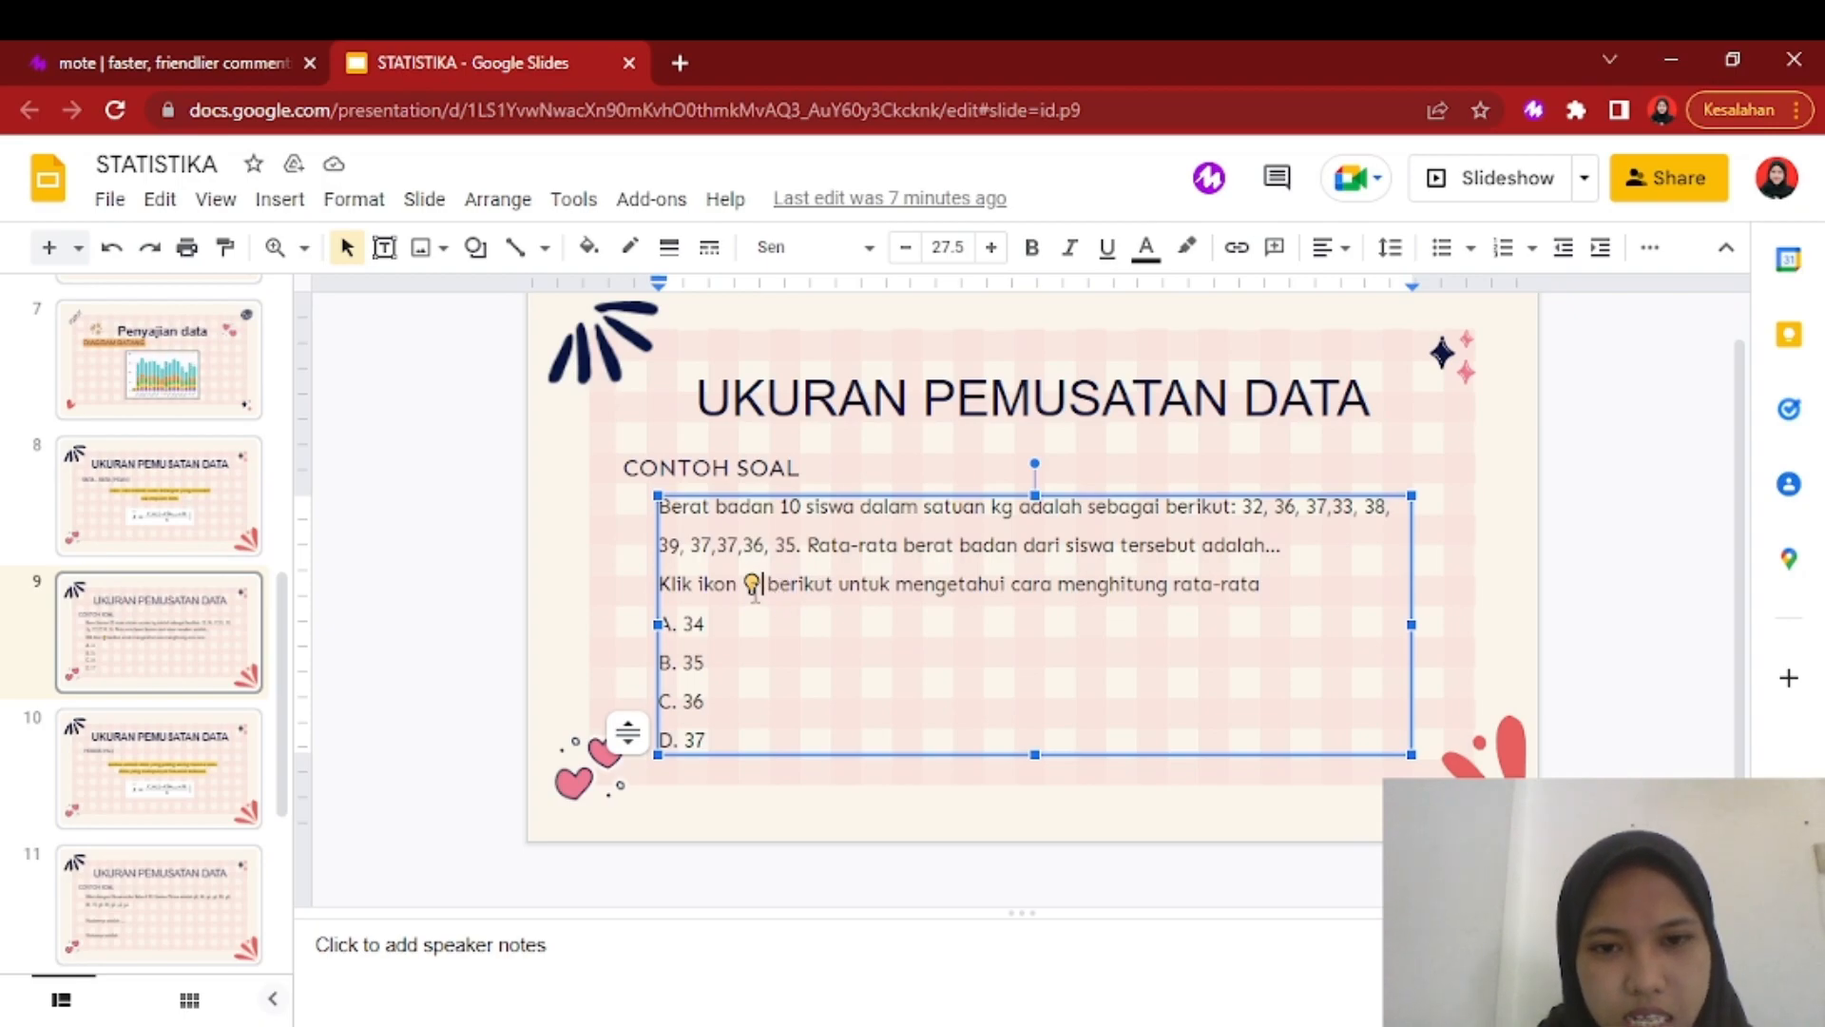
{"action": "left_click_drag", "start_coordinate": [758, 584], "coordinate": [745, 576]}
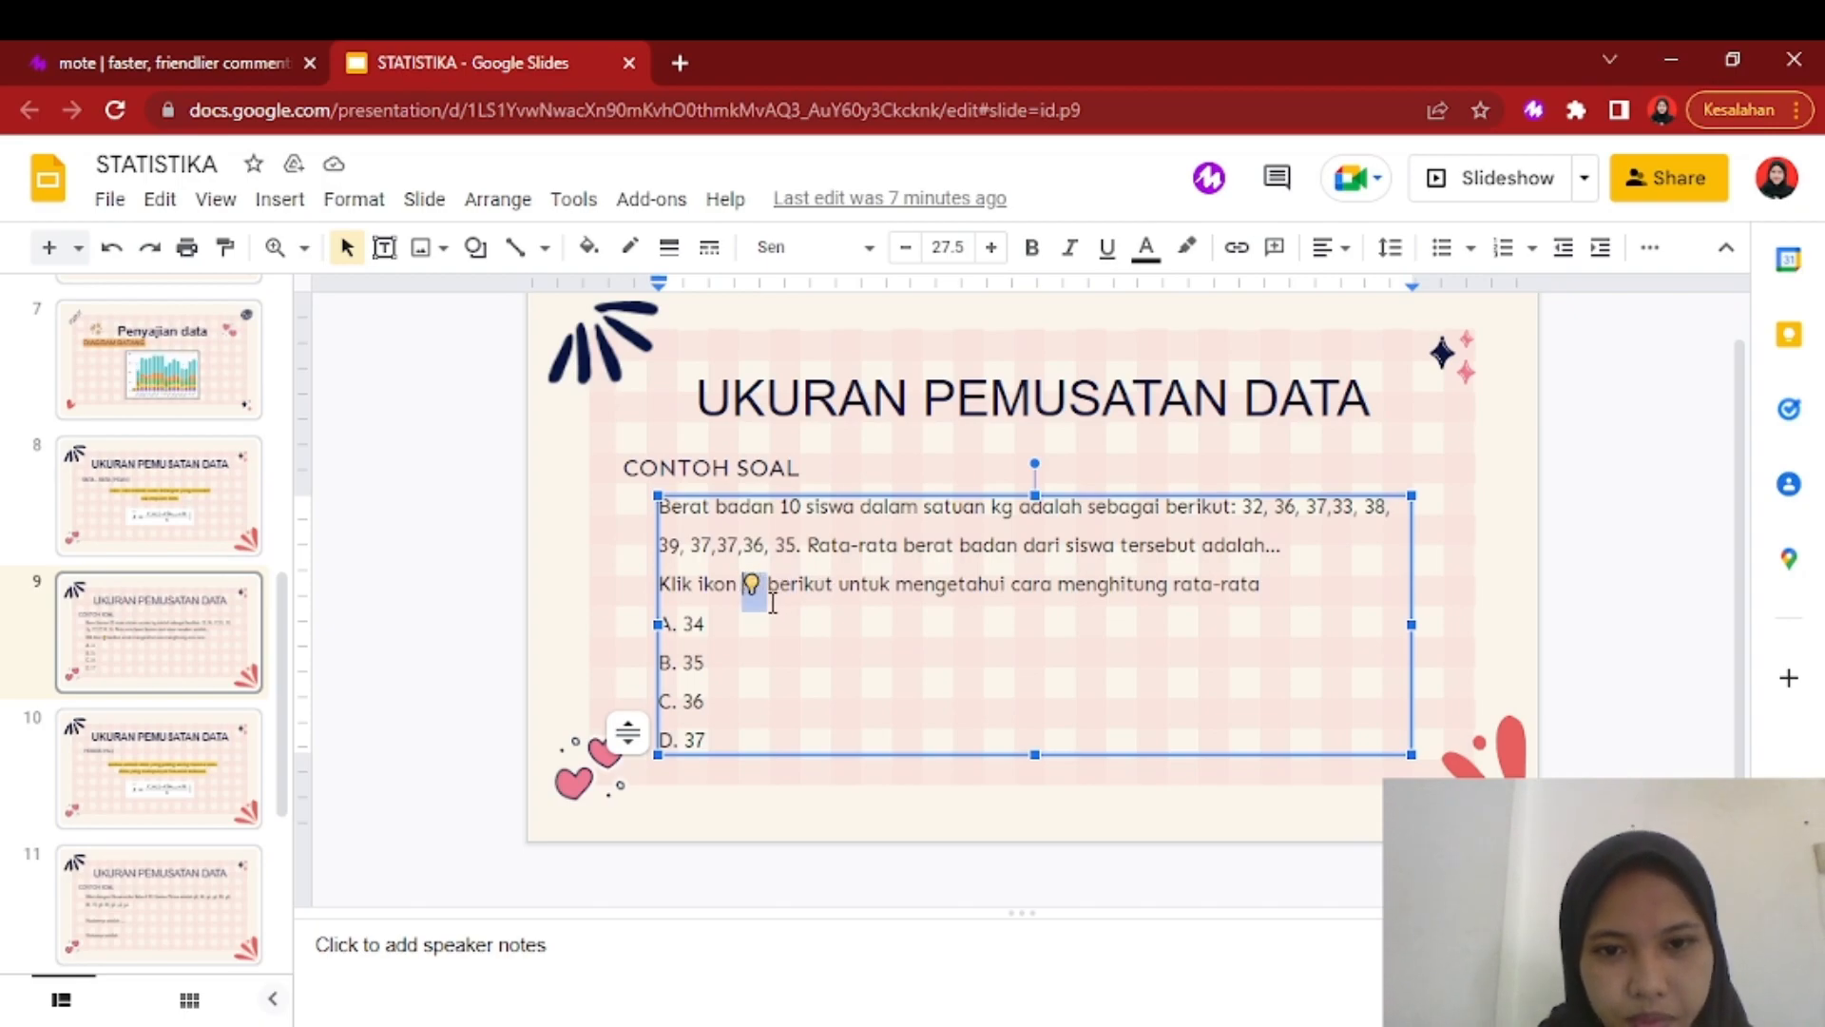
- Switch to the Mote activity list and copy the share link of the 26-second web recorder voice note
{"action": "left_click", "coordinate": [245, 74]}
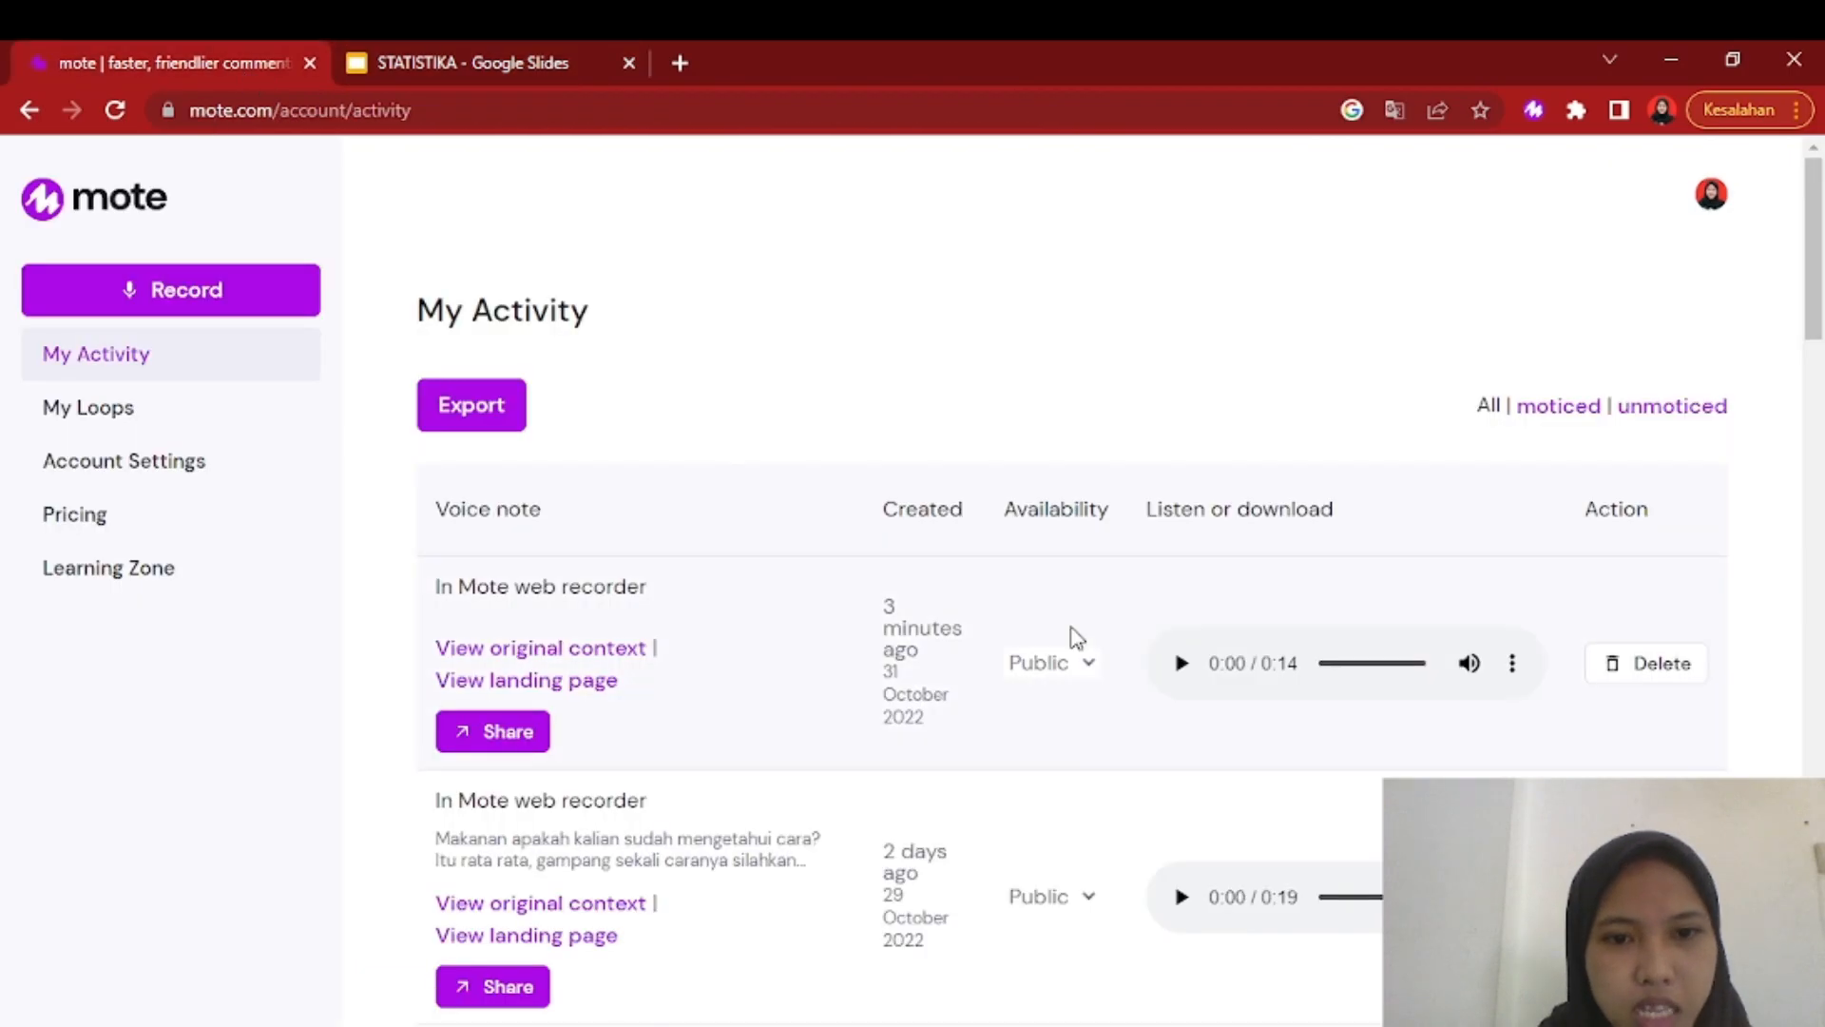
{"action": "scroll", "coordinate": [821, 595], "scroll_direction": "down", "scroll_amount": 8}
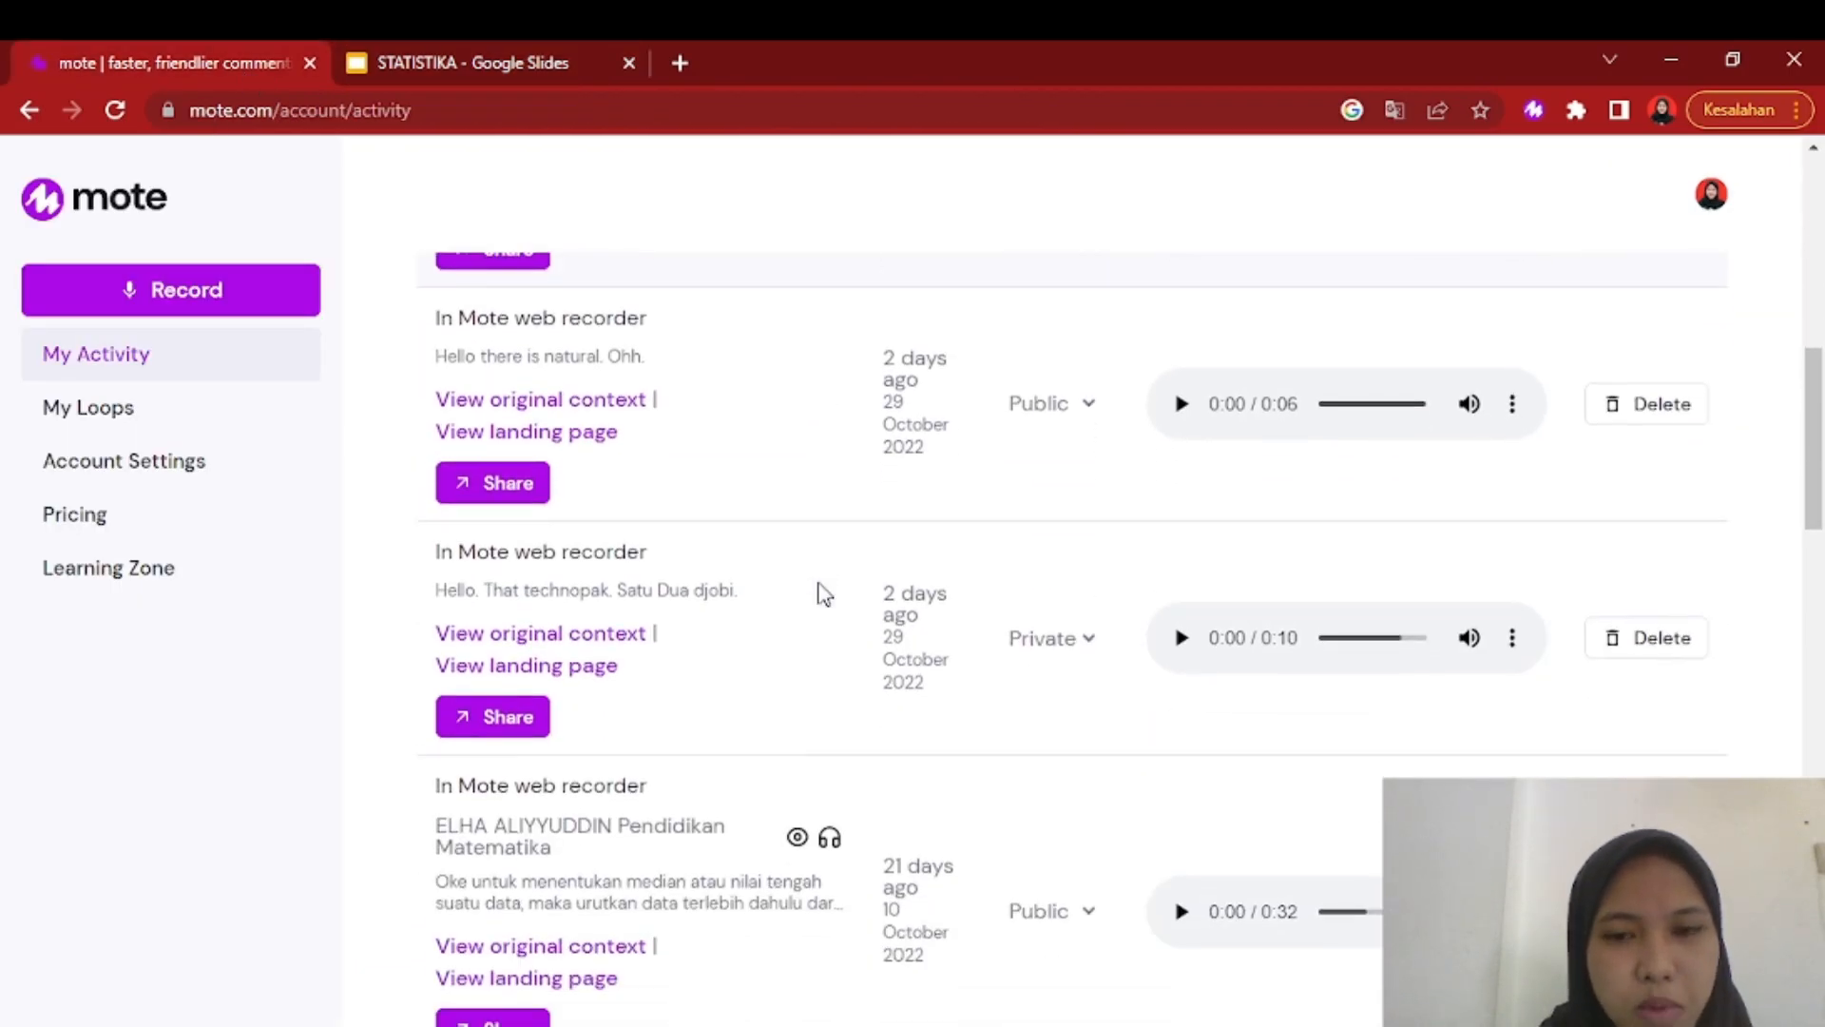
{"action": "scroll", "coordinate": [819, 588], "scroll_direction": "down", "scroll_amount": 6}
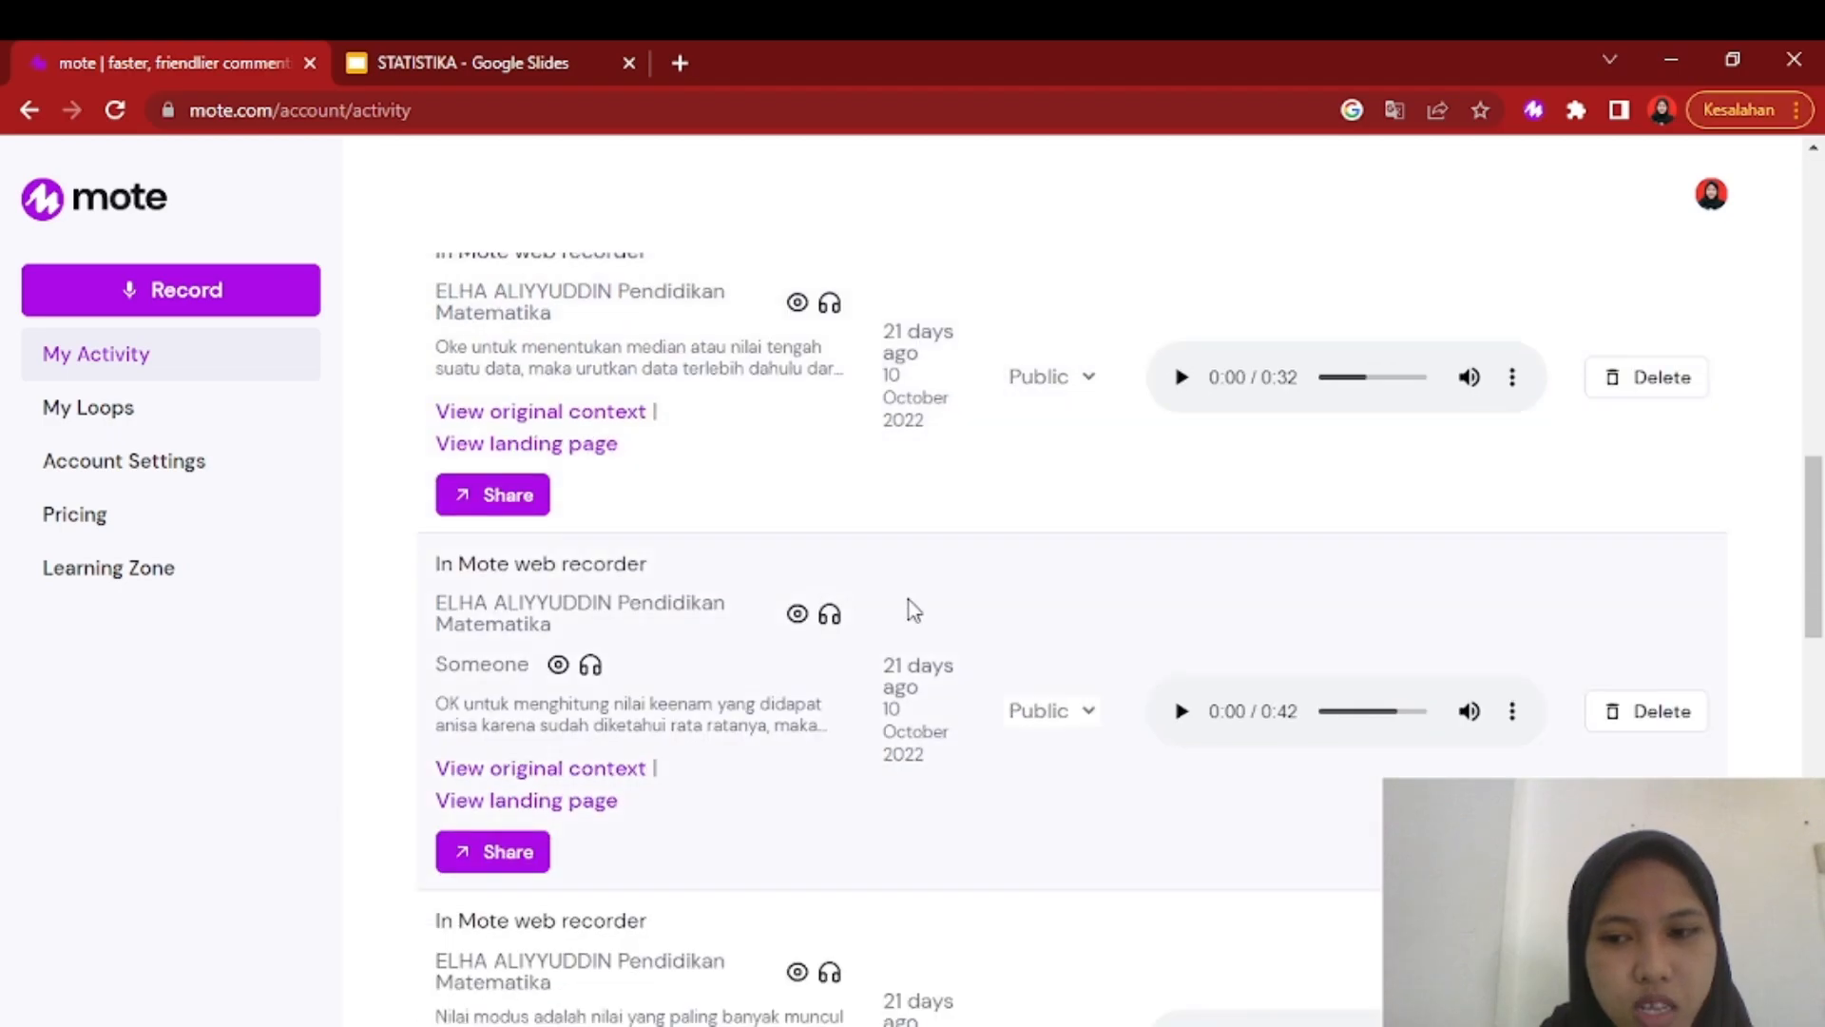
{"action": "scroll", "coordinate": [727, 589], "scroll_direction": "down", "scroll_amount": 15}
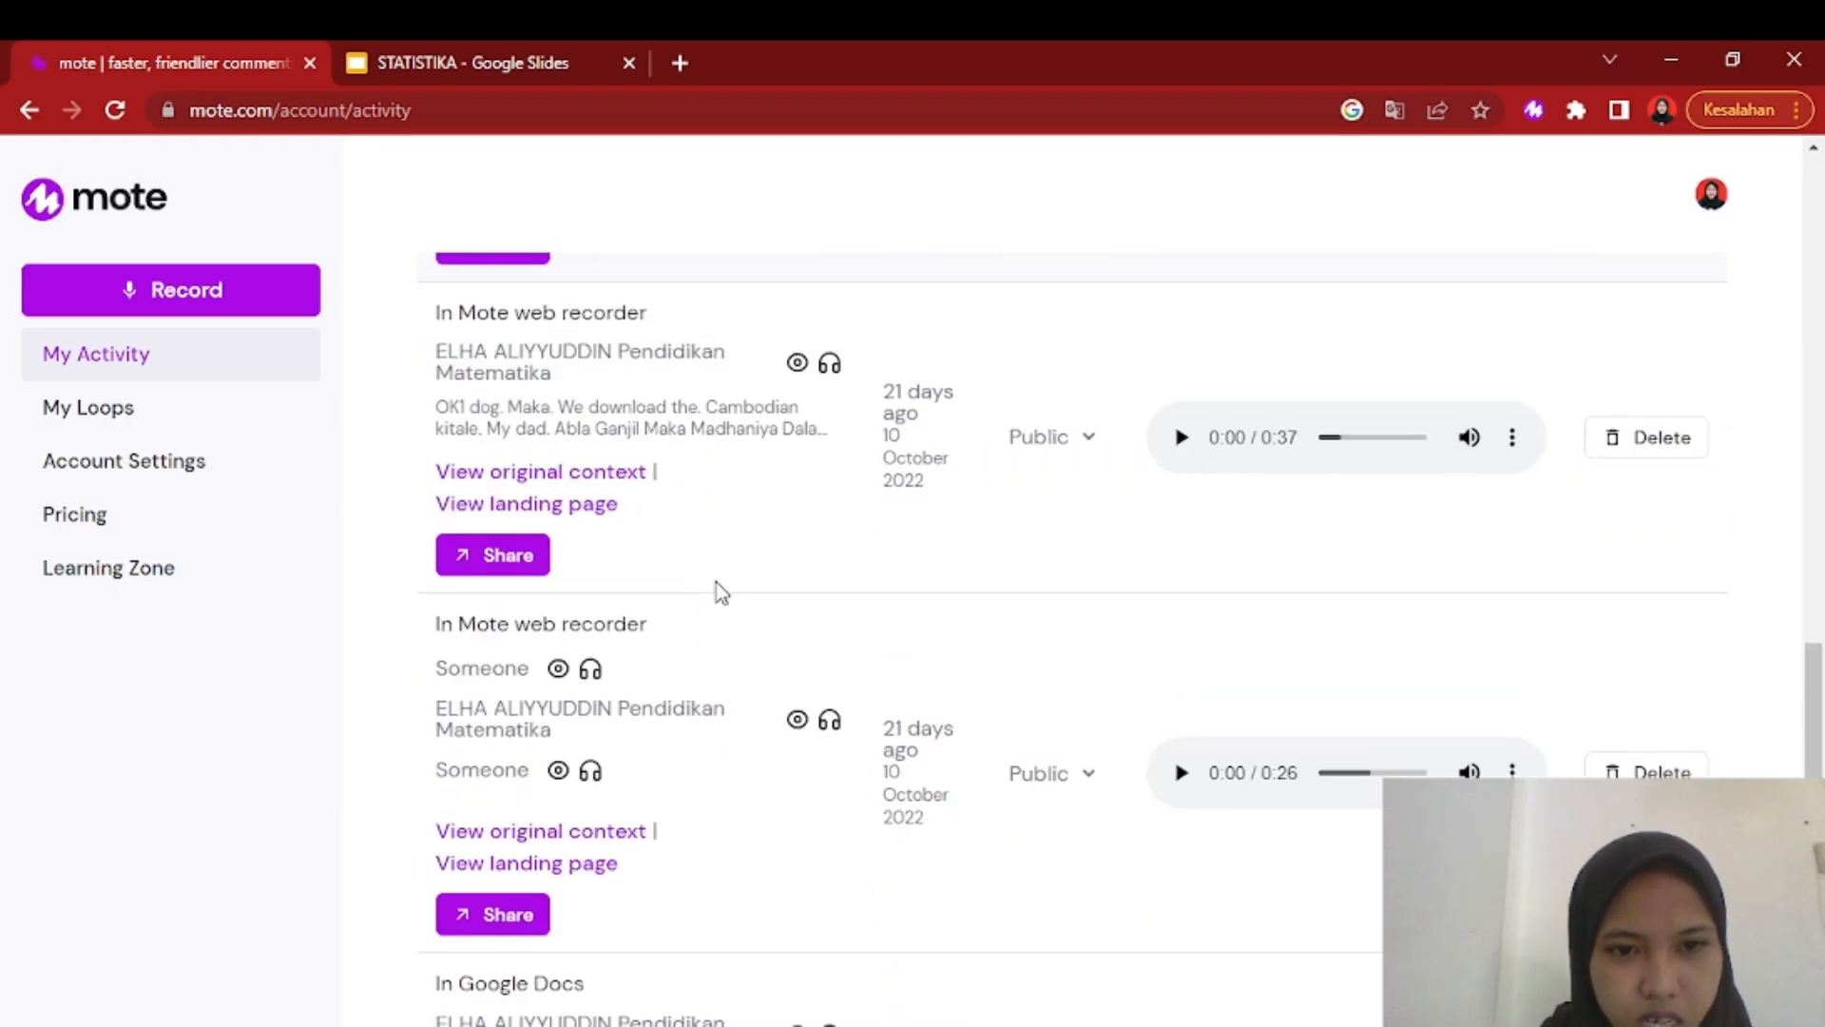
{"action": "scroll", "coordinate": [720, 588], "scroll_direction": "up", "scroll_amount": 5}
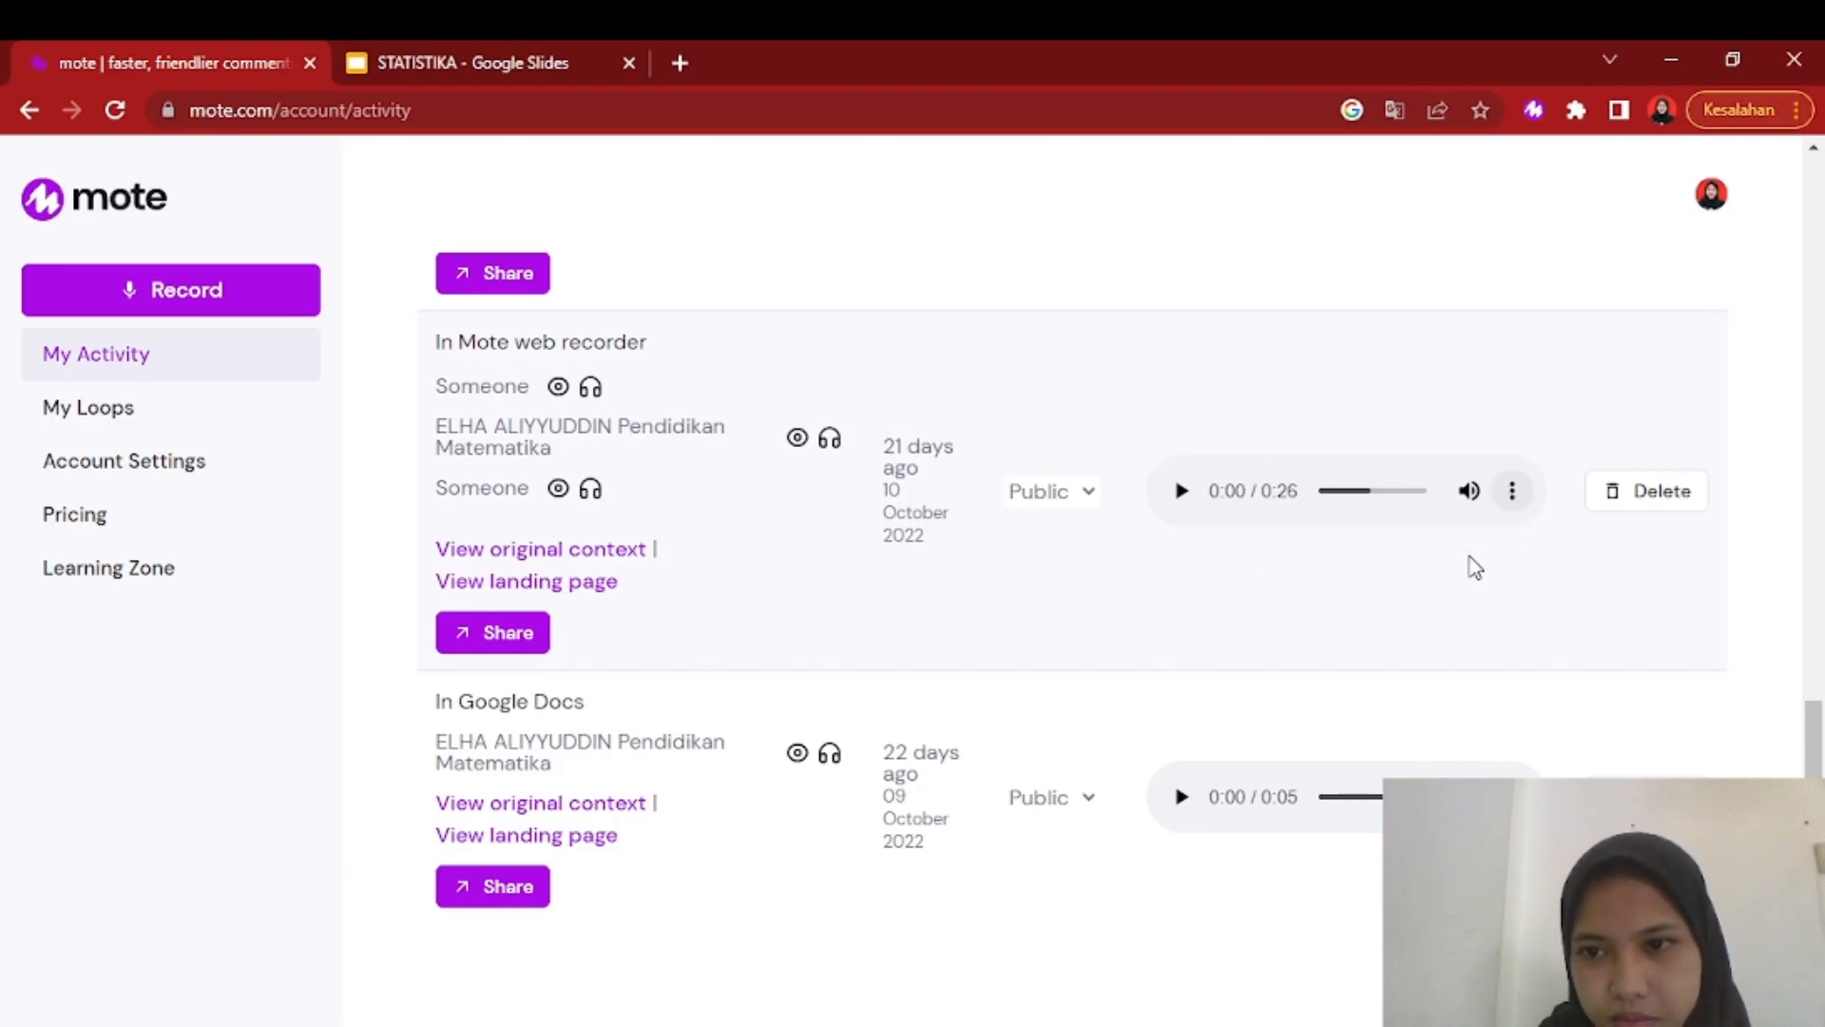
{"action": "left_click", "coordinate": [511, 639]}
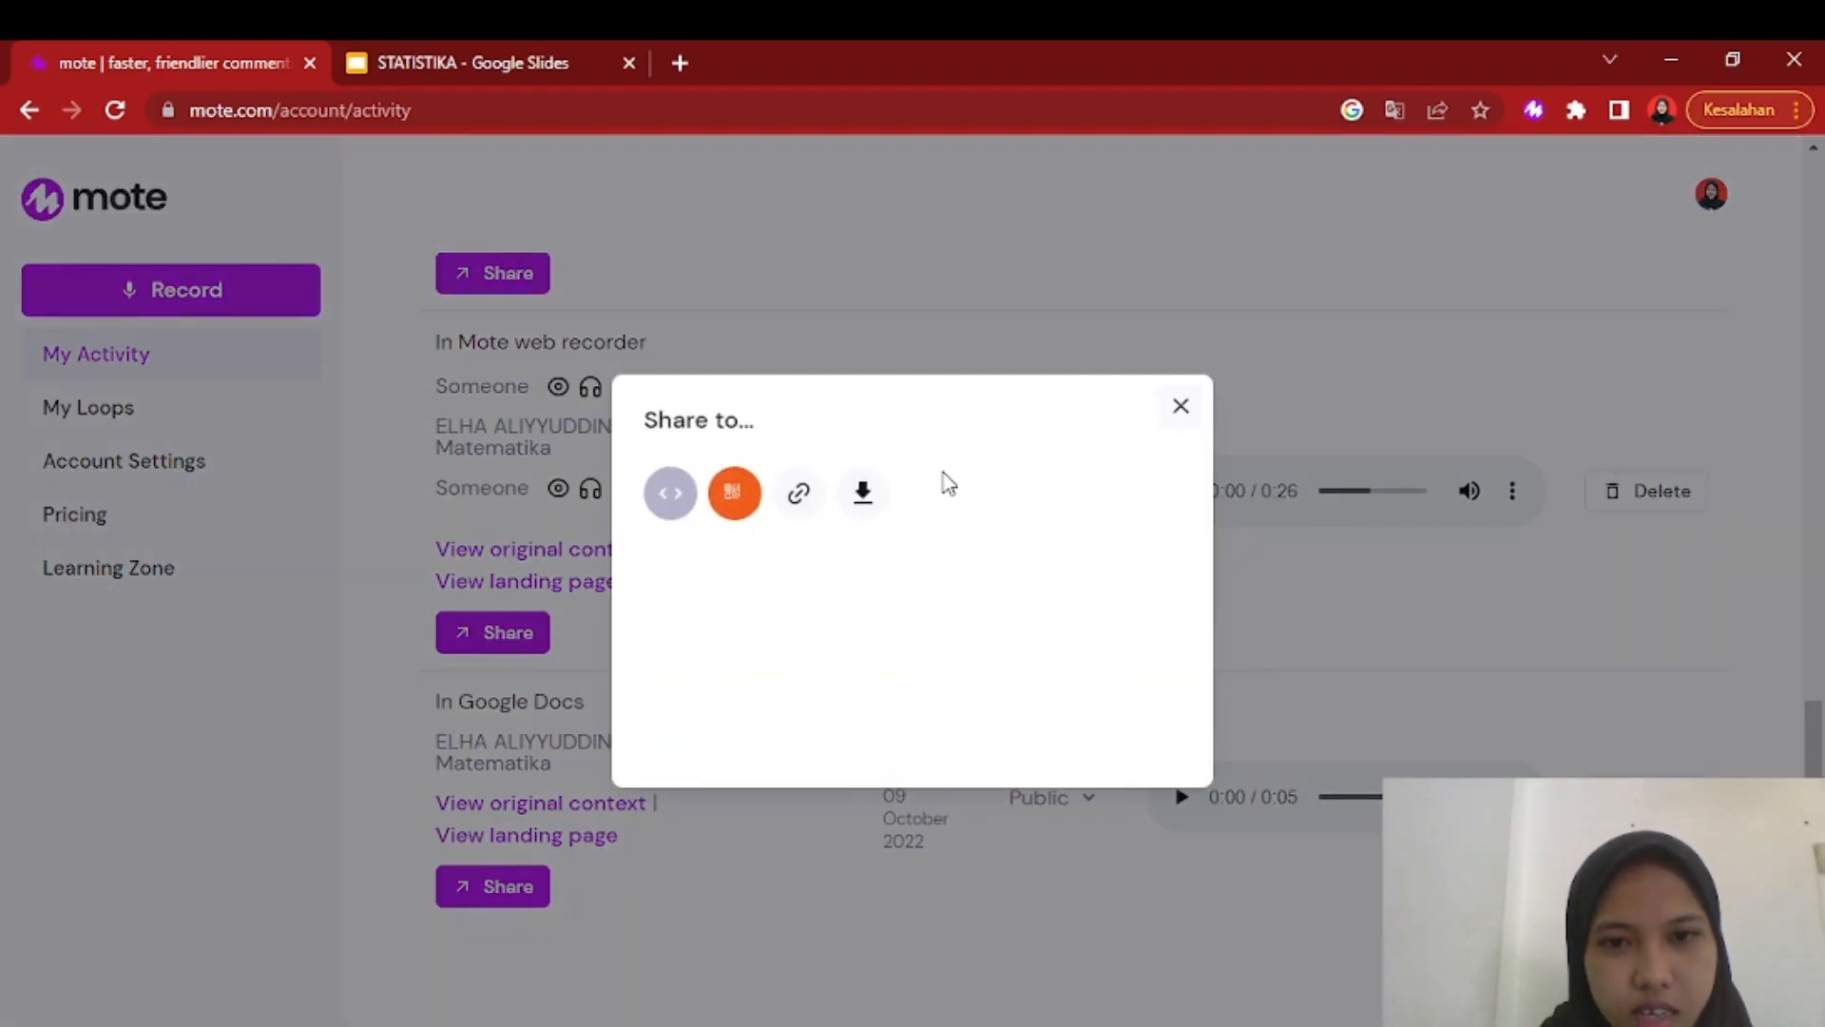
{"action": "left_click", "coordinate": [801, 493]}
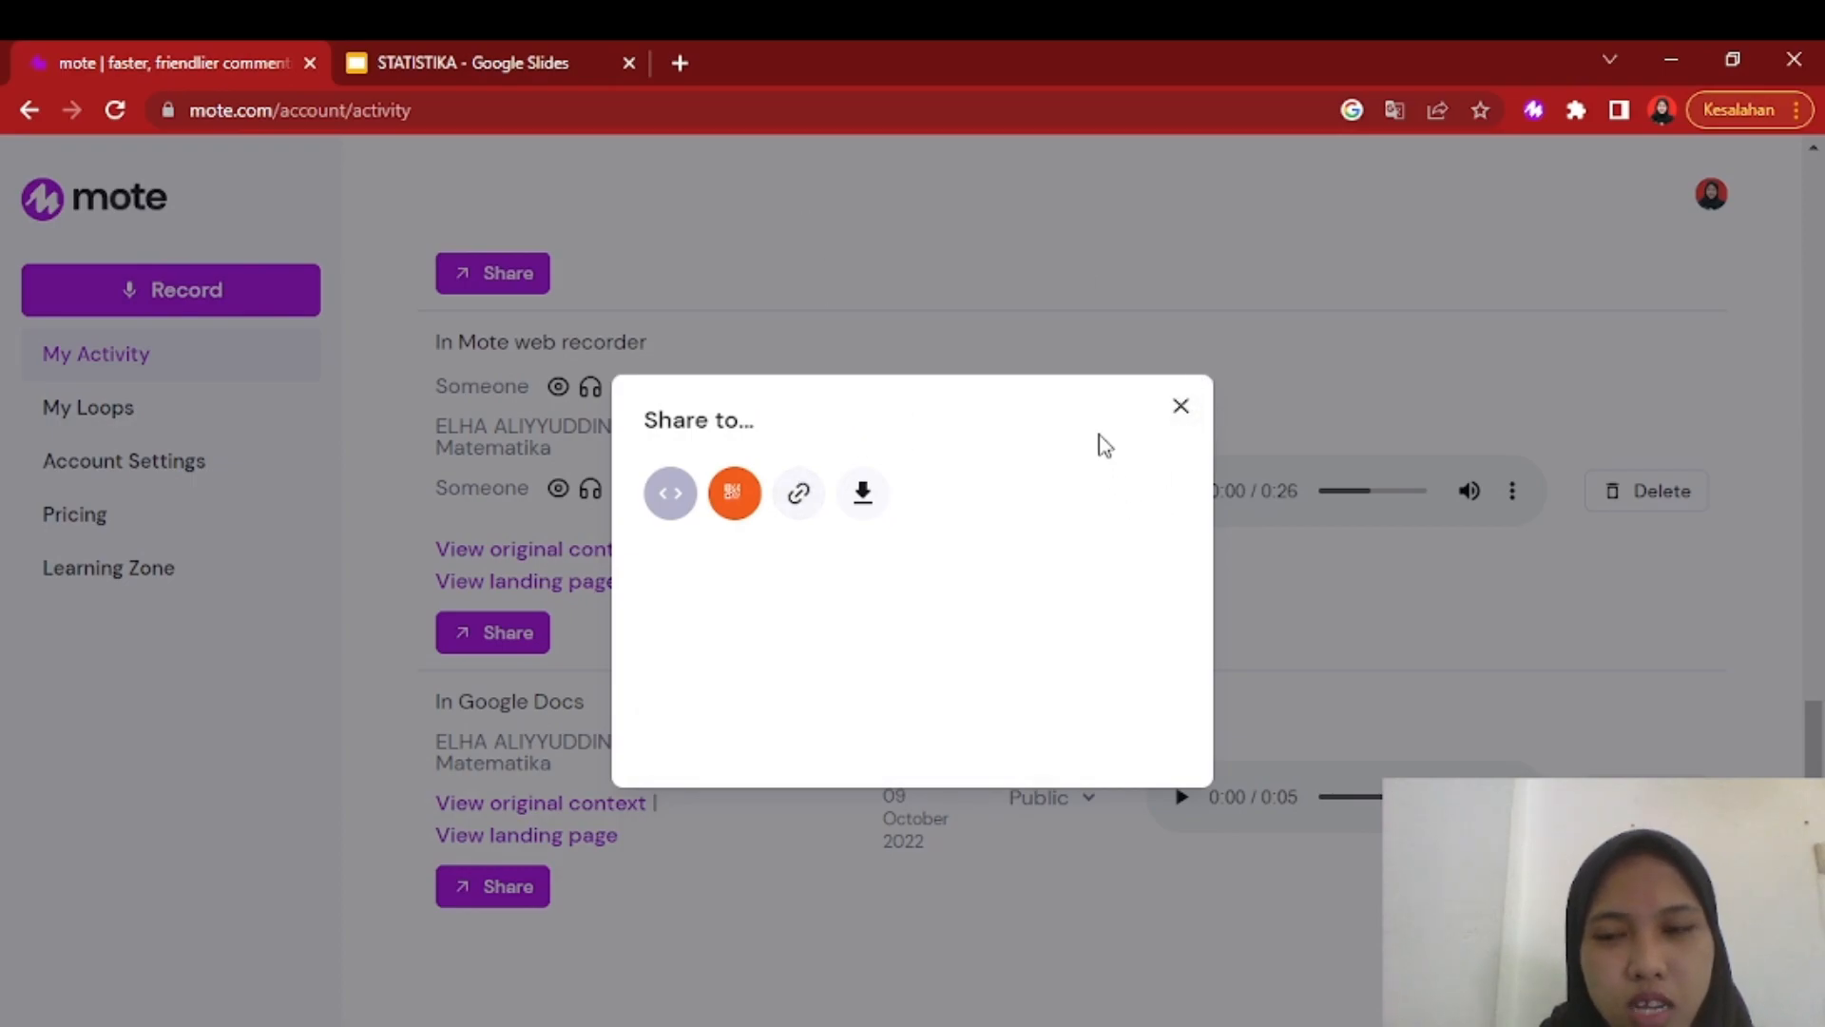
{"action": "left_click", "coordinate": [1181, 407]}
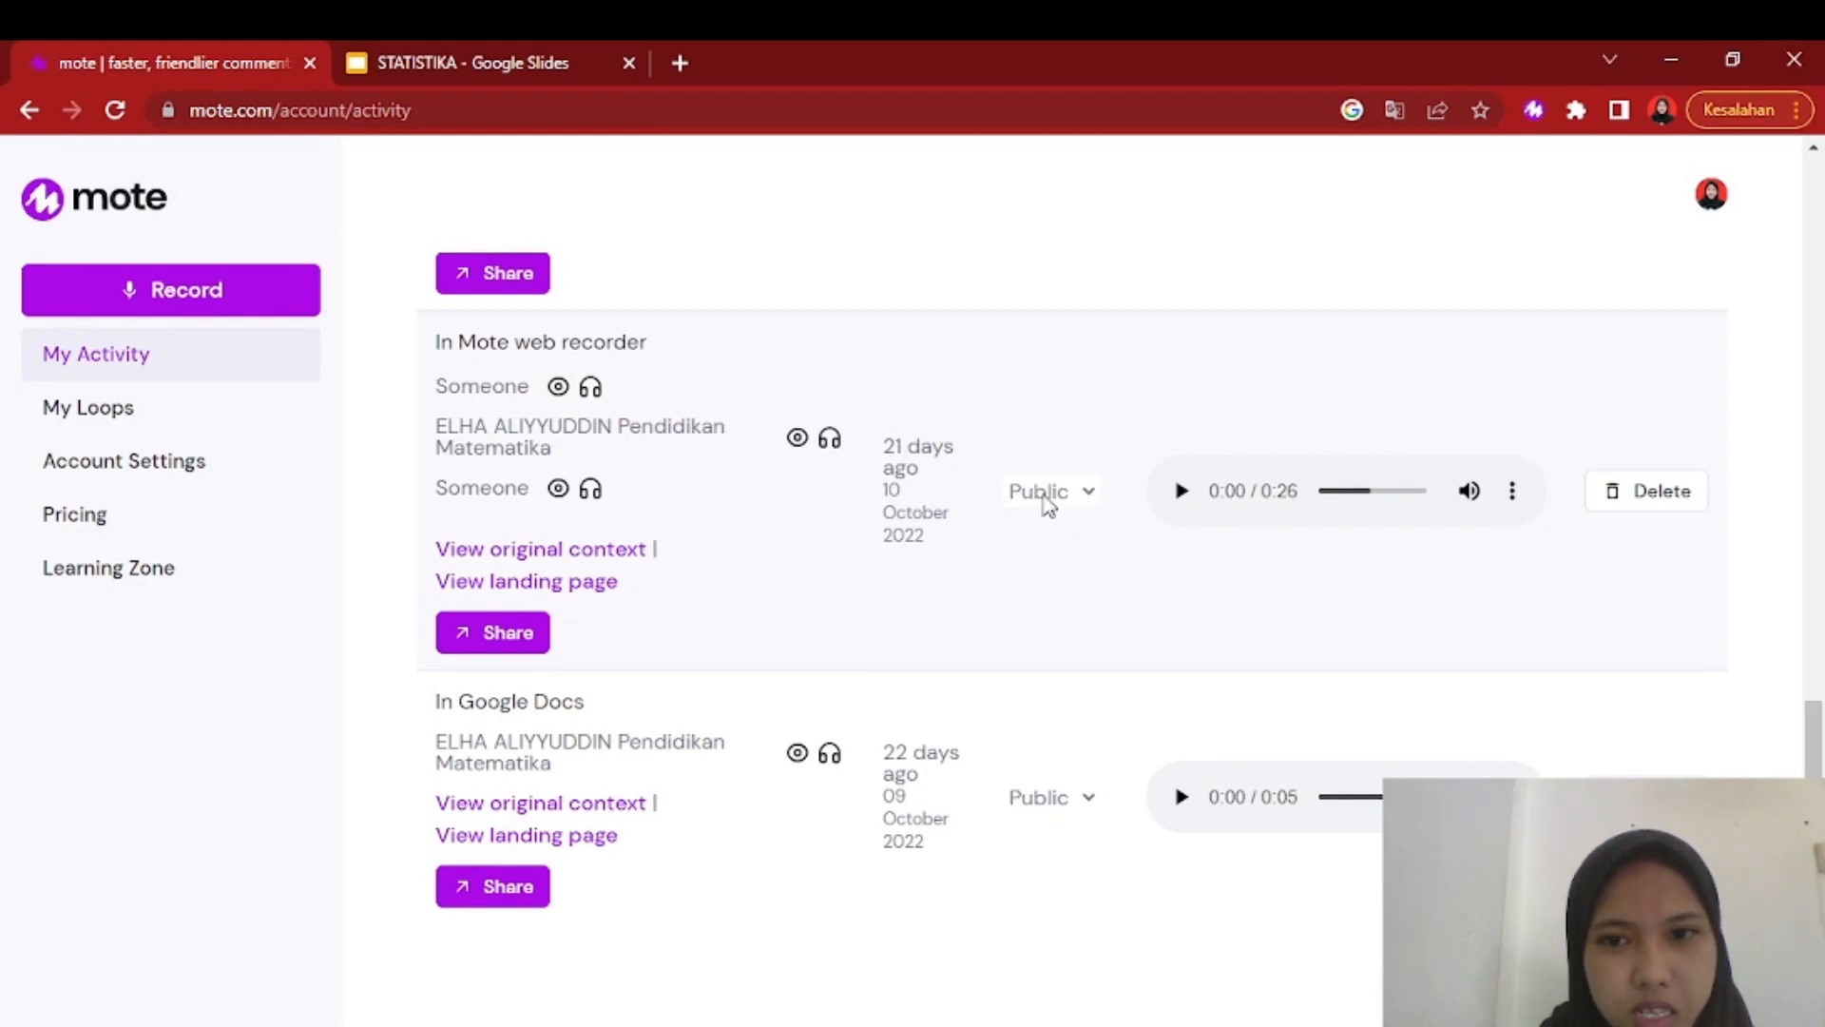
{"action": "left_click", "coordinate": [402, 60]}
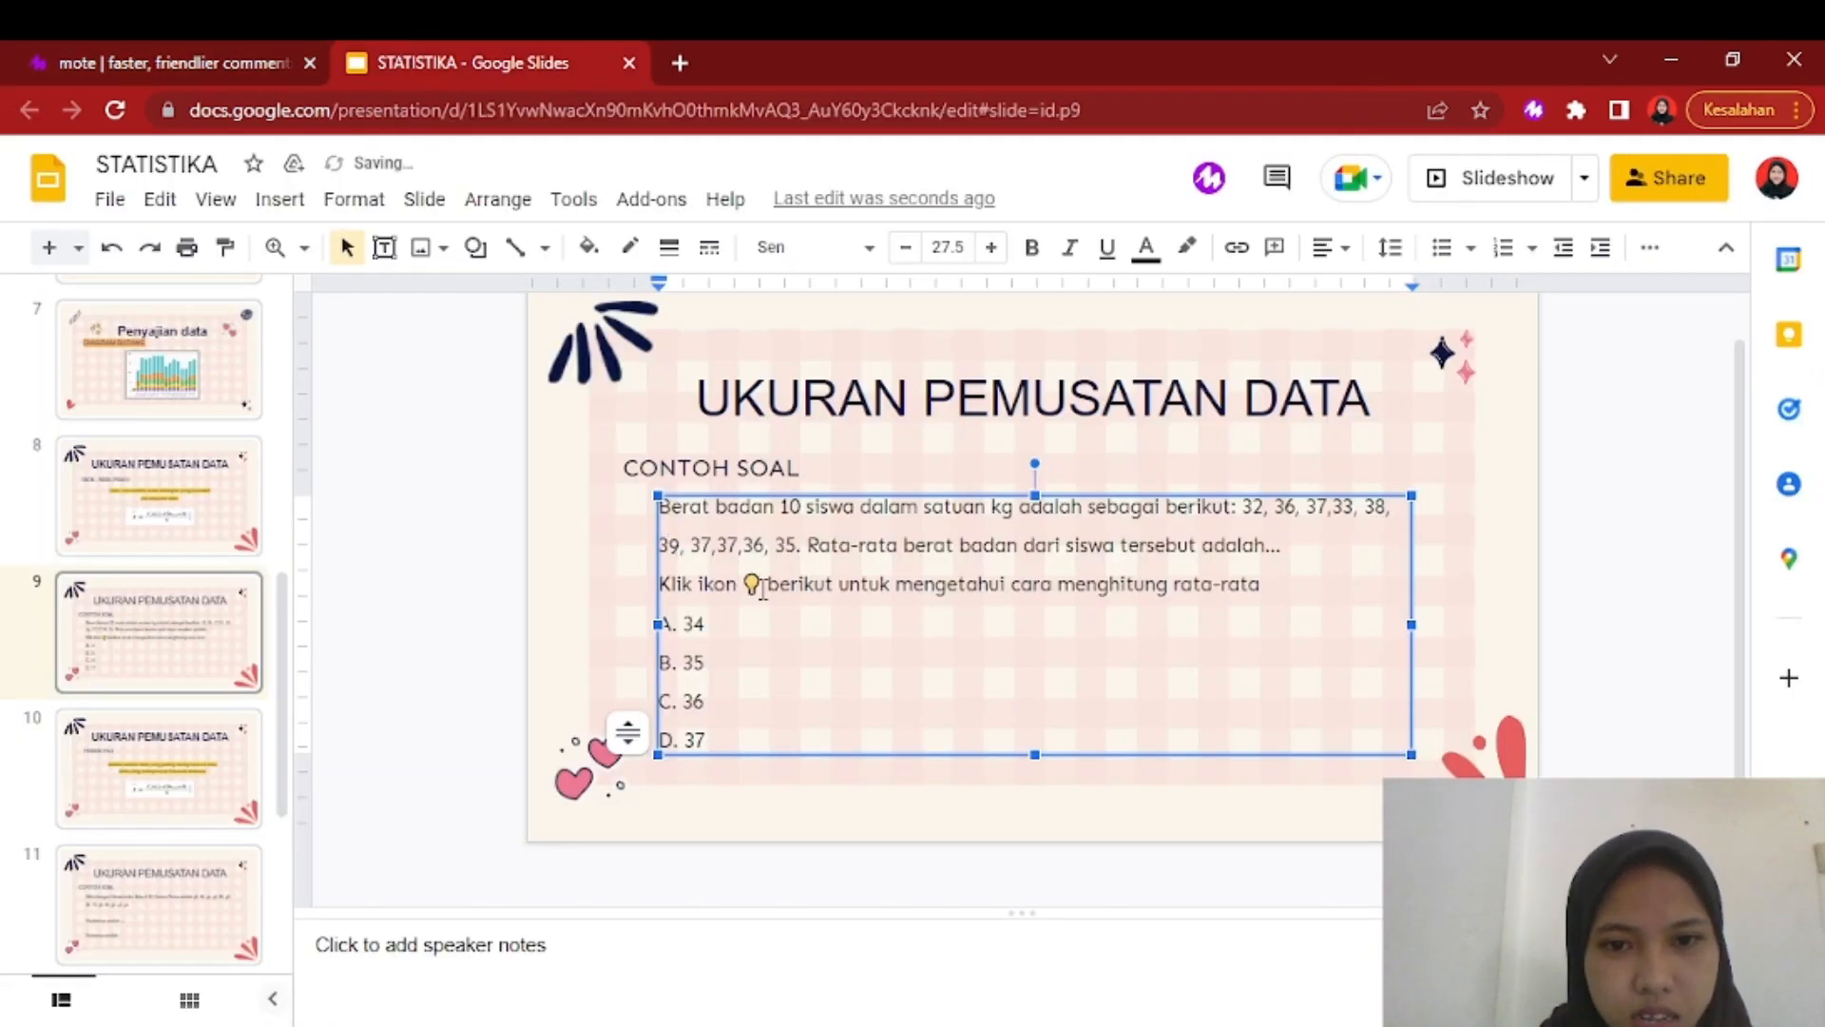
{"action": "left_click_drag", "start_coordinate": [763, 584], "coordinate": [743, 584]}
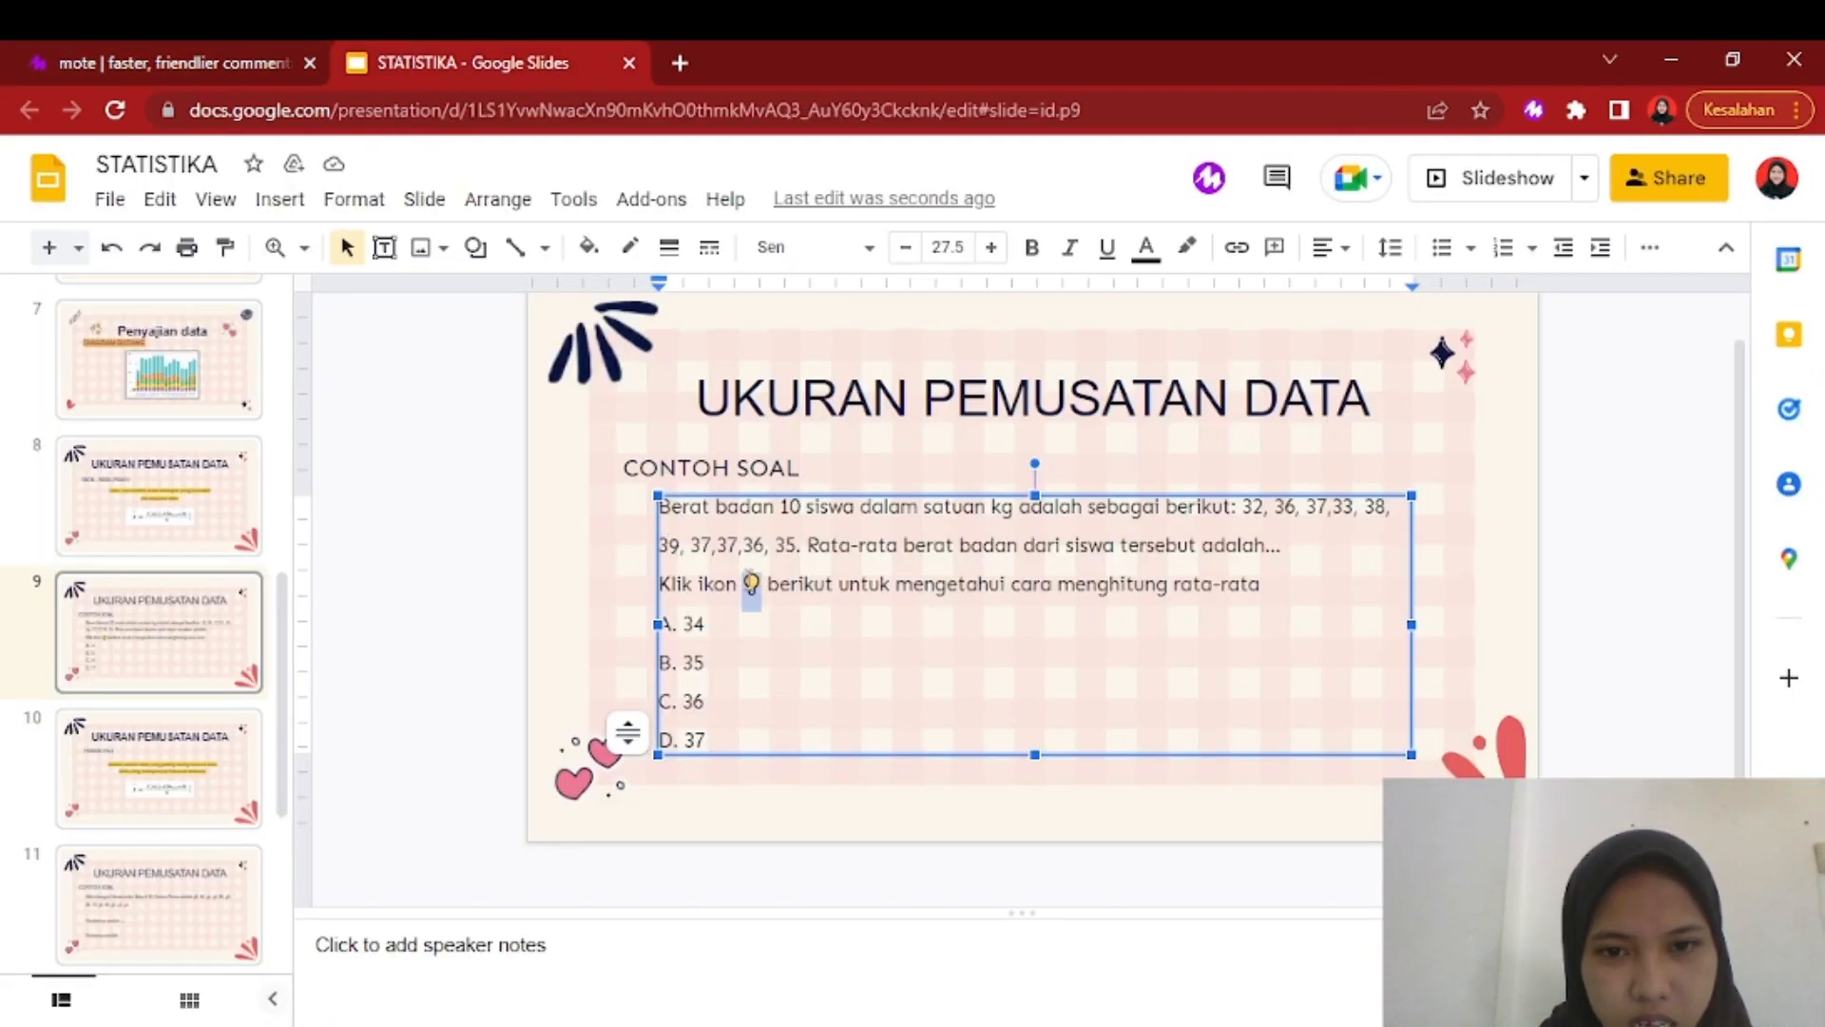
{"action": "right_click", "coordinate": [751, 585]}
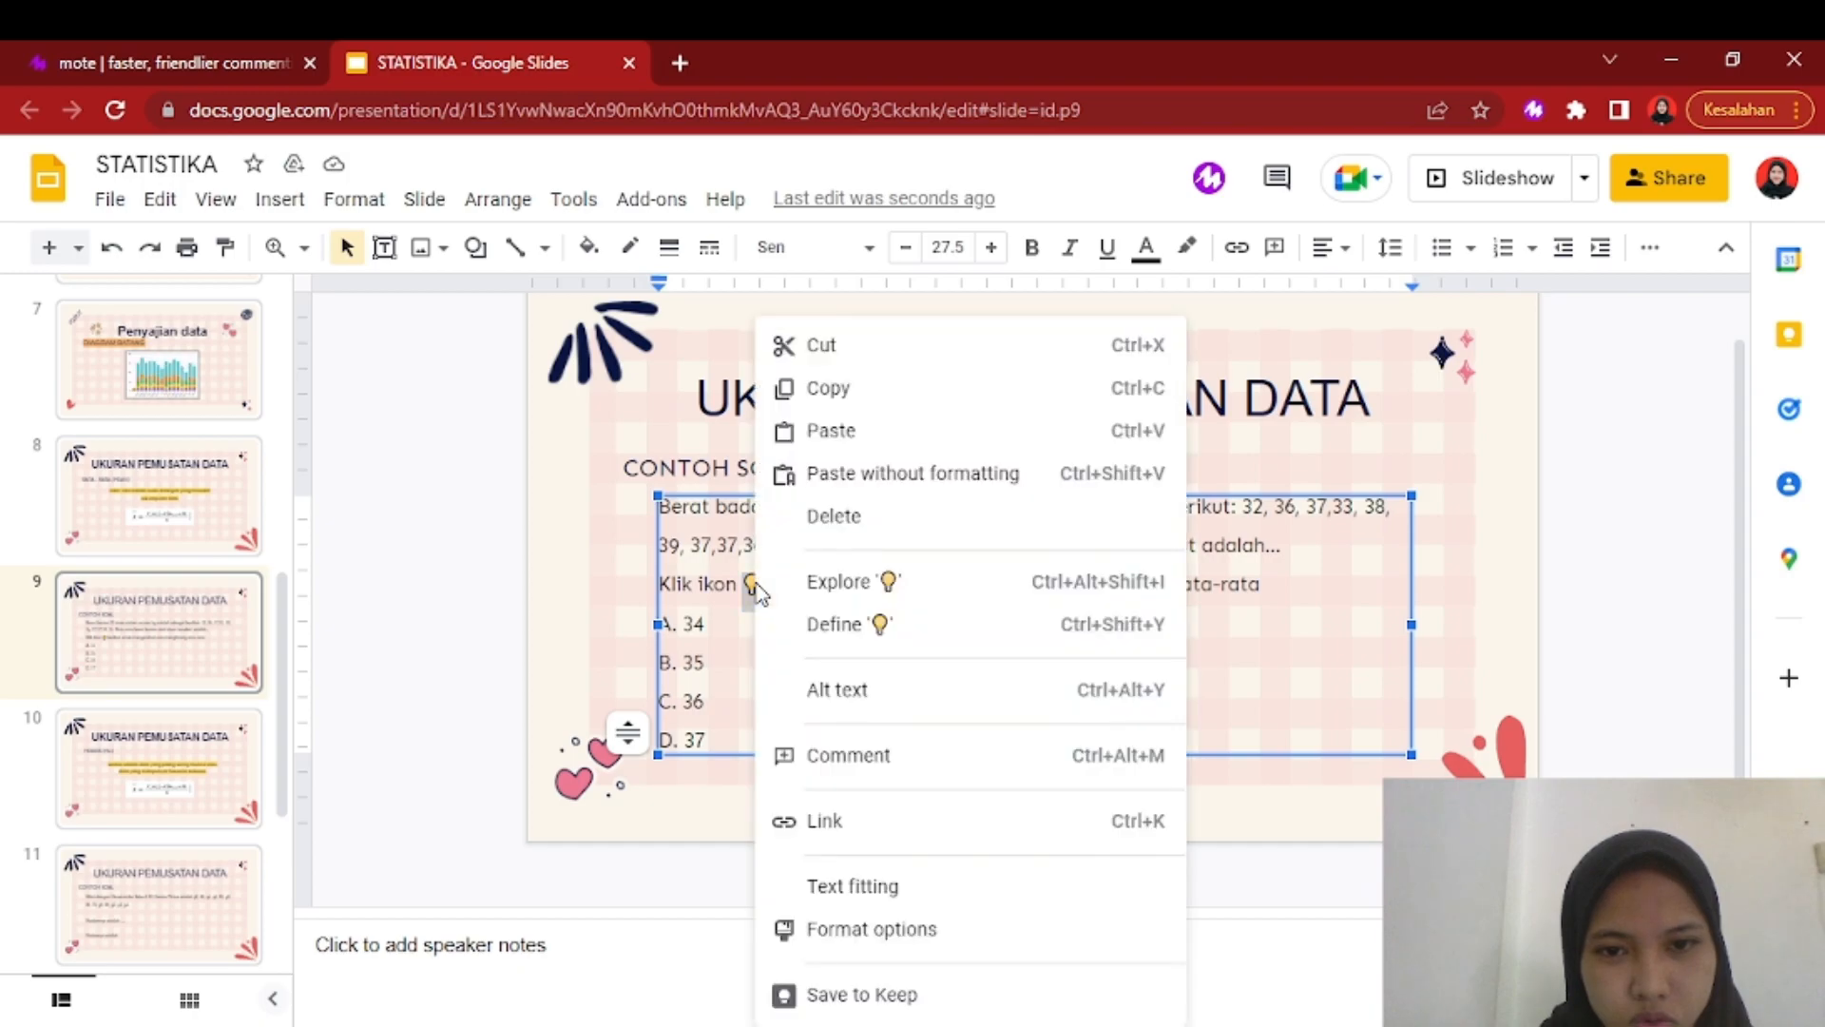
{"action": "left_click", "coordinate": [823, 821]}
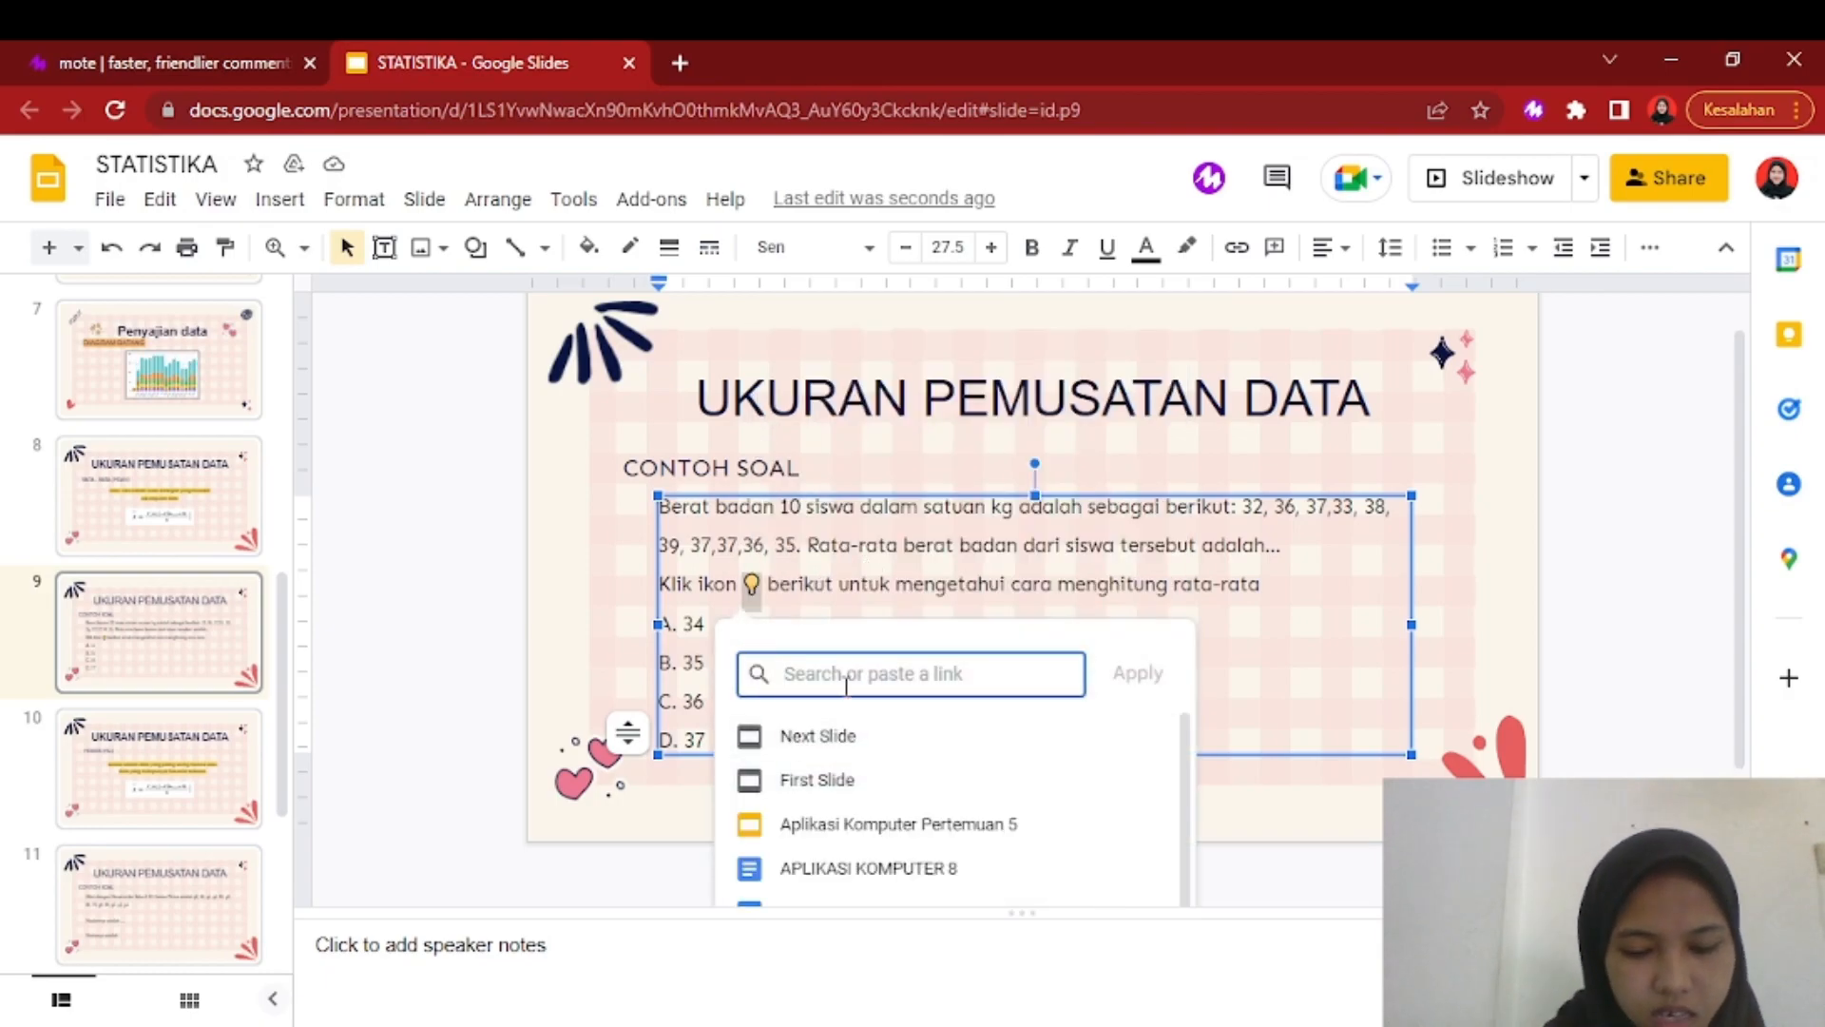
{"action": "key", "text": "ctrl+v"}
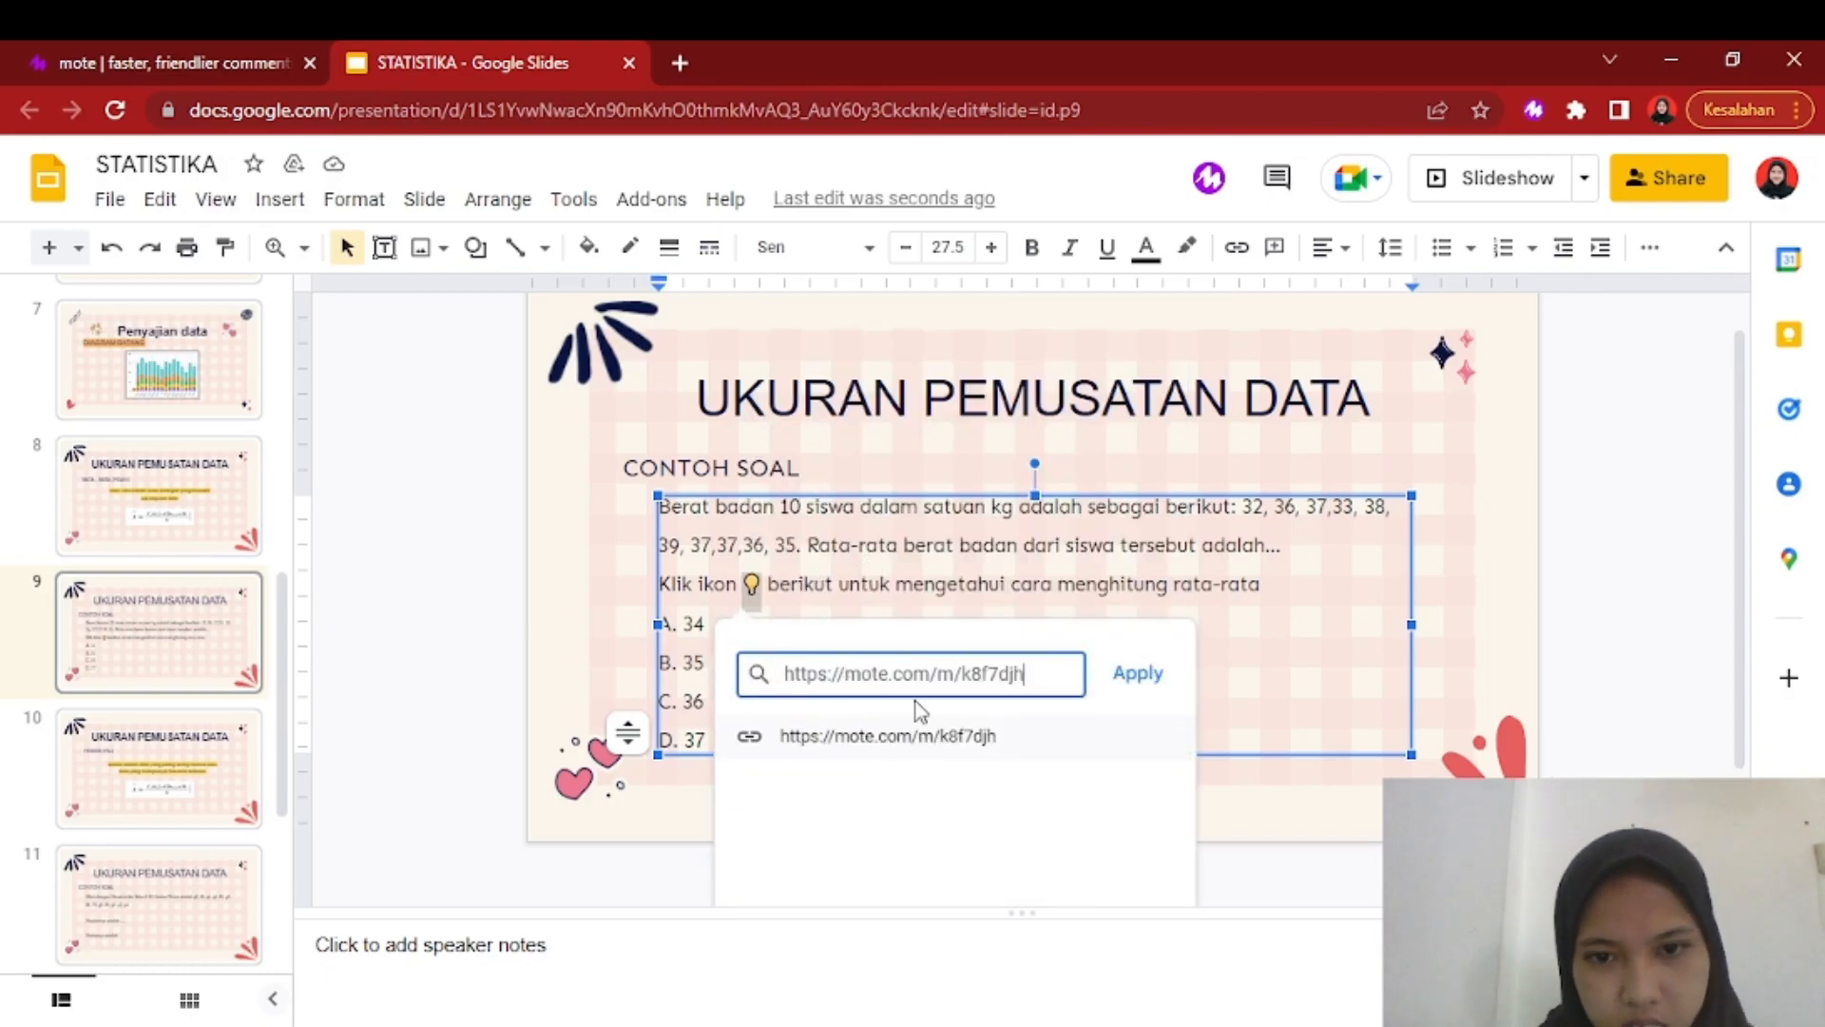
{"action": "left_click", "coordinate": [1147, 679]}
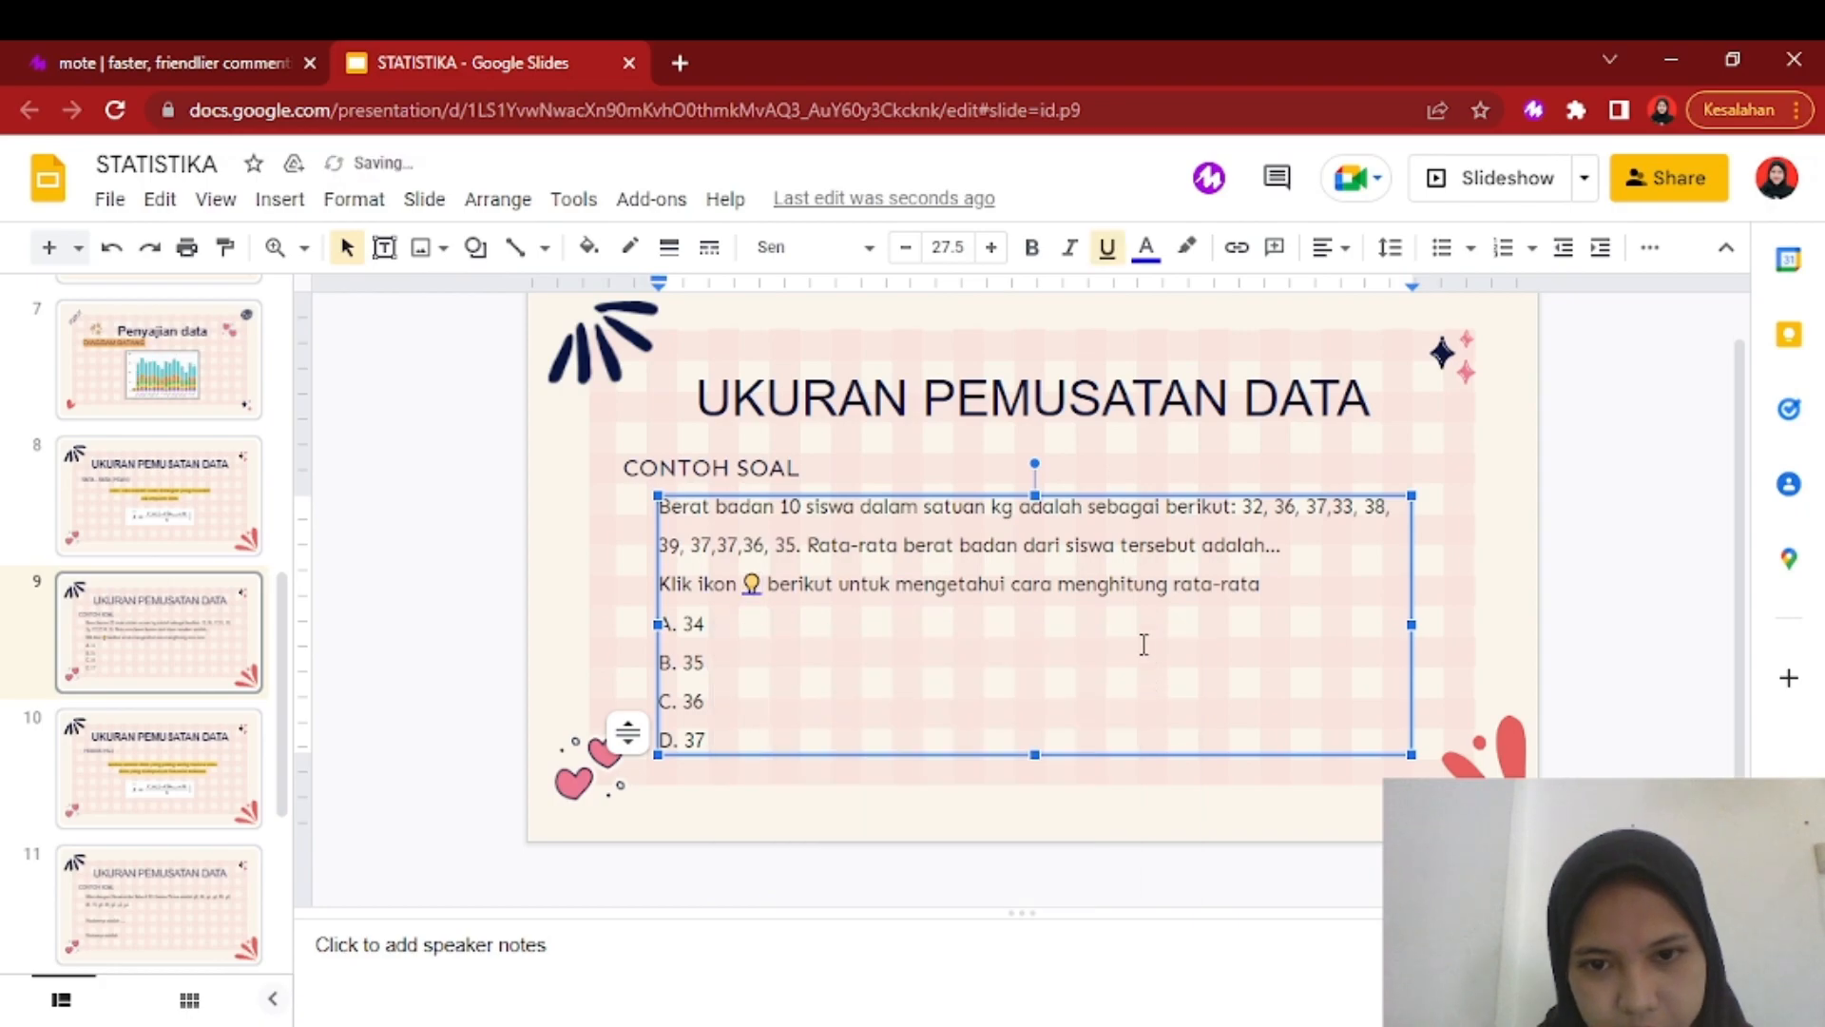
{"action": "left_click", "coordinate": [750, 580]}
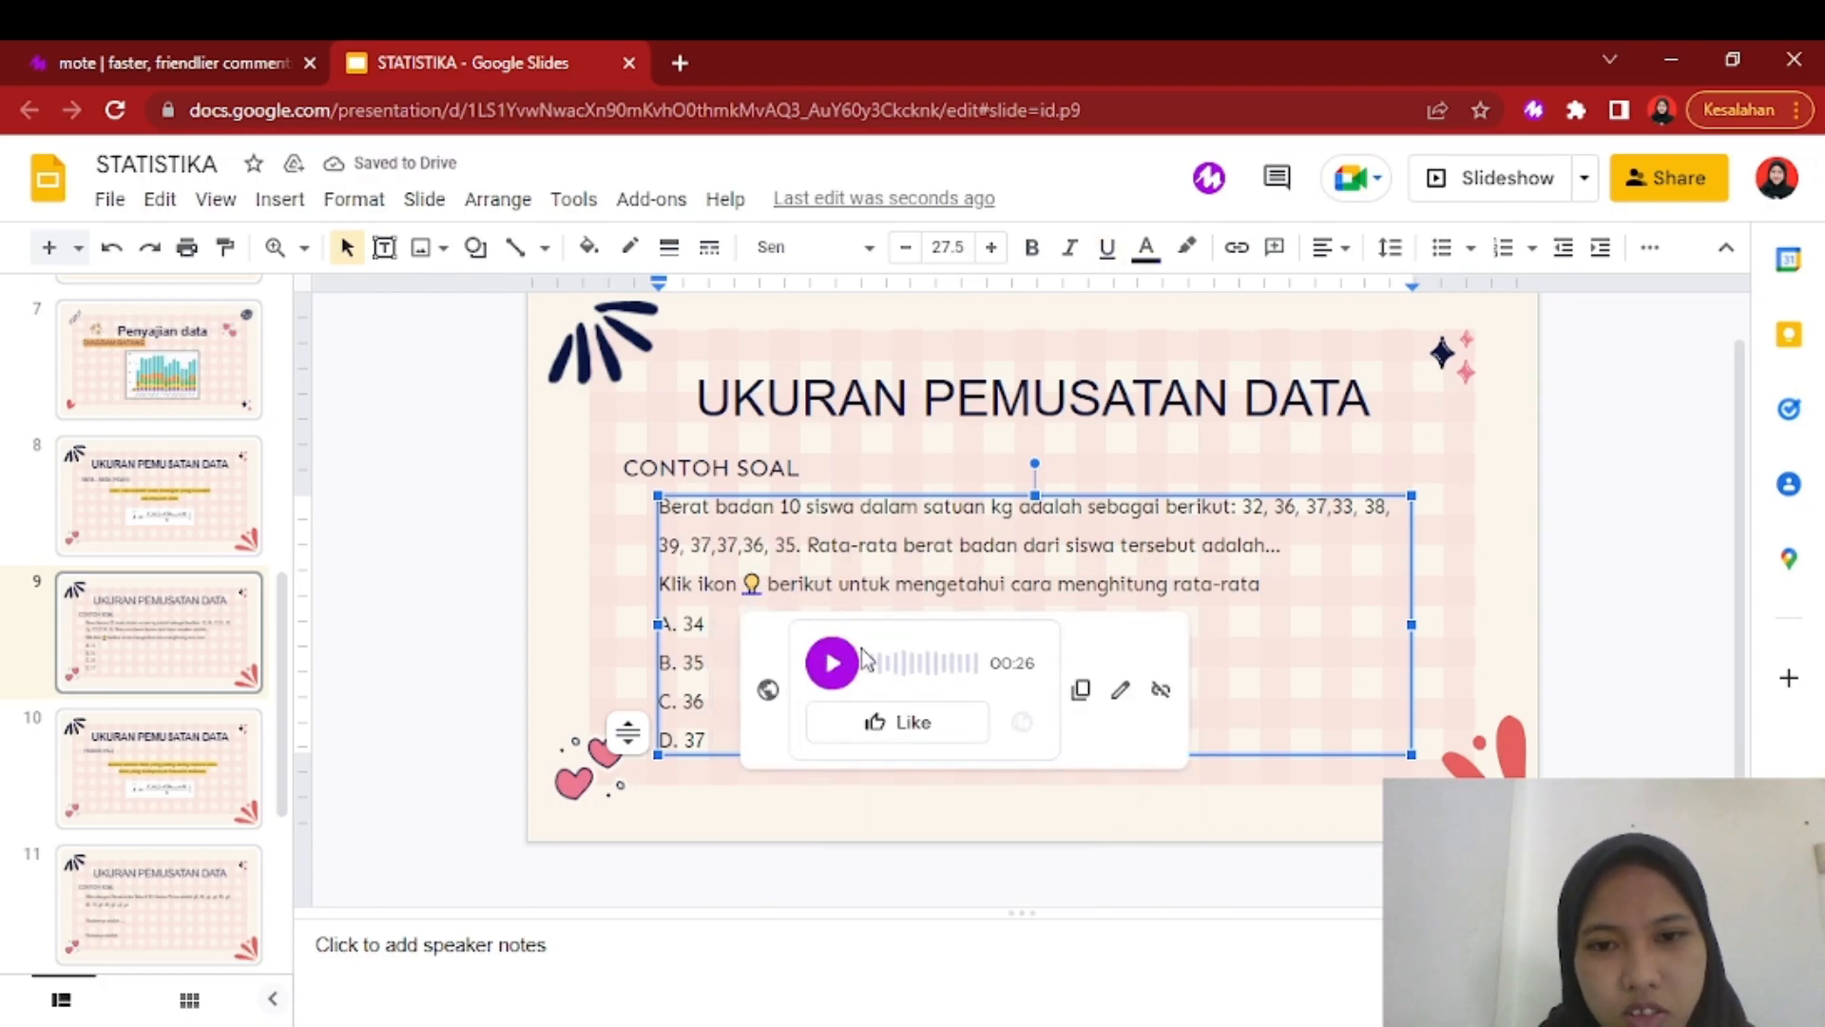
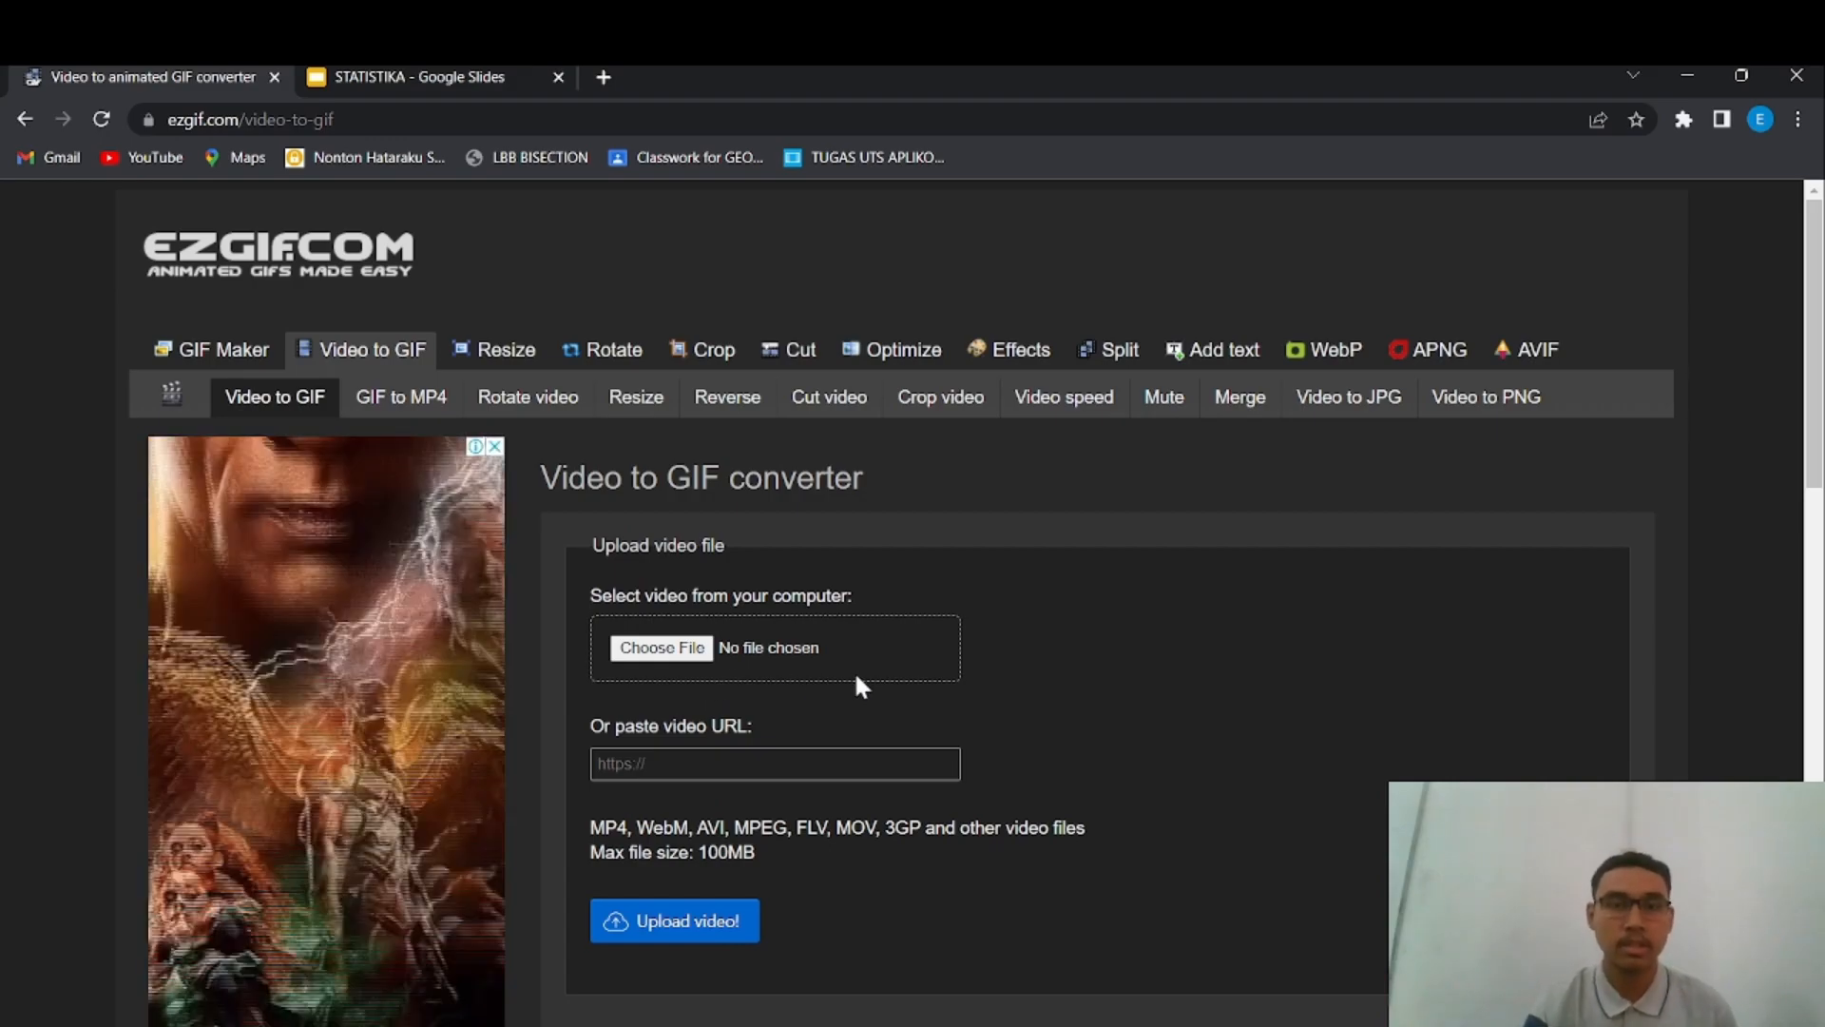
- Upload the video Diagram Lingkaran.mp4 to ezgif's Video to GIF converter
{"action": "left_click", "coordinate": [663, 647]}
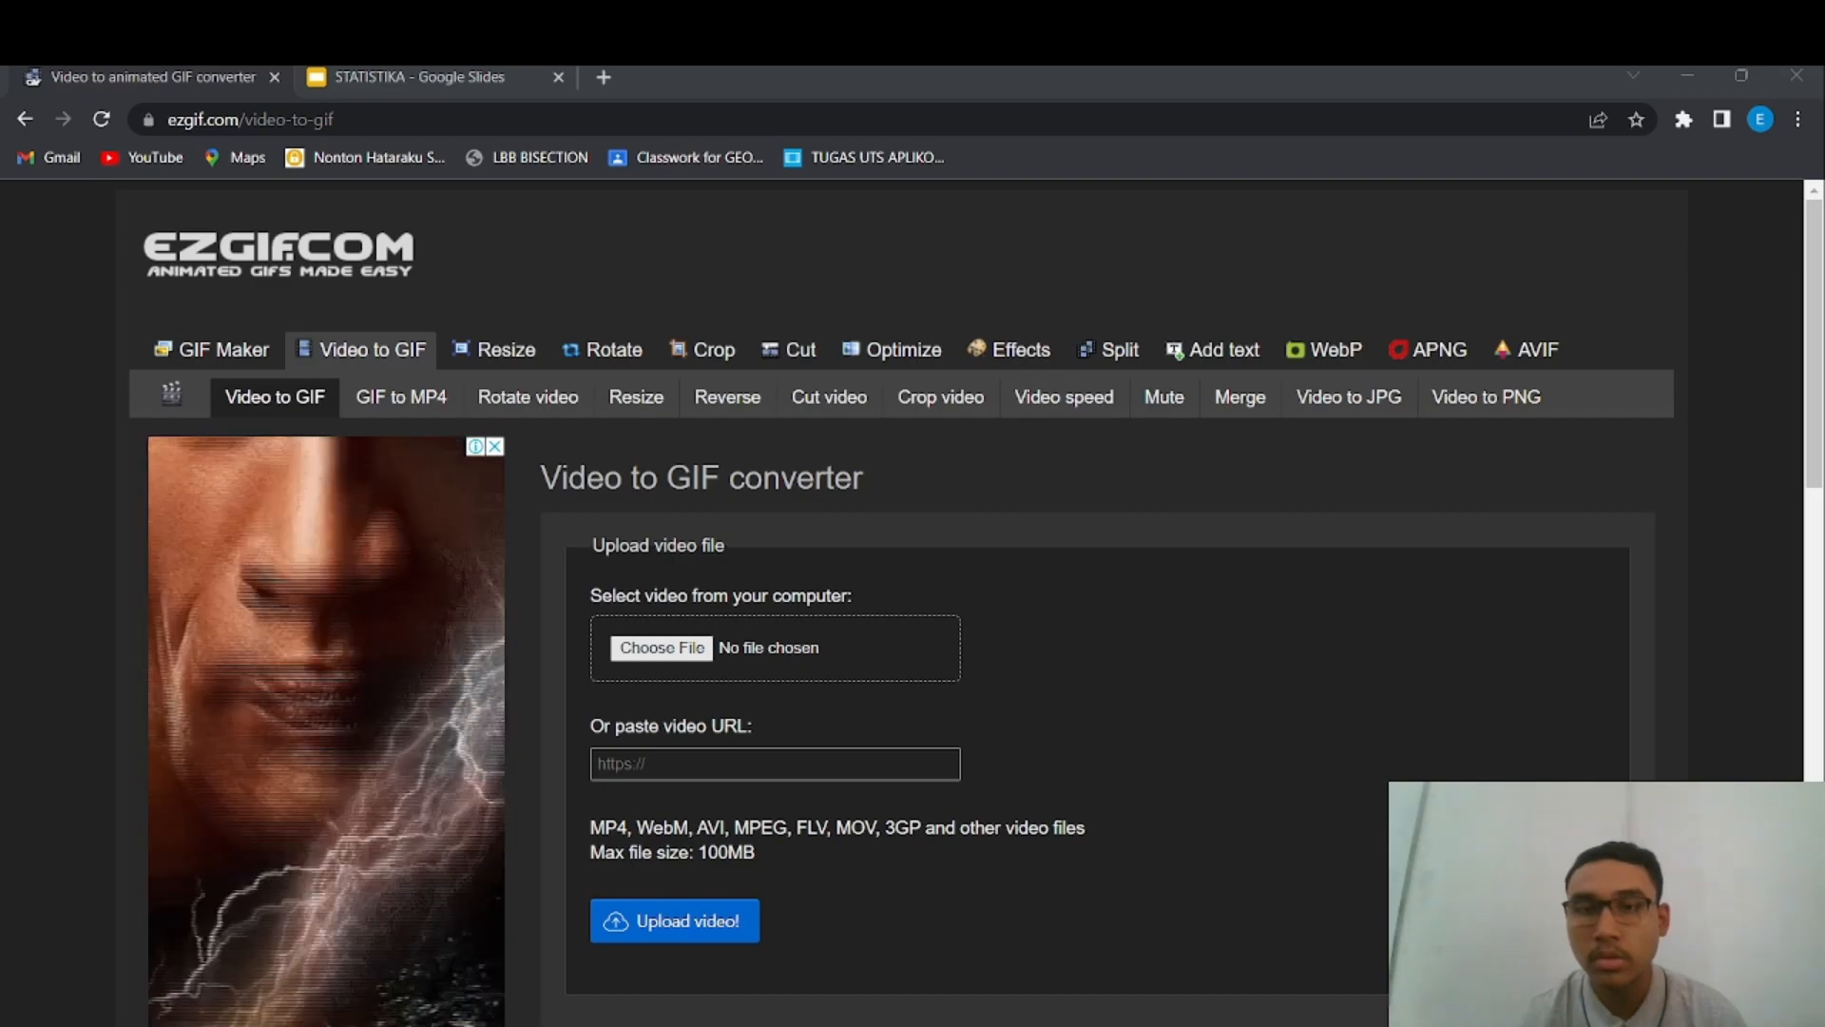
{"action": "left_click", "coordinate": [1517, 730]}
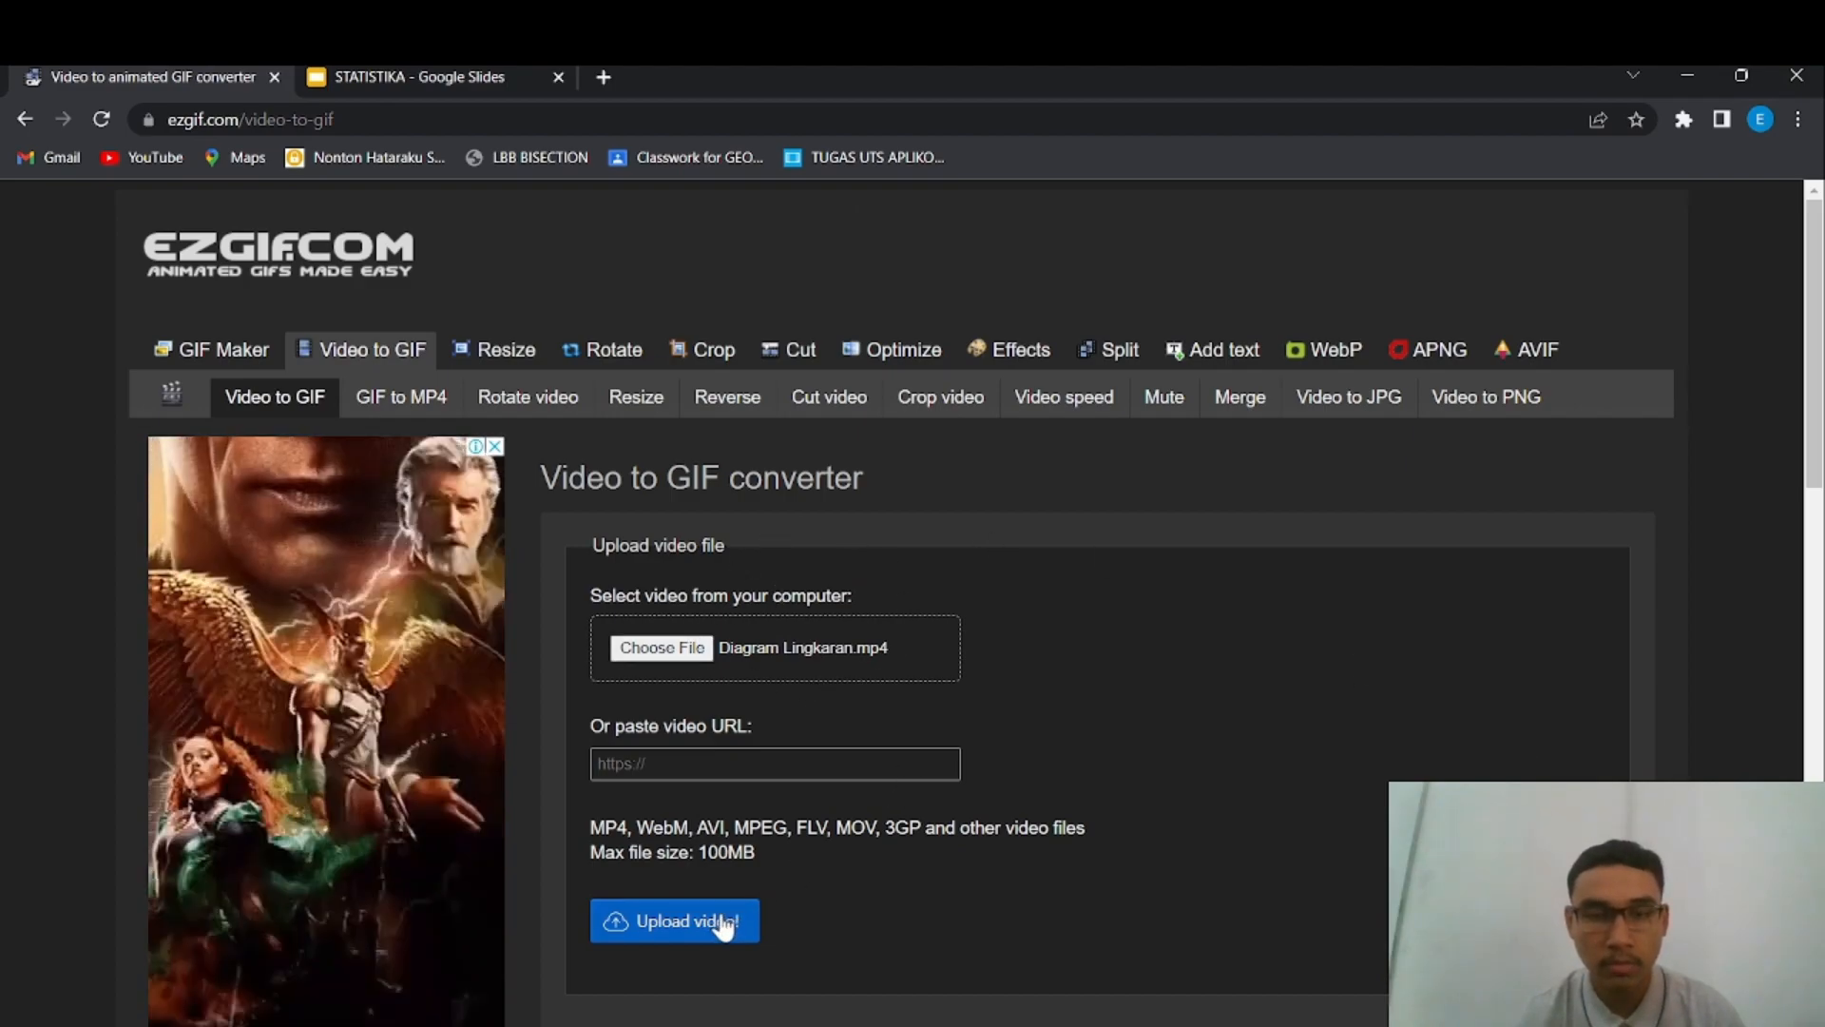
{"action": "left_click", "coordinate": [722, 924]}
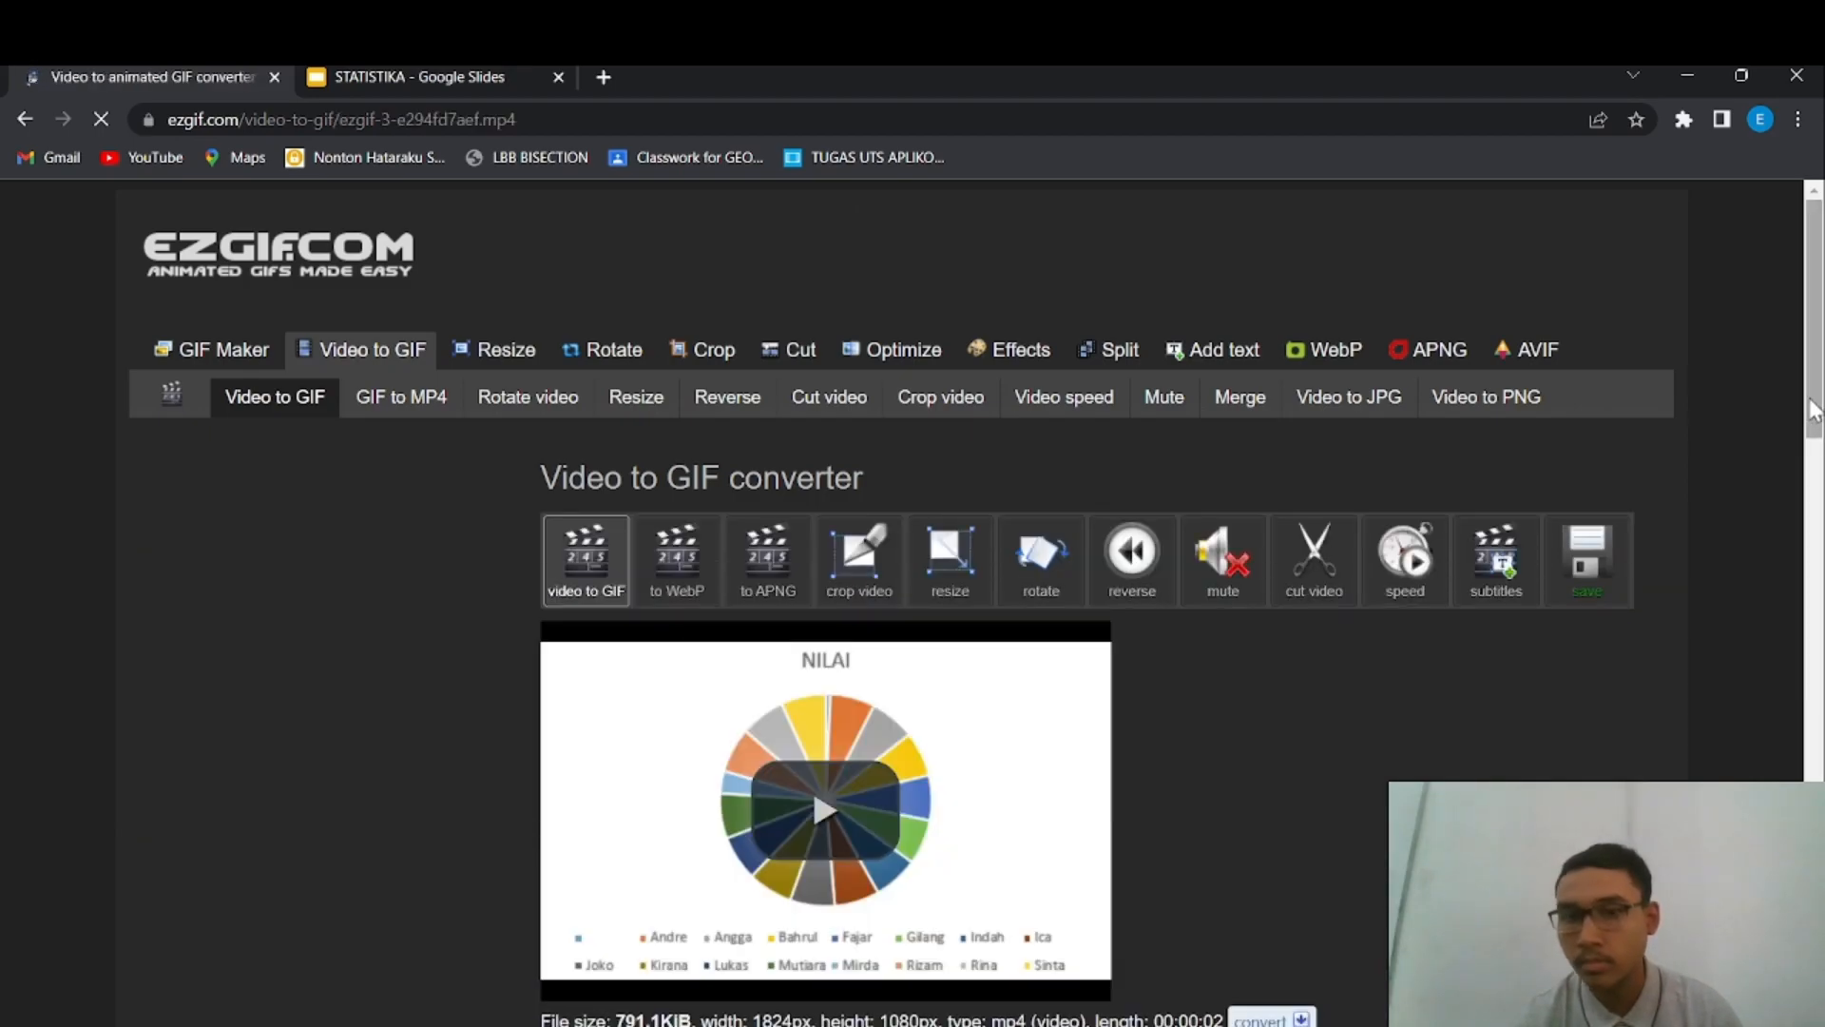
- Convert the uploaded pie chart video to a GIF, keeping the preset time range, size, frame rate and method
{"action": "scroll", "coordinate": [1813, 440], "scroll_direction": "down", "scroll_amount": 2}
{"action": "scroll", "coordinate": [1813, 439], "scroll_direction": "down", "scroll_amount": 1}
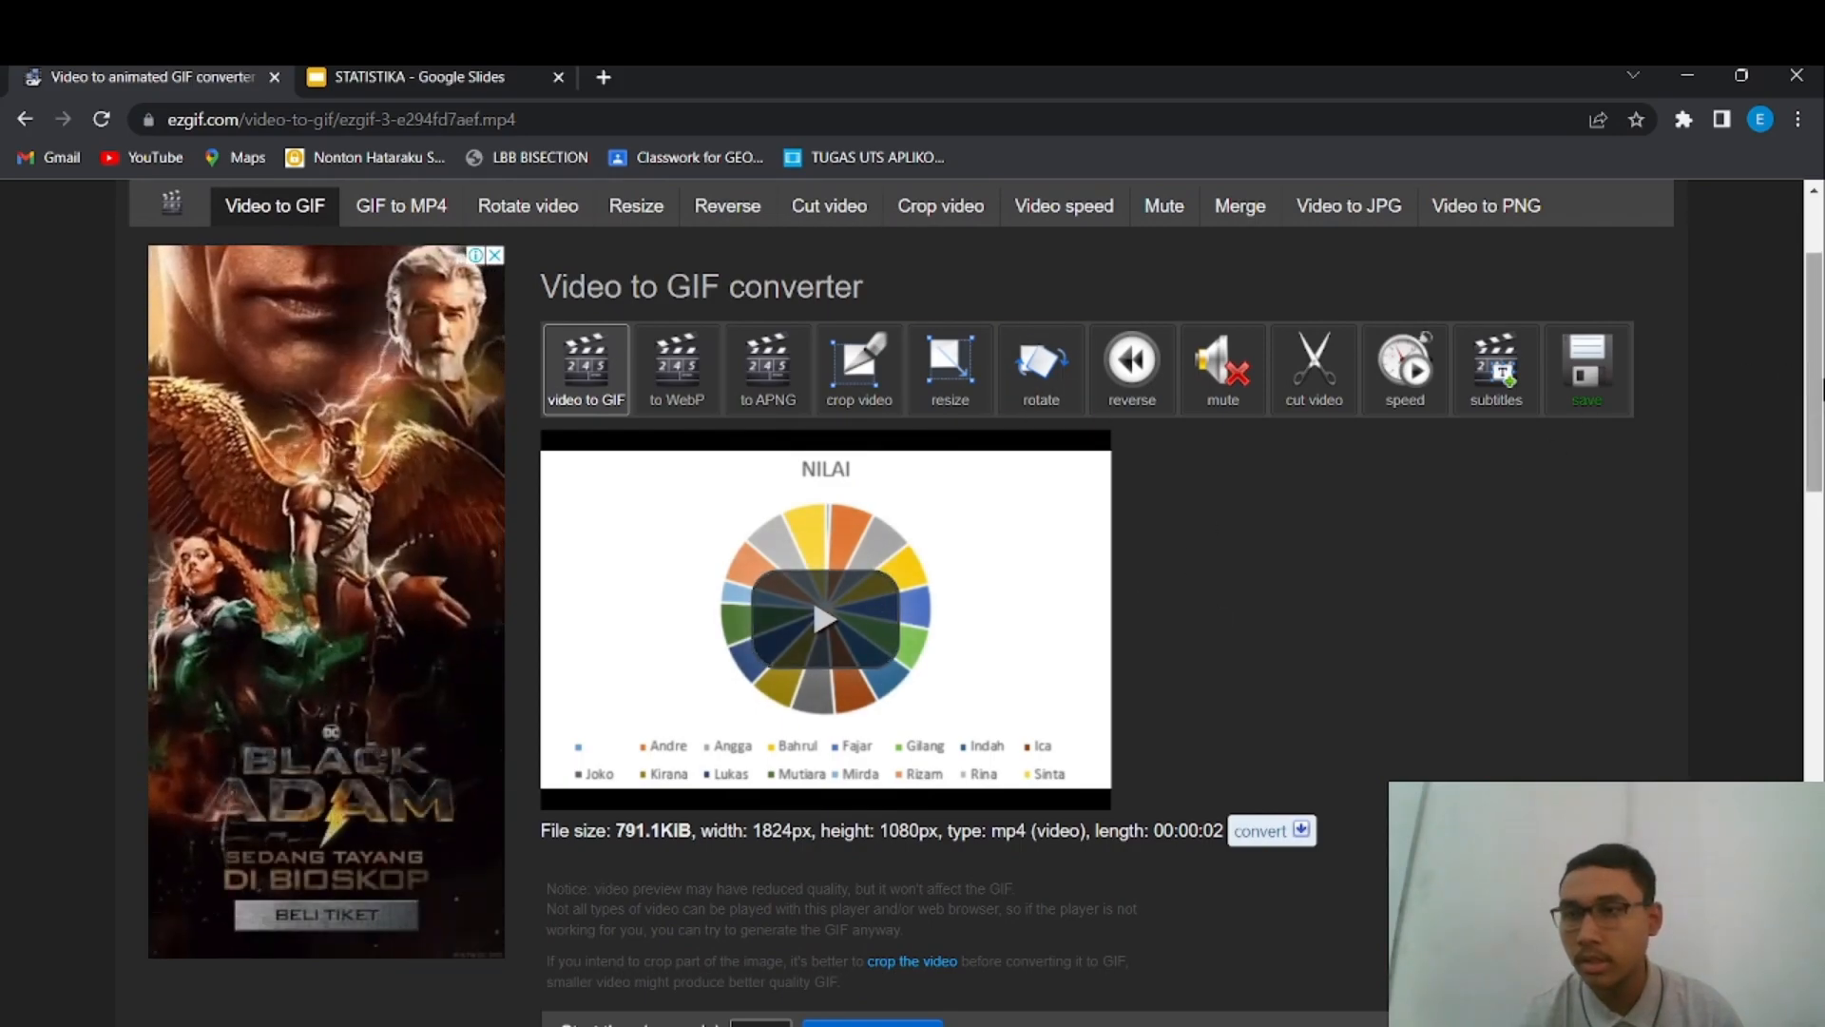
{"action": "scroll", "coordinate": [1753, 374], "scroll_direction": "down", "scroll_amount": 2}
{"action": "scroll", "coordinate": [1816, 556], "scroll_direction": "down", "scroll_amount": 4}
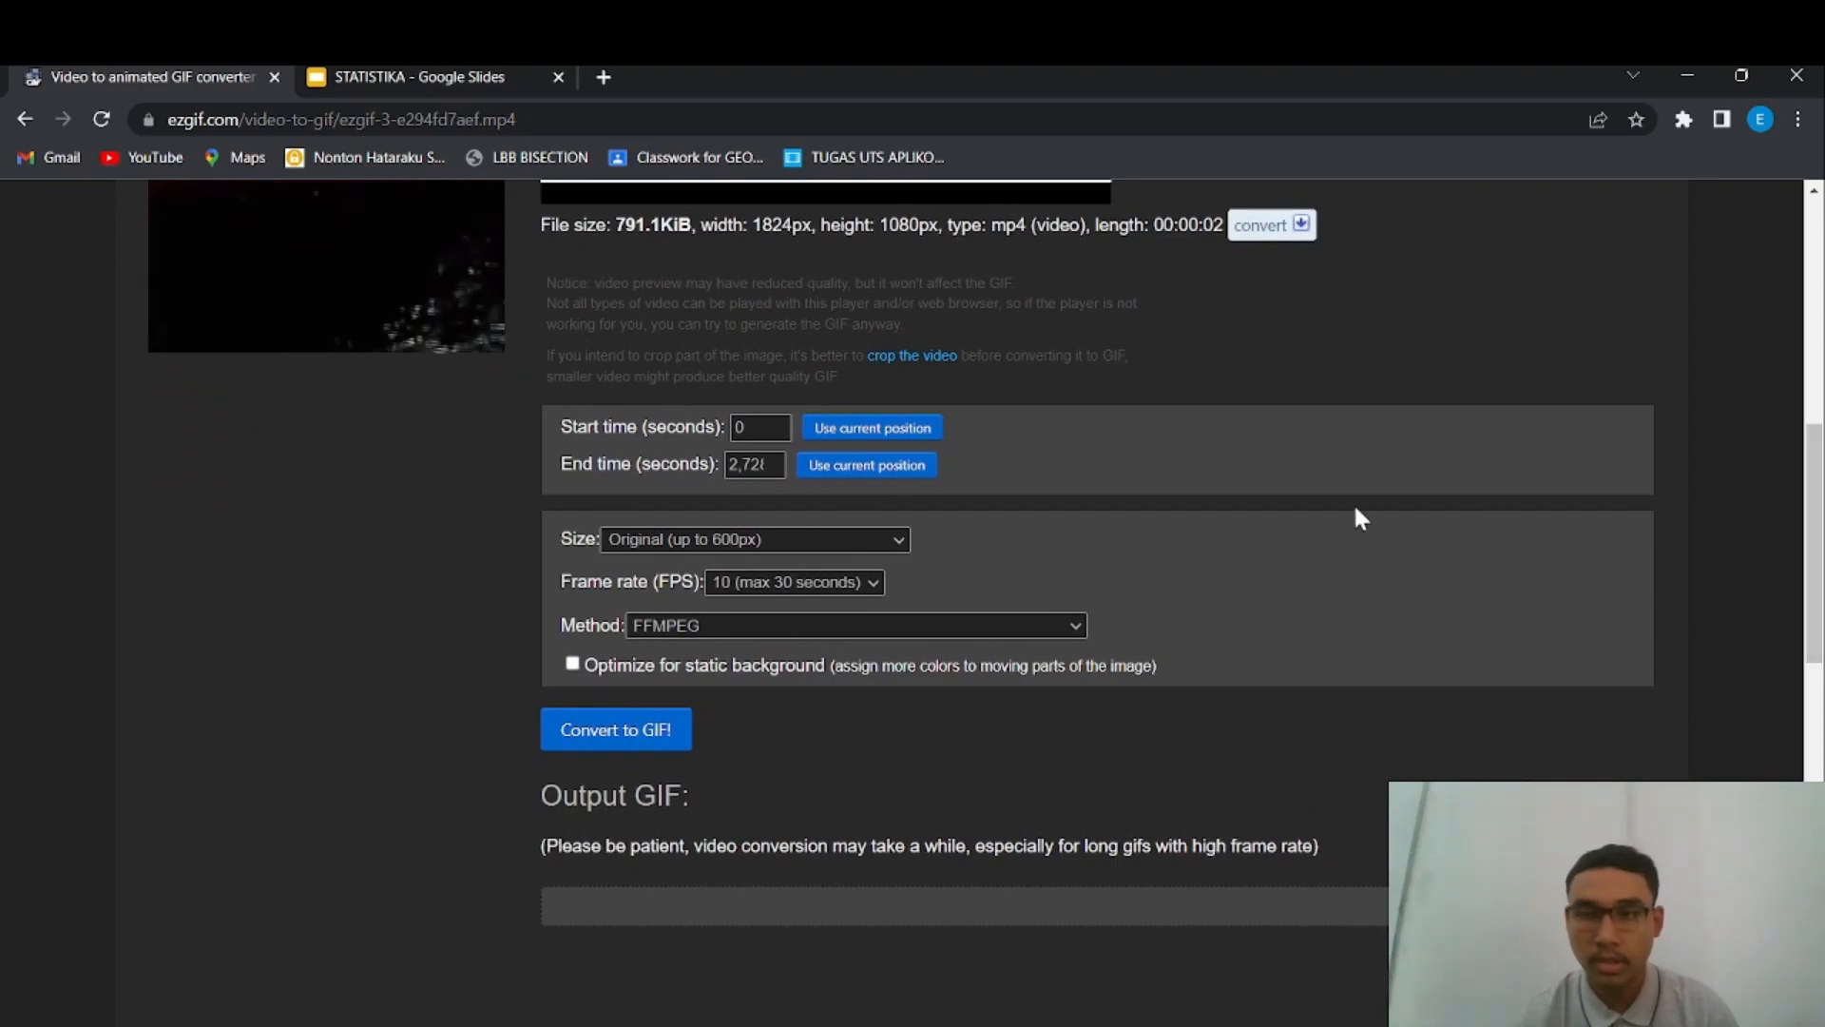
{"action": "left_click", "coordinate": [642, 725]}
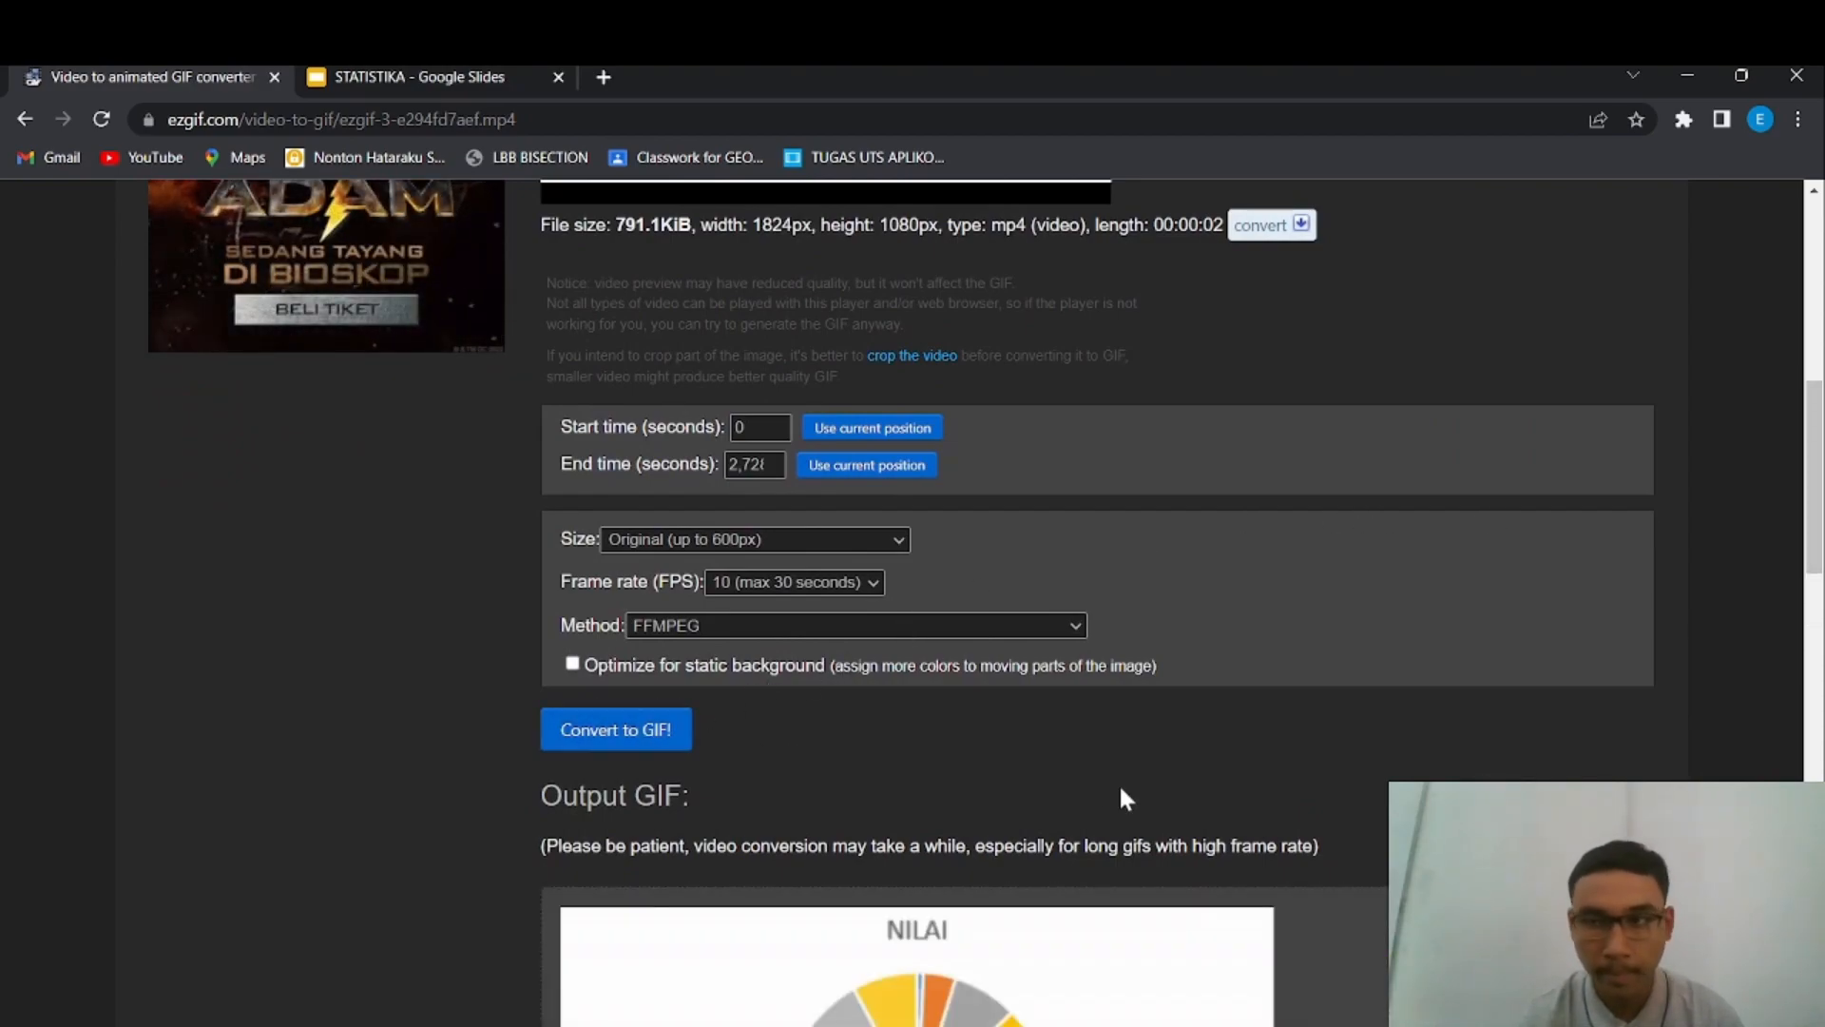
- Change the converted pie chart GIF's speed to 175% of current speed and download the result
{"action": "scroll", "coordinate": [1121, 789], "scroll_direction": "down", "scroll_amount": 5}
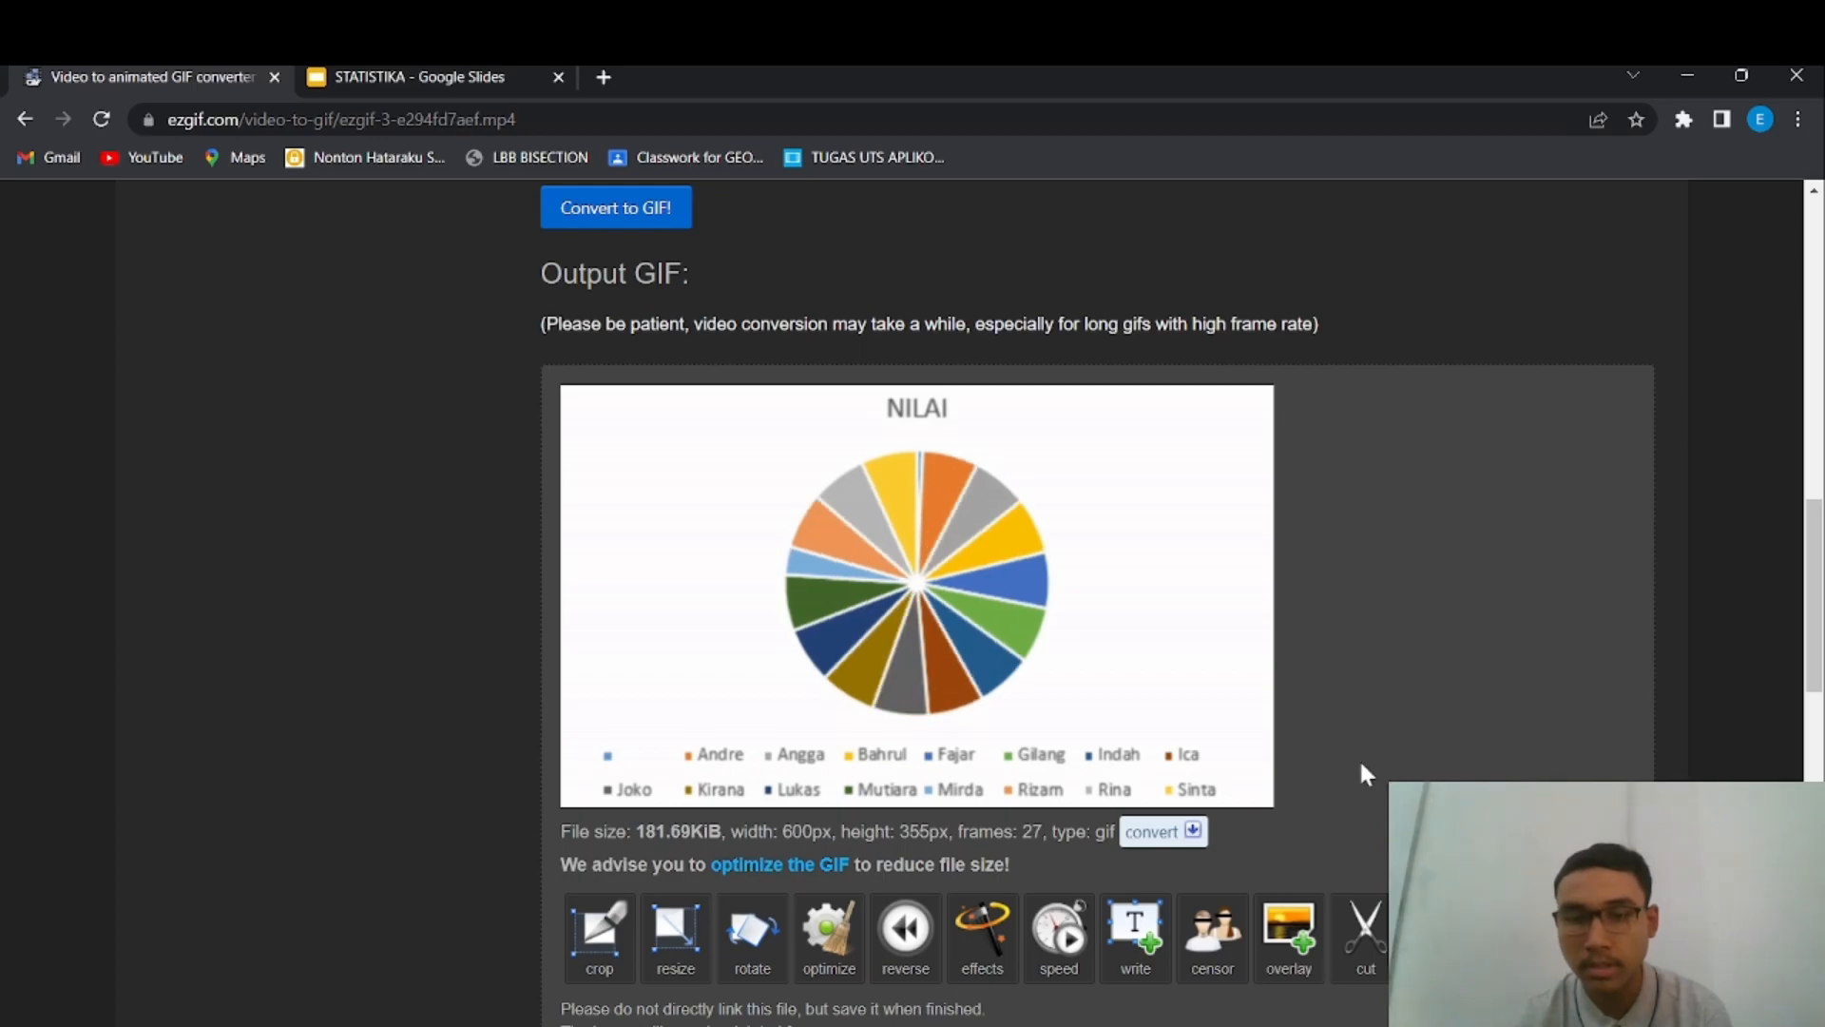
{"action": "left_click", "coordinate": [1055, 937]}
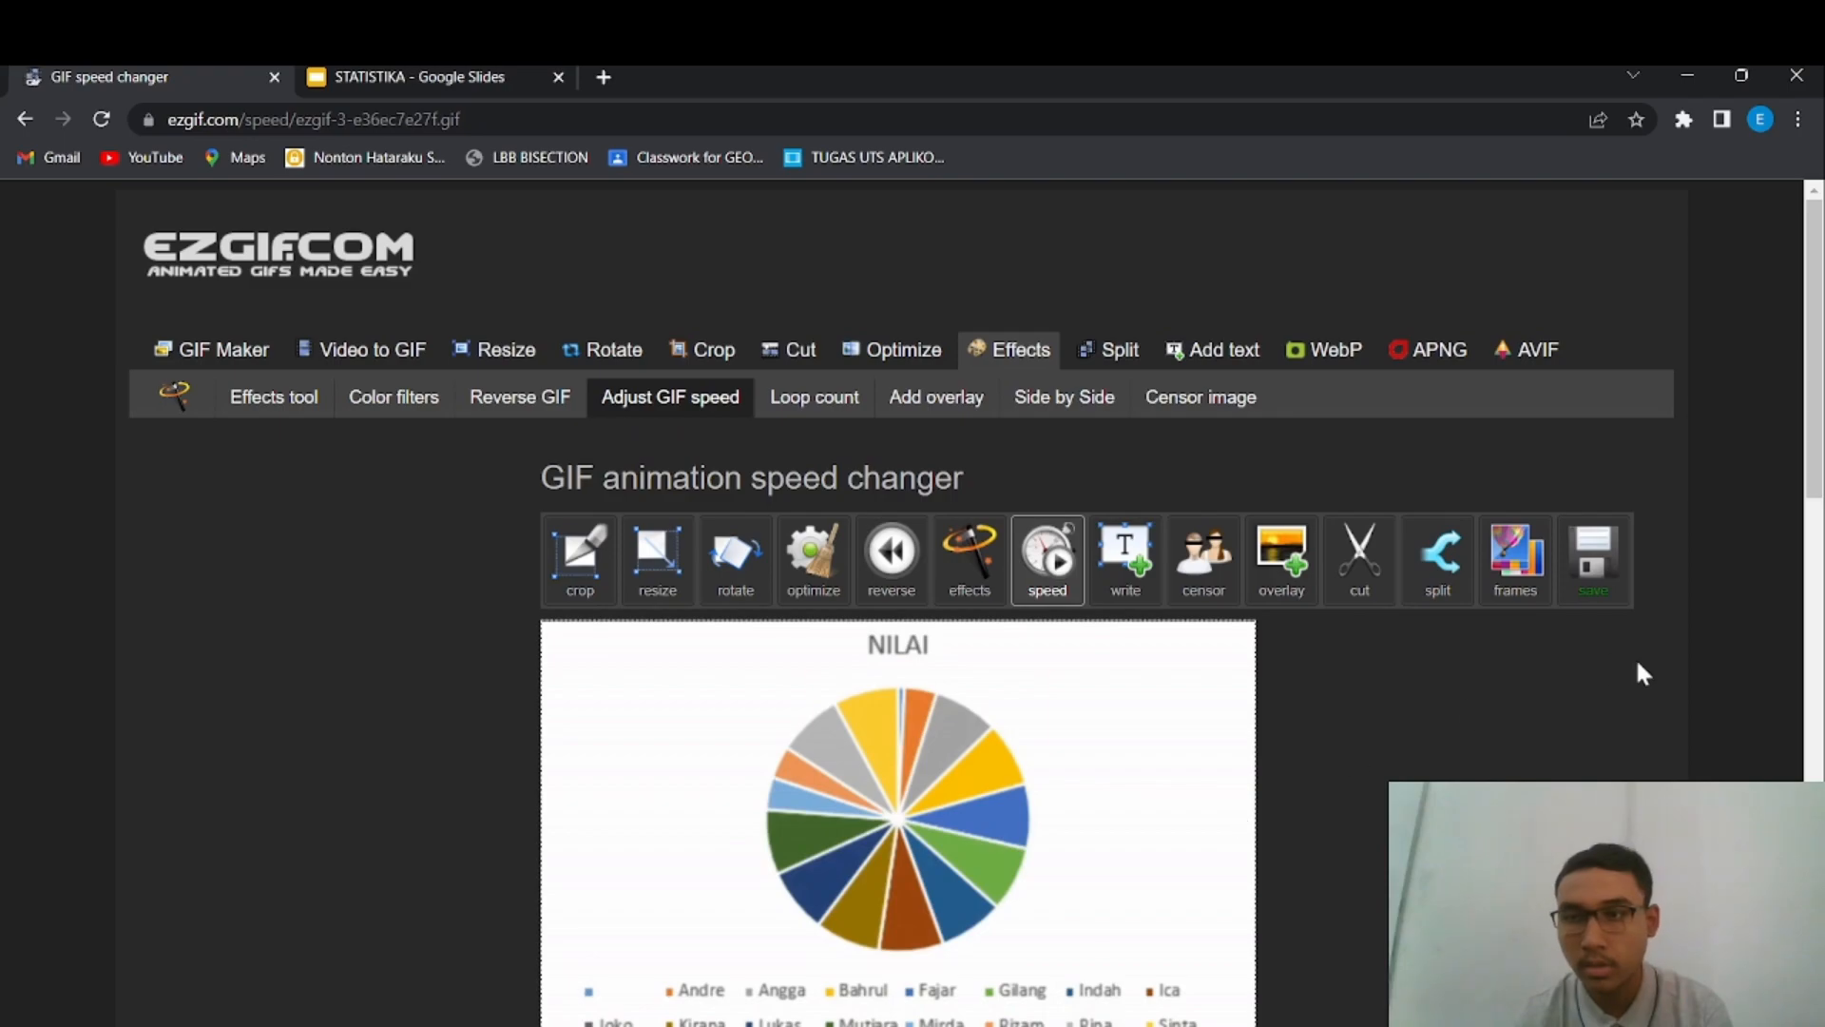
{"action": "left_click_drag", "start_coordinate": [1820, 389], "coordinate": [1819, 578]}
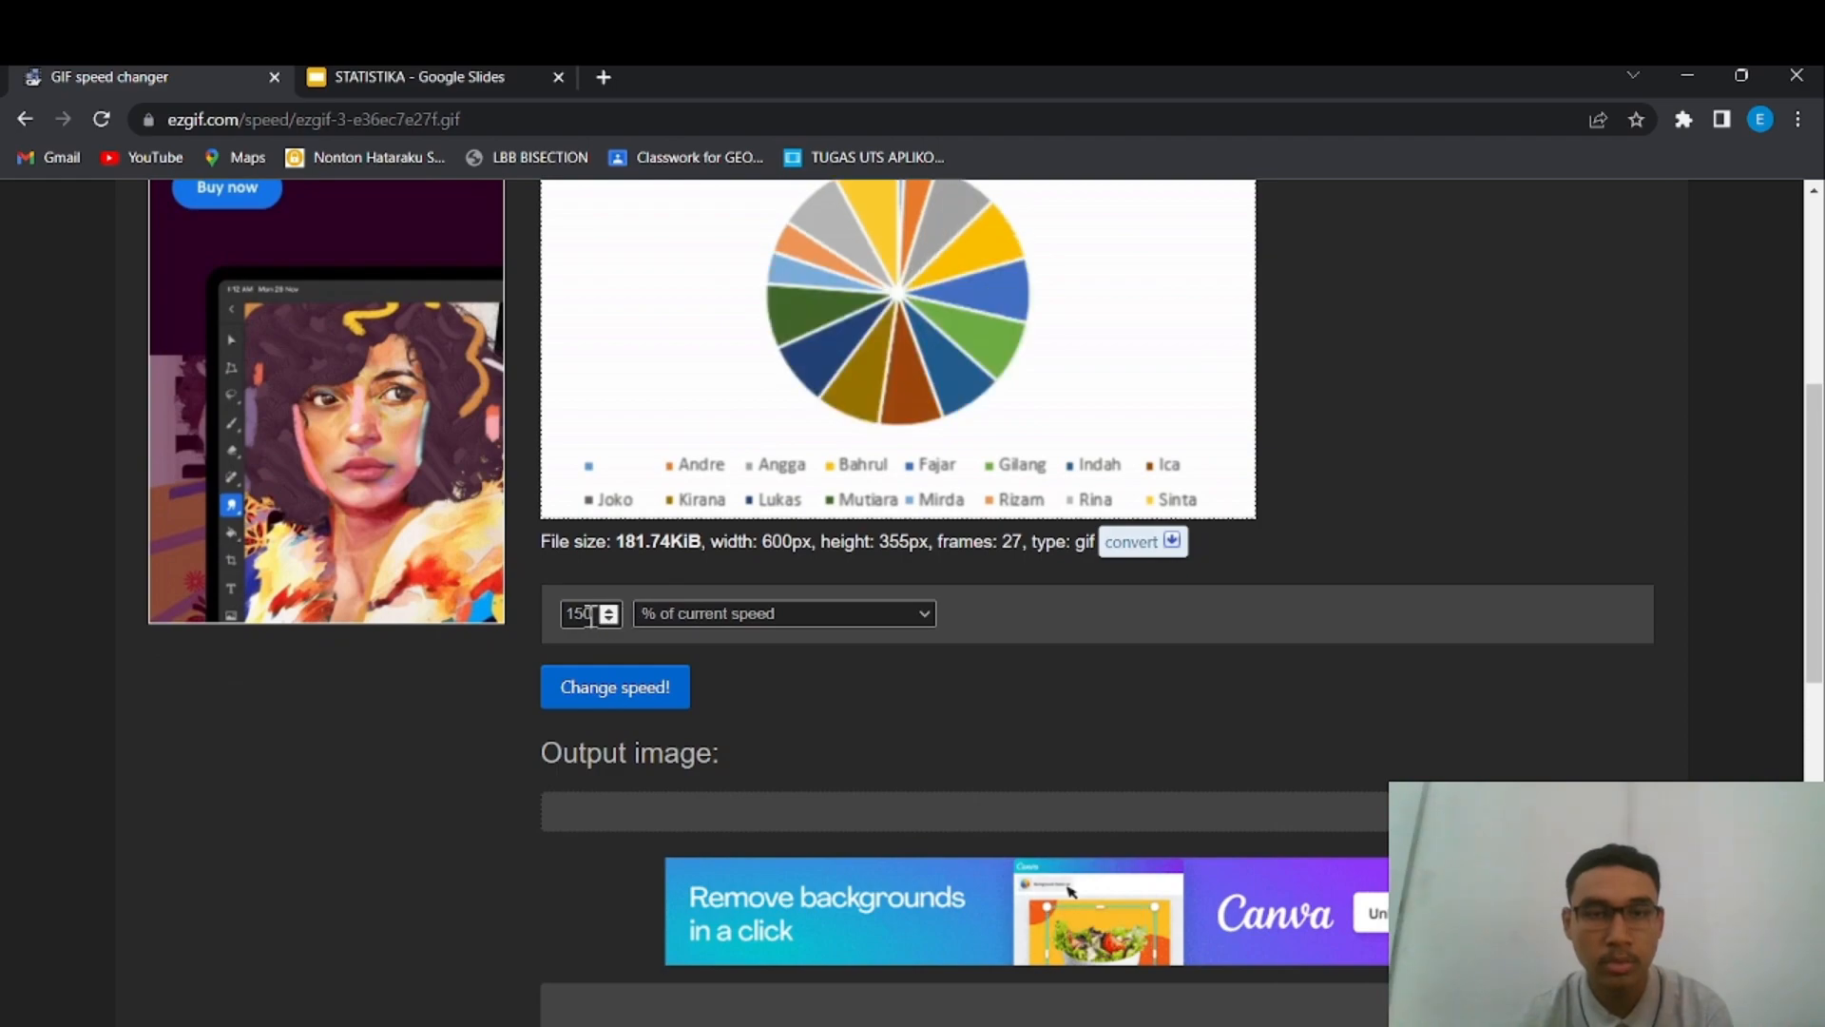
{"action": "left_click", "coordinate": [589, 616]}
{"action": "key", "text": "BackSpace"}
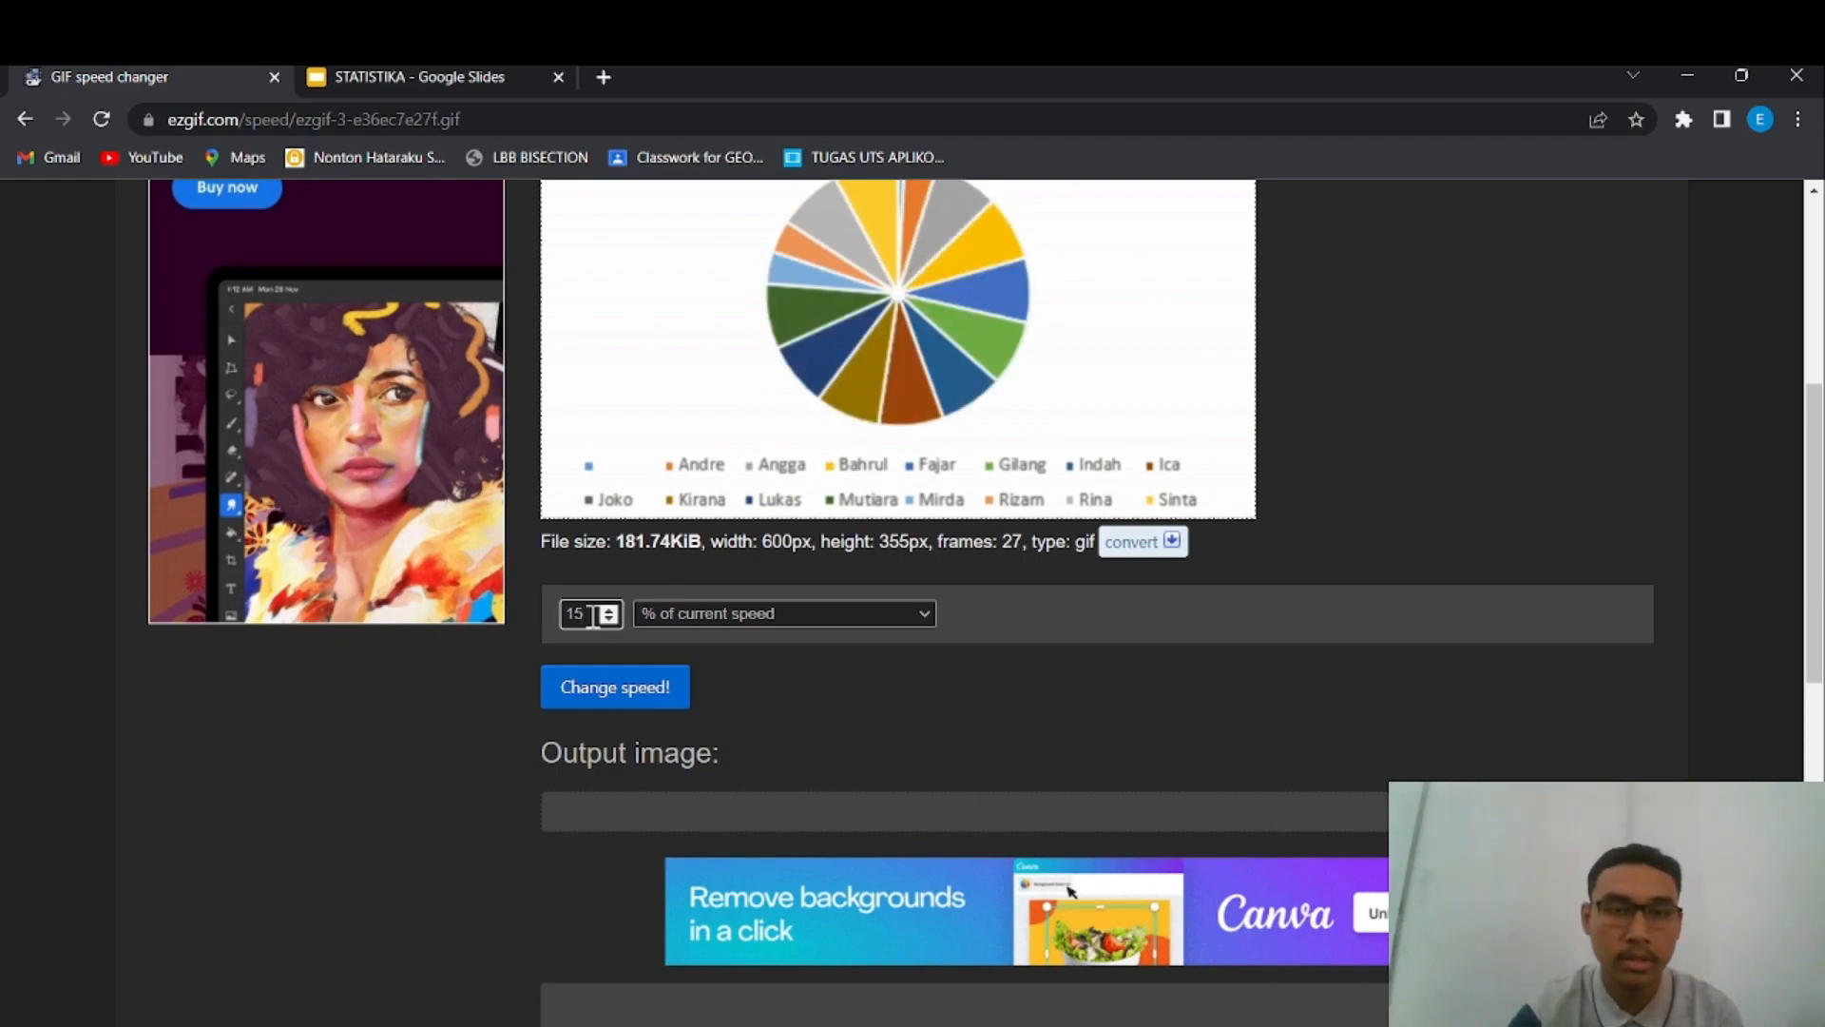
{"action": "type", "text": "7"}
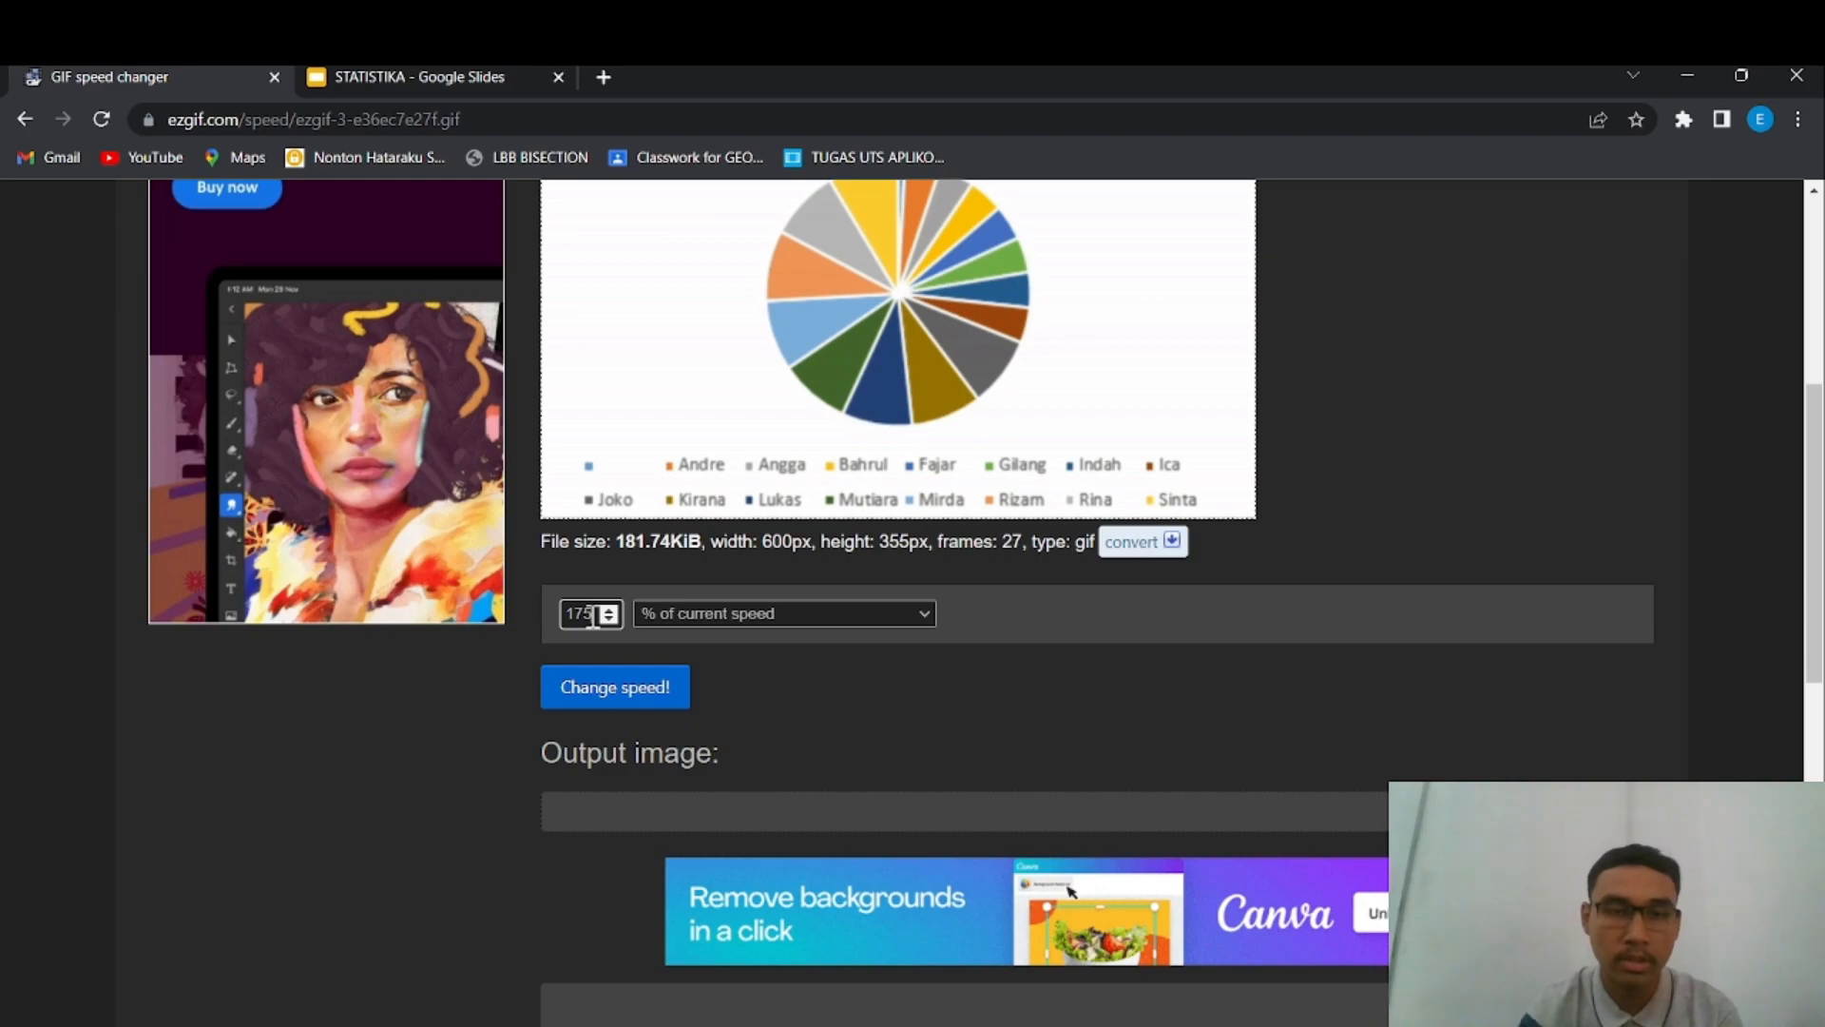
{"action": "type", "text": "5"}
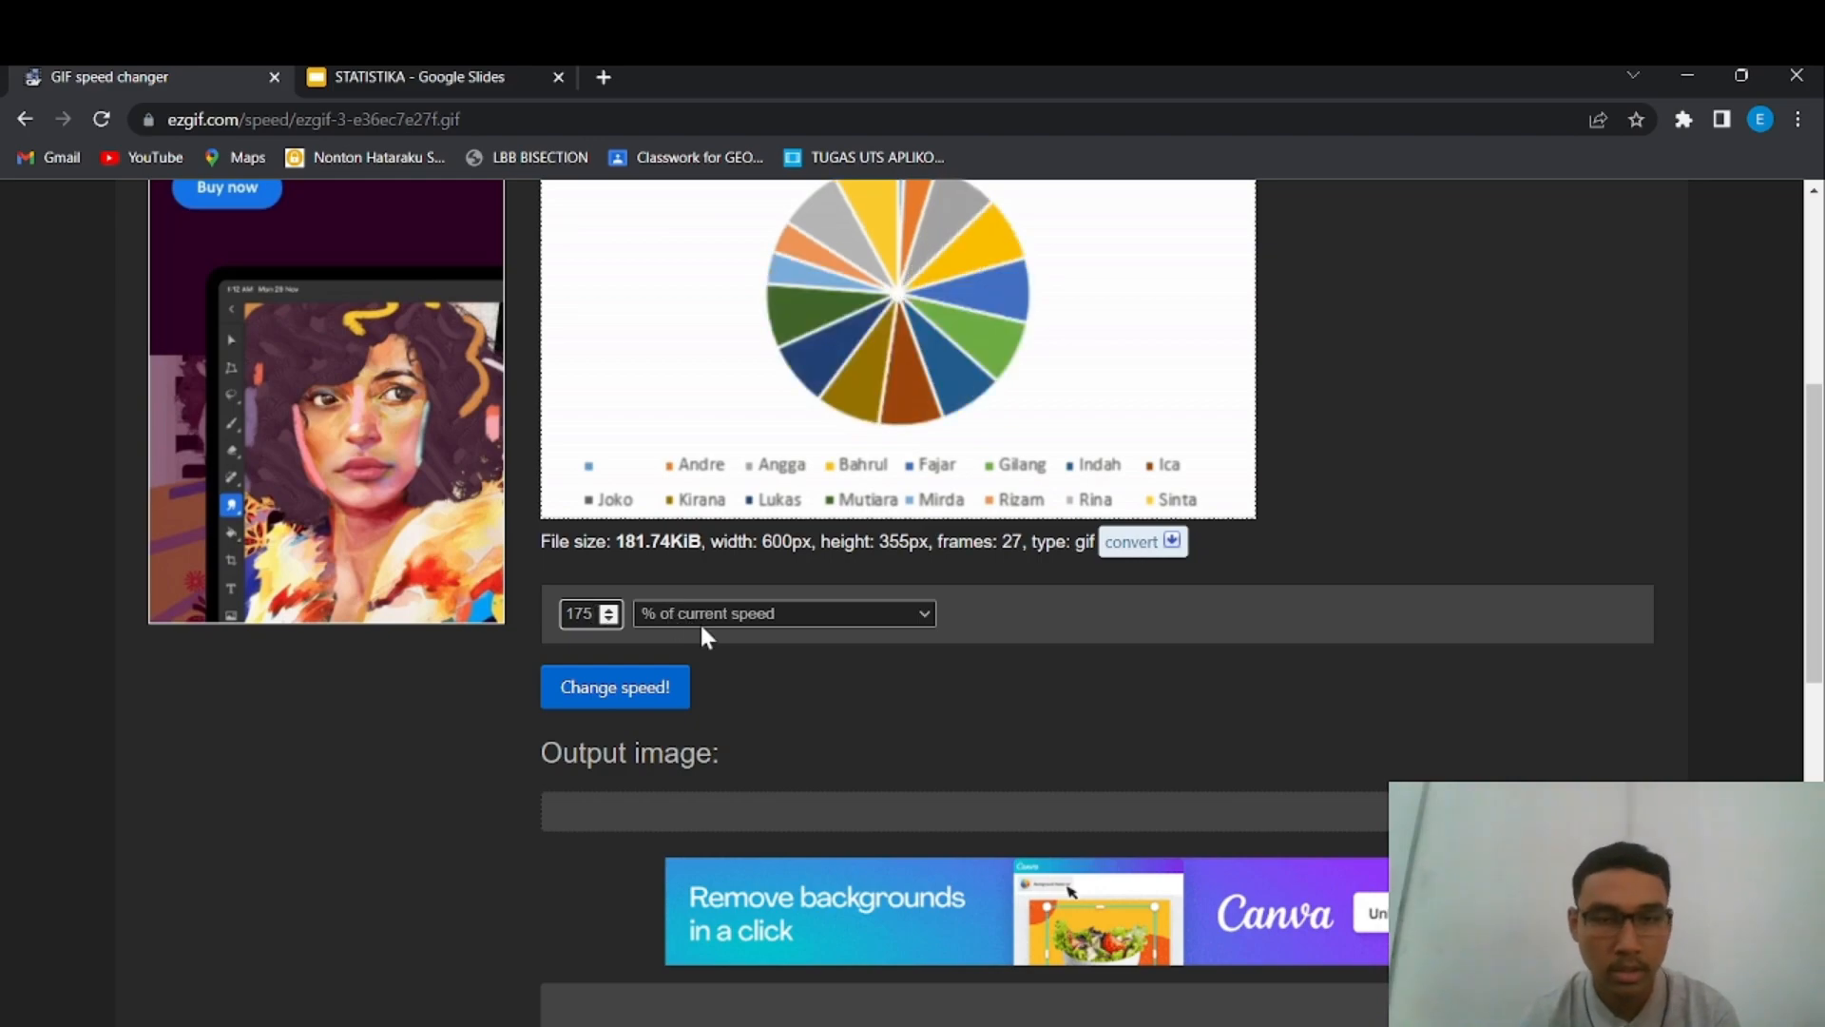
{"action": "left_click", "coordinate": [639, 688]}
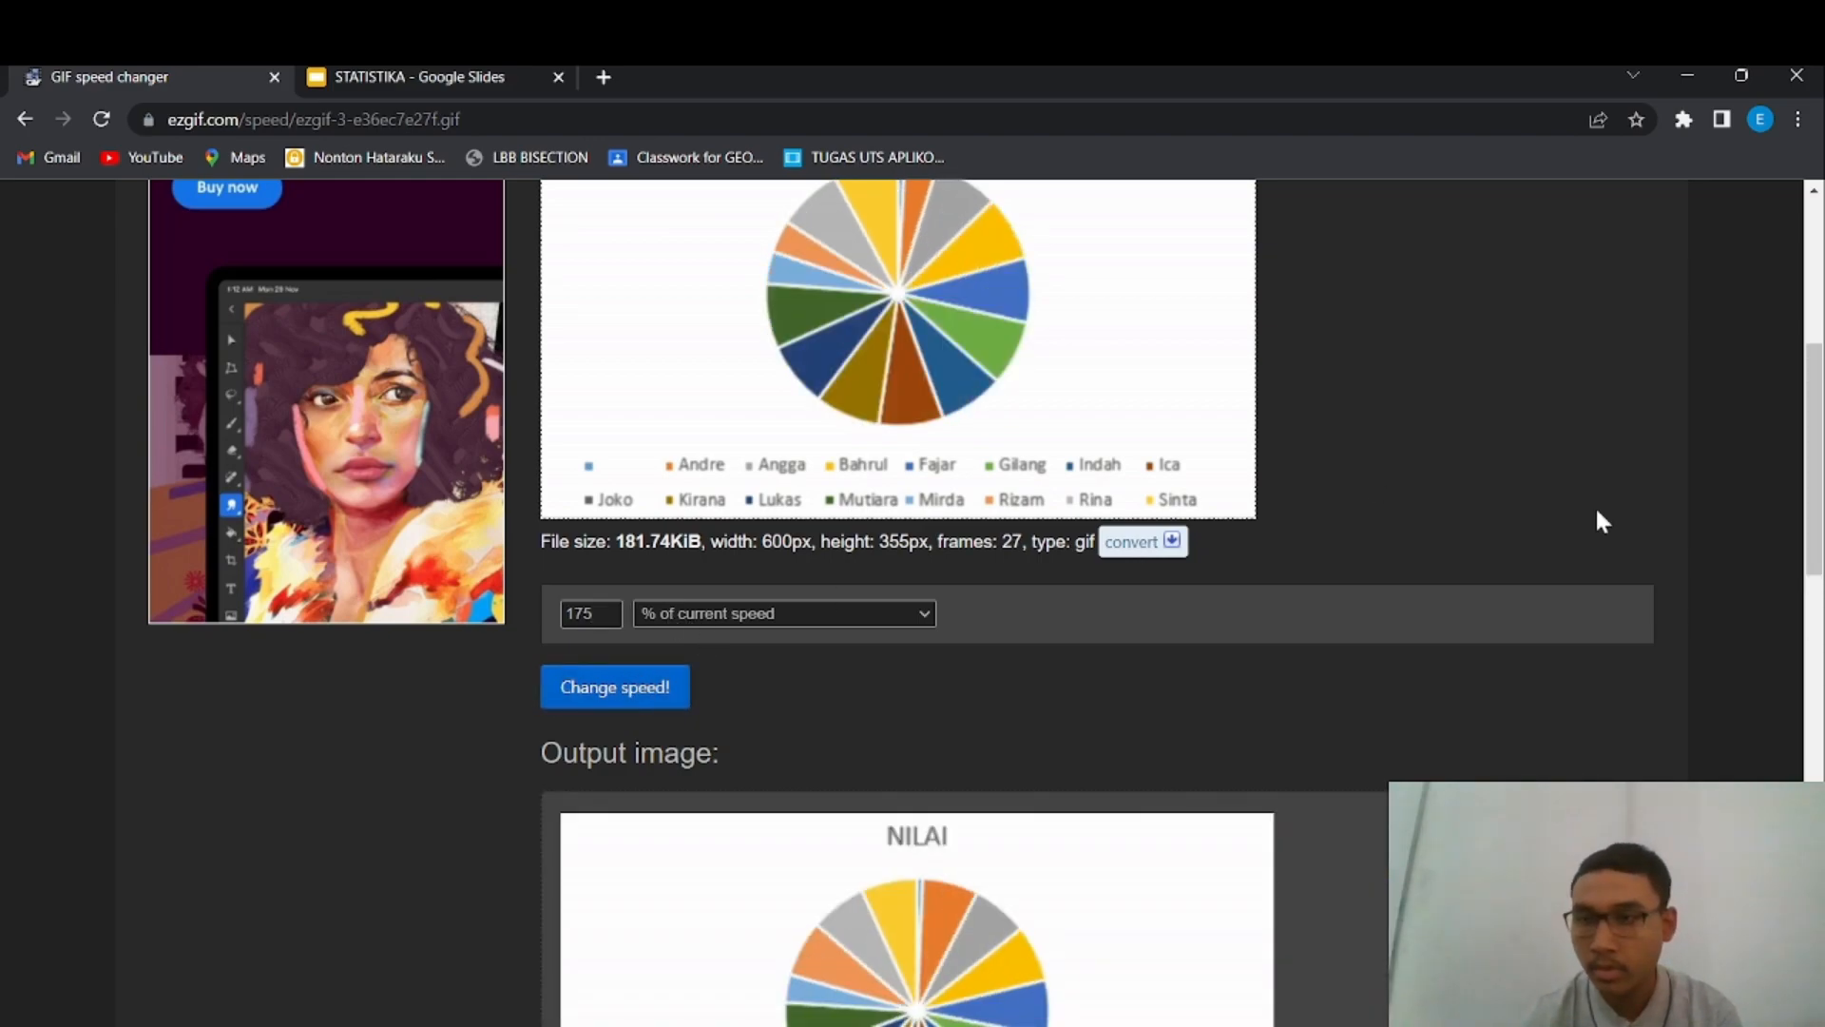
{"action": "left_click_drag", "start_coordinate": [1819, 471], "coordinate": [1823, 605]}
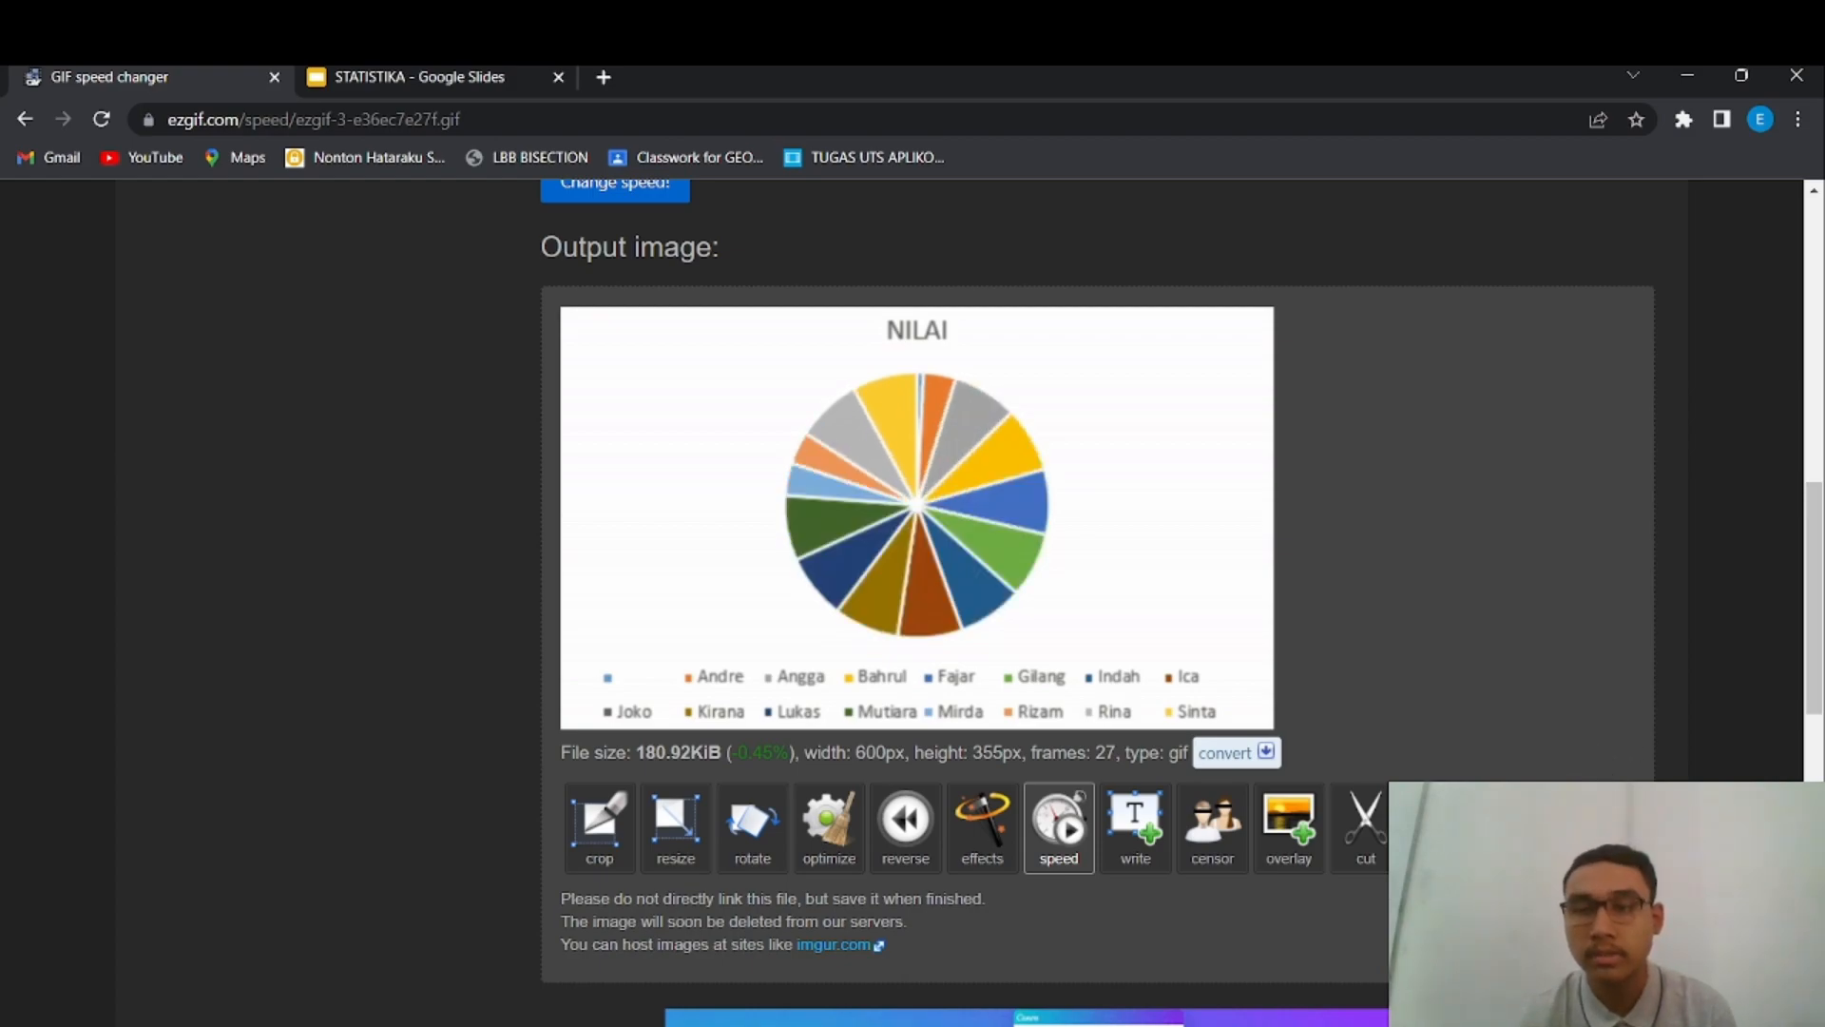
{"action": "left_click", "coordinate": [1519, 827]}
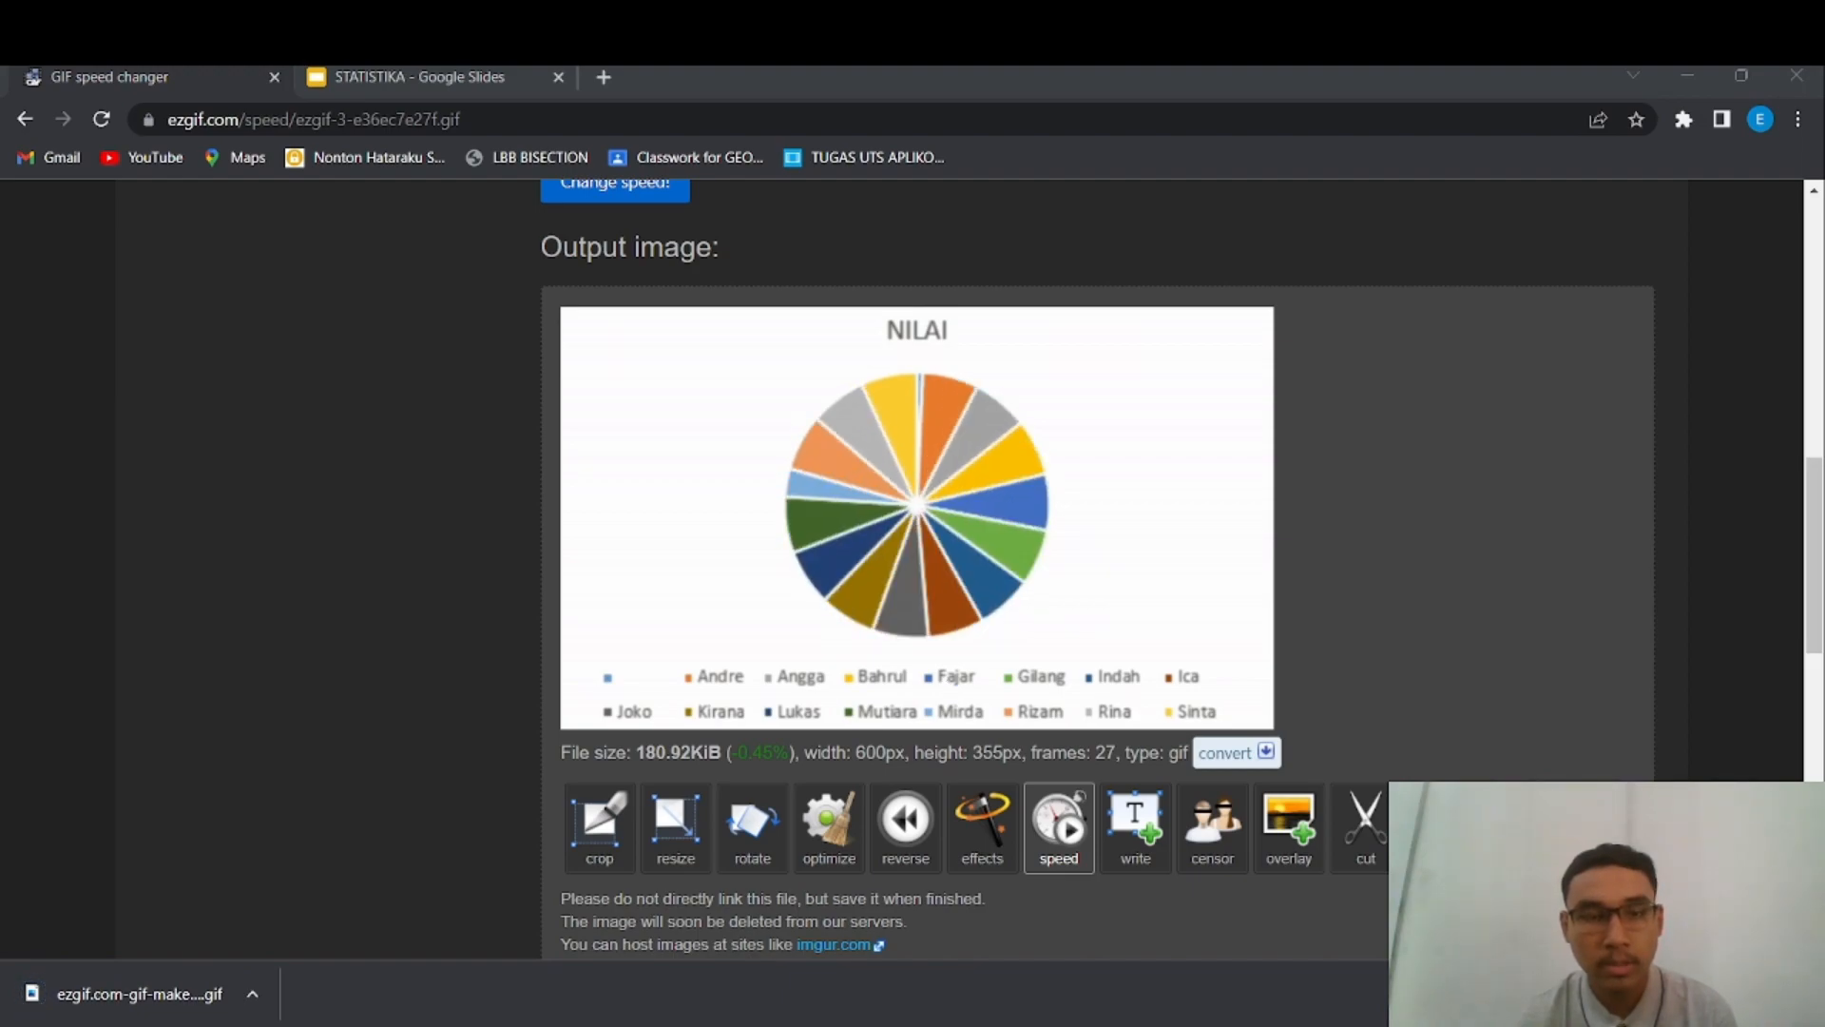
- Switch to File Explorer and copy the GIF file ezgif.com-gif-maker (3) from the Downloads folder
{"action": "left_click", "coordinate": [1068, 964]}
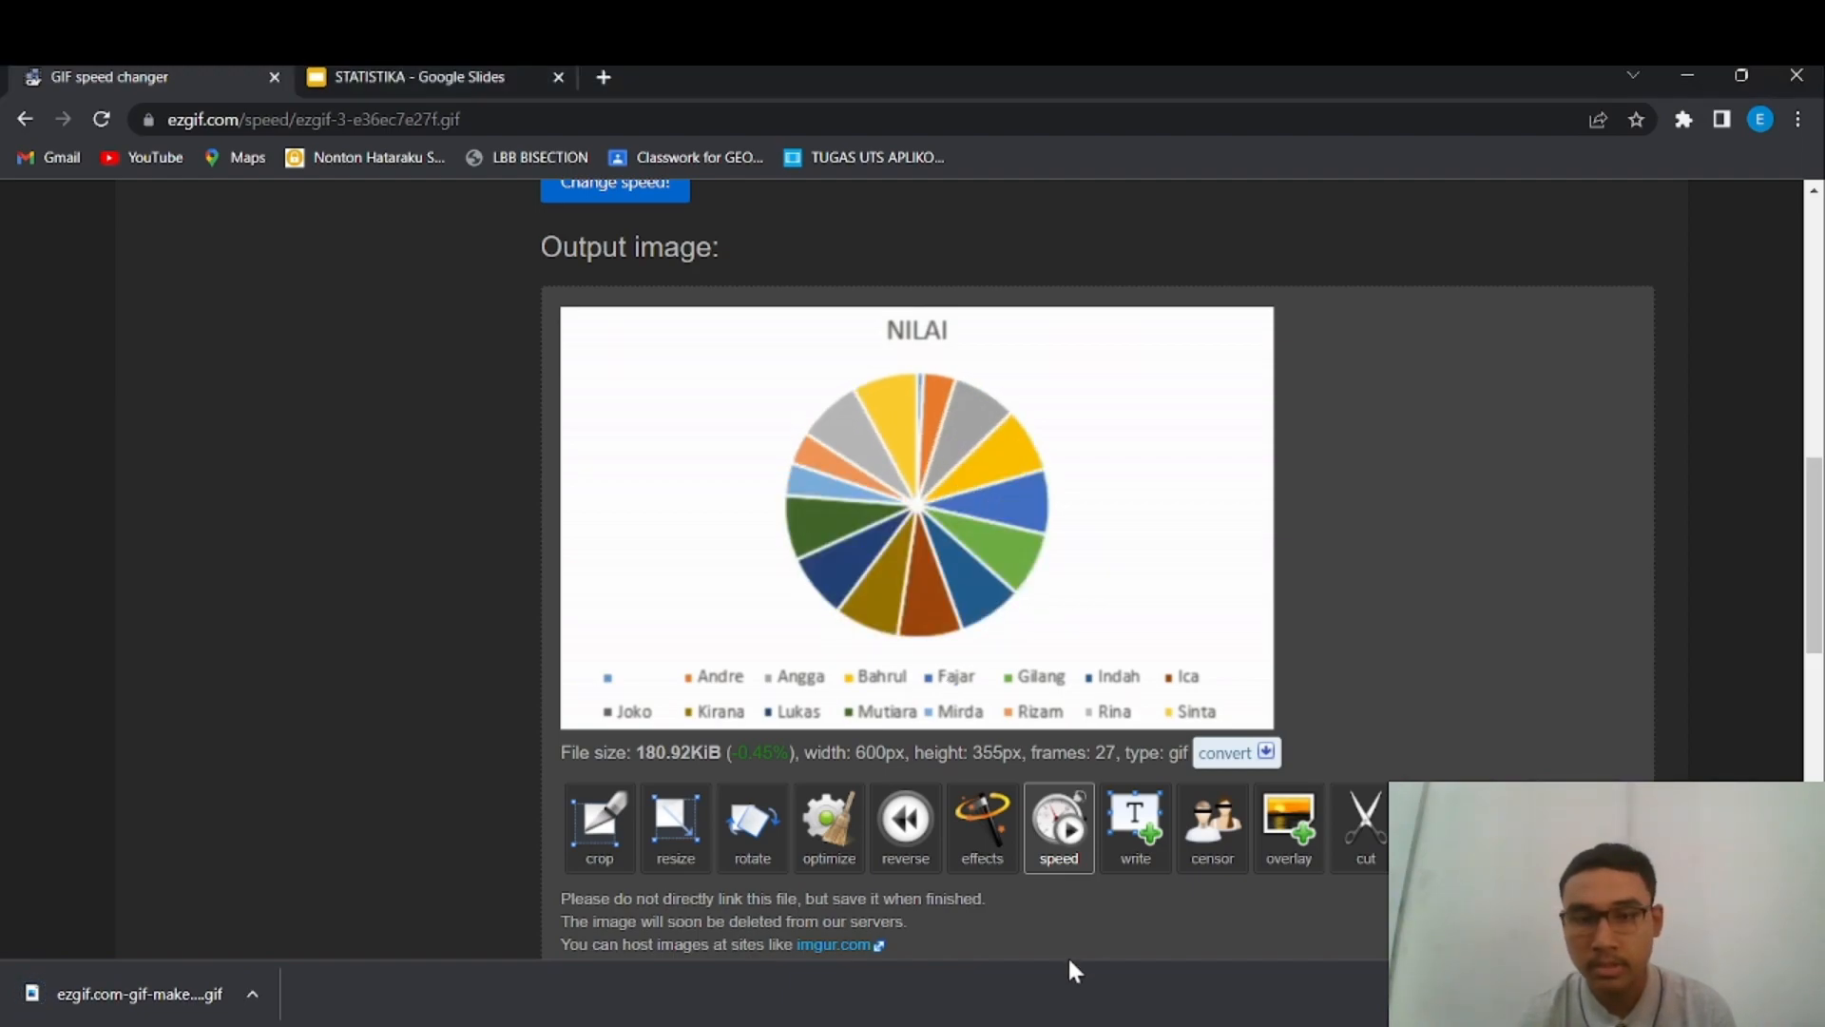
{"action": "left_click", "coordinate": [1139, 1023]}
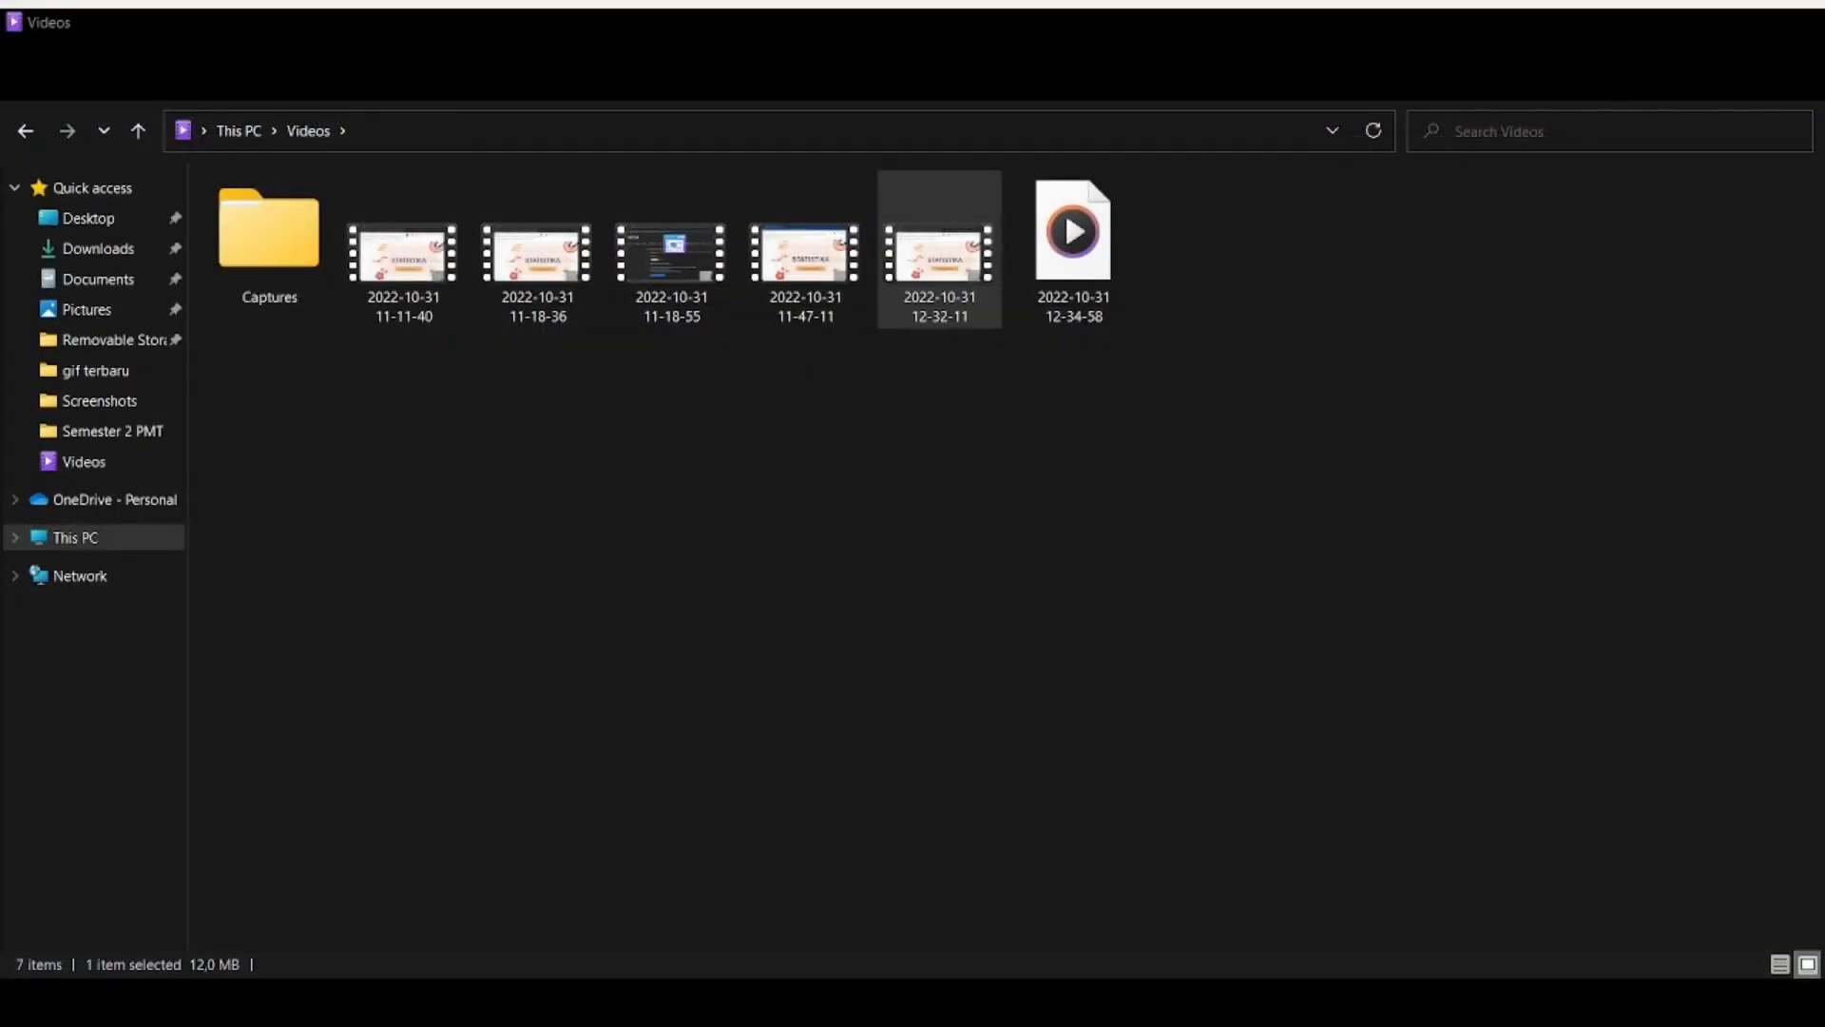
{"action": "left_click", "coordinate": [821, 996]}
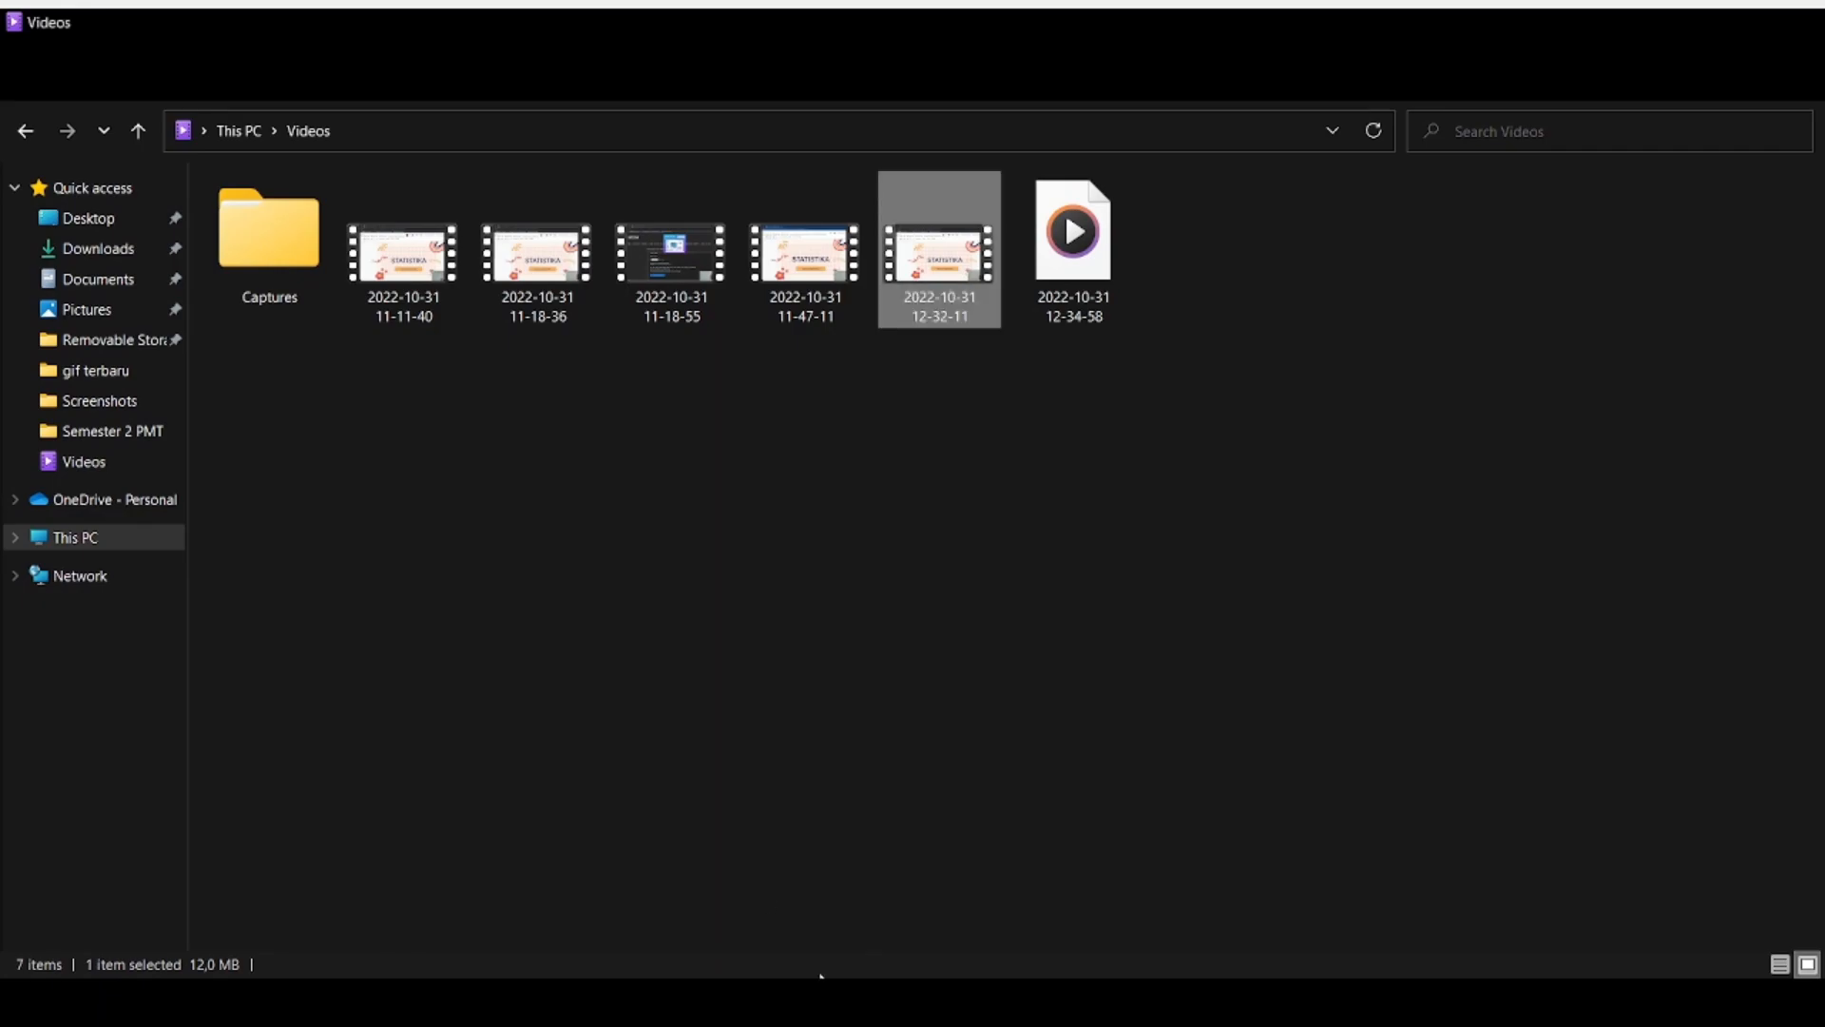
{"action": "left_click", "coordinate": [85, 248]}
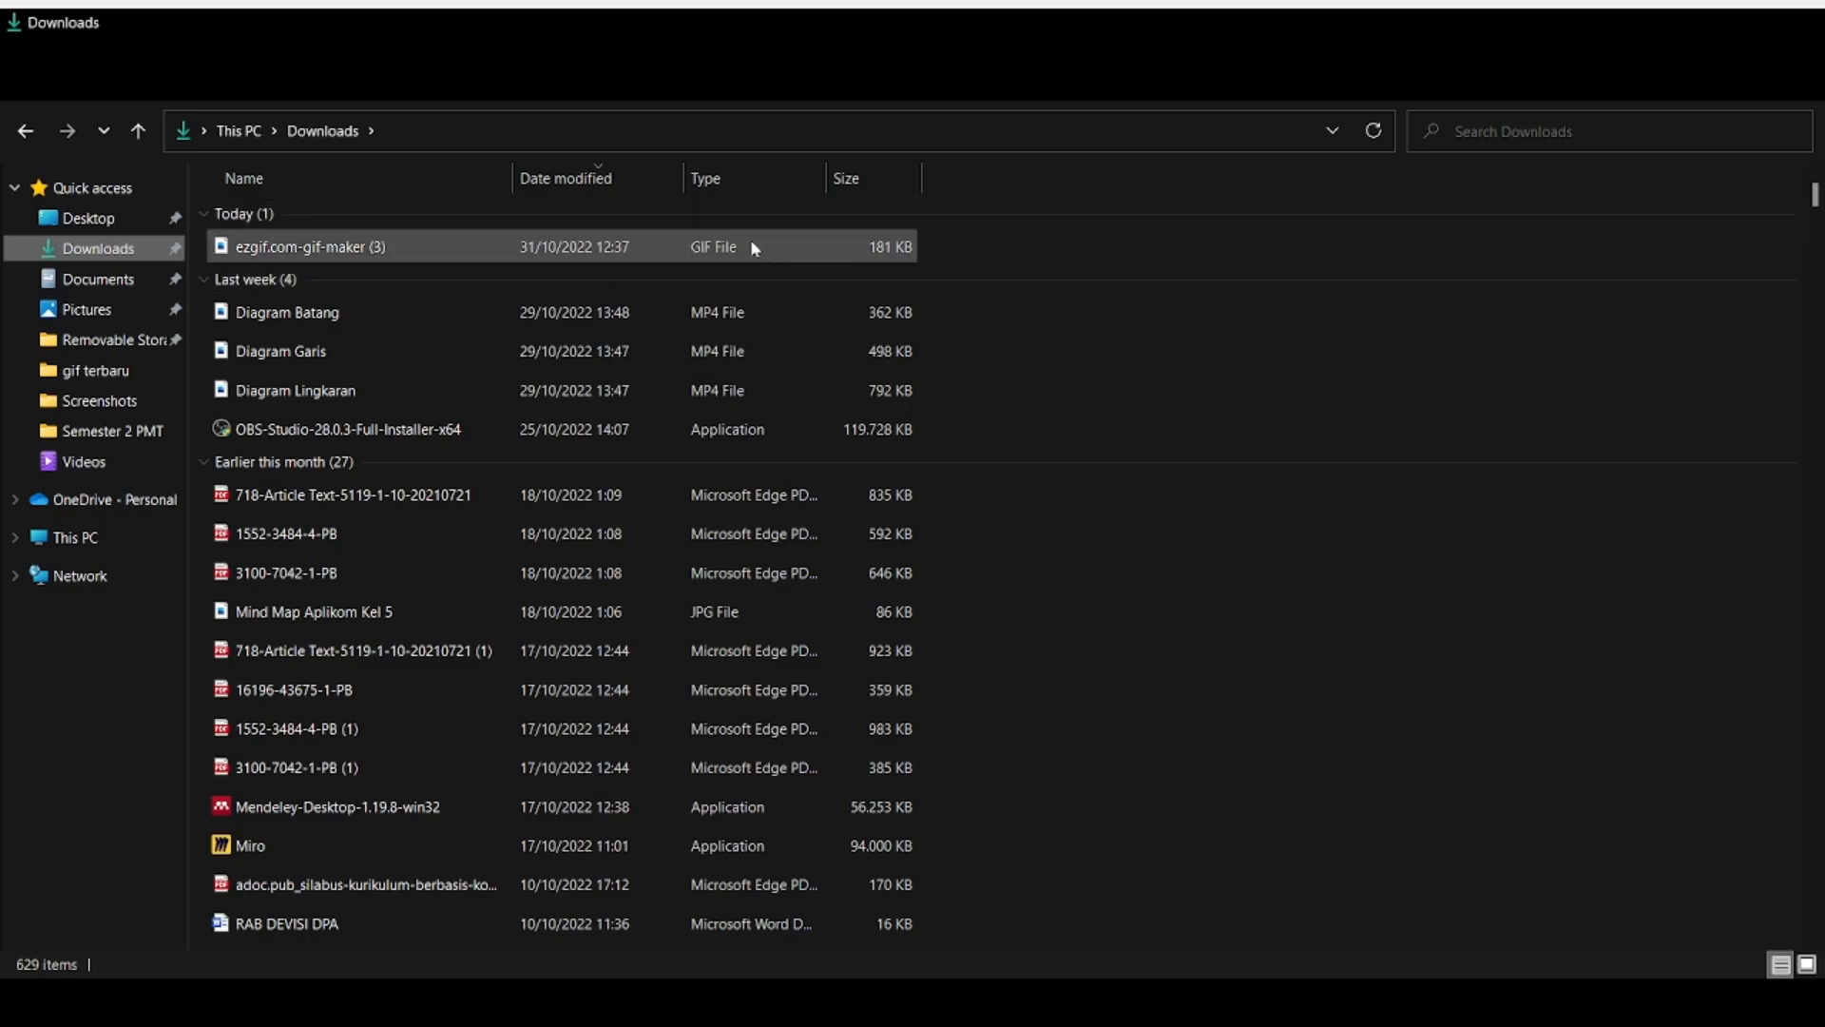
{"action": "left_click", "coordinate": [346, 249]}
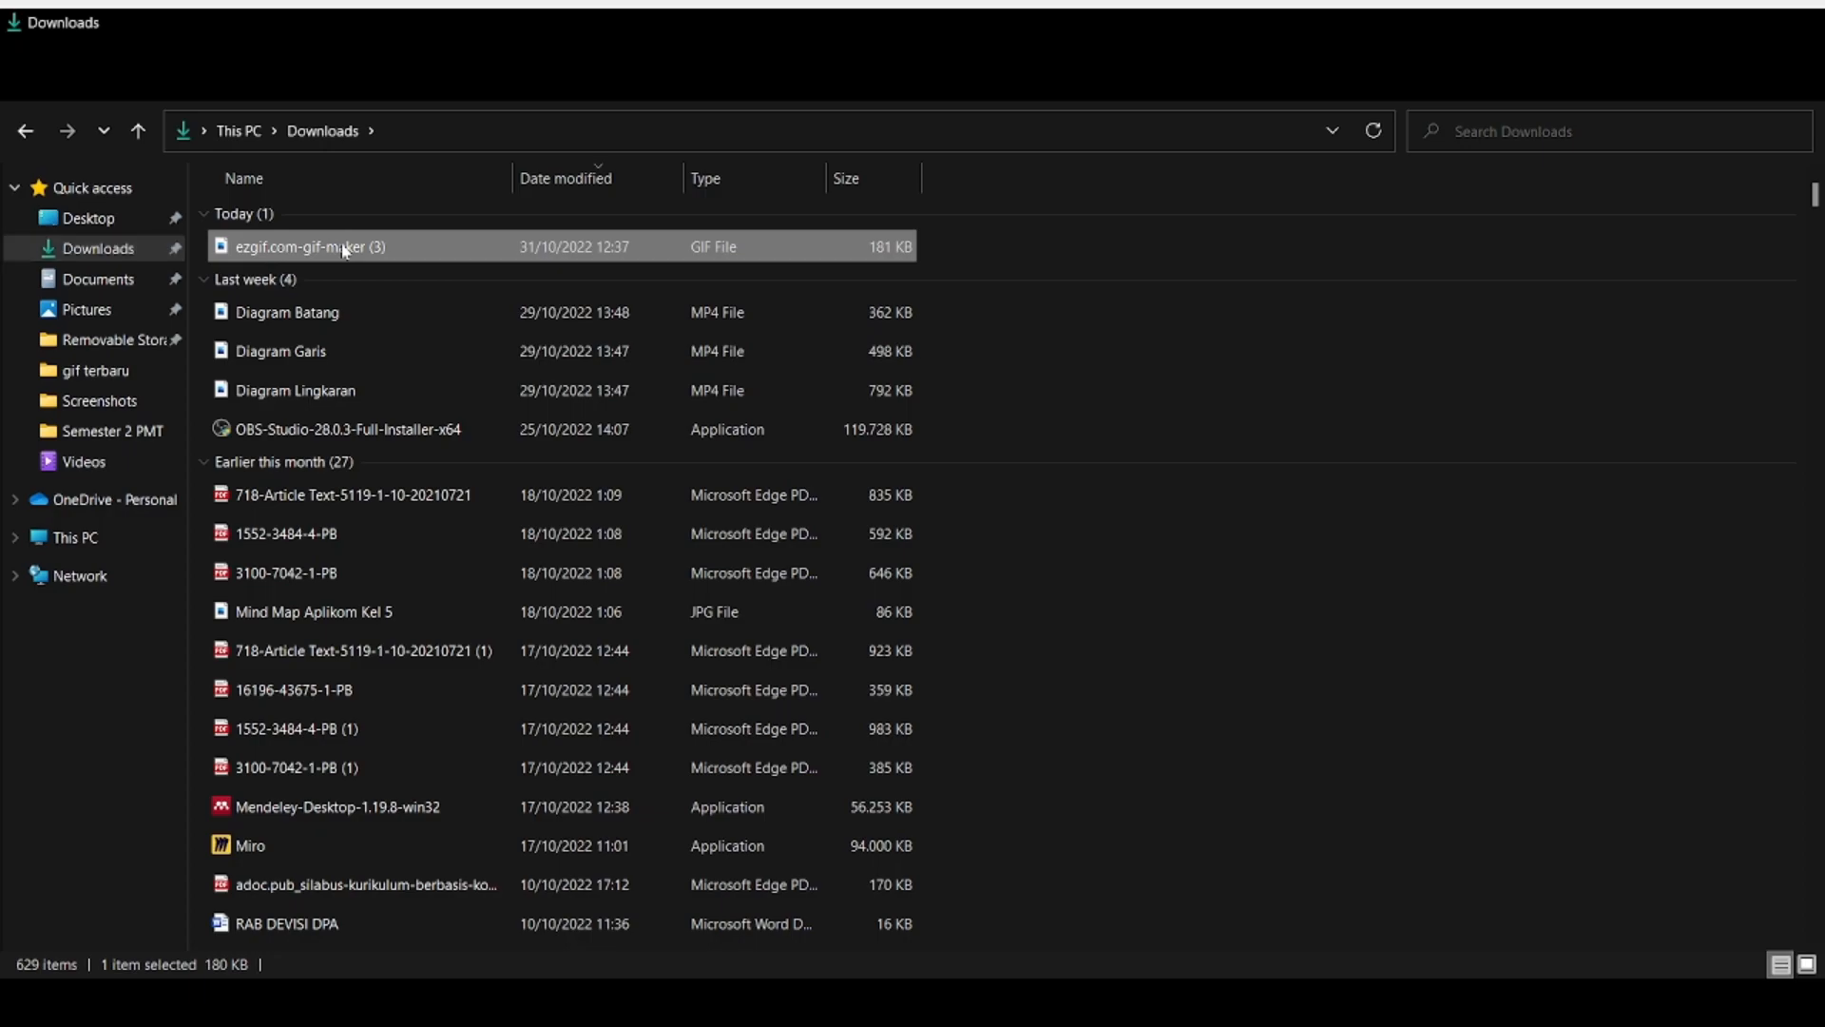
{"action": "left_click", "coordinate": [425, 284]}
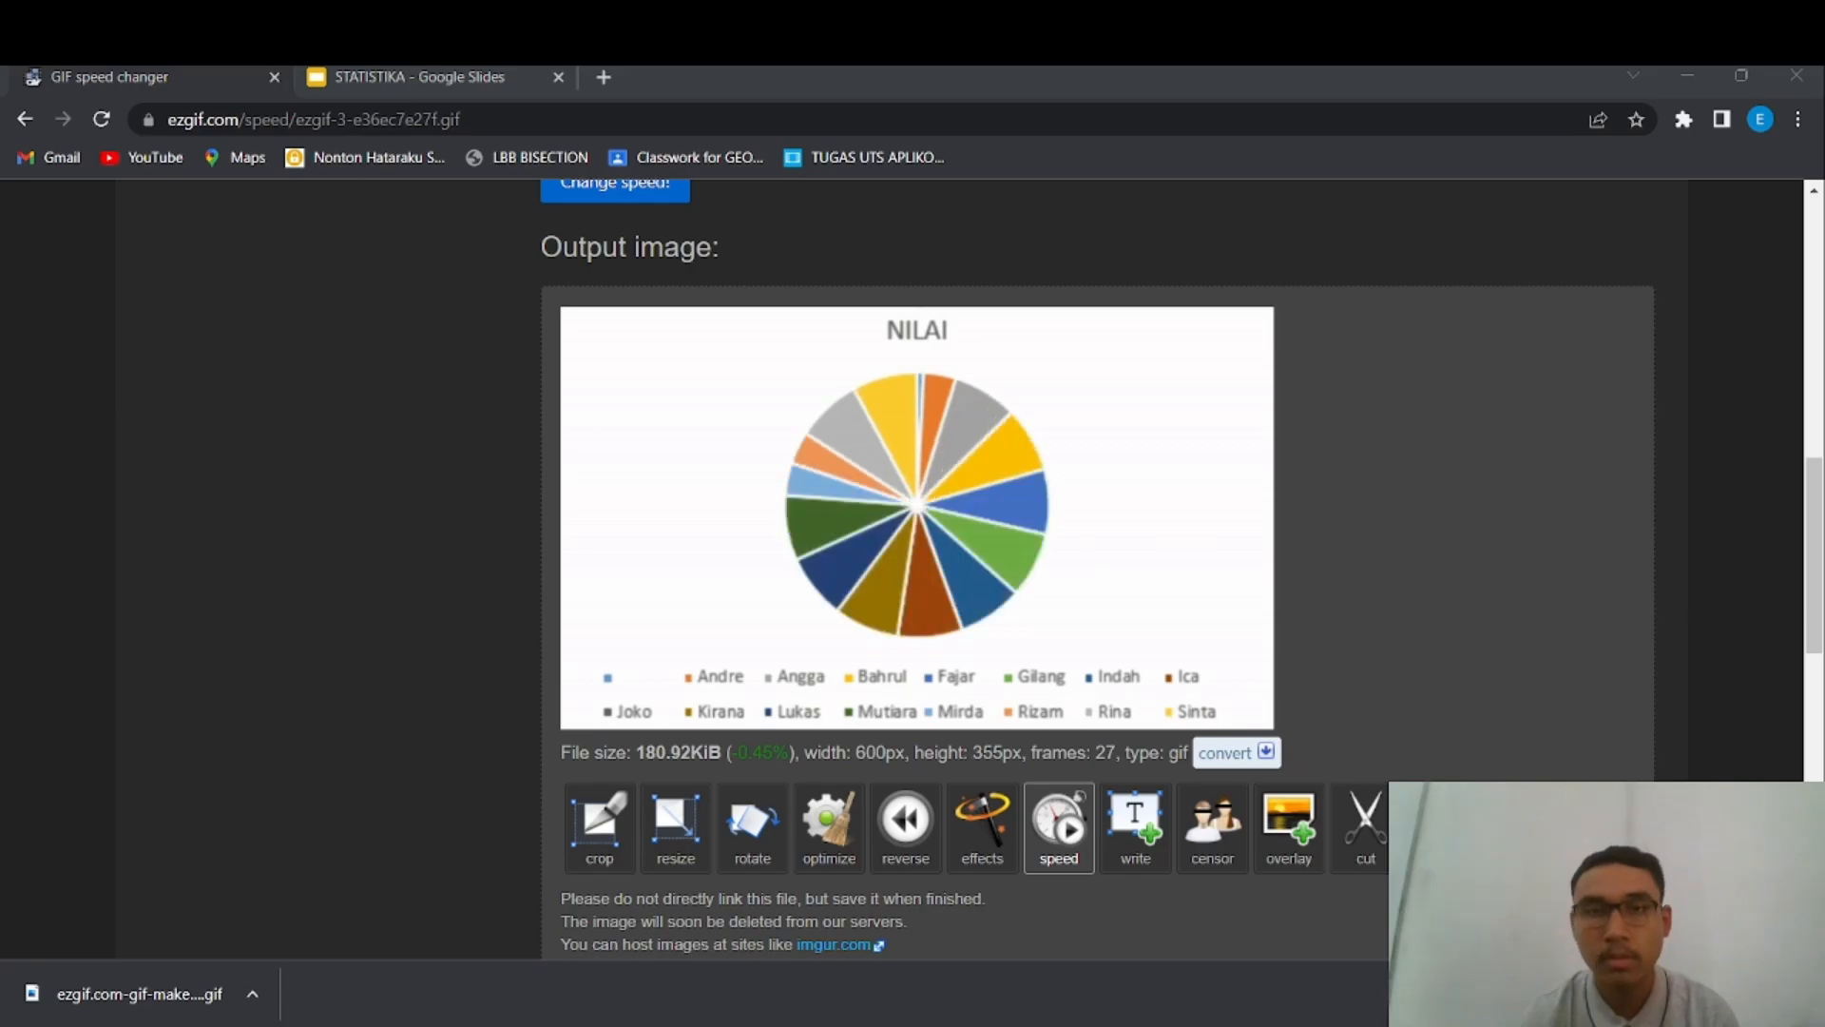
{"action": "left_click", "coordinate": [788, 573]}
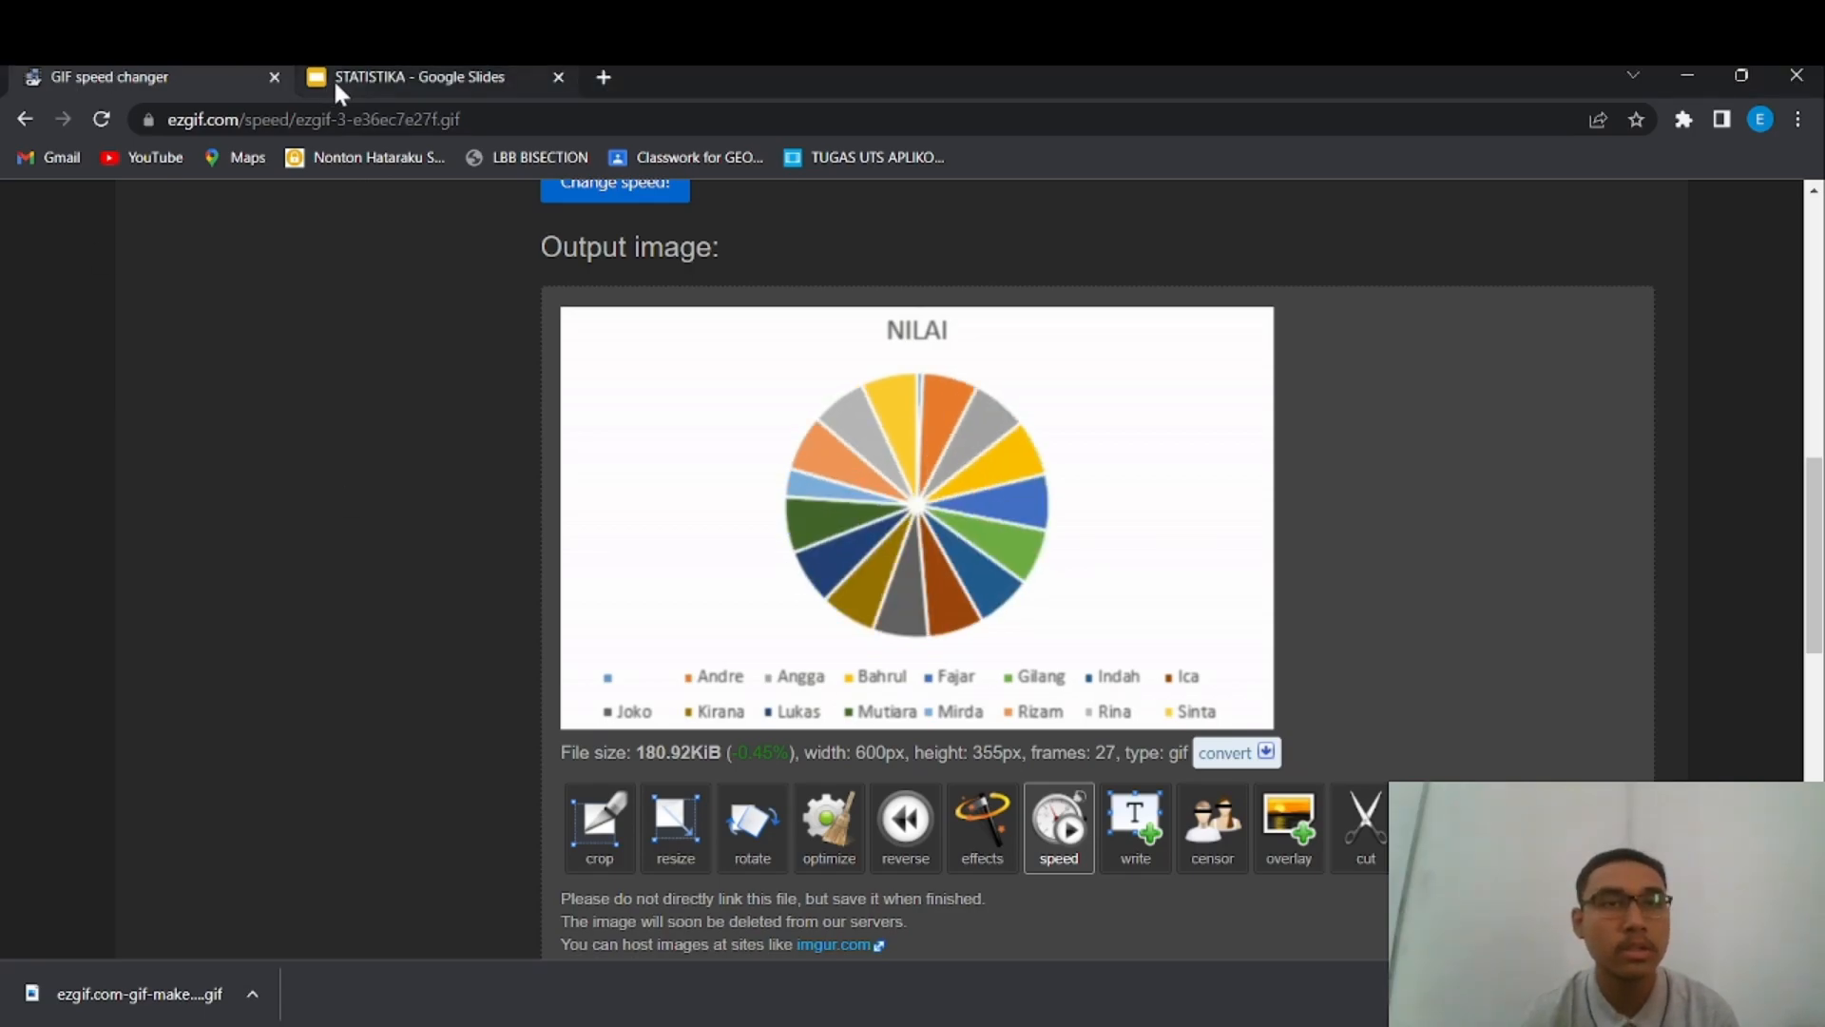
- Switch to the STATISTIKA presentation and delete the old pie chart from slide 5, DIAGRAM LINGKARAN
{"action": "left_click", "coordinate": [332, 80]}
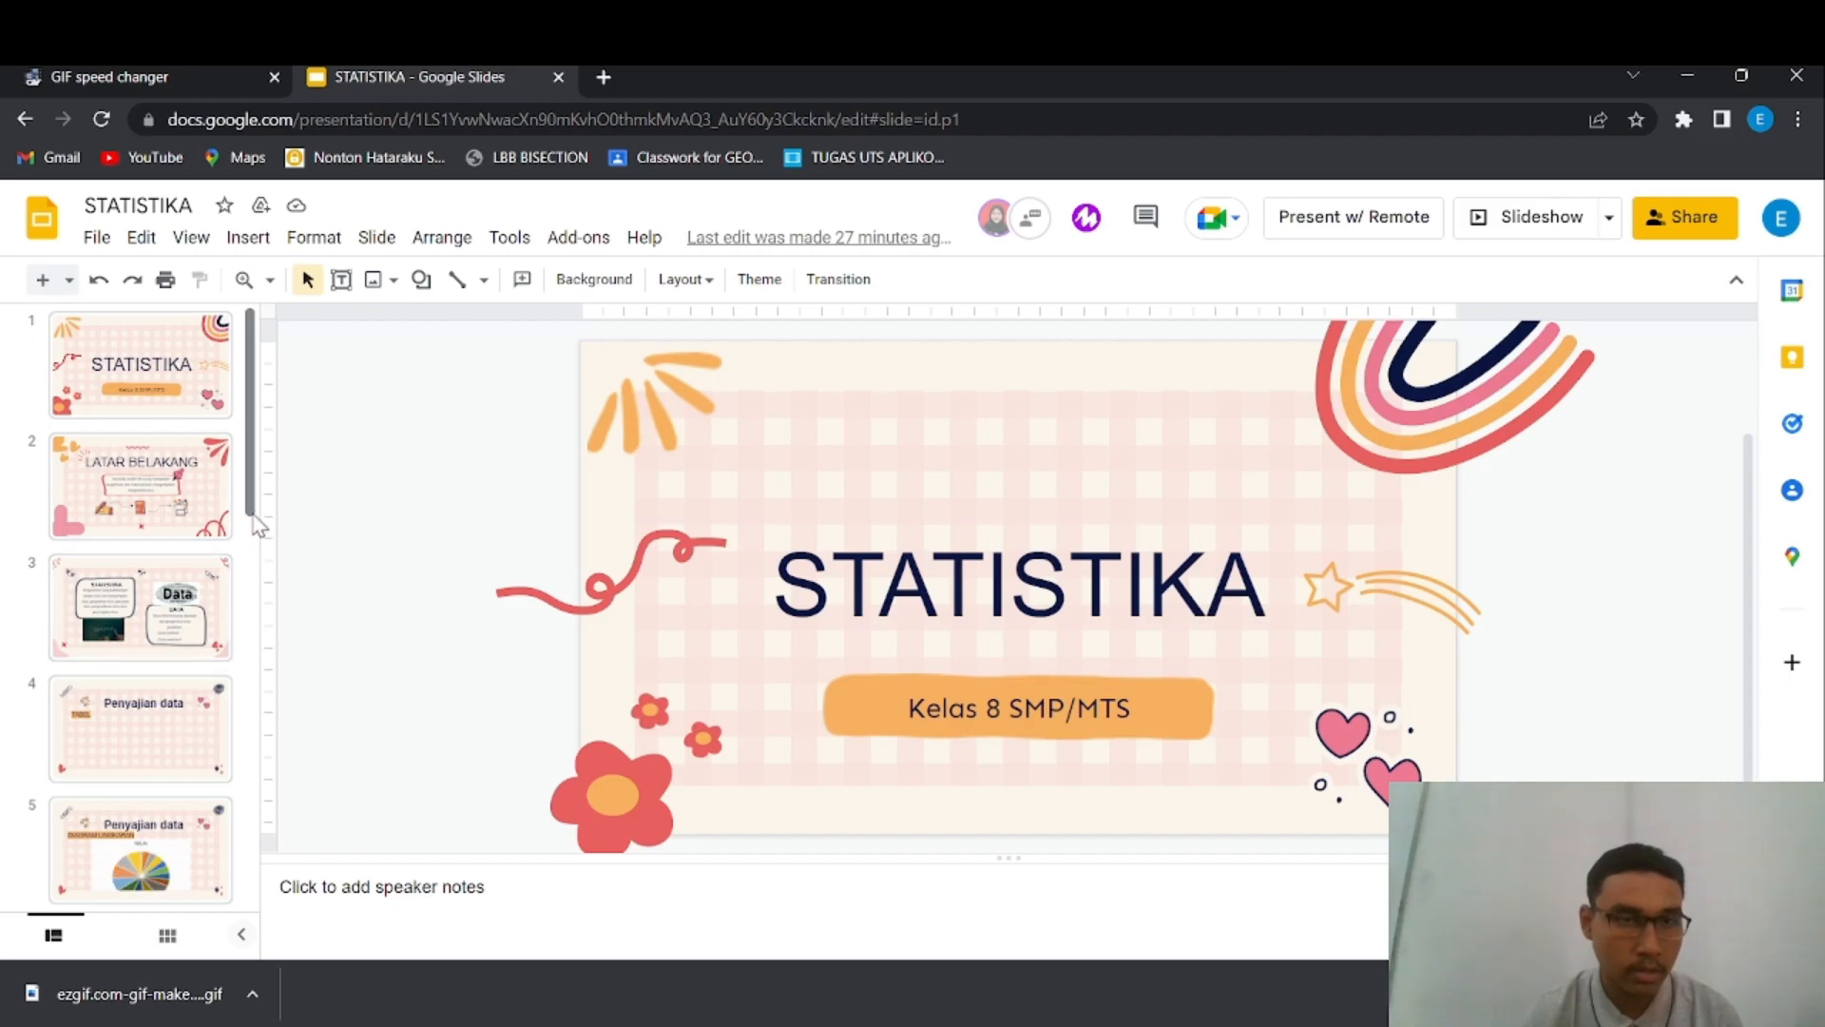
{"action": "scroll", "coordinate": [180, 665], "scroll_direction": "down", "scroll_amount": 1}
{"action": "left_click", "coordinate": [175, 772]}
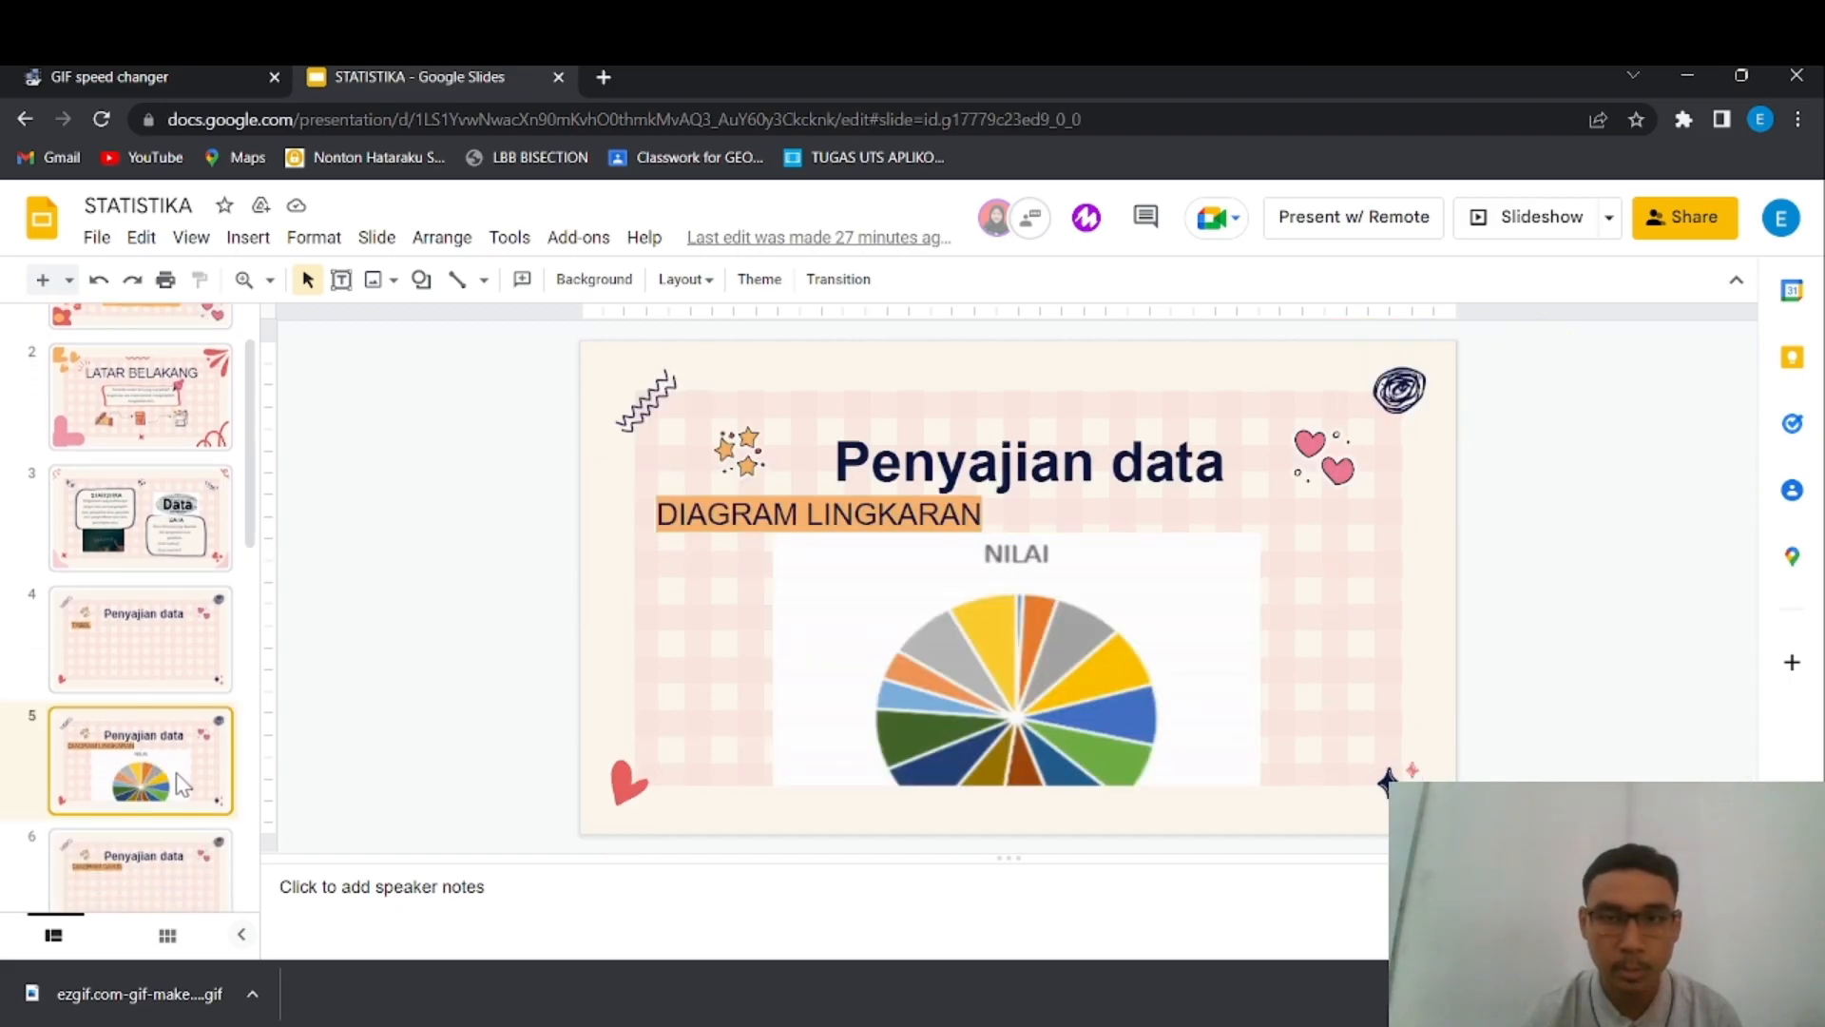
{"action": "left_click", "coordinate": [865, 653]}
{"action": "key", "text": "Delete"}
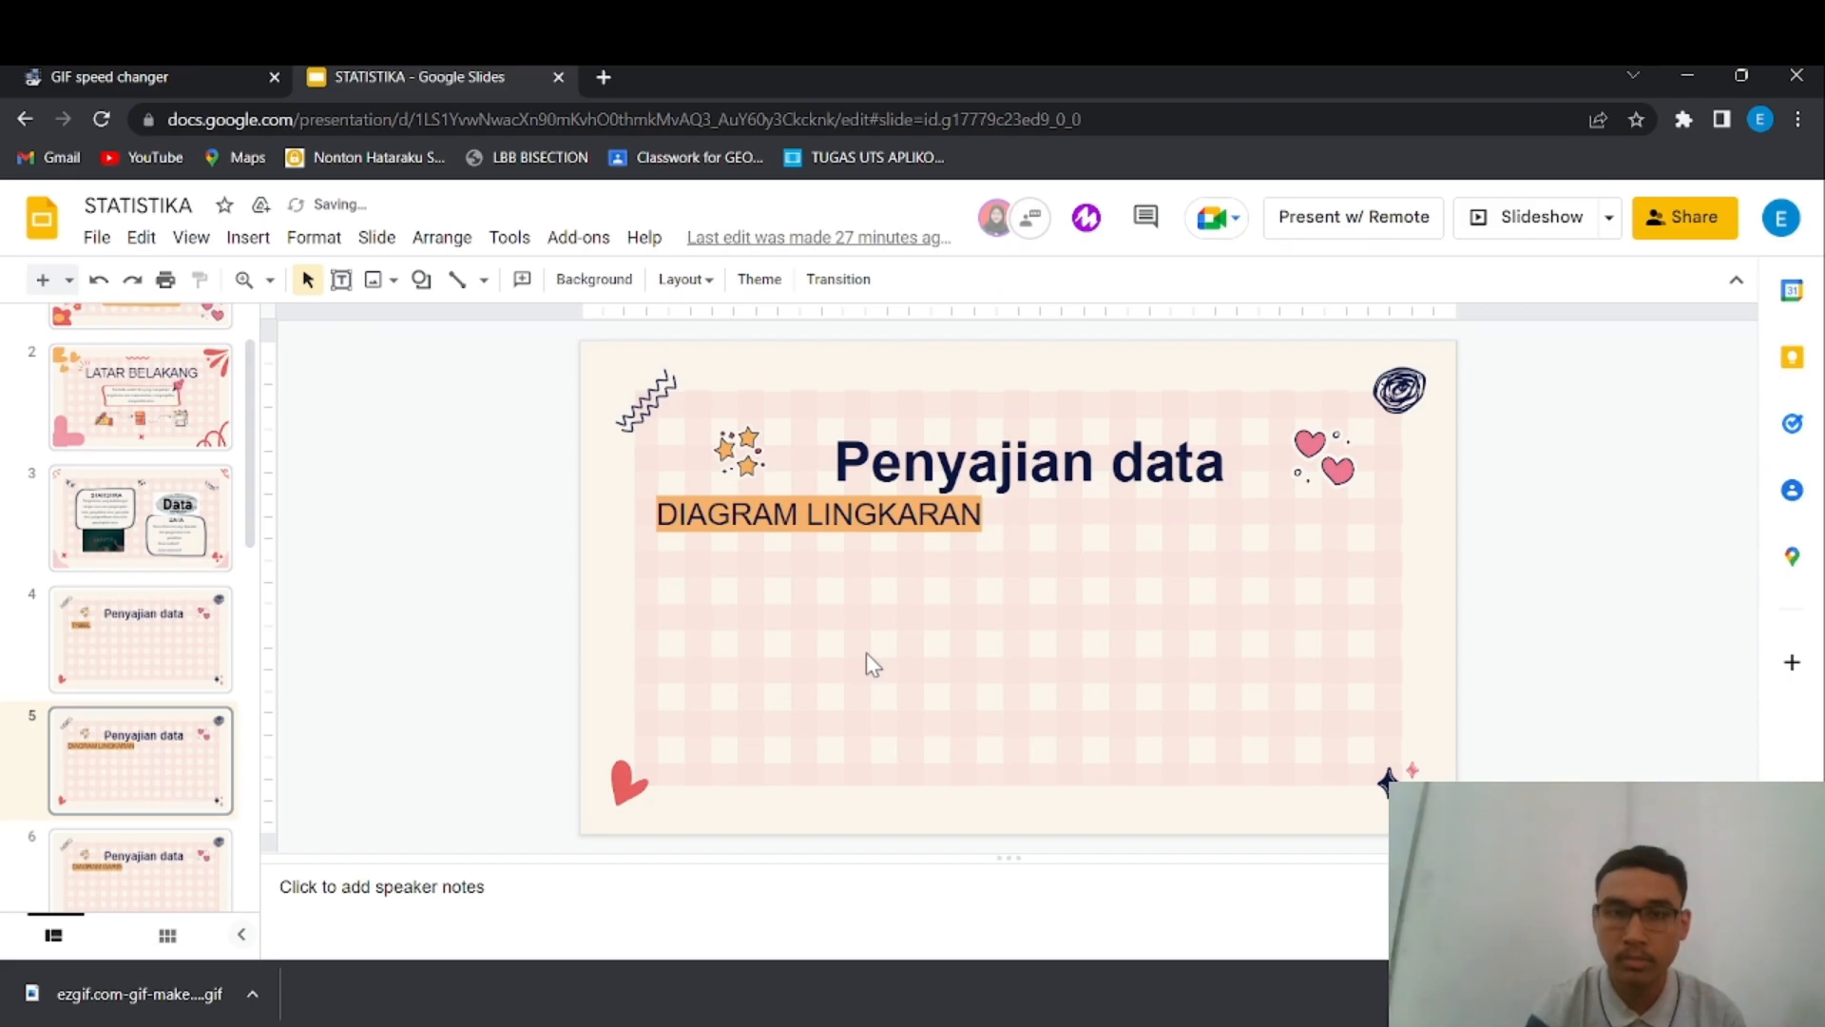
- Paste the copied pie chart GIF onto slide 5, enlarge it and position it in the lower middle of the slide
{"action": "left_click", "coordinate": [970, 597]}
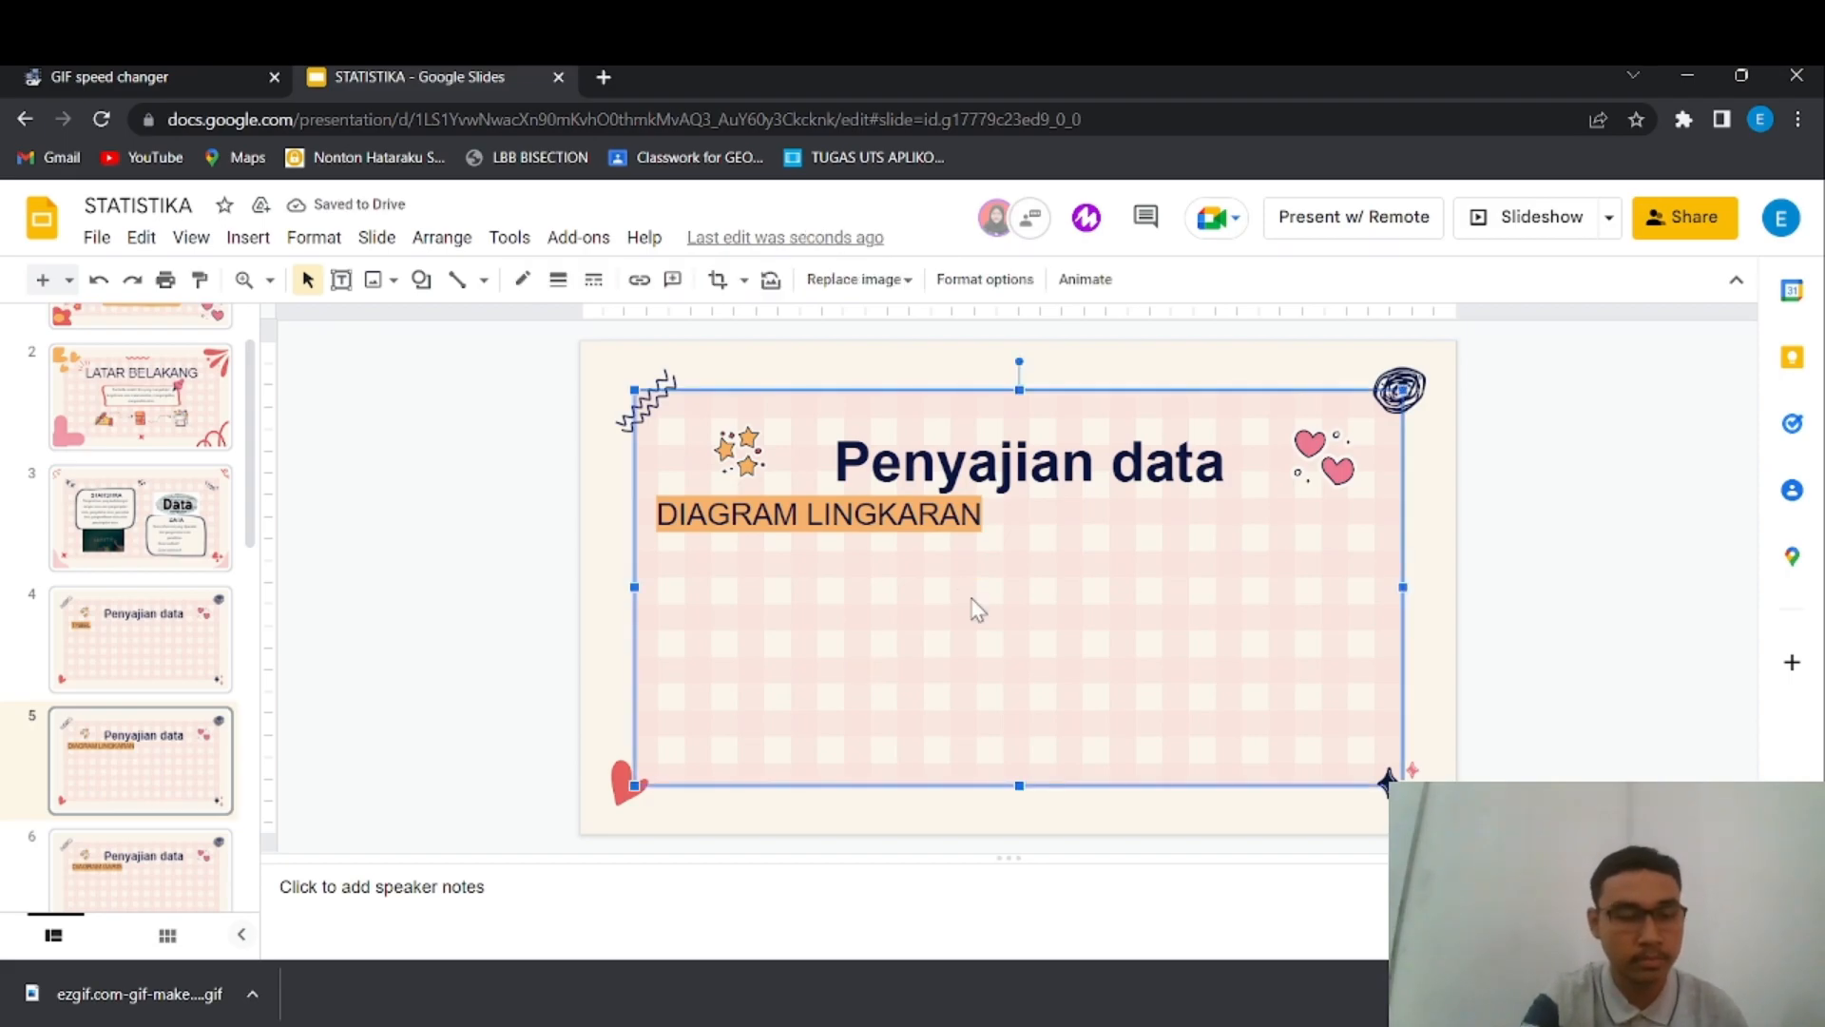
{"action": "key", "text": "ctrl+v"}
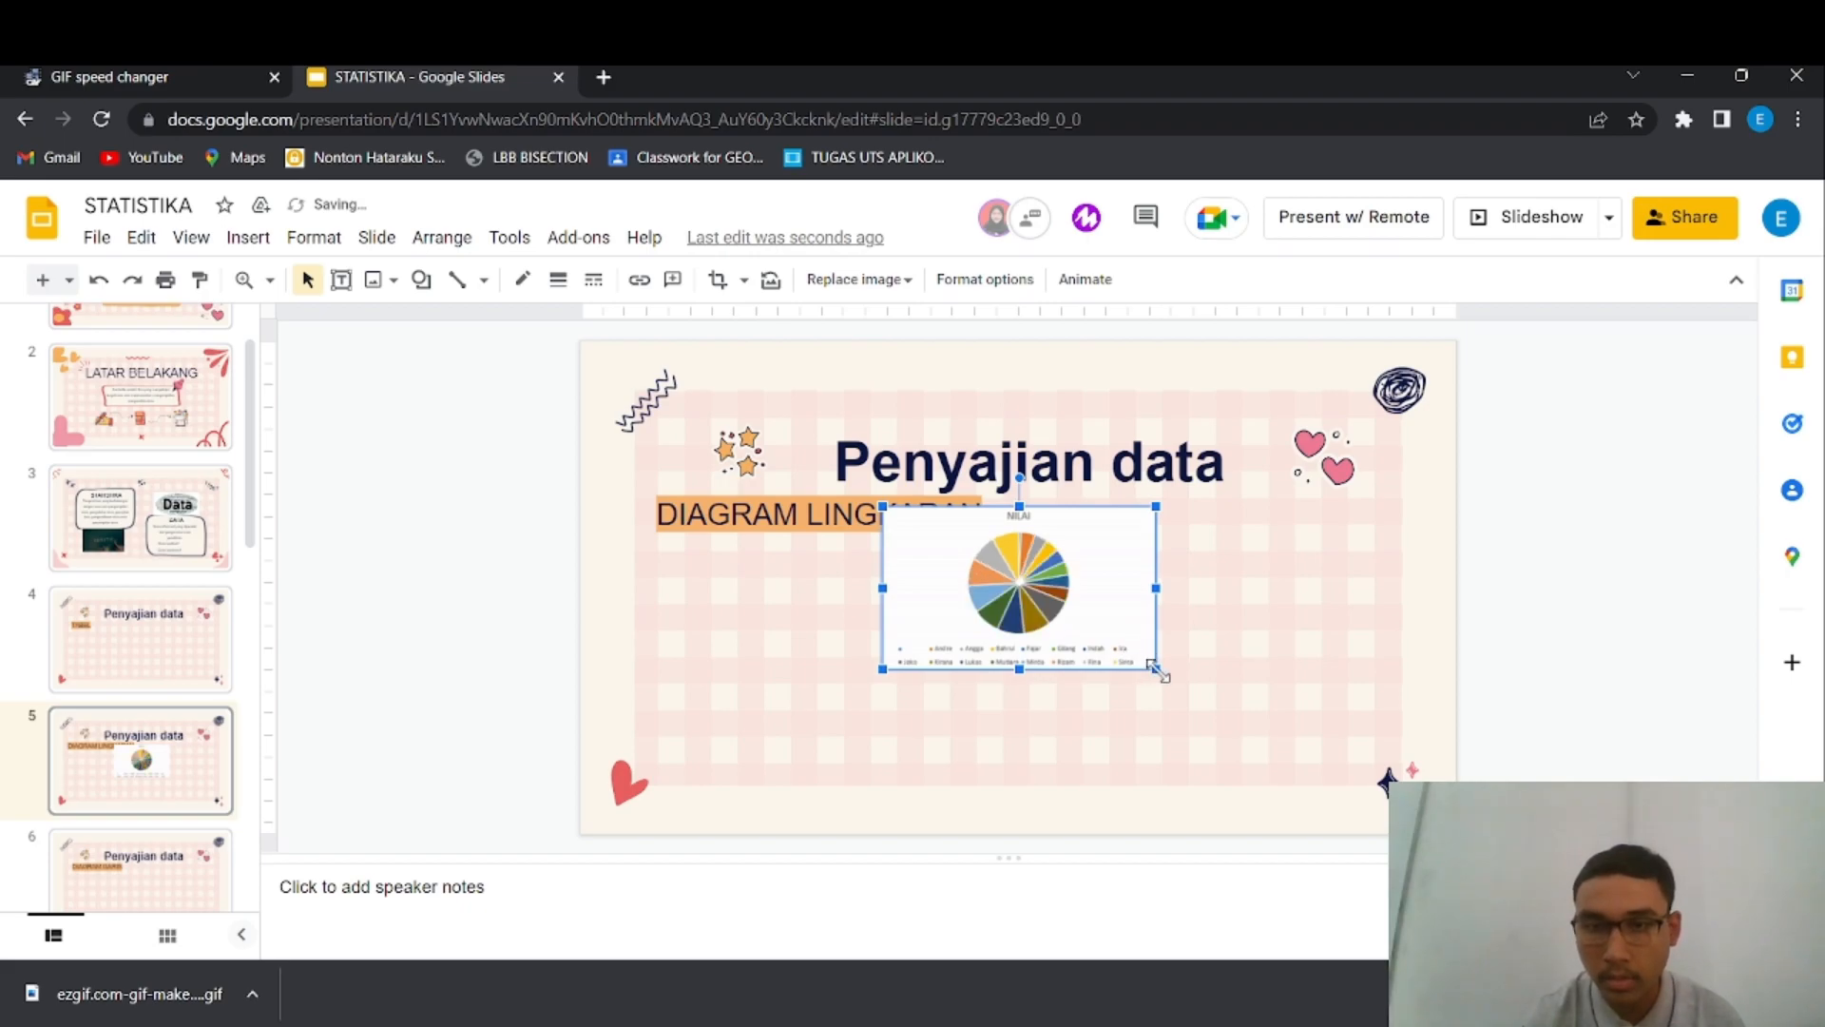
{"action": "left_click_drag", "start_coordinate": [1156, 669], "coordinate": [1322, 767]}
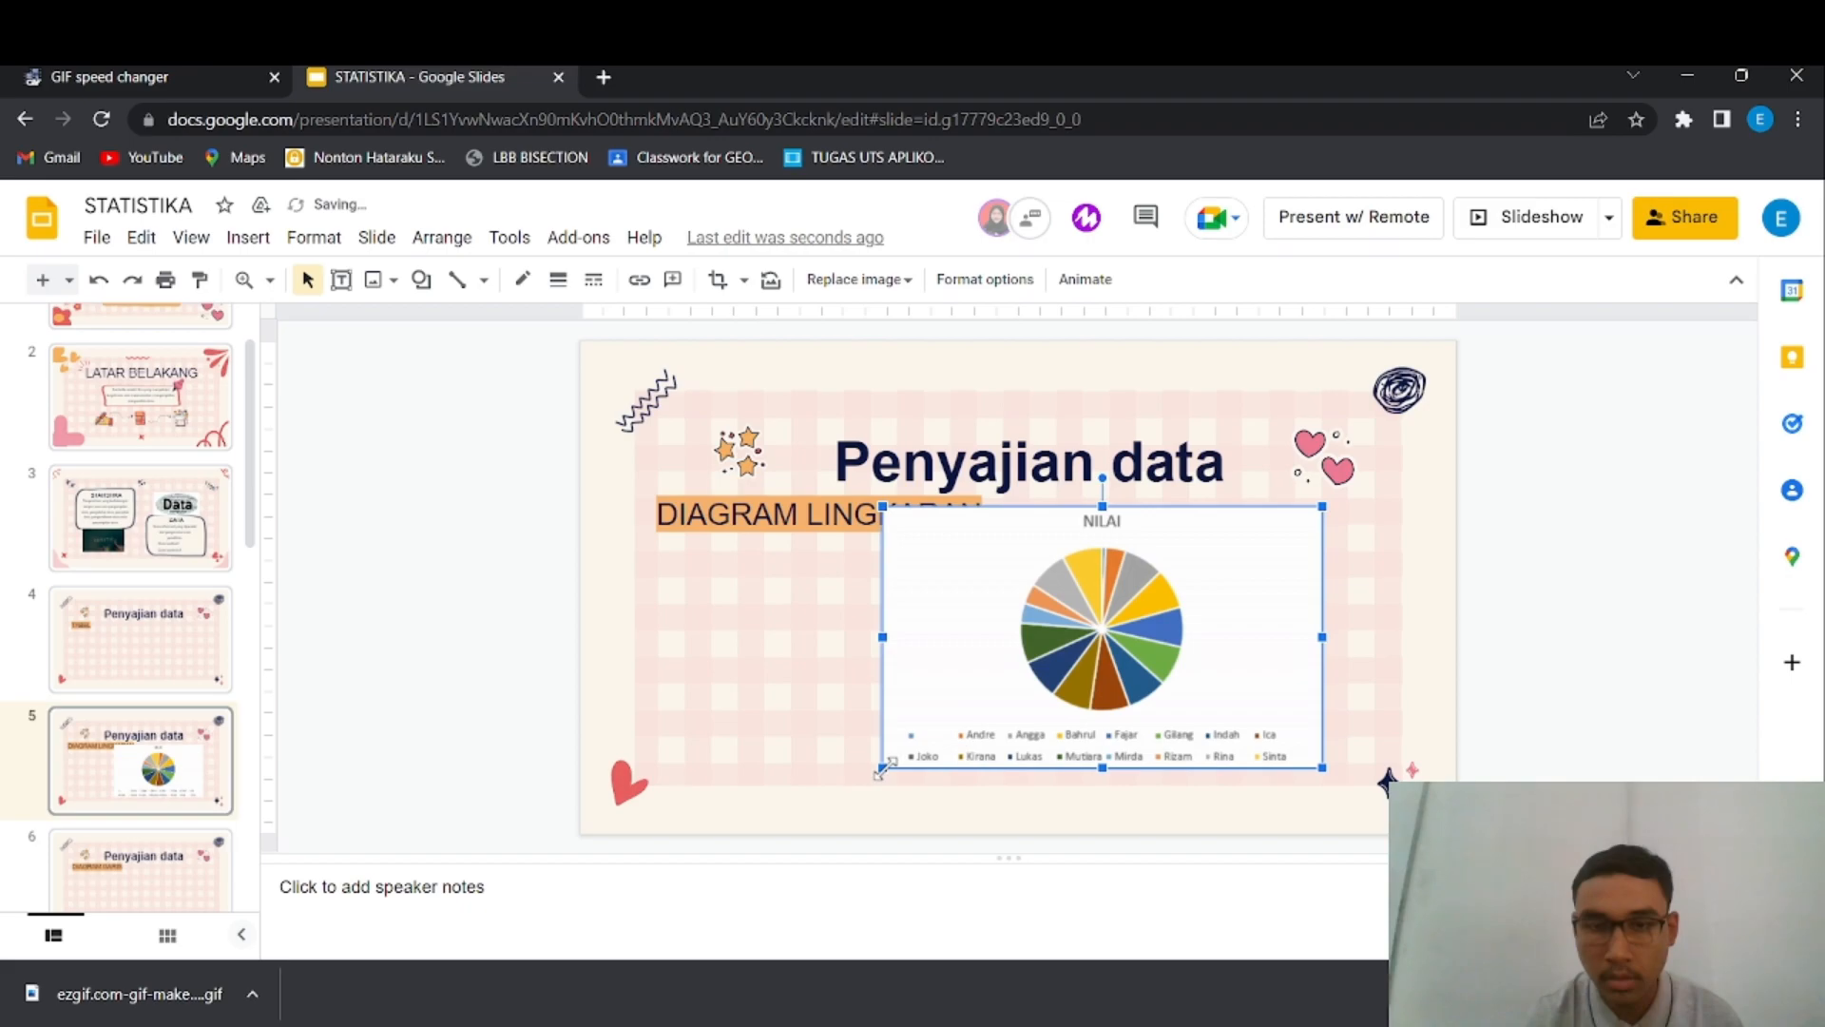
{"action": "left_click_drag", "start_coordinate": [883, 768], "coordinate": [852, 786]}
{"action": "left_click_drag", "start_coordinate": [1003, 646], "coordinate": [969, 653]}
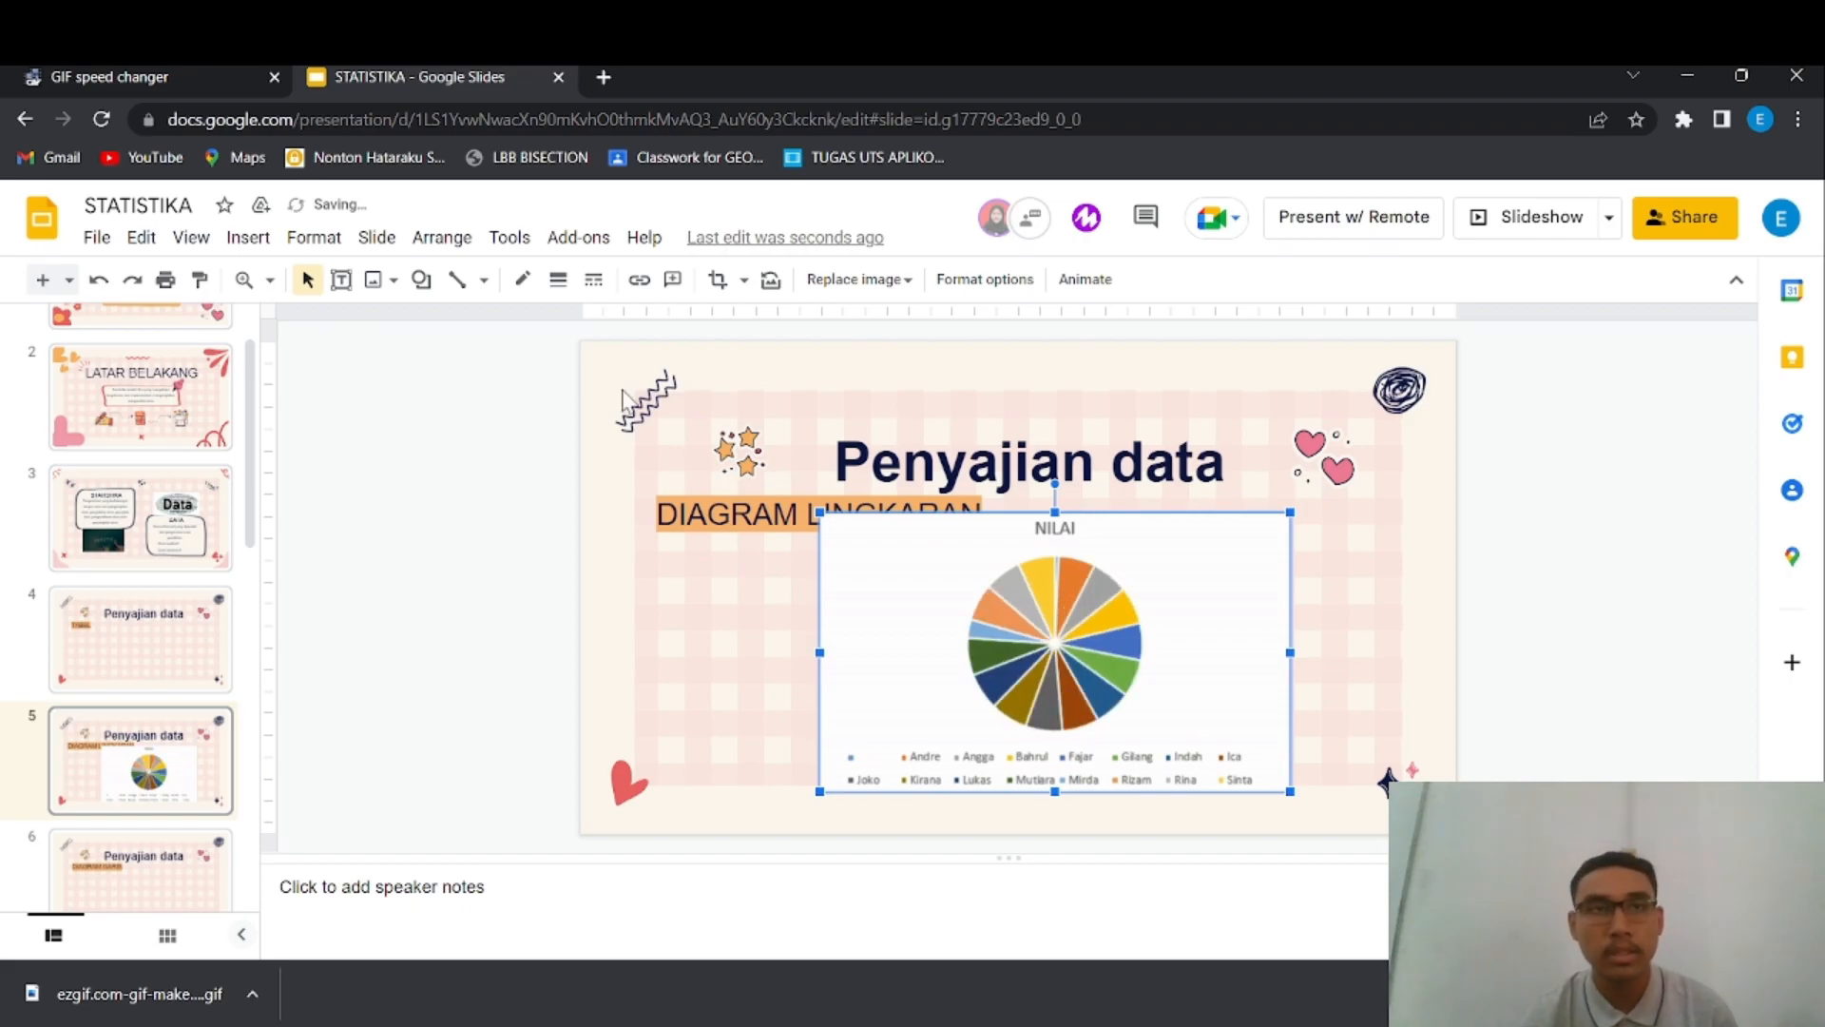
- Return to ezgif and upload the five spreadsheet screenshots to its Animated GIF Maker
{"action": "left_click", "coordinate": [167, 77]}
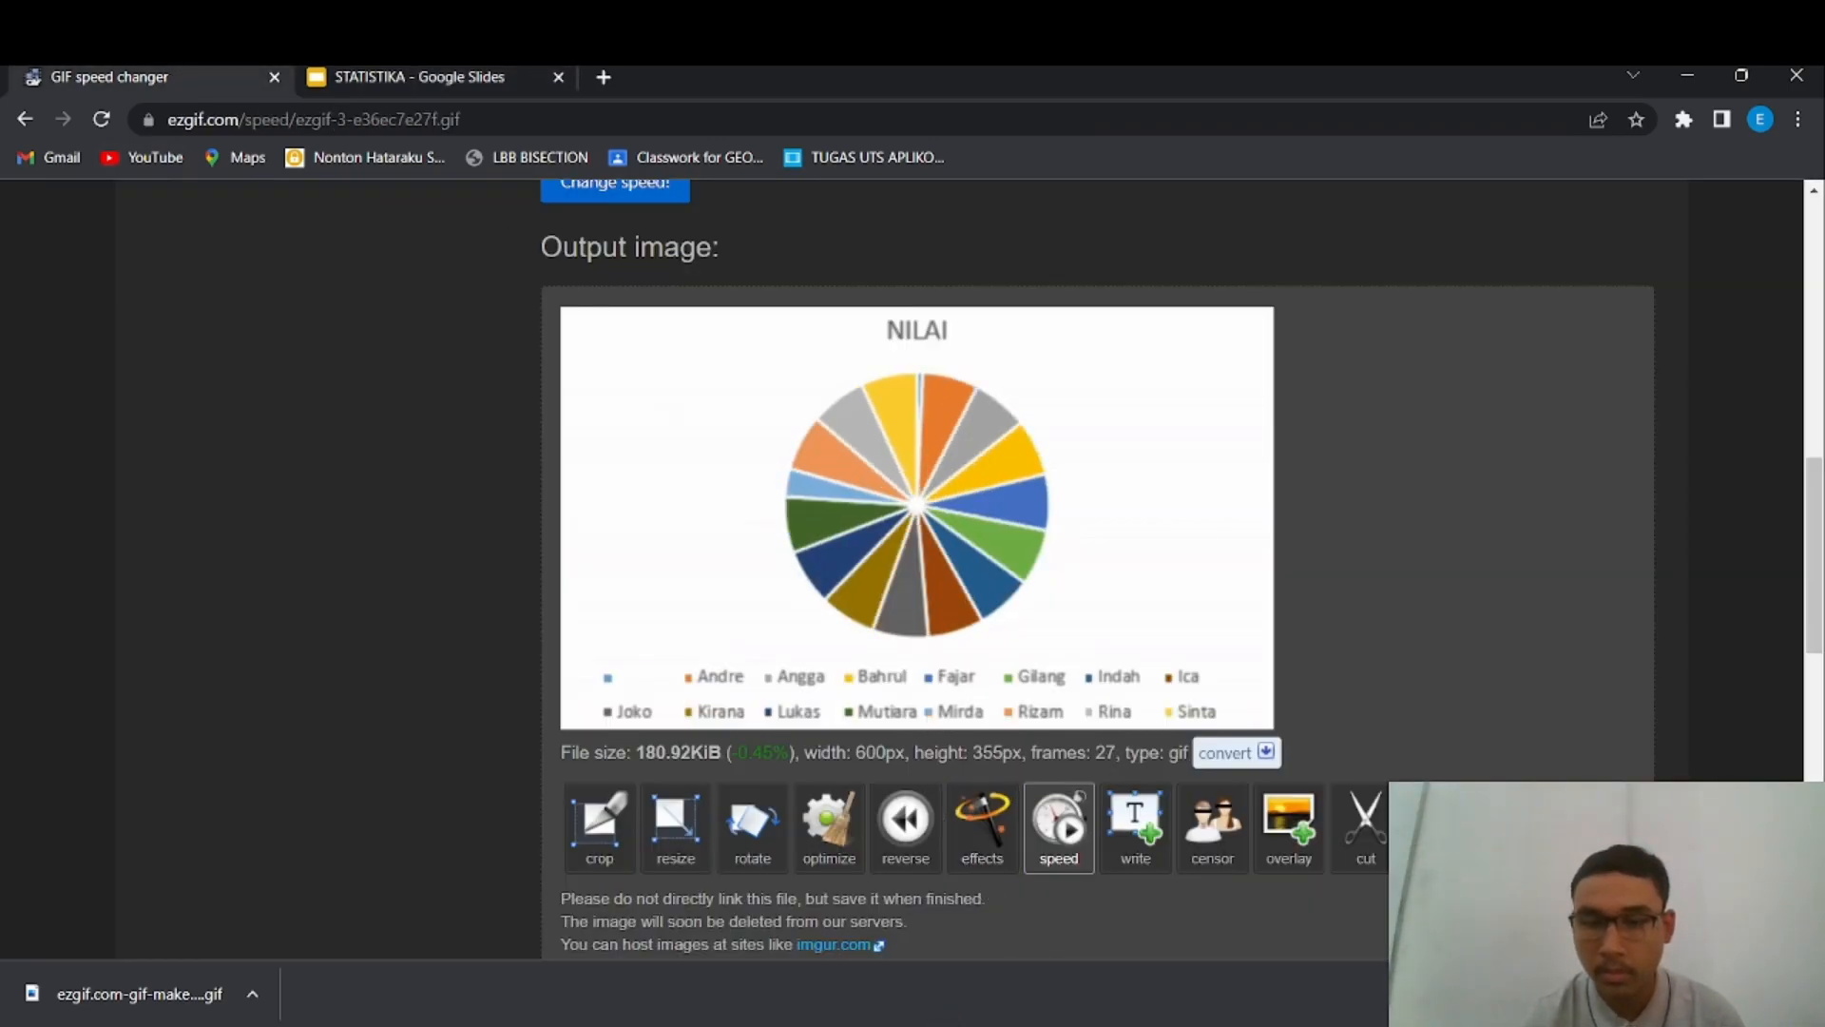
{"action": "left_click", "coordinate": [934, 1025]}
{"action": "left_click", "coordinate": [933, 1024]}
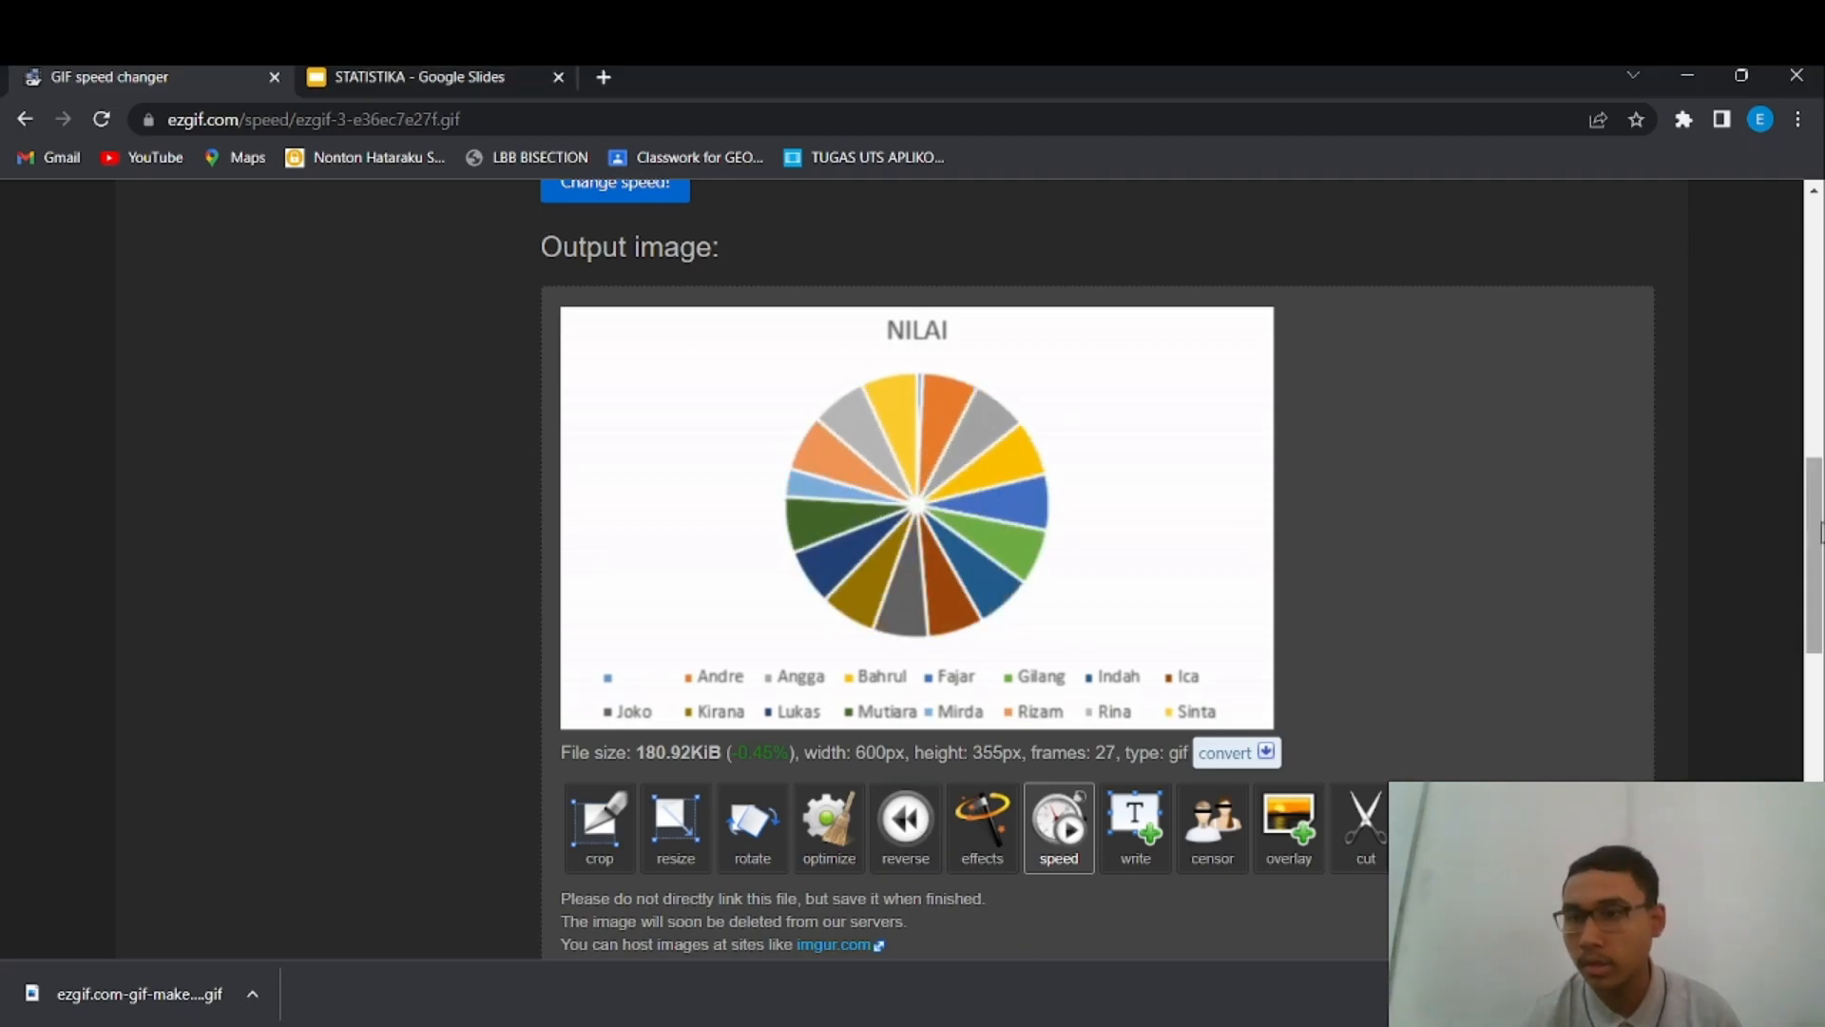
{"action": "left_click_drag", "start_coordinate": [1814, 532], "coordinate": [1806, 293]}
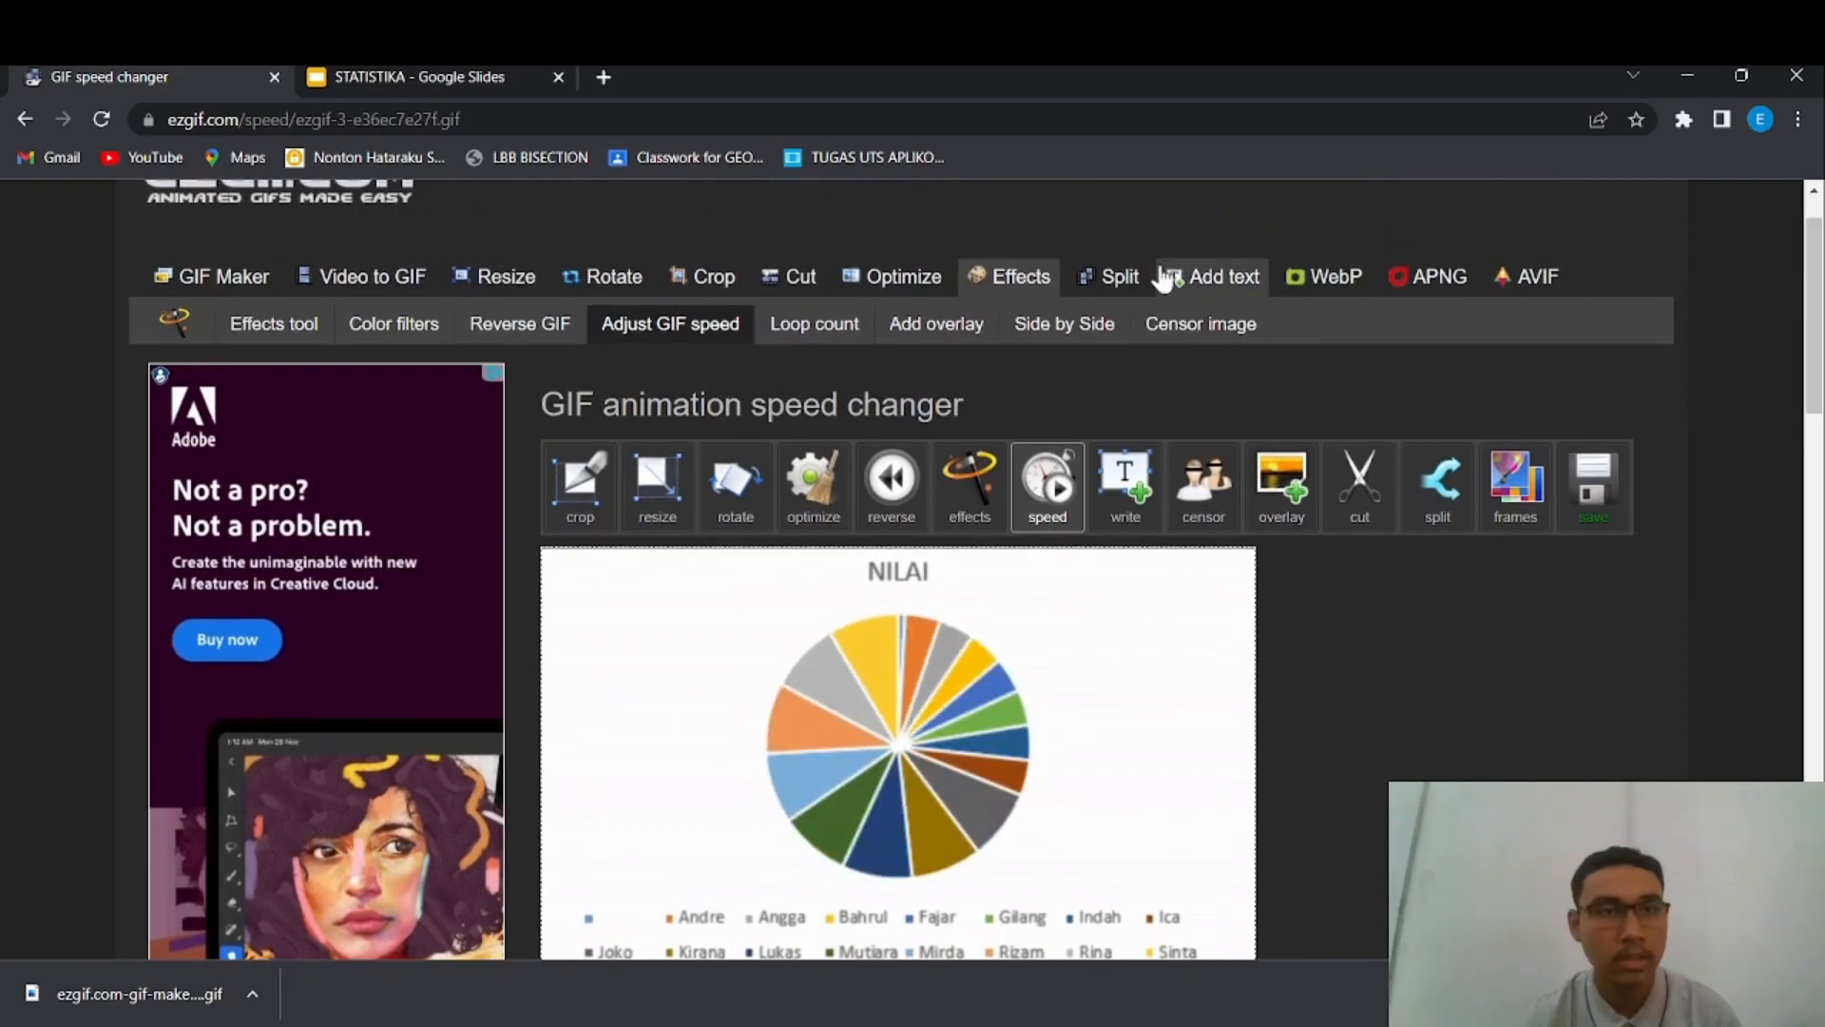
{"action": "left_click", "coordinate": [230, 278]}
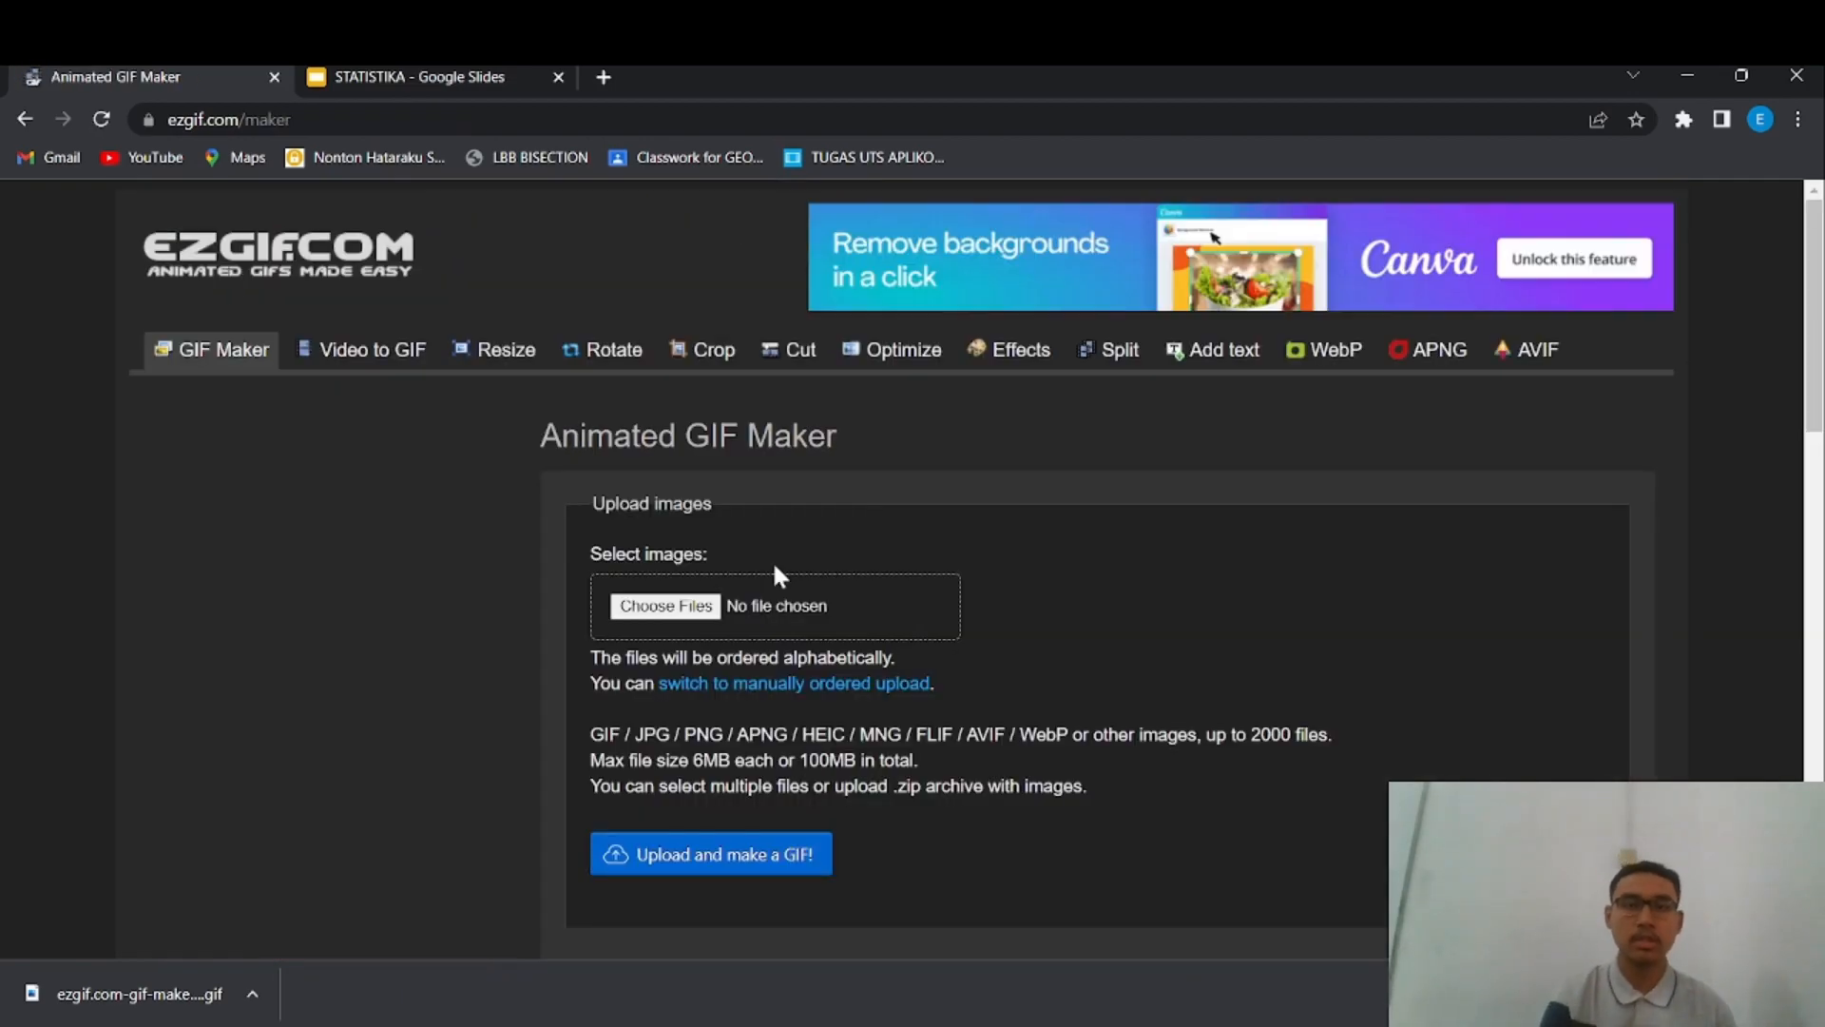
{"action": "left_click", "coordinate": [708, 609]}
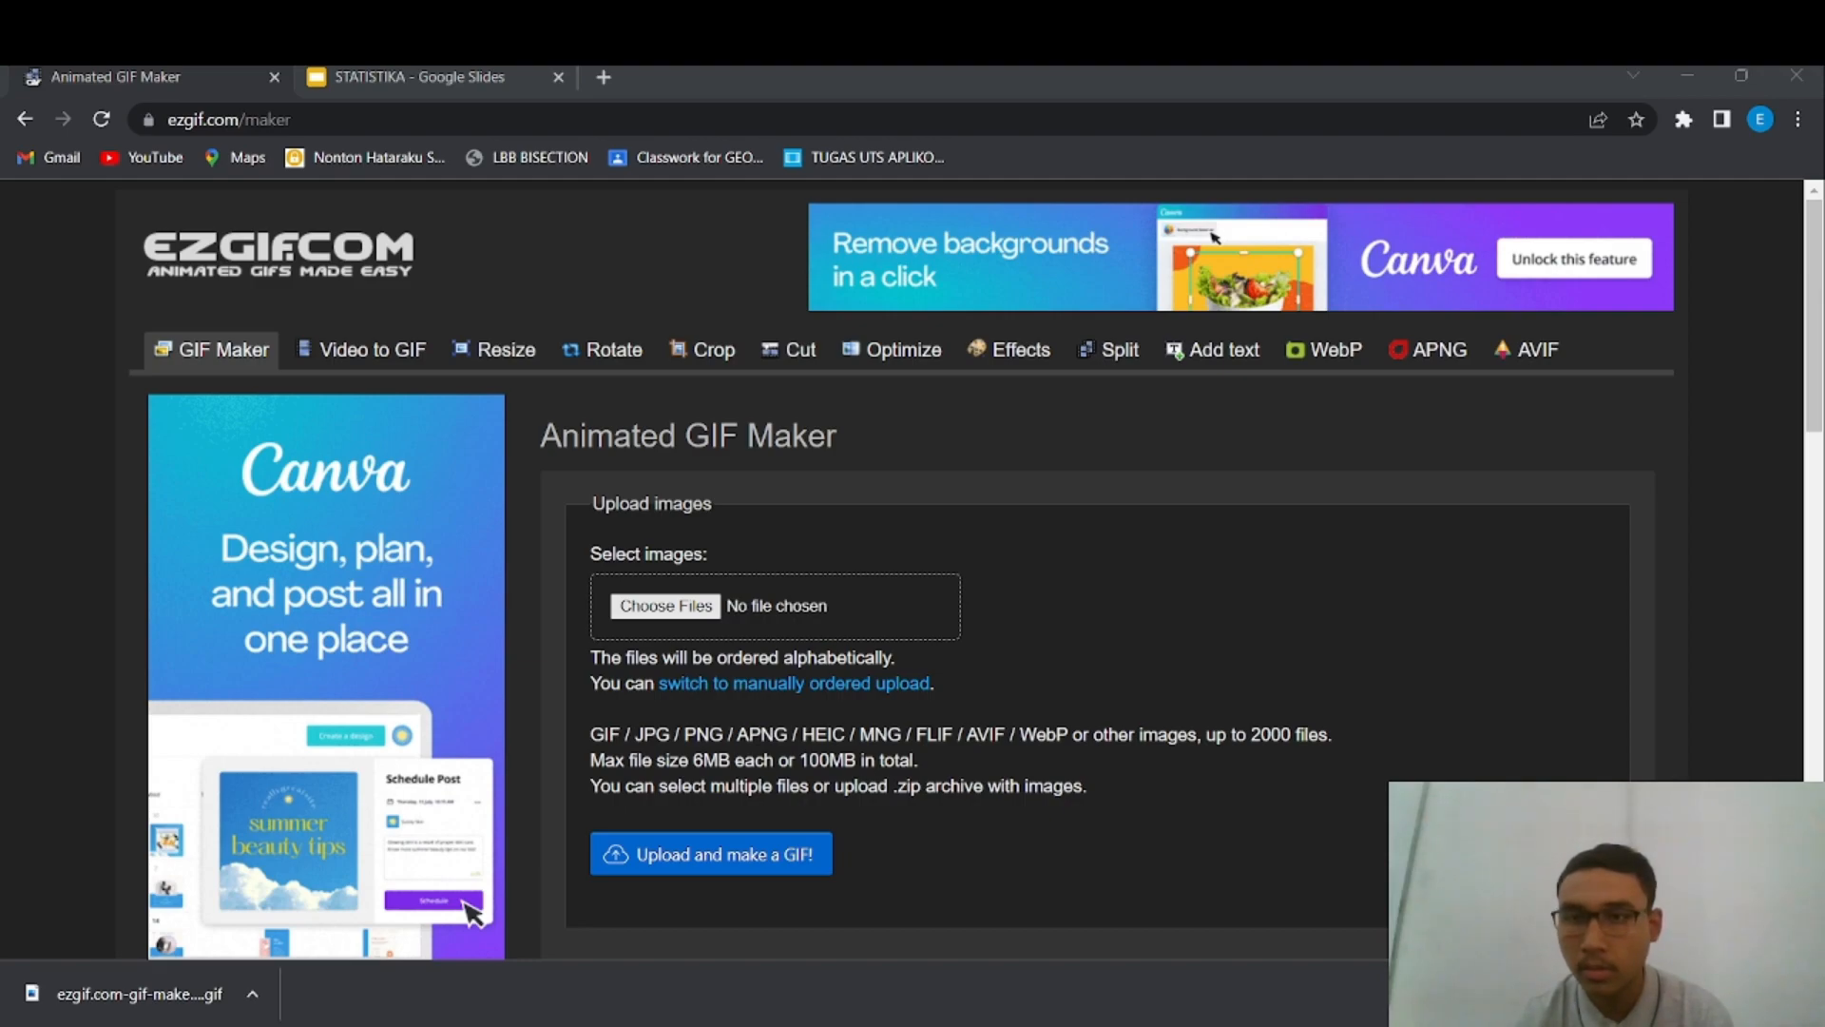
{"action": "left_click", "coordinate": [1567, 735]}
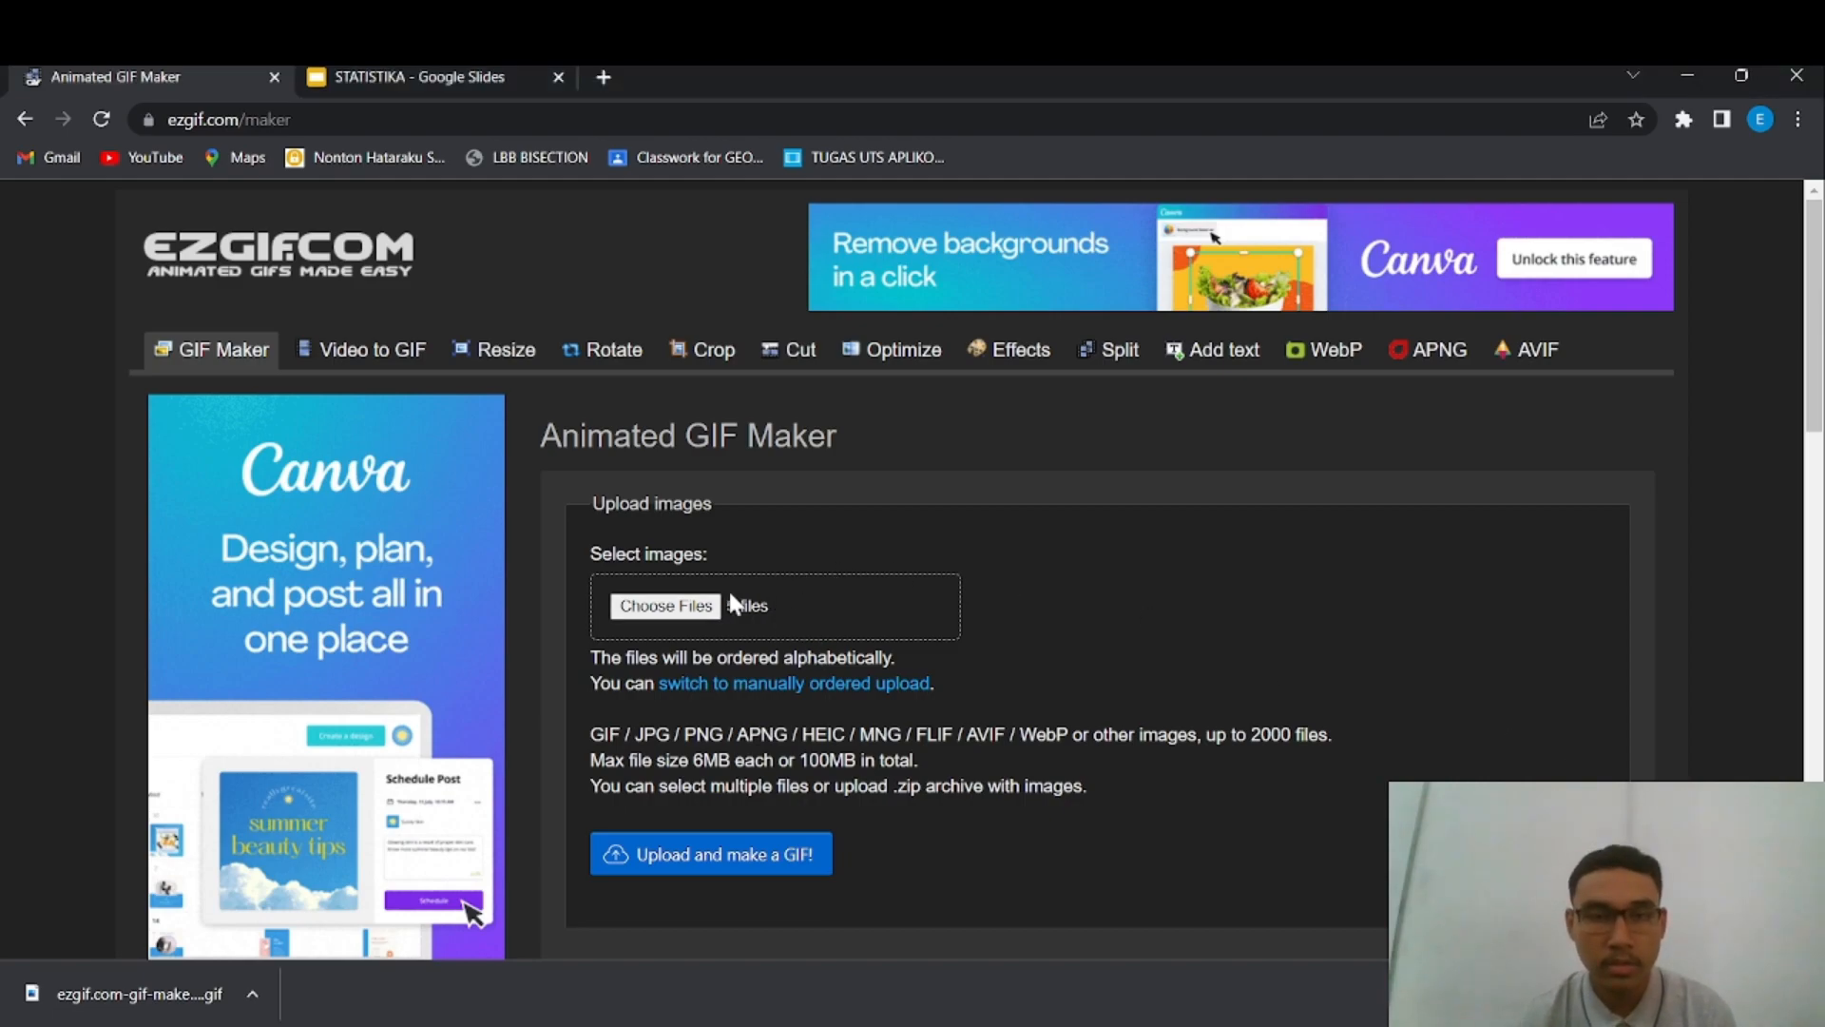
{"action": "left_click", "coordinate": [711, 875]}
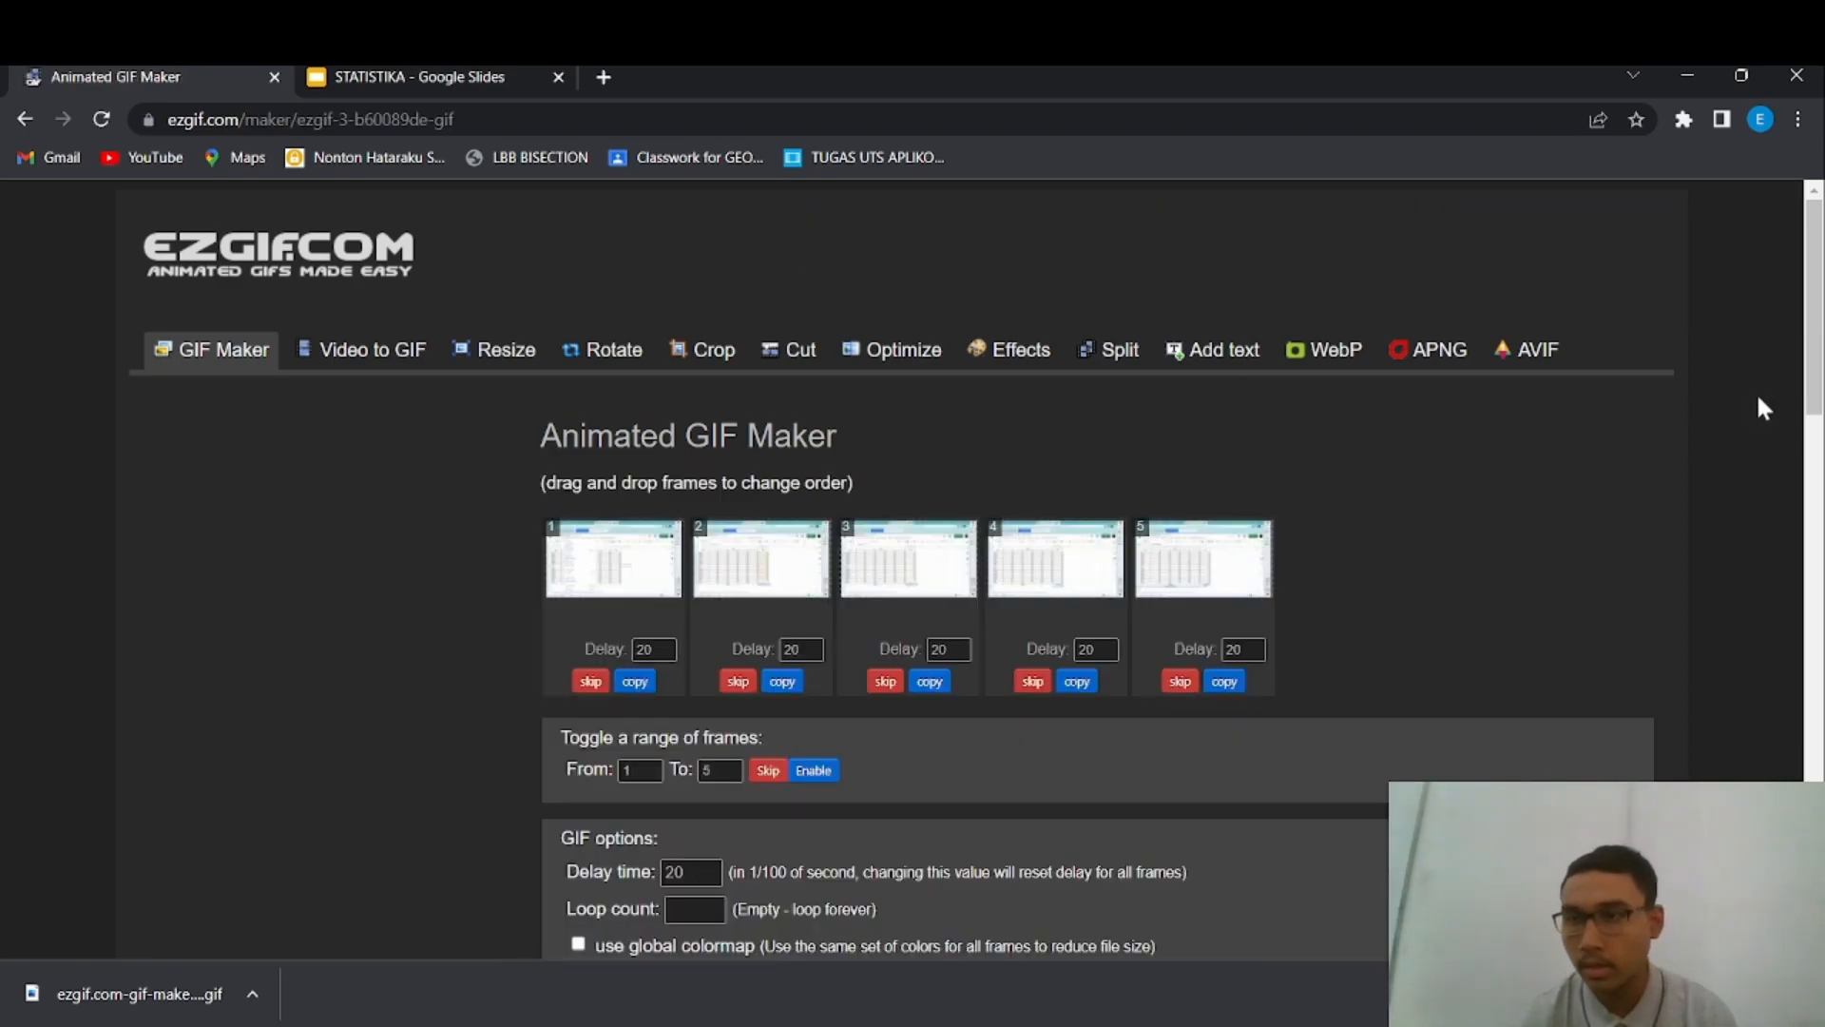
- Set the delay time to 60 for all frames, make the animated GIF and view the output
{"action": "left_click_drag", "start_coordinate": [1814, 392], "coordinate": [1814, 468]}
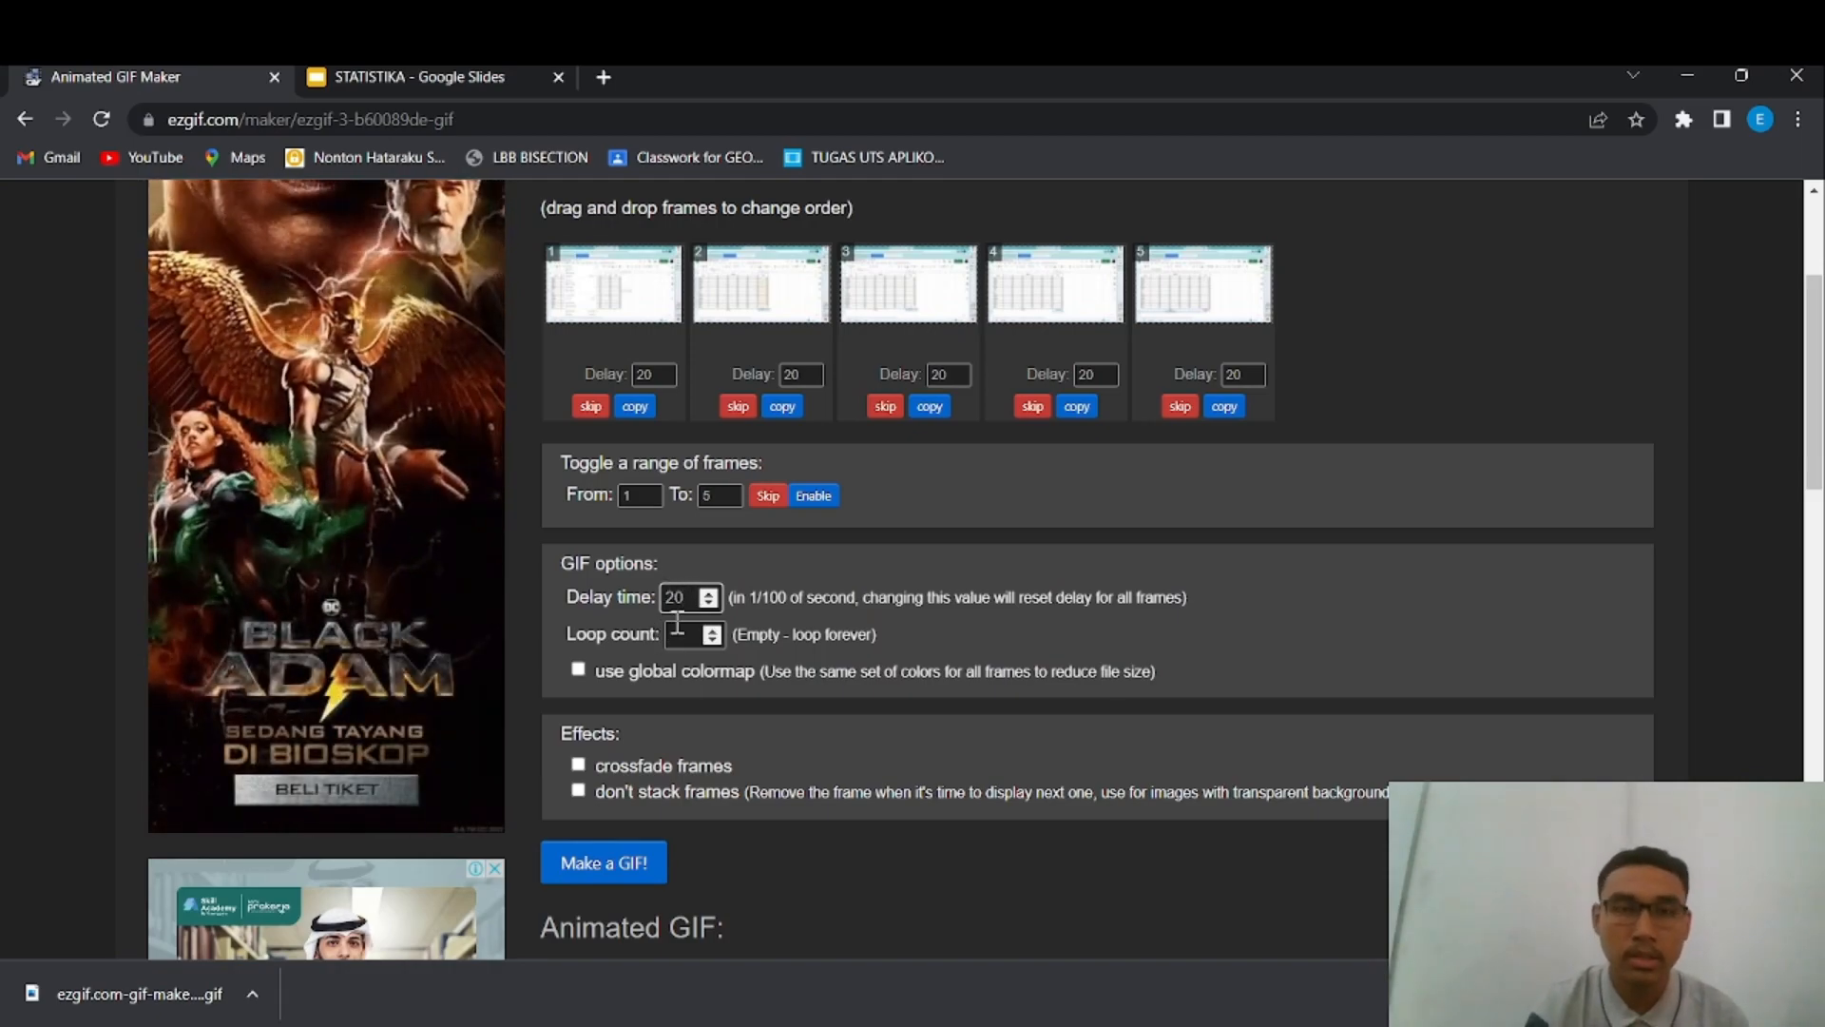
{"action": "key", "text": "BackSpace"}
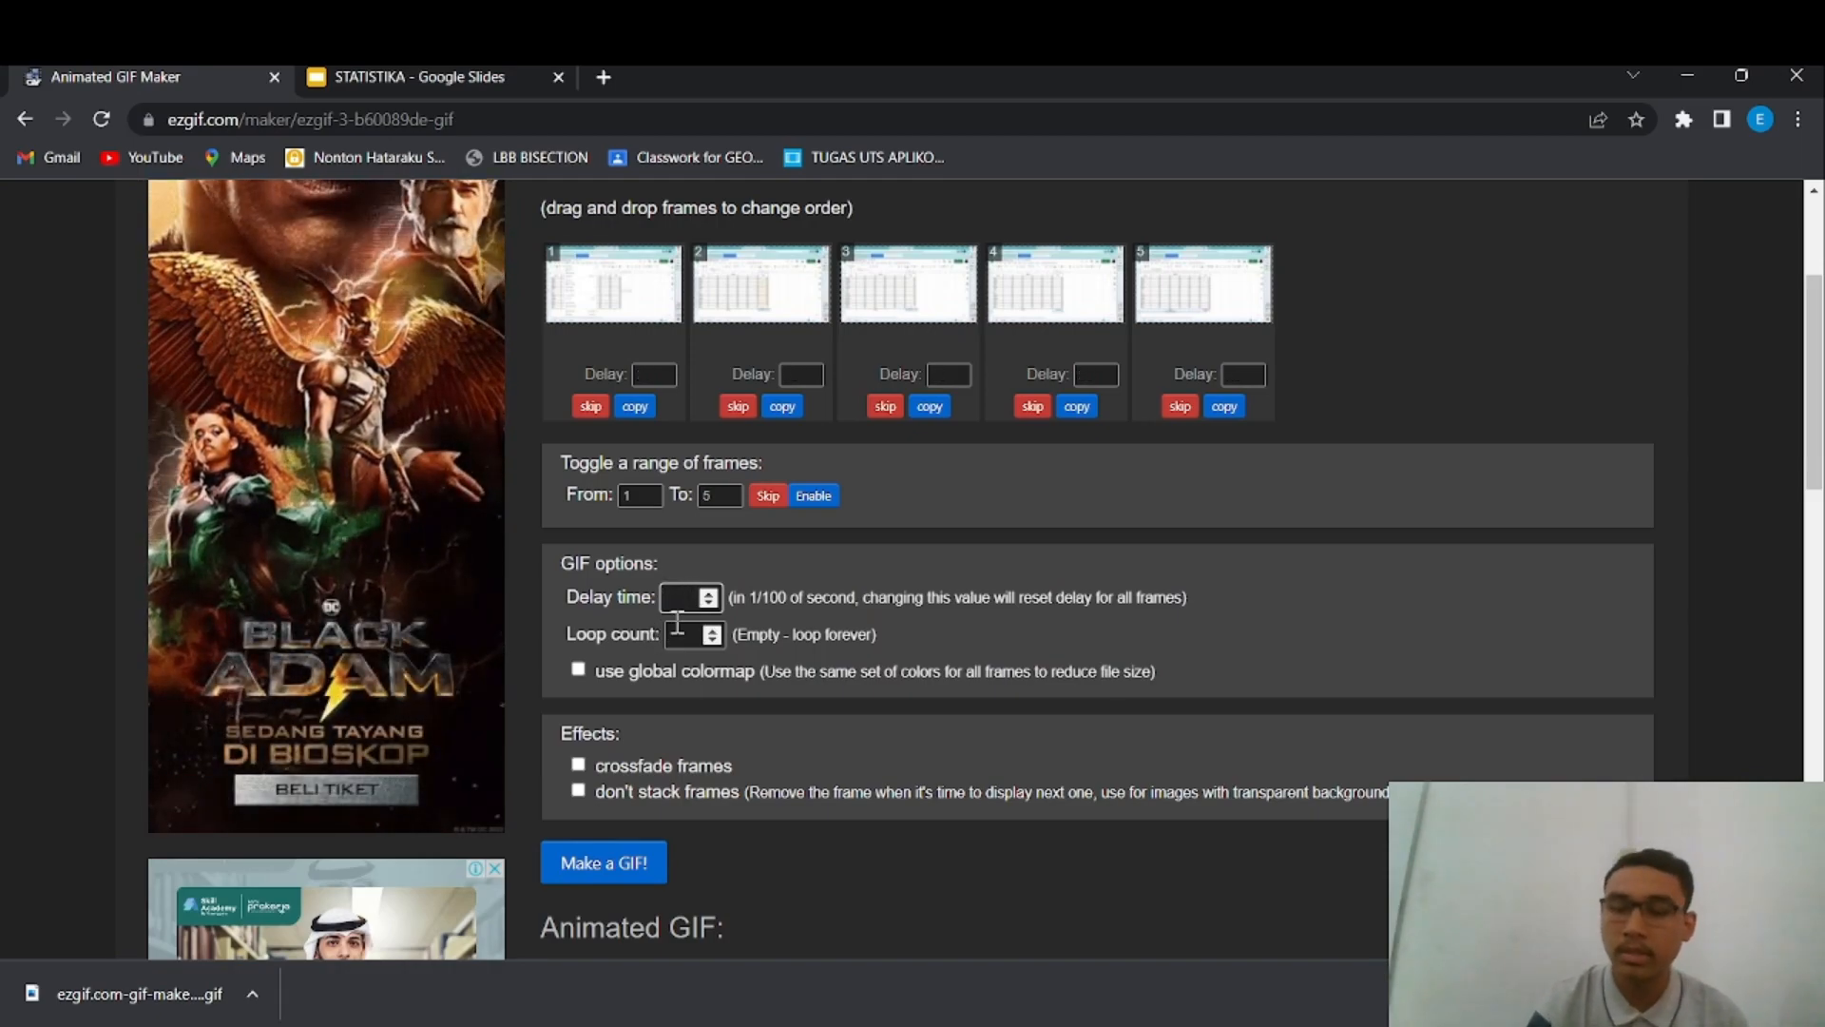
{"action": "type", "text": "60"}
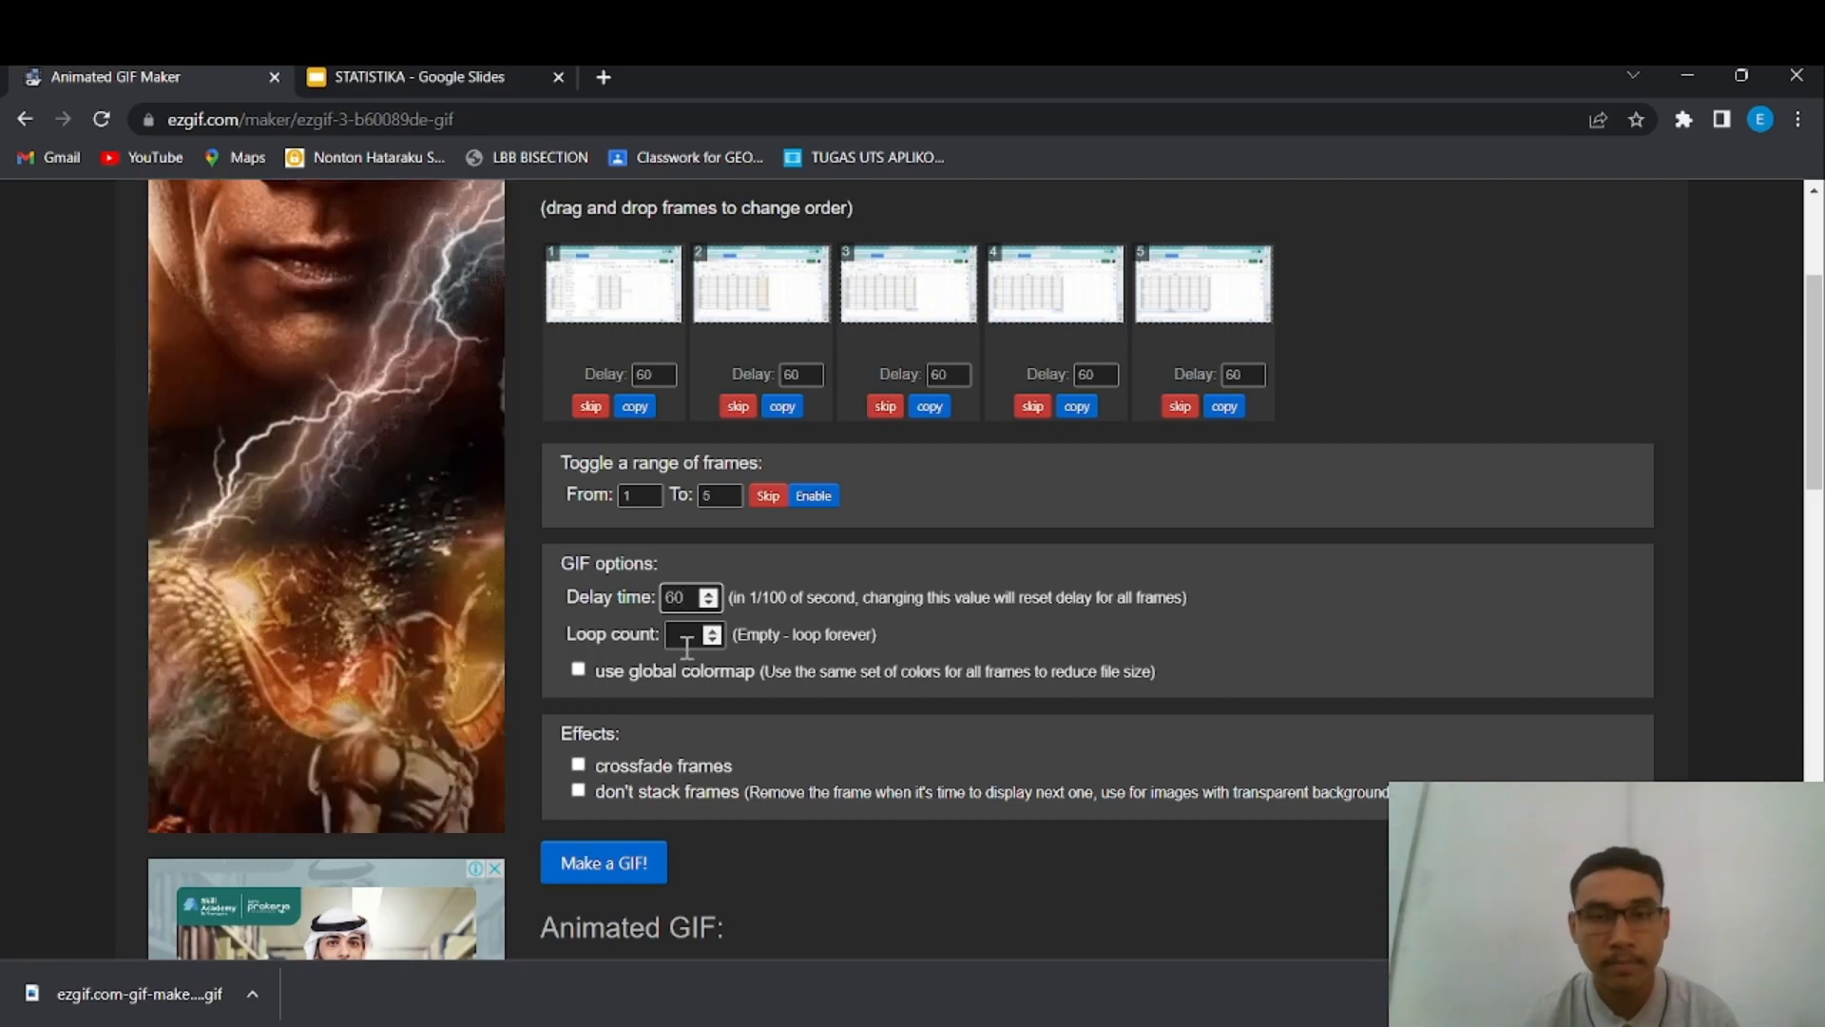
{"action": "left_click", "coordinate": [614, 848]}
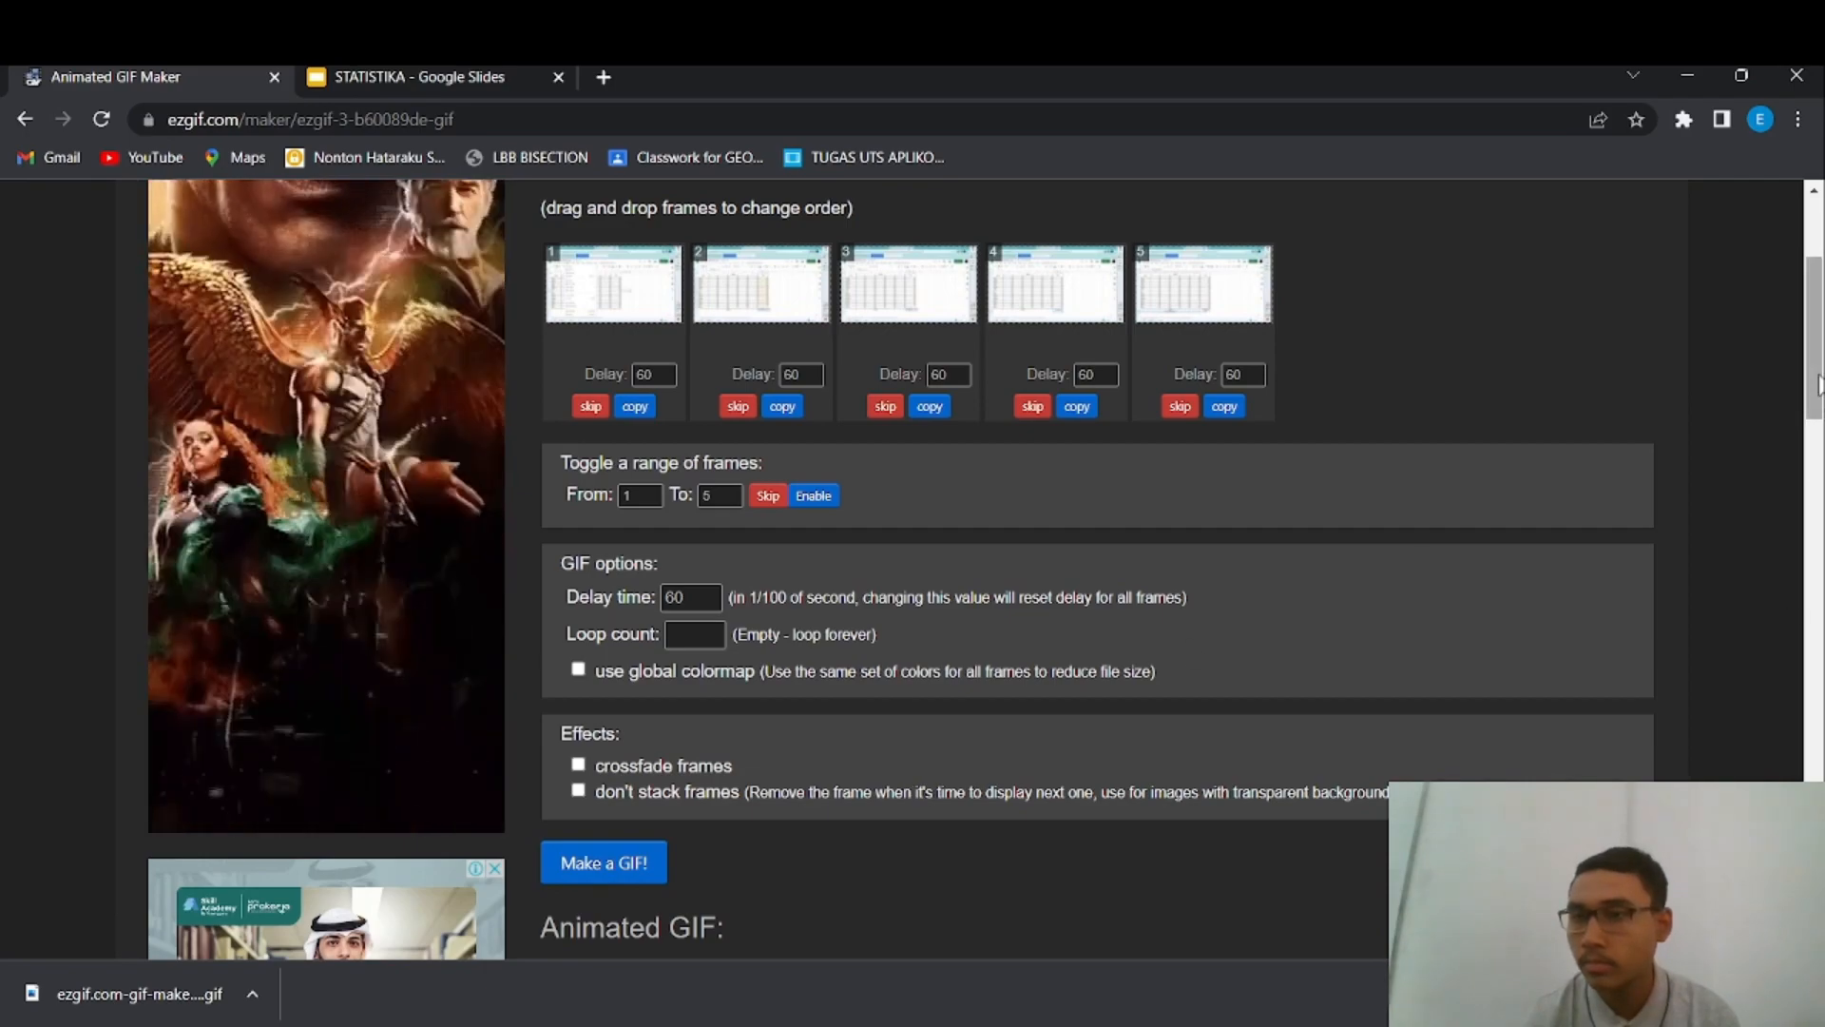
{"action": "left_click_drag", "start_coordinate": [1820, 384], "coordinate": [1820, 564]}
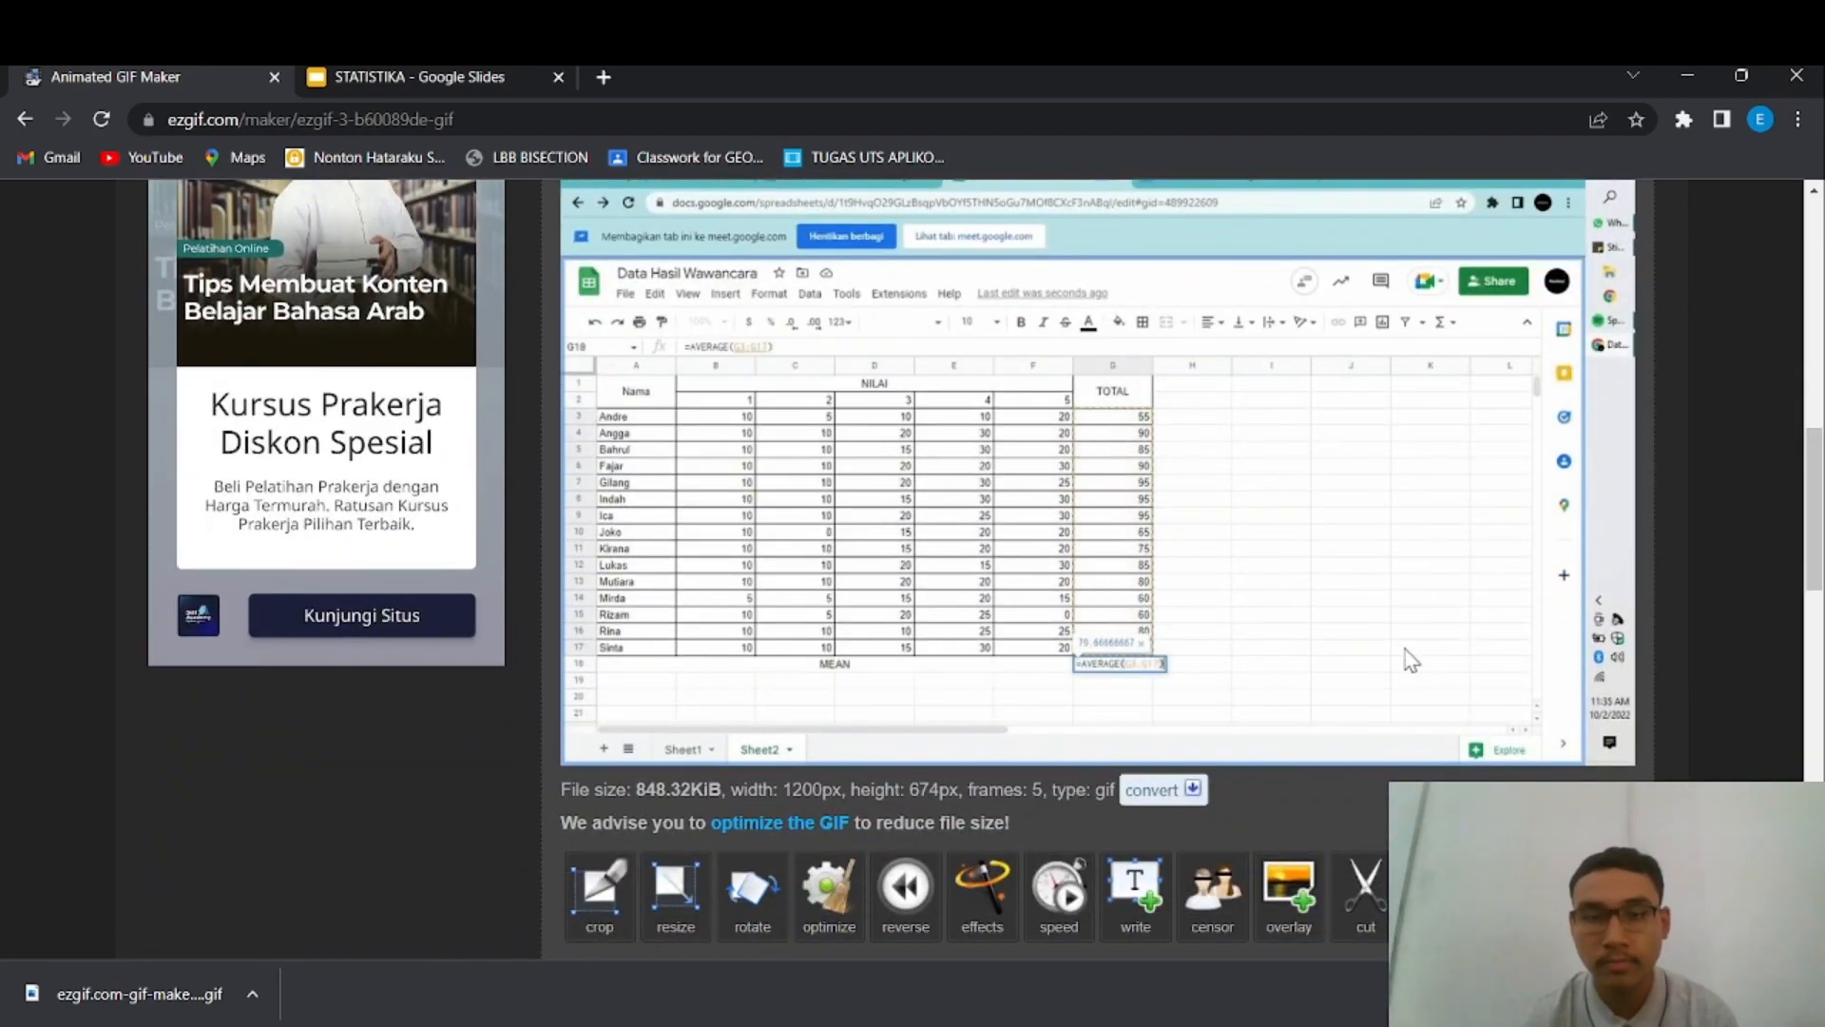
{"action": "left_click_drag", "start_coordinate": [1818, 509], "coordinate": [1816, 302]}
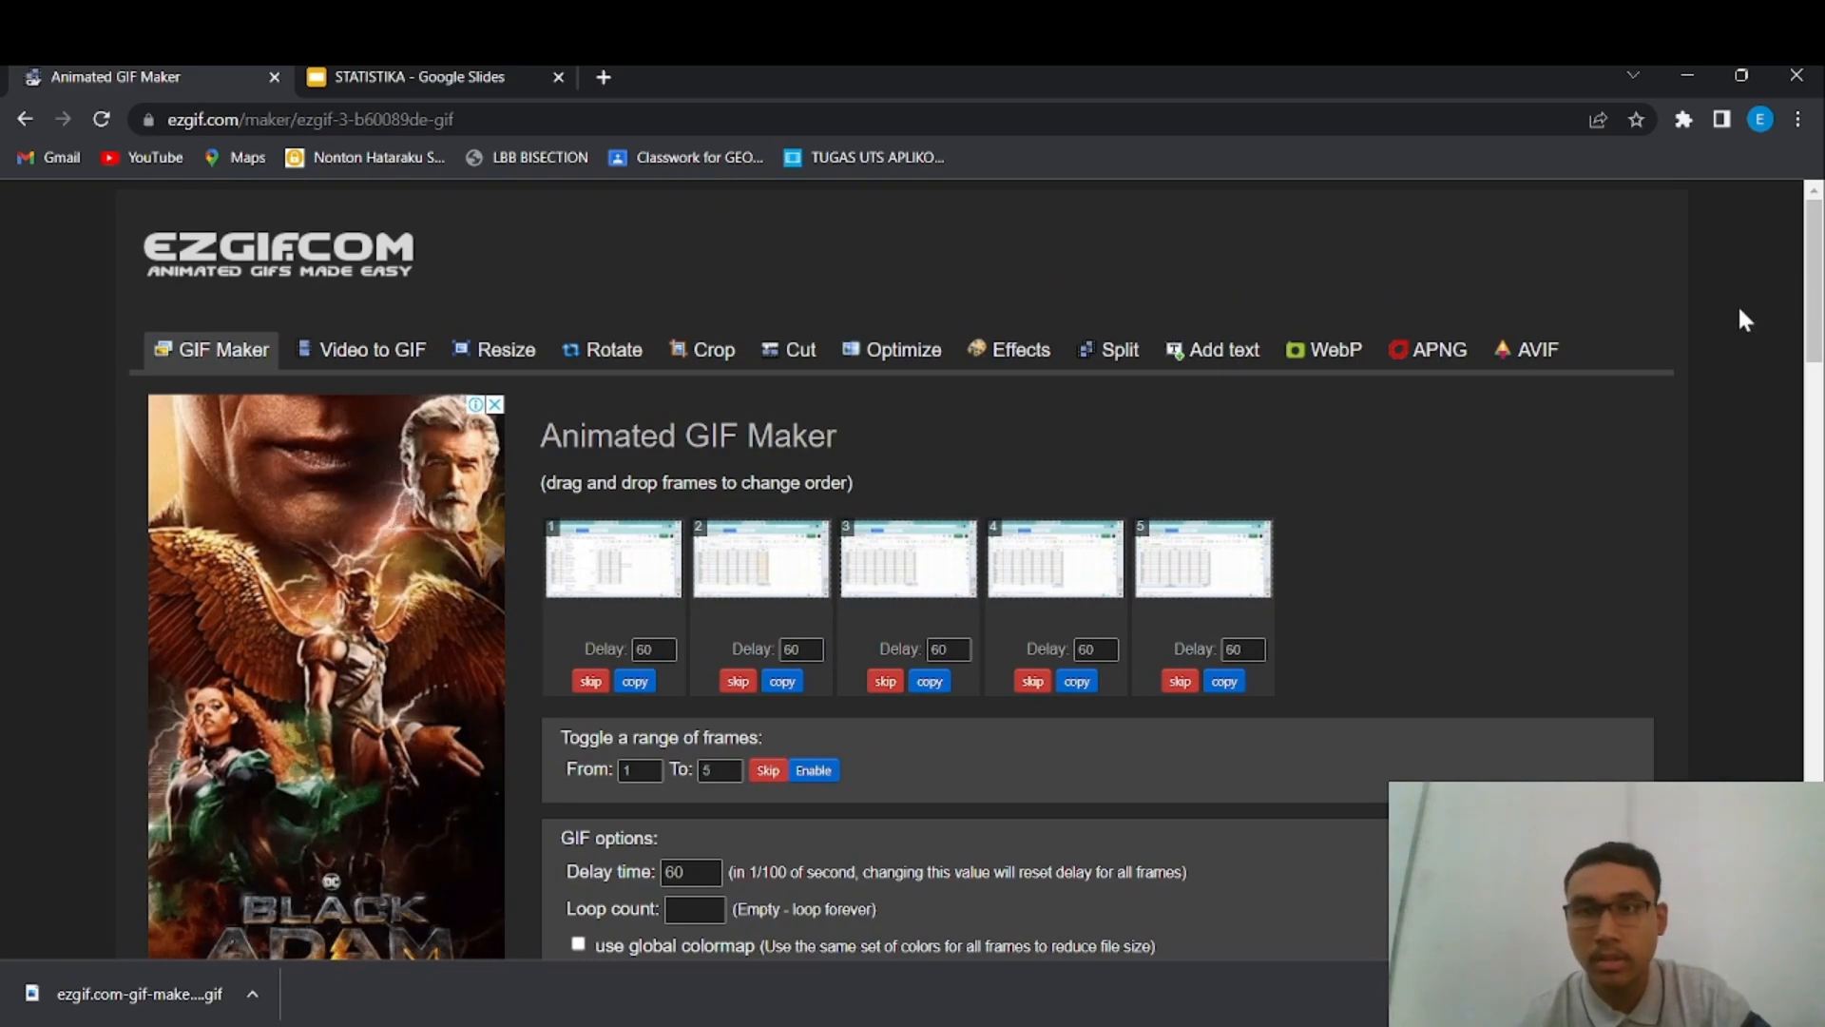
{"action": "left_click_drag", "start_coordinate": [1816, 304], "coordinate": [1817, 565]}
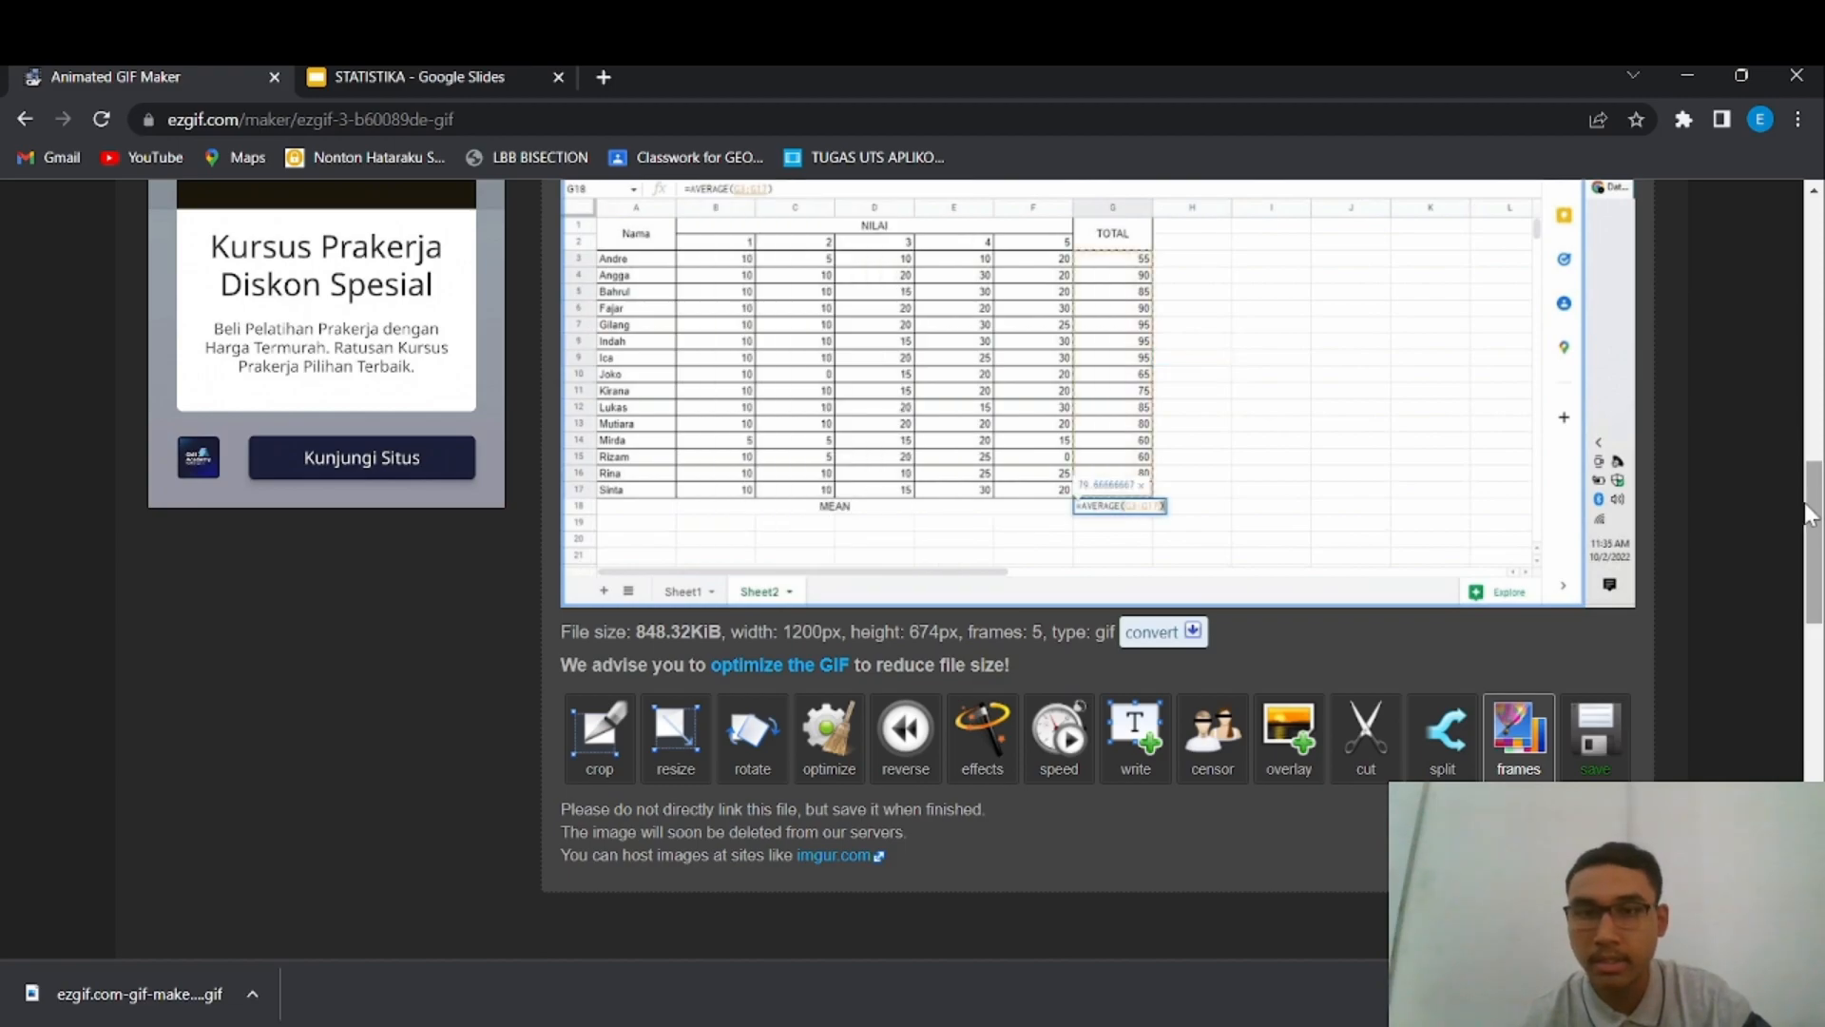
{"action": "left_click_drag", "start_coordinate": [1809, 514], "coordinate": [1812, 195]}
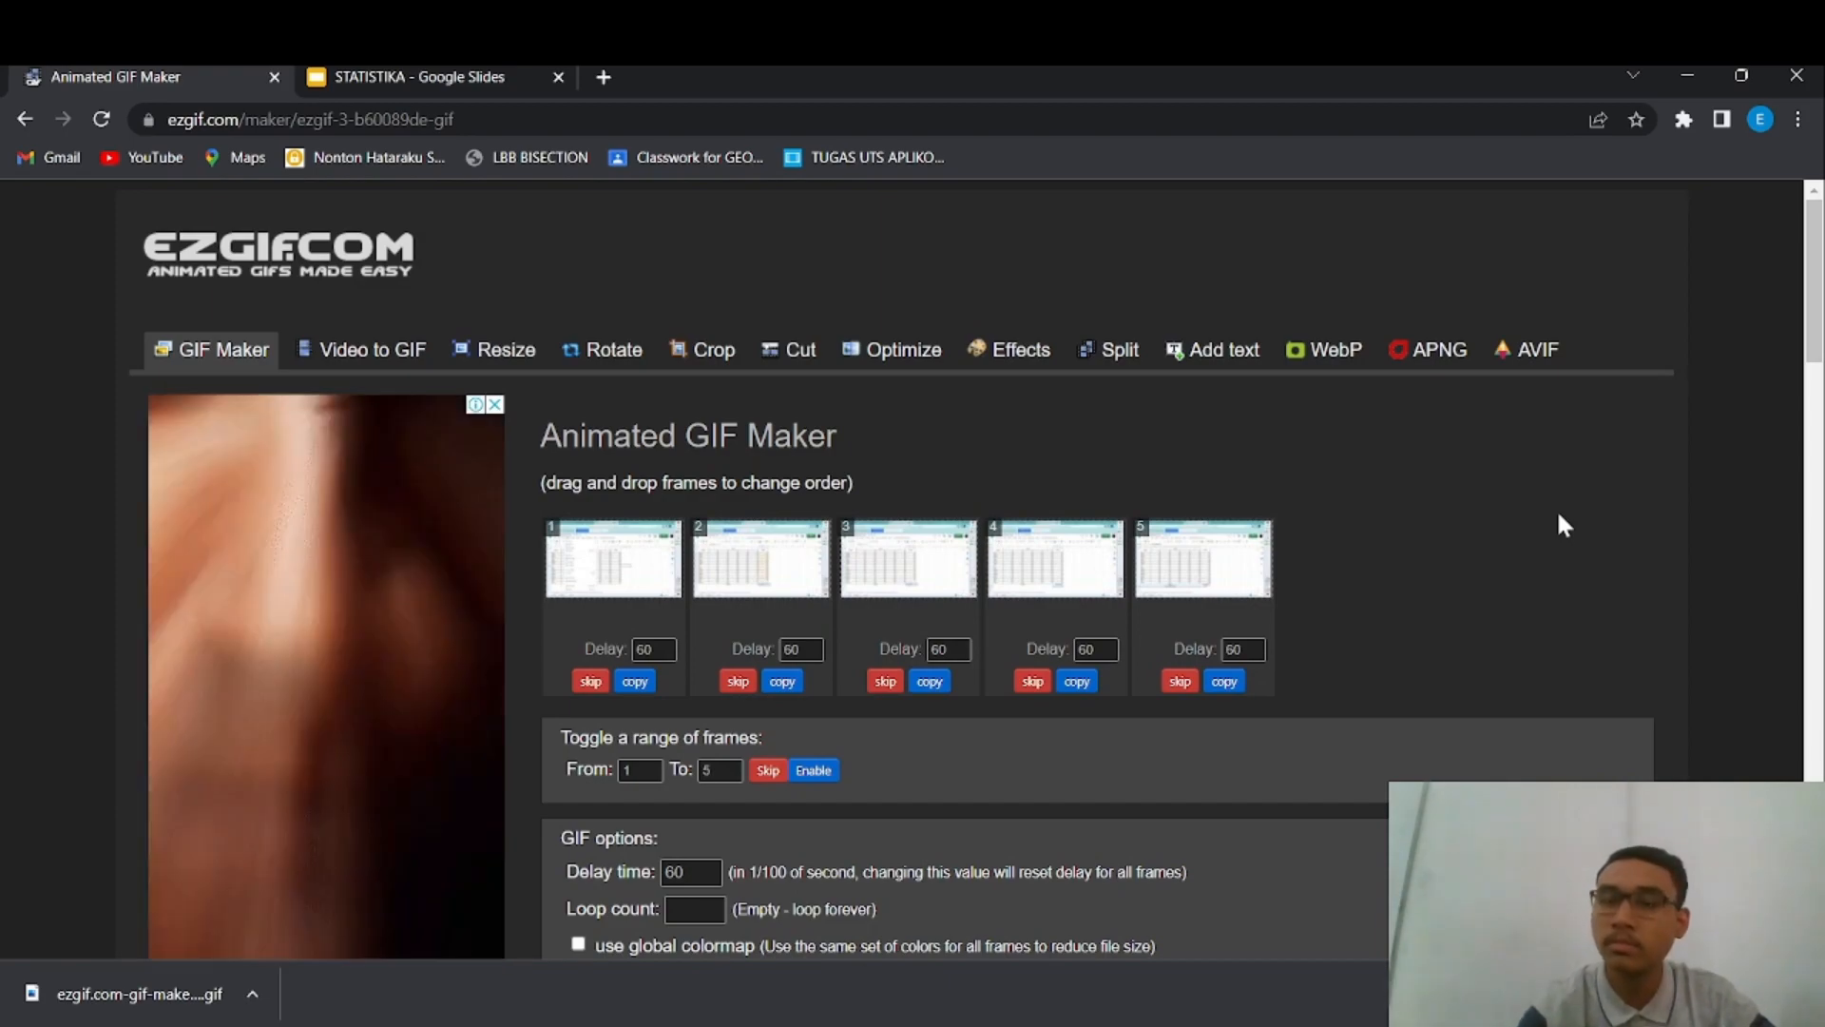
{"action": "left_click", "coordinate": [1164, 1025]}
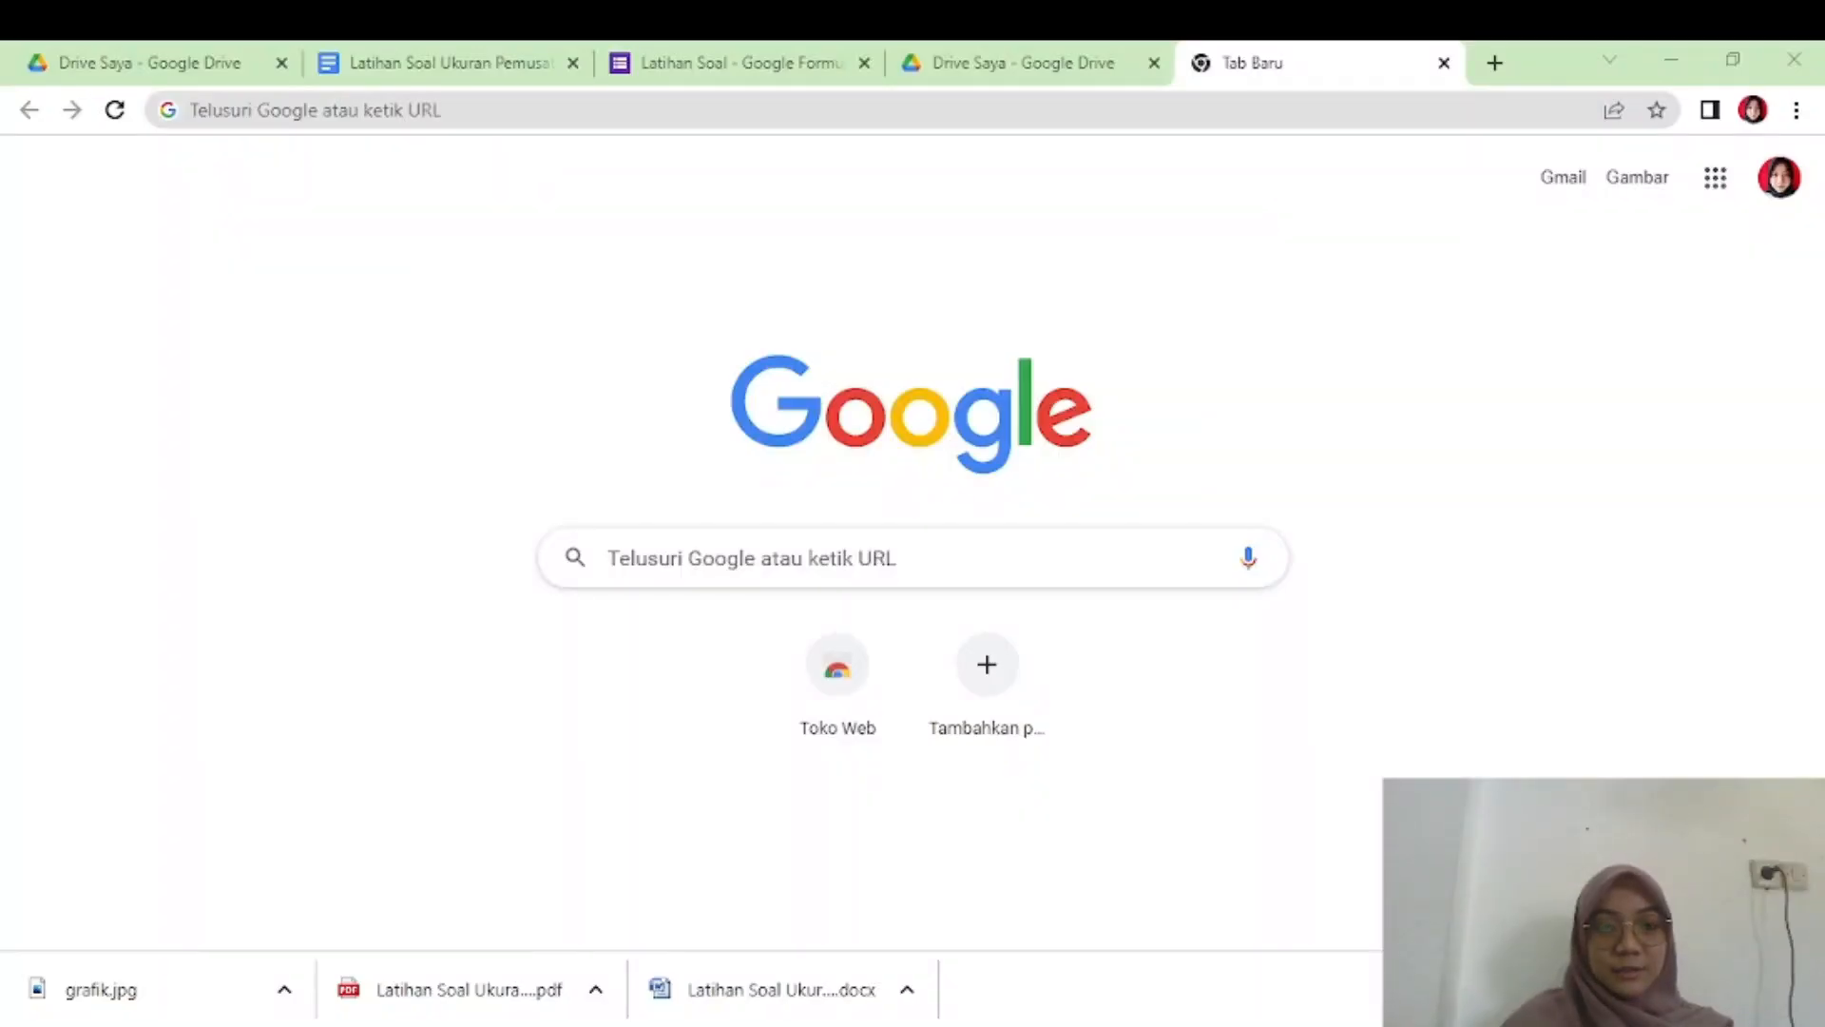
{"action": "left_click", "coordinate": [513, 1025]}
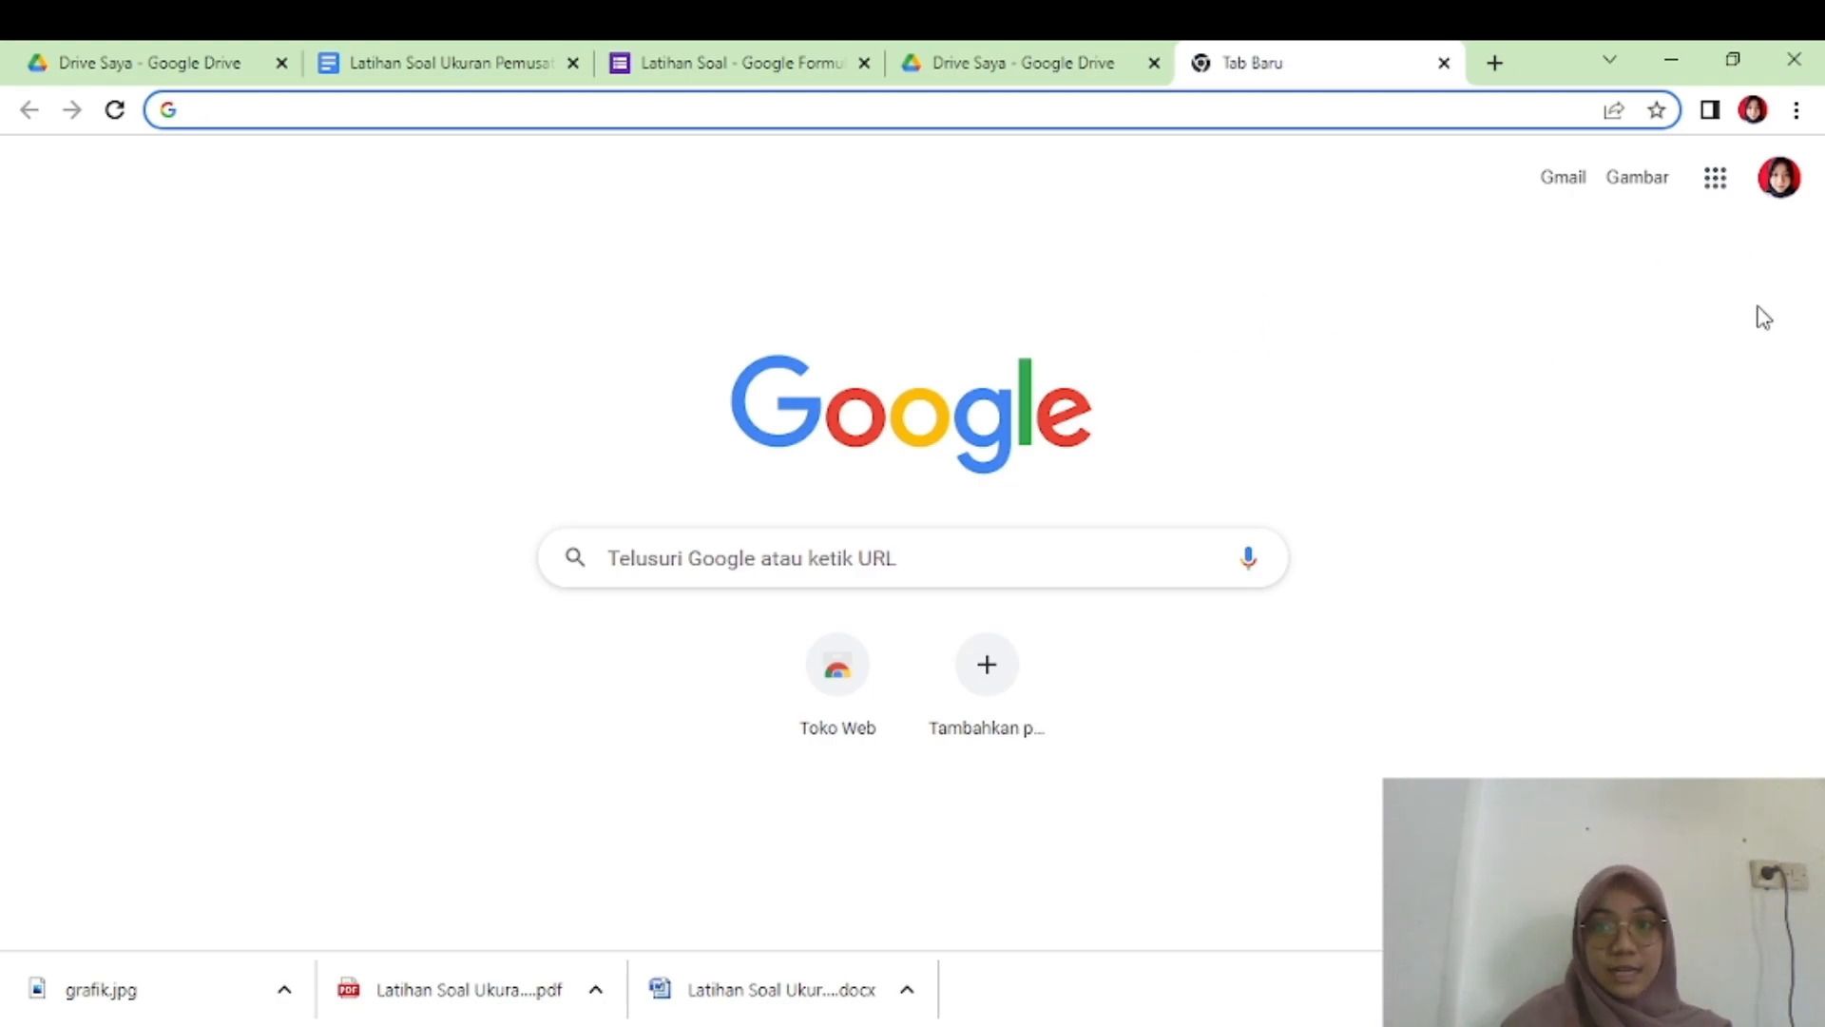
- Open Google Drive from a new browser page and create a blank Google Form
{"action": "left_click", "coordinate": [1722, 197]}
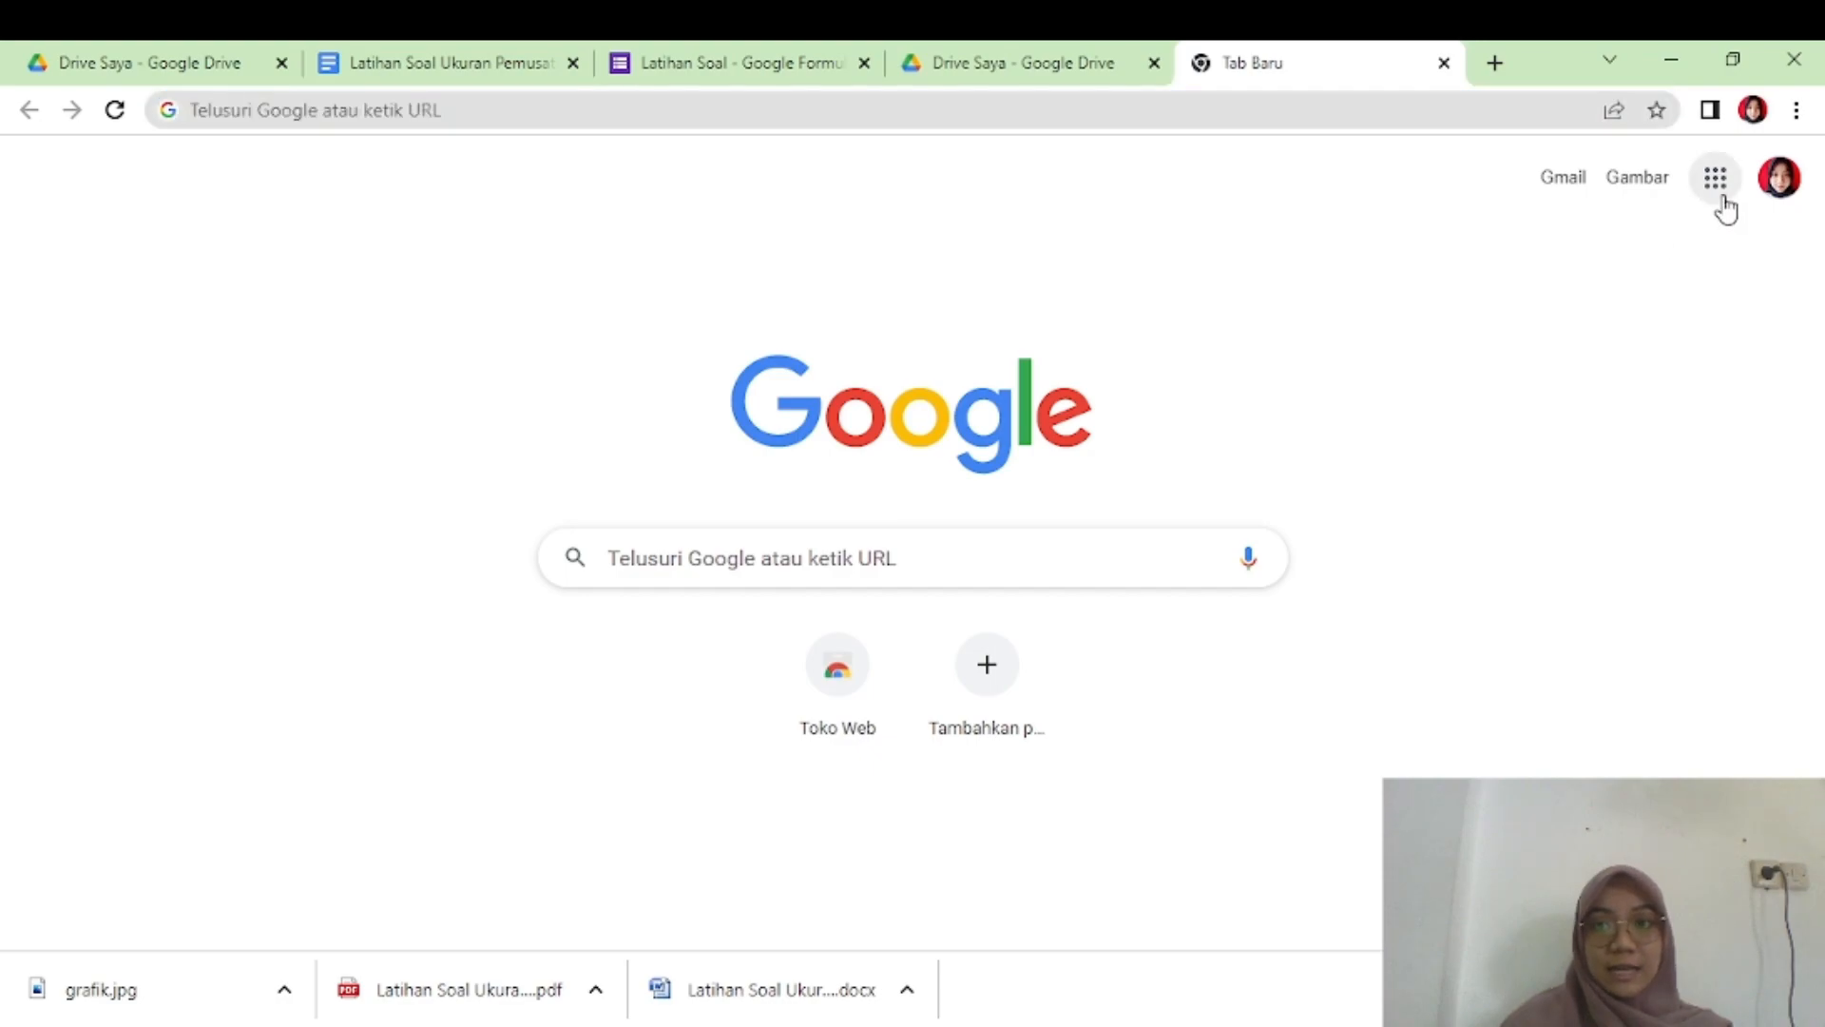
{"action": "left_click", "coordinate": [1721, 198]}
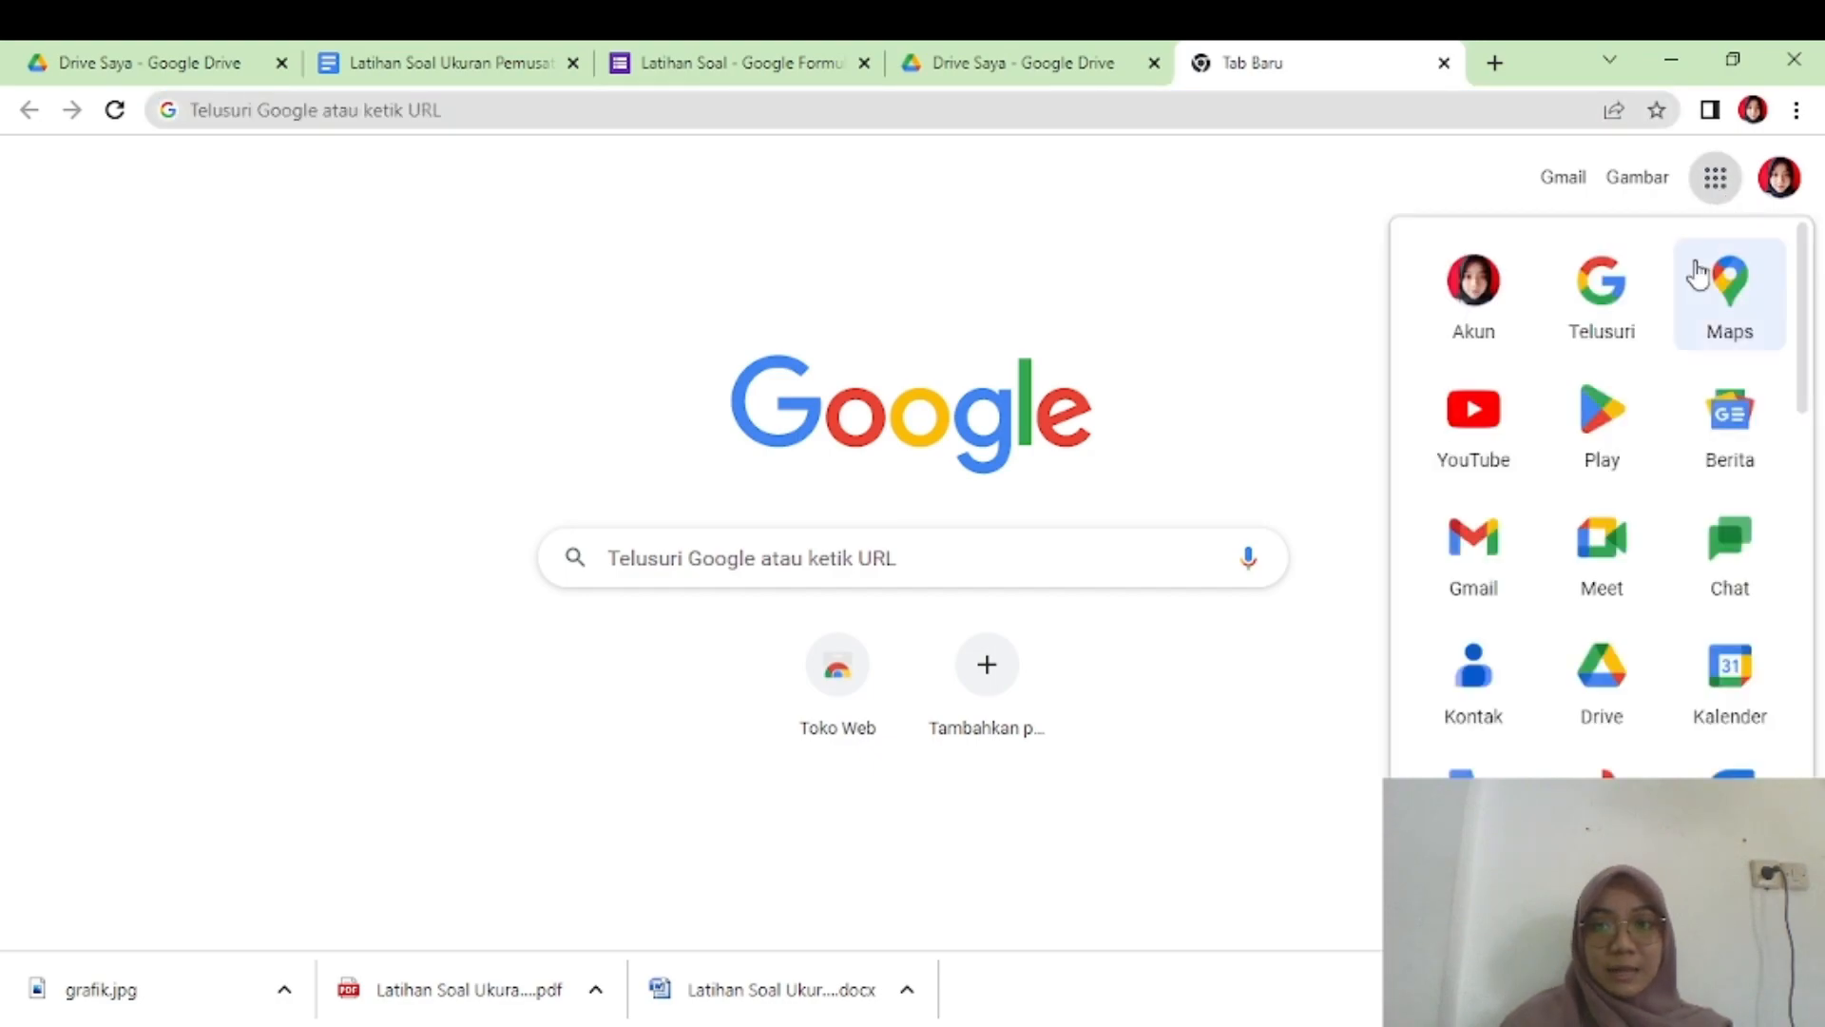
{"action": "left_click", "coordinate": [1581, 683]}
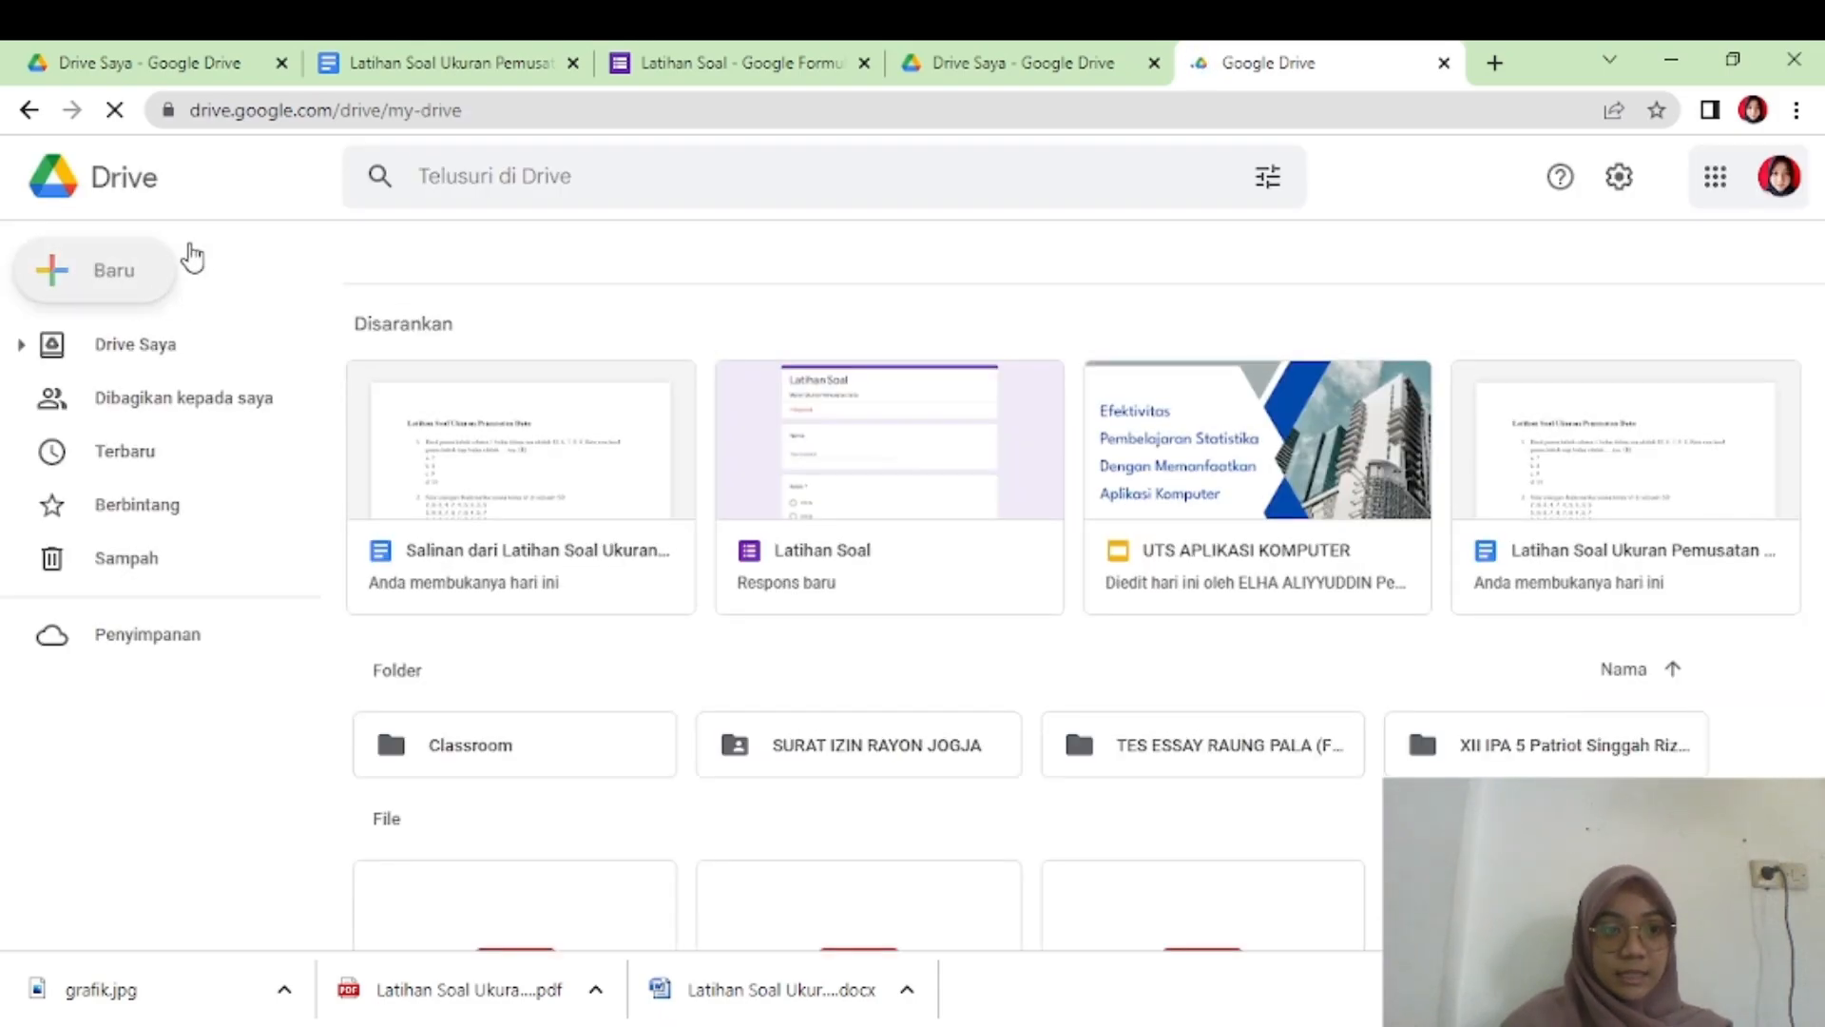
{"action": "left_click", "coordinate": [124, 283]}
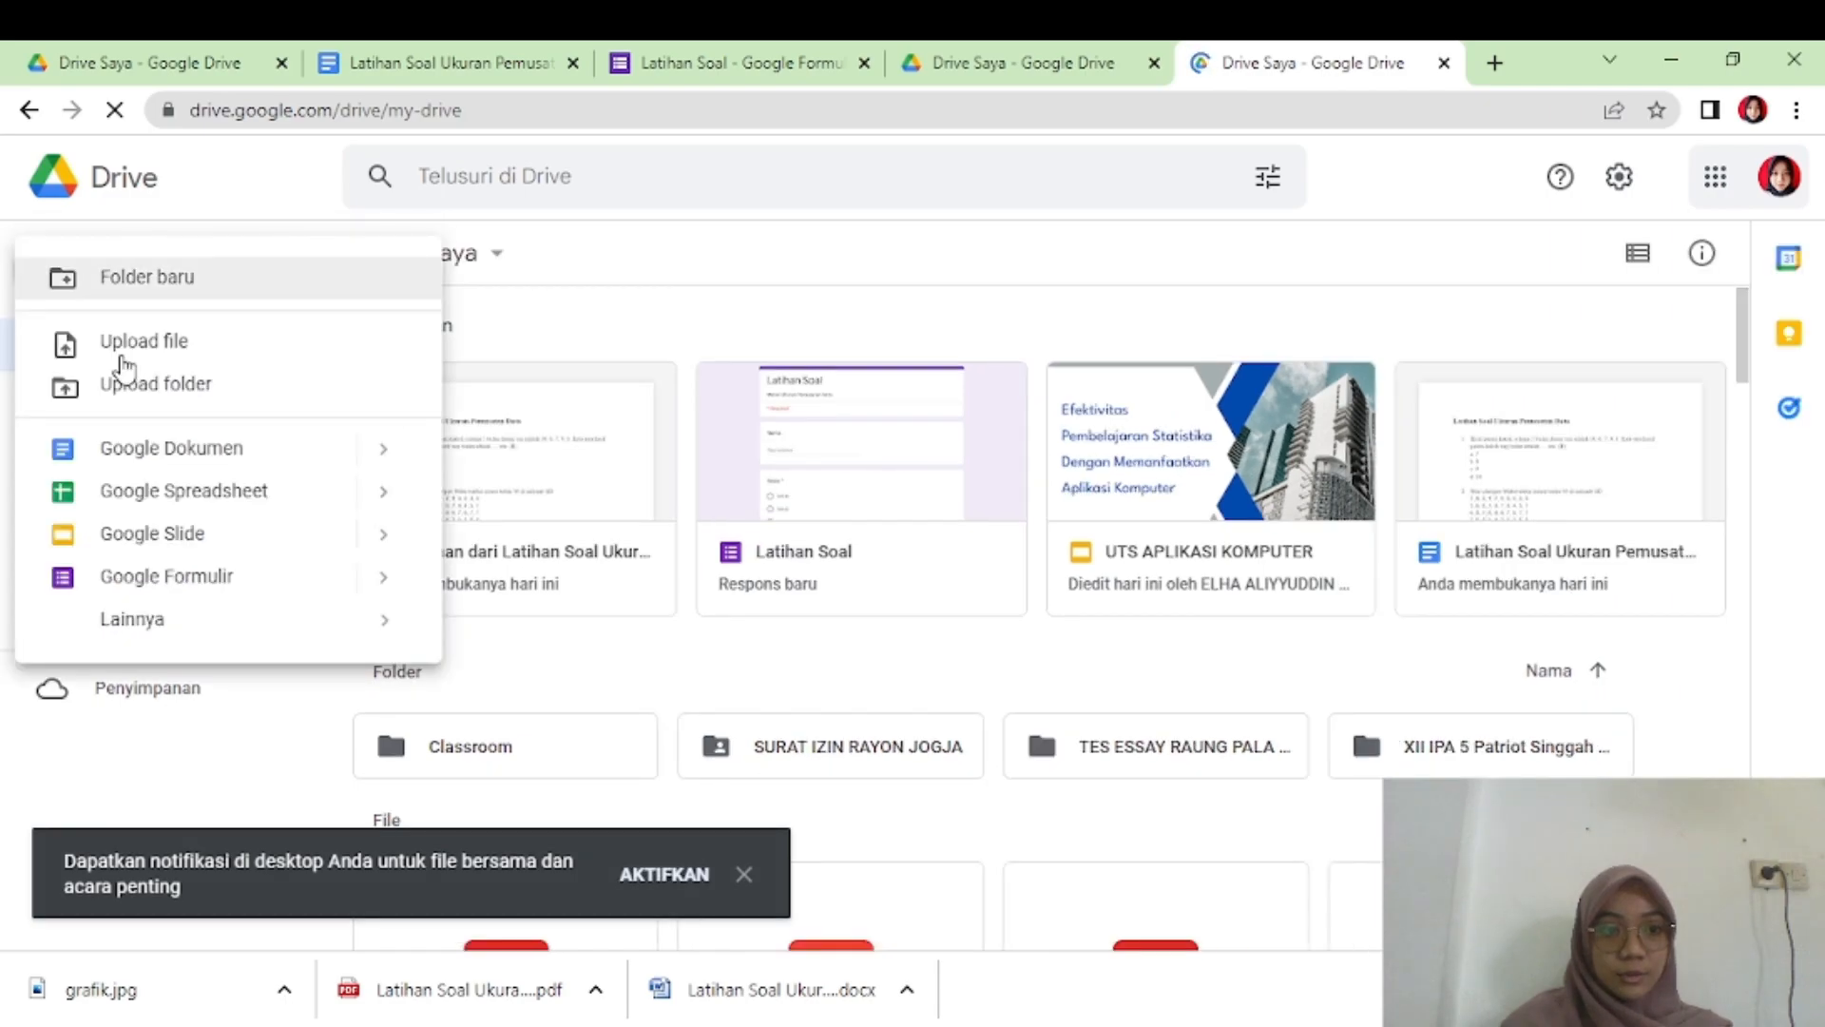
{"action": "left_click", "coordinate": [177, 577]}
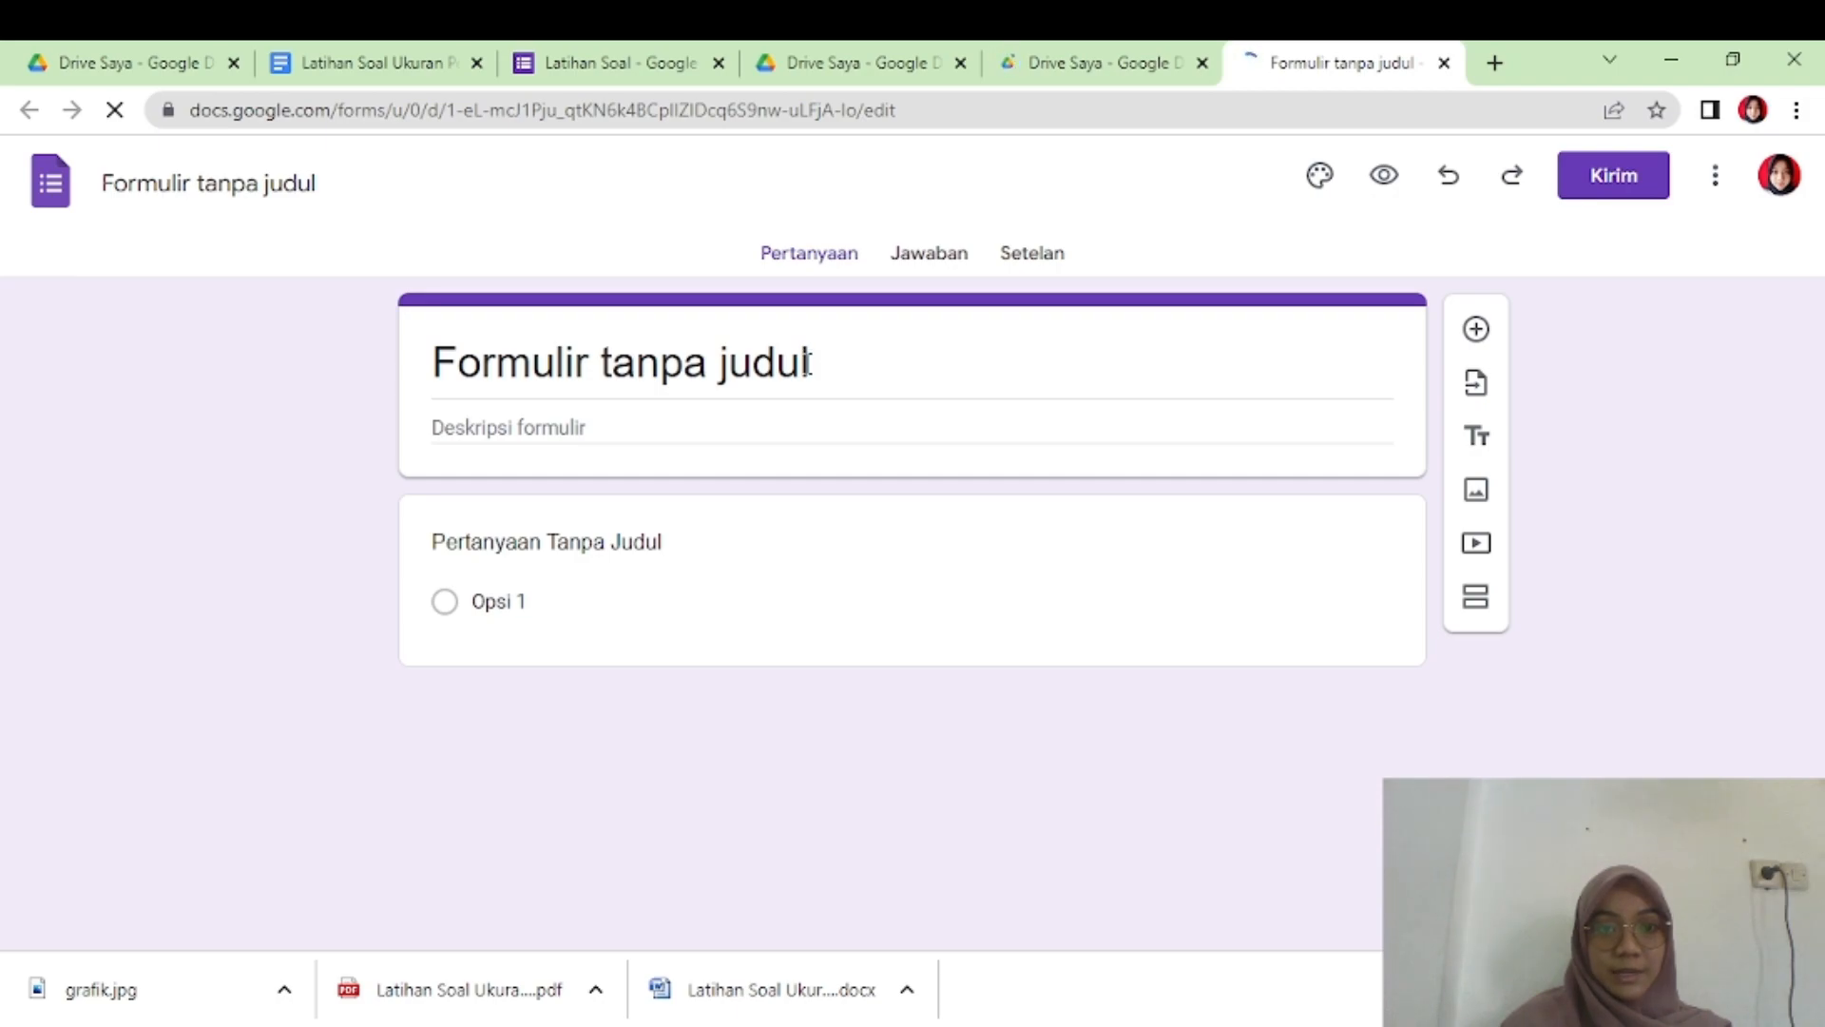
- Replace the placeholder title of the form with "Latihan soal"
{"action": "left_click_drag", "start_coordinate": [808, 364], "coordinate": [537, 353]}
{"action": "left_click", "coordinate": [865, 369]}
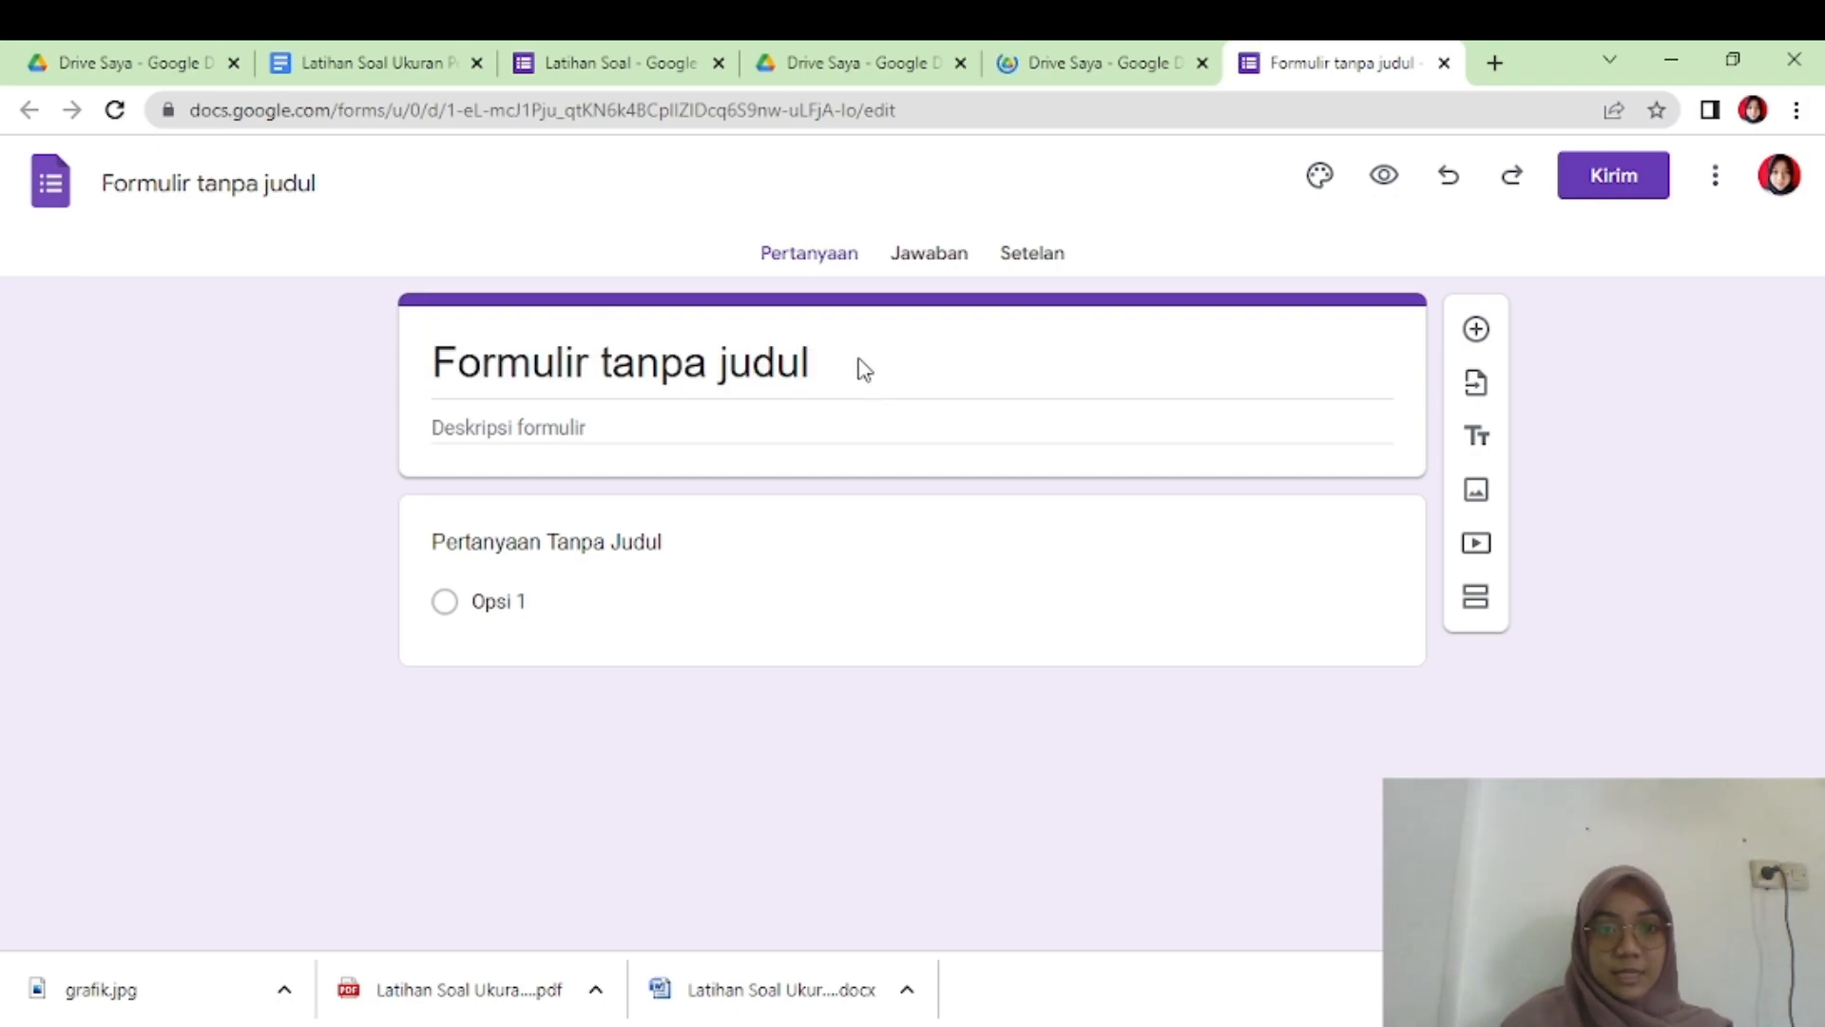
{"action": "triple_click", "coordinate": [705, 362]}
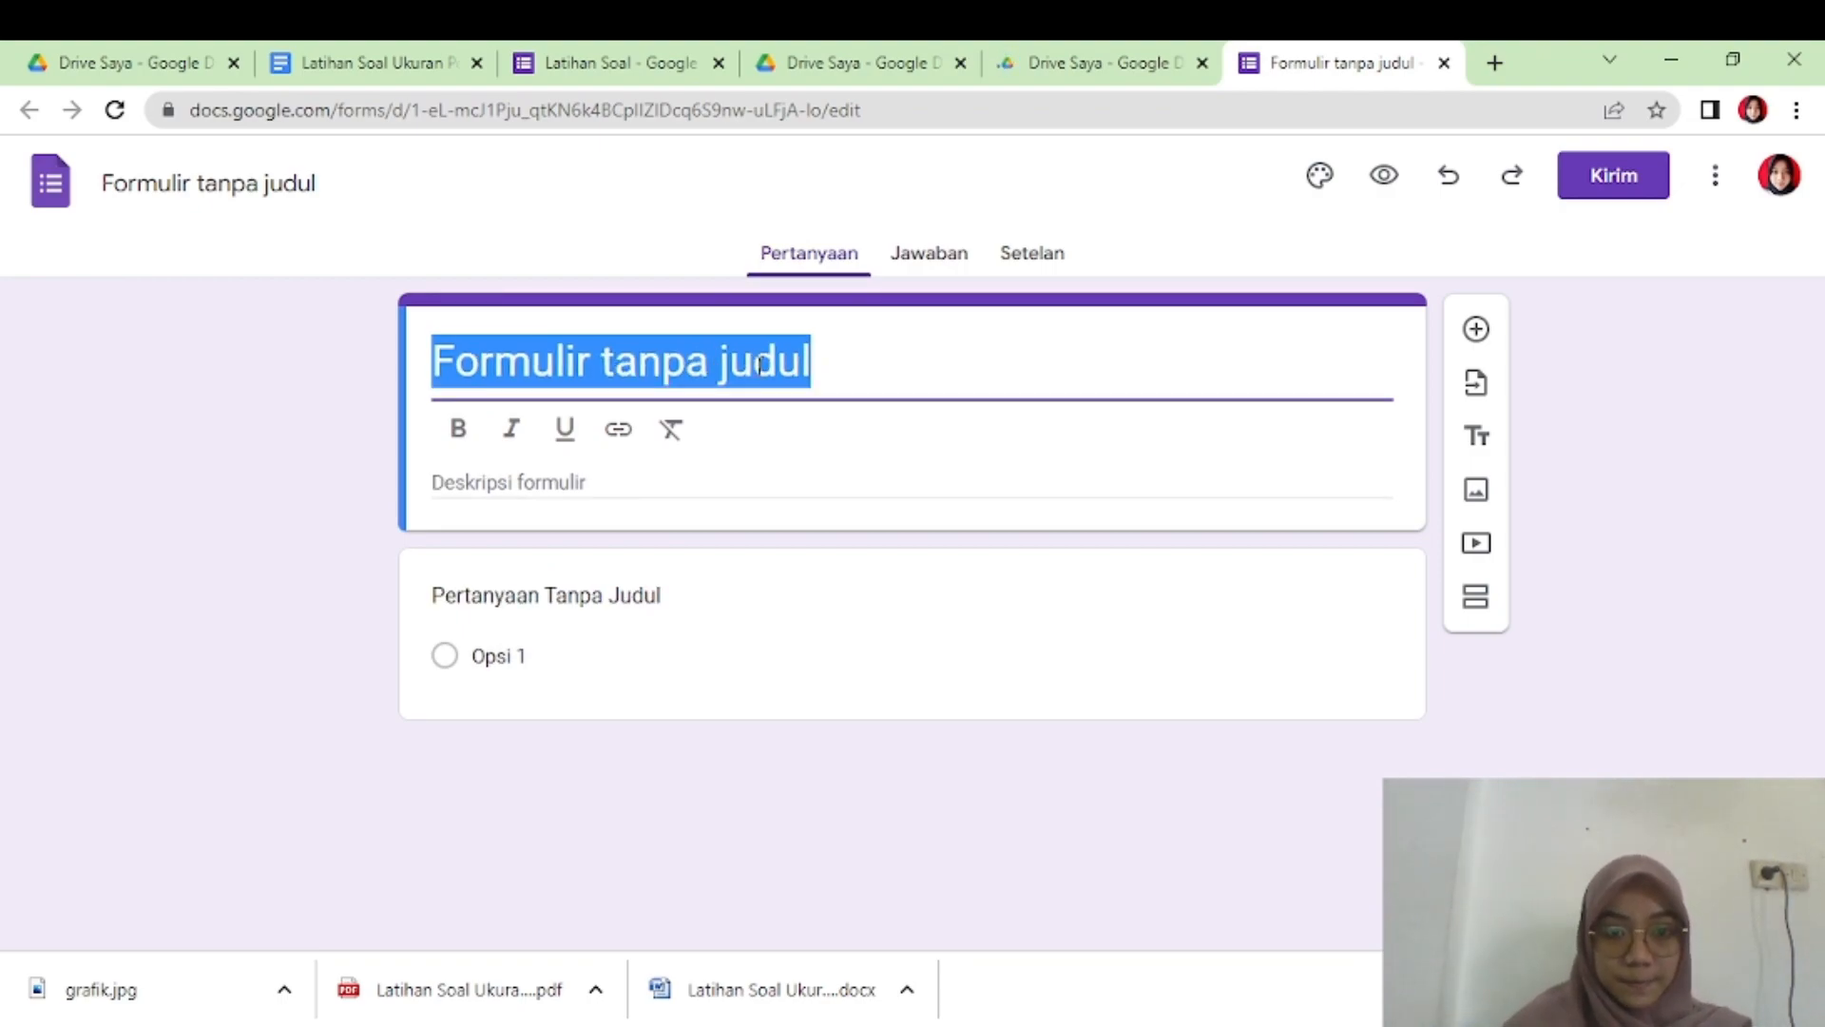
{"action": "type", "text": "L"}
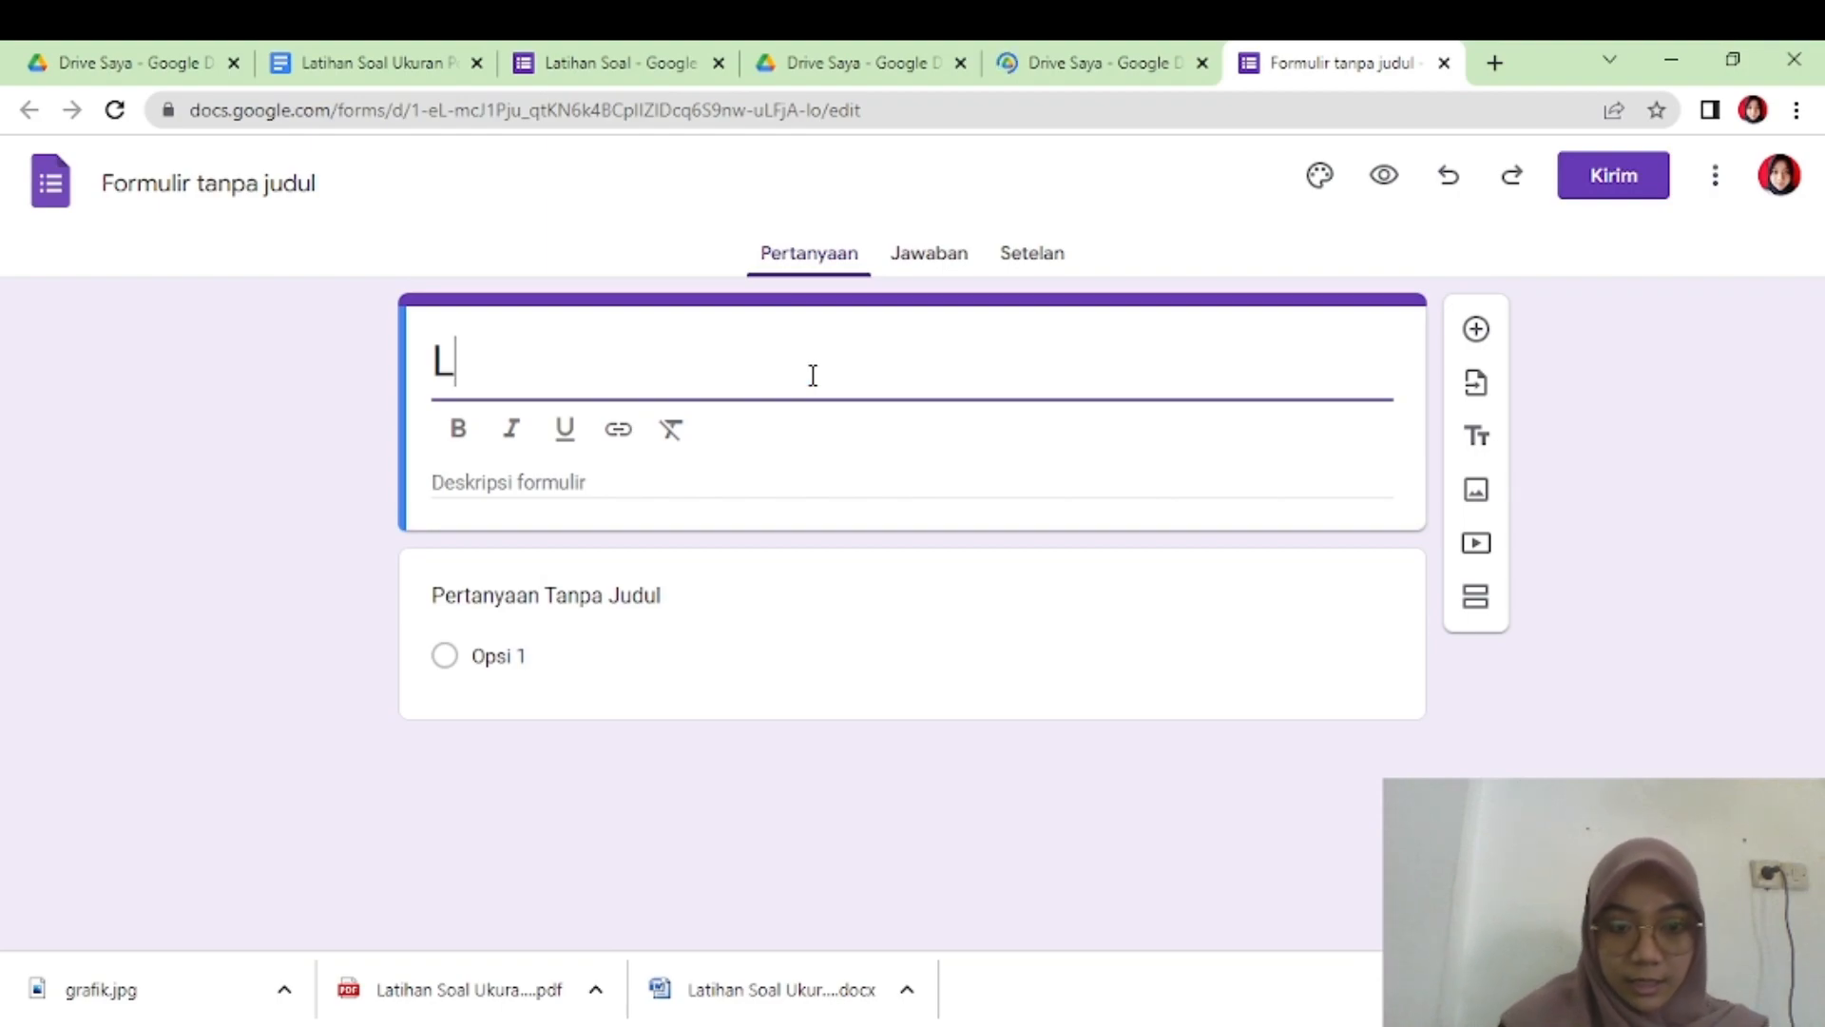
{"action": "type", "text": "a"}
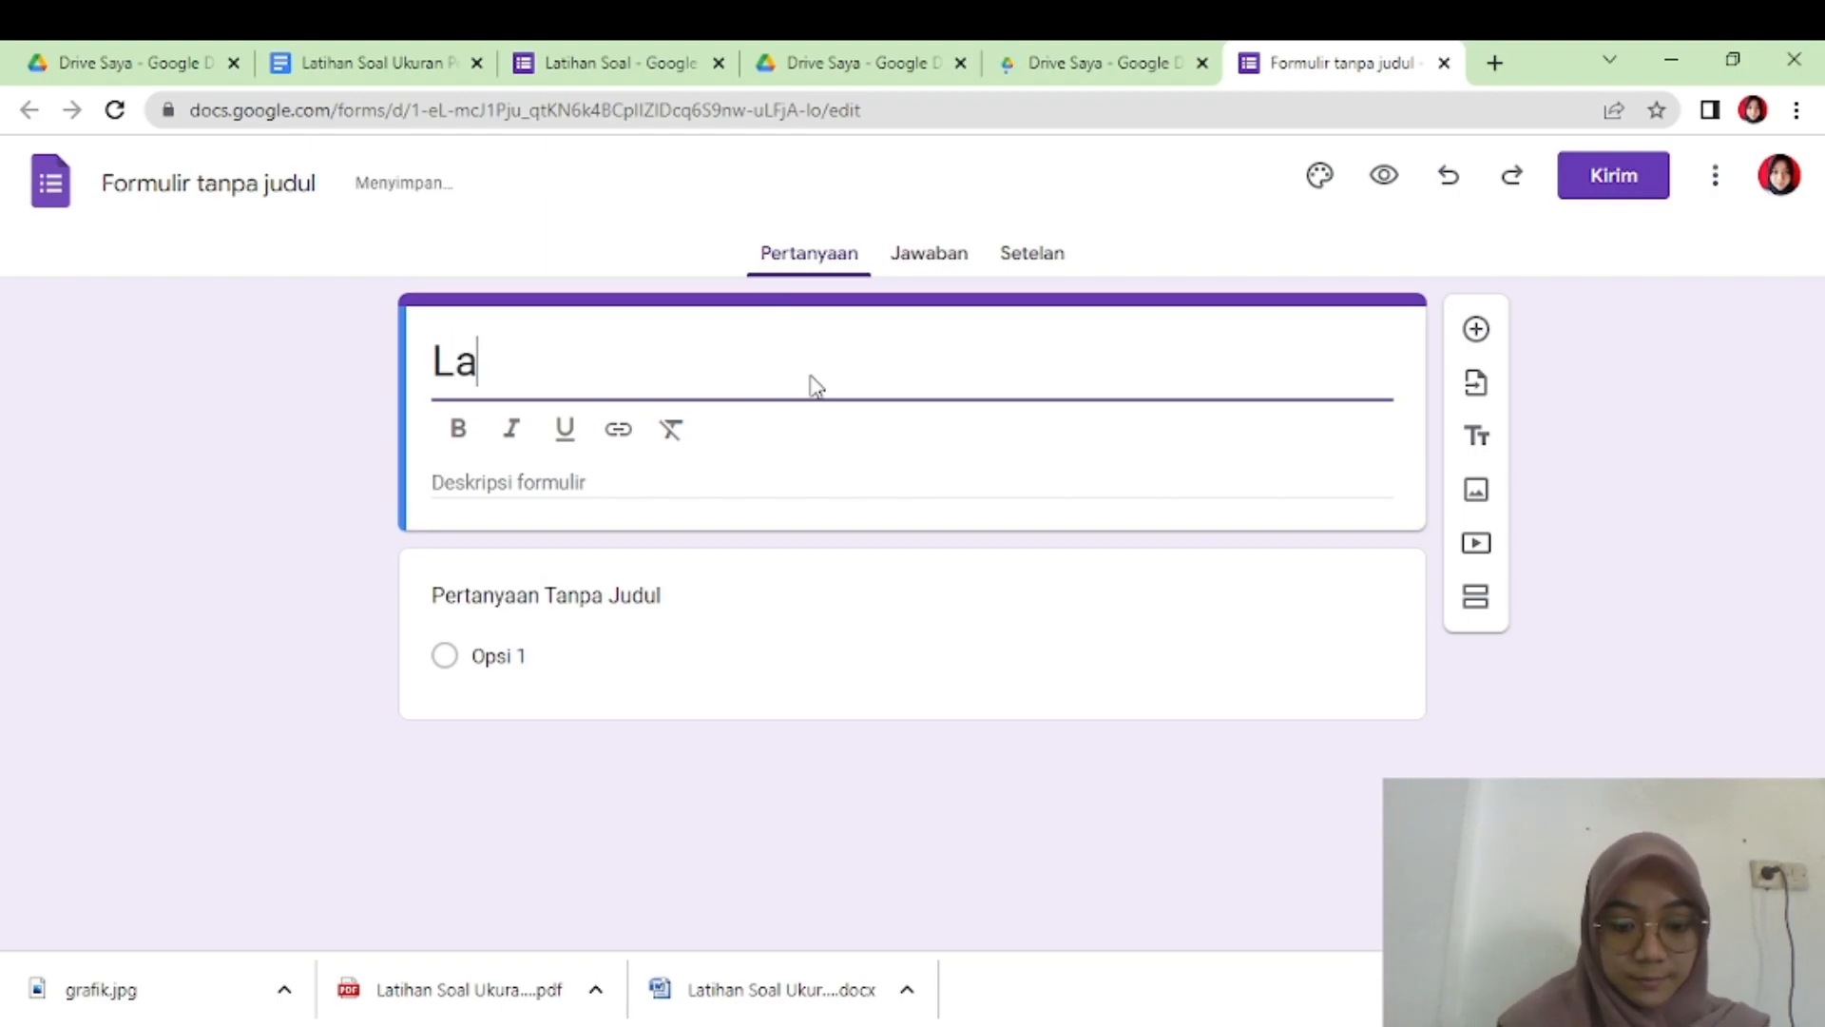
{"action": "type", "text": "tihan soal"}
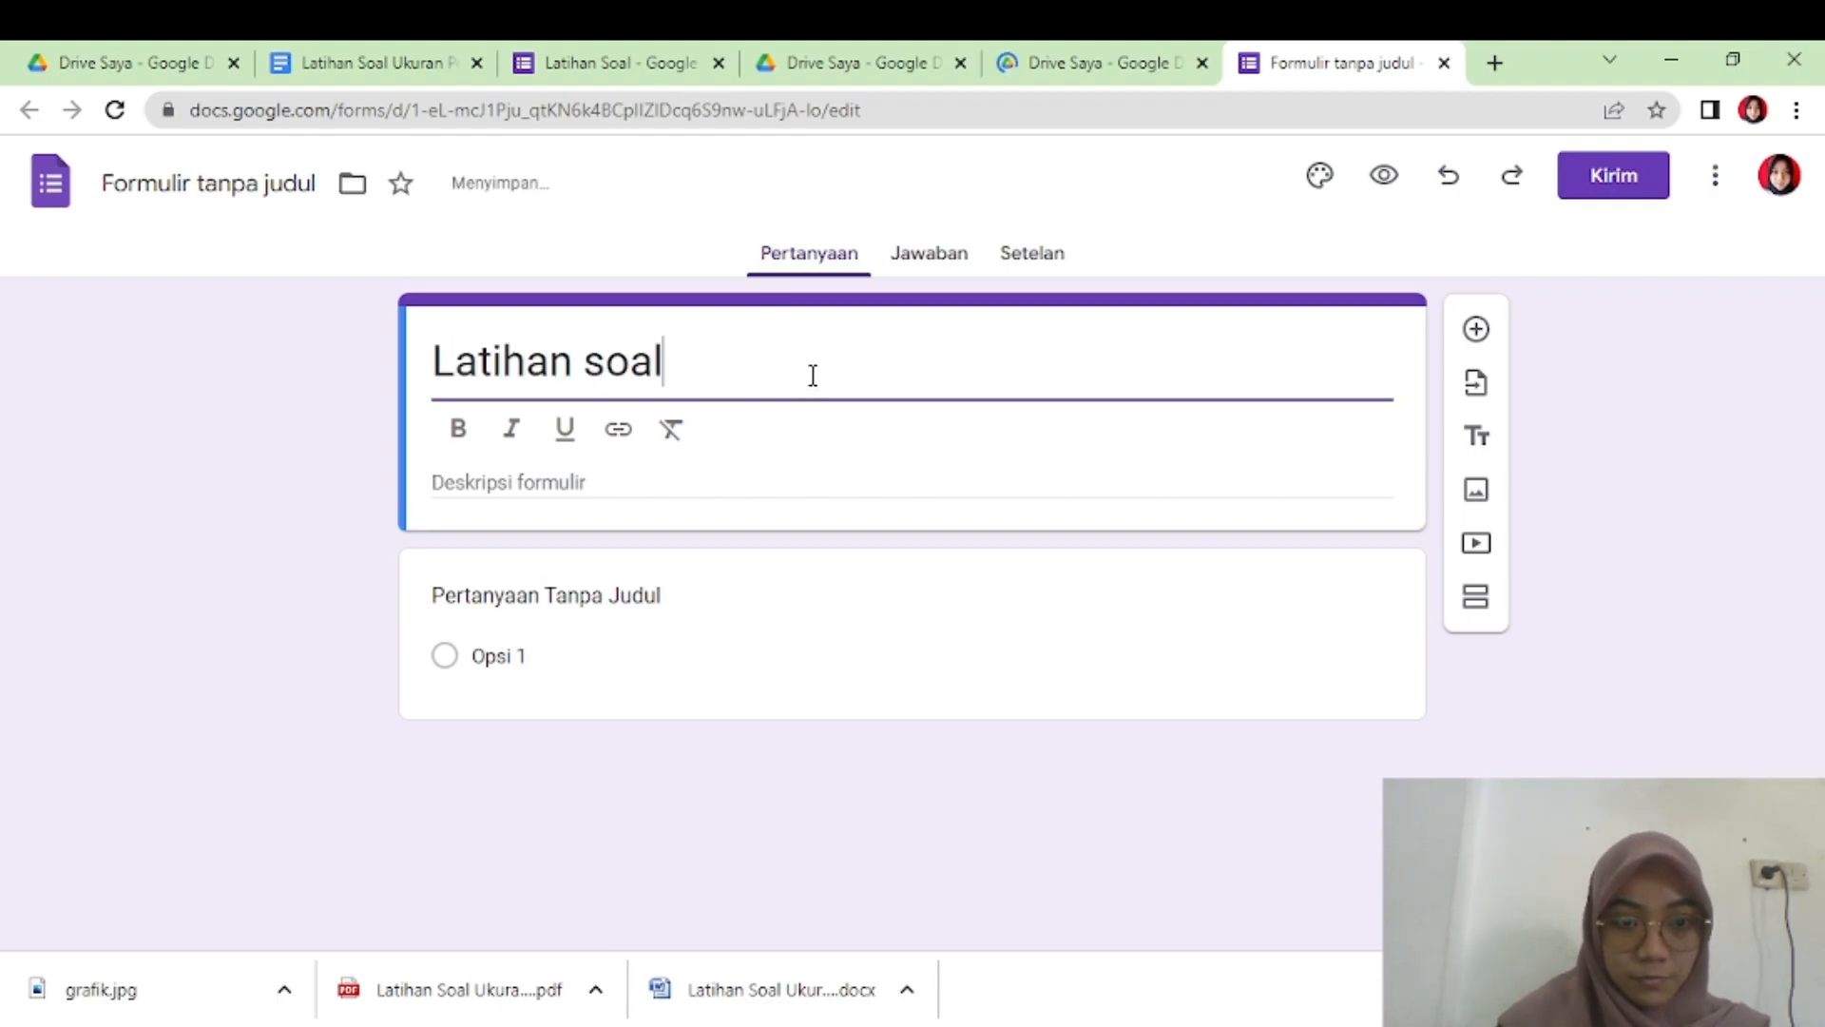
- Enter "materi ukuran pemusatan data" as the form description
{"action": "left_click", "coordinate": [994, 482]}
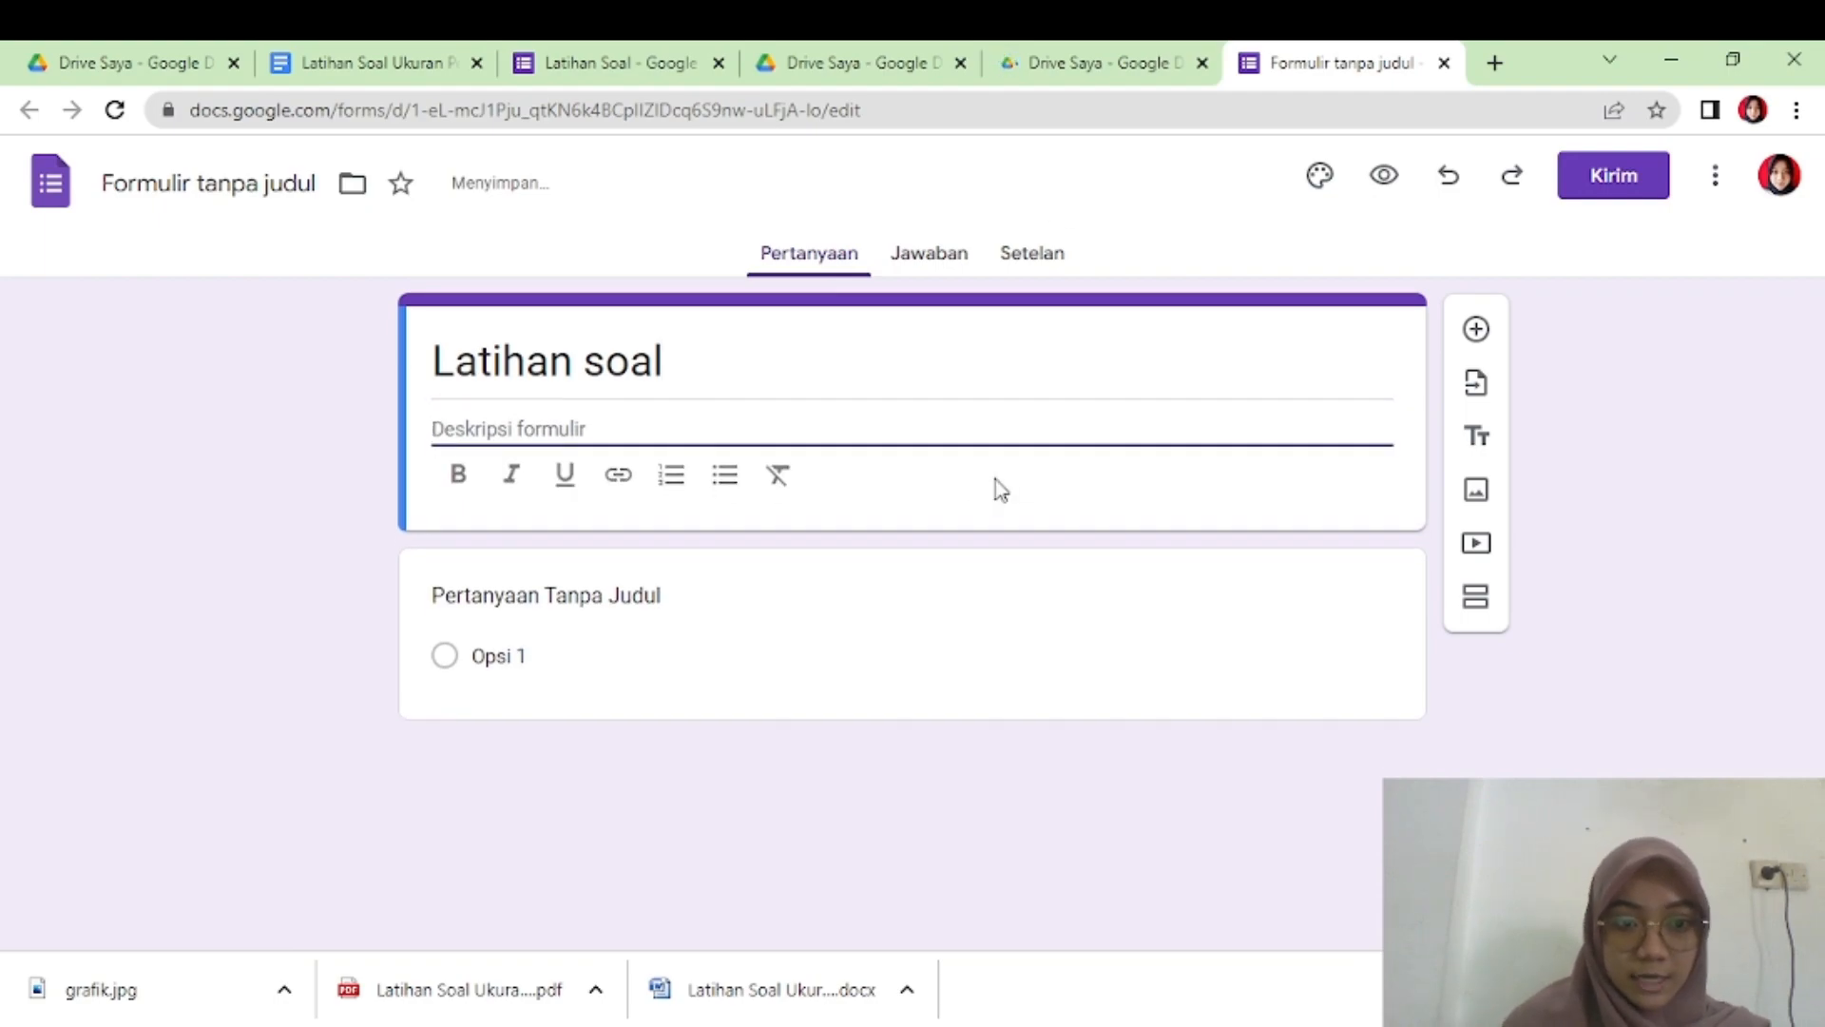
{"action": "type", "text": "materi"}
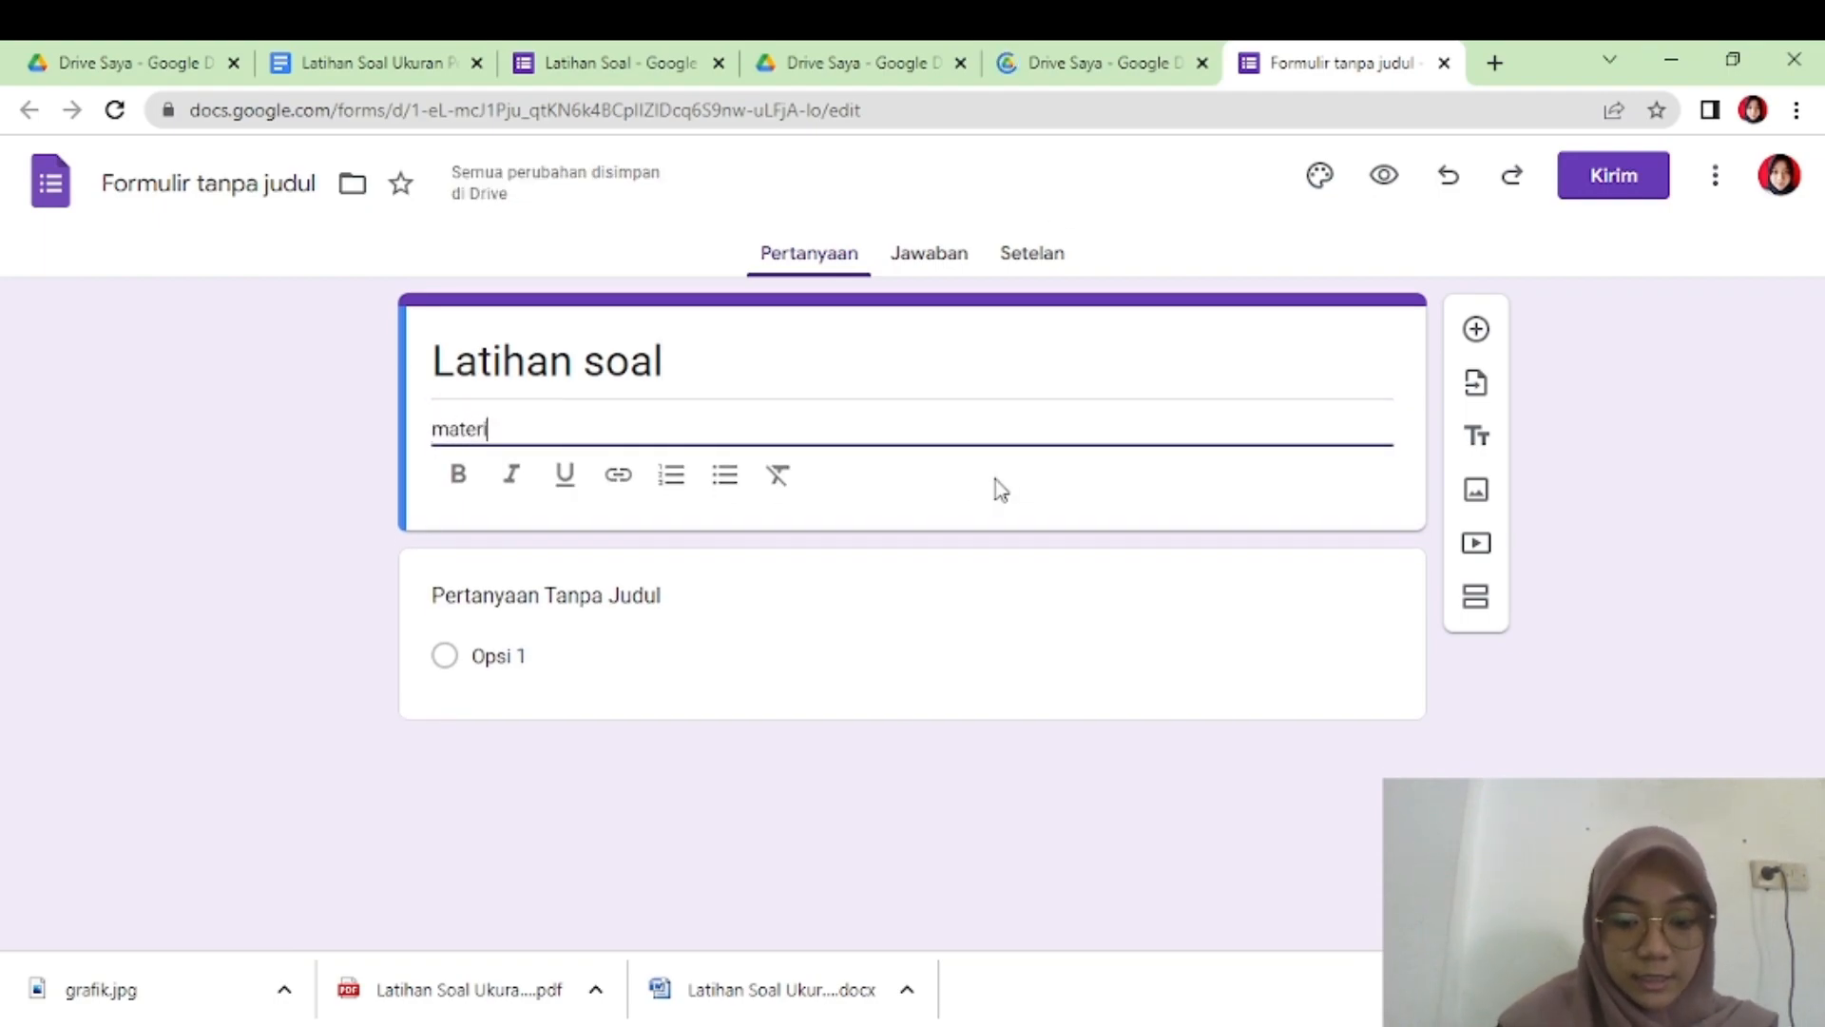
{"action": "type", "text": " ukuran pem"}
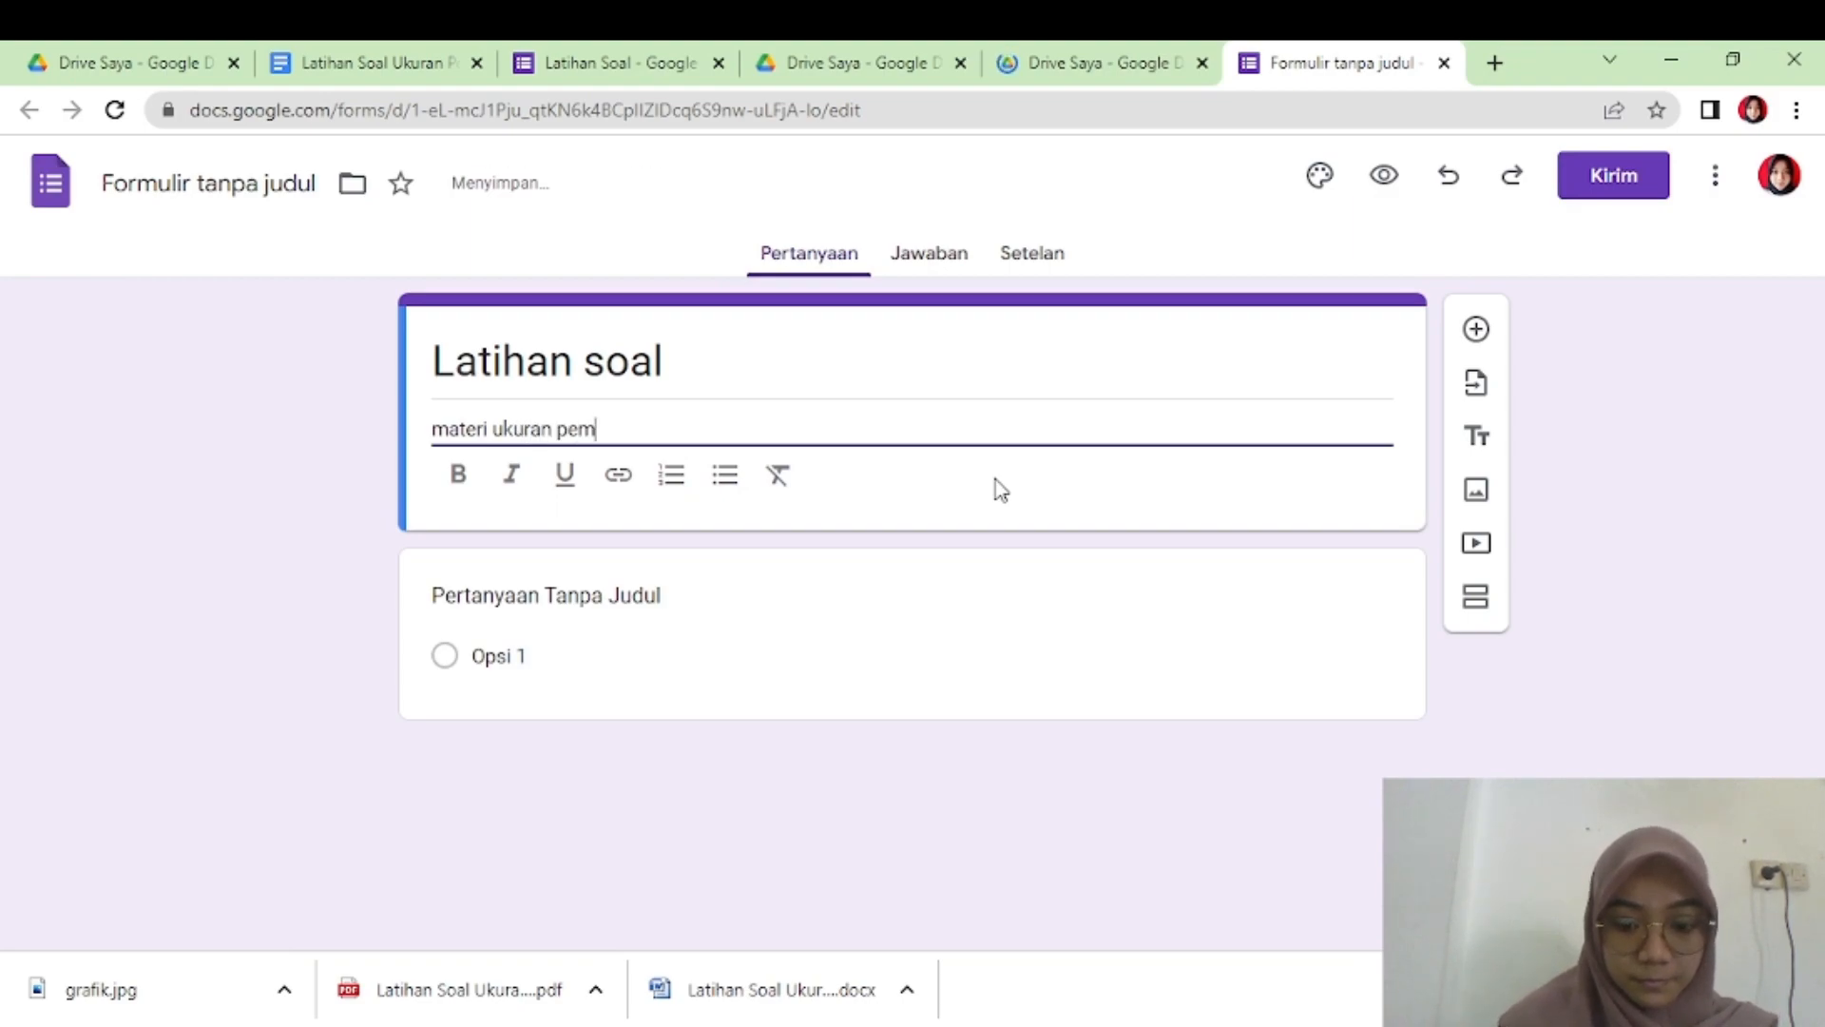
{"action": "type", "text": "usatan data"}
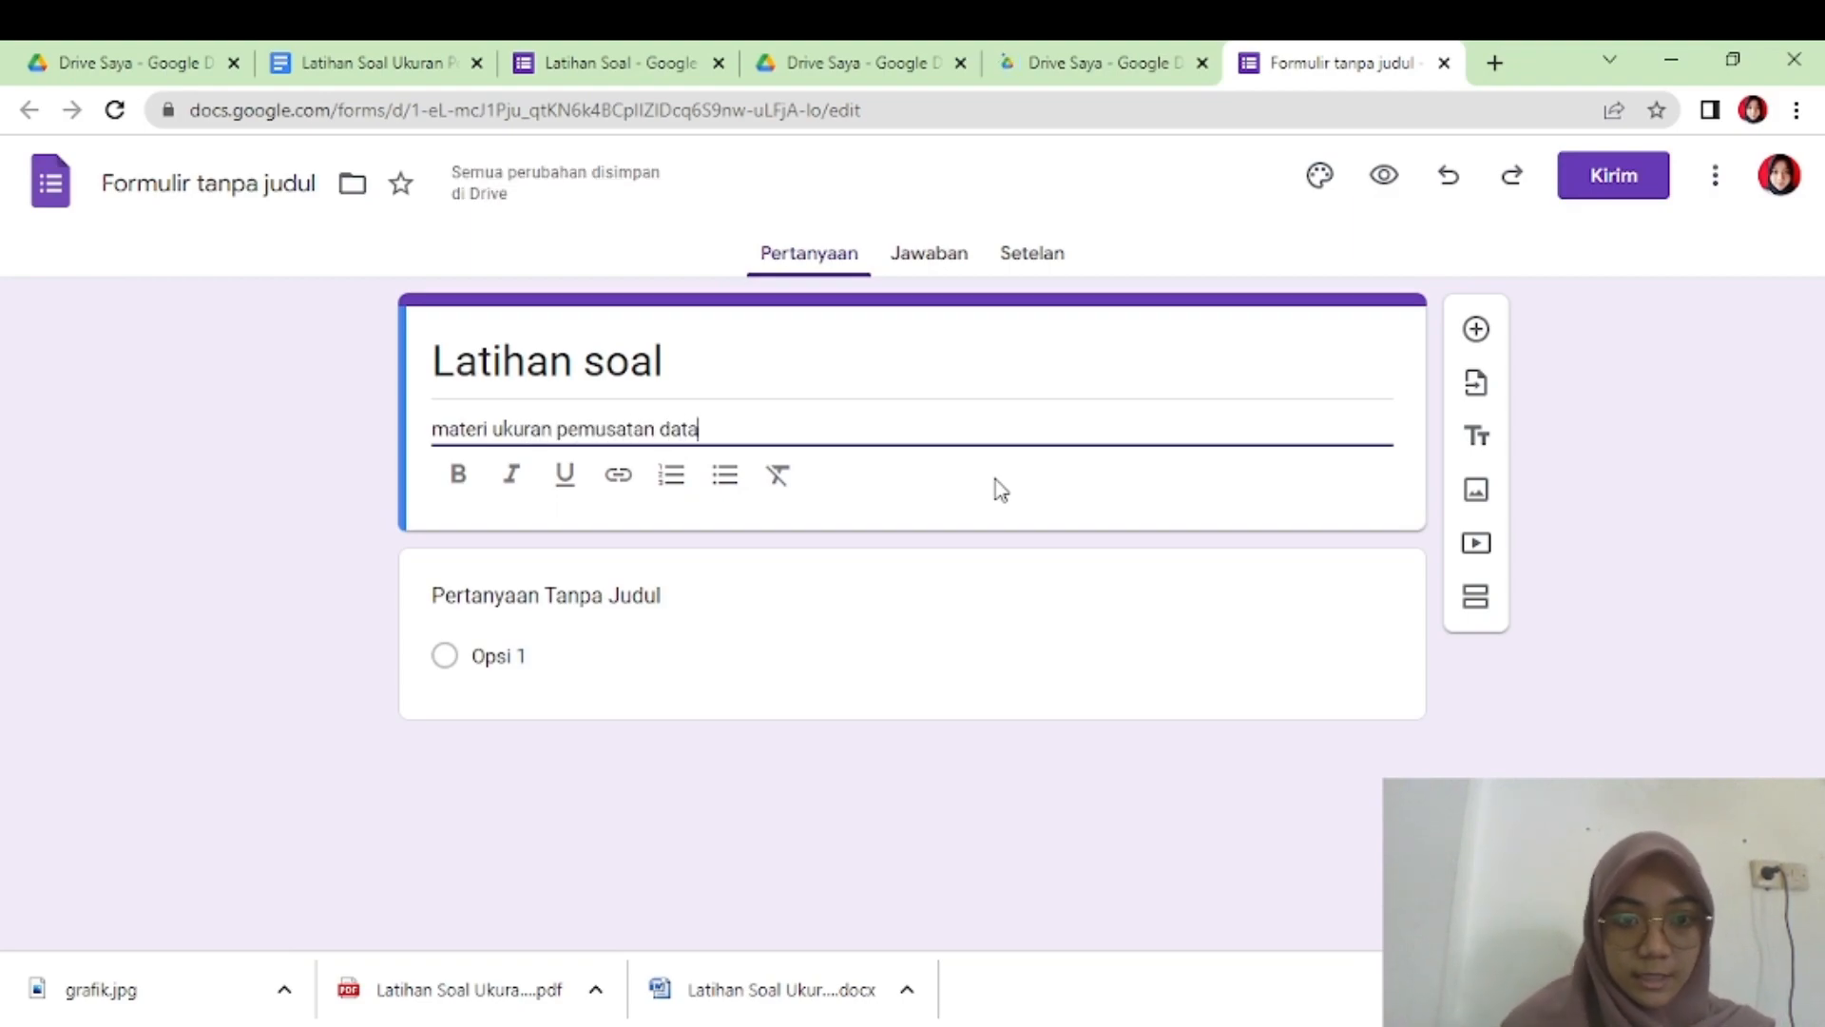
- Title the first question "Nama", with only the first letter capitalised
{"action": "left_click", "coordinate": [578, 592]}
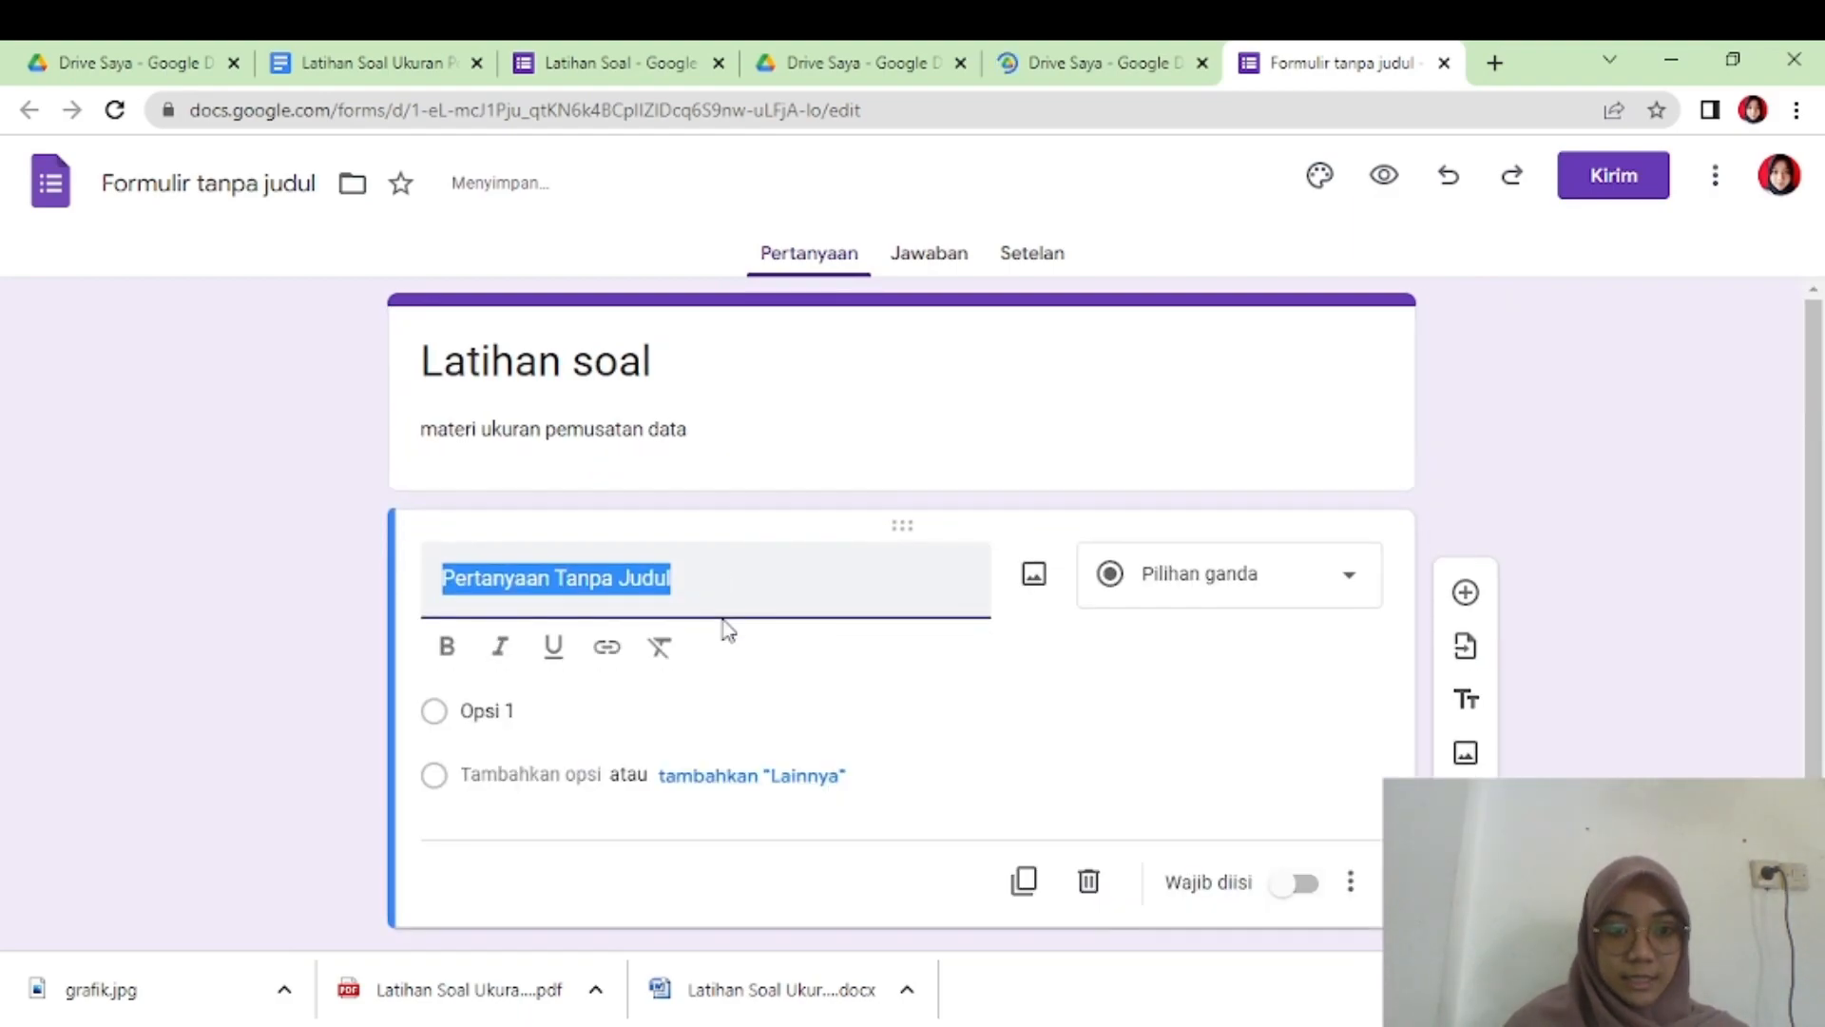
{"action": "type", "text": "nama"}
{"action": "key", "text": "BackSpace"}
{"action": "key", "text": "BackSpace"}
{"action": "key", "text": "BackSpace"}
{"action": "key", "text": "BackSpace"}
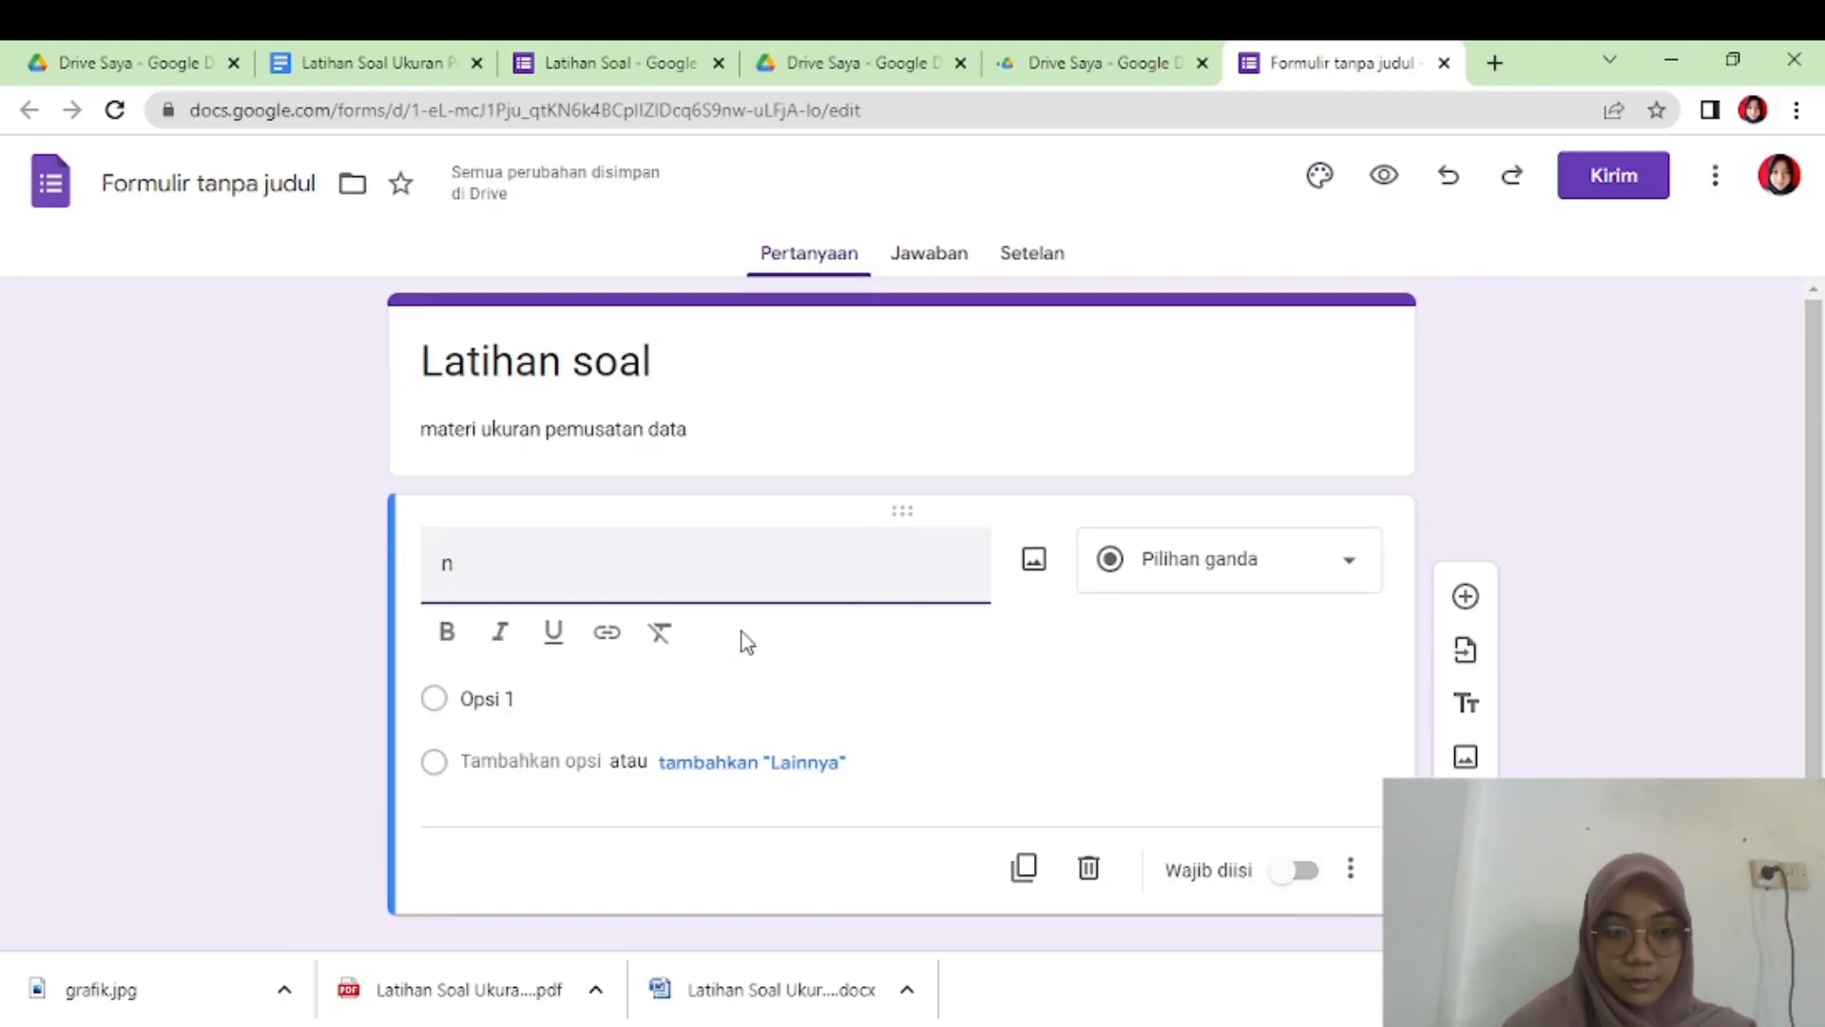
{"action": "type", "text": "NAma"}
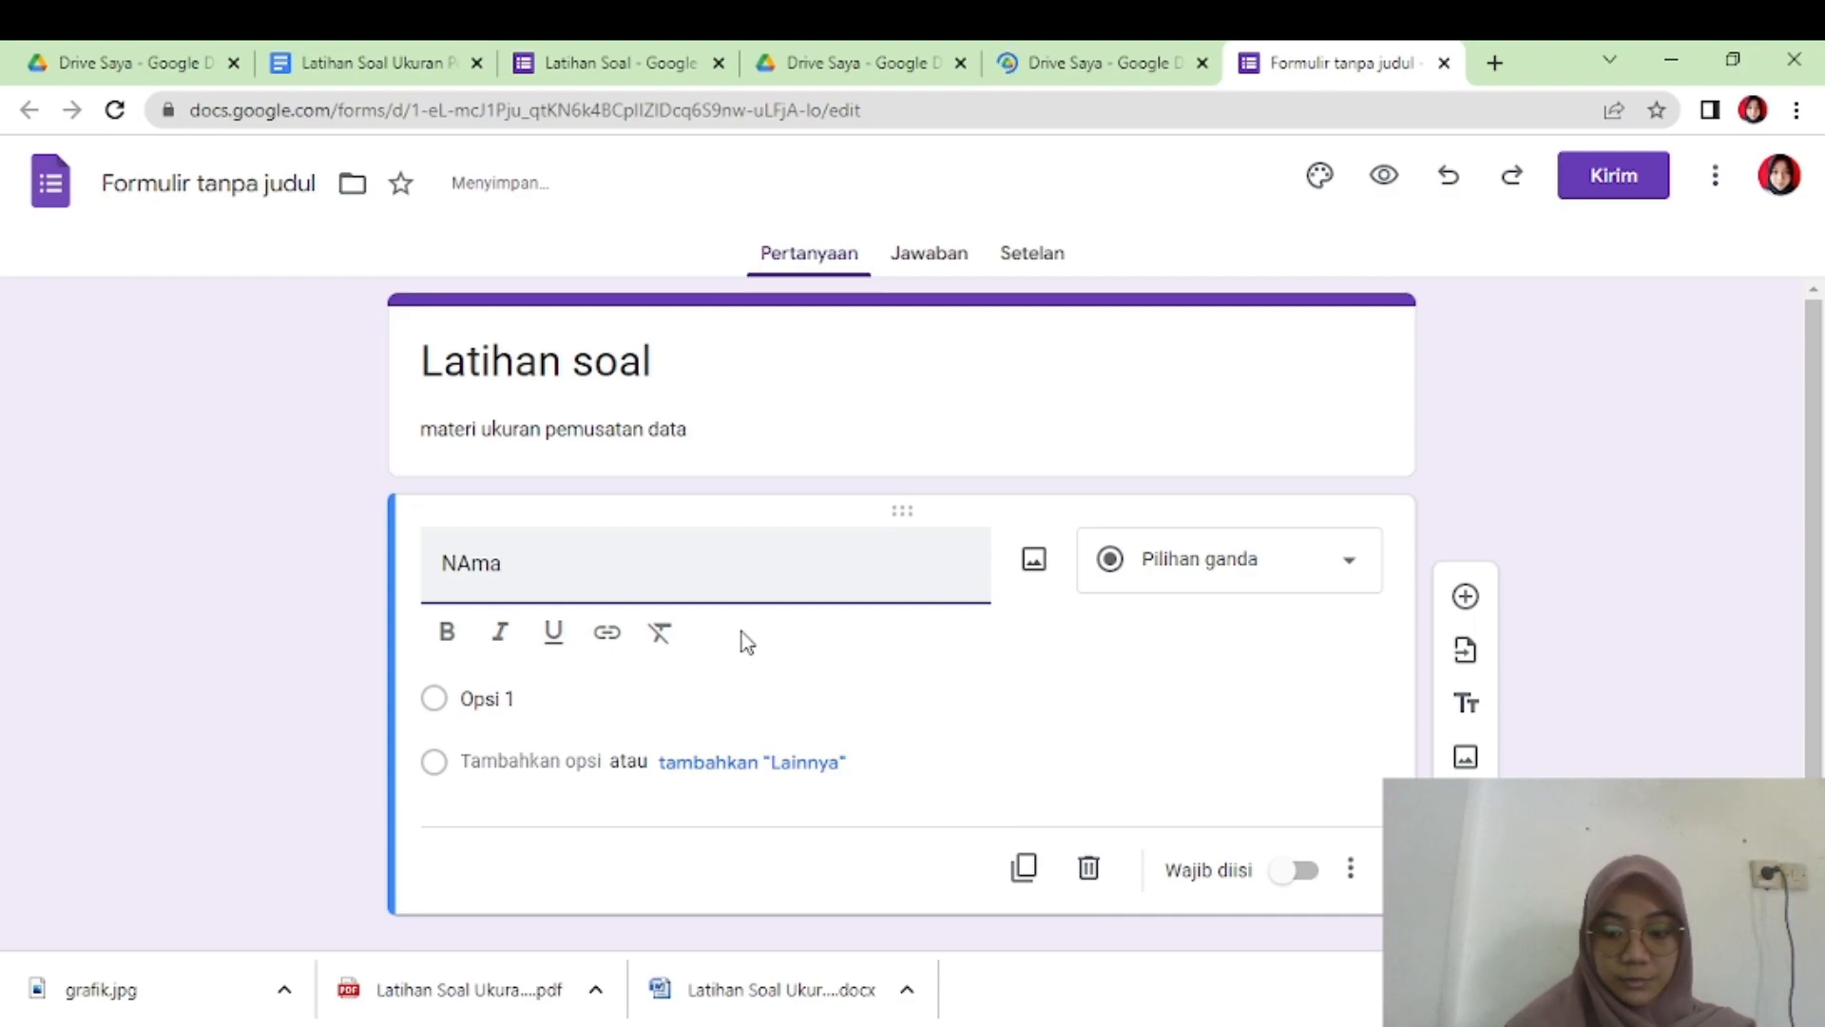
{"action": "key", "text": "BackSpace"}
{"action": "type", "text": "a"}
{"action": "key", "text": "BackSpace"}
{"action": "key", "text": "BackSpace"}
{"action": "key", "text": "BackSpace"}
{"action": "type", "text": "ama"}
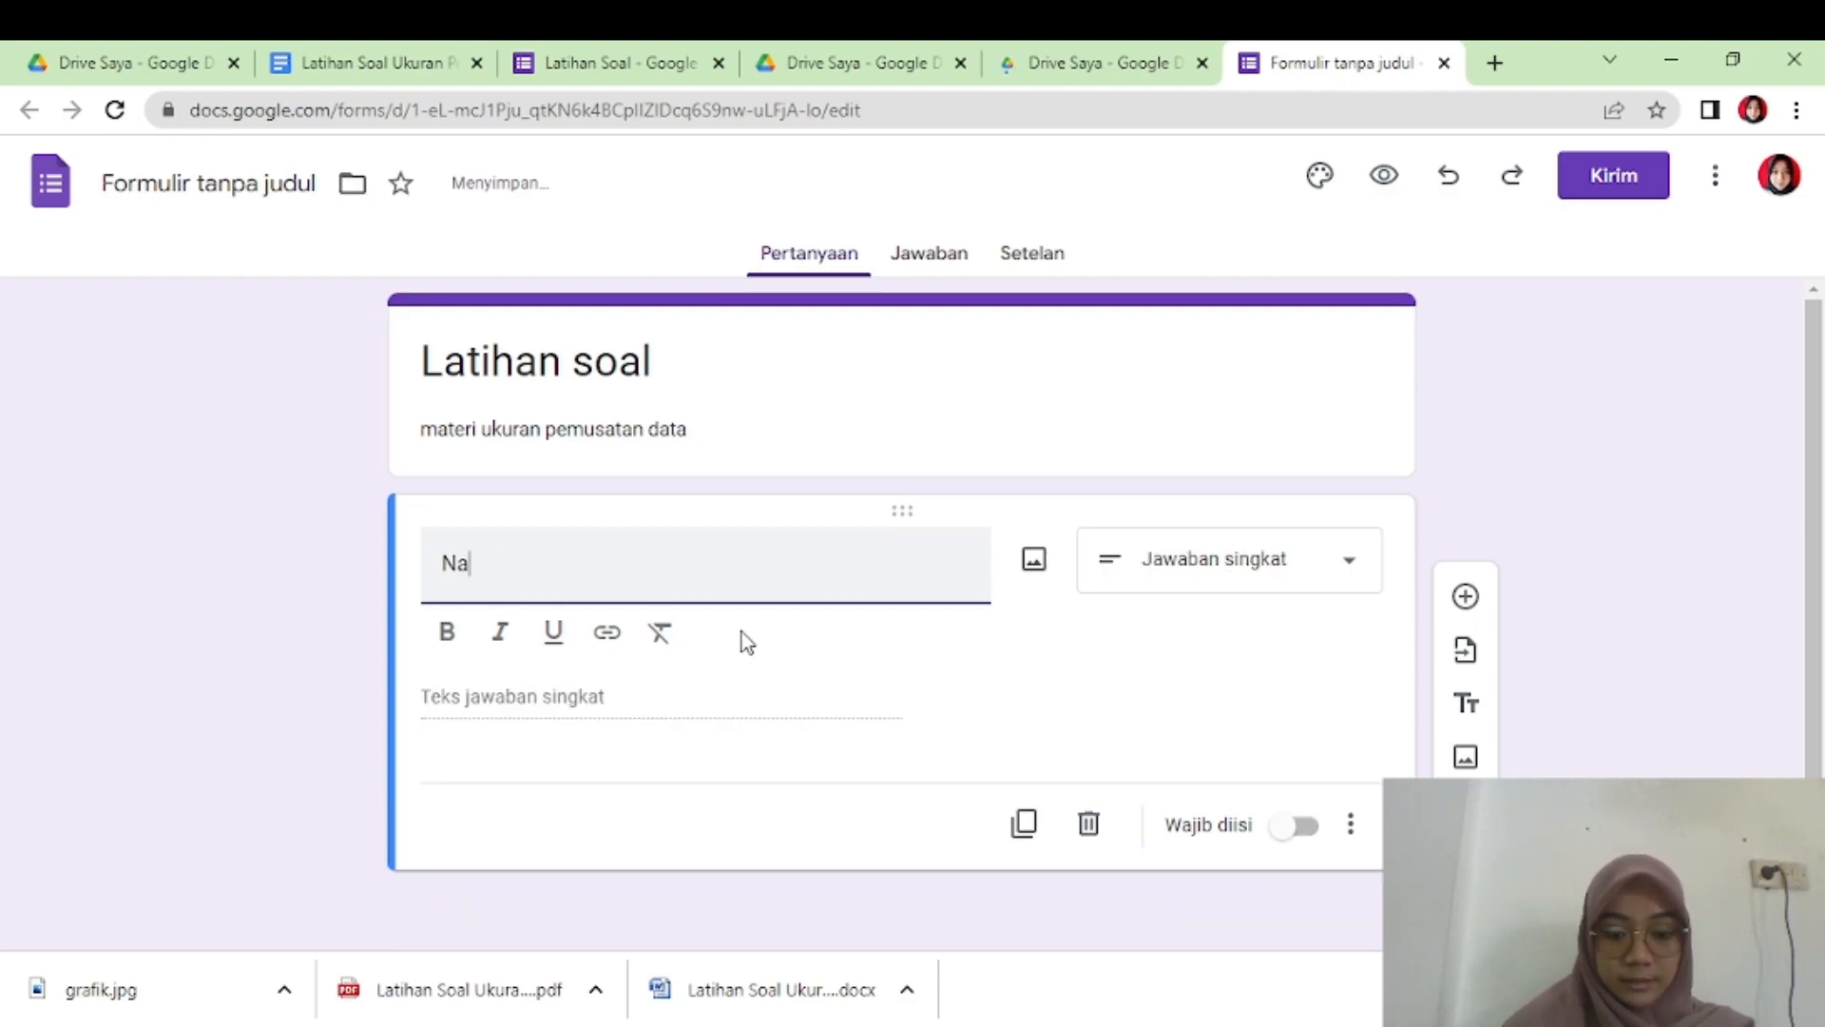
- Add two more questions below Nama, titled "kelas" and "absen"
{"action": "left_click", "coordinate": [1465, 596]}
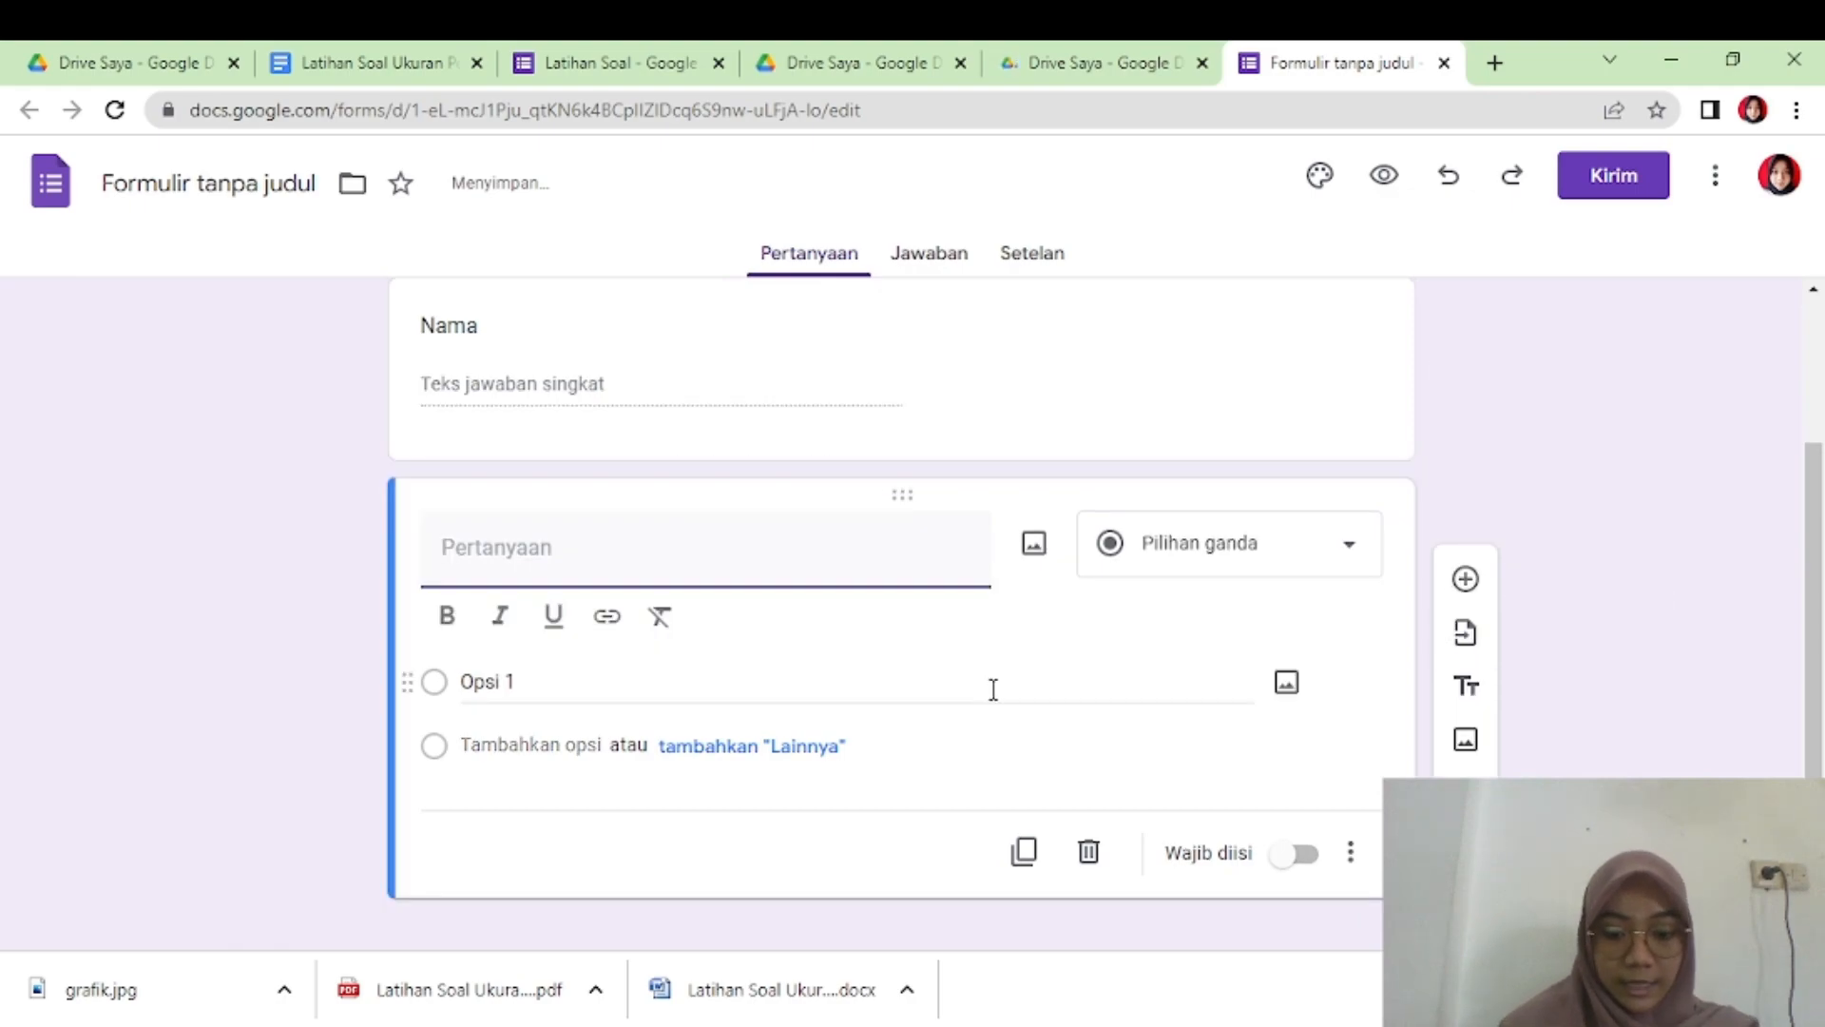
{"action": "type", "text": "kelas"}
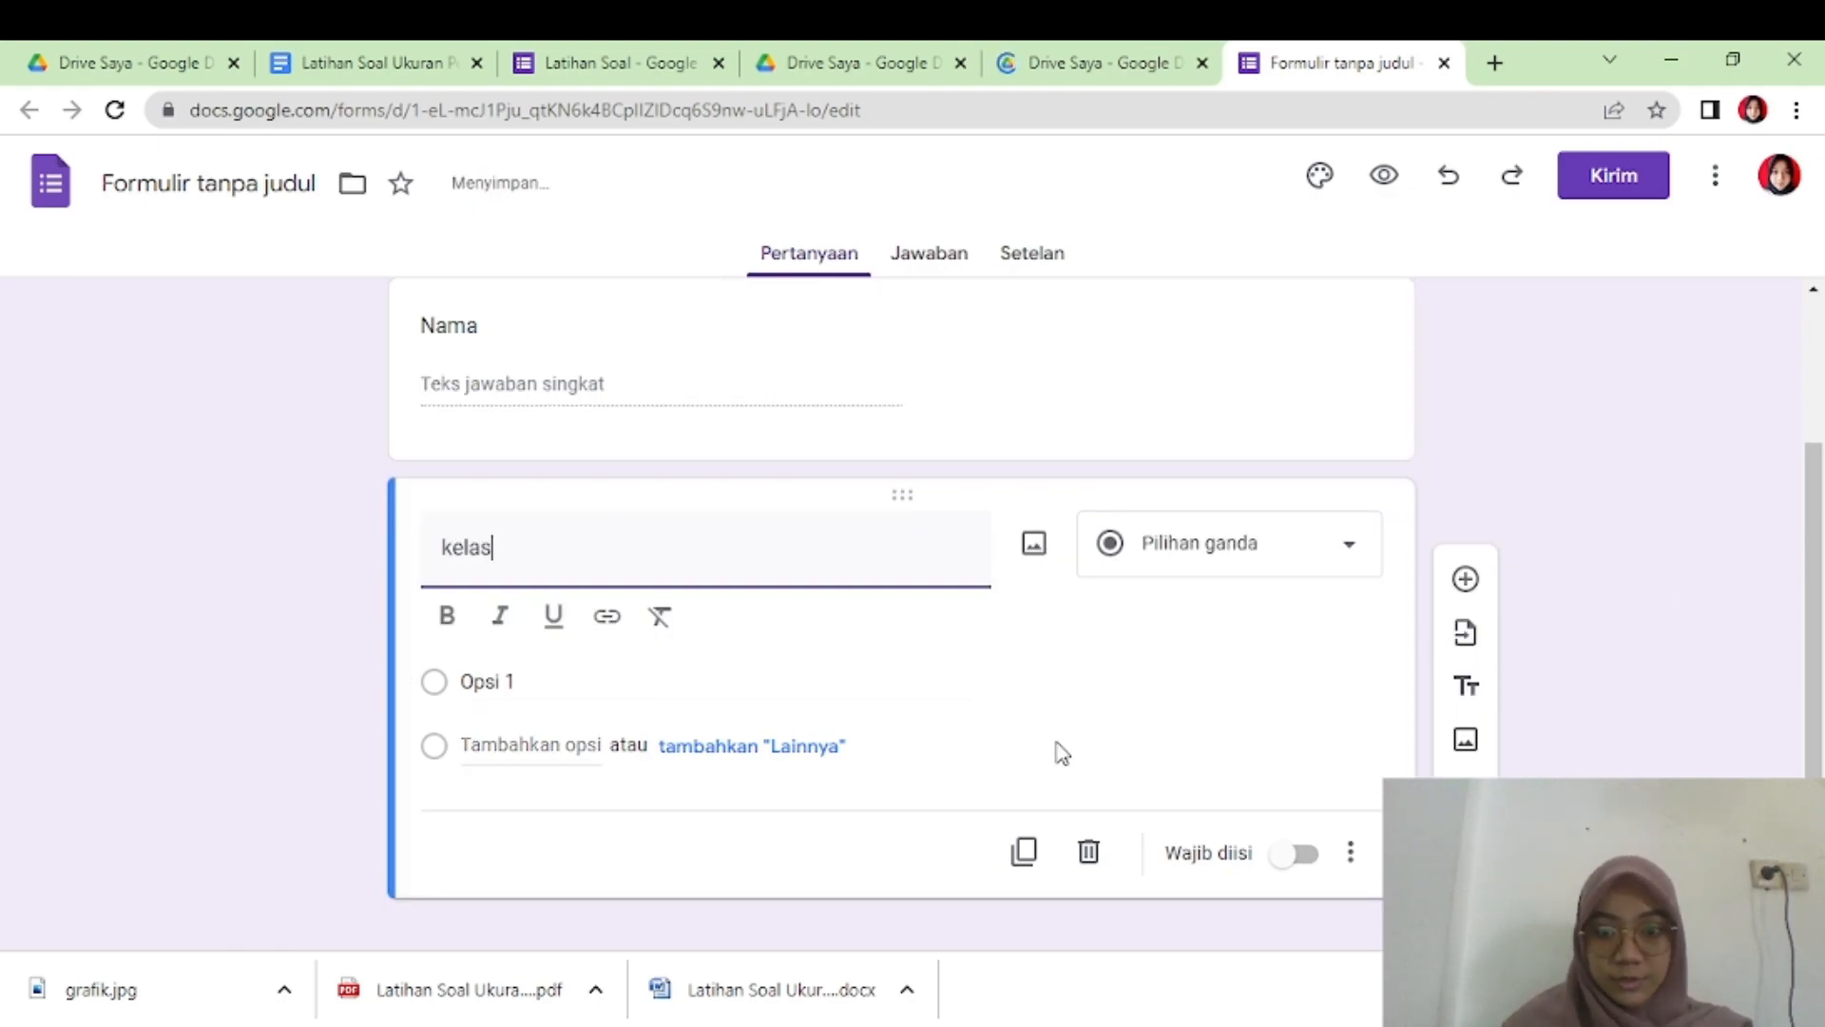
{"action": "left_click", "coordinate": [1474, 581]}
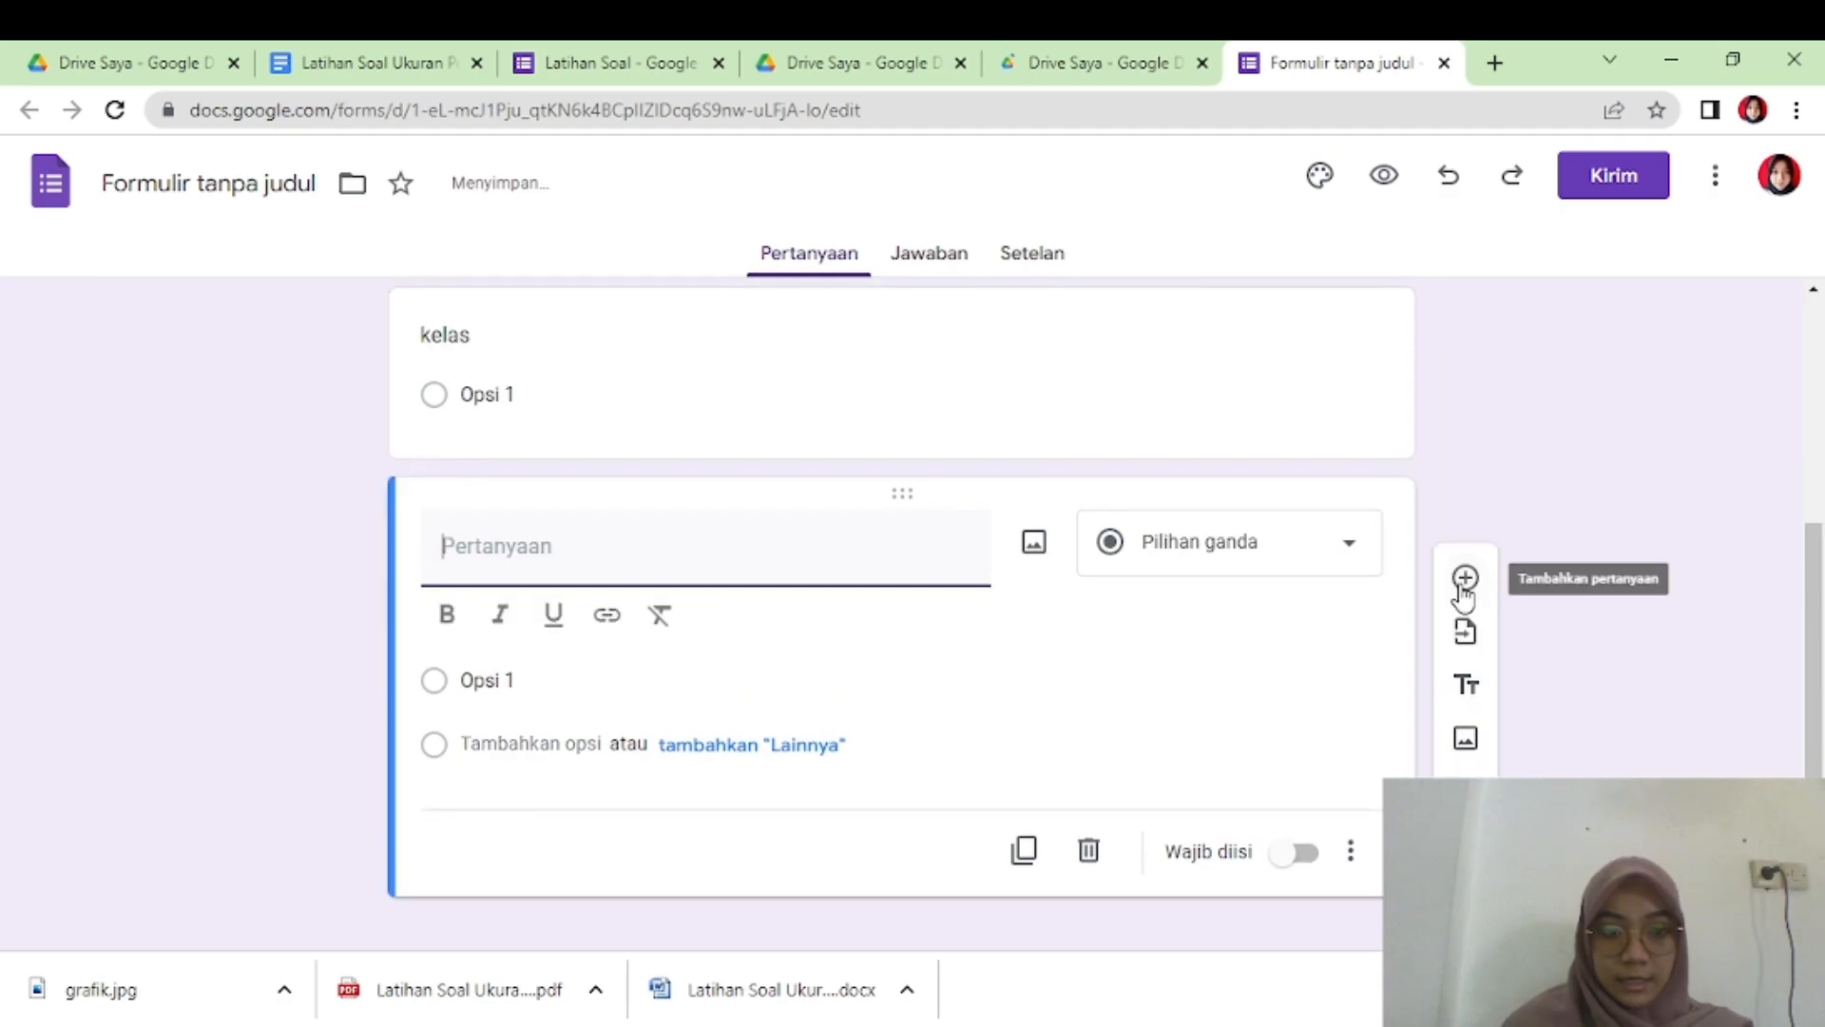
{"action": "type", "text": "absen"}
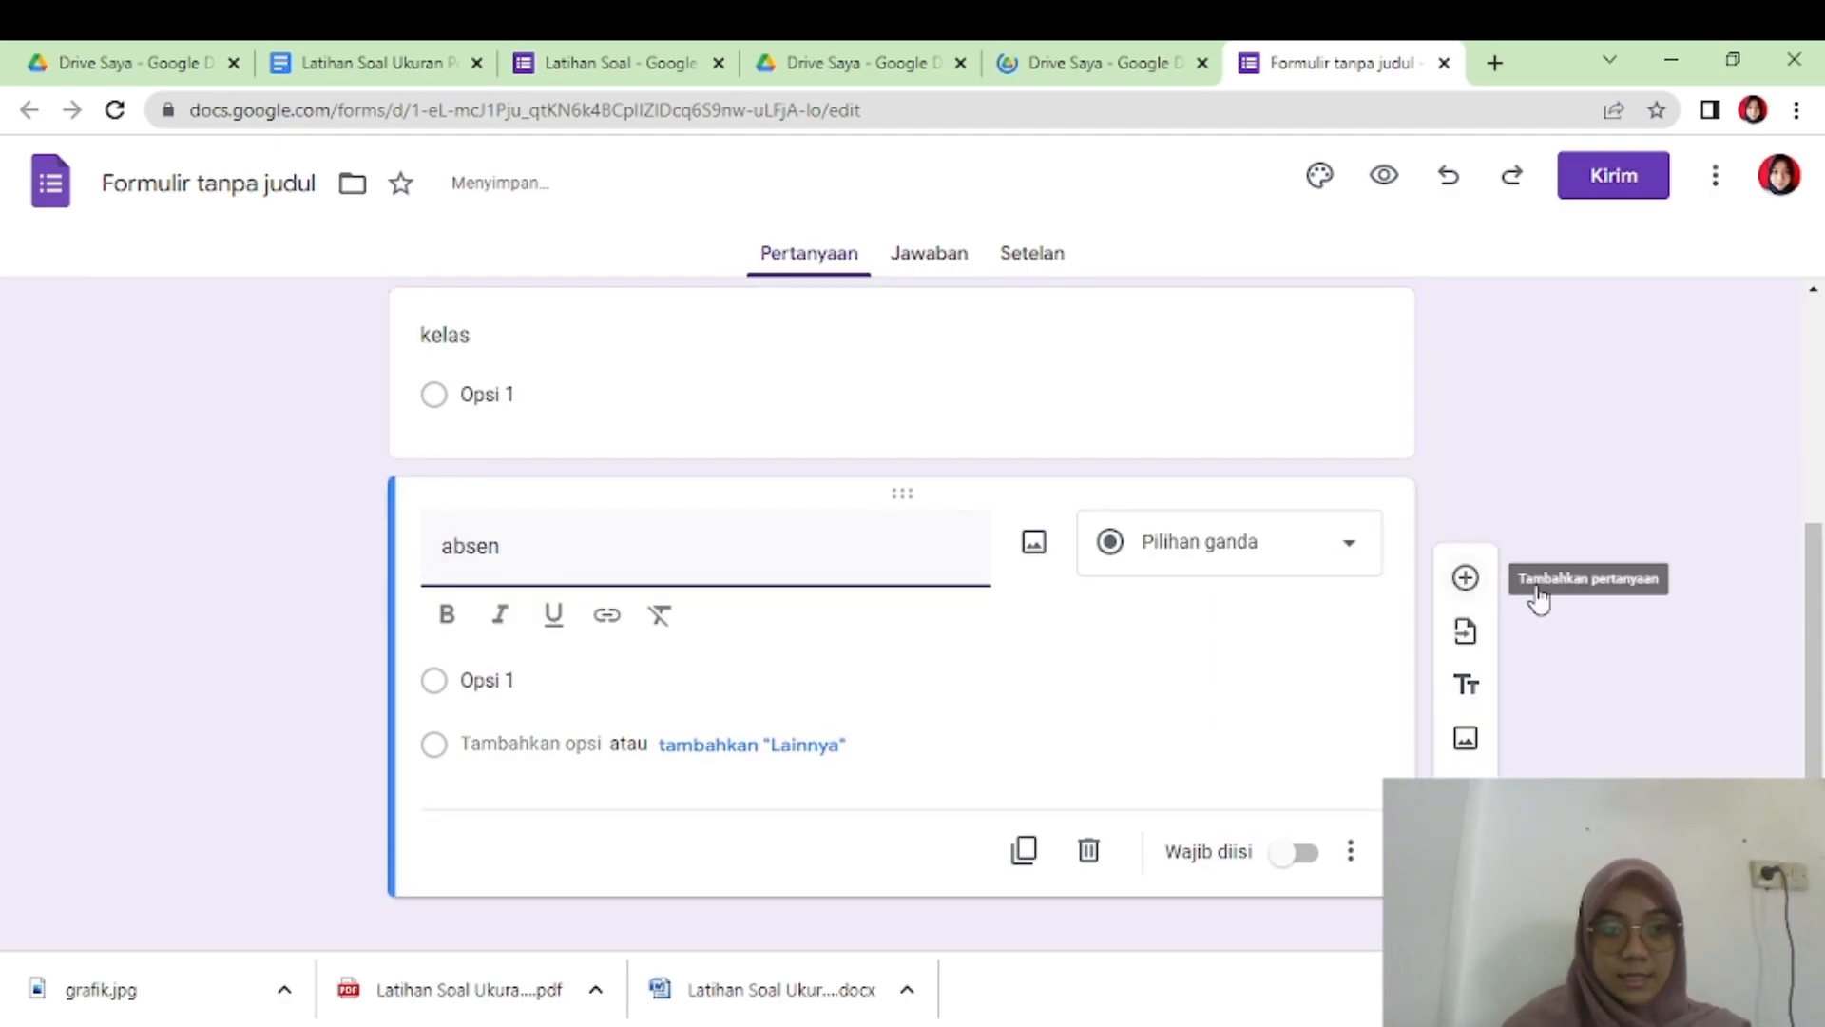
- Give the multiple-choice question "kelas" the answer options A, B and C
{"action": "scroll", "coordinate": [1619, 542], "scroll_direction": "up", "scroll_amount": 3}
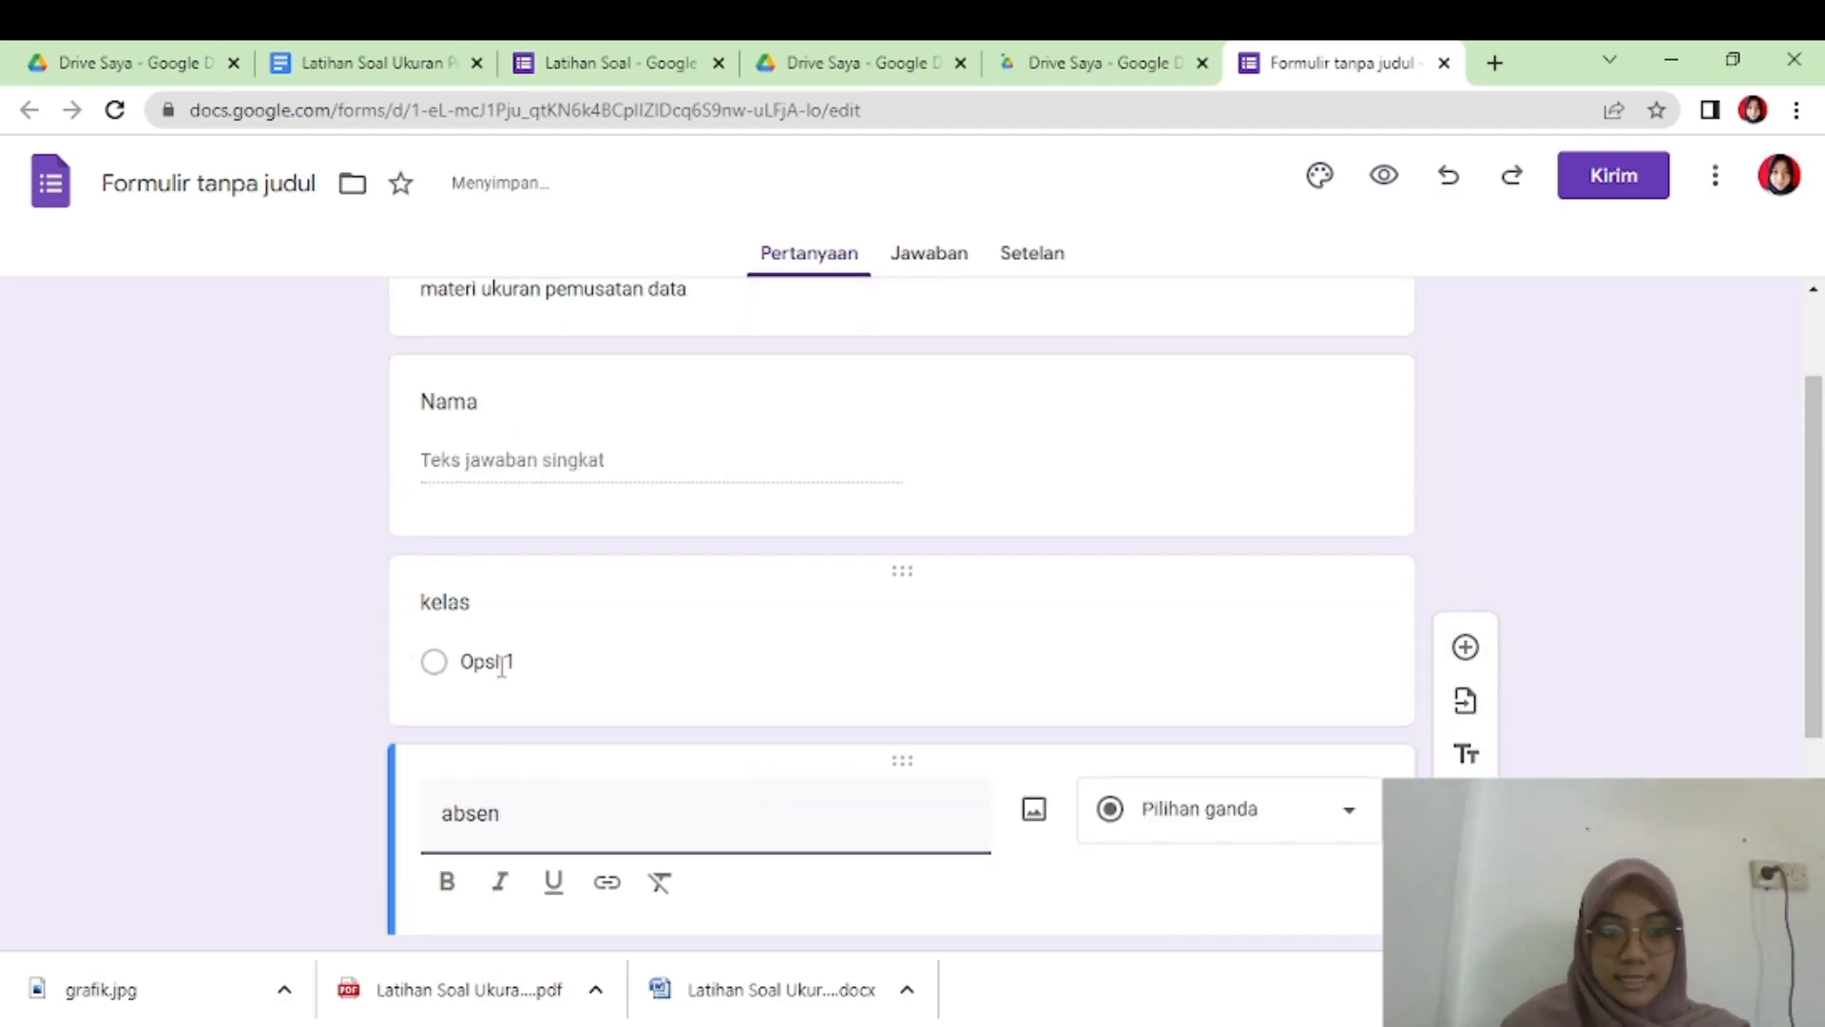
{"action": "left_click", "coordinate": [514, 601]}
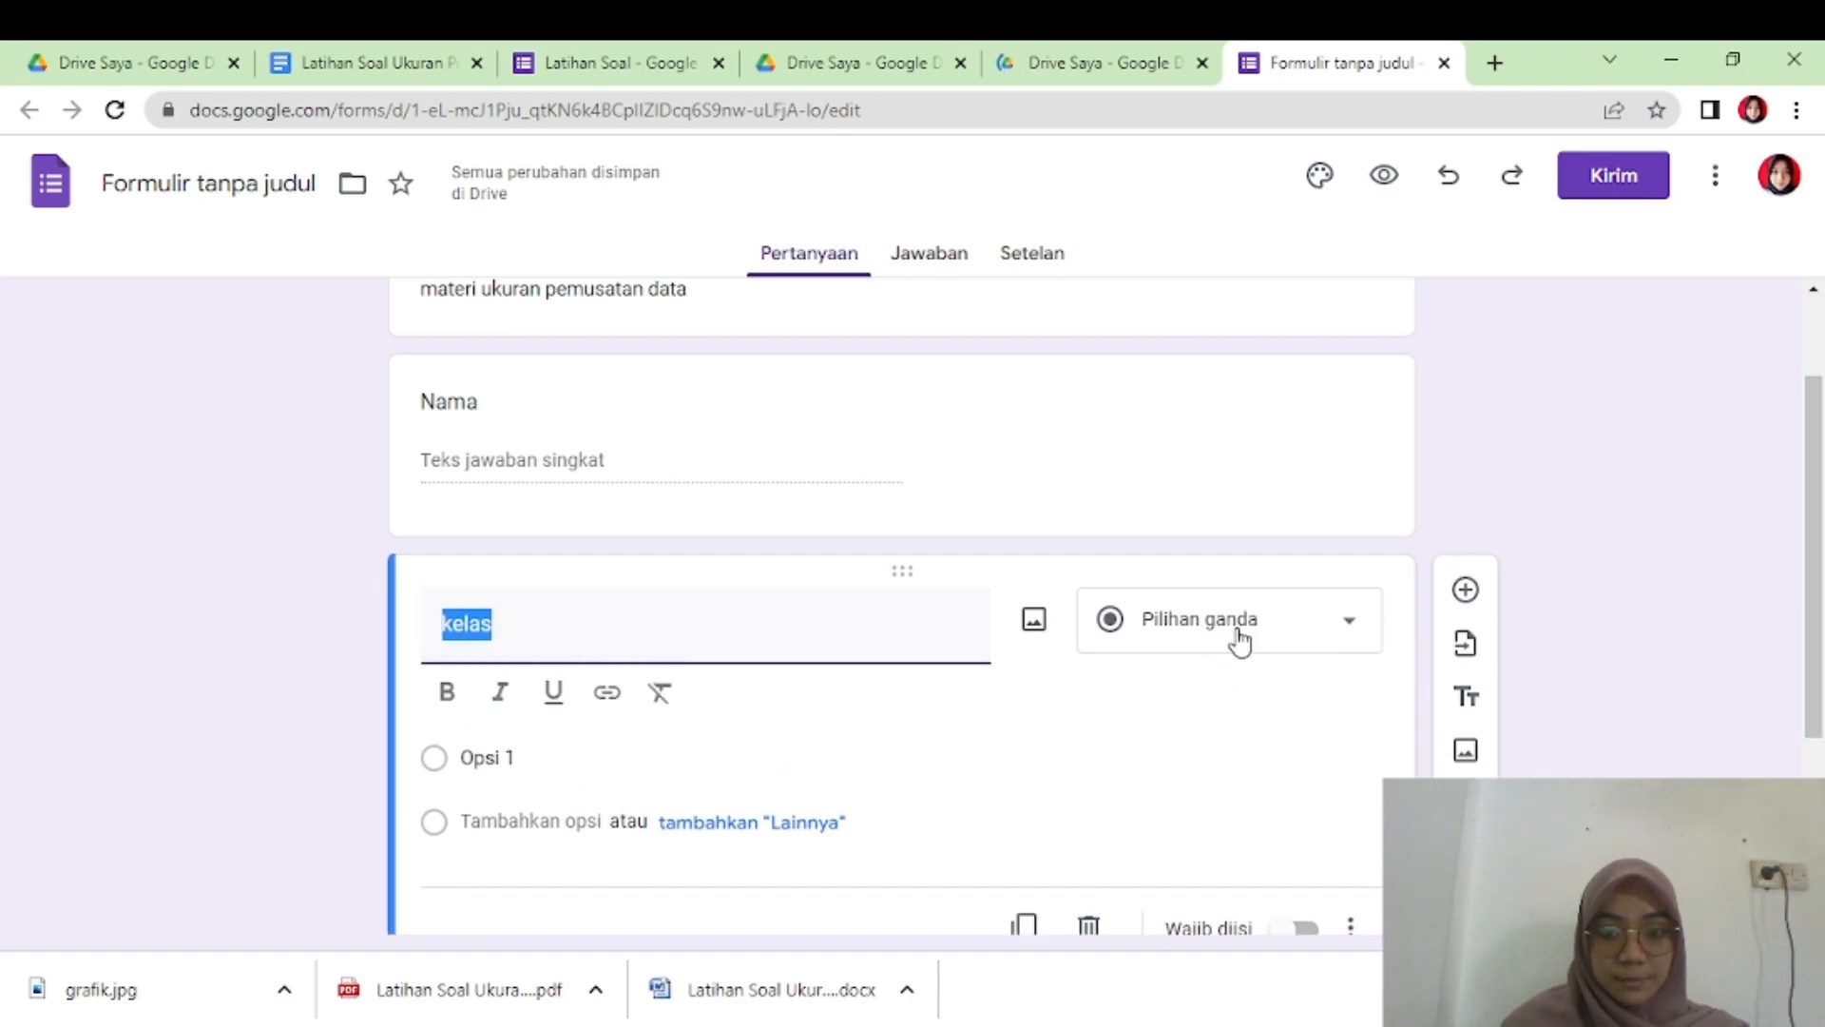
{"action": "left_click", "coordinate": [553, 757]}
{"action": "type", "text": "a"}
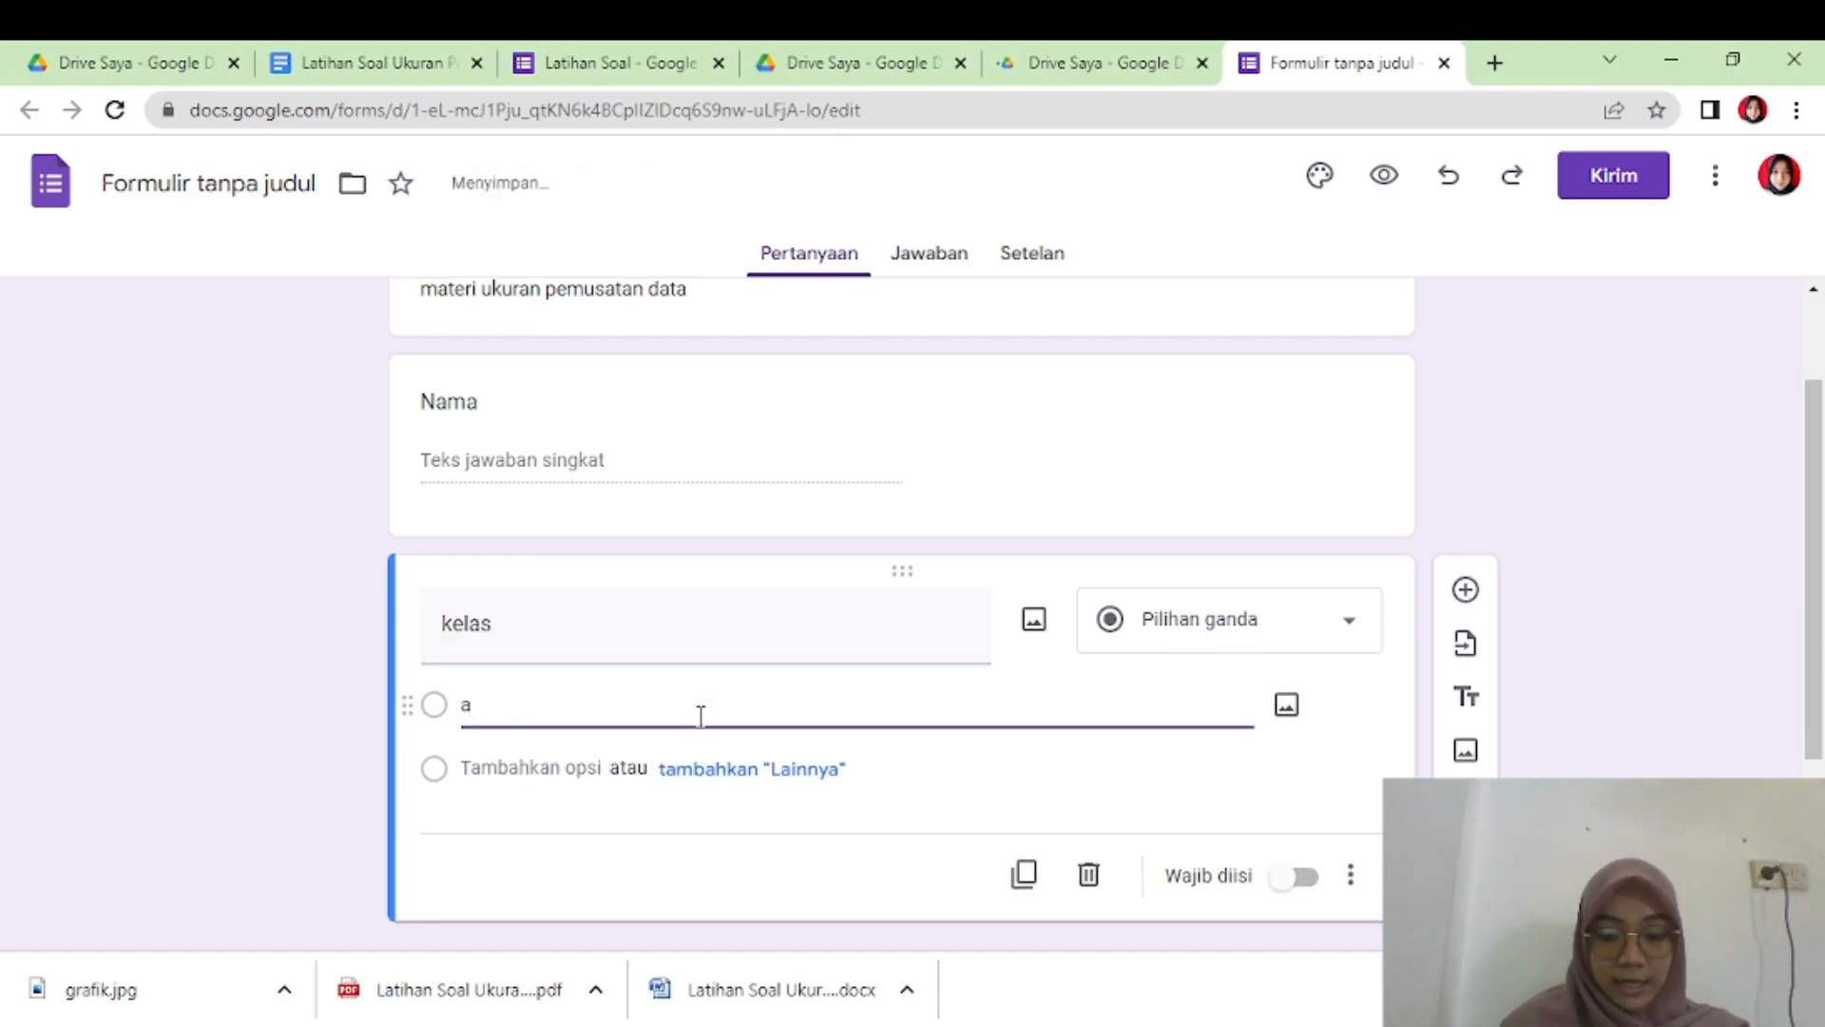
{"action": "key", "text": "BackSpace"}
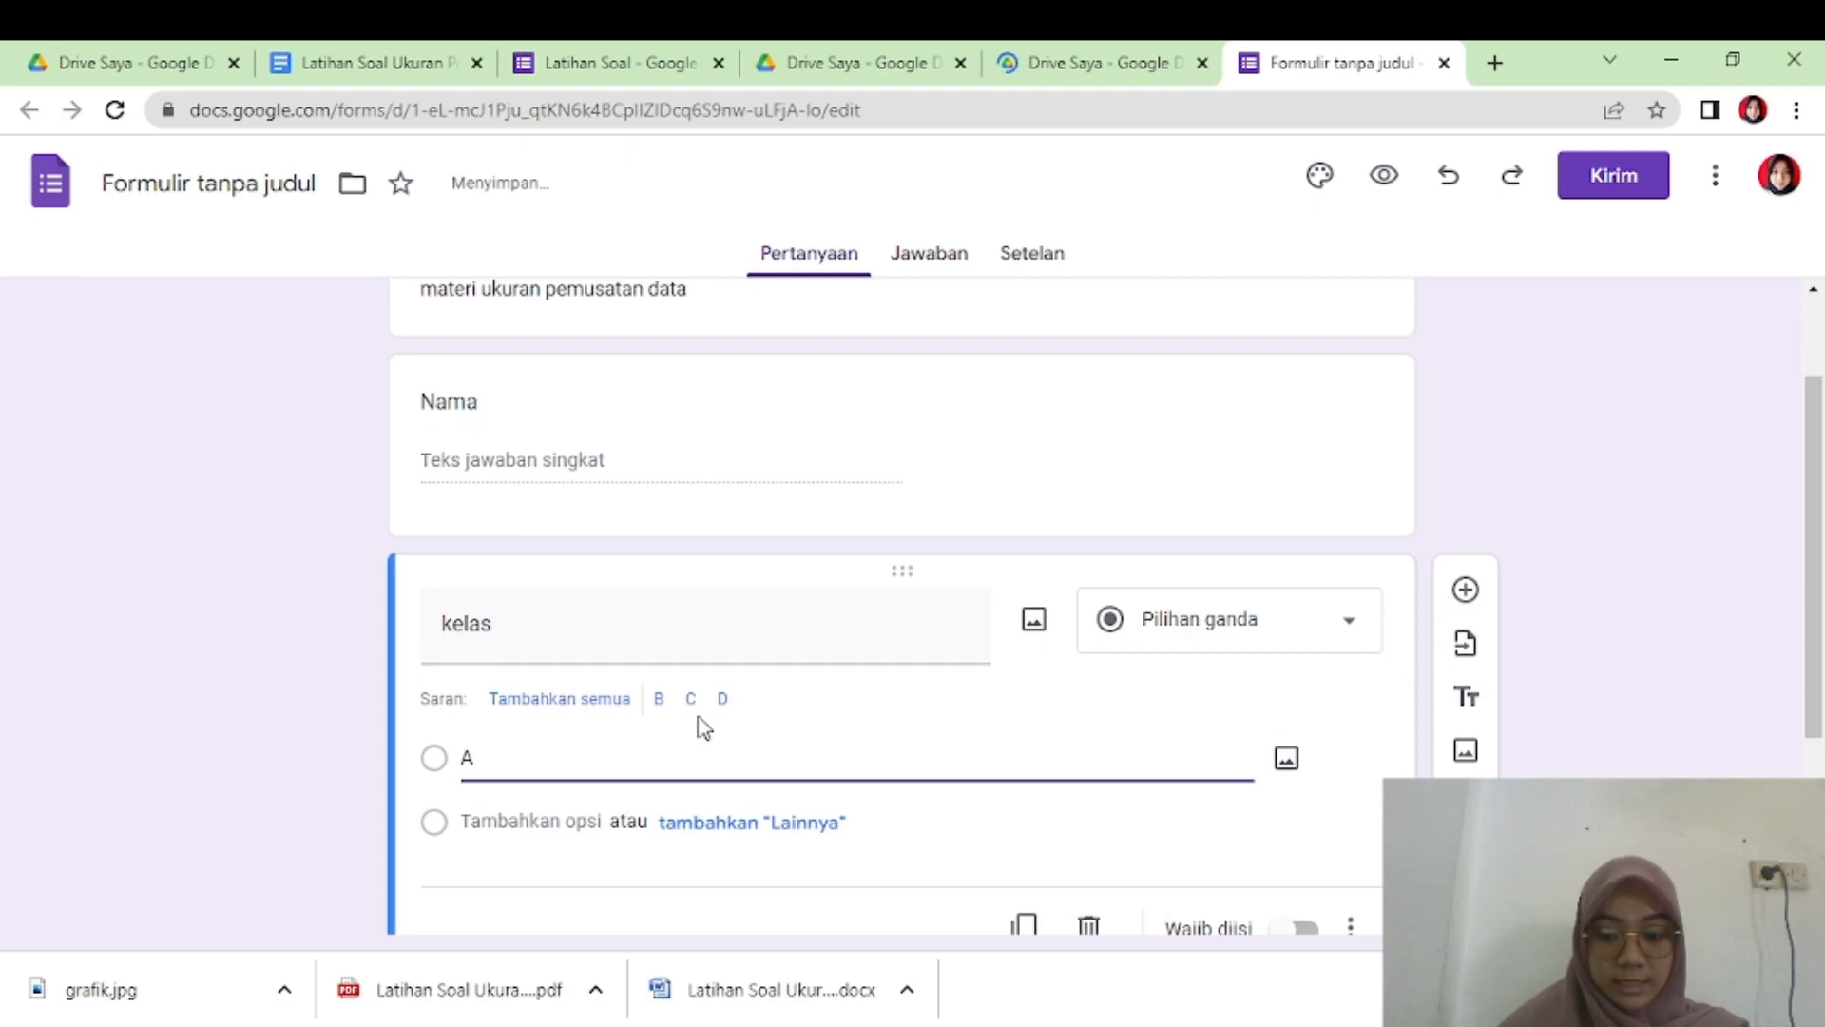
{"action": "type", "text": "A"}
{"action": "key", "text": "Return"}
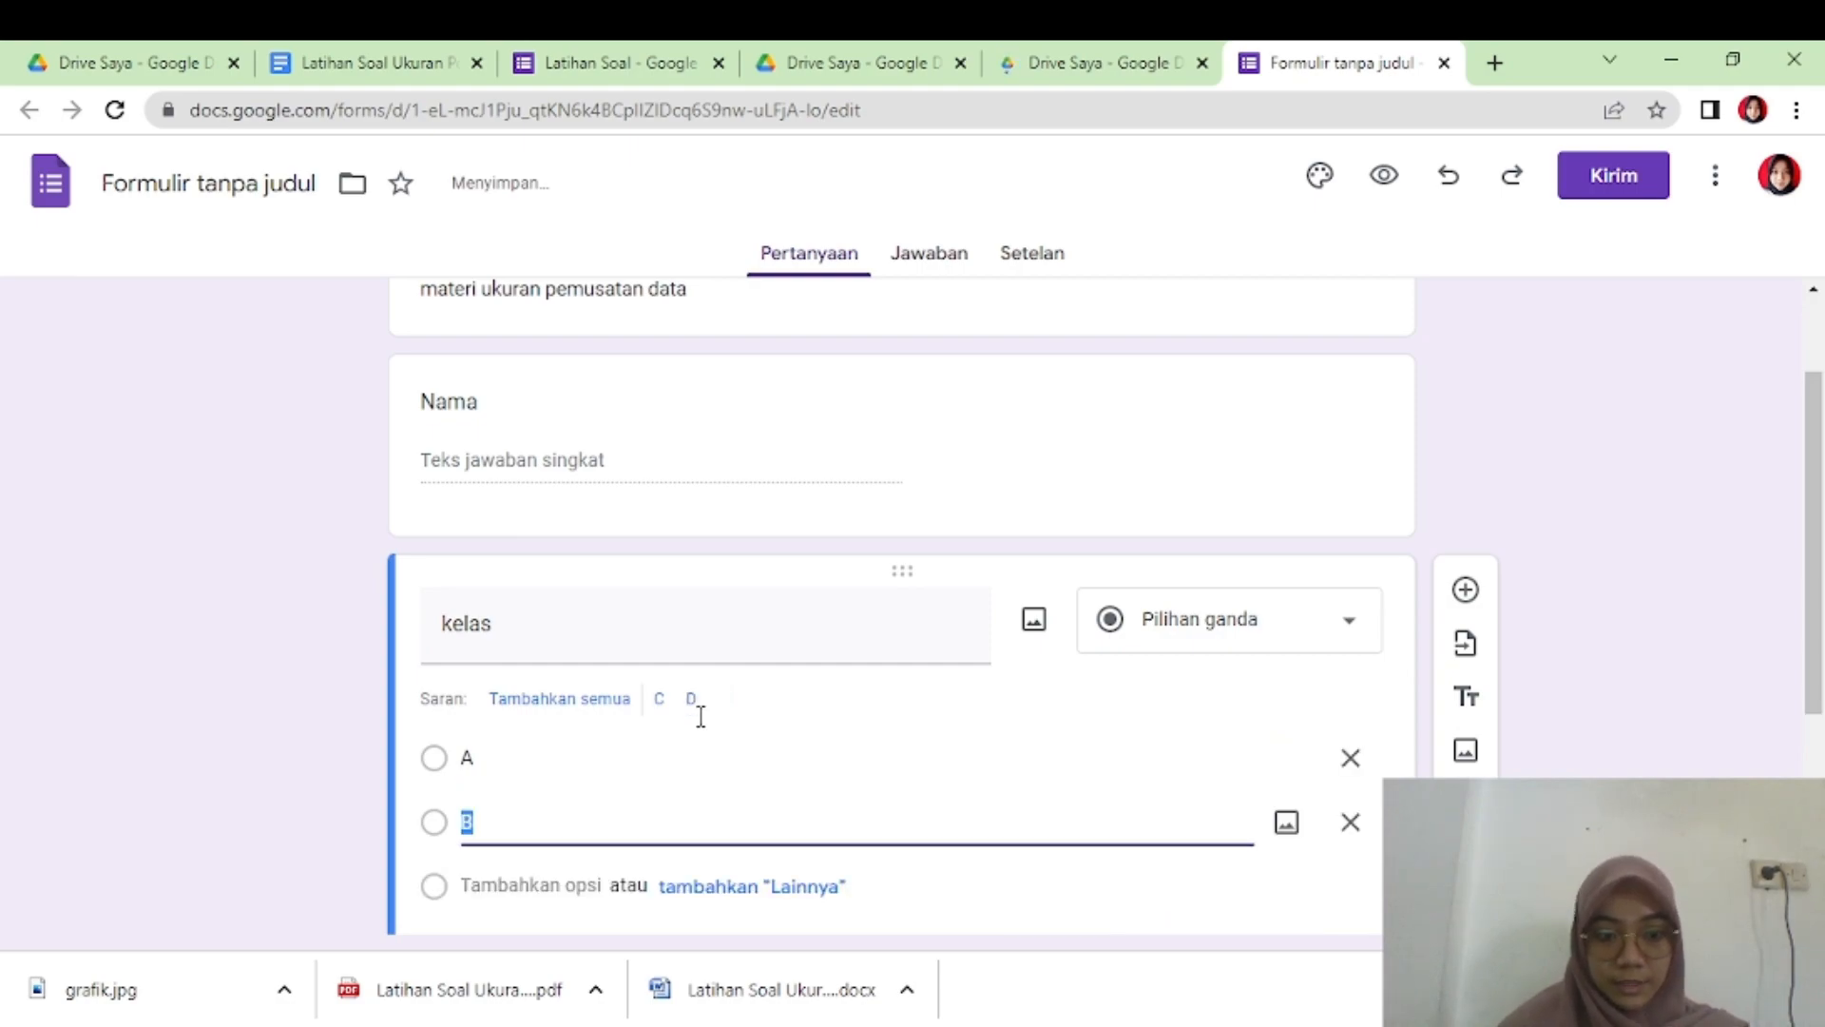
{"action": "key", "text": "Return"}
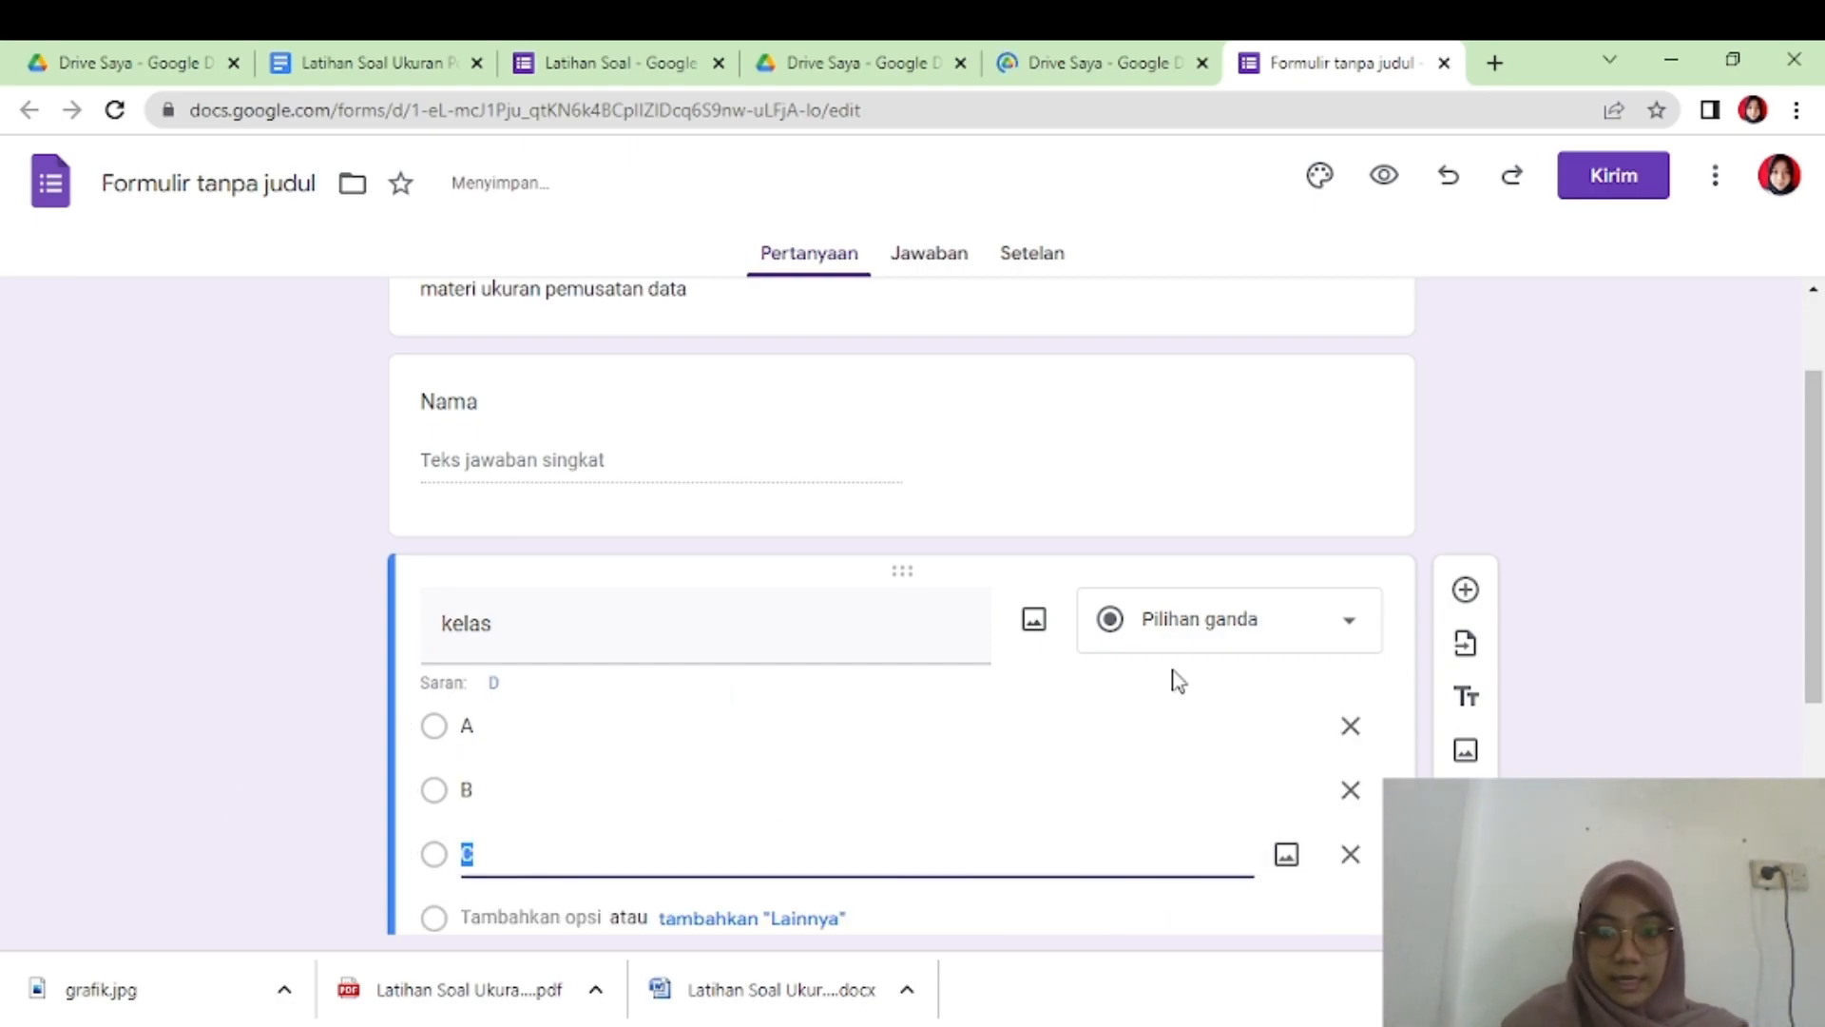
{"action": "left_click_drag", "start_coordinate": [1816, 490], "coordinate": [1816, 765]}
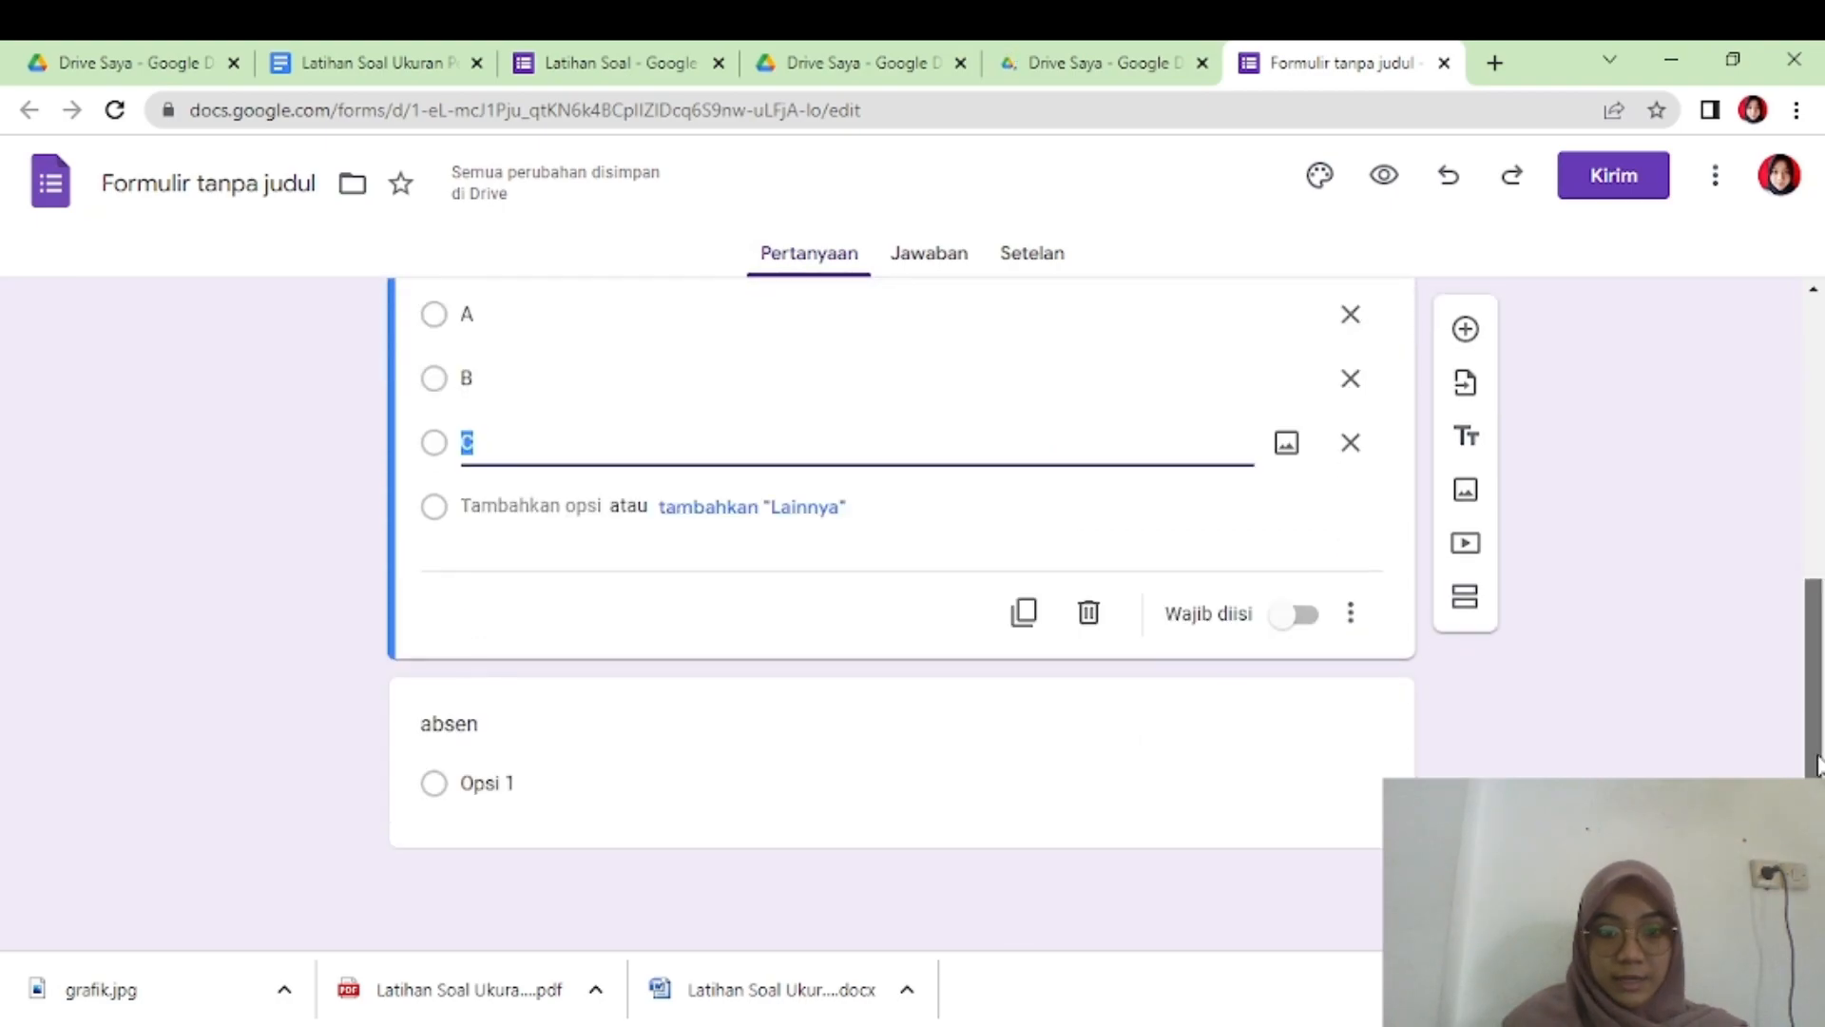
{"action": "mouse_move", "coordinate": [1815, 699]}
{"action": "left_mouse_down"}
{"action": "mouse_move", "coordinate": [1816, 385]}
{"action": "mouse_move", "coordinate": [1820, 708]}
{"action": "left_mouse_up"}
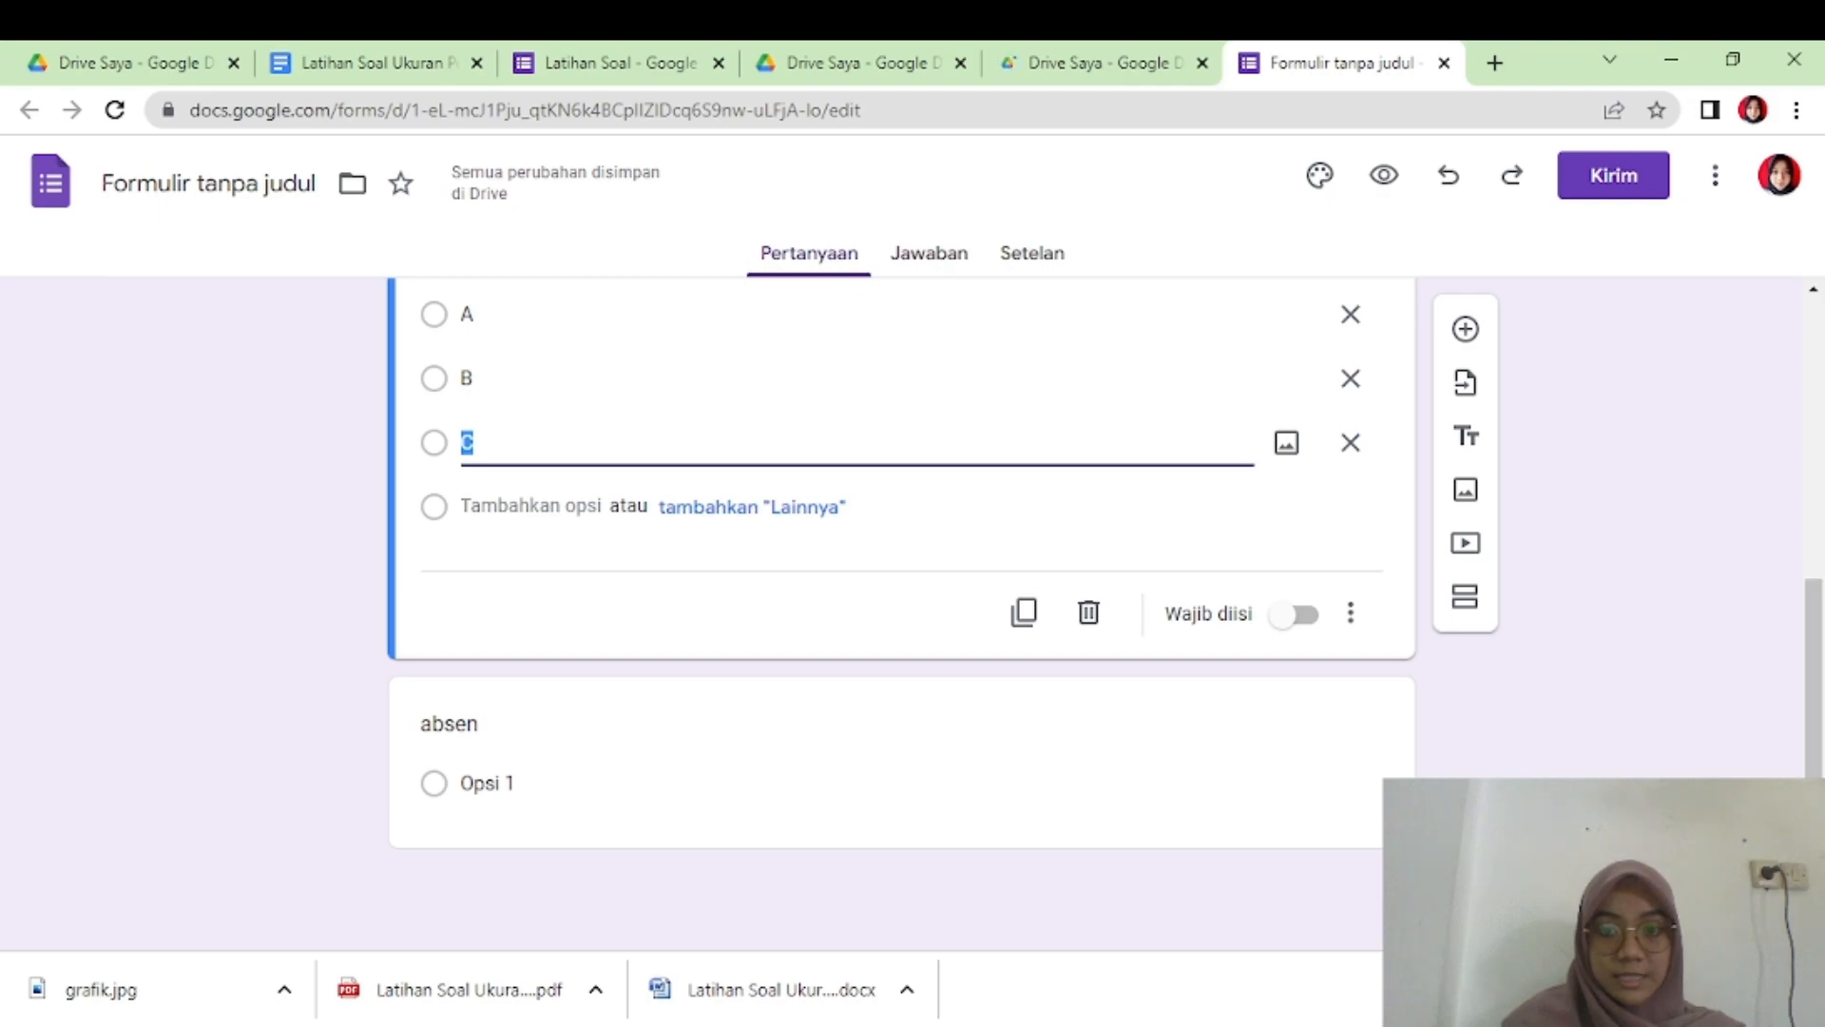
- Add a new section to the form after the "absen" question
{"action": "left_click", "coordinate": [1341, 827]}
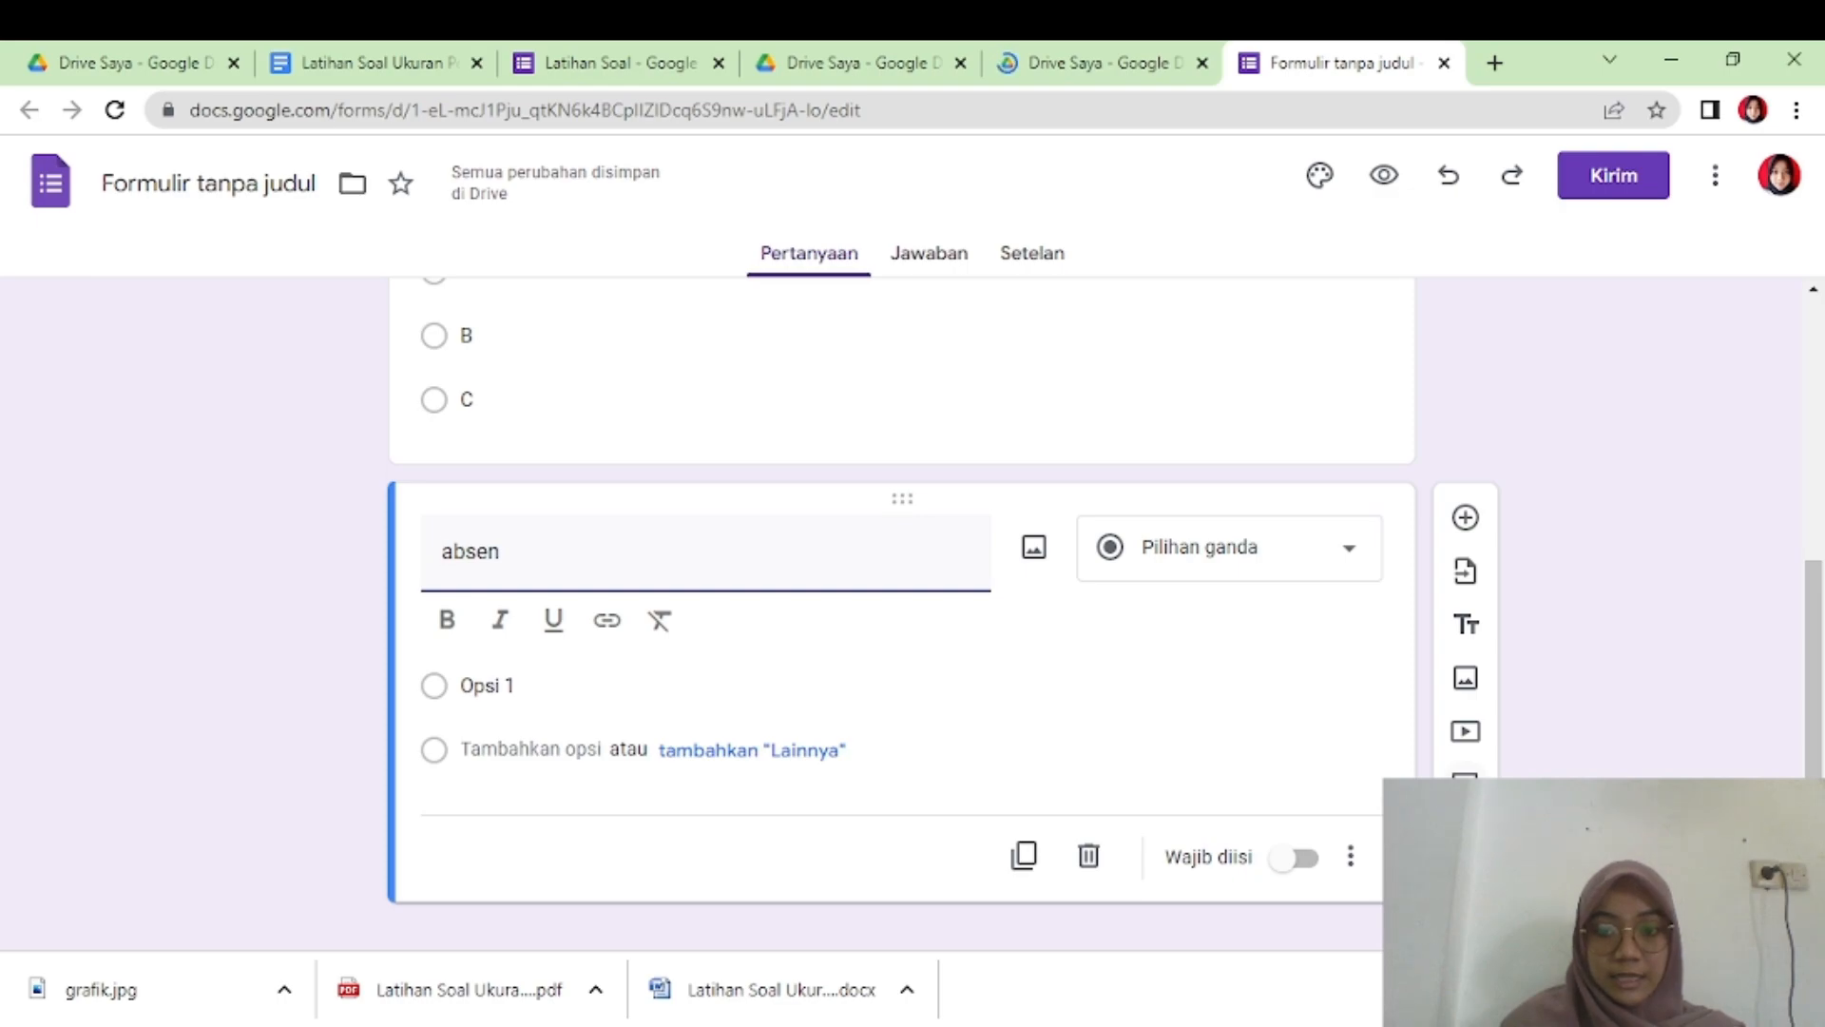
{"action": "left_click", "coordinate": [1465, 784]}
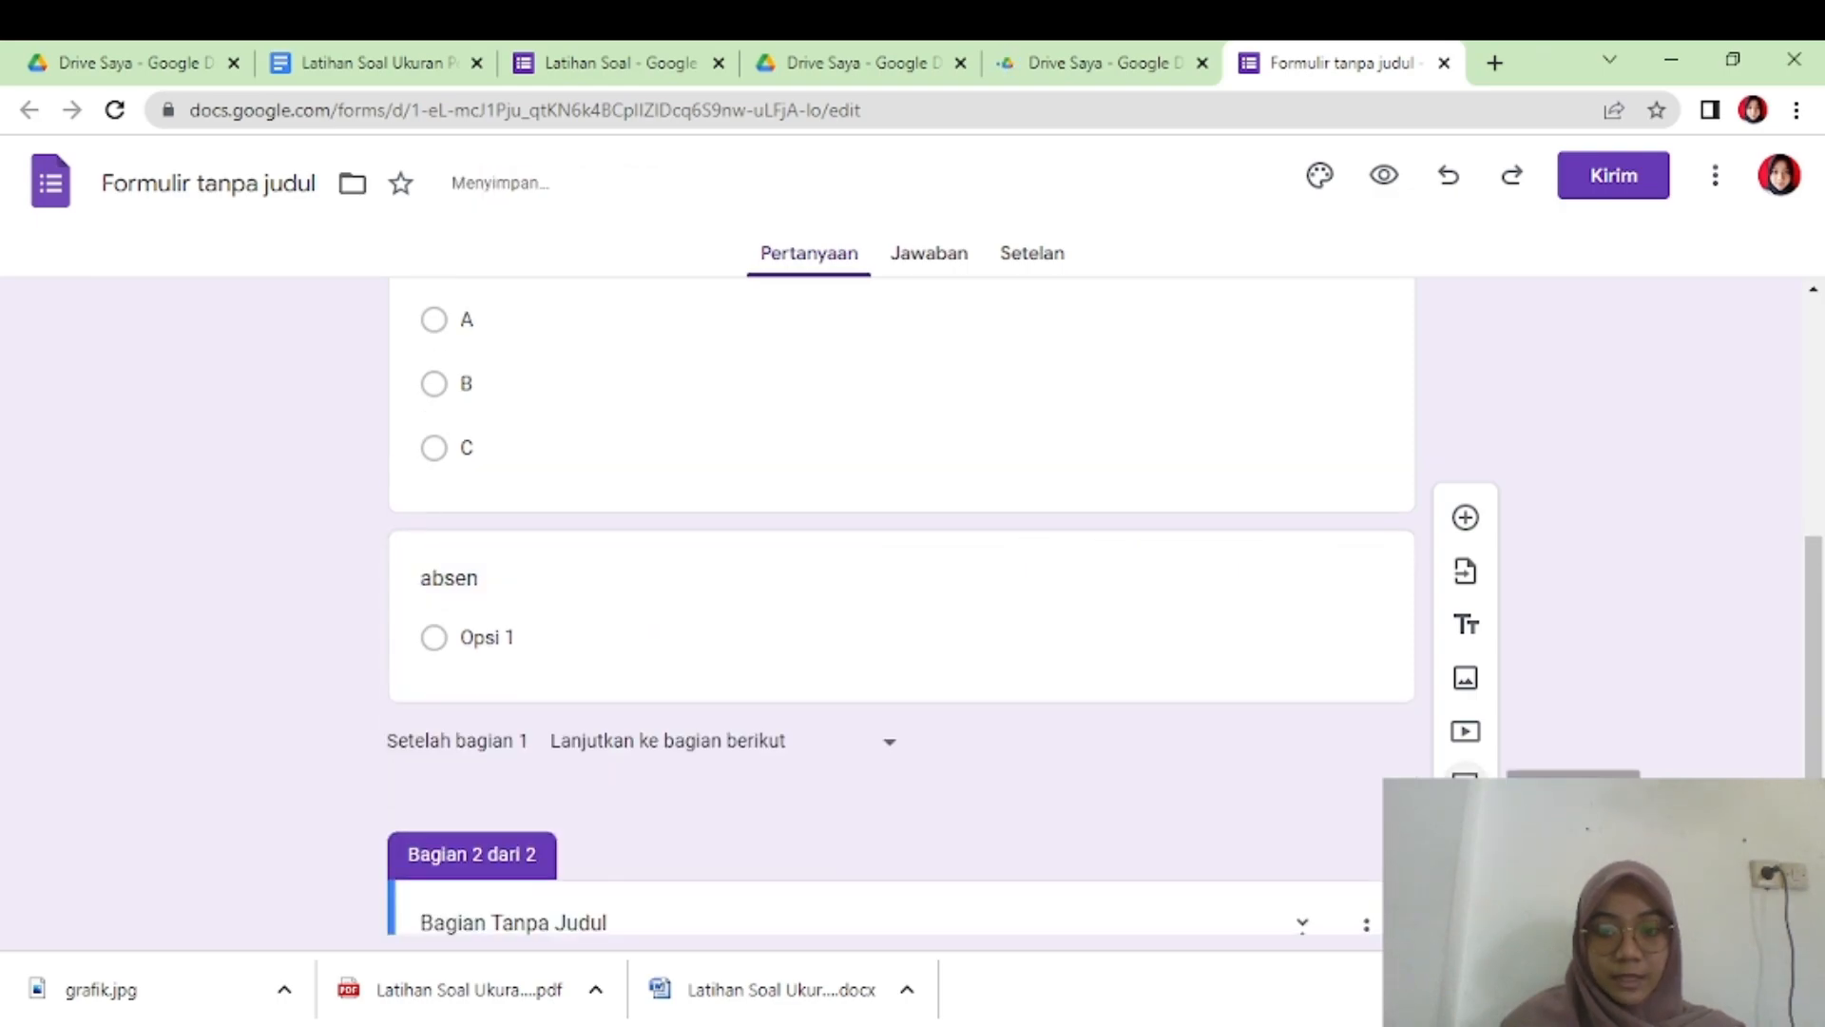
{"action": "left_click_drag", "start_coordinate": [1814, 637], "coordinate": [1814, 718]}
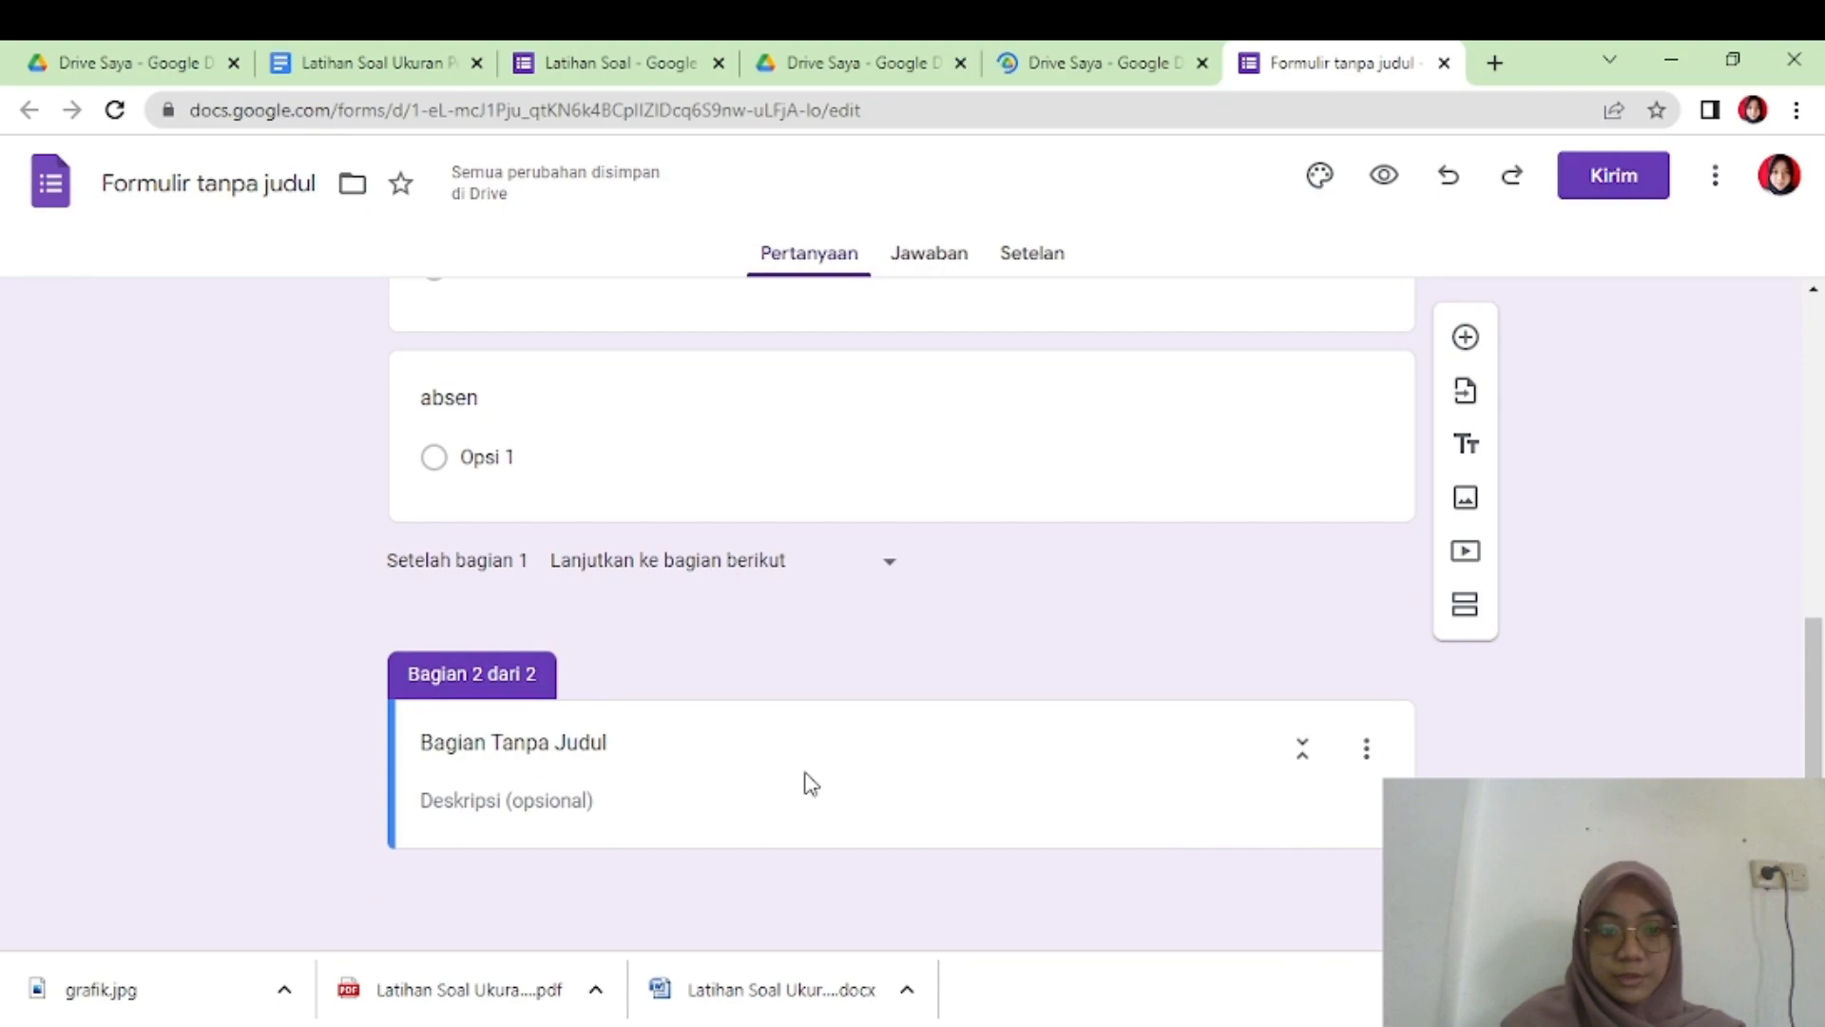
- Title the new section "Pilihan ganda" and describe it as "pilih jawaban yang paling tepat!"
{"action": "left_click", "coordinate": [602, 746]}
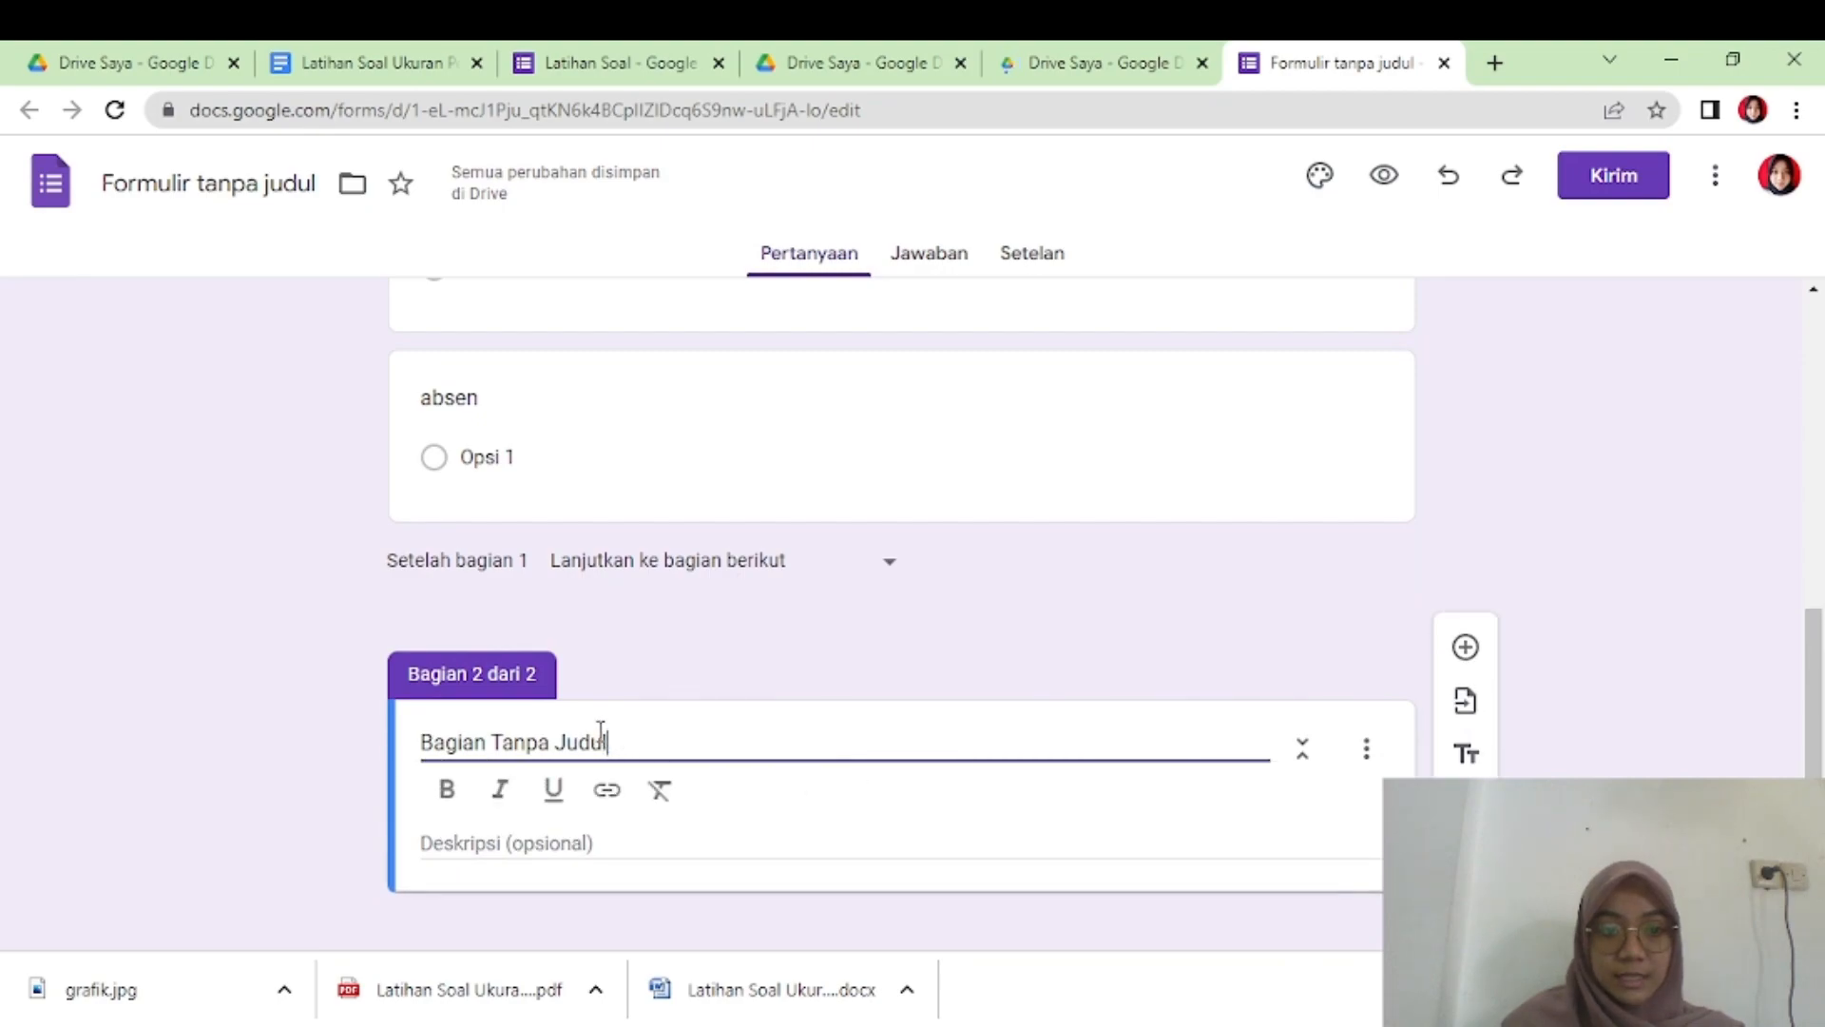
{"action": "left_click_drag", "start_coordinate": [605, 742], "coordinate": [418, 734]}
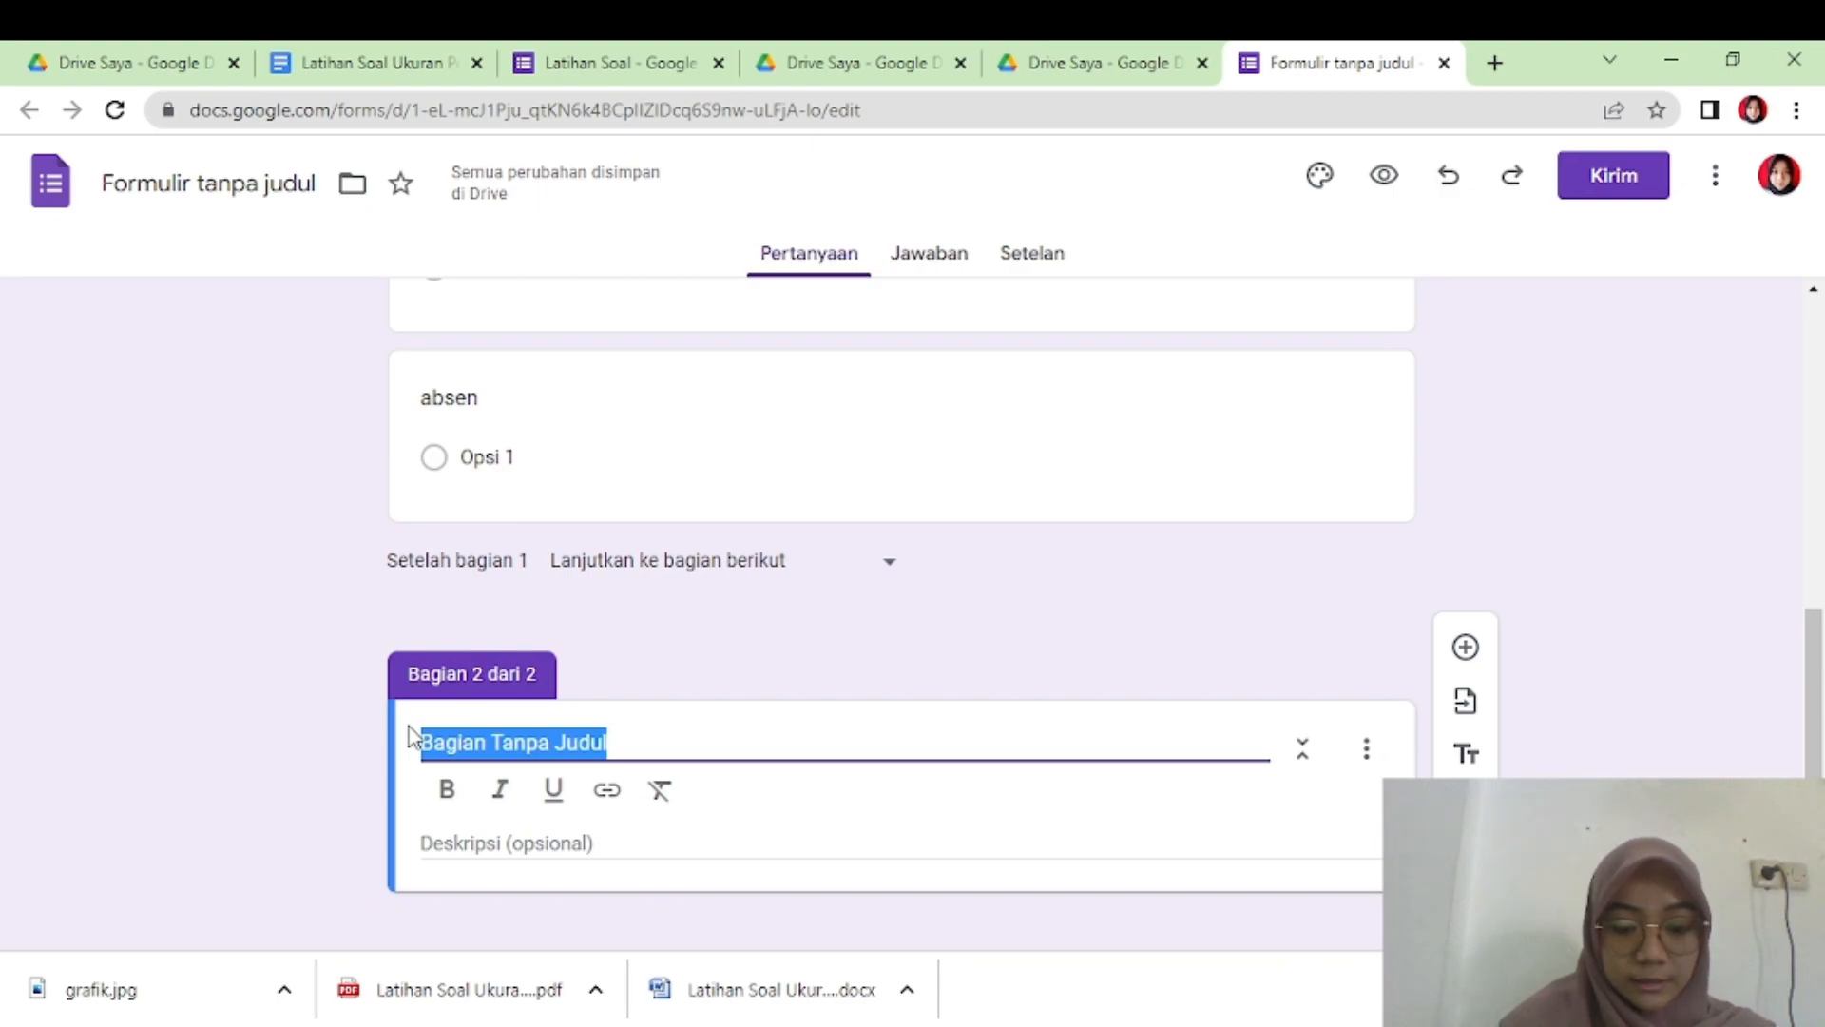
{"action": "type", "text": "pe"}
{"action": "key", "text": "BackSpace"}
{"action": "key", "text": "BackSpace"}
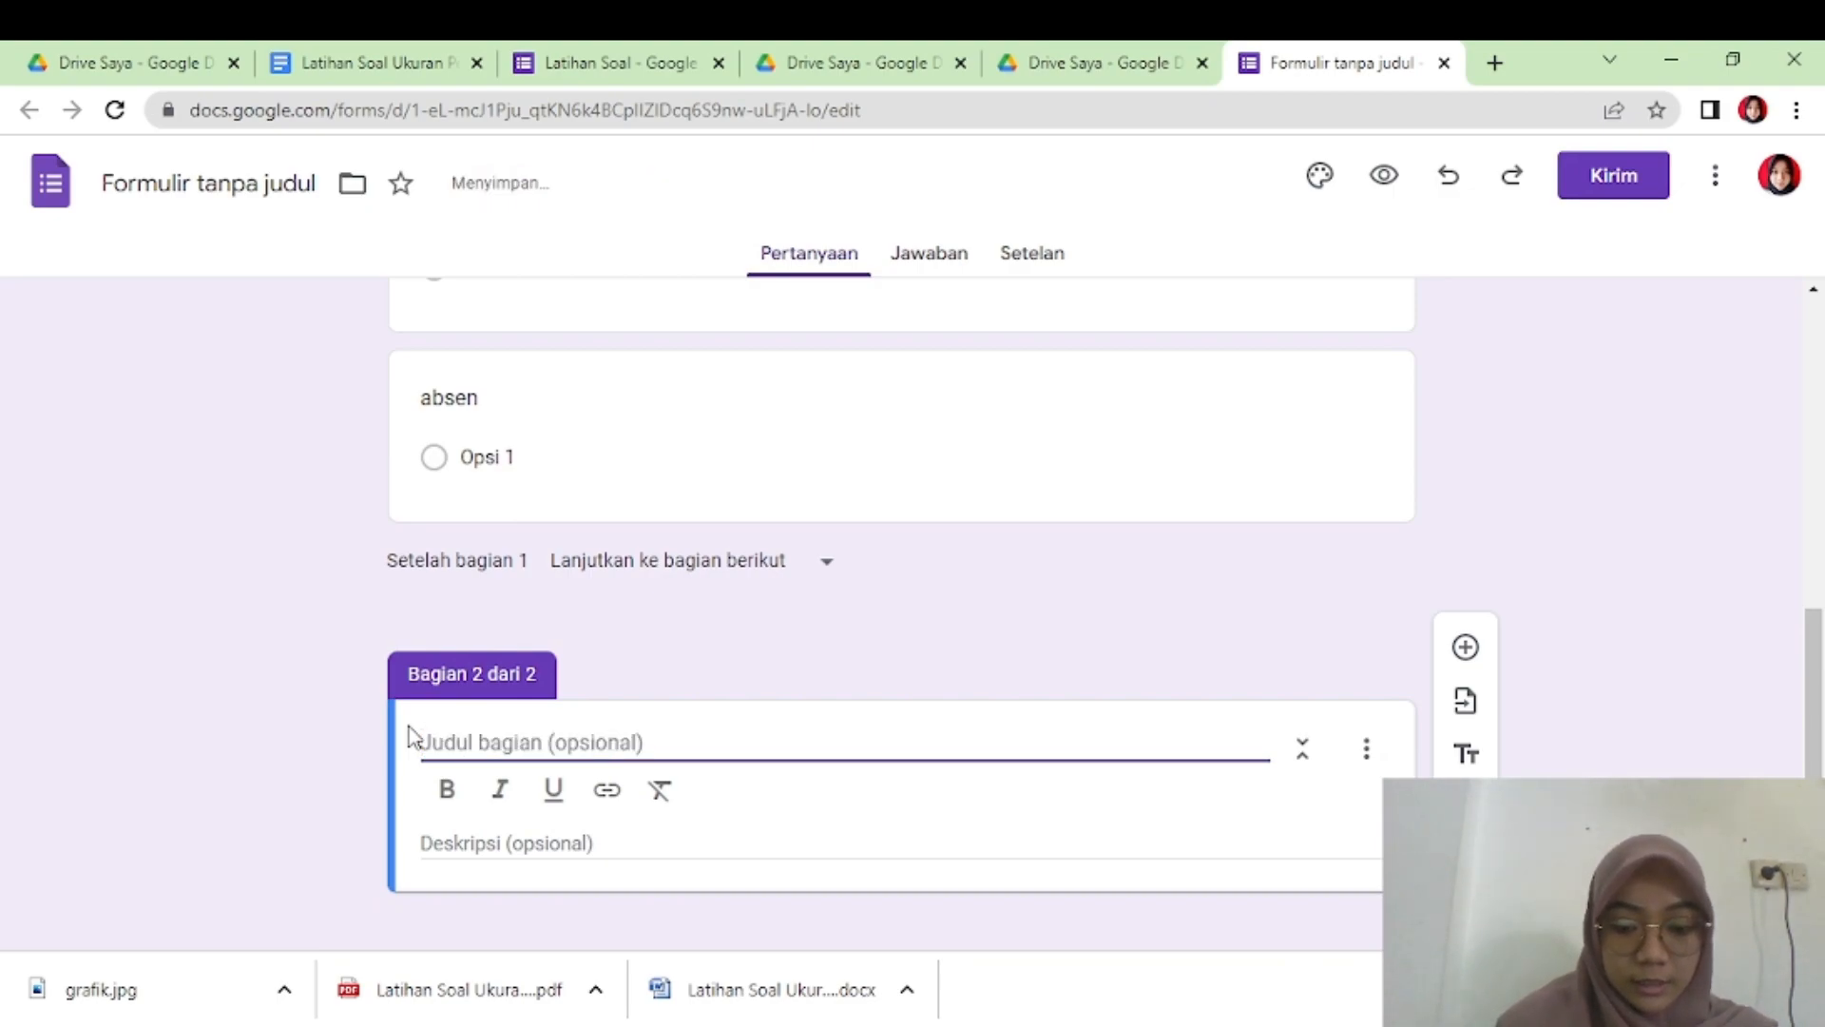
{"action": "type", "text": "Pilihan ganda"}
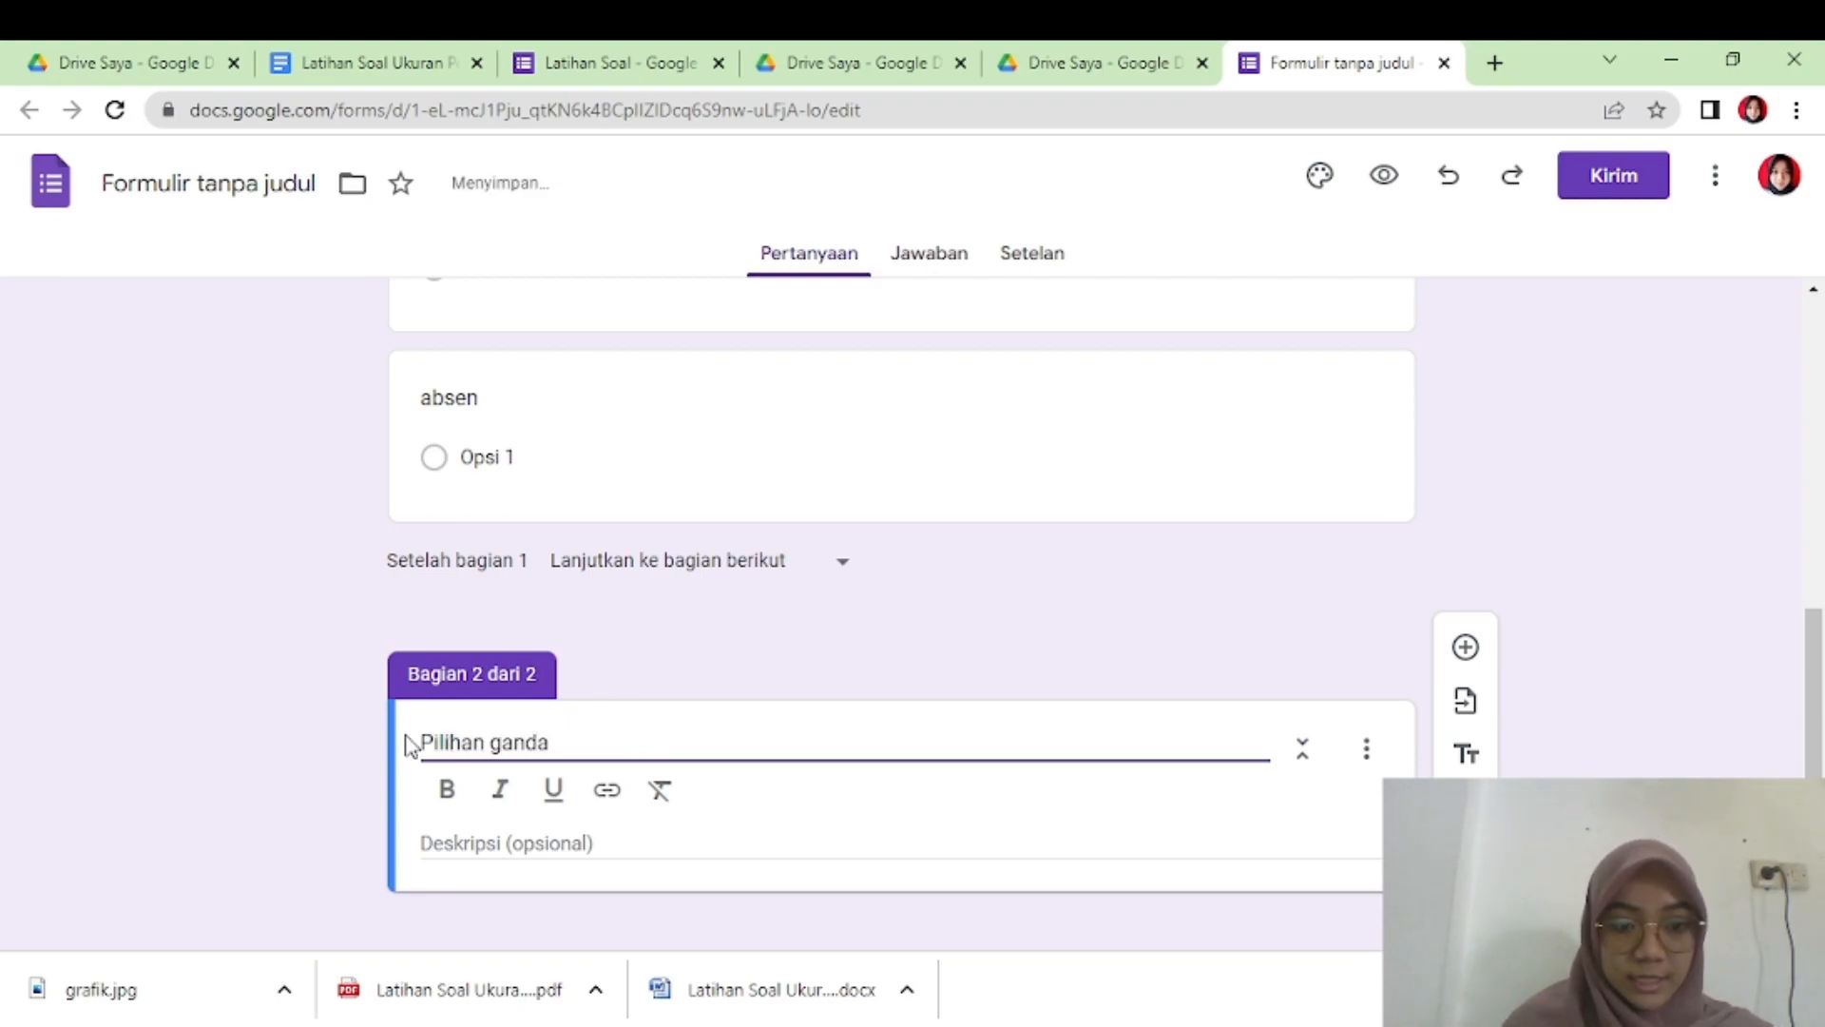
{"action": "left_click", "coordinate": [455, 838]}
{"action": "type", "text": "pilih jawaban yang paling tepat!"}
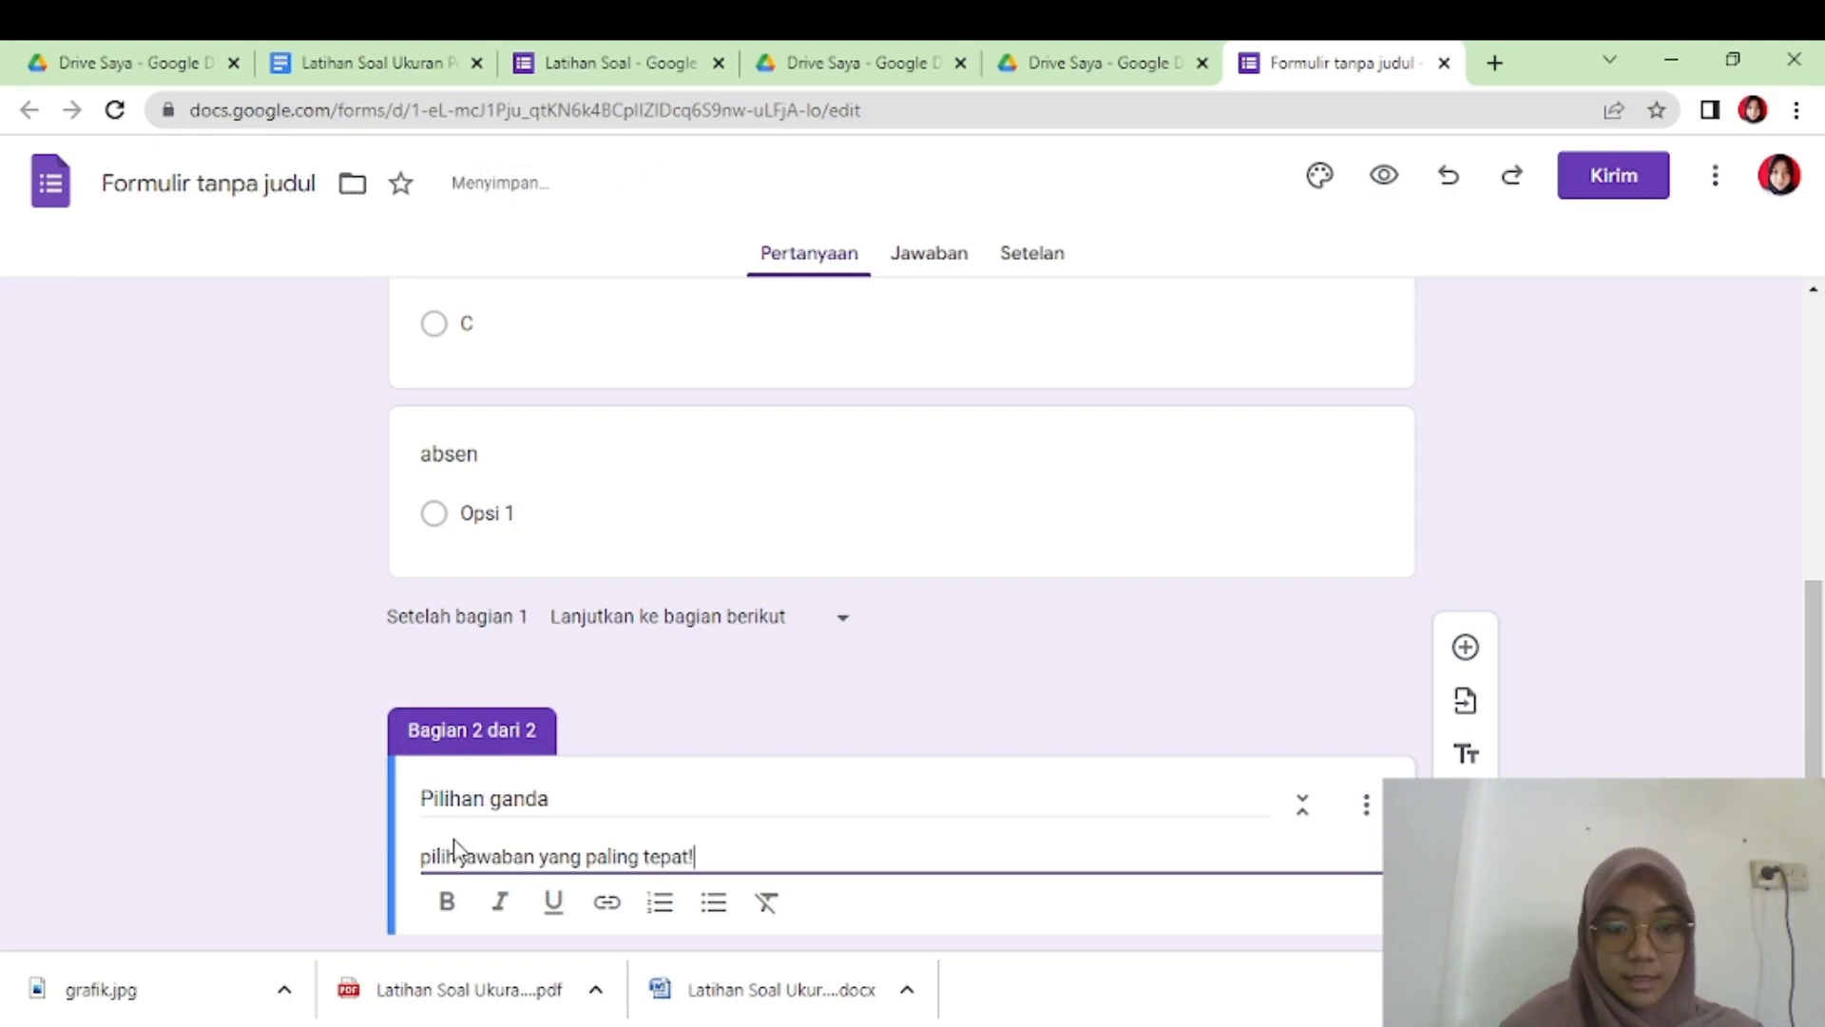
- Add a question to the Pilihan ganda section using question 1's text from the Latihan Soal document, without its answer key
{"action": "left_click_drag", "start_coordinate": [1814, 654], "coordinate": [1814, 702]}
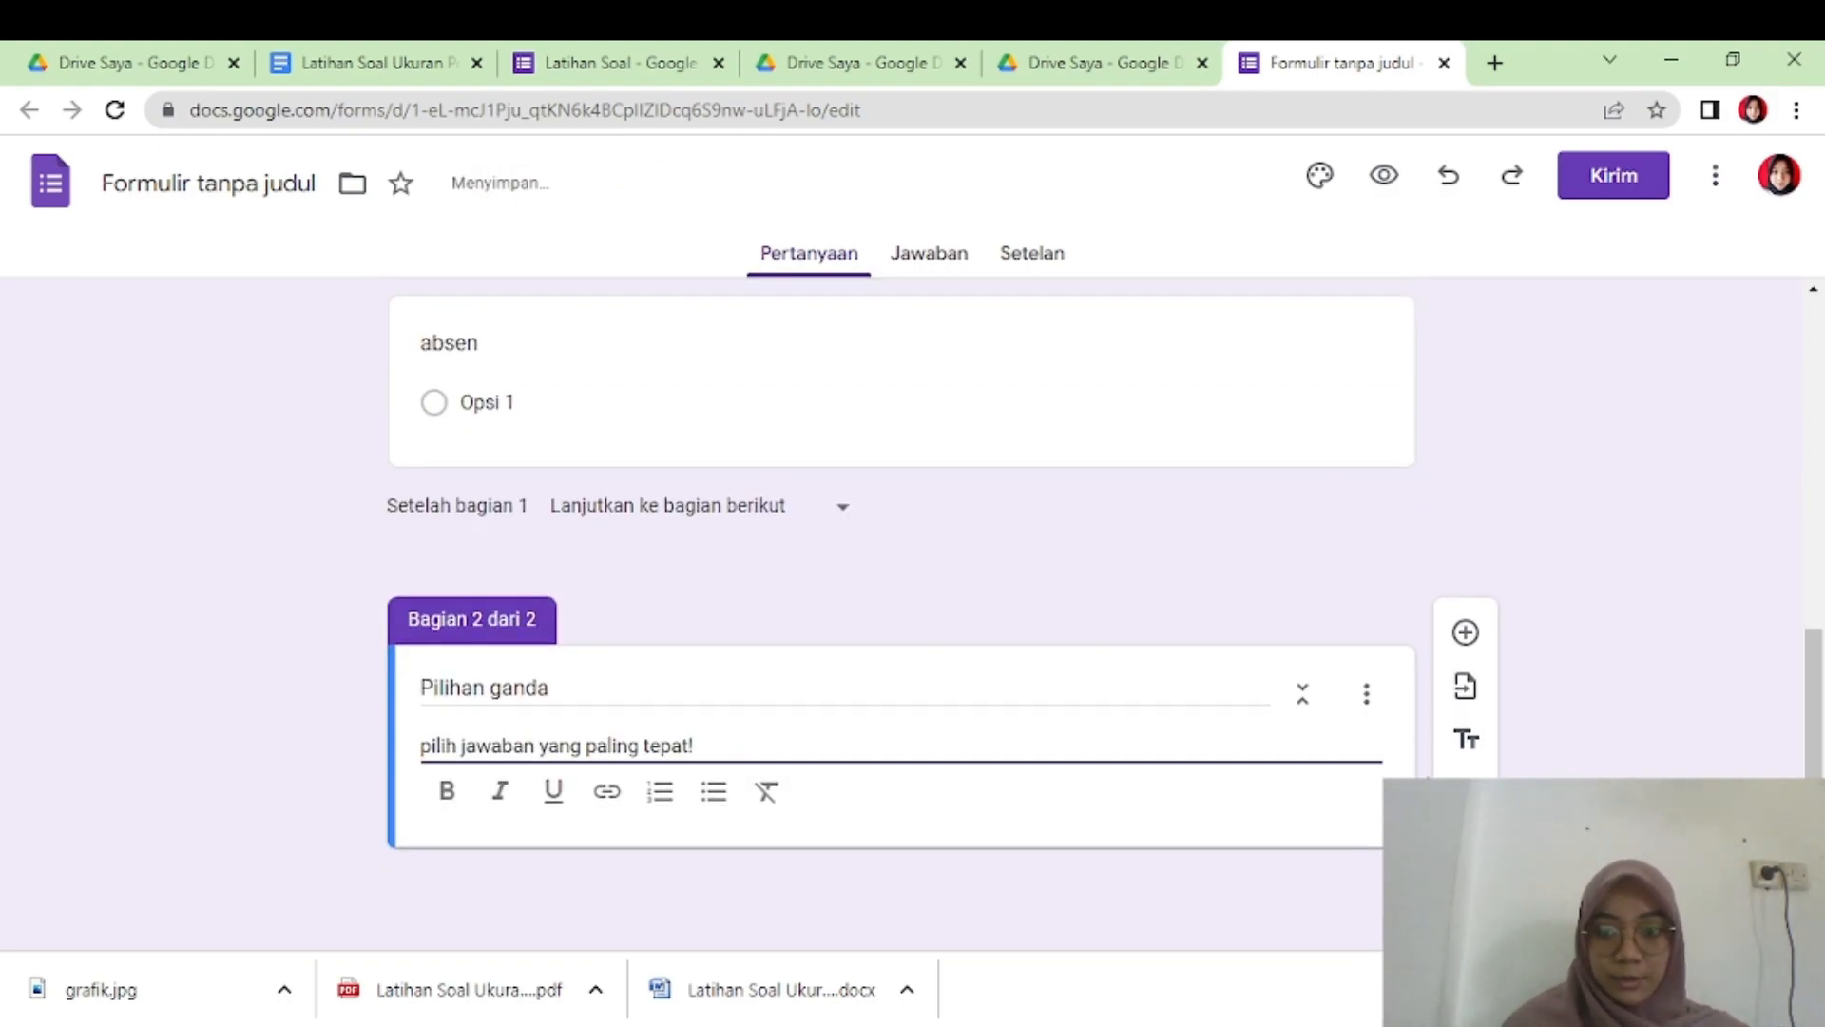
{"action": "left_click", "coordinate": [1467, 634]}
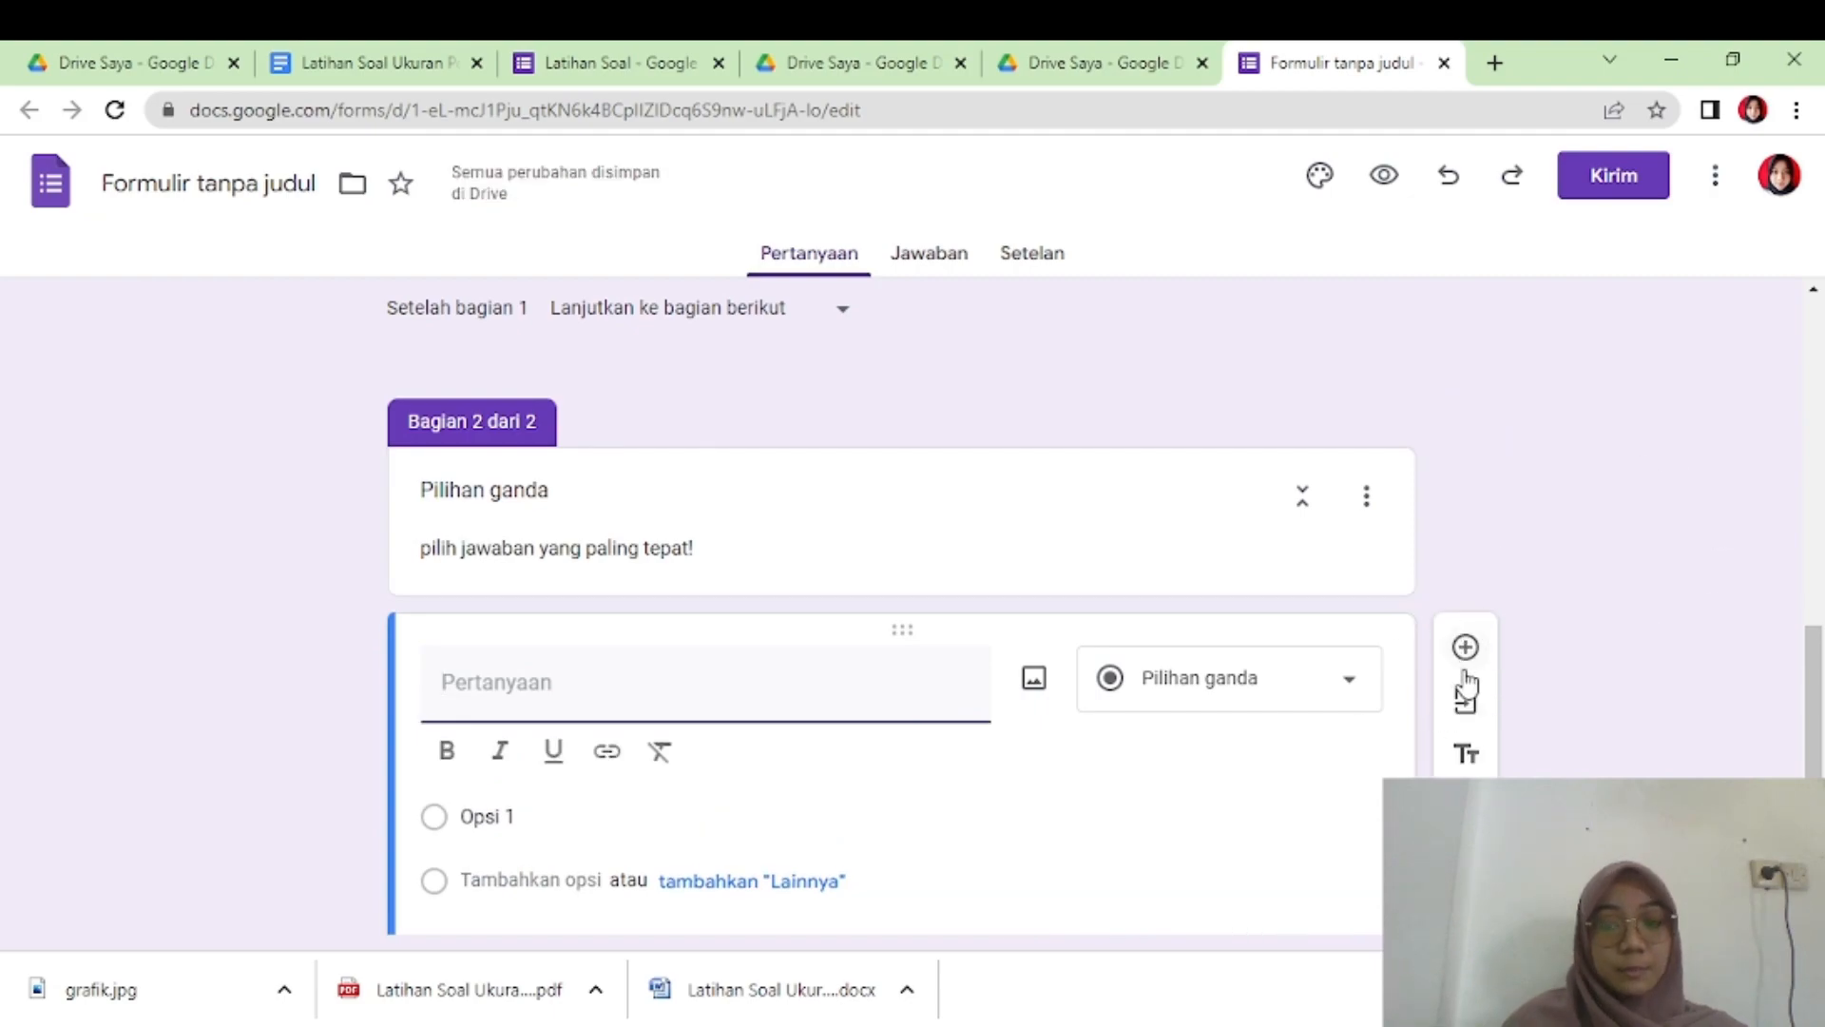
{"action": "scroll", "coordinate": [827, 395], "scroll_direction": "down", "scroll_amount": 2}
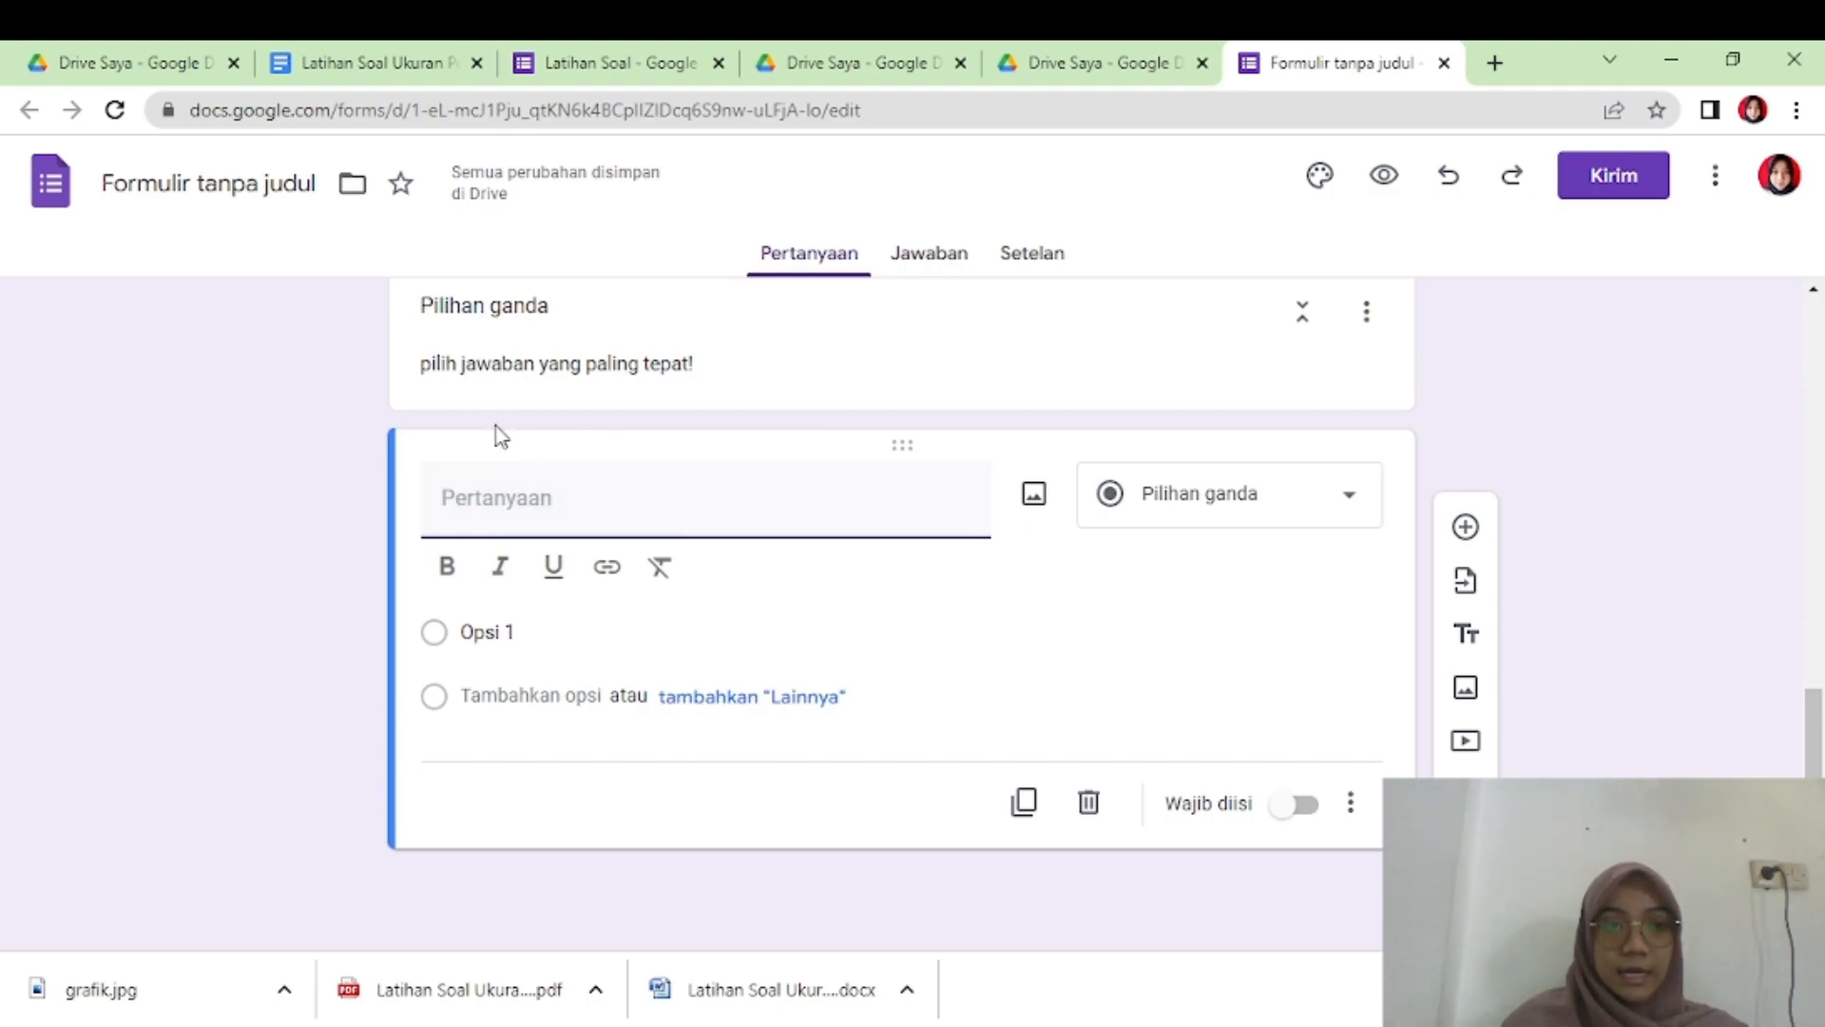
{"action": "left_click", "coordinate": [342, 61]}
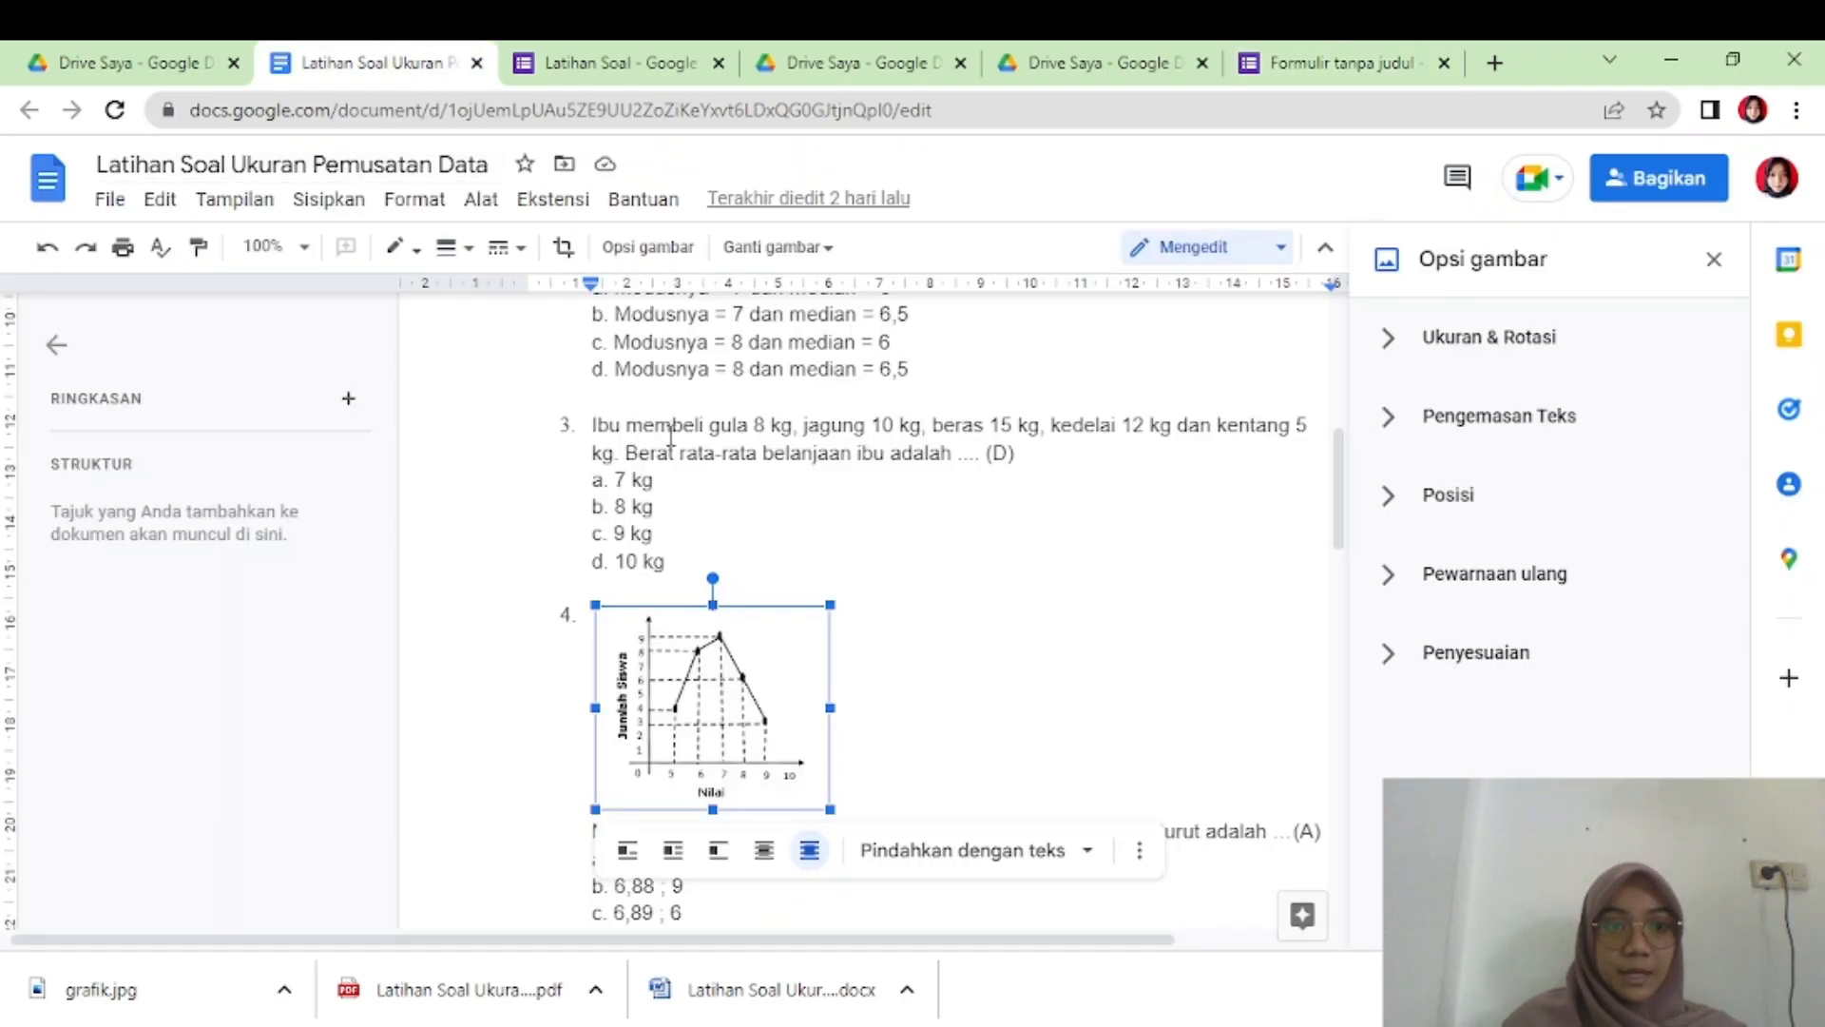
{"action": "scroll", "coordinate": [1196, 608], "scroll_direction": "up", "scroll_amount": 7}
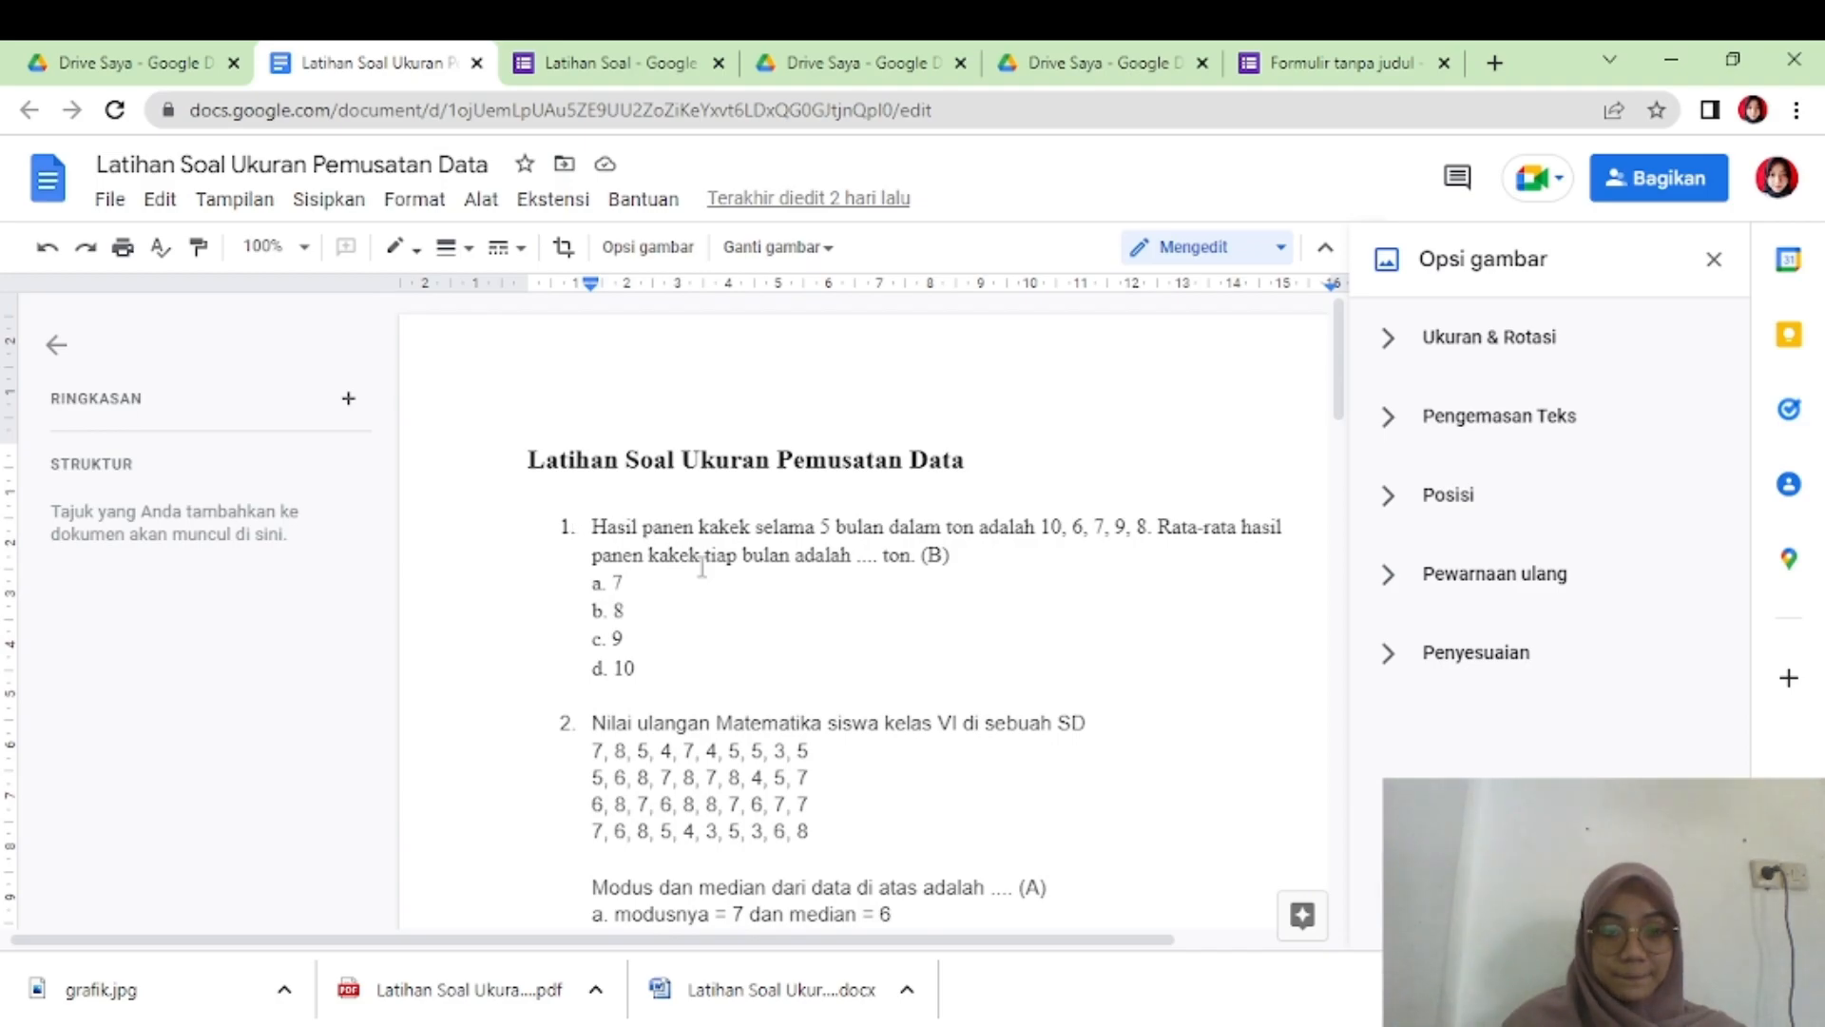
{"action": "left_click_drag", "start_coordinate": [702, 567], "coordinate": [915, 553]}
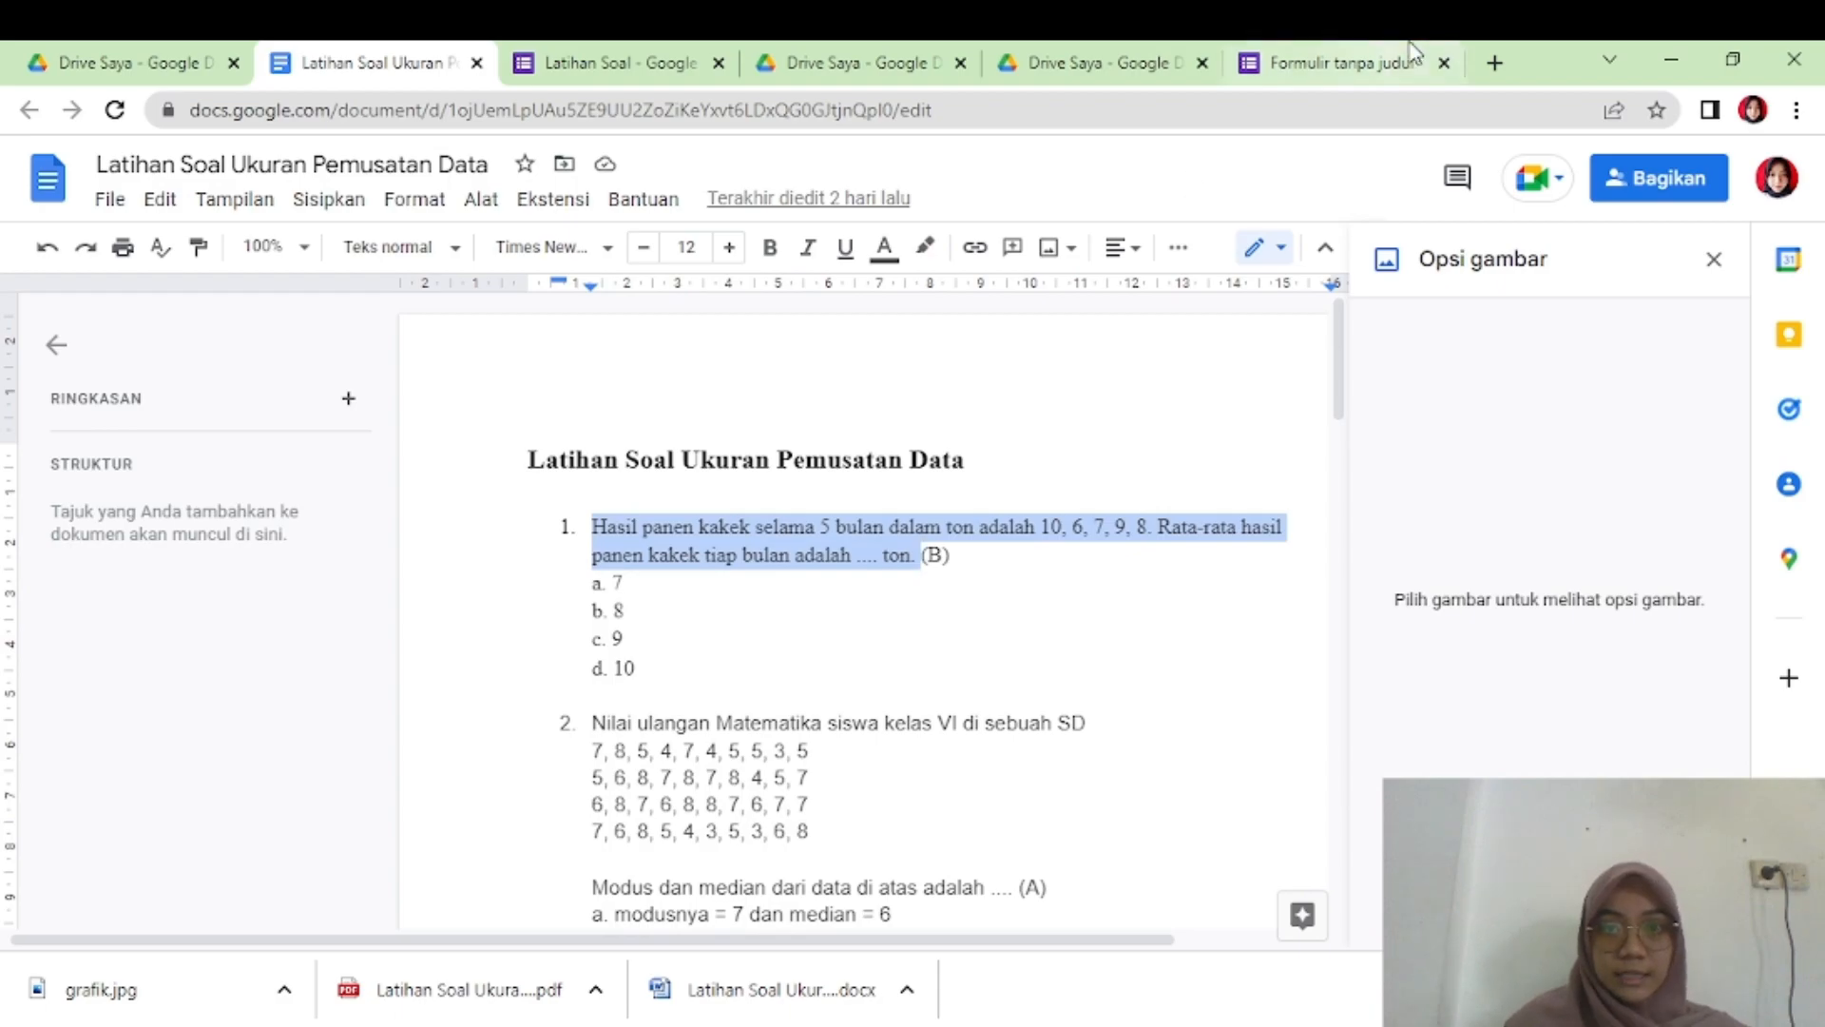
{"action": "left_click", "coordinate": [1341, 62]}
{"action": "type", "text": "Hasil panen kakek selama 5 bulan dalam ton adalah 10, 6, 7, 9, 8. Rata-rata hasil panen kakek tiap bulan adalah .... ton."}
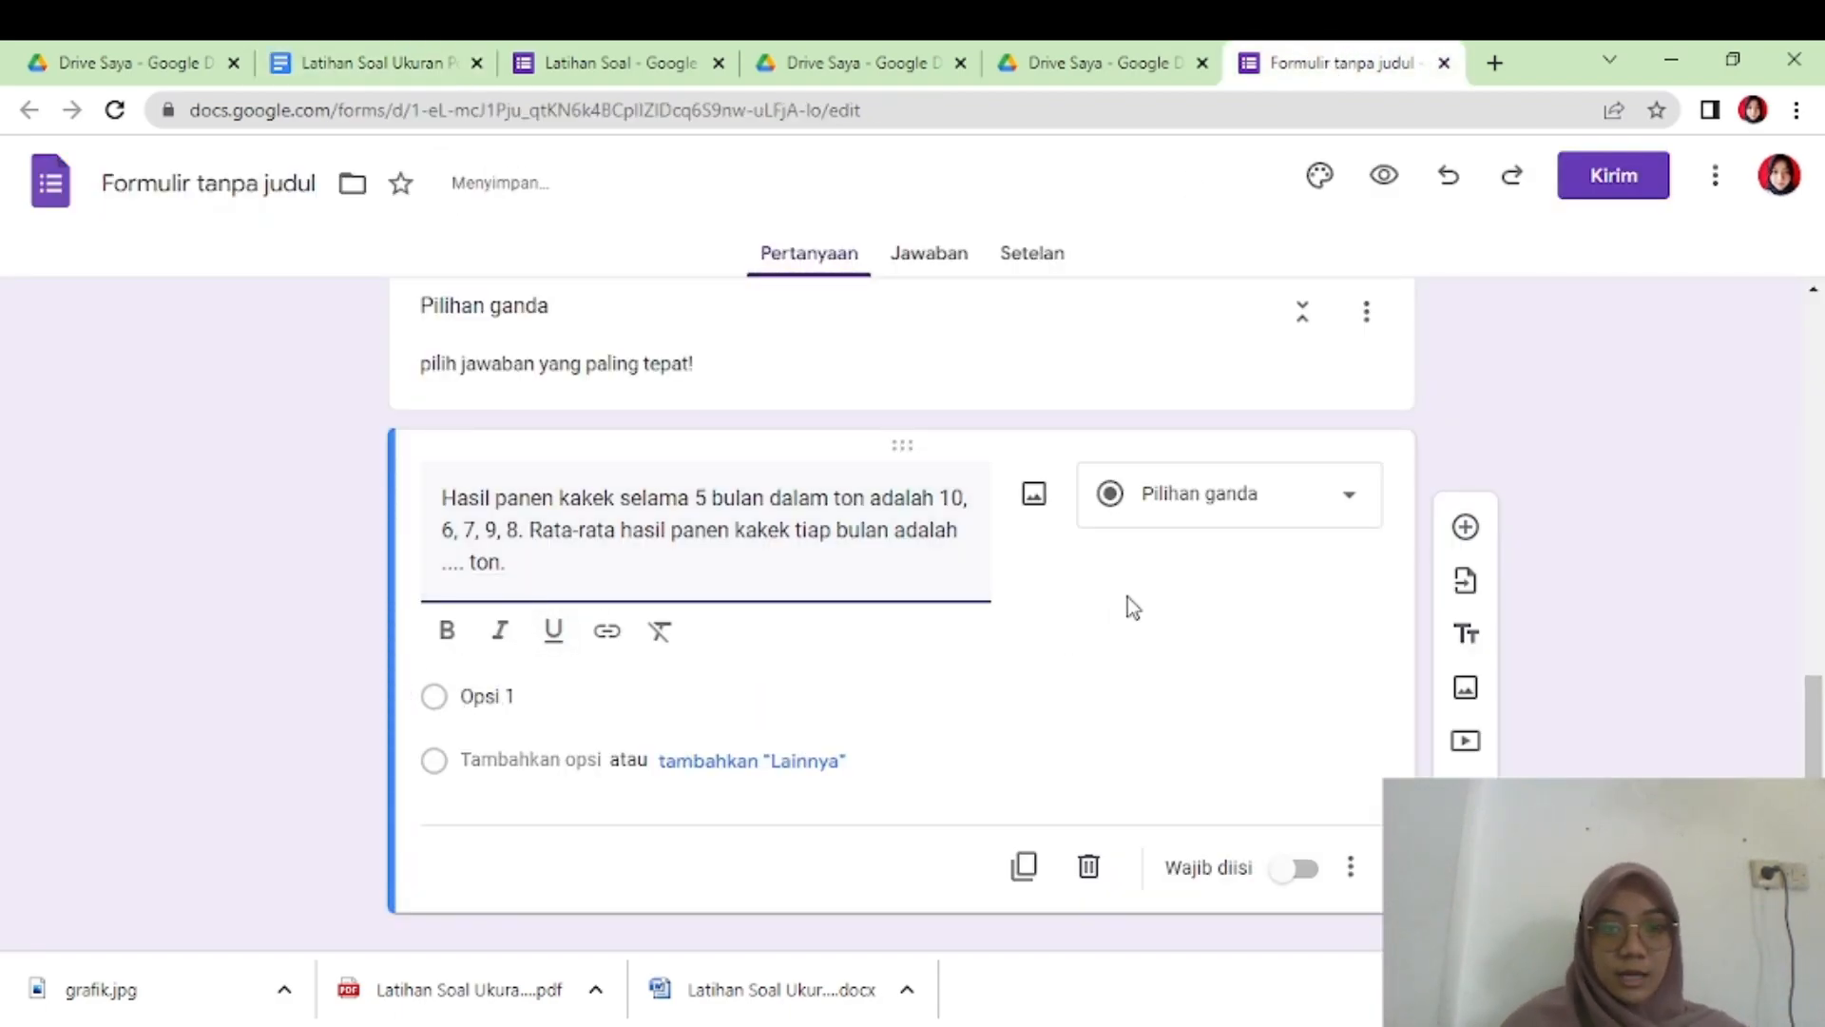
{"action": "left_click", "coordinate": [1194, 495]}
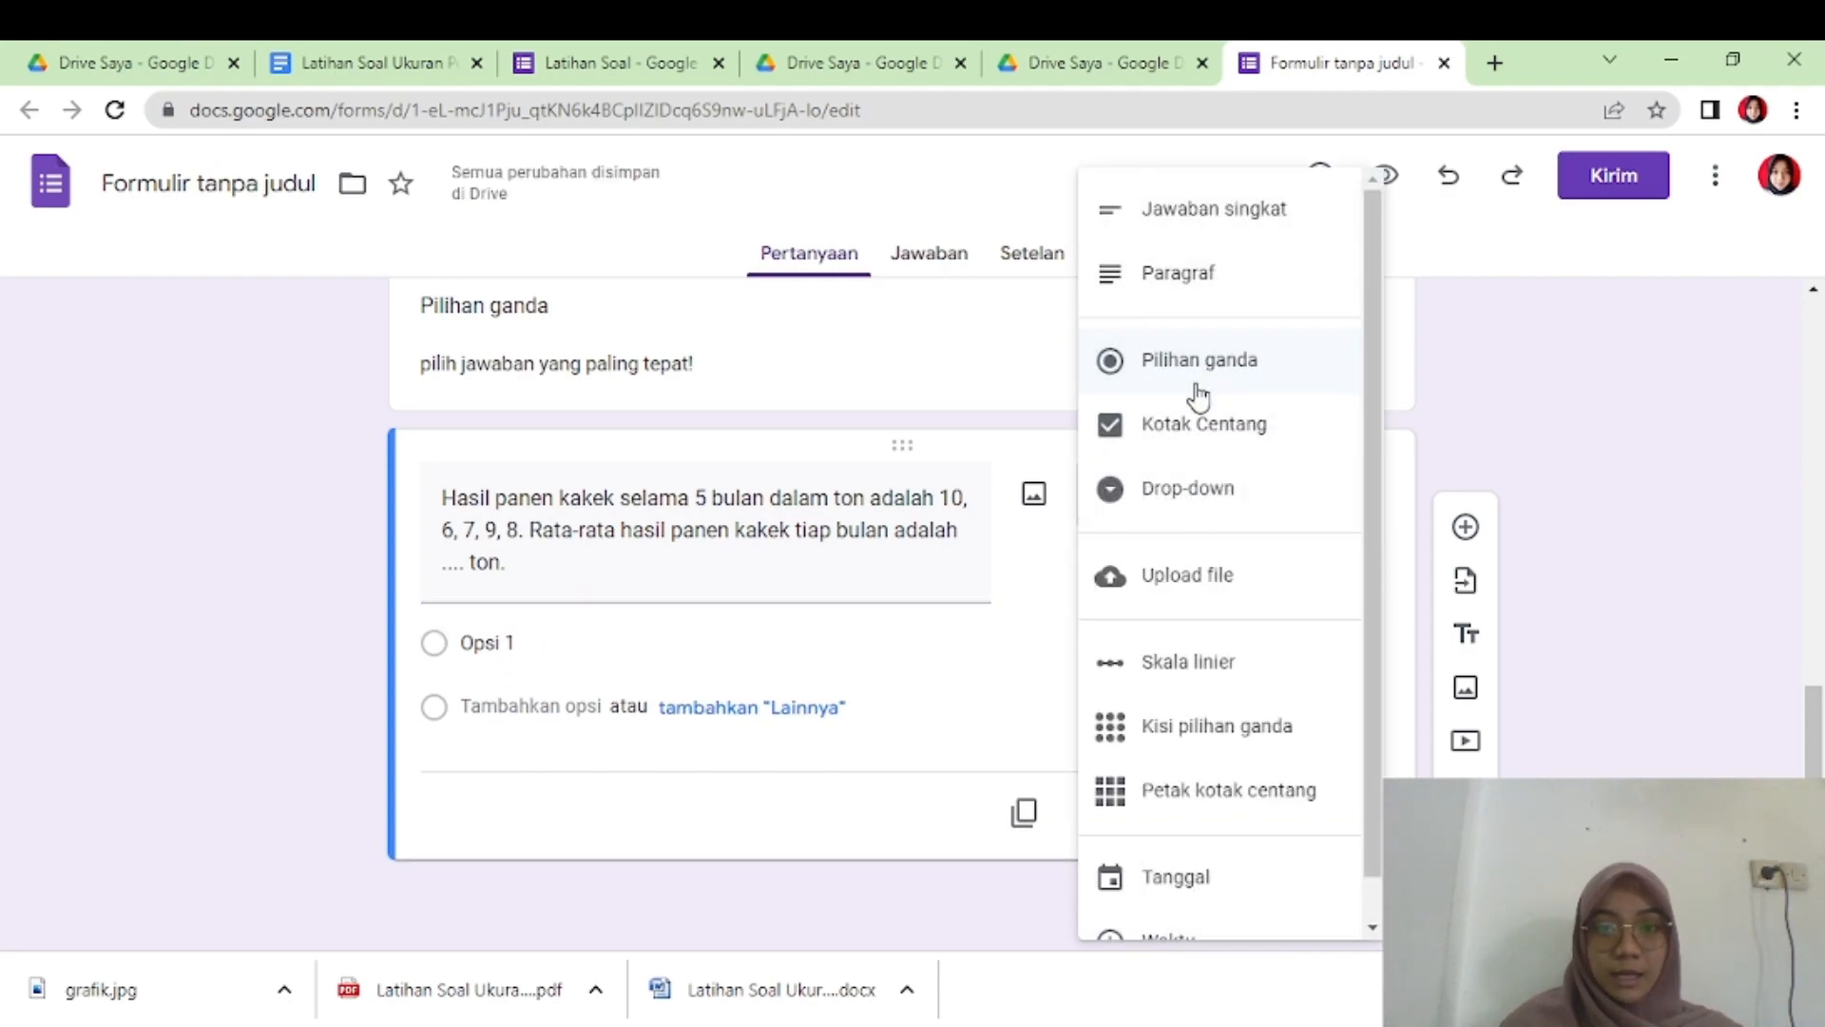
{"action": "left_click", "coordinate": [1598, 430]}
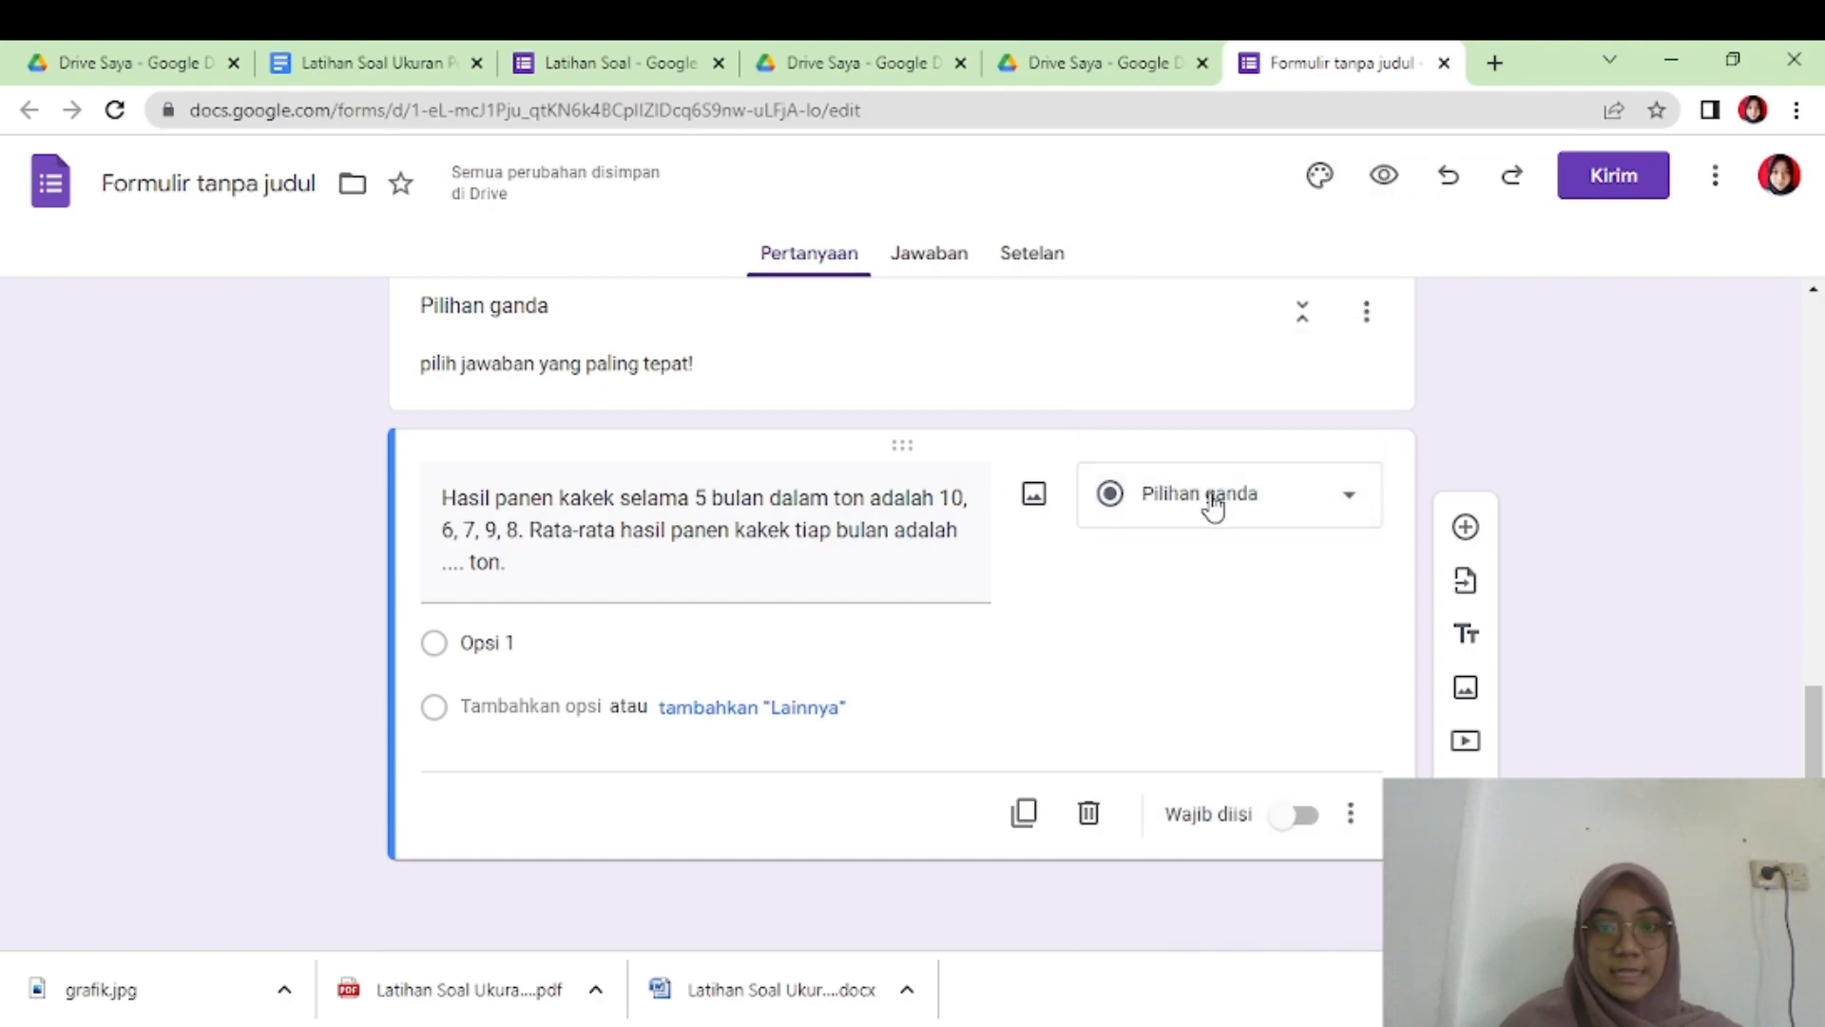
{"action": "left_click", "coordinate": [1210, 498]}
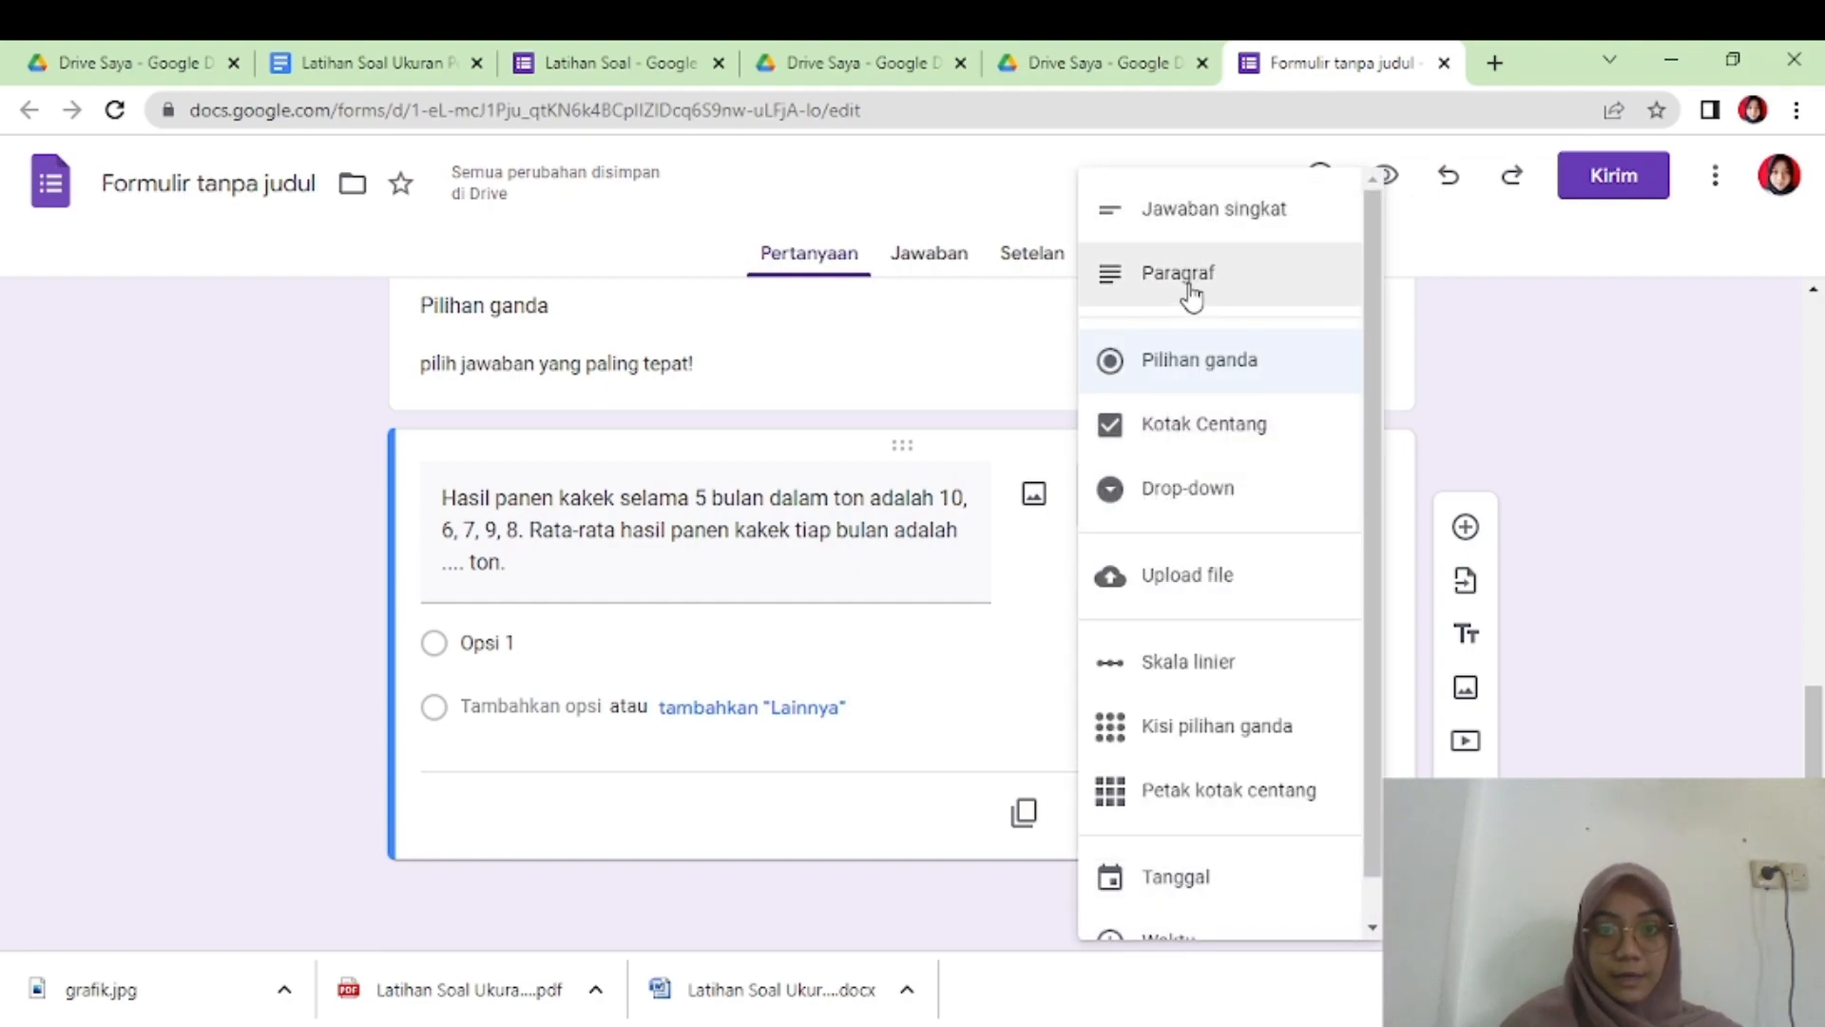
- Copy question 1's answers a. 7, b. 8, c. 9 and d. 10 from the document into the form question's options
{"action": "left_click", "coordinate": [433, 62]}
{"action": "left_click_drag", "start_coordinate": [591, 581], "coordinate": [663, 692]}
{"action": "key", "text": "ctrl+c"}
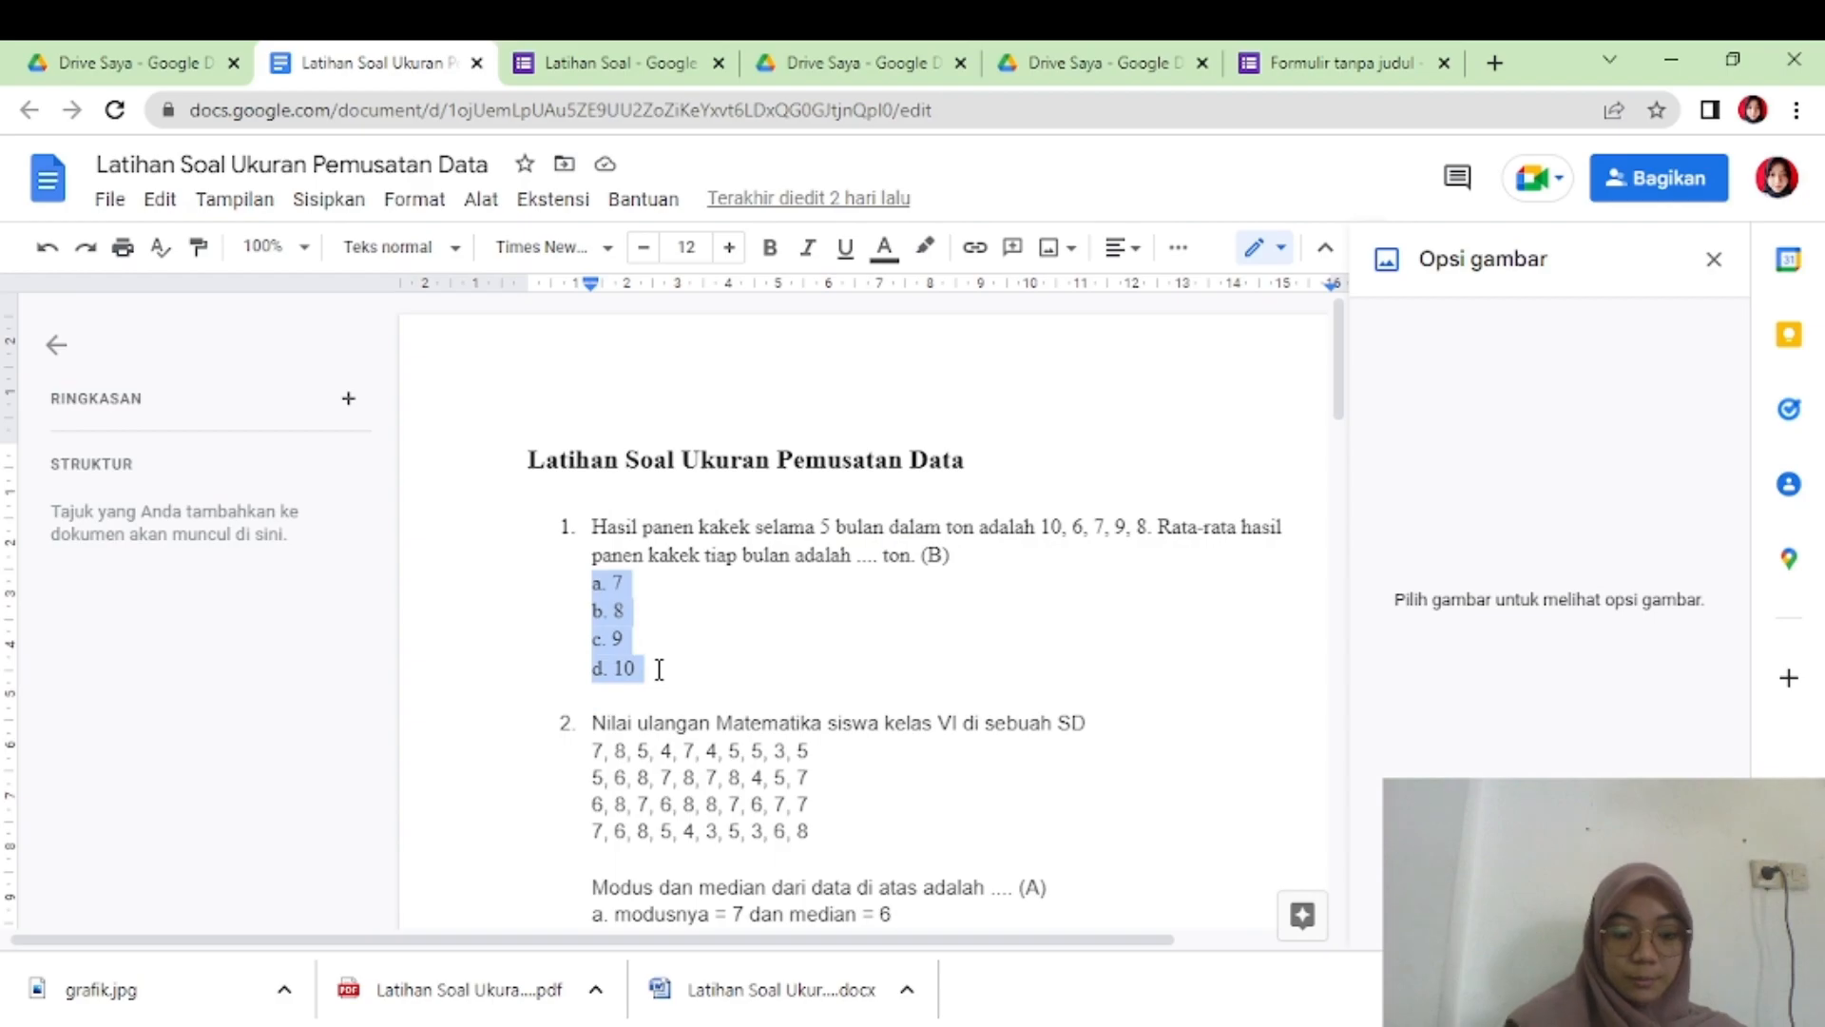
{"action": "left_click", "coordinate": [1279, 63]}
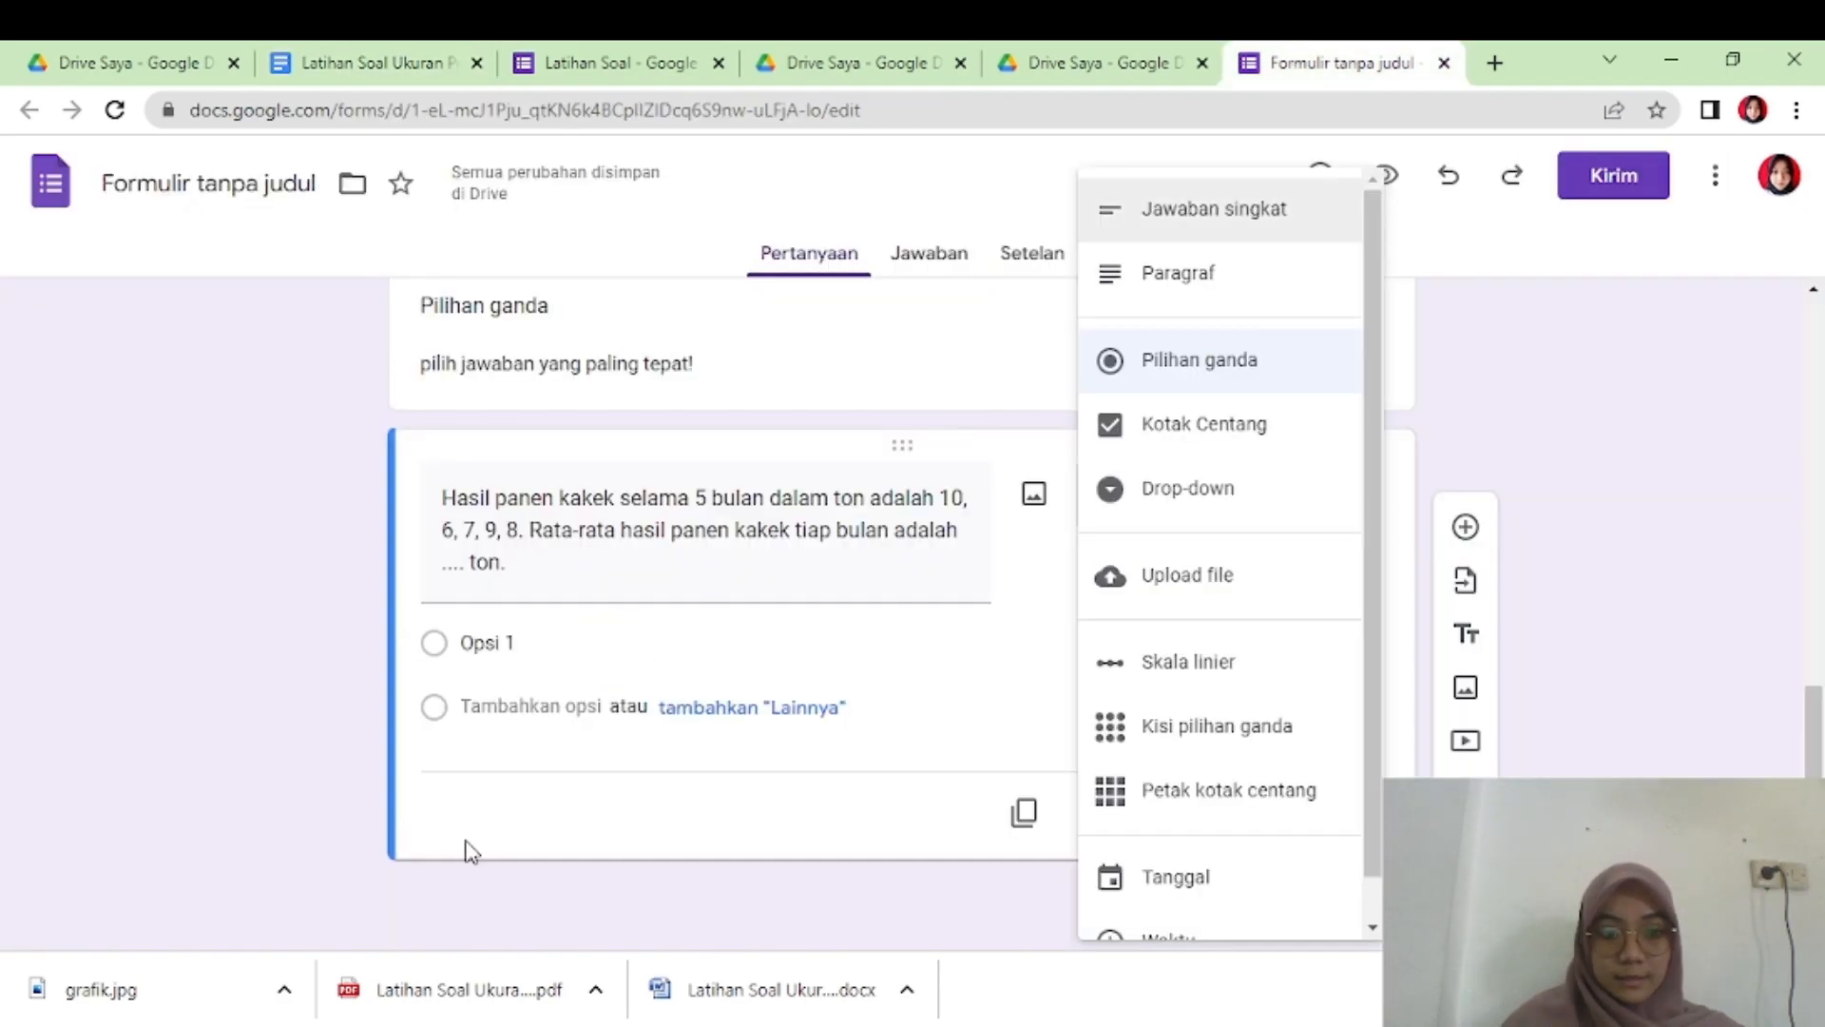
{"action": "left_click", "coordinate": [534, 639]}
{"action": "key", "text": "ctrl+v"}
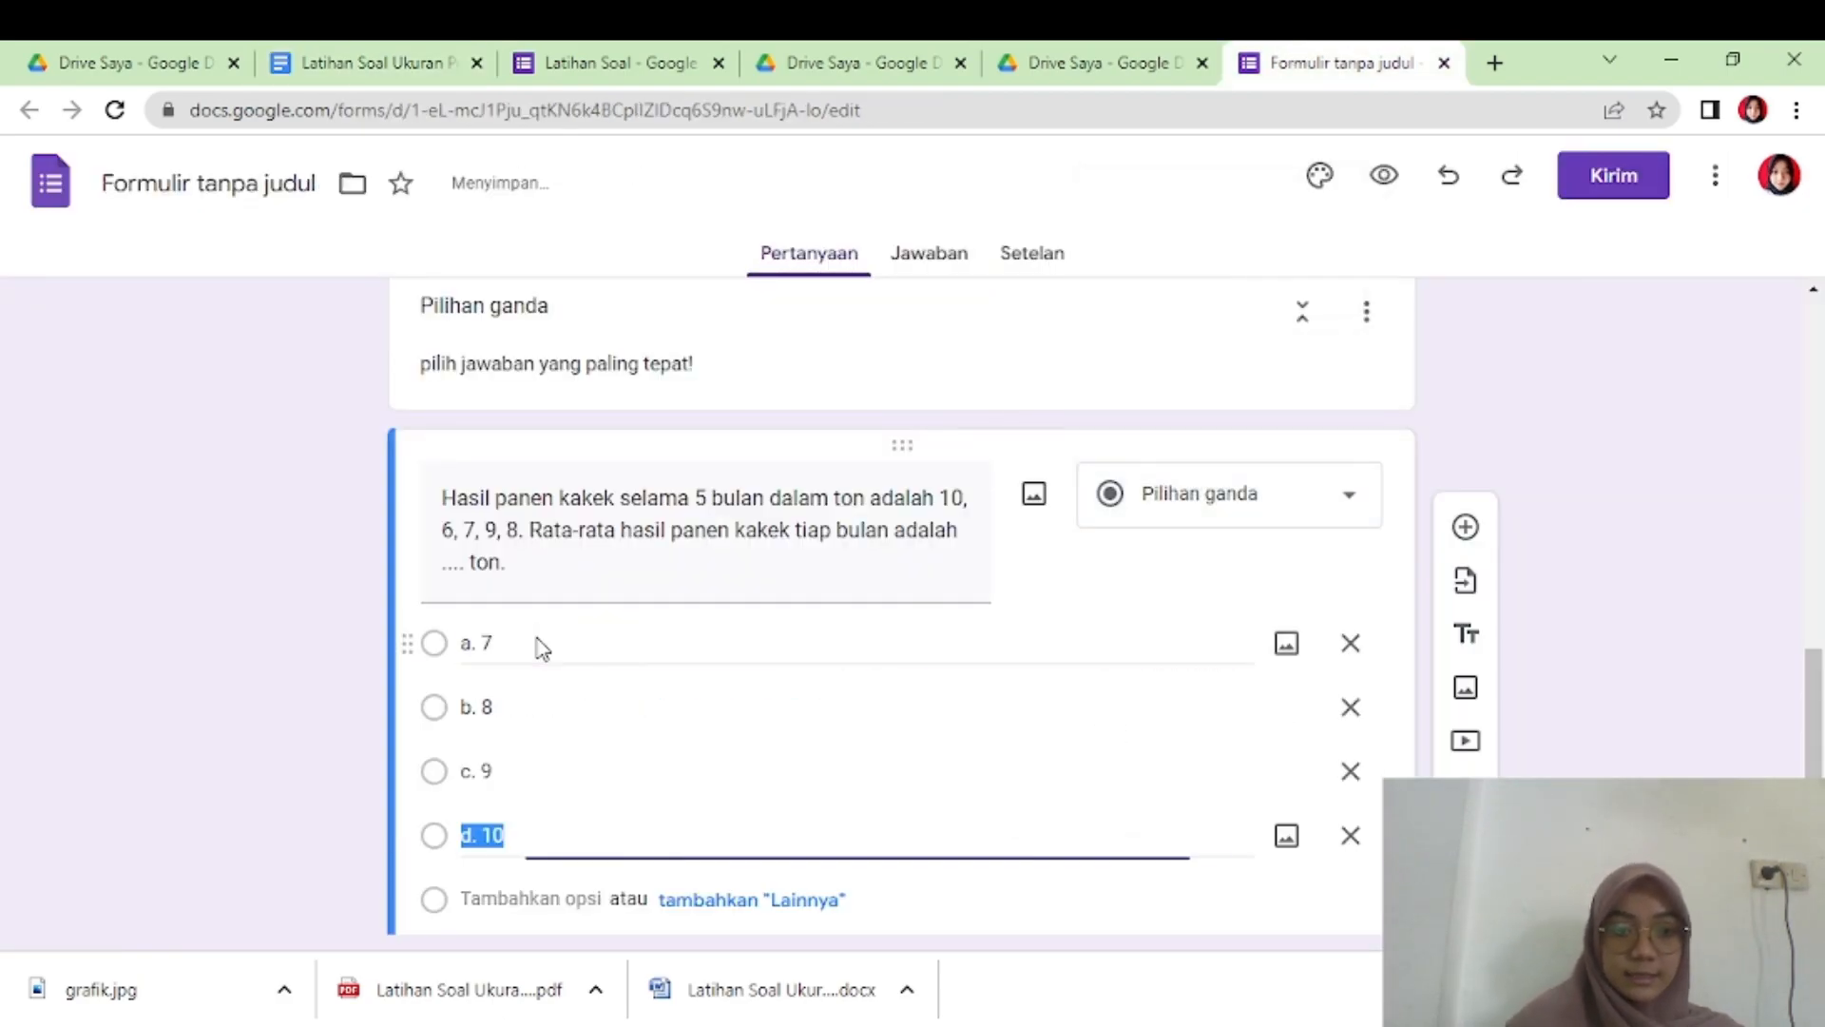
{"action": "scroll", "coordinate": [1141, 751], "scroll_direction": "down", "scroll_amount": 2}
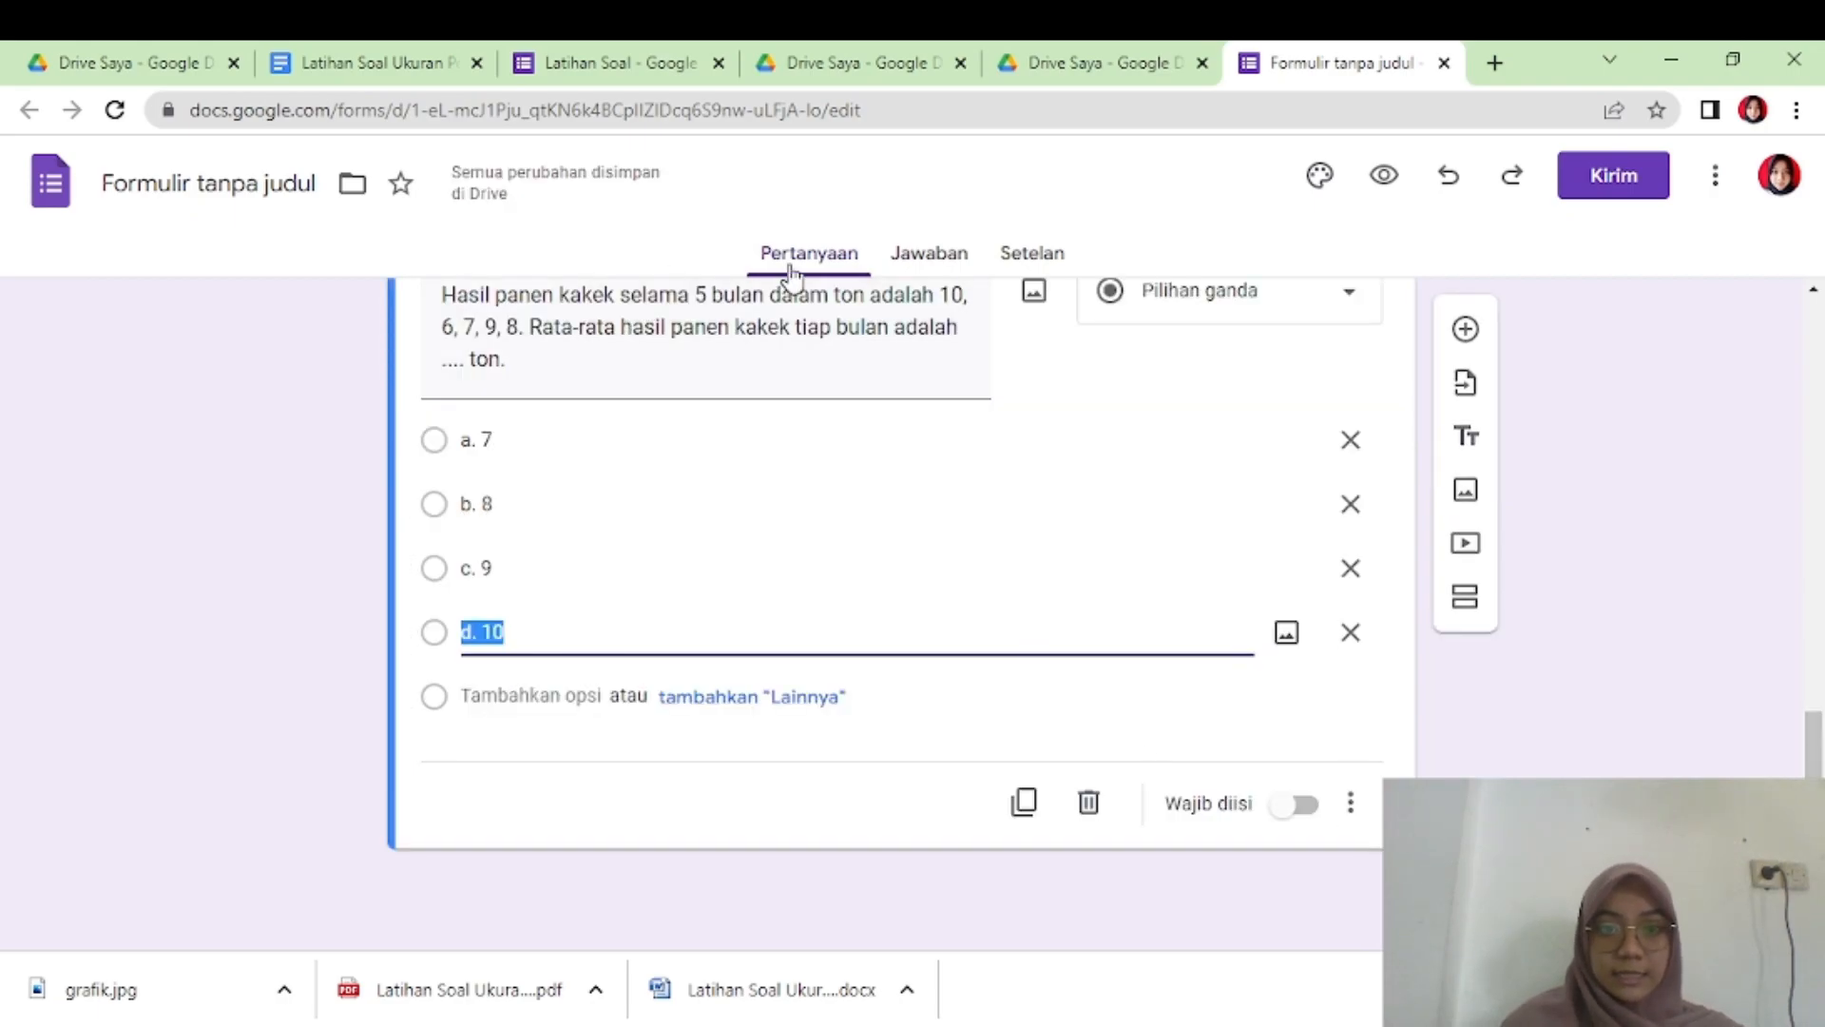
- Make the form a quiz and disable showing respondents the correct answers (Jawaban yang benar)
{"action": "left_click", "coordinate": [1052, 255]}
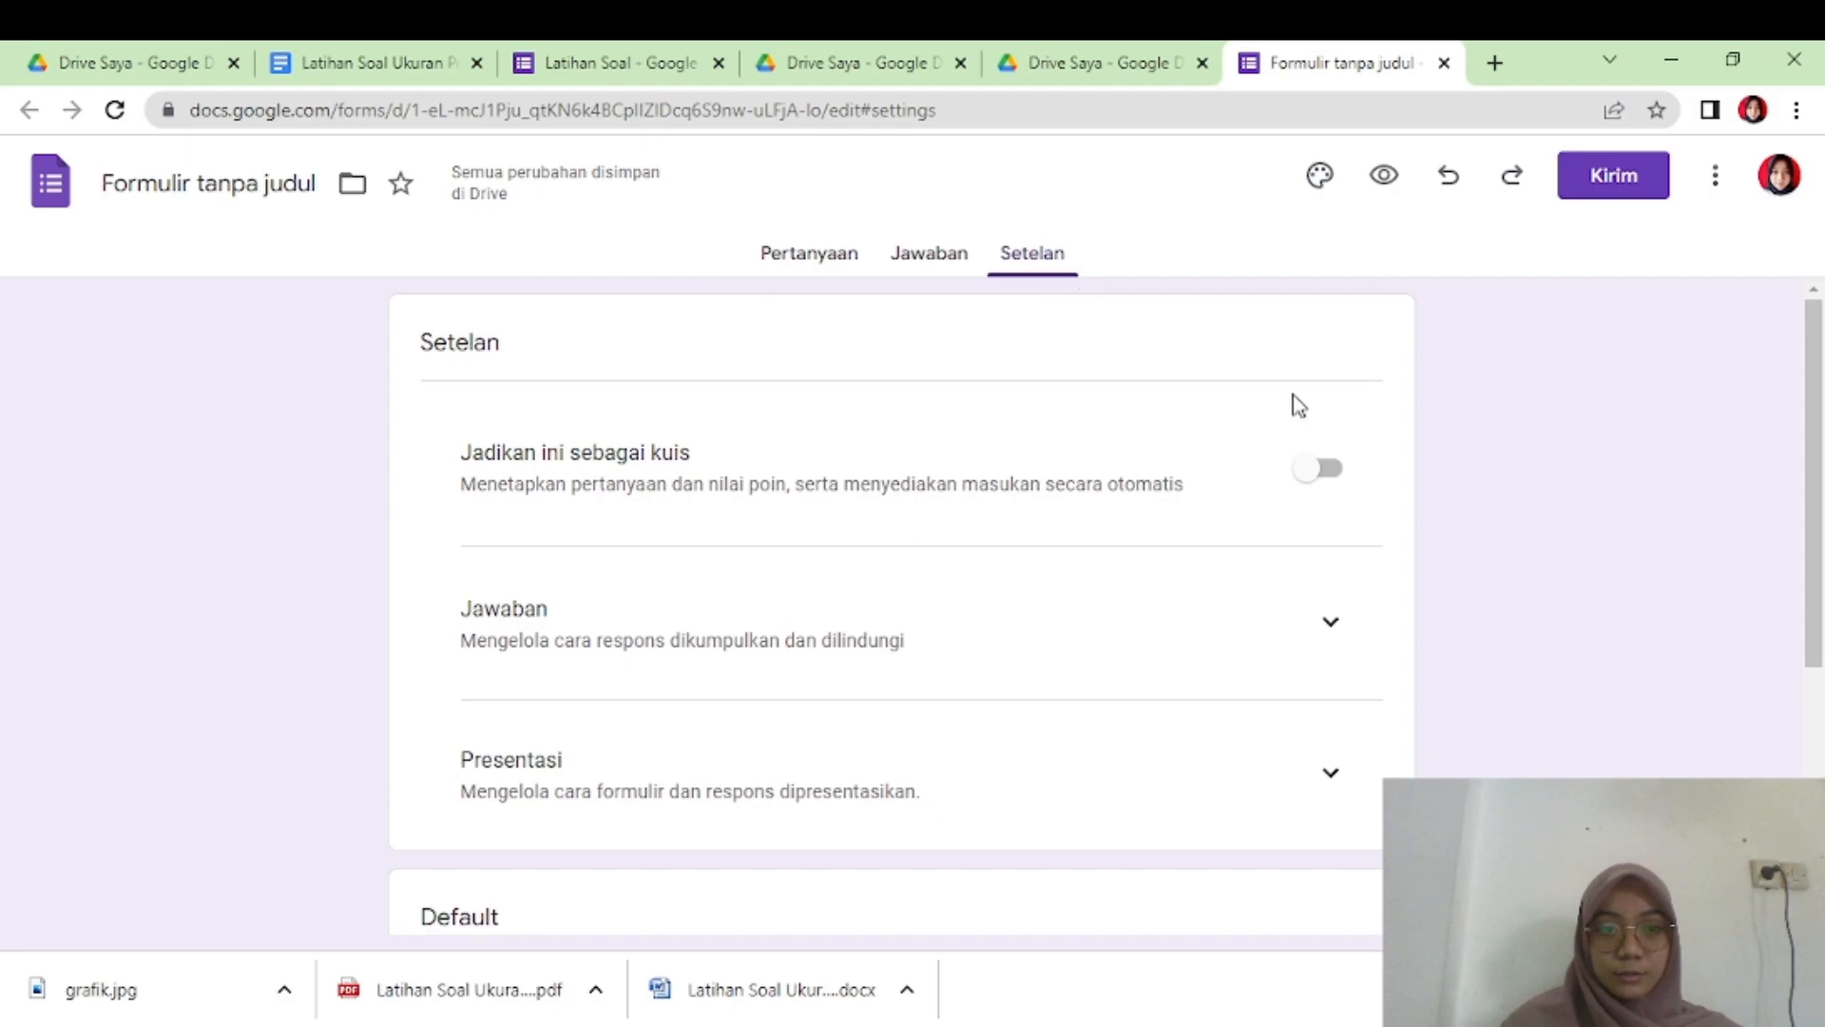
{"action": "left_click", "coordinate": [1332, 475]}
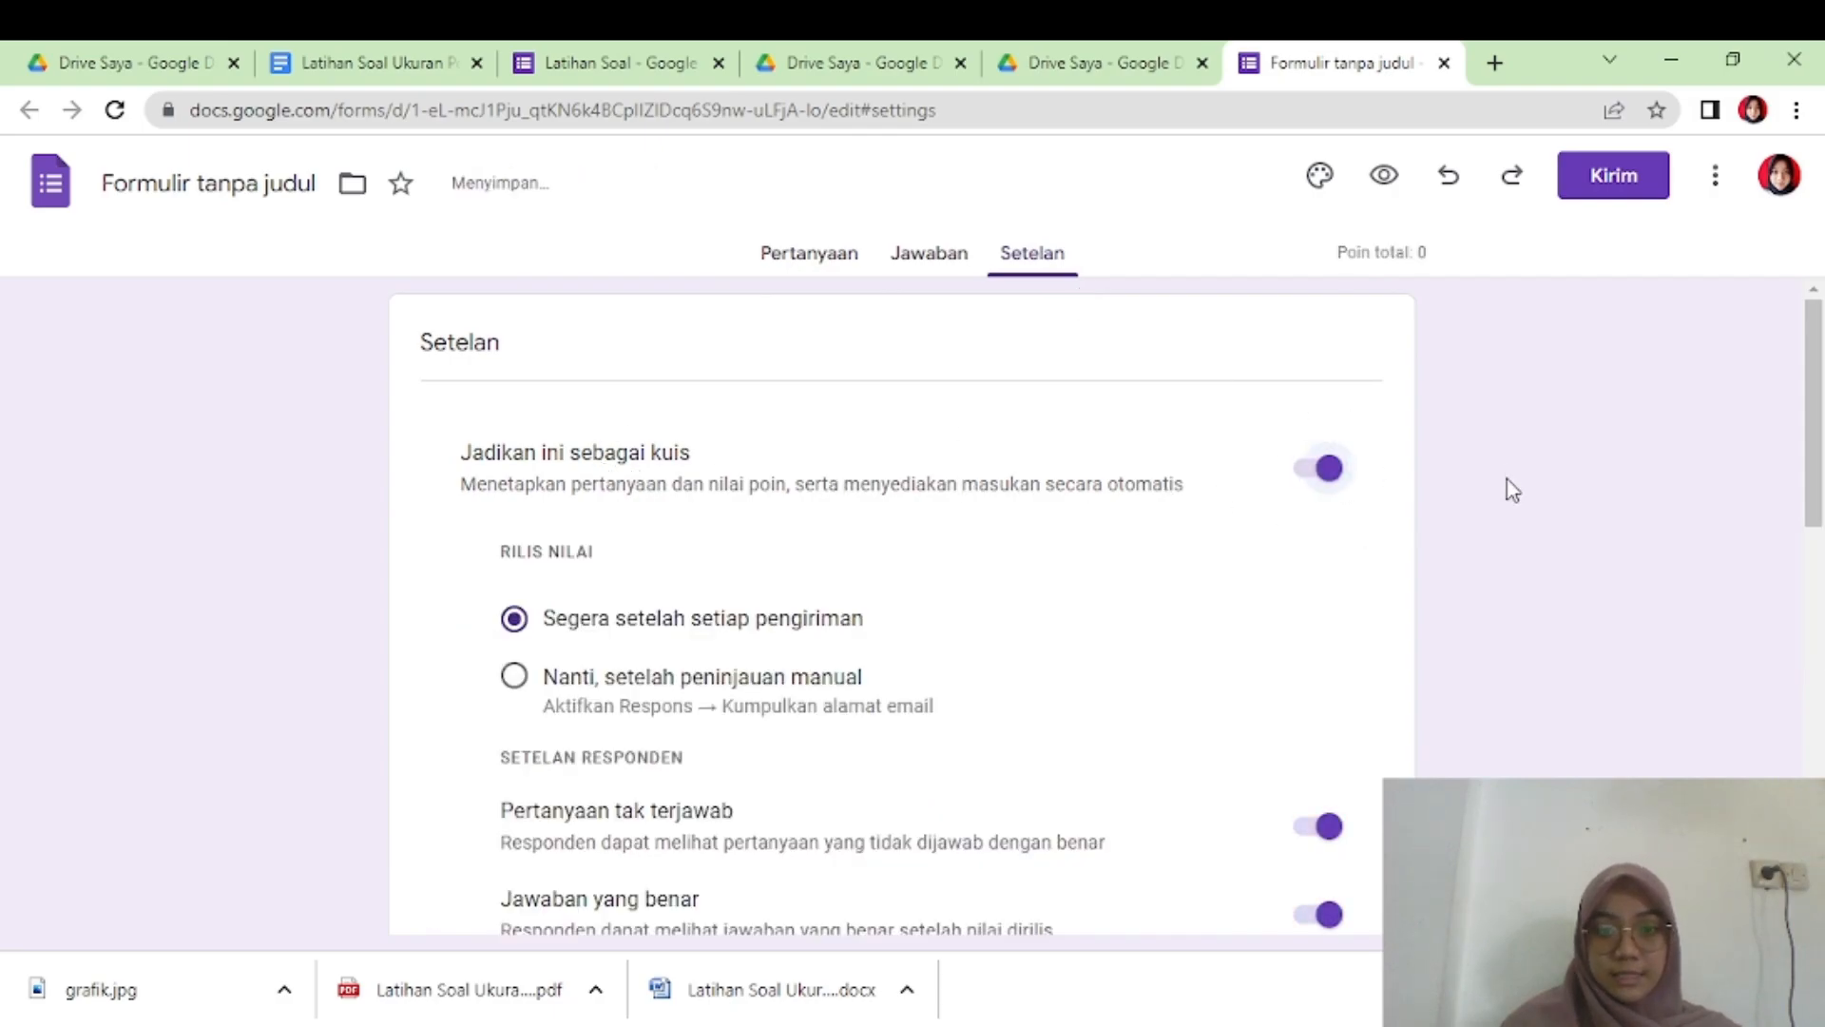
{"action": "scroll", "coordinate": [1569, 522], "scroll_direction": "down", "scroll_amount": 3}
{"action": "scroll", "coordinate": [1280, 481], "scroll_direction": "up", "scroll_amount": 2}
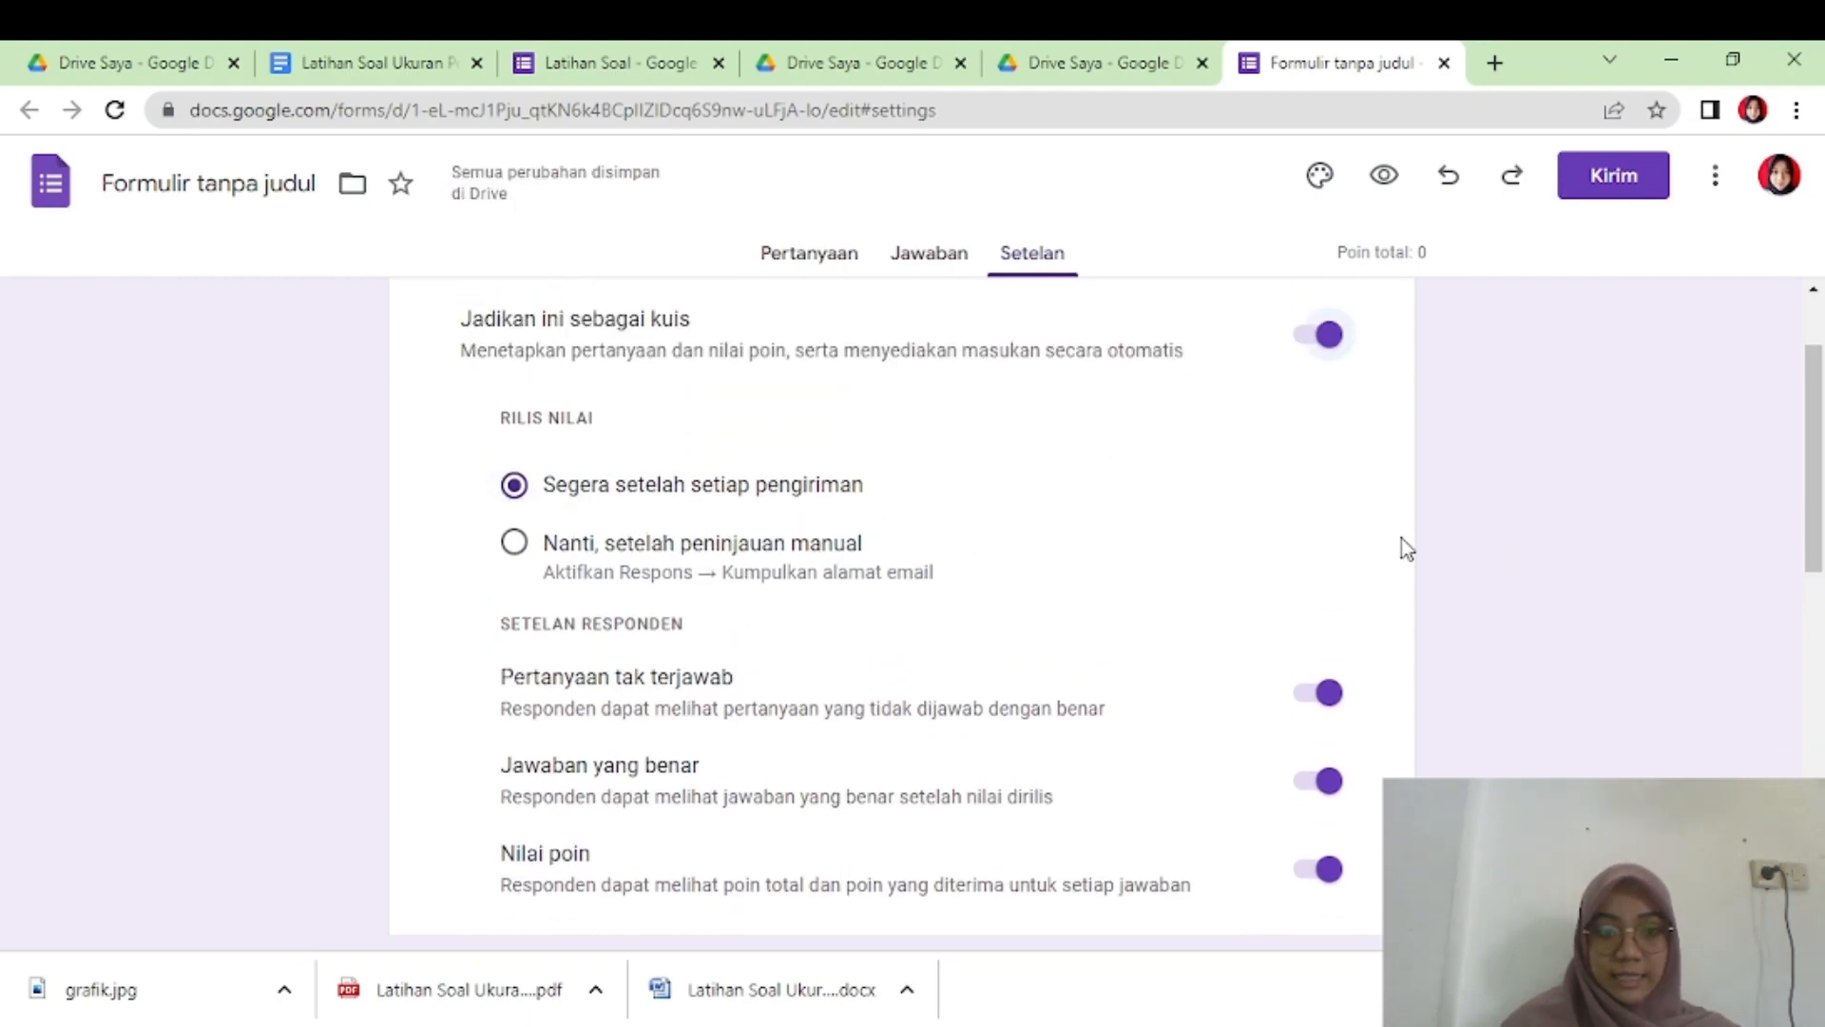
{"action": "scroll", "coordinate": [982, 533], "scroll_direction": "down", "scroll_amount": 2}
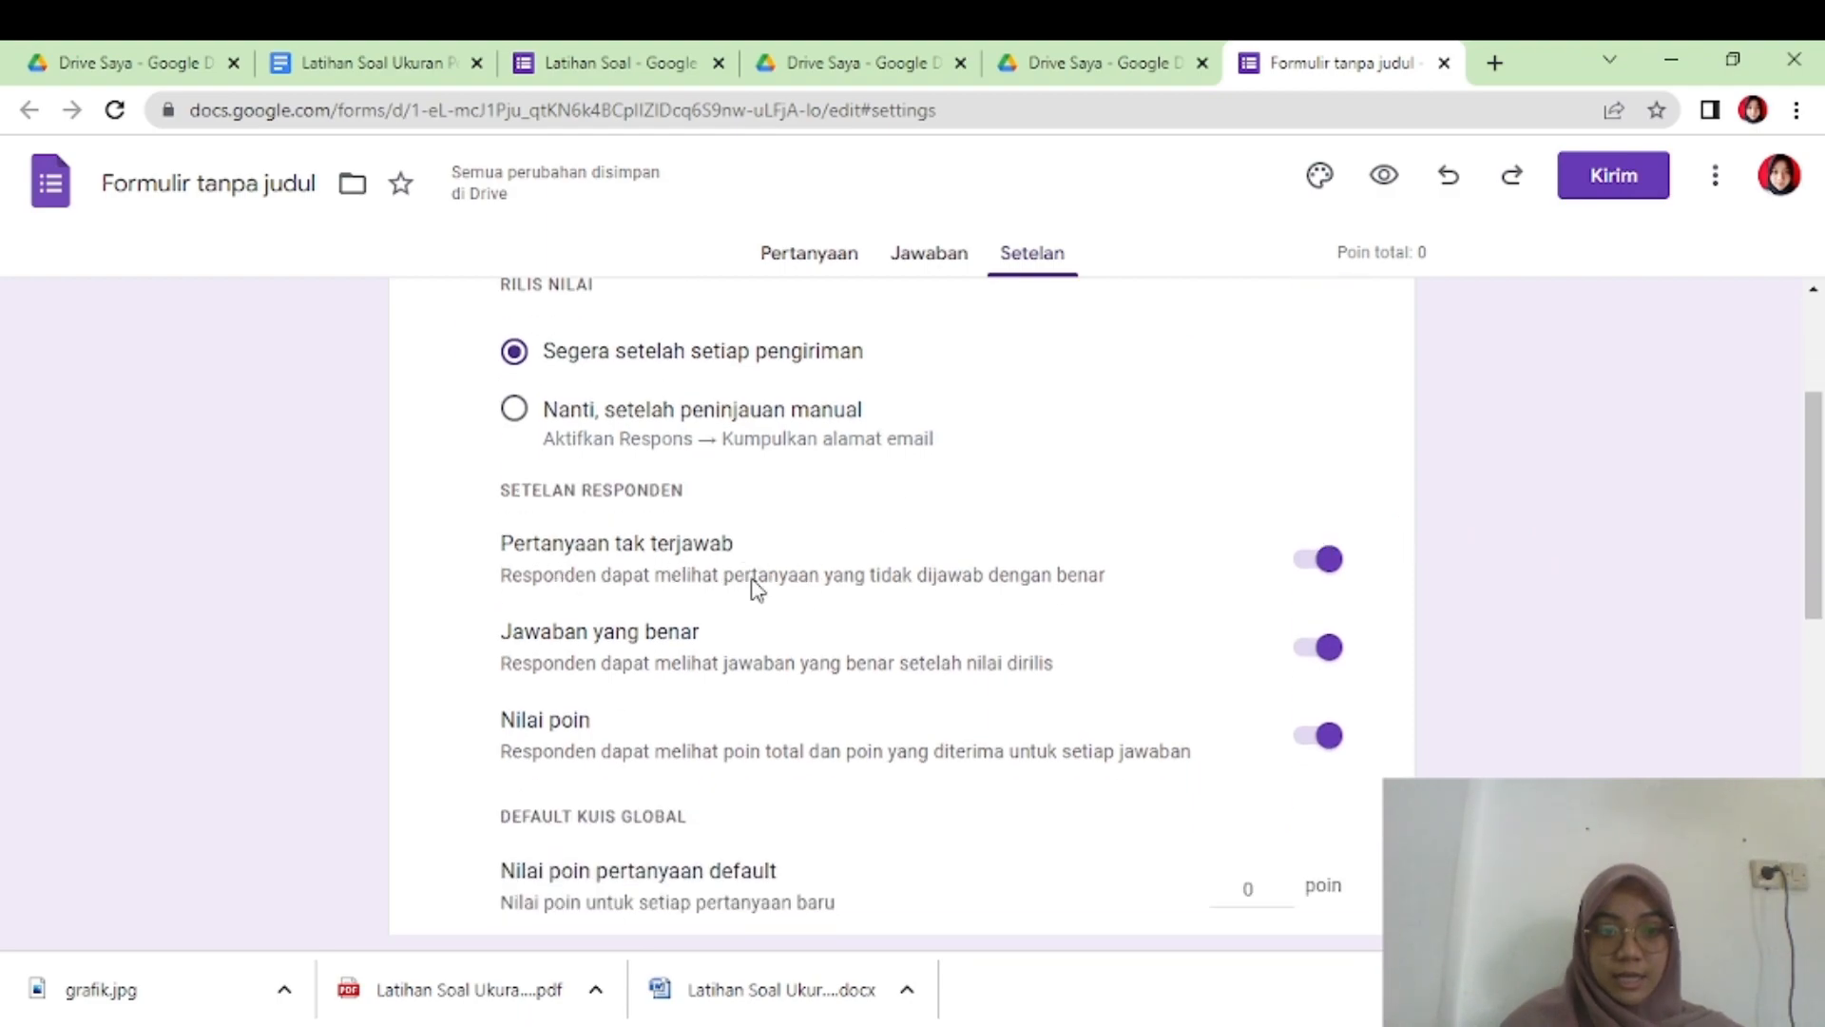
{"action": "scroll", "coordinate": [1094, 644], "scroll_direction": "down", "scroll_amount": 2}
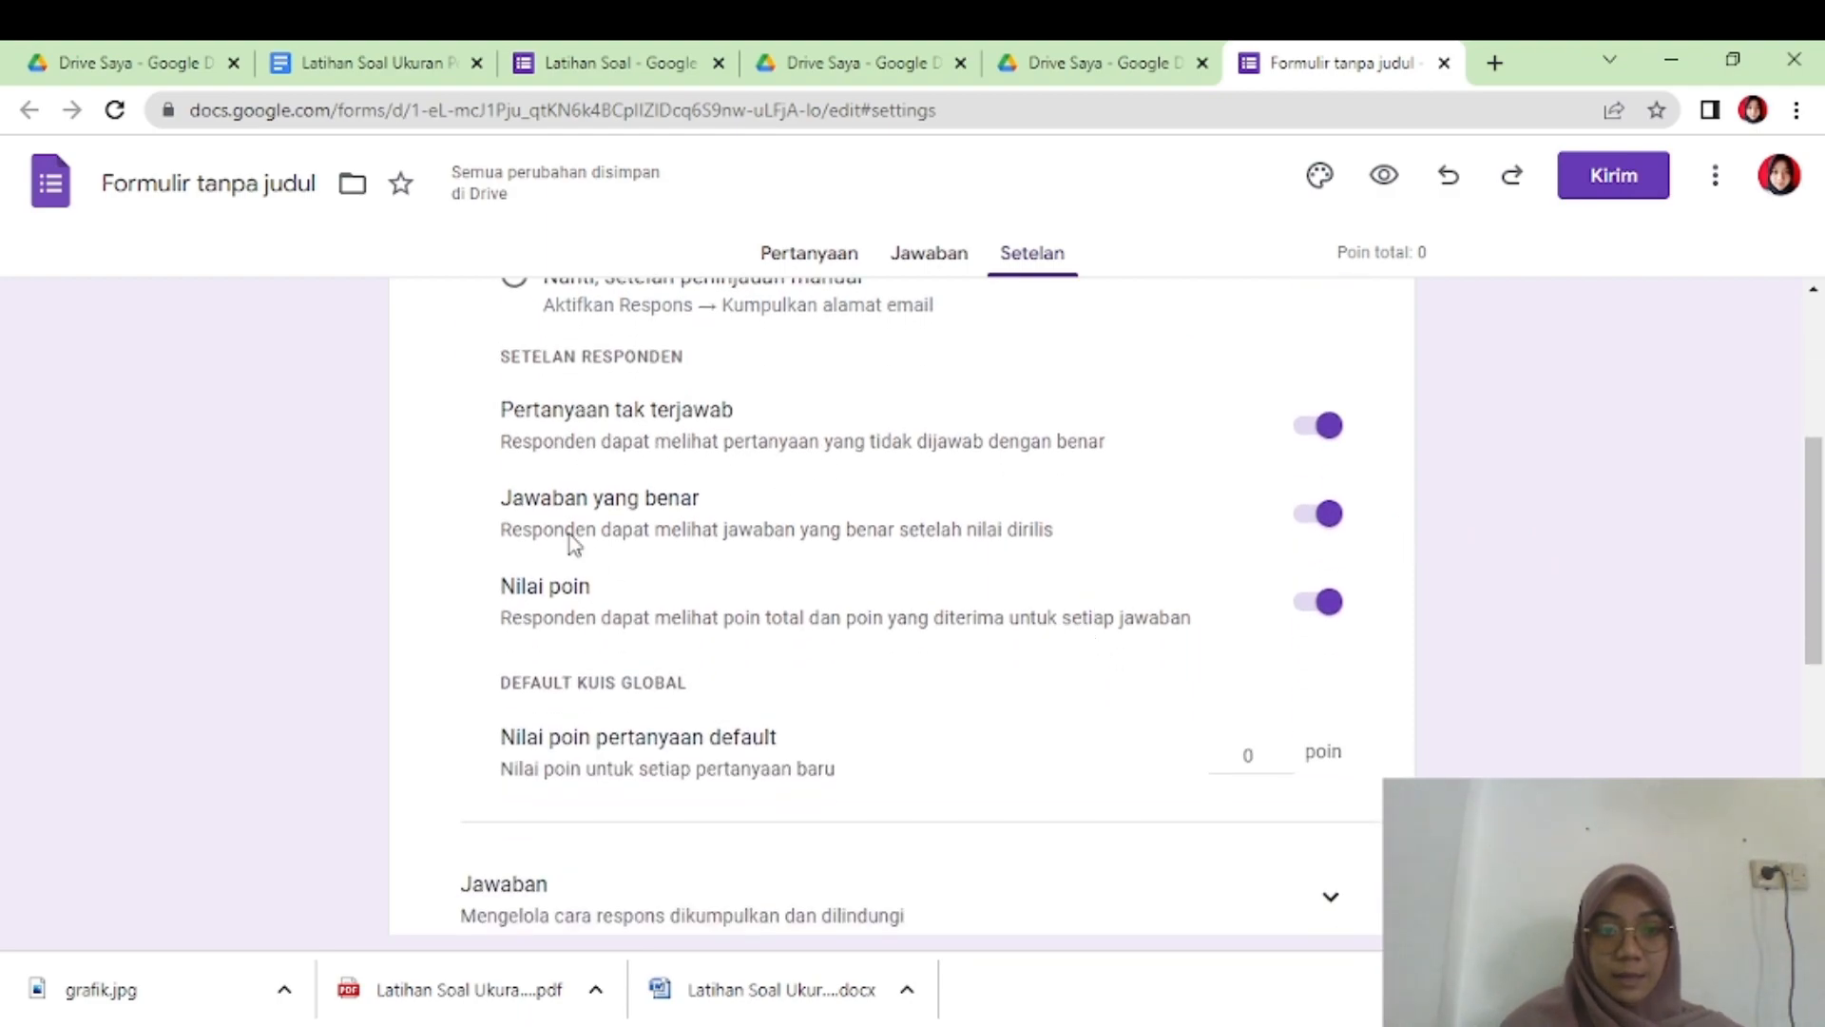
{"action": "left_click", "coordinate": [1317, 533]}
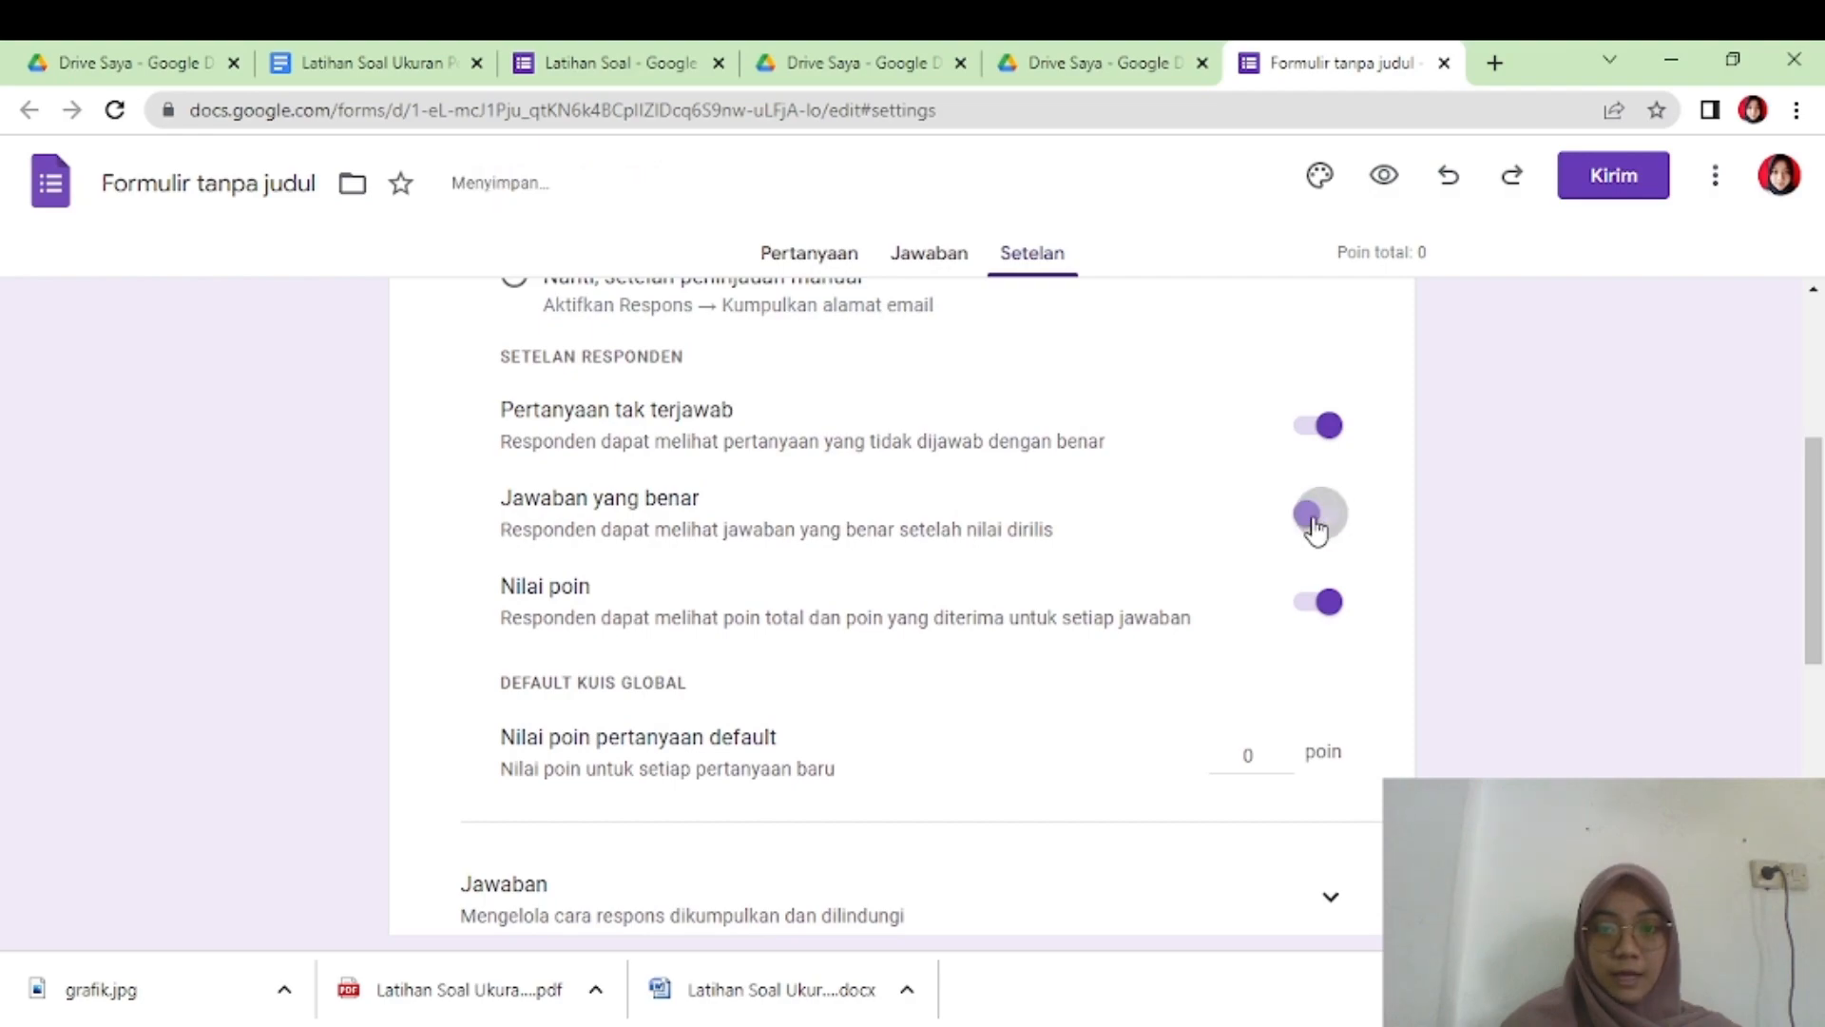
- Limit each respondent to one response (Batasi ke 1 jawaban) in the form's response settings
{"action": "left_click_drag", "start_coordinate": [1818, 534], "coordinate": [1821, 628]}
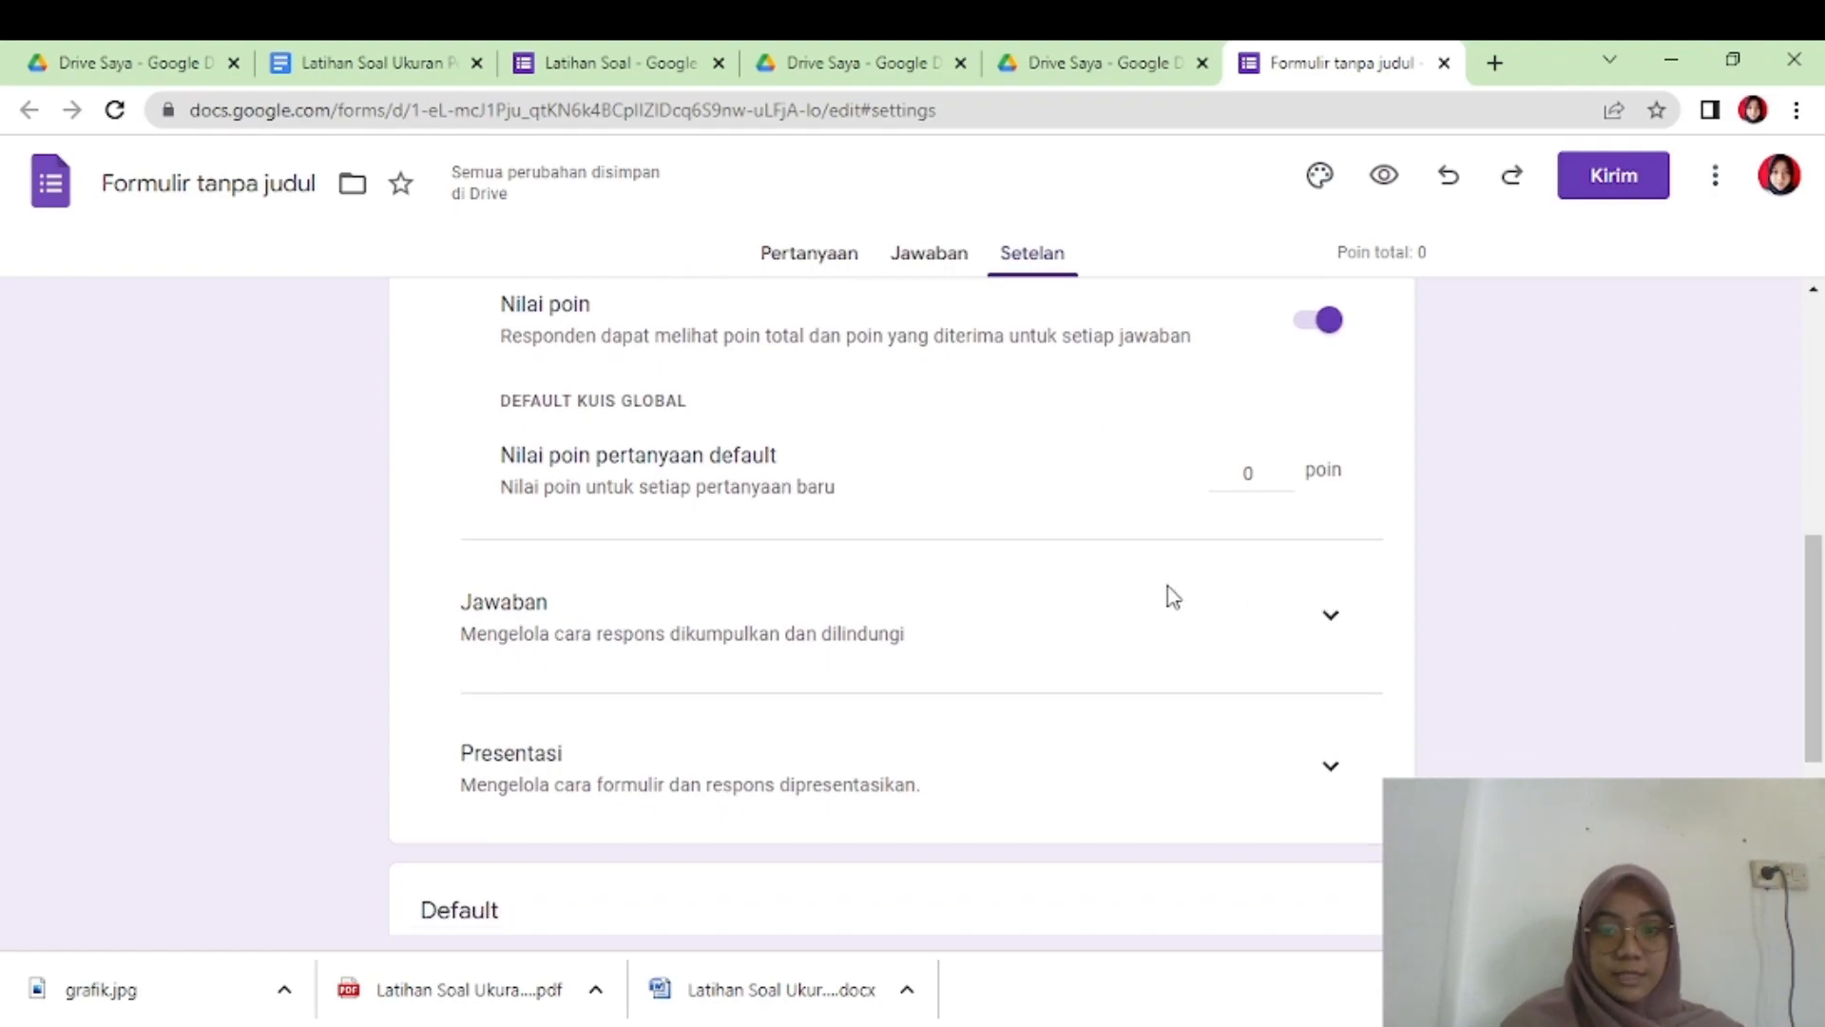
{"action": "left_click", "coordinate": [1320, 614]}
{"action": "scroll", "coordinate": [1763, 605], "scroll_direction": "down", "scroll_amount": 1}
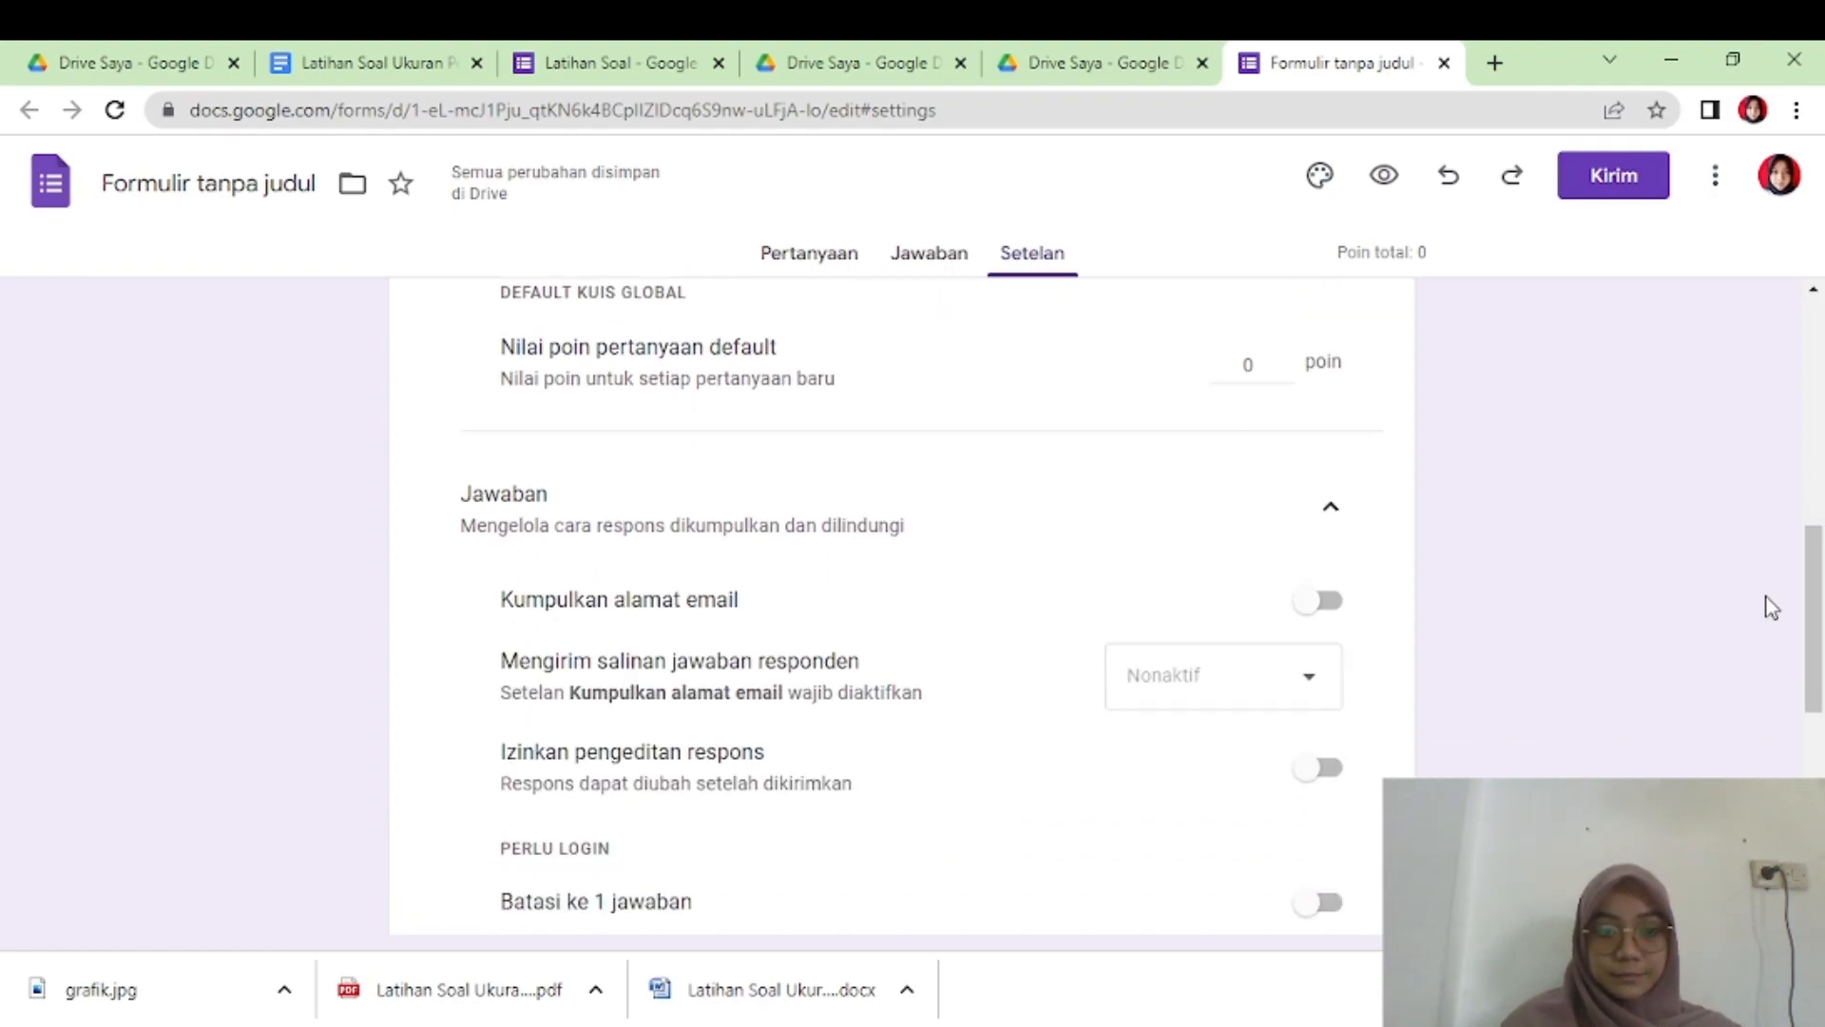
{"action": "scroll", "coordinate": [1763, 607], "scroll_direction": "down", "scroll_amount": 1}
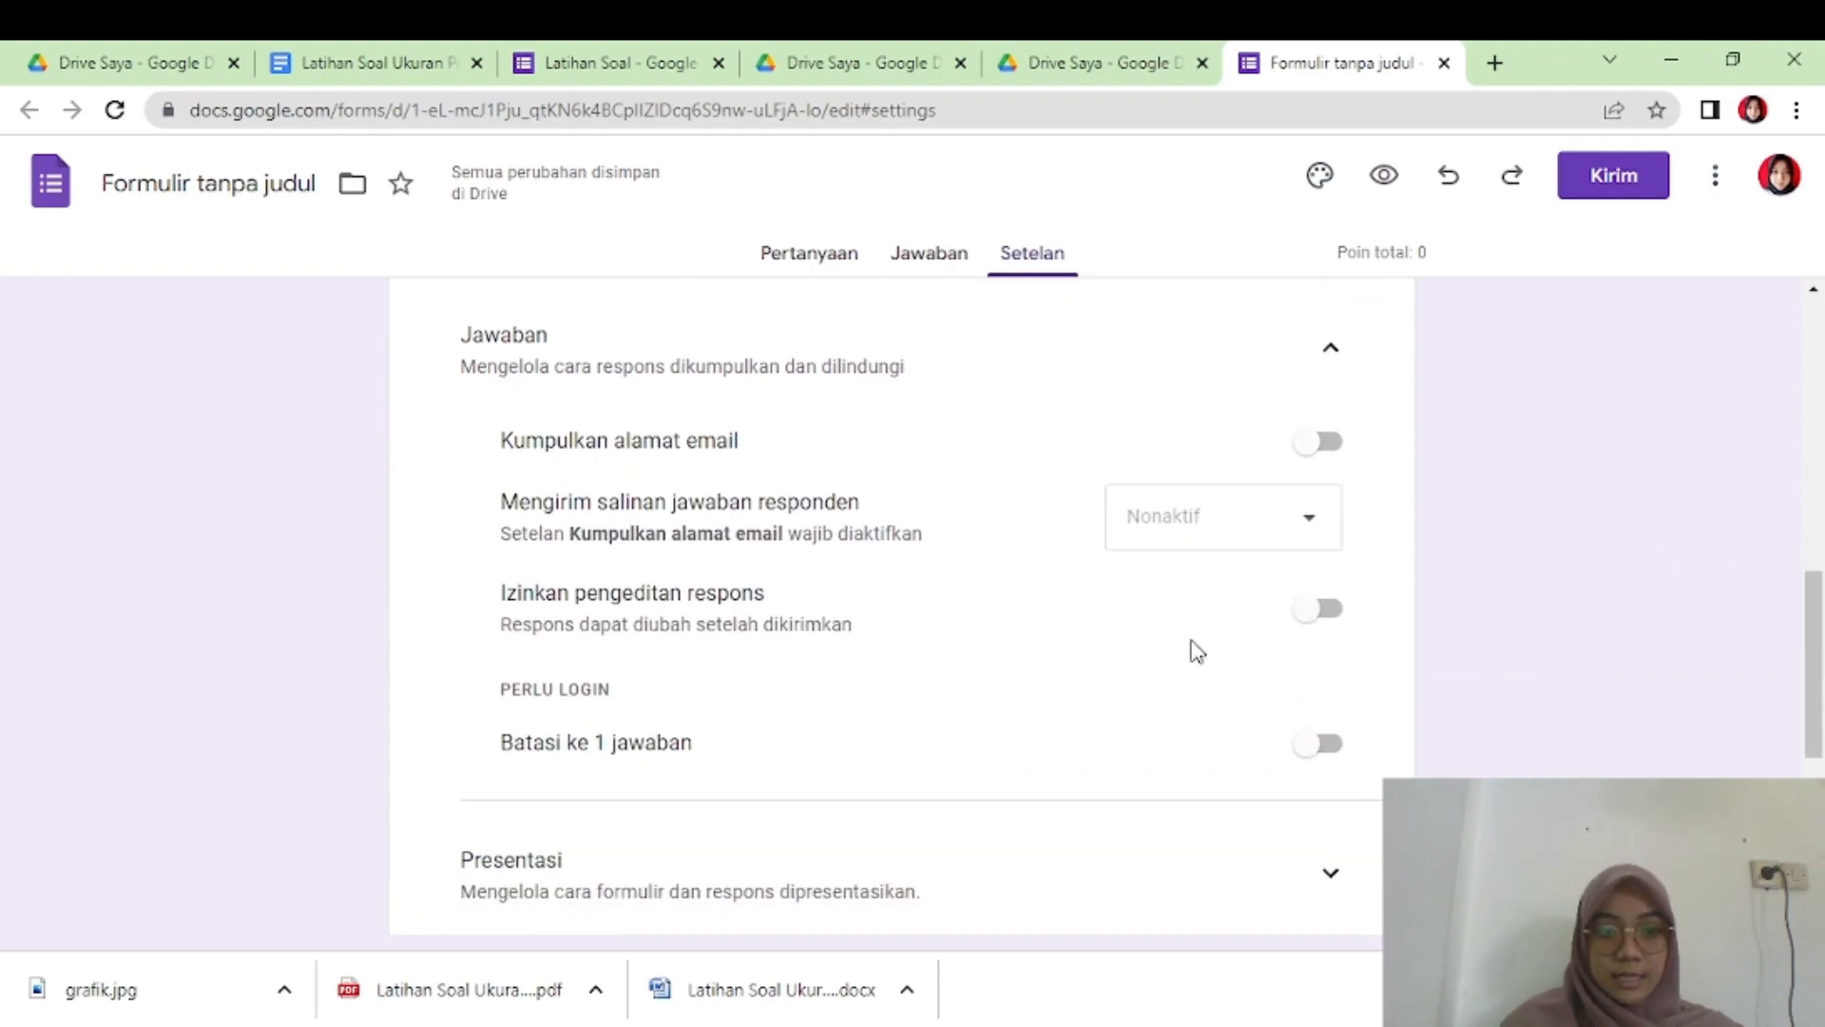
{"action": "left_click", "coordinate": [1326, 753]}
- Enable shuffled question order (Acak urutan pertanyaan) in the form's presentation settings
{"action": "scroll", "coordinate": [1819, 694], "scroll_direction": "down", "scroll_amount": 2}
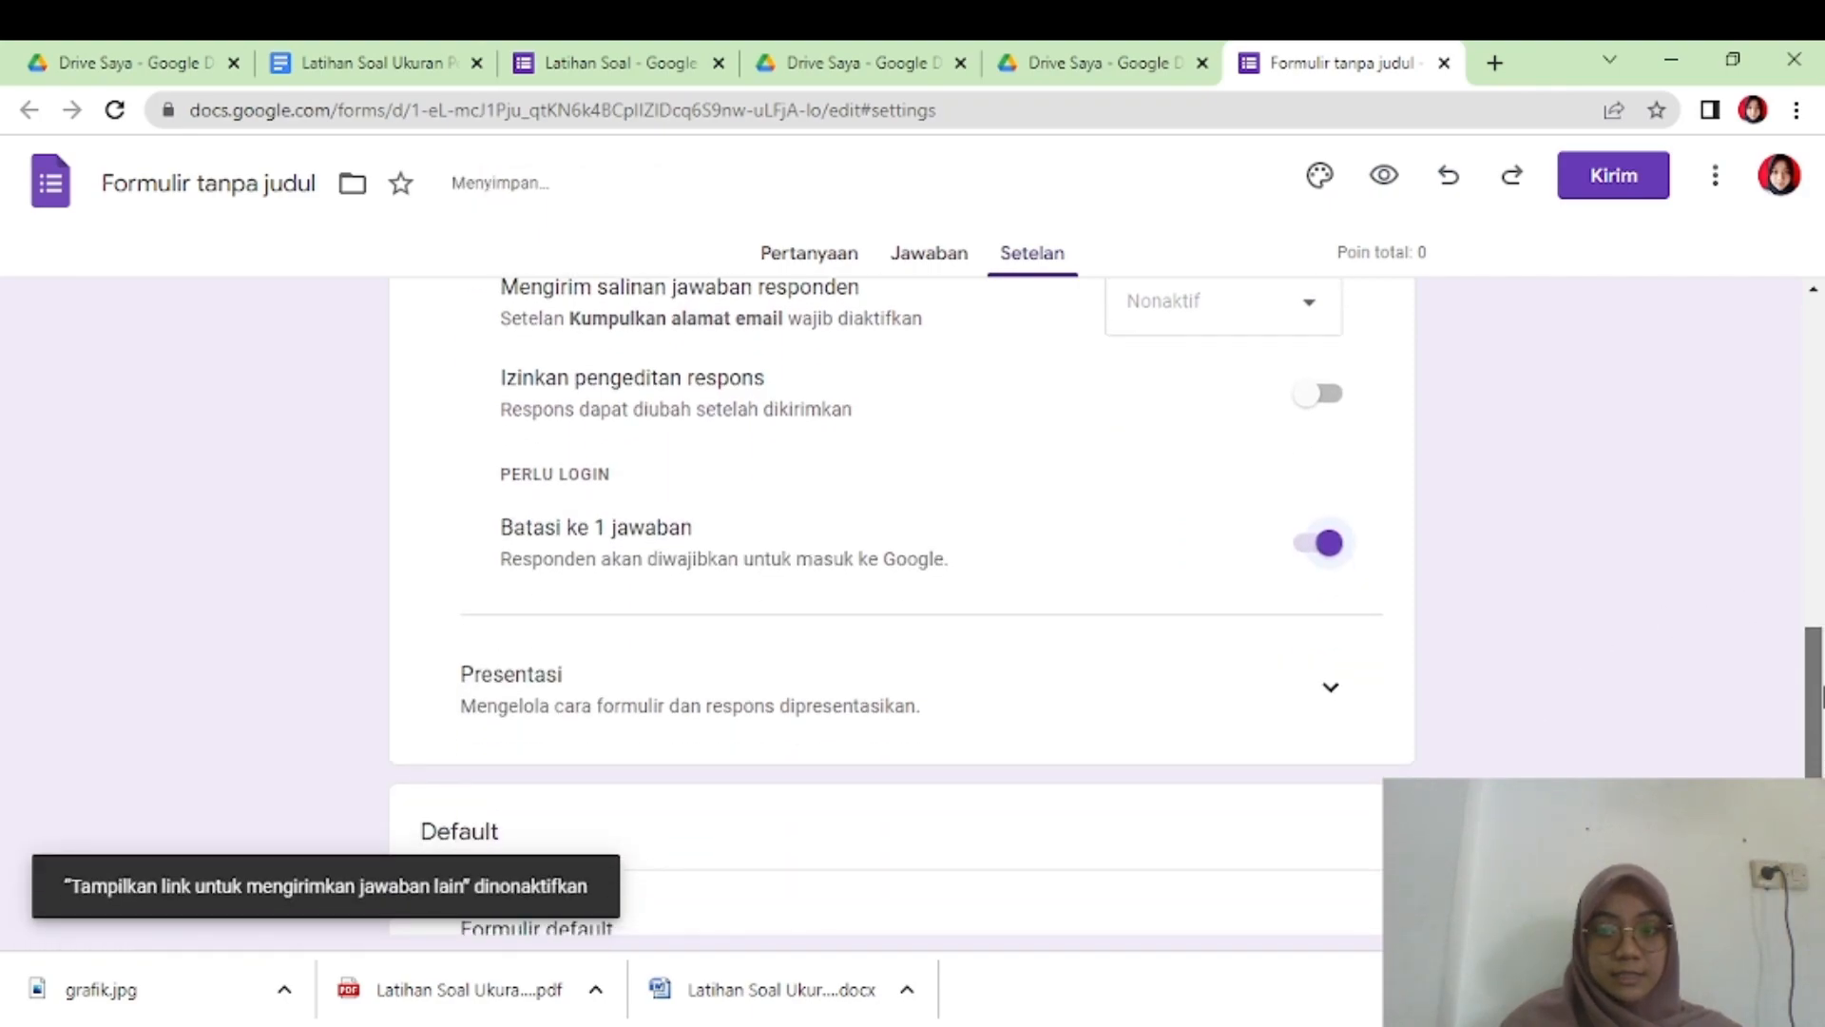
{"action": "left_click", "coordinate": [1331, 686]}
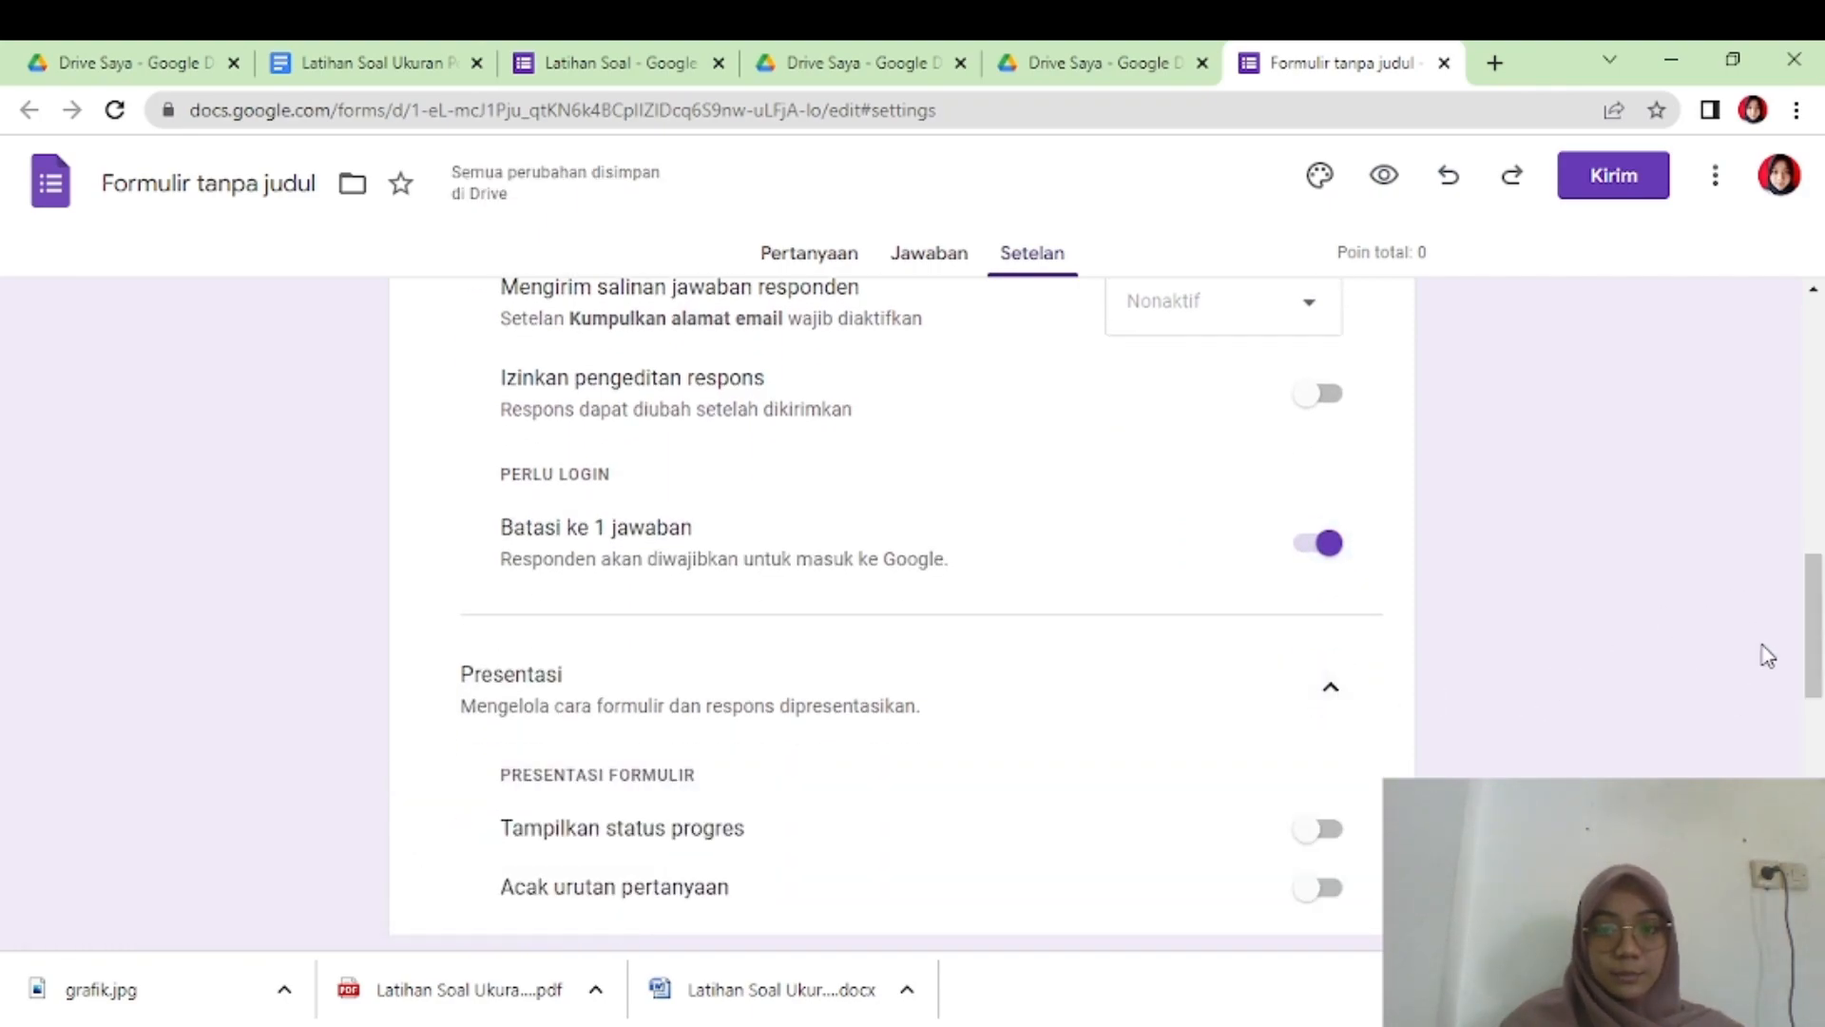
{"action": "scroll", "coordinate": [1820, 635], "scroll_direction": "down", "scroll_amount": 3}
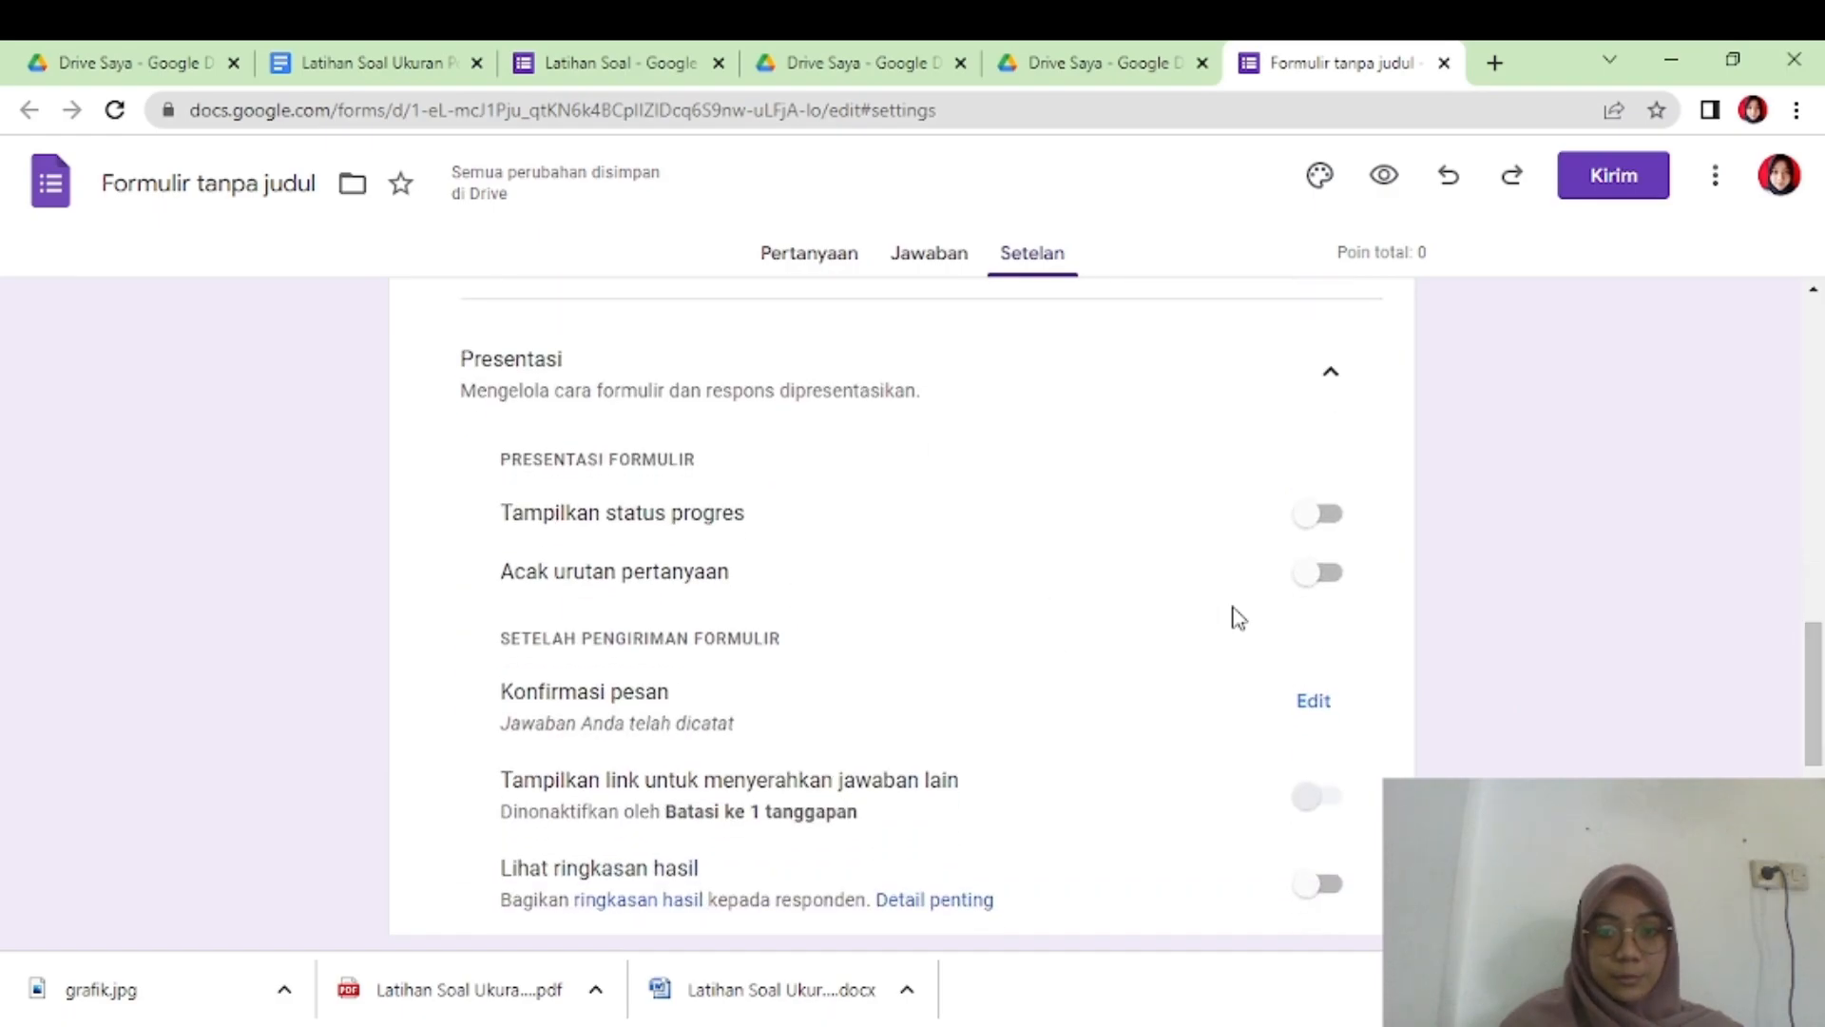
{"action": "left_click", "coordinate": [1329, 574]}
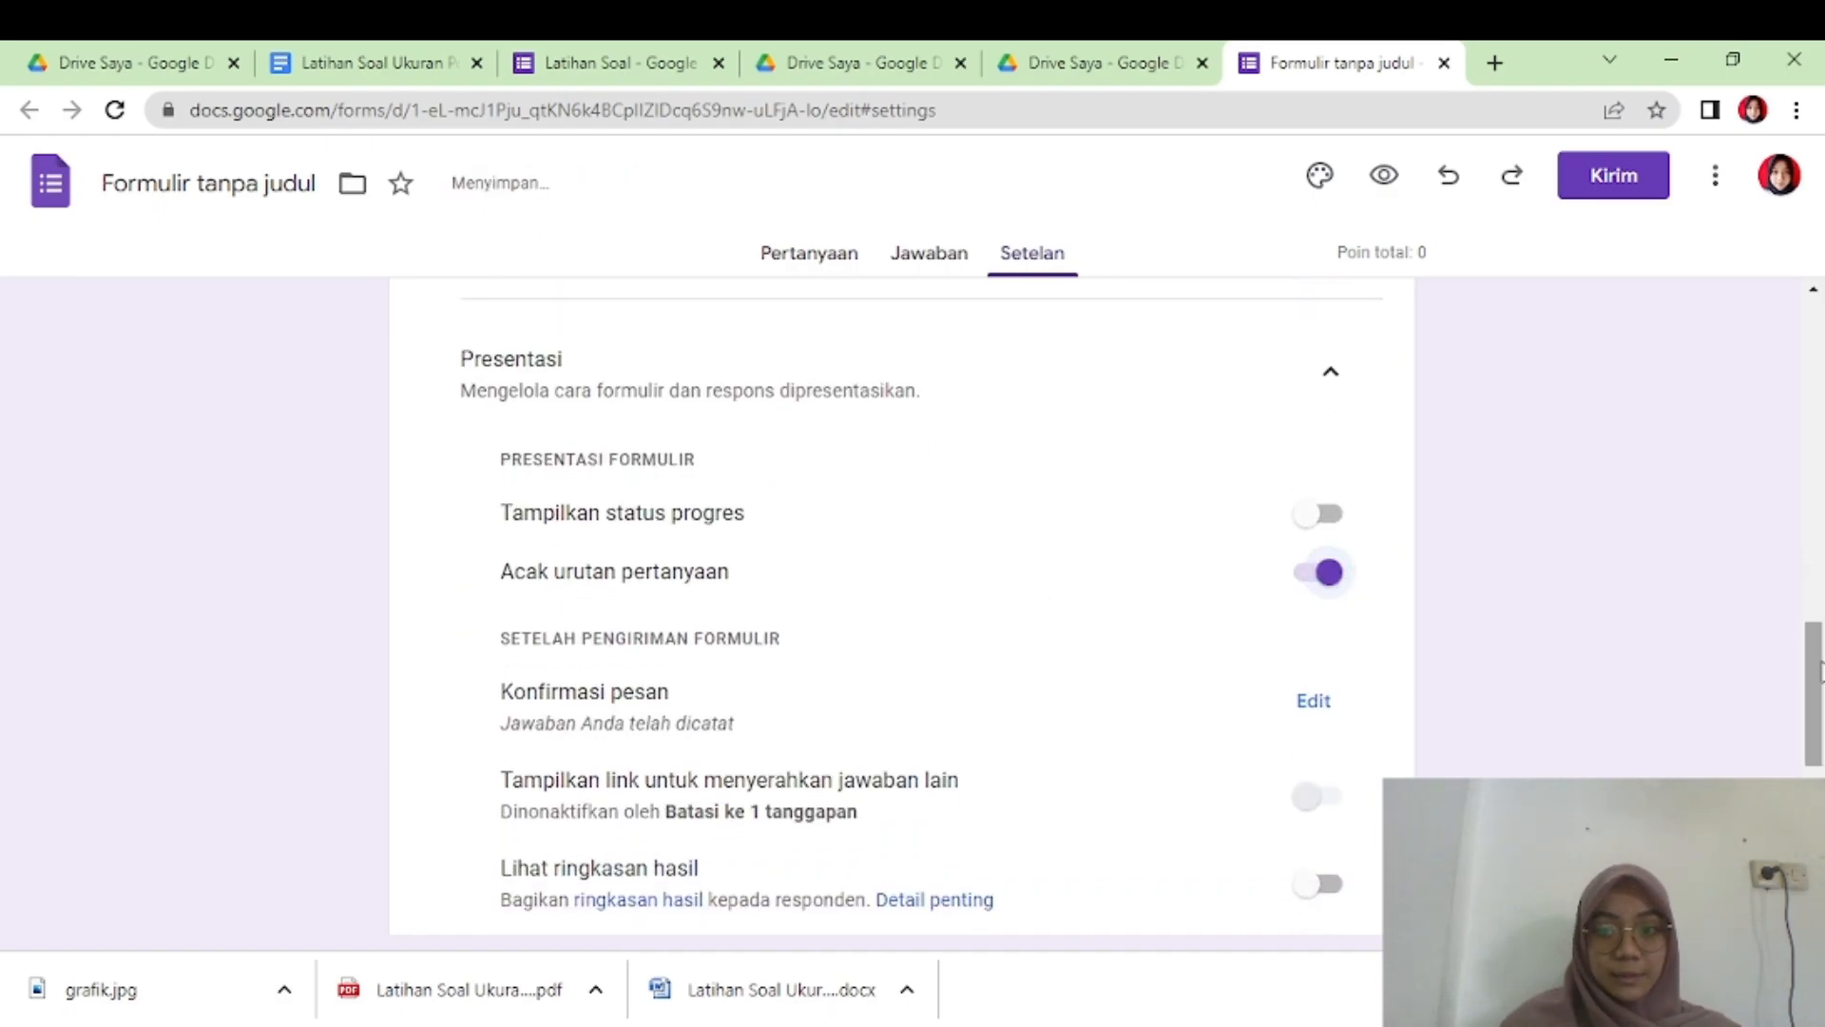
- Return from the form settings to its question list and reload the page
{"action": "left_click_drag", "start_coordinate": [1820, 671], "coordinate": [1819, 801]}
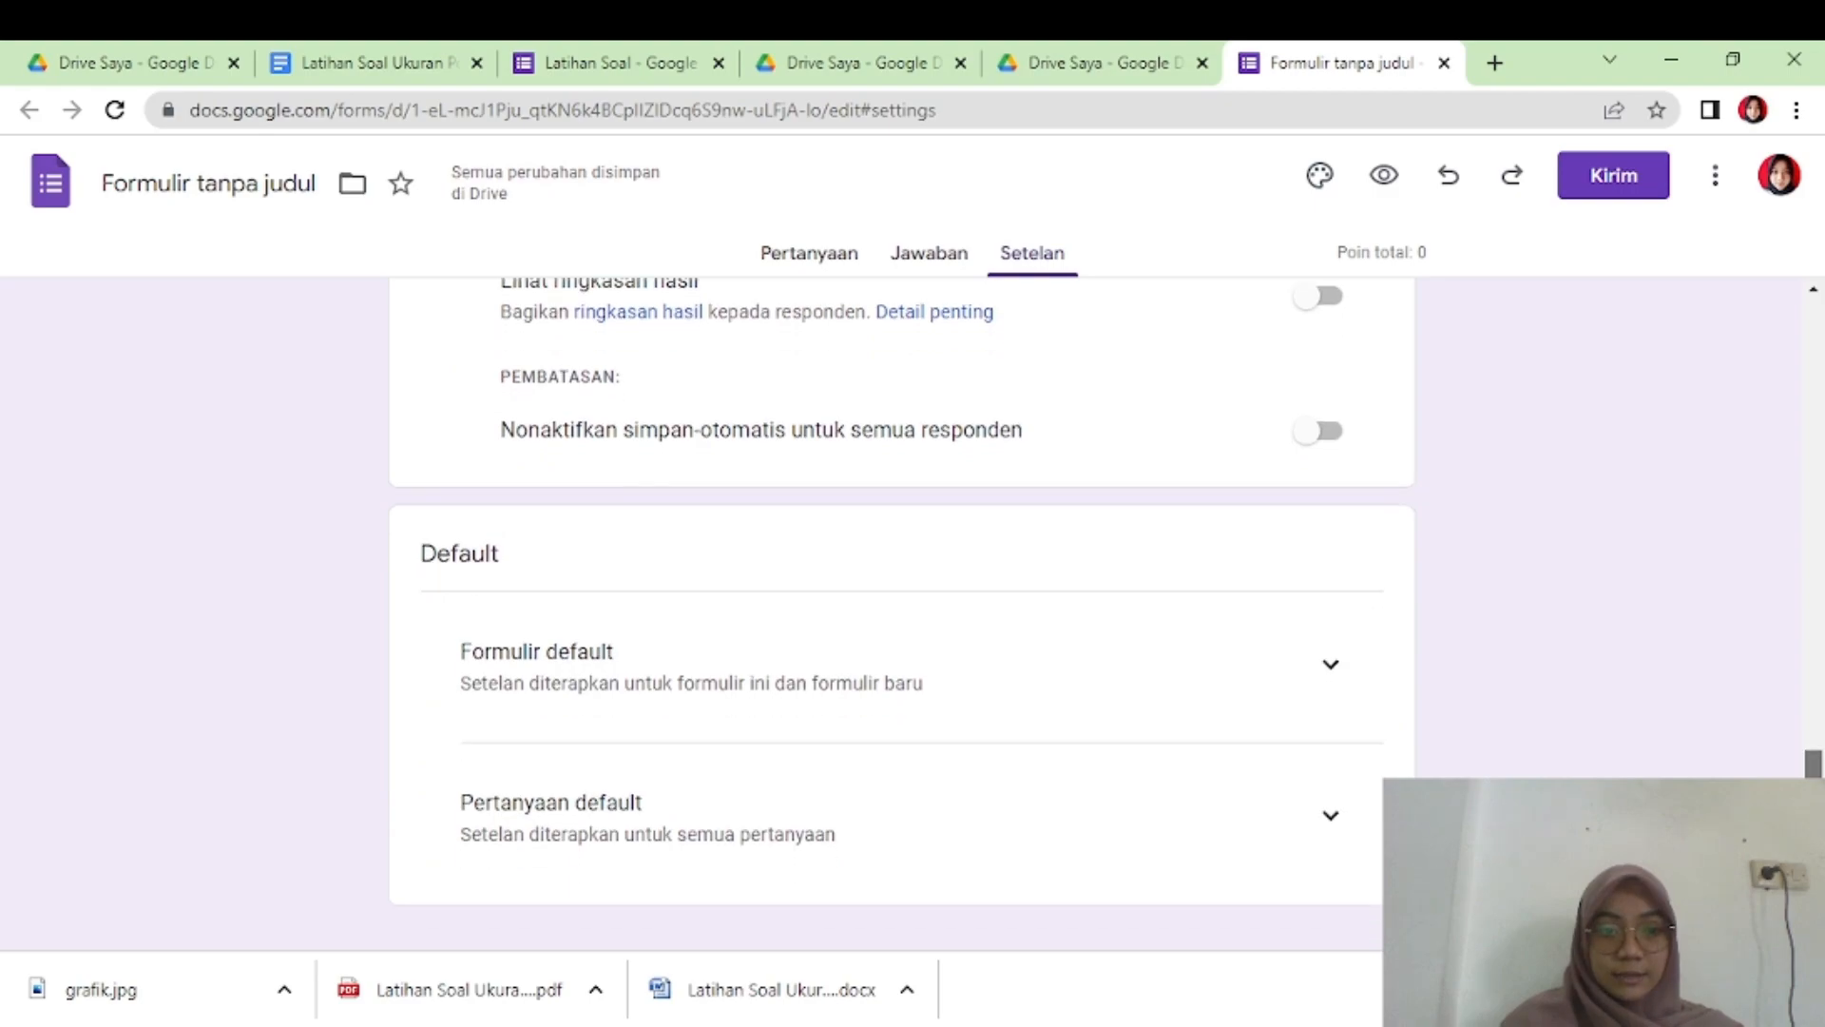
{"action": "scroll", "coordinate": [1569, 619], "scroll_direction": "up", "scroll_amount": 2}
{"action": "left_click", "coordinate": [832, 270]}
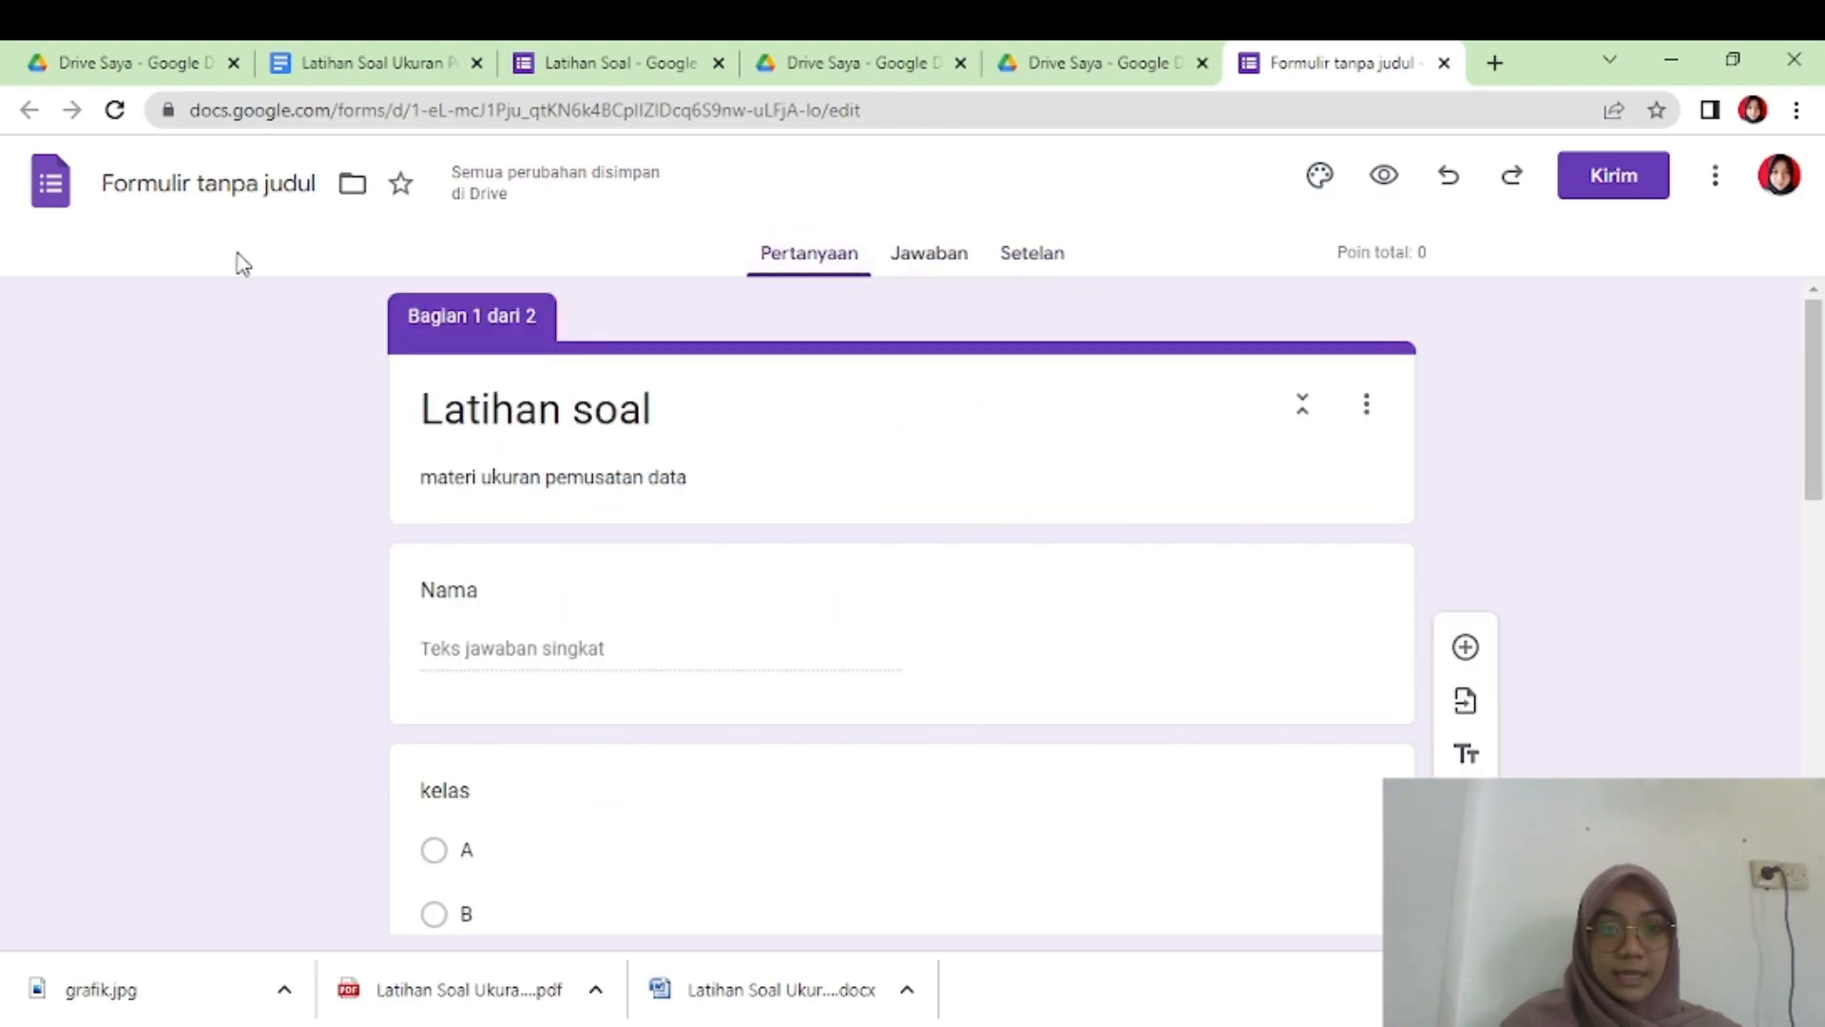
{"action": "left_click", "coordinate": [115, 111]}
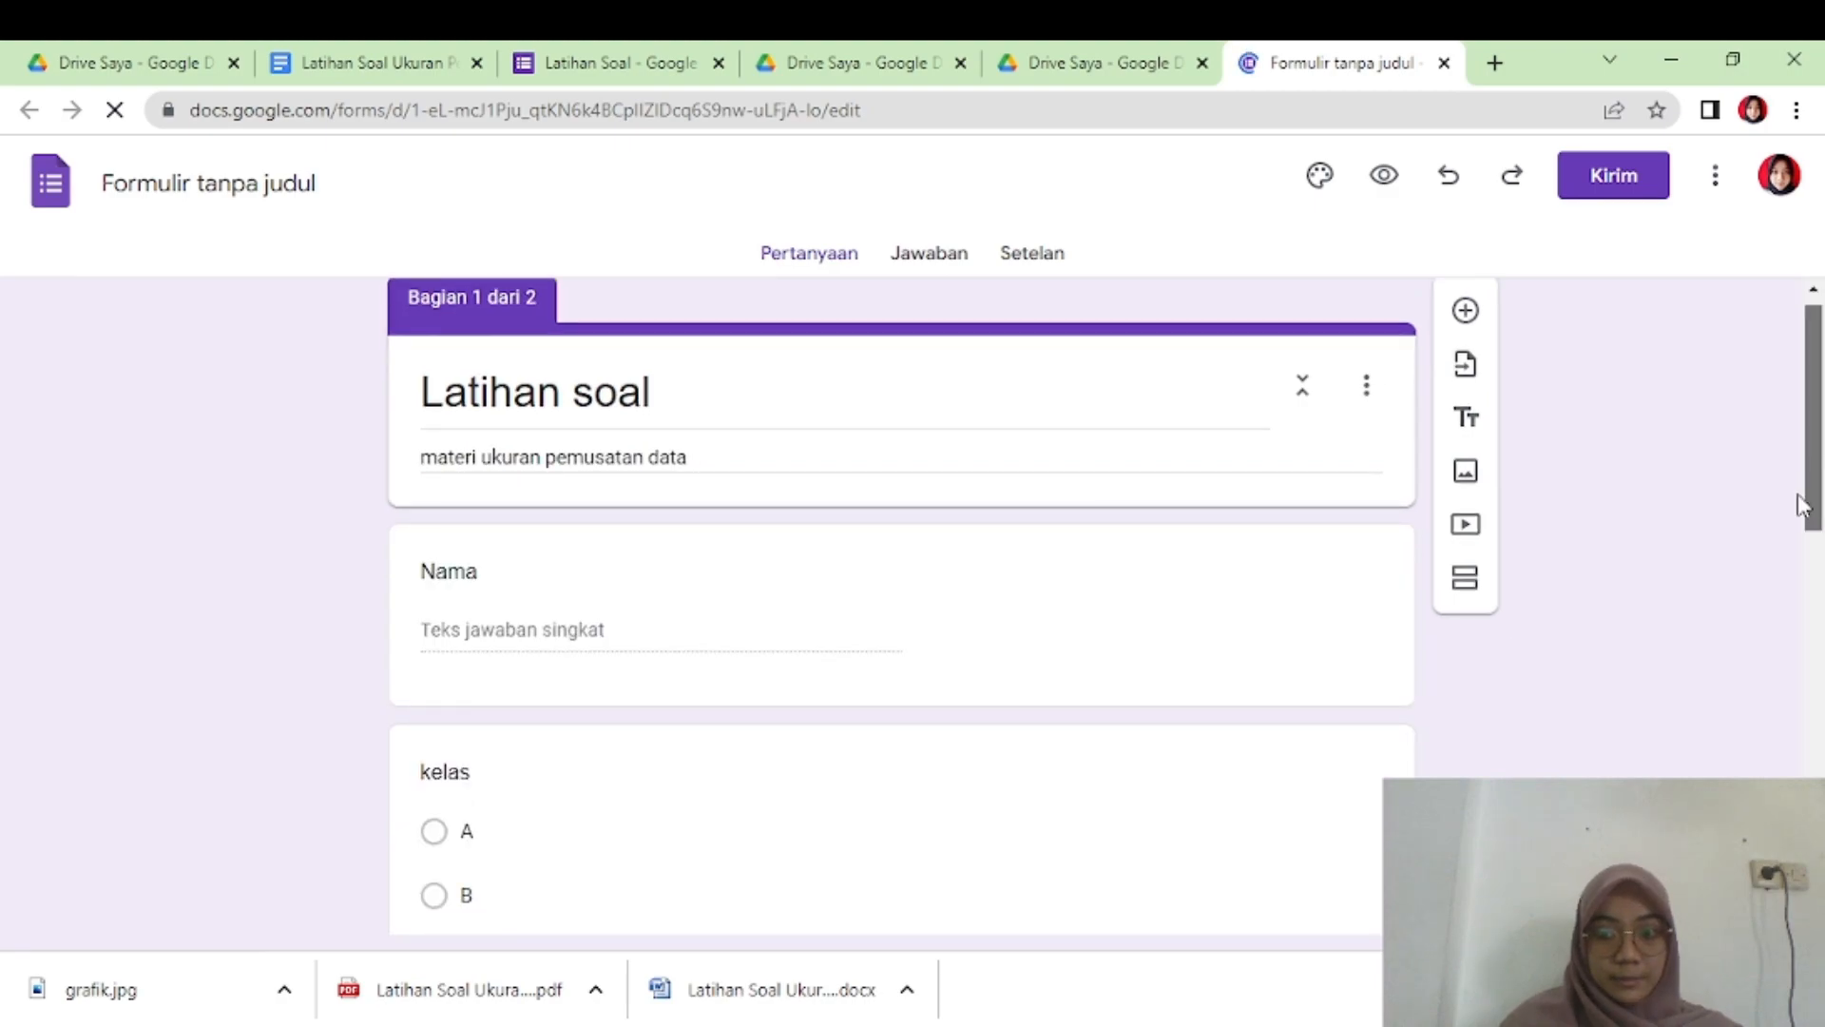
- Set a. 7 as the correct answer to the grandfather's harvest question and make it worth 10 points
{"action": "left_click_drag", "start_coordinate": [1812, 476], "coordinate": [1819, 652]}
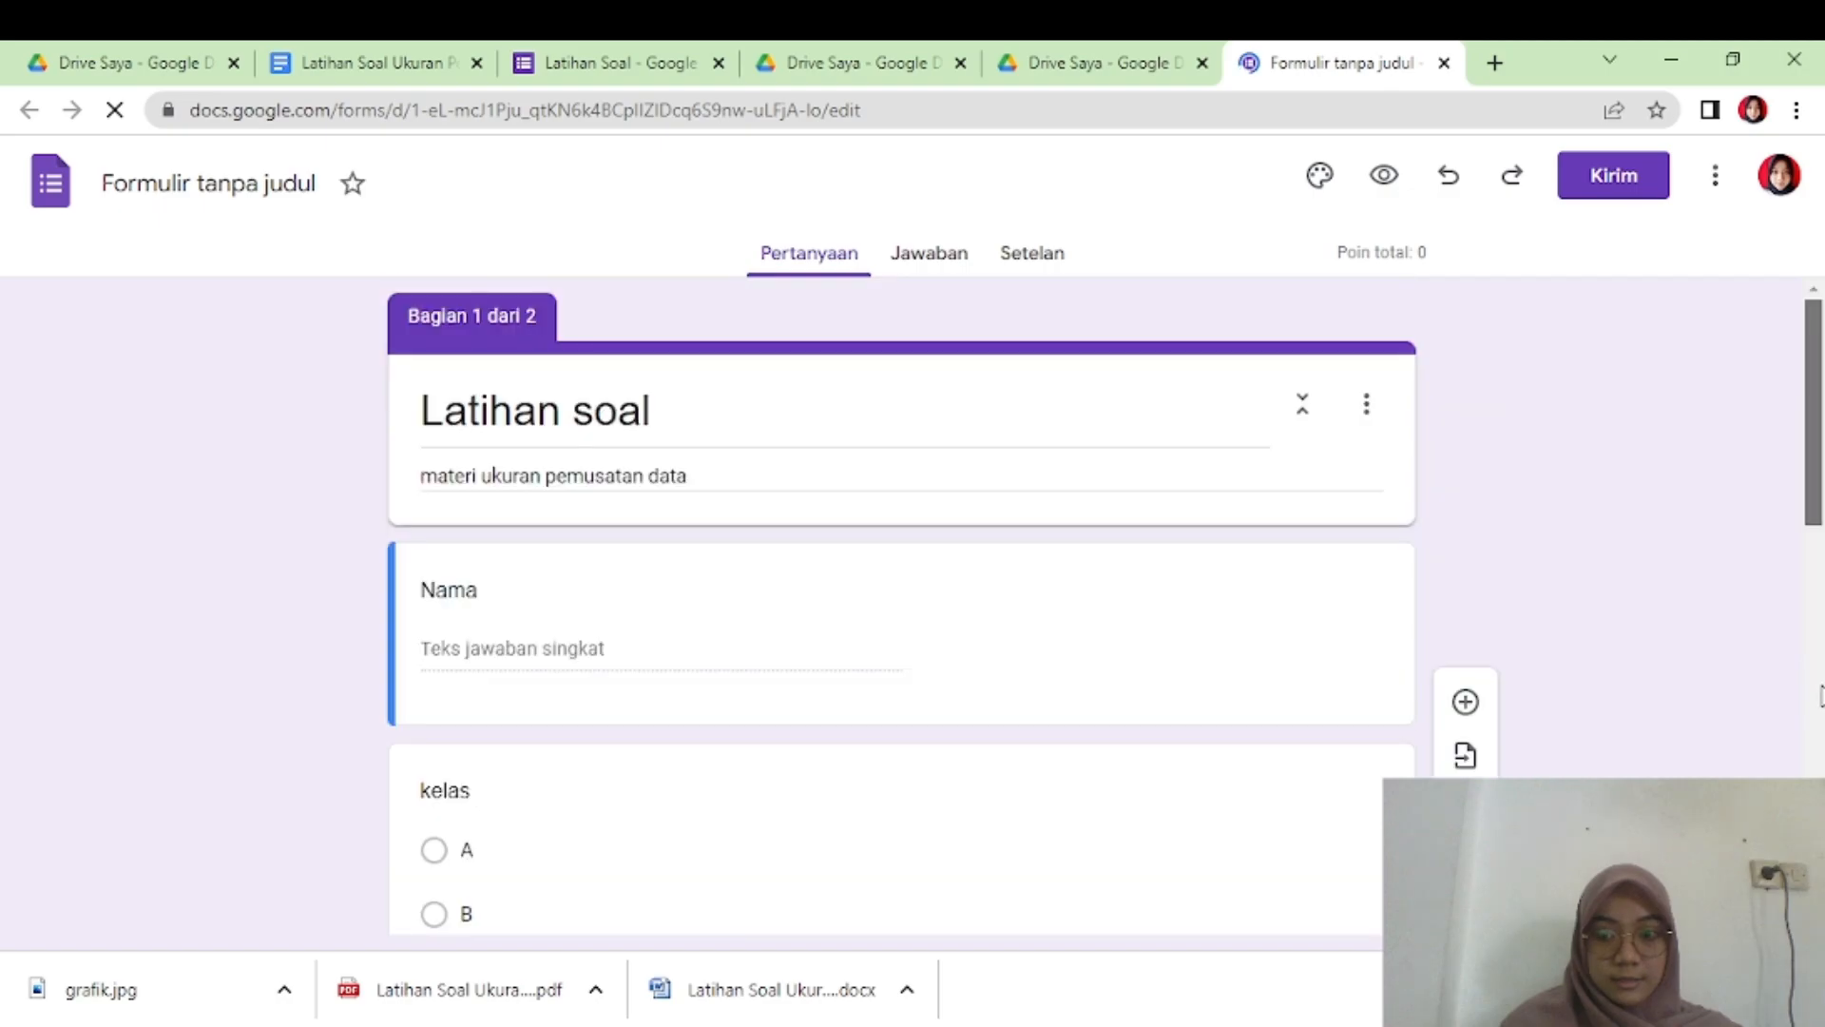
{"action": "left_click_drag", "start_coordinate": [1823, 697], "coordinate": [1820, 870]}
{"action": "left_click", "coordinate": [628, 582]}
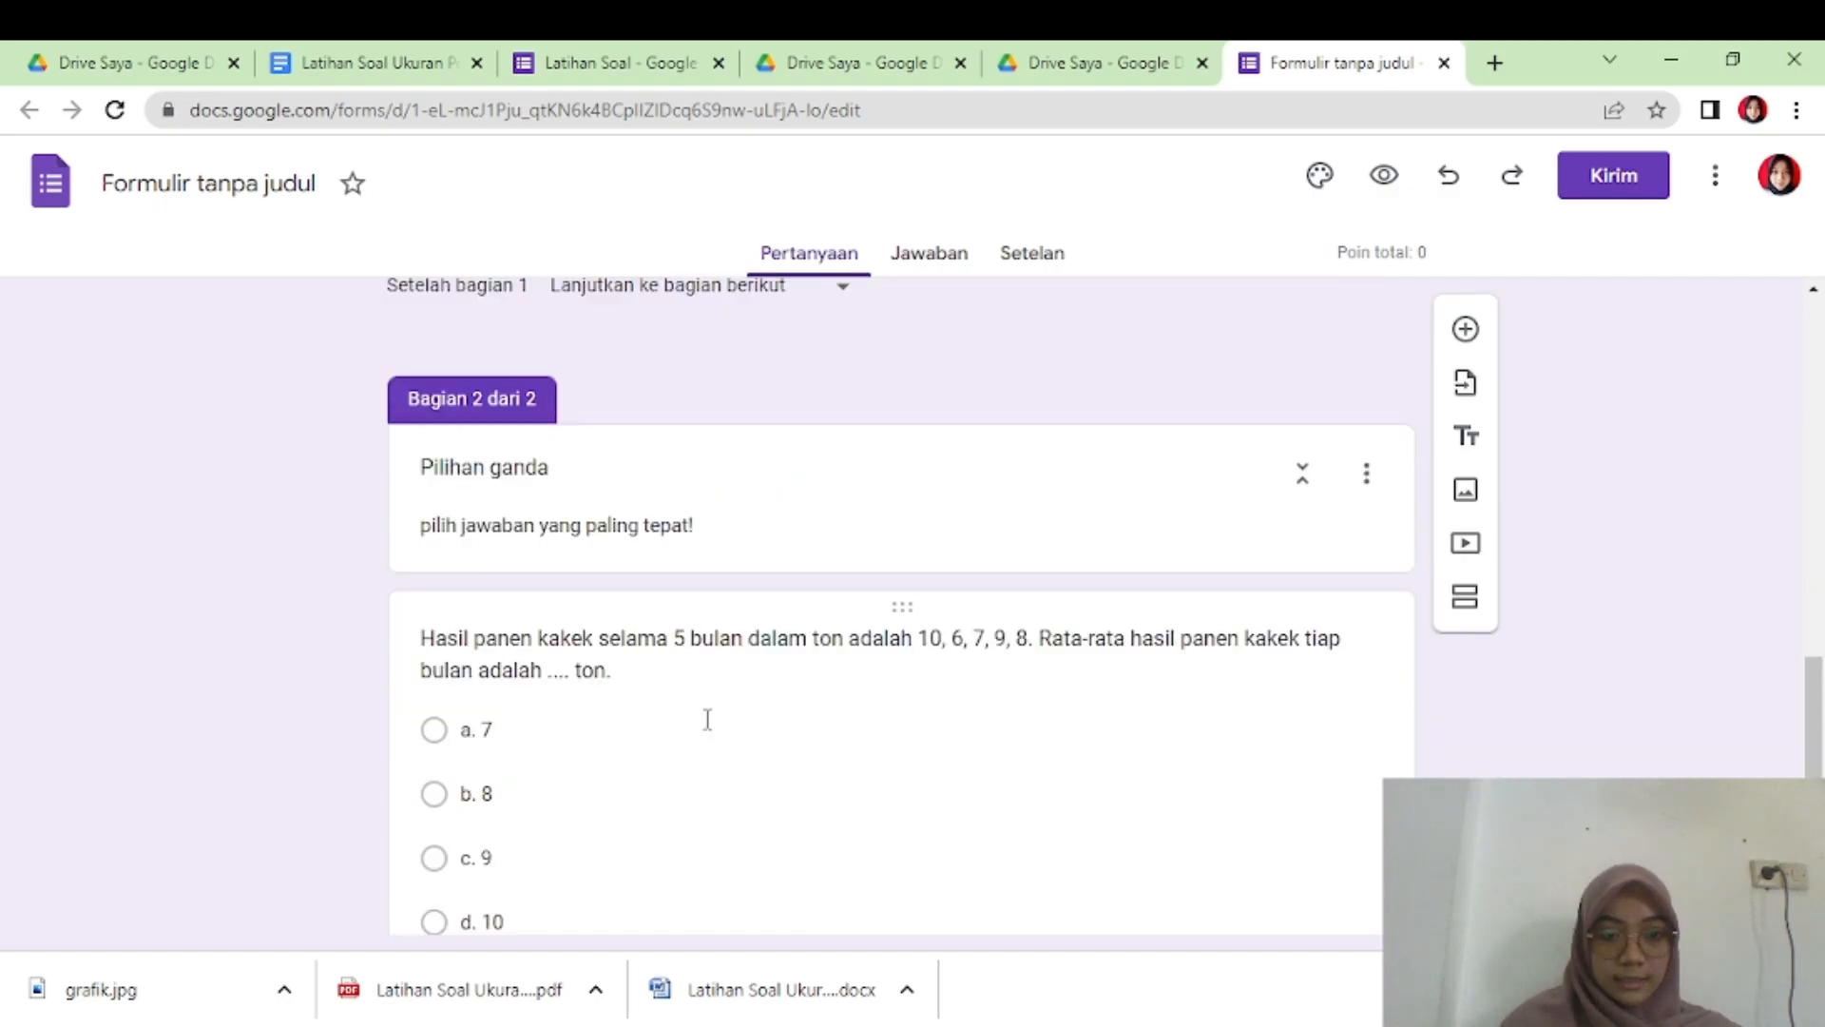
{"action": "scroll", "coordinate": [582, 762], "scroll_direction": "down", "scroll_amount": 2}
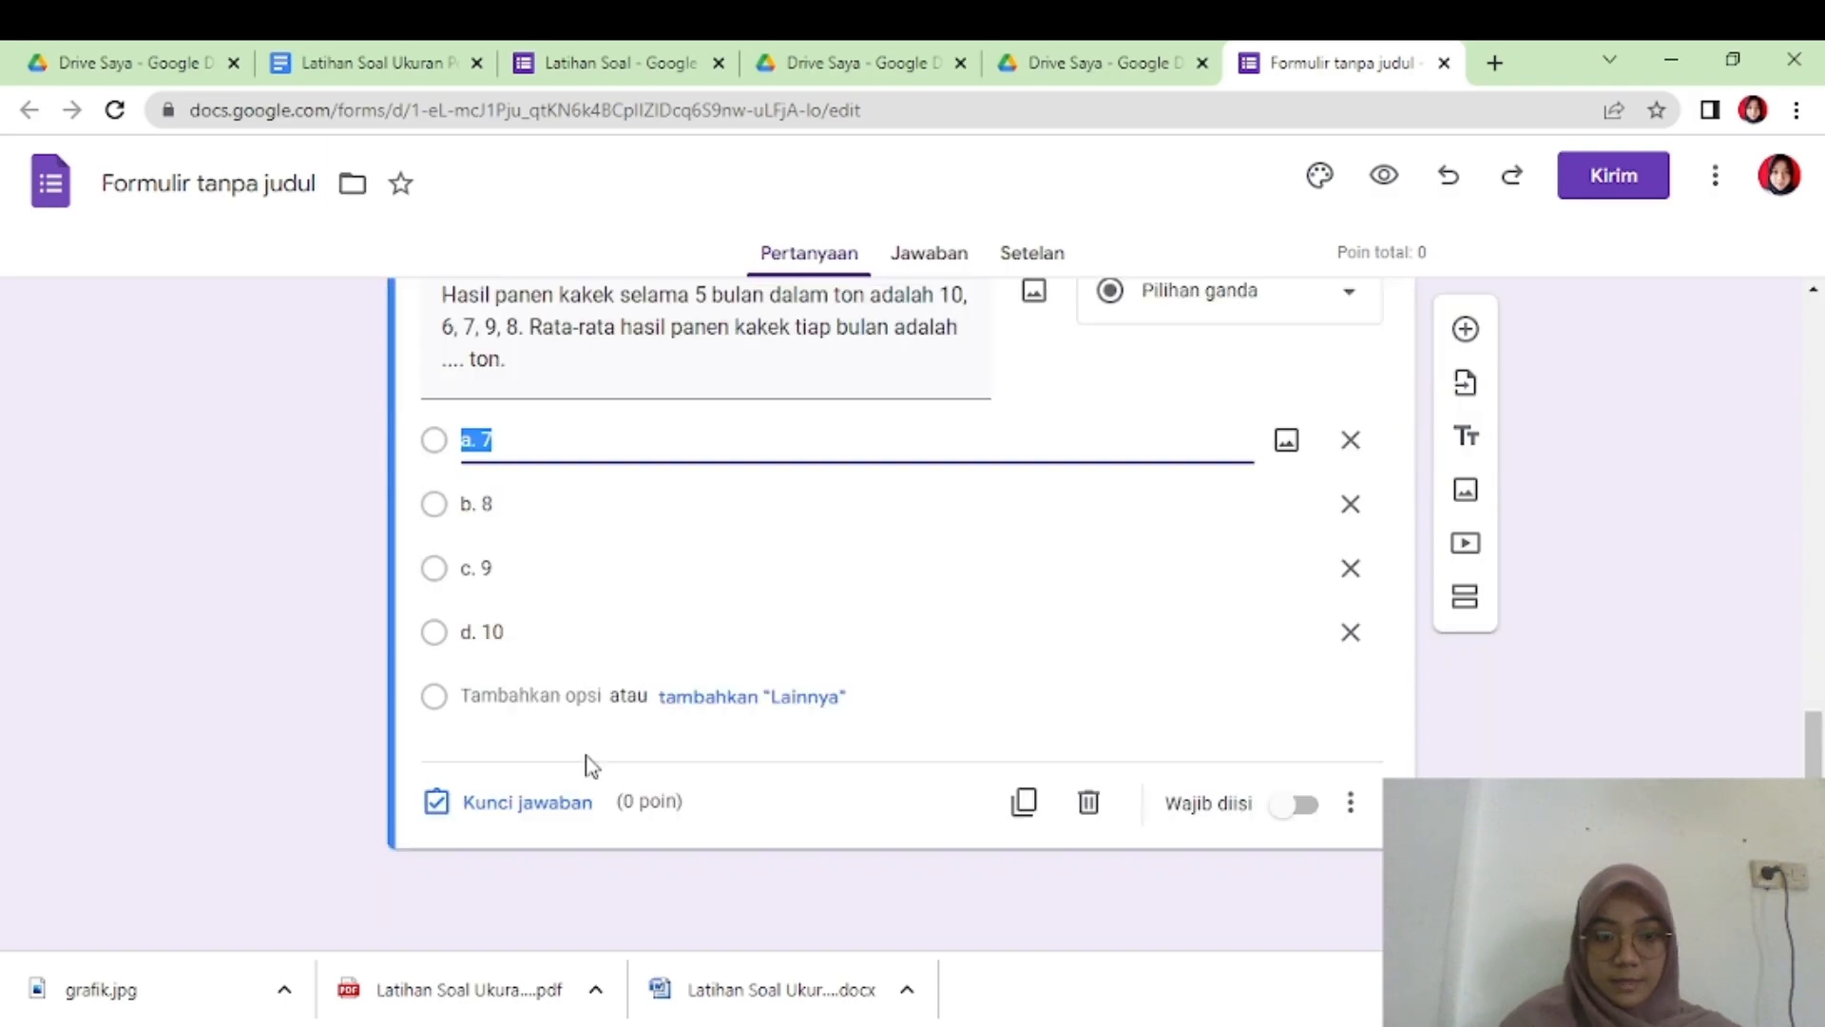
{"action": "left_click", "coordinate": [546, 806]}
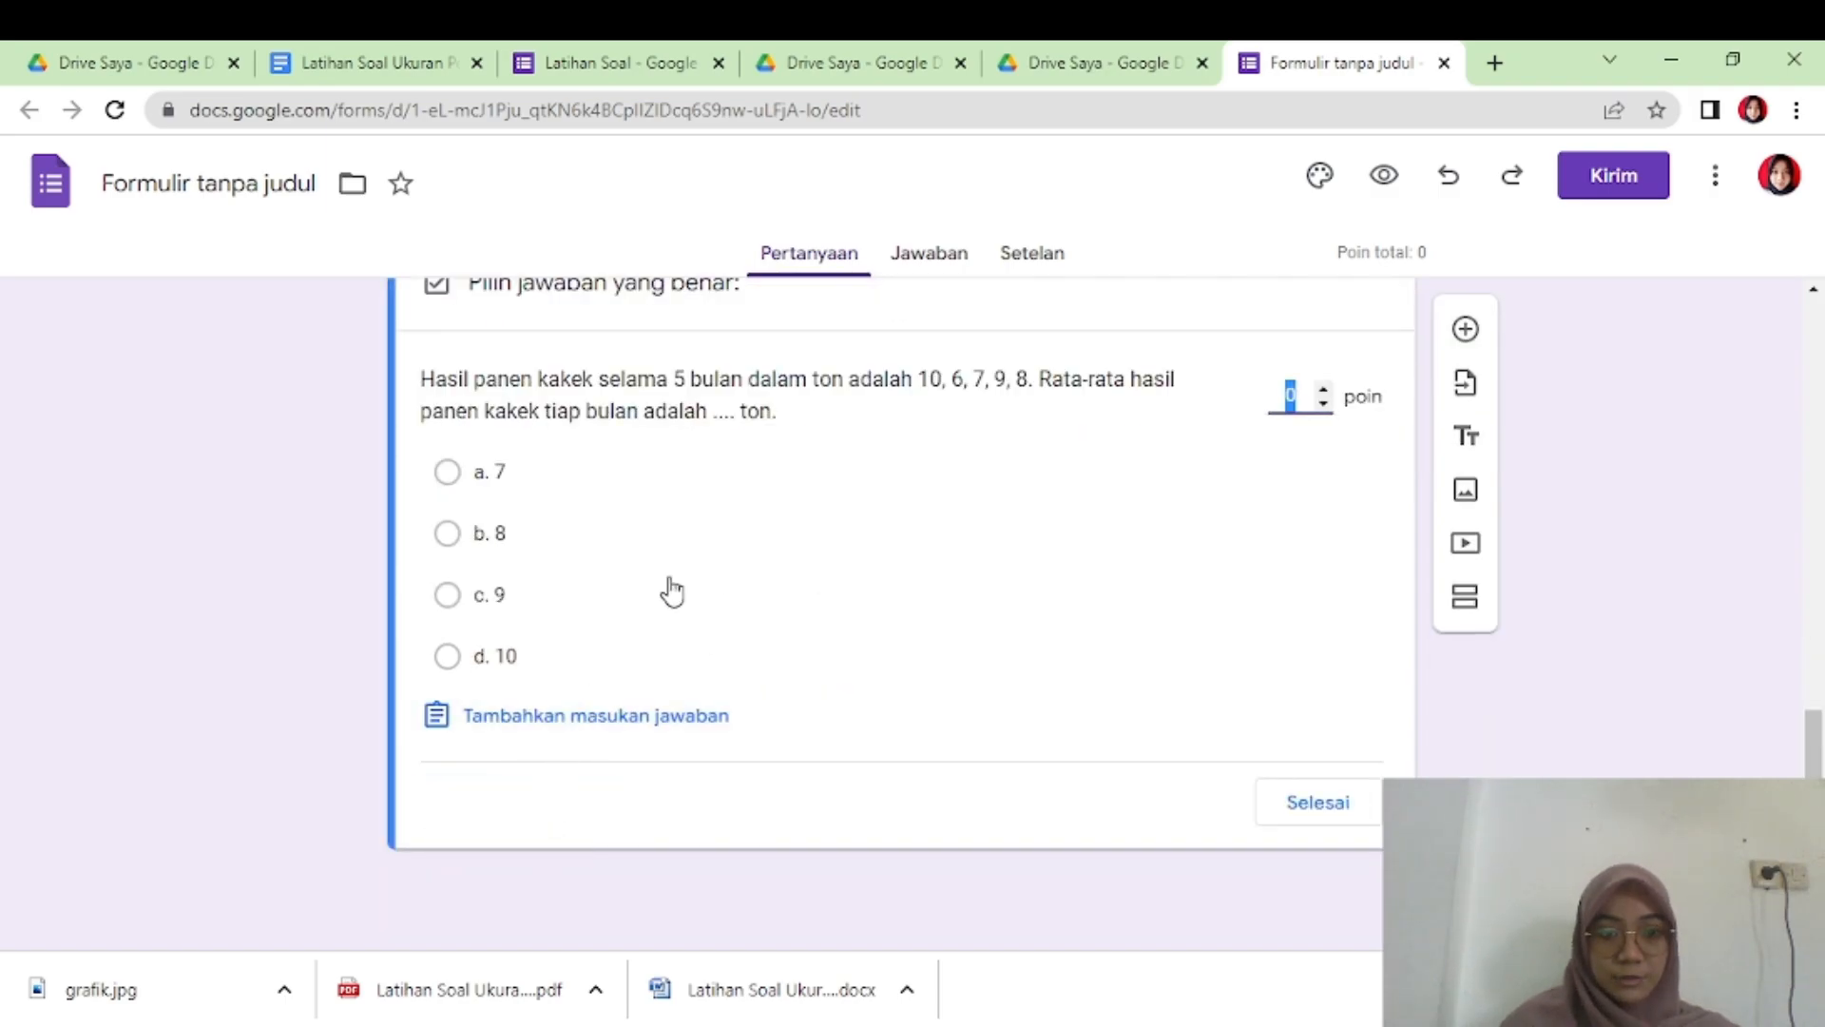
{"action": "left_click", "coordinate": [446, 474]}
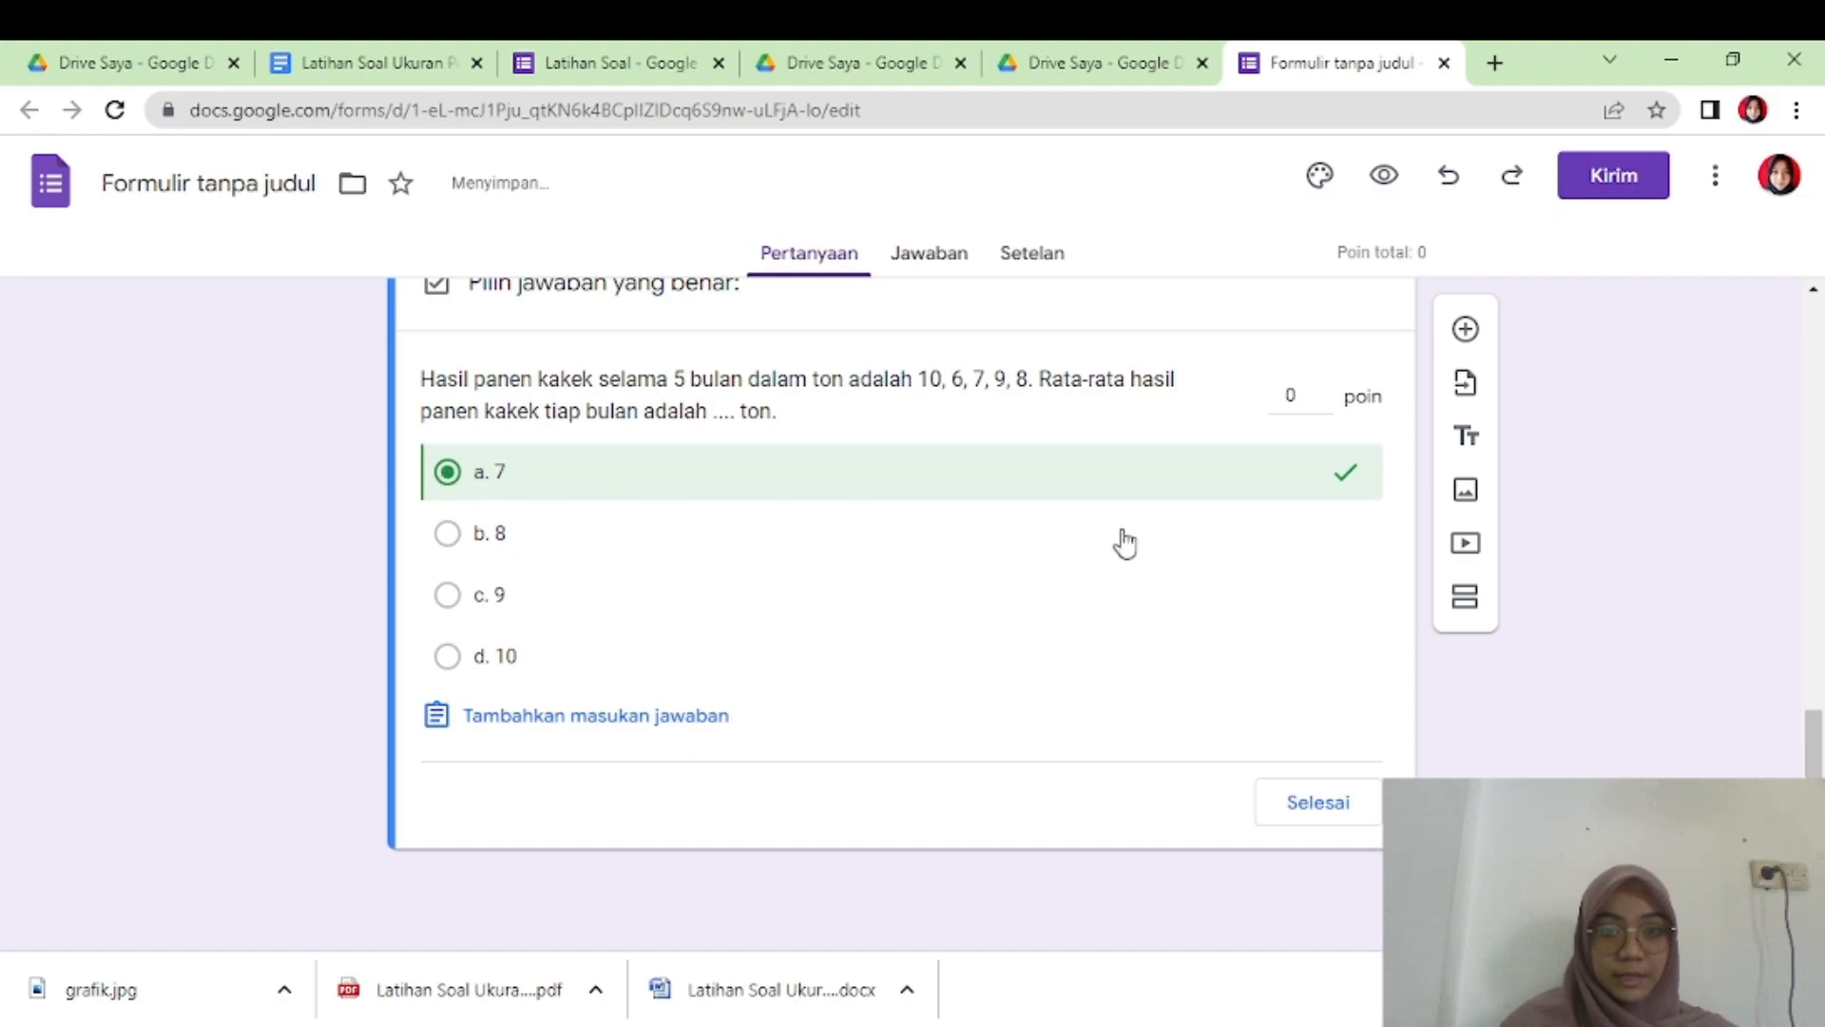
{"action": "left_click", "coordinate": [1295, 390]}
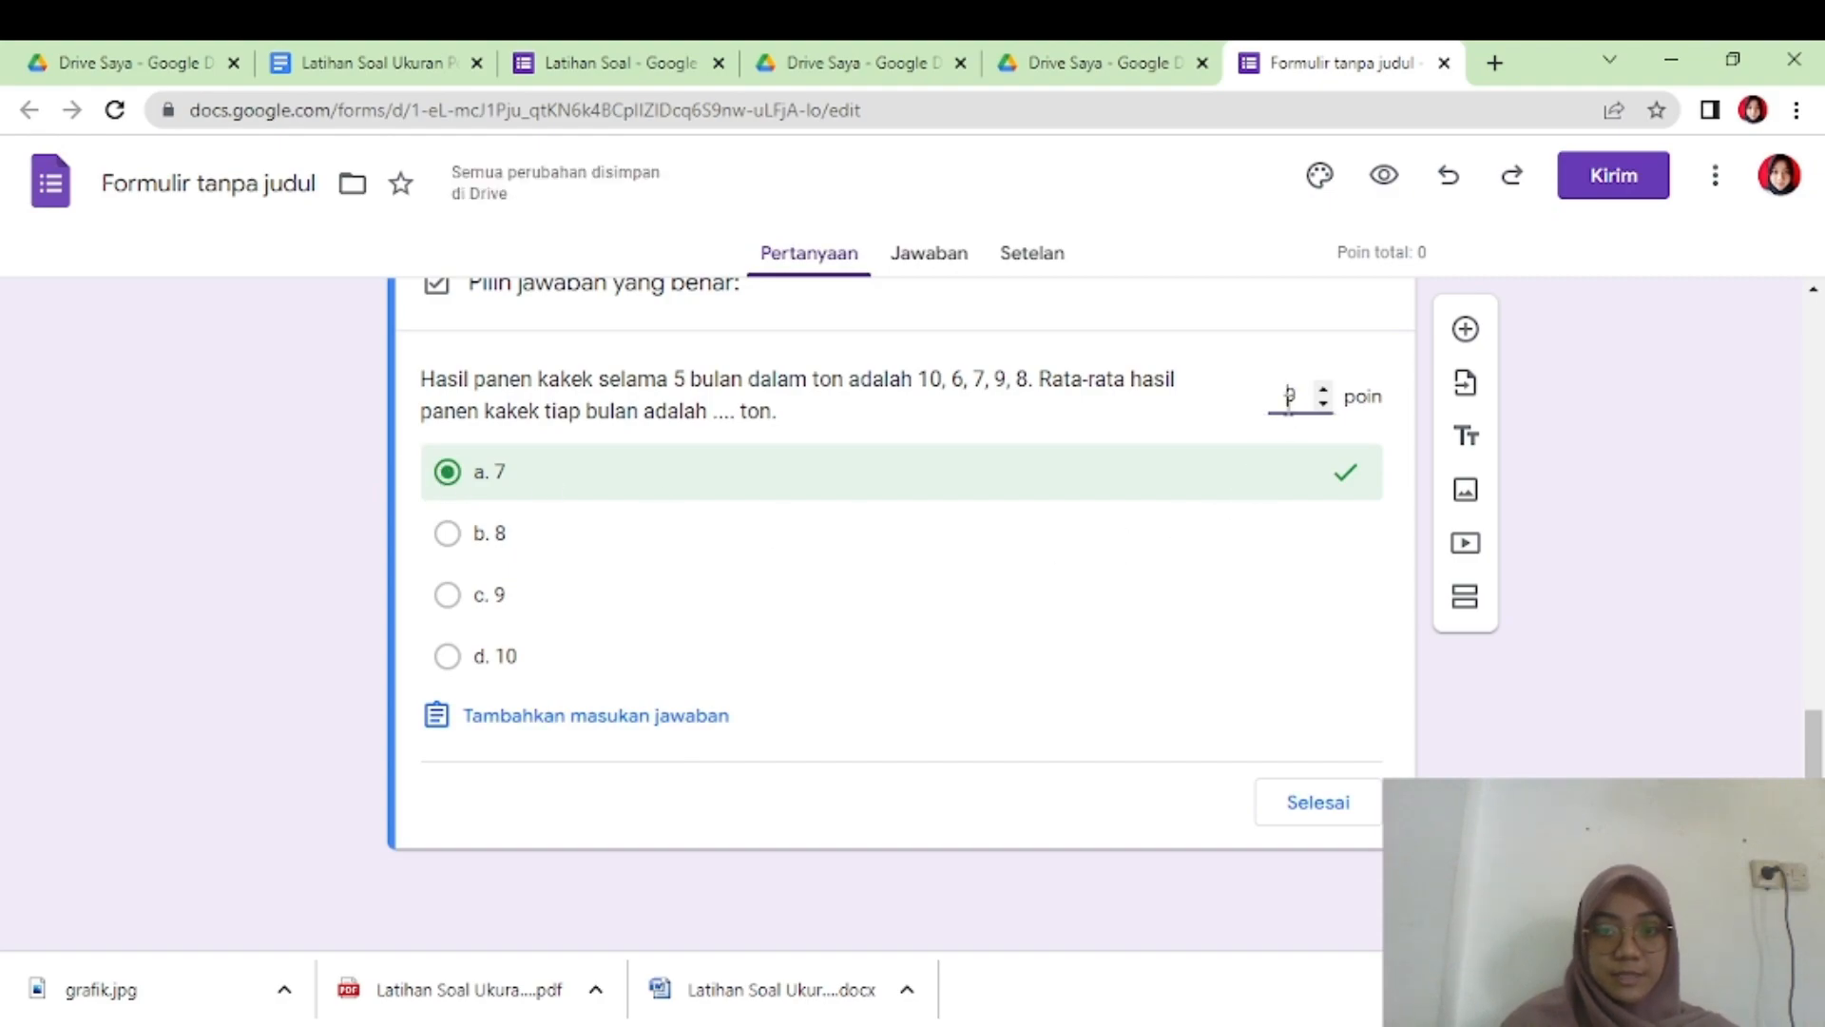
{"action": "type", "text": "10"}
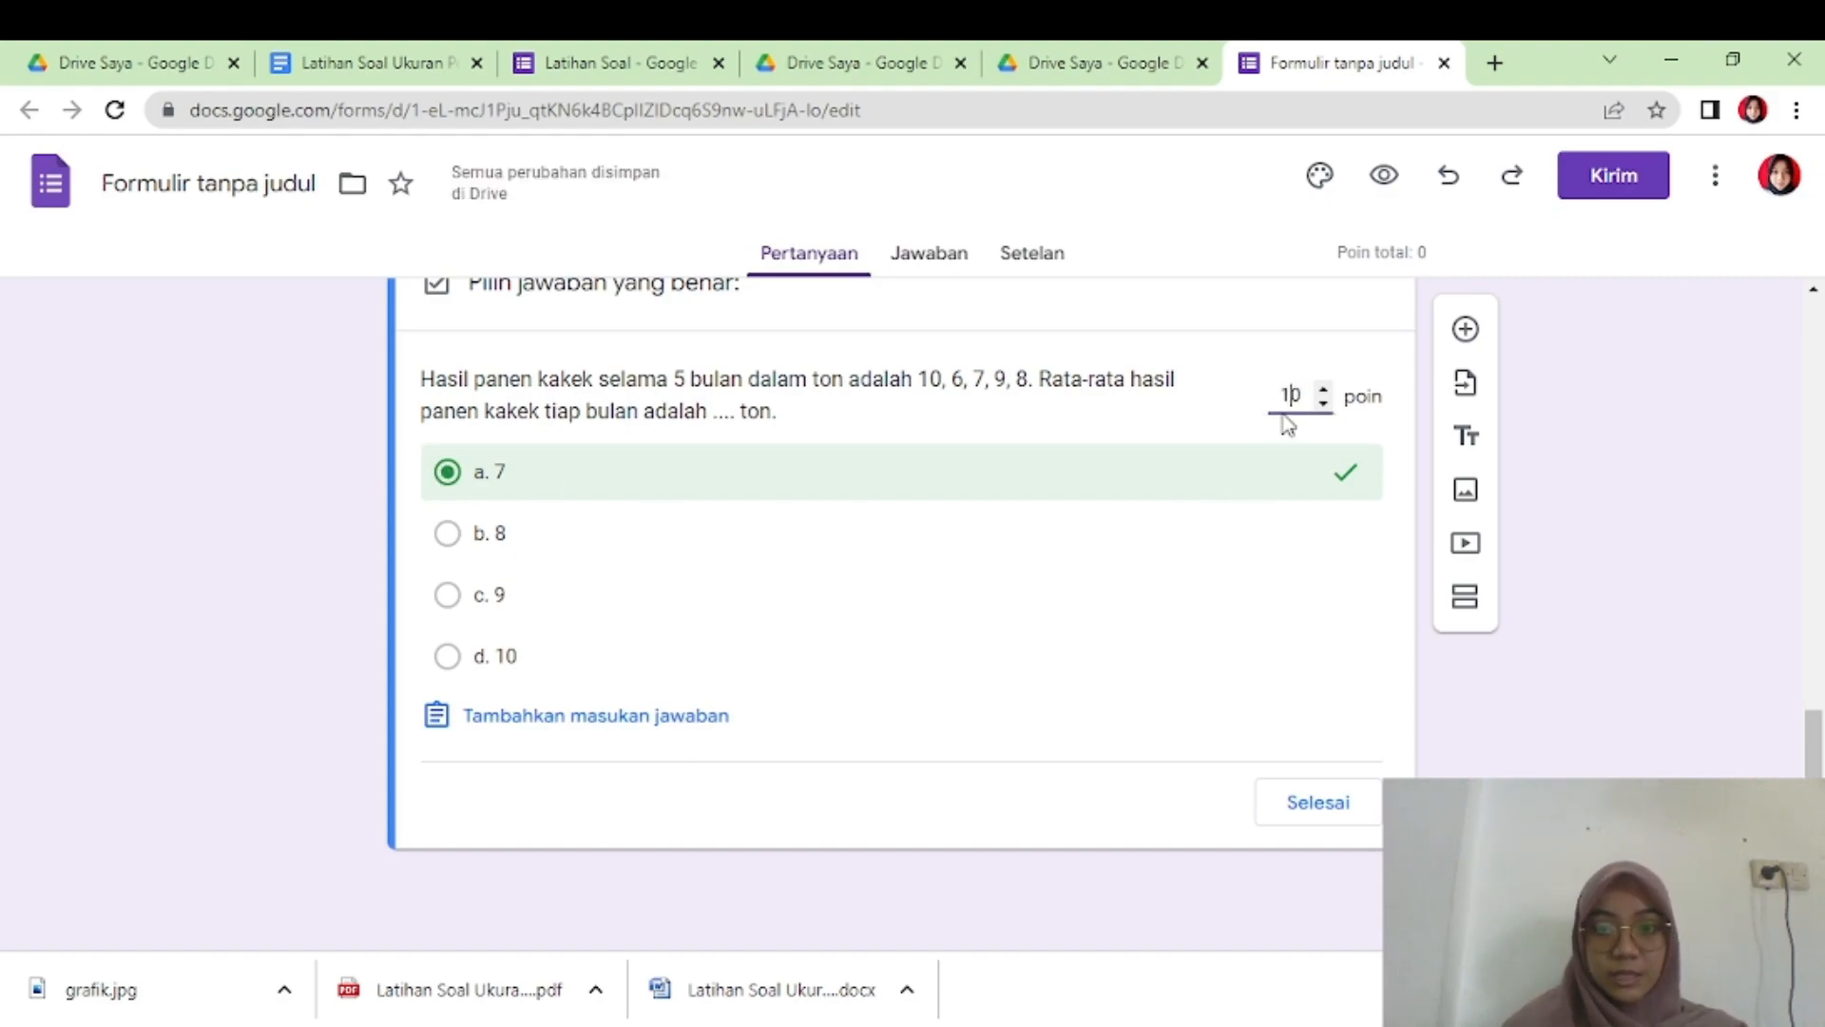
{"action": "left_click", "coordinate": [1333, 815]}
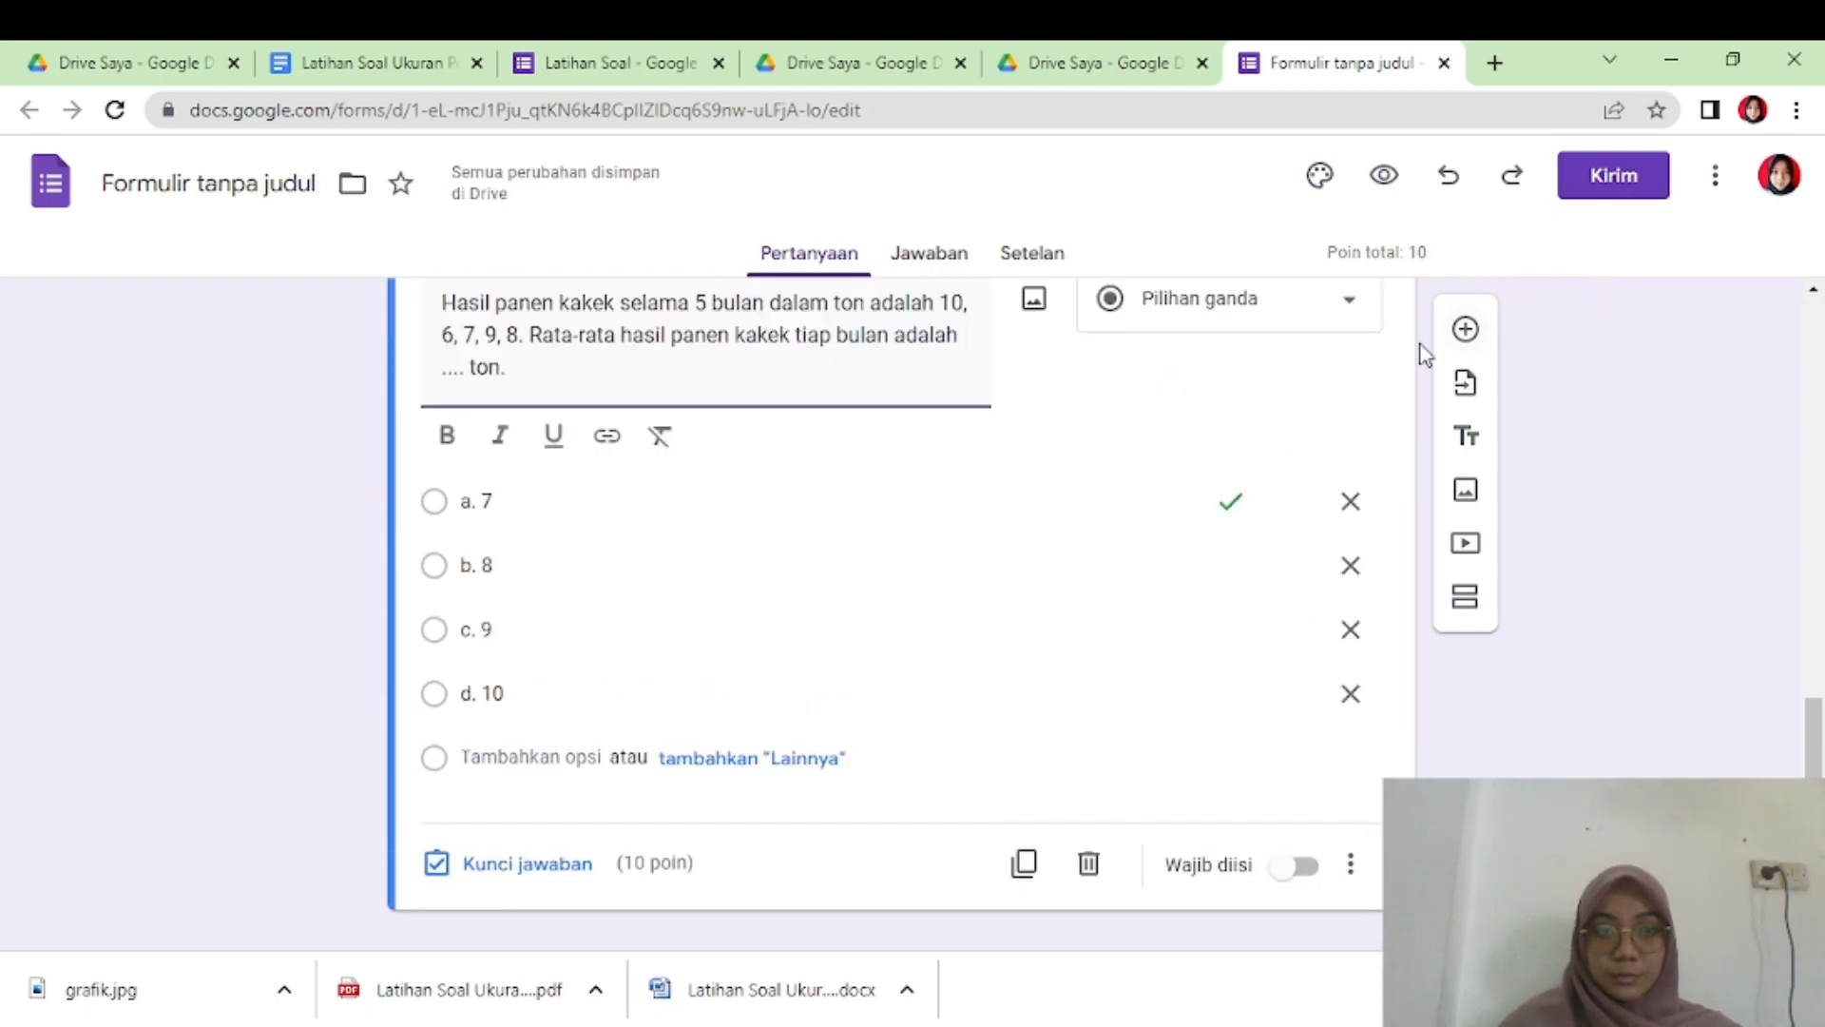
- Add a multiple-choice question with the document's question 4 text, "Nilai rata-rata dan modus dari diagram berikut secara berturut-turut adalah ..."
{"action": "left_click", "coordinate": [1461, 339]}
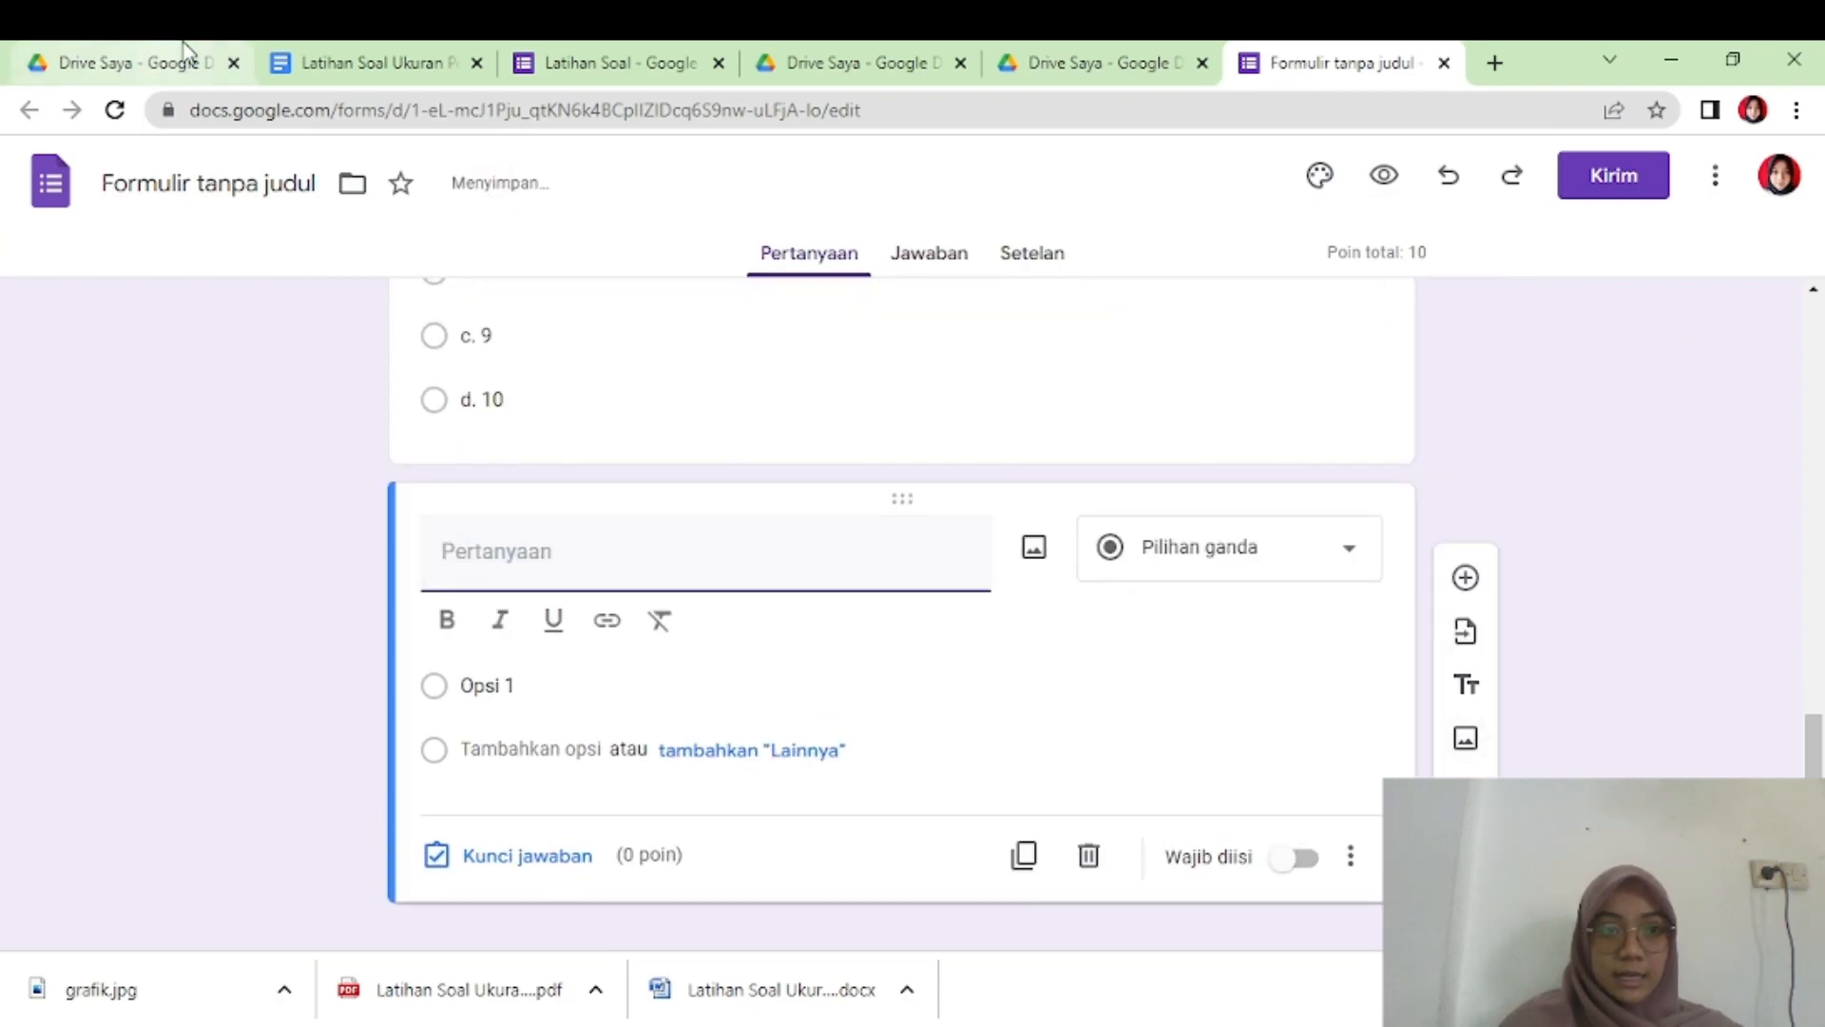
{"action": "left_click", "coordinate": [390, 55]}
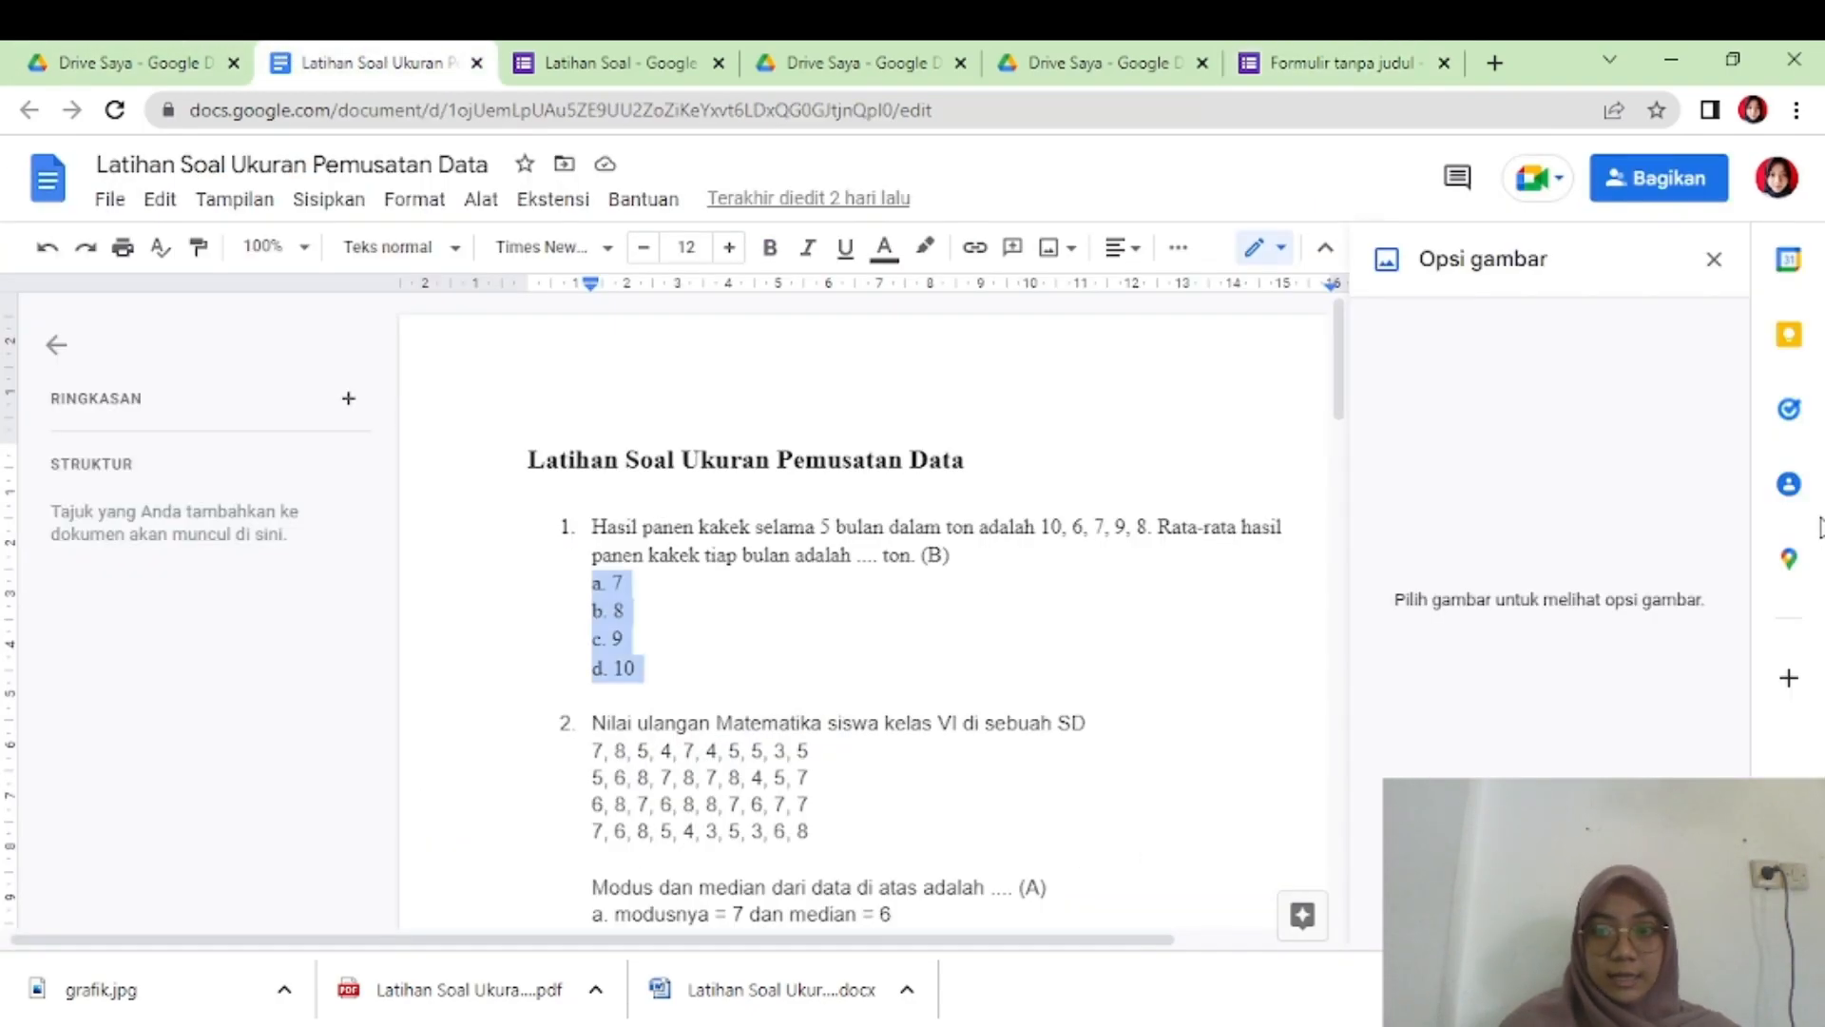
{"action": "scroll", "coordinate": [1108, 672], "scroll_direction": "down", "scroll_amount": 8}
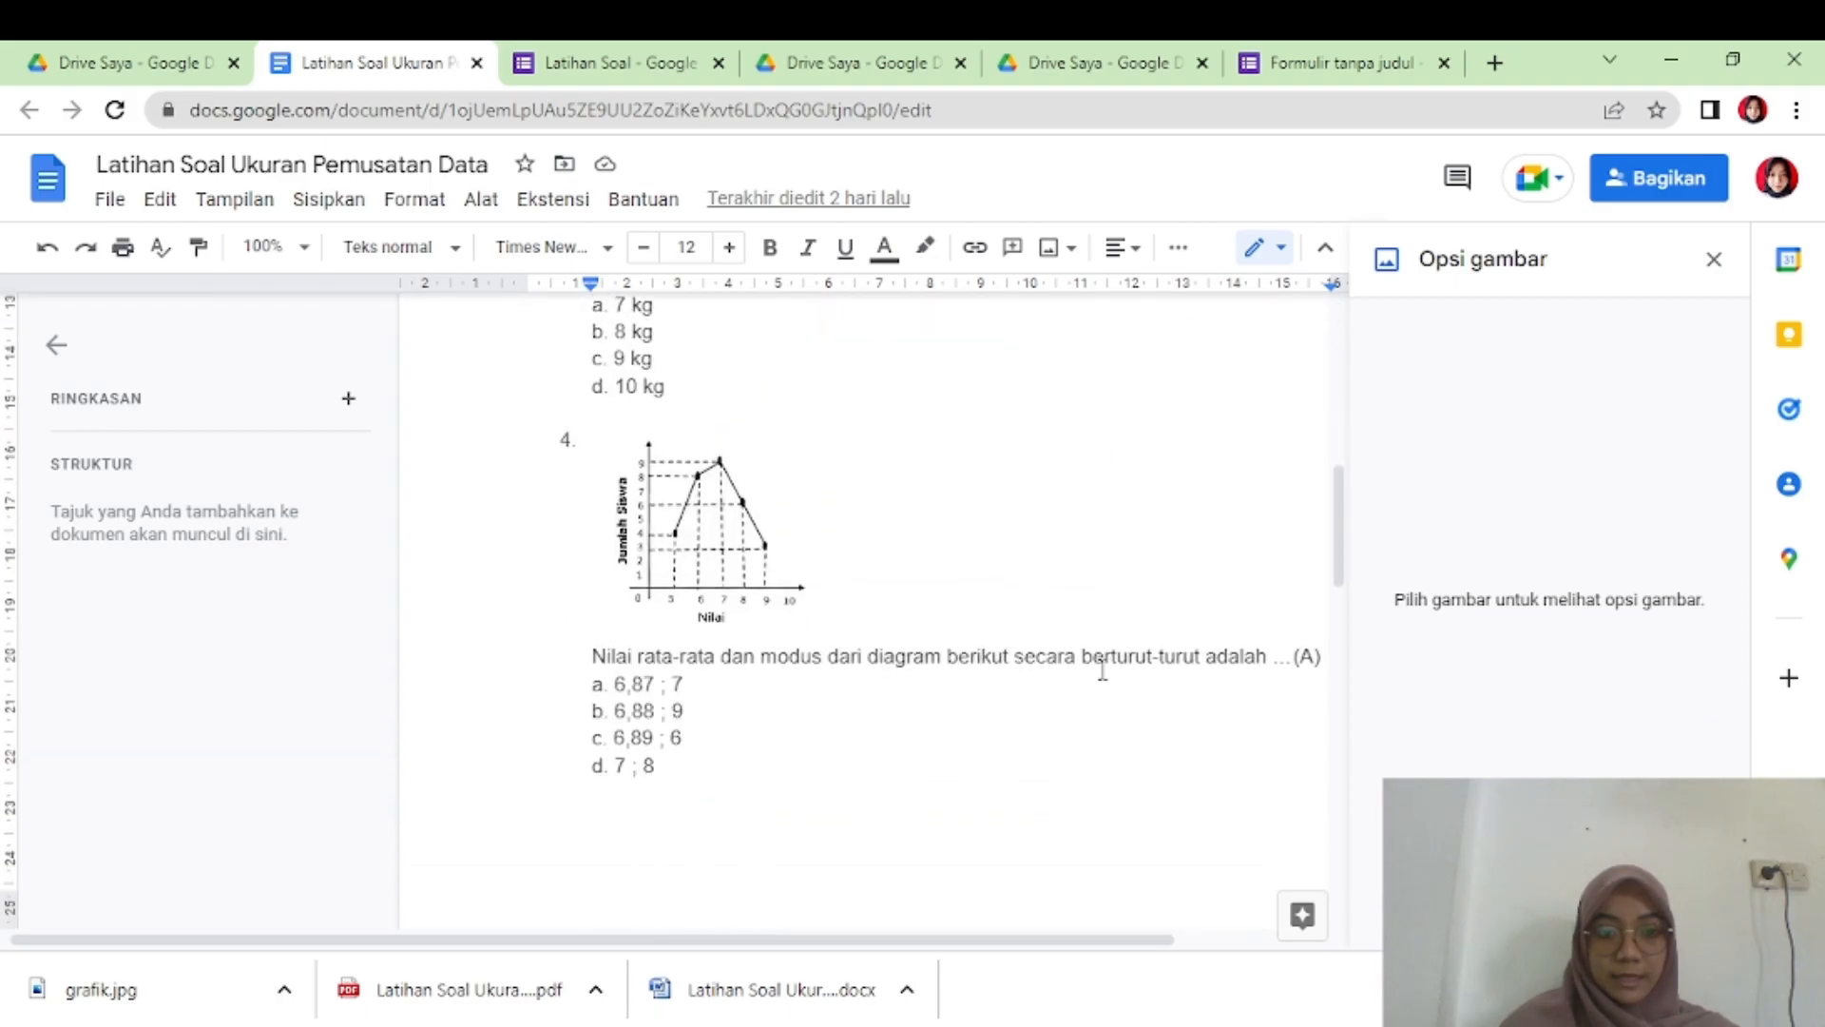
{"action": "left_click_drag", "start_coordinate": [589, 661], "coordinate": [1298, 658]}
{"action": "key", "text": "ctrl+c"}
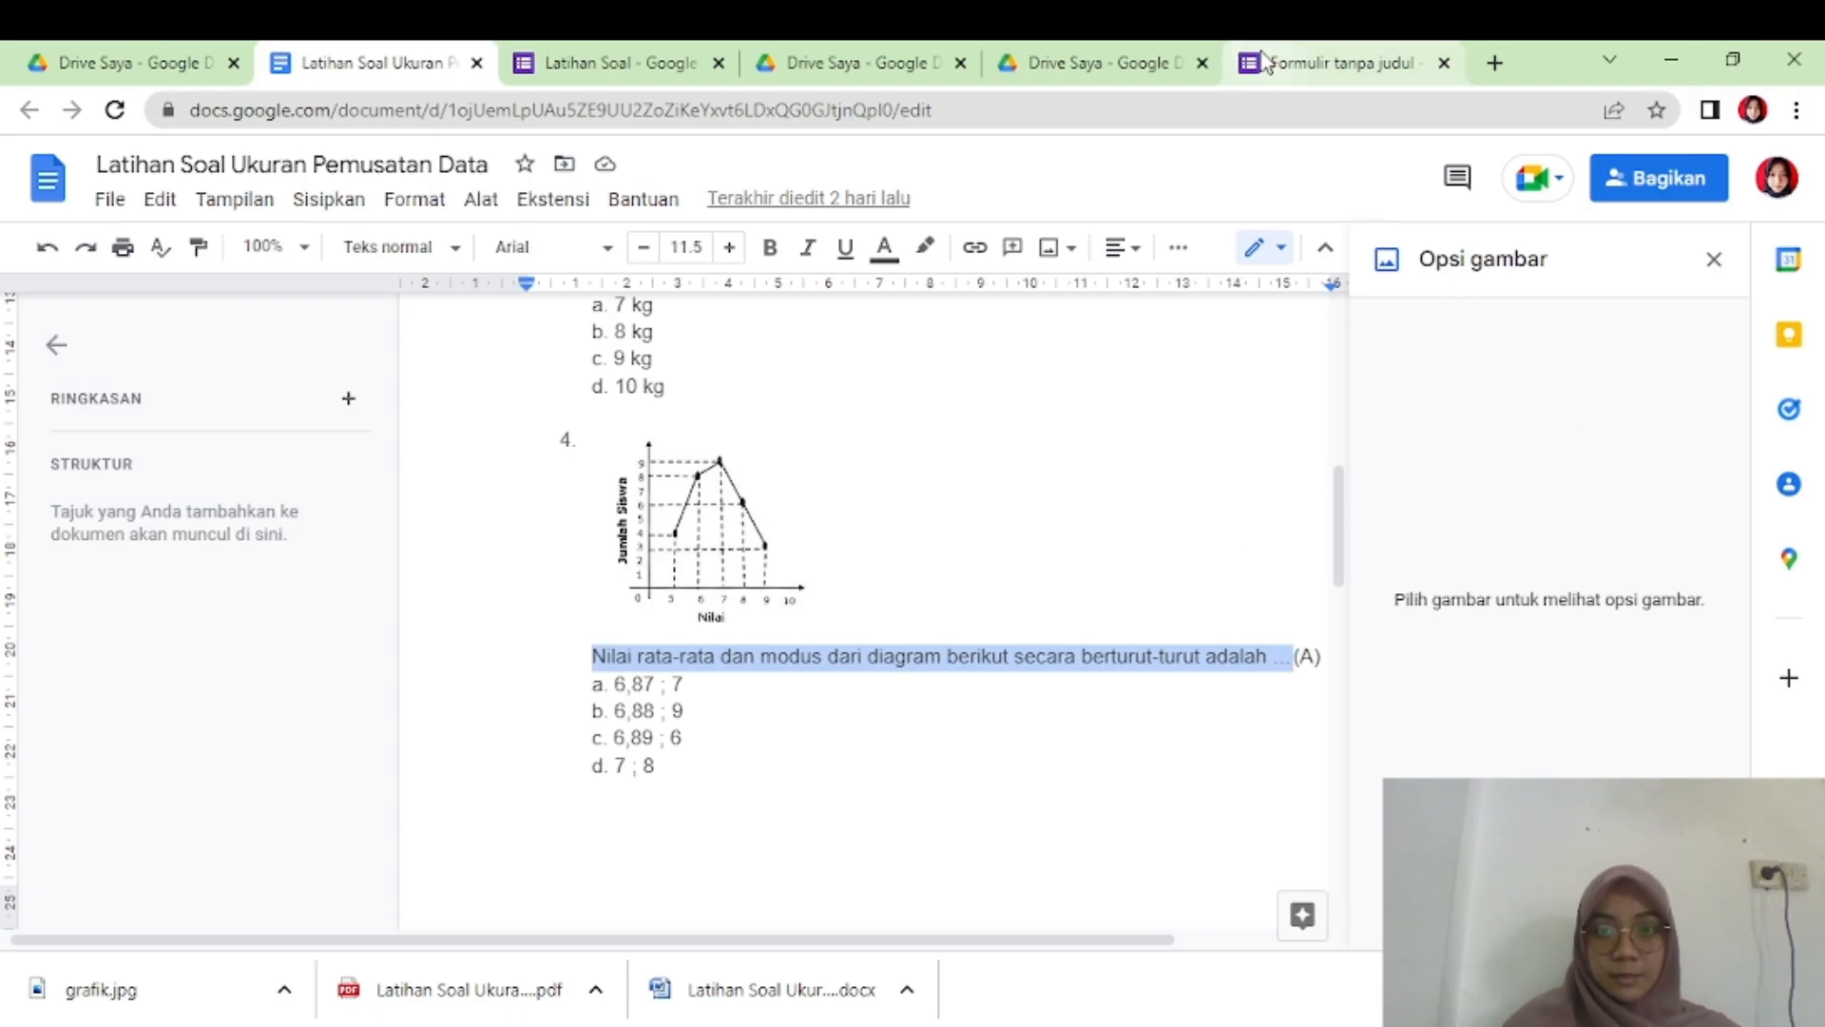
{"action": "left_click", "coordinate": [1341, 63]}
{"action": "key", "text": "ctrl+v"}
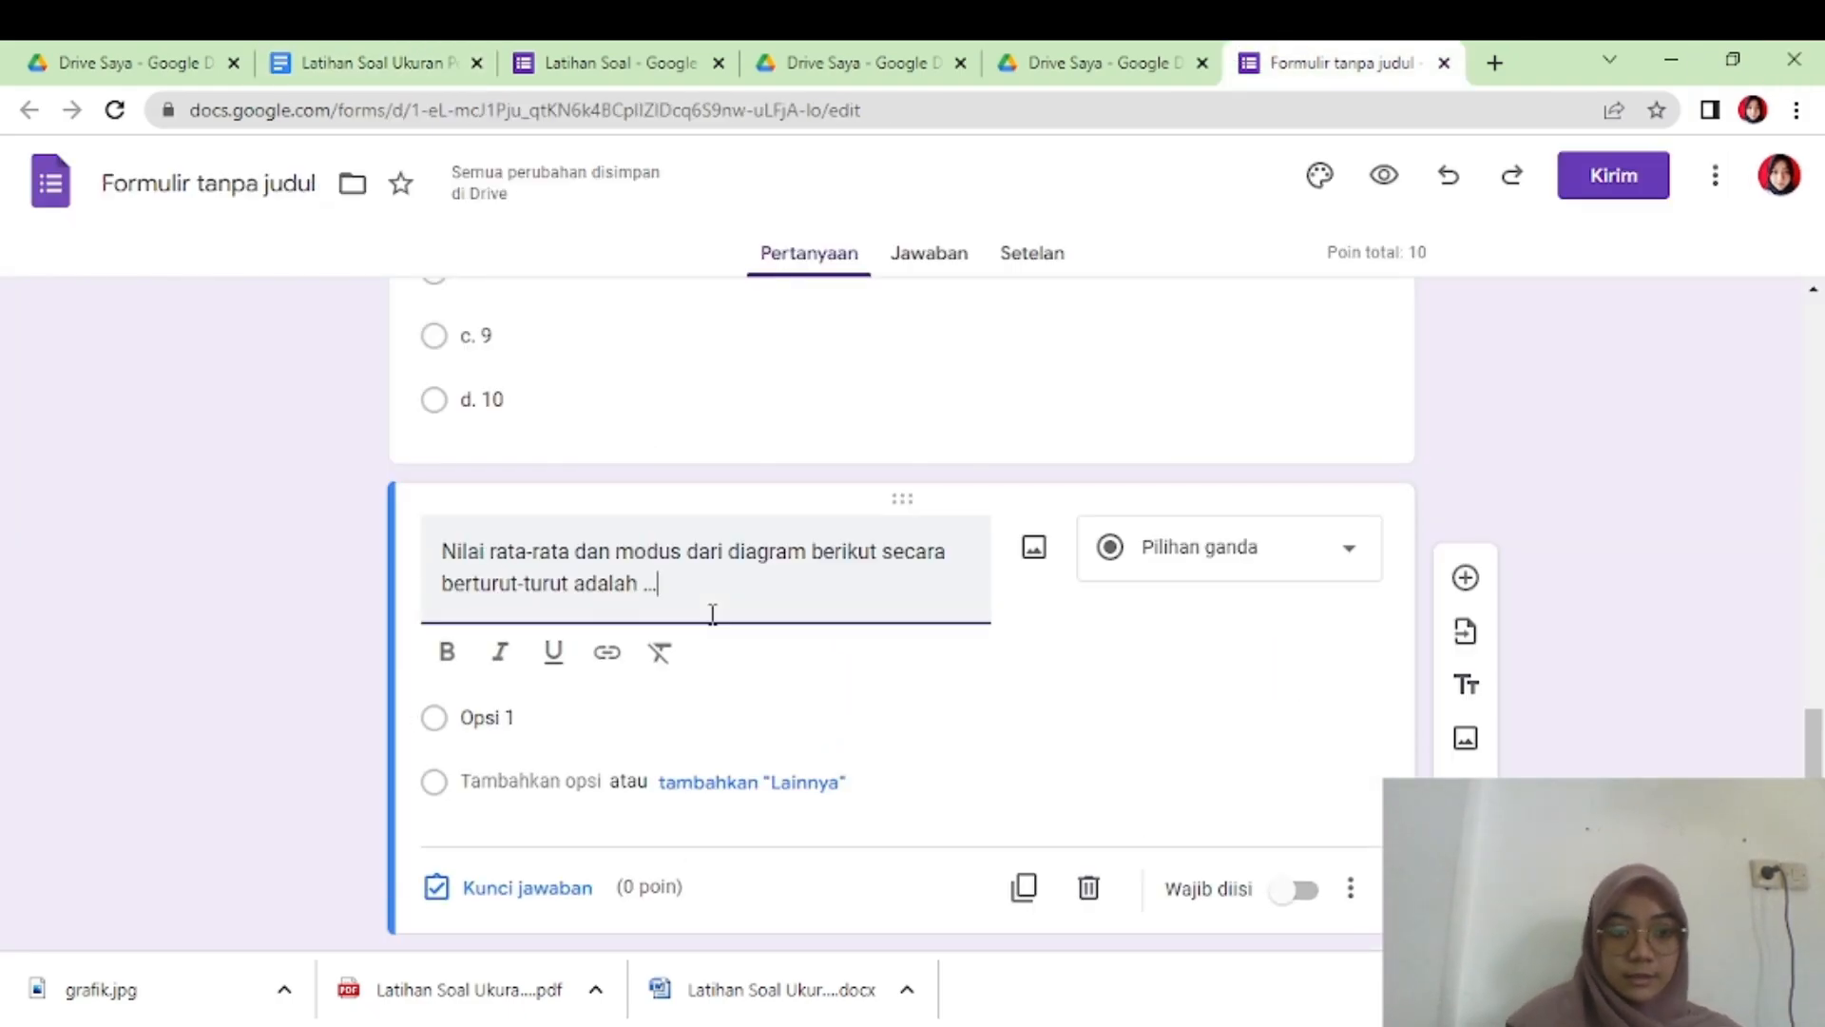
- Insert the "My sales" chart image into the diagram question
{"action": "left_click", "coordinate": [1035, 557]}
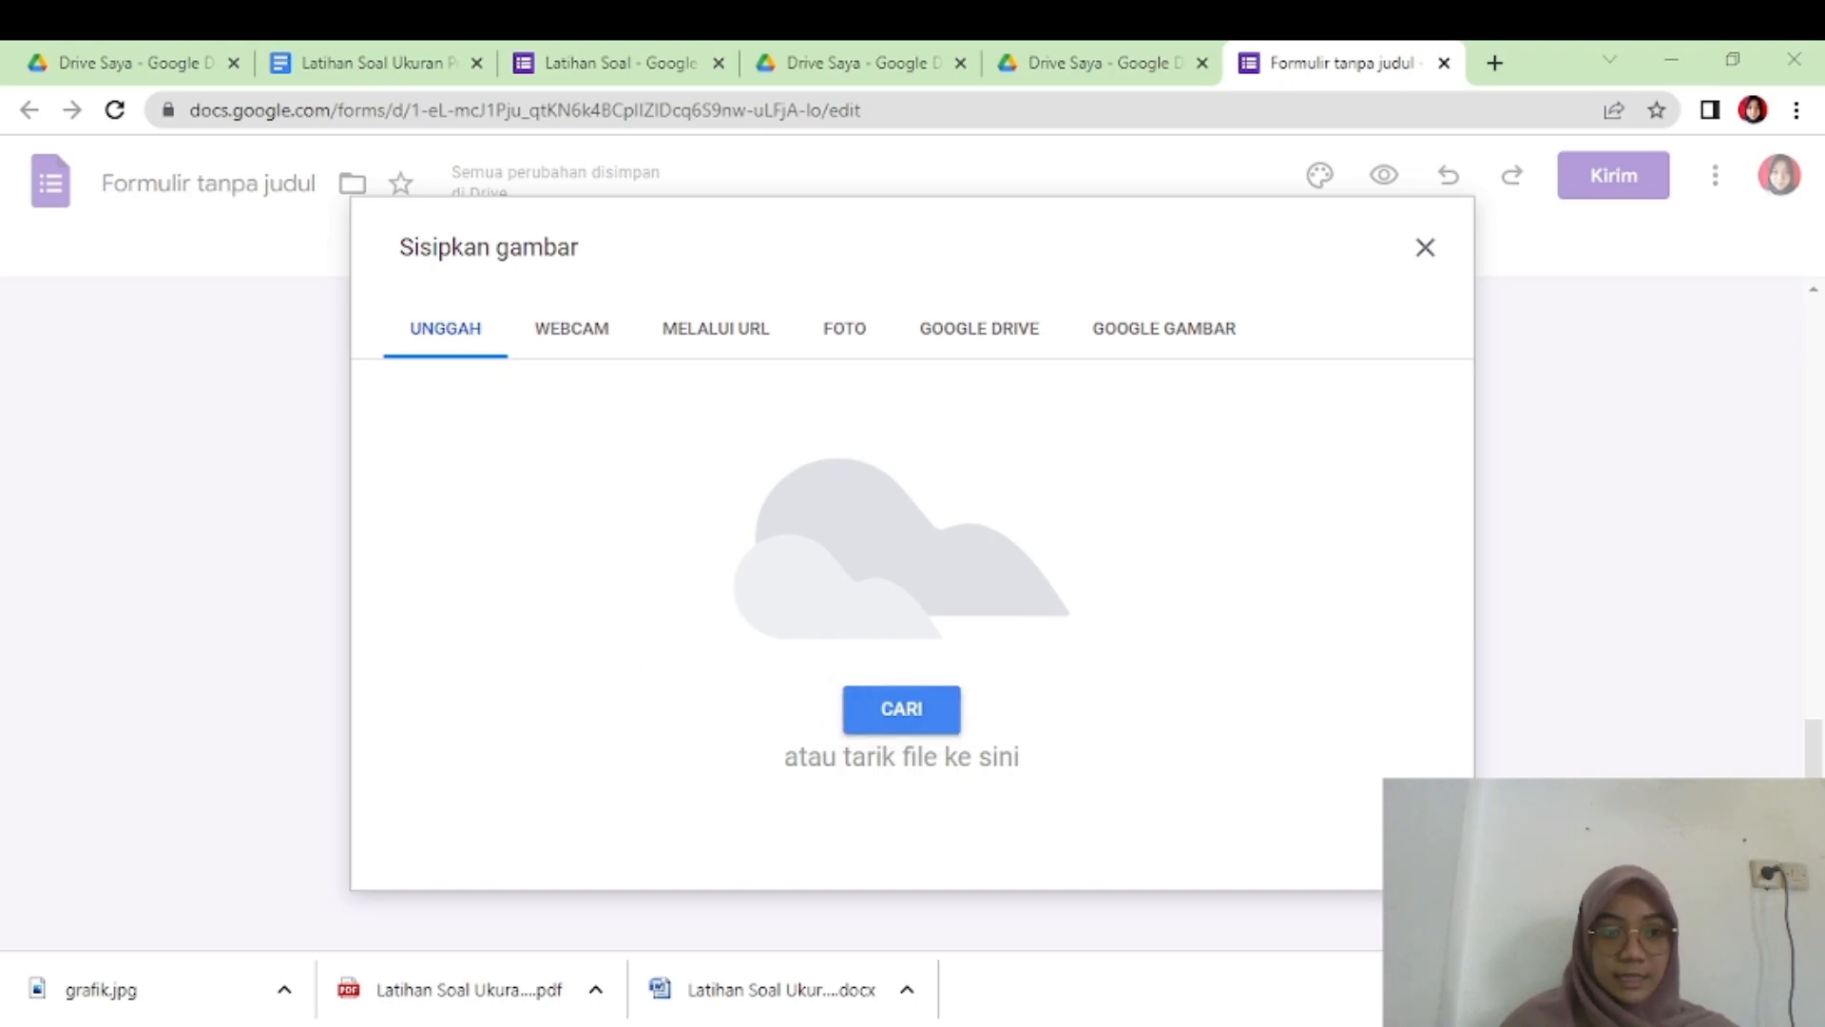
{"action": "left_click", "coordinate": [974, 862]}
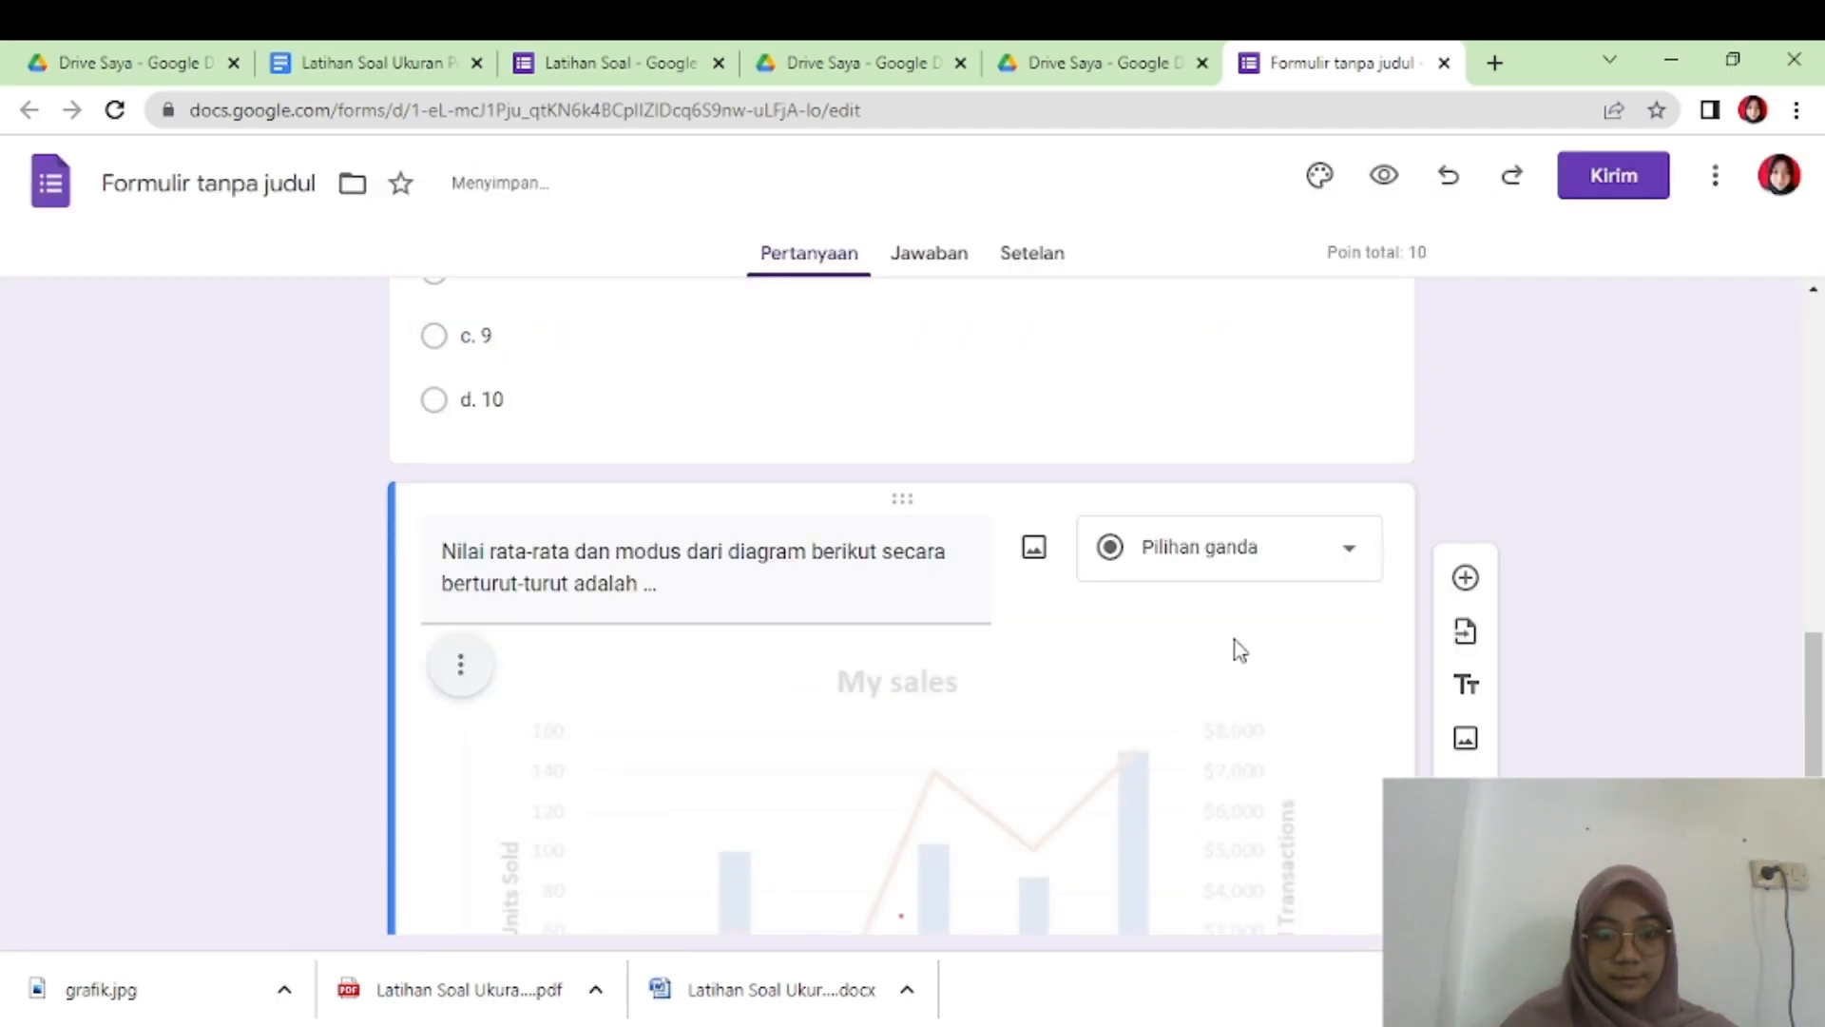
{"action": "scroll", "coordinate": [1245, 648], "scroll_direction": "up", "scroll_amount": 2}
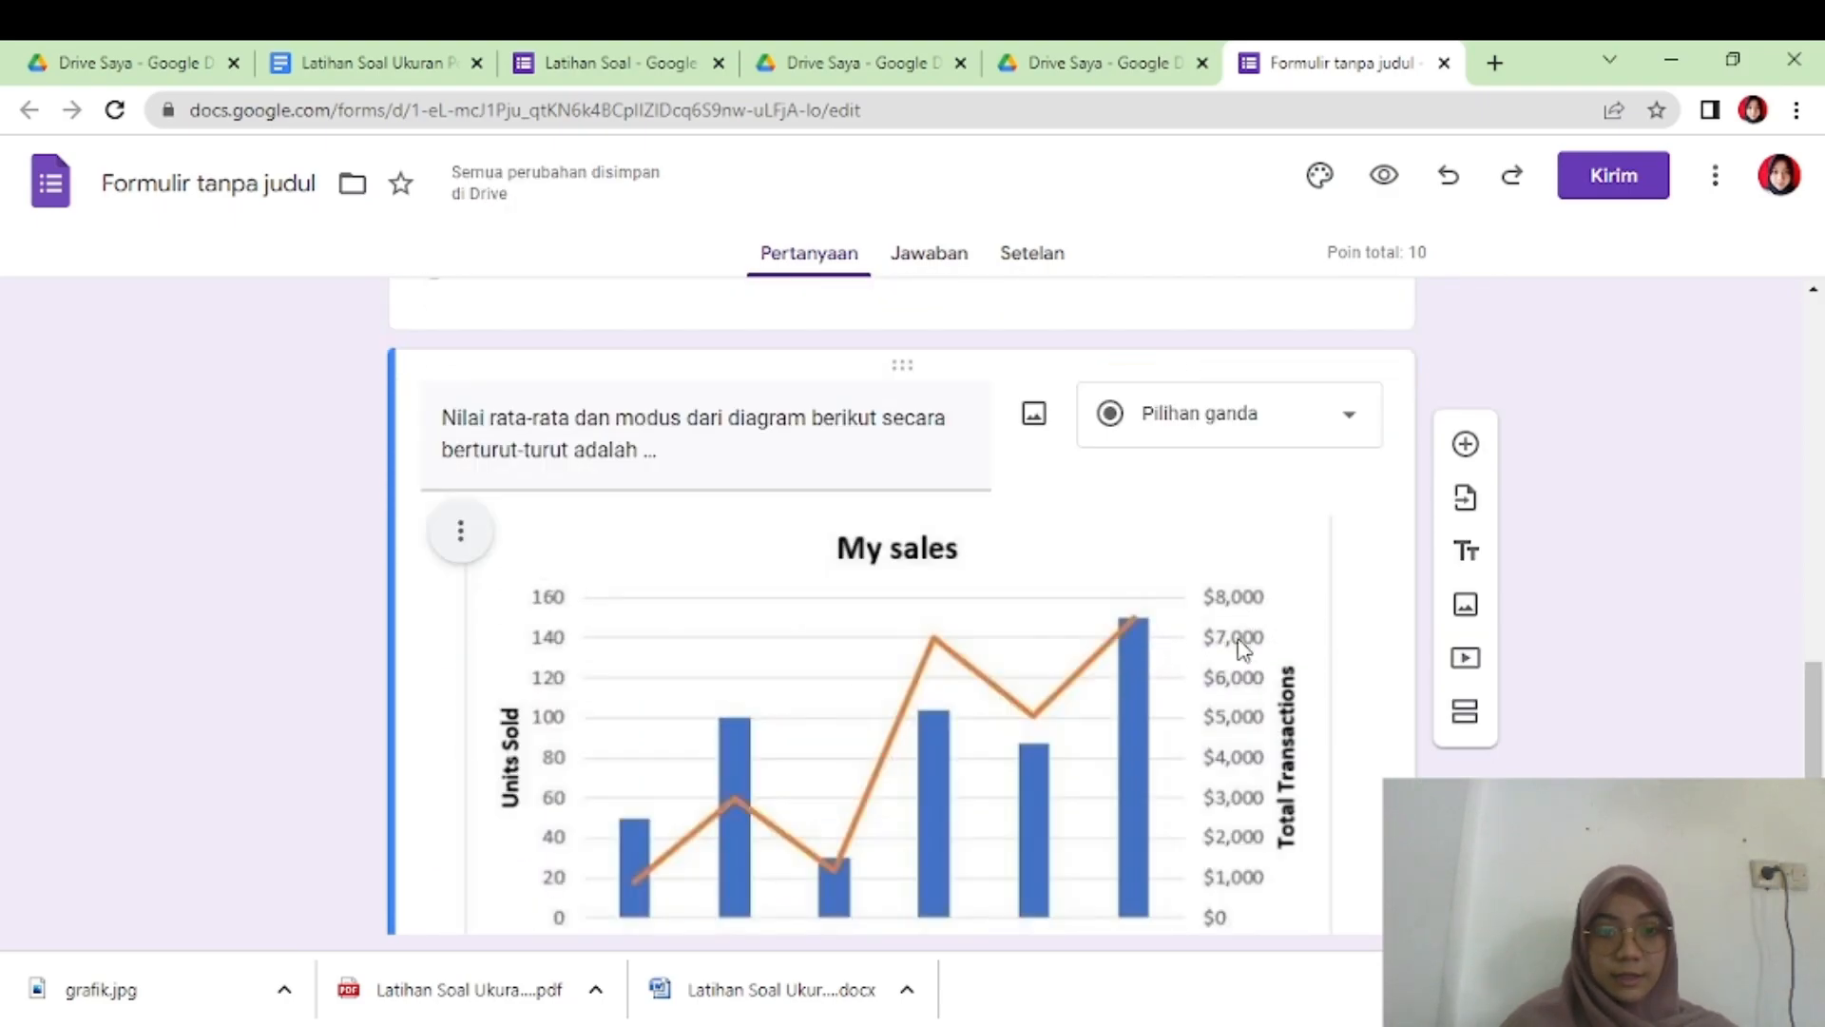
{"action": "scroll", "coordinate": [1242, 650], "scroll_direction": "down", "scroll_amount": 3}
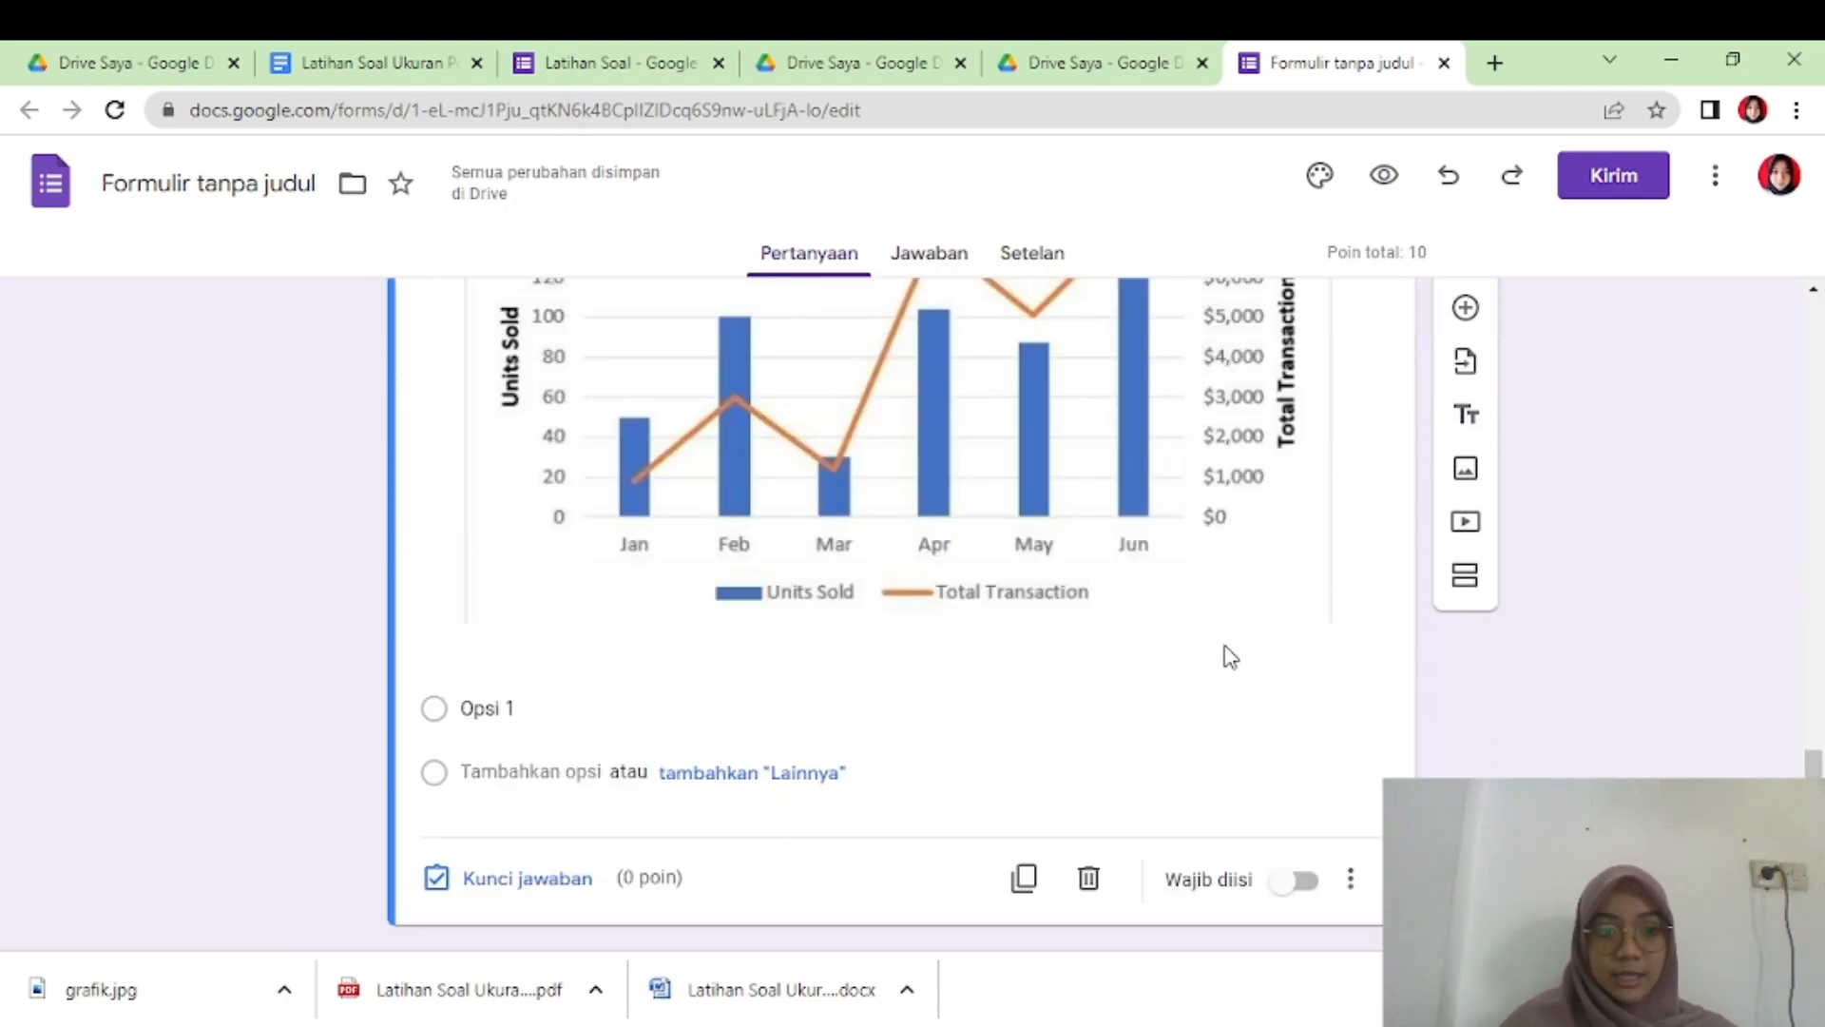
- Copy question 4's answers a. 6,87 ; 7, b. 6,88 ; 9, c. 6,89 ; 6 and d. 7 ; 8 from the document into the diagram question's options
{"action": "left_click", "coordinate": [380, 62]}
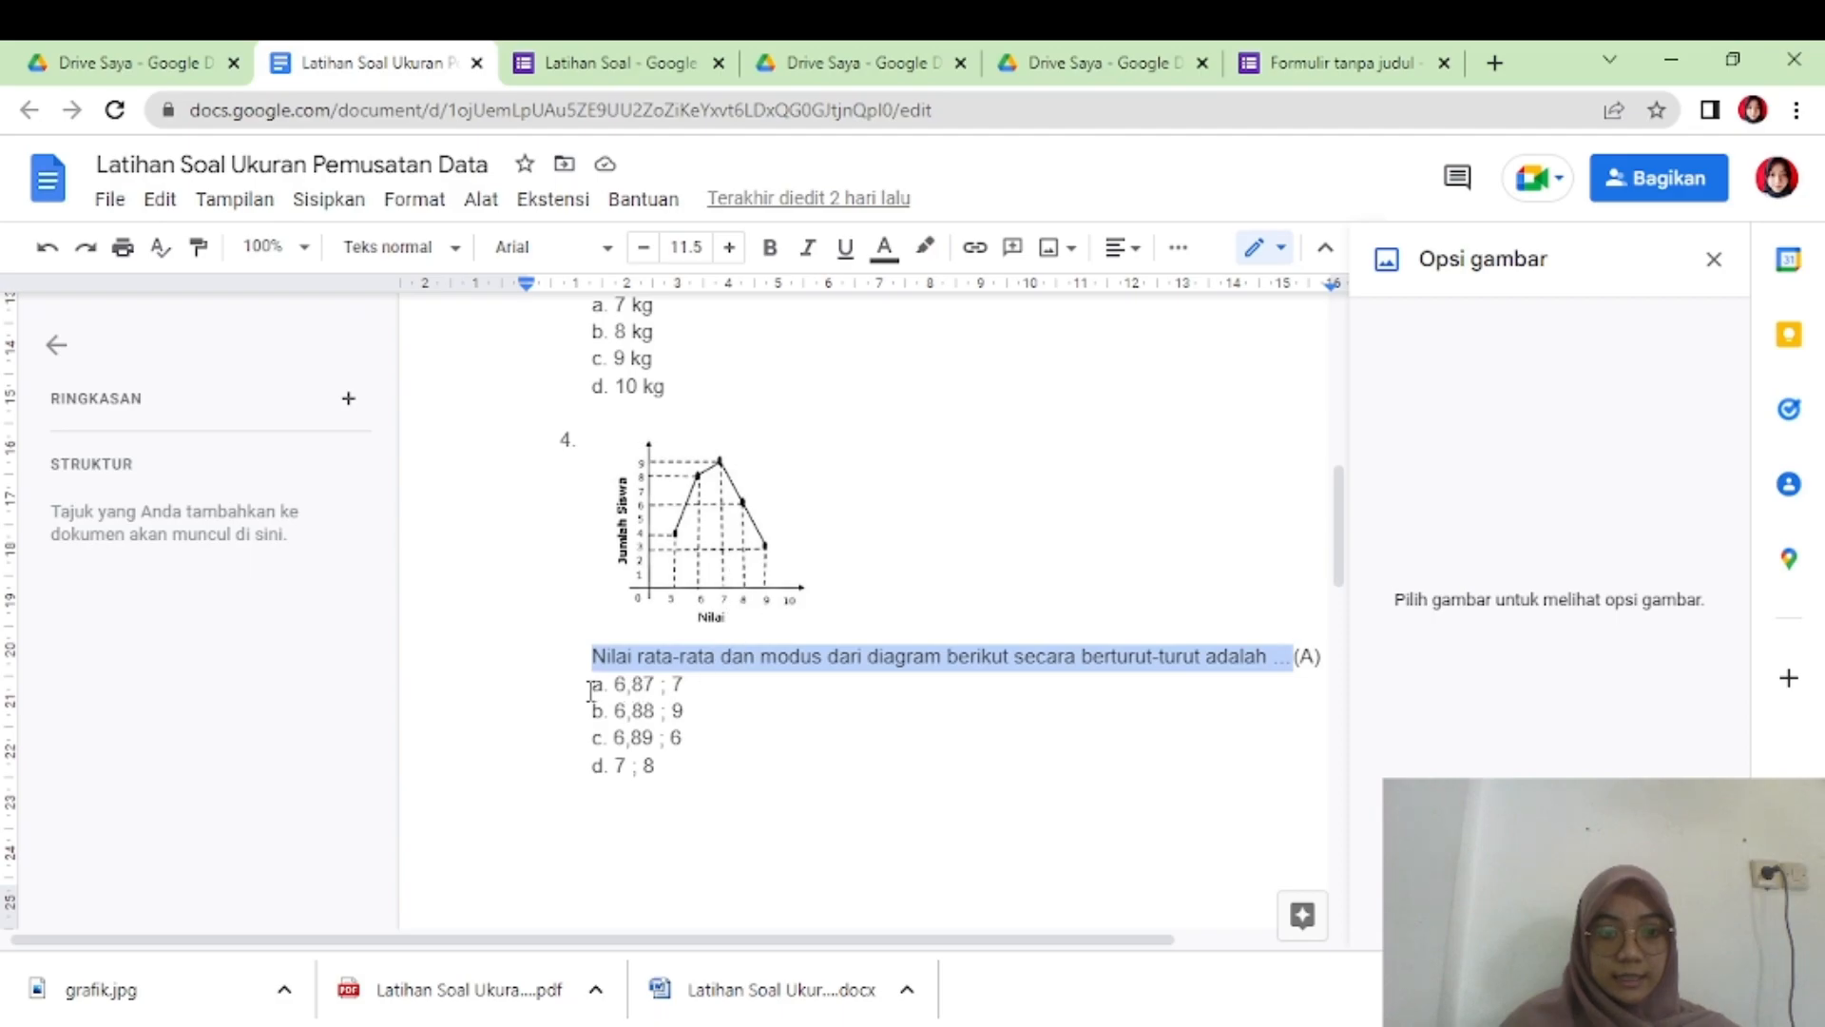
{"action": "left_click_drag", "start_coordinate": [590, 689], "coordinate": [711, 837]}
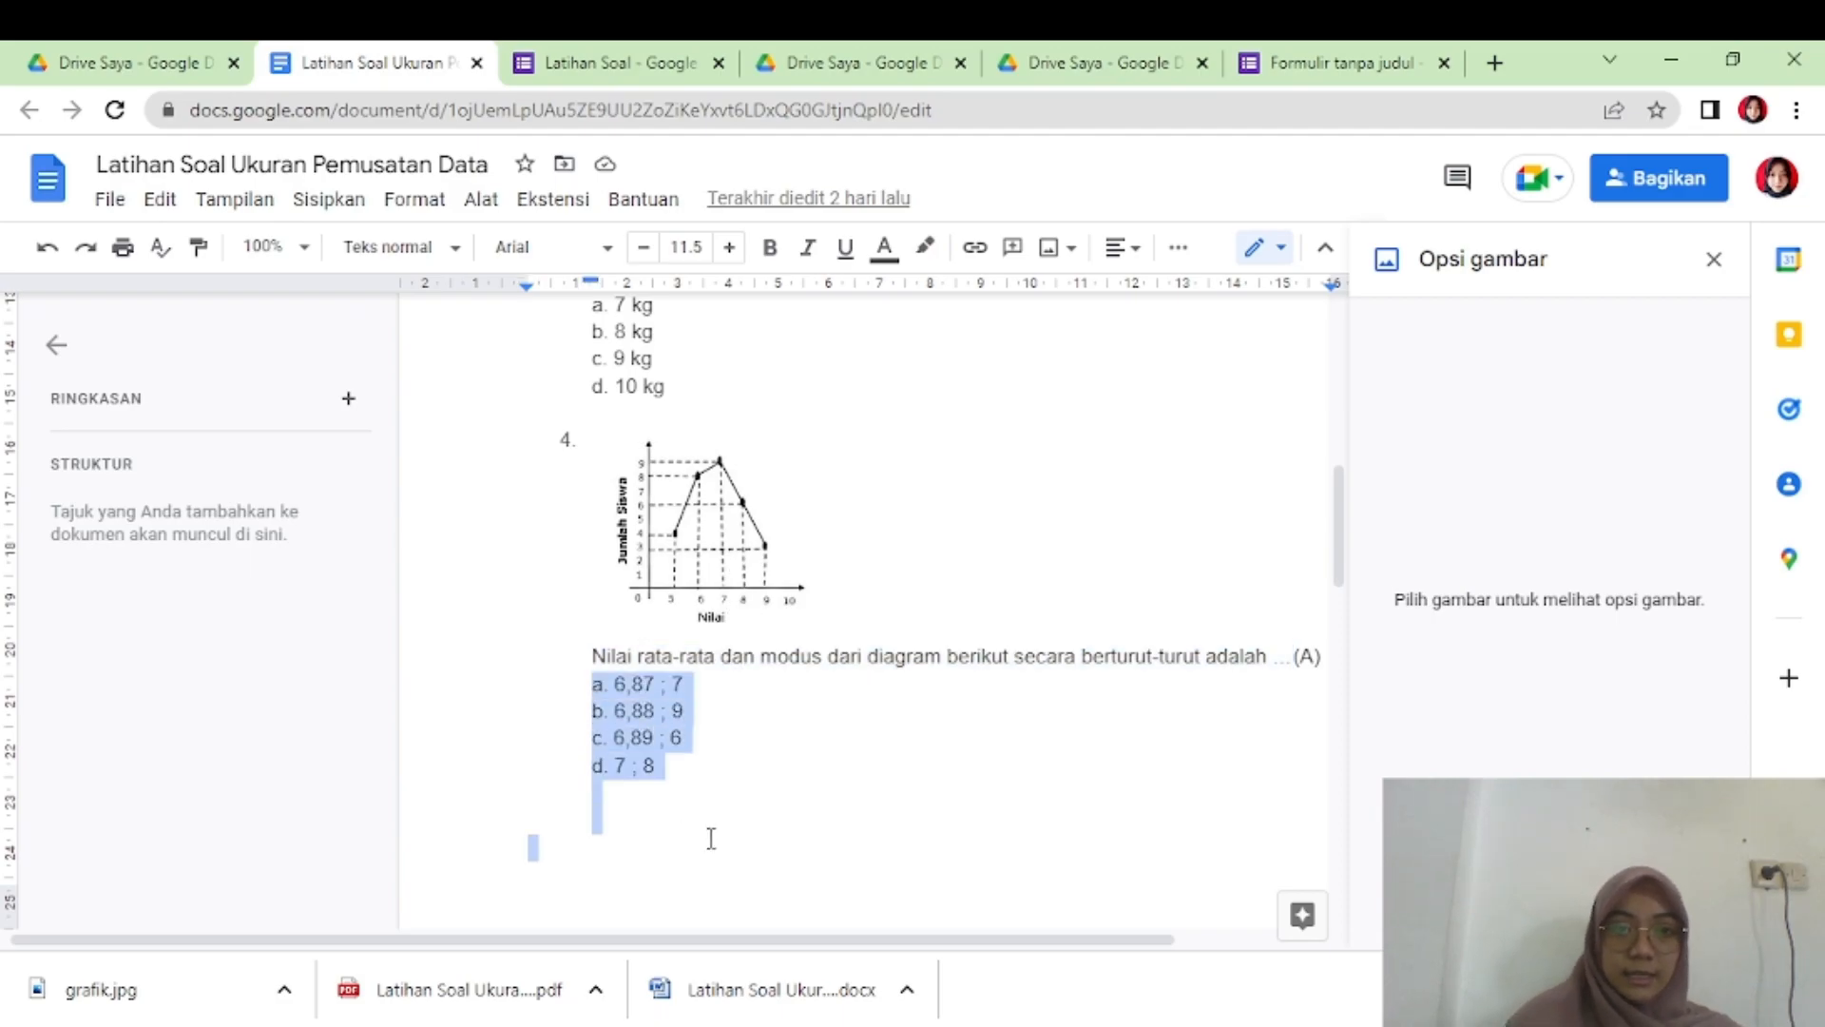
{"action": "left_click", "coordinate": [1312, 57]}
{"action": "left_click", "coordinate": [631, 700]}
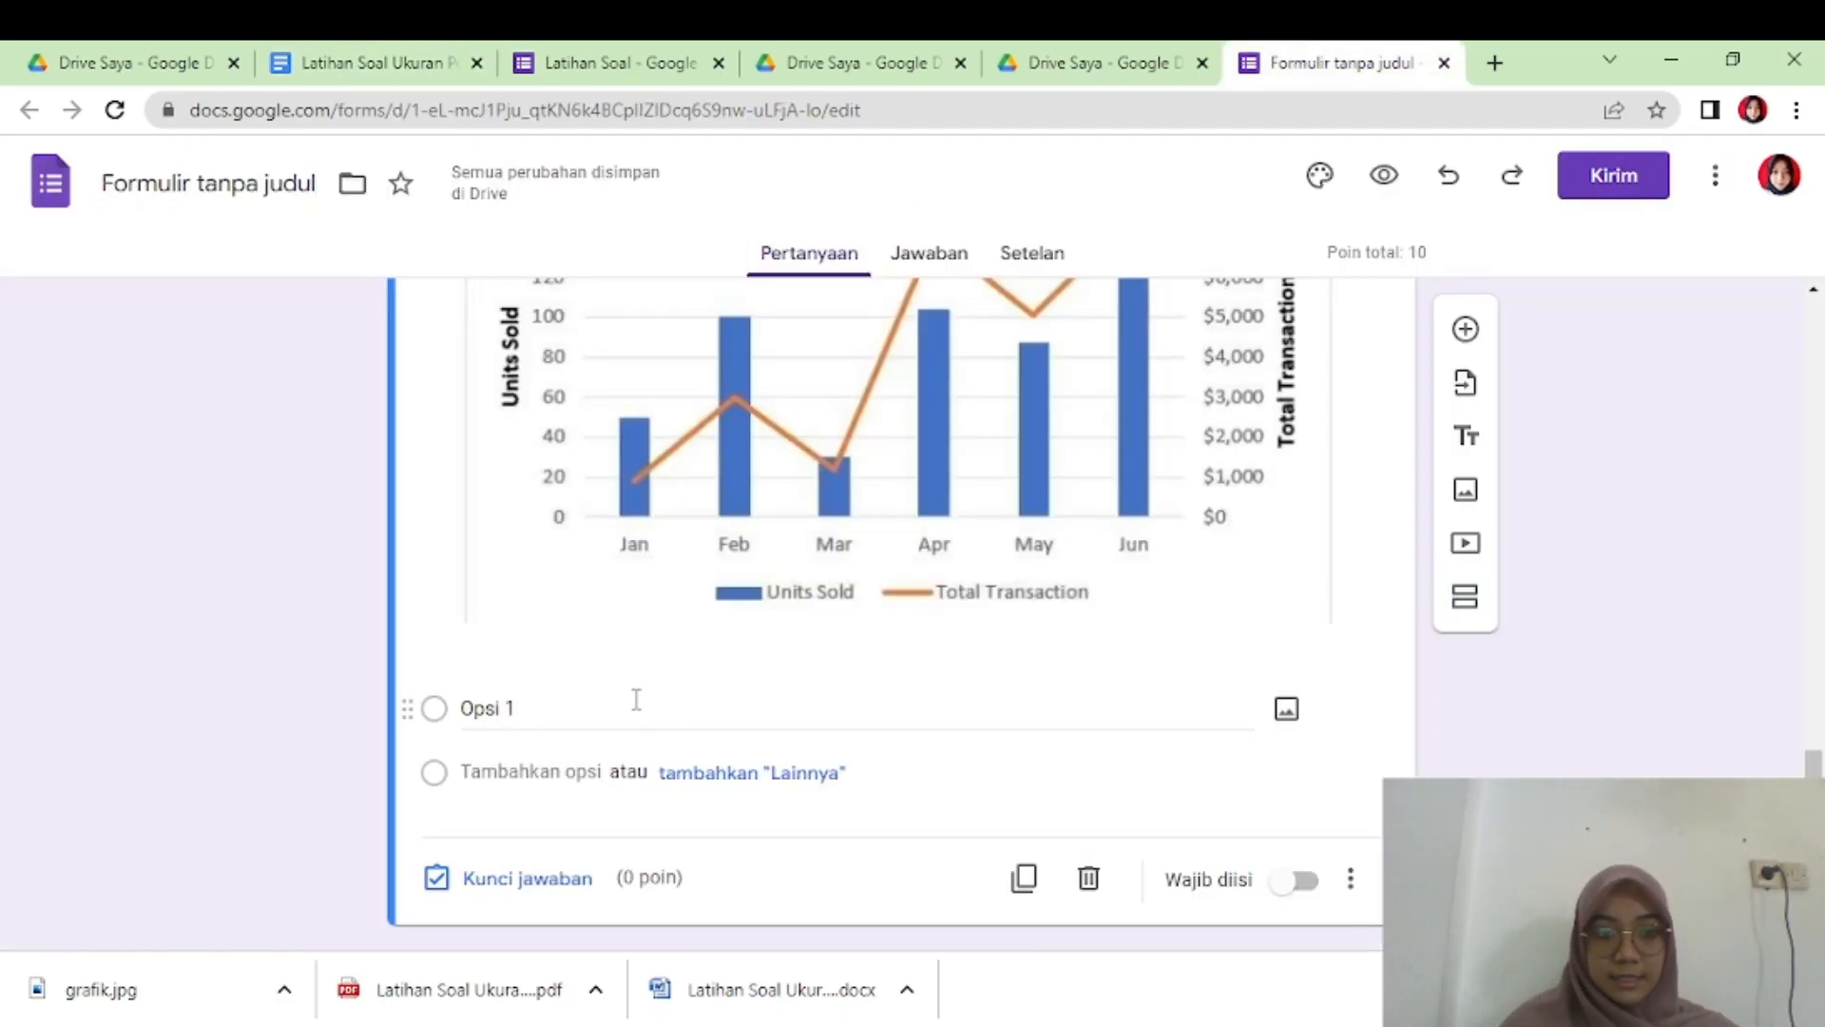
{"action": "key", "text": "ctrl+v"}
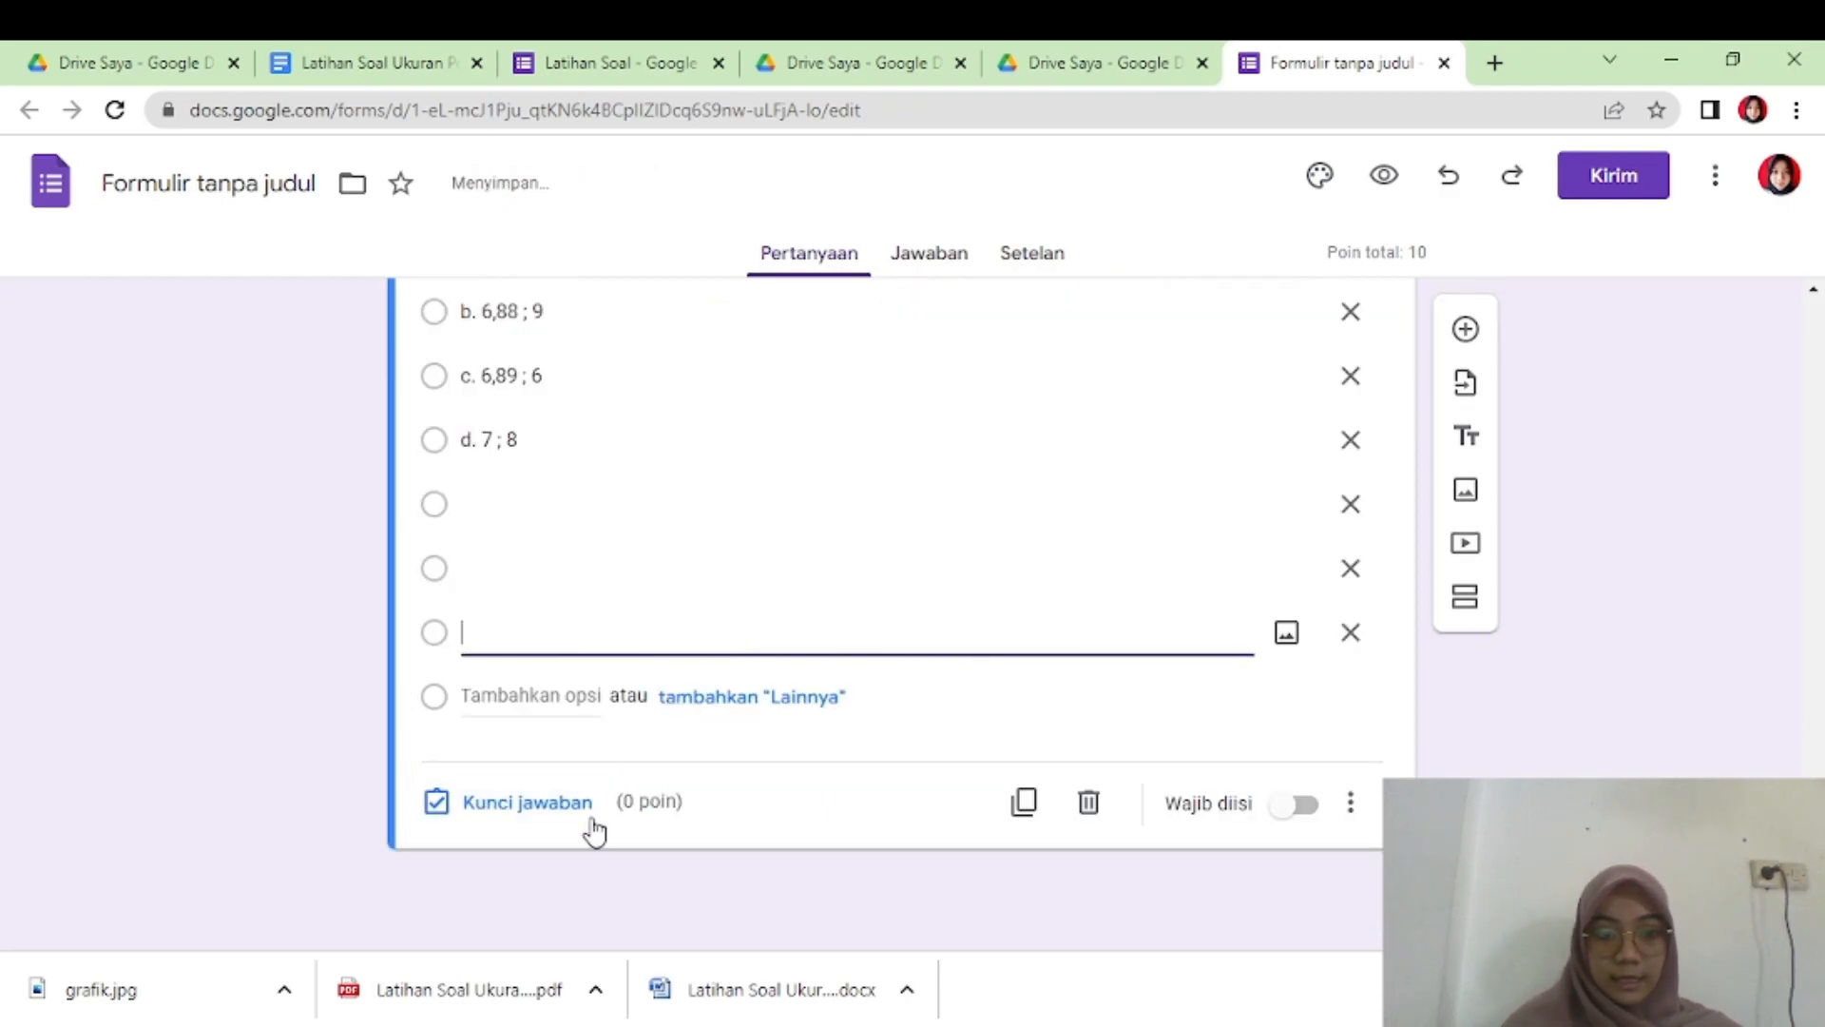
- Set a. 6,87 ; 7 as the correct answer to the diagram question and make it worth 20 points
{"action": "left_click", "coordinate": [493, 811]}
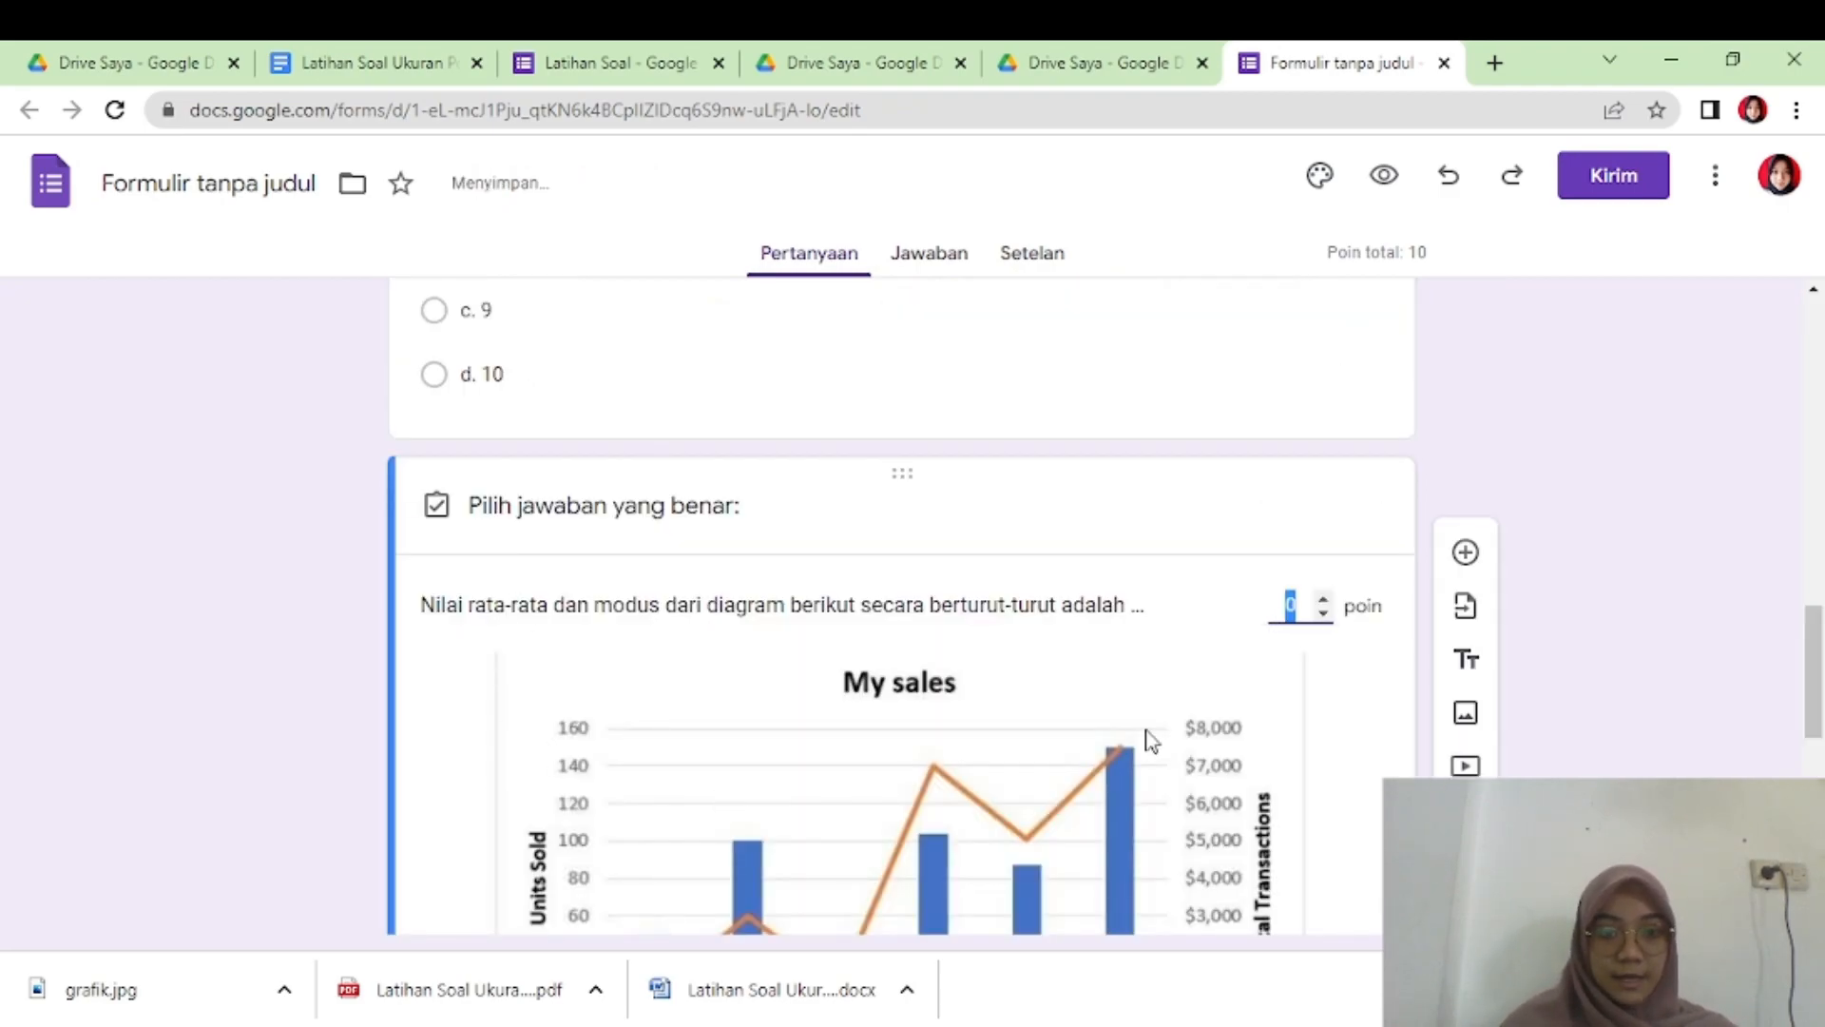
{"action": "scroll", "coordinate": [1155, 722], "scroll_direction": "down", "scroll_amount": 5}
{"action": "left_click", "coordinate": [486, 699]}
{"action": "scroll", "coordinate": [1433, 612], "scroll_direction": "up", "scroll_amount": 4}
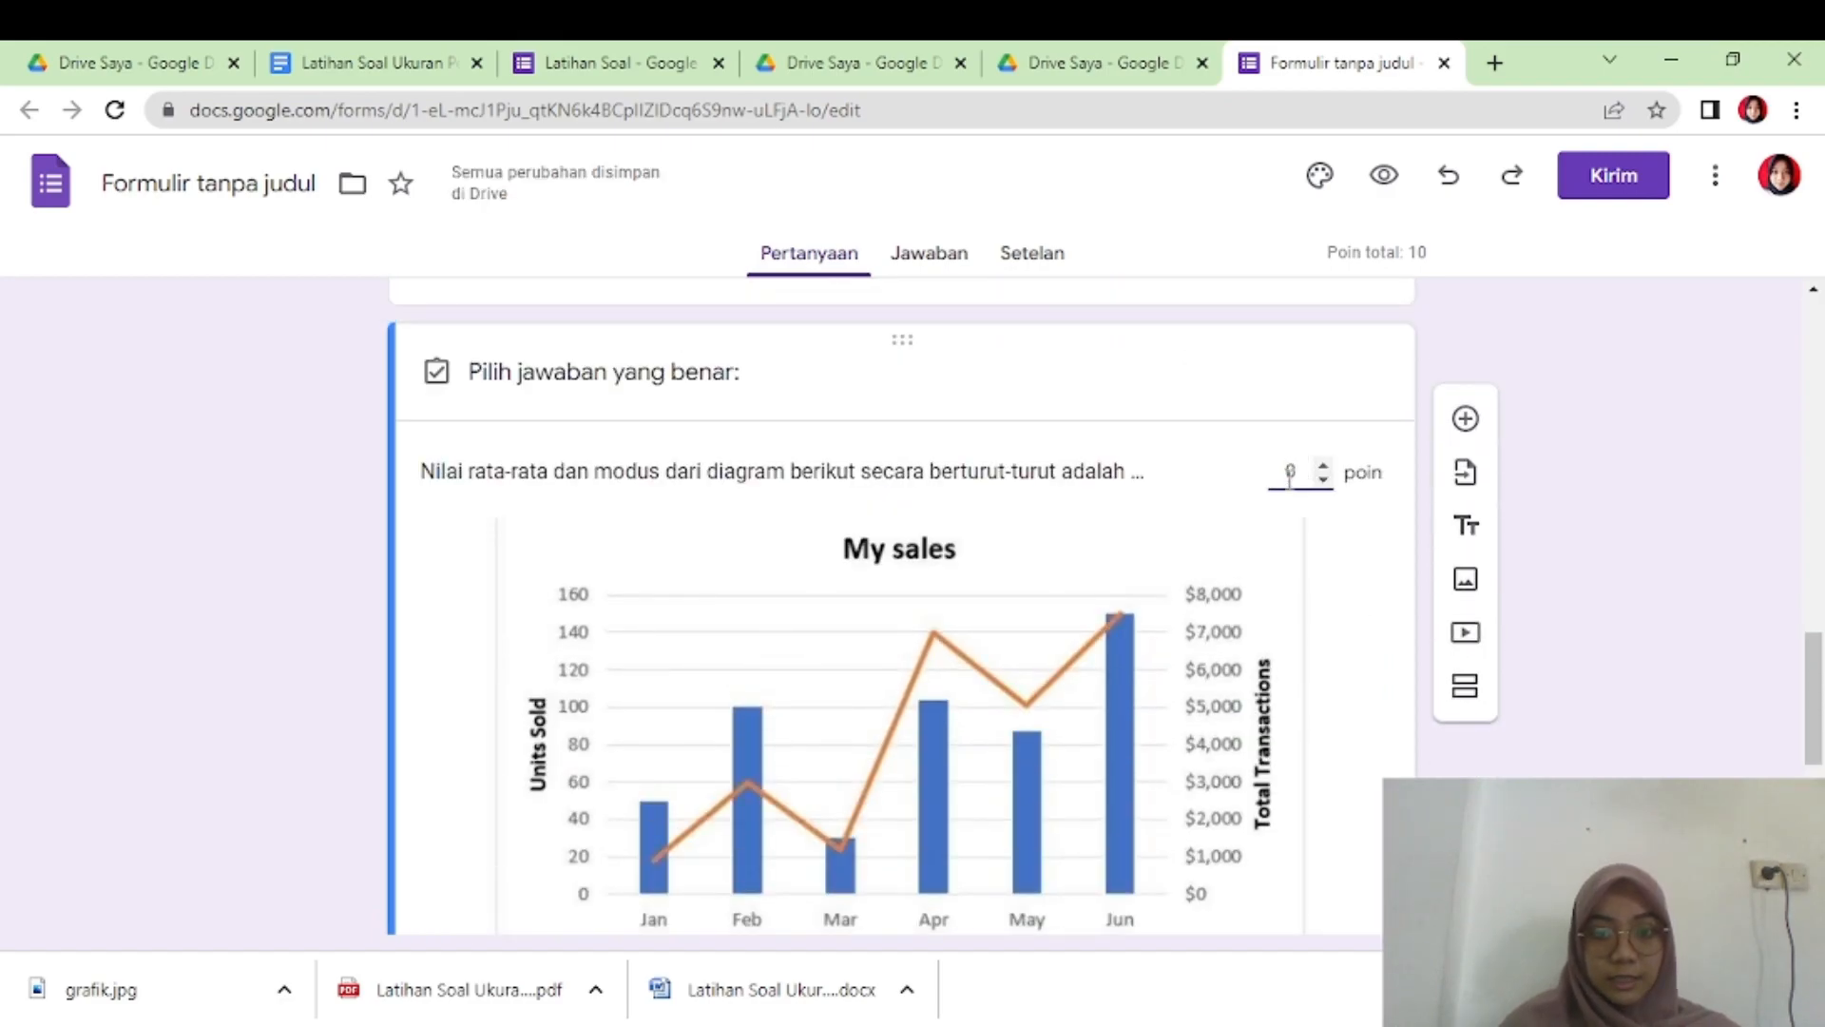
{"action": "scroll", "coordinate": [1384, 728], "scroll_direction": "down", "scroll_amount": 4}
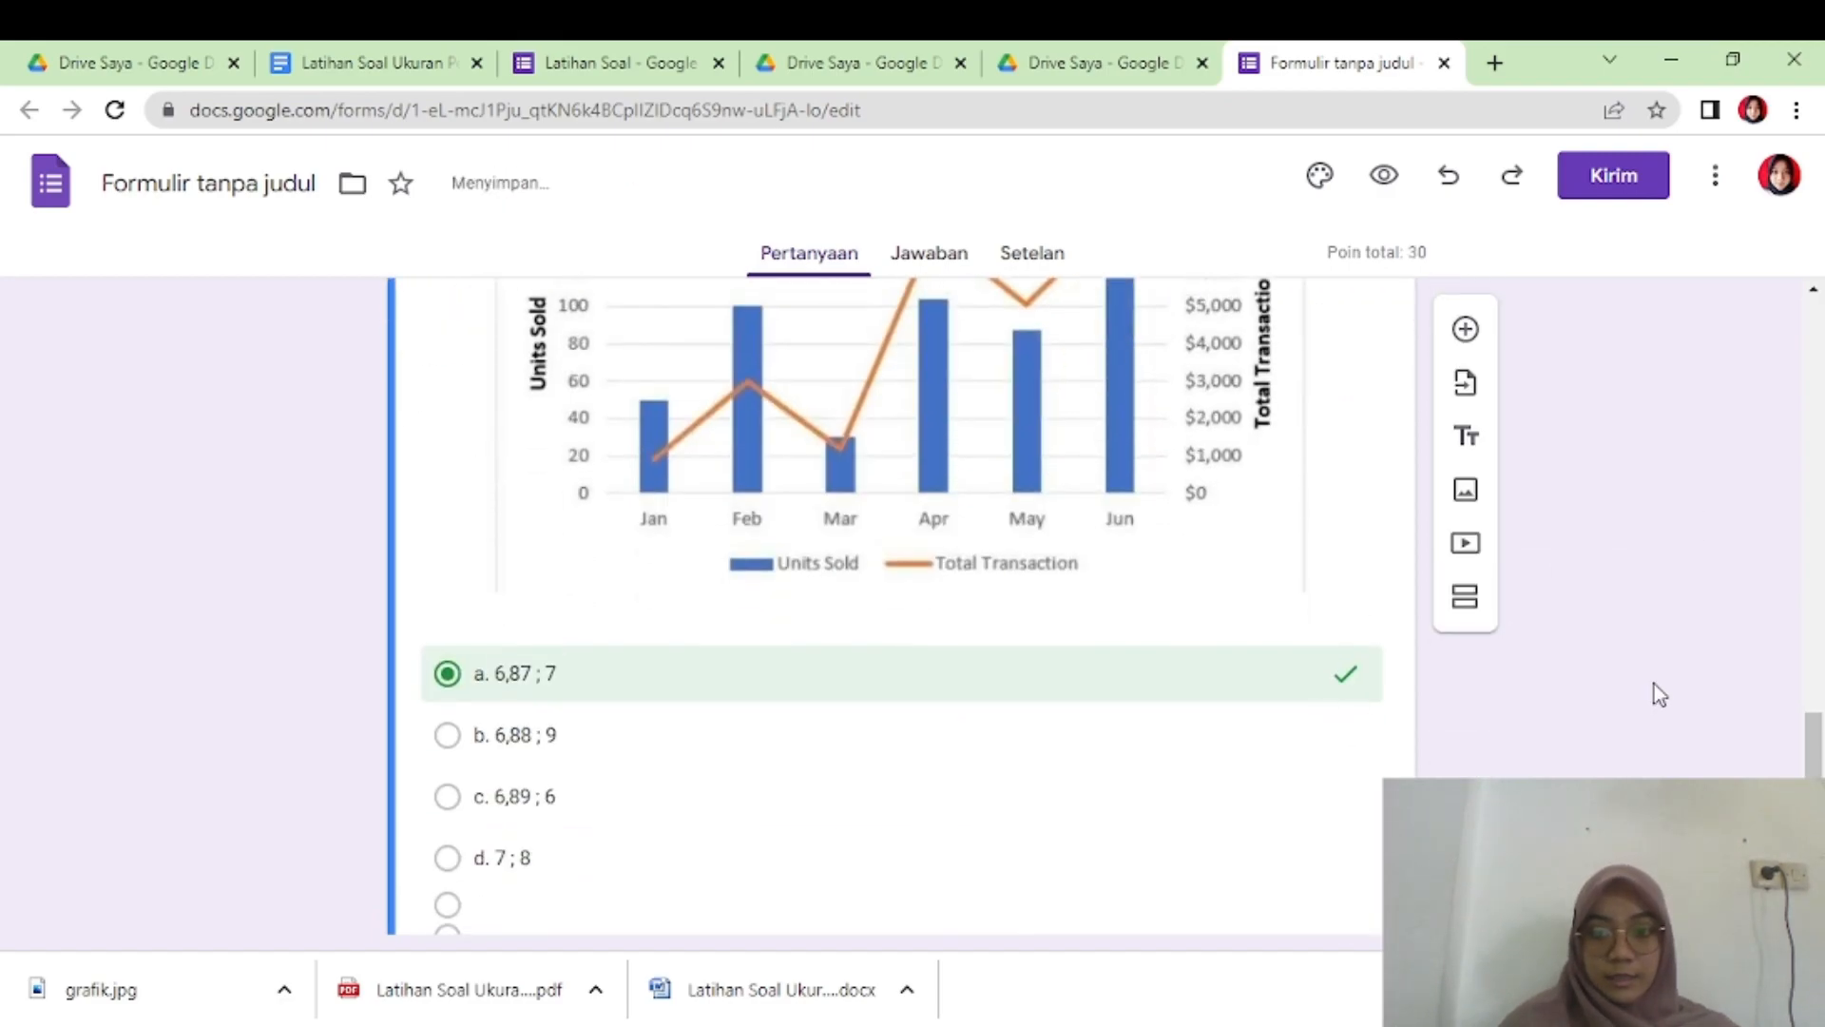
{"action": "scroll", "coordinate": [1654, 693], "scroll_direction": "down", "scroll_amount": 3}
{"action": "left_click", "coordinate": [1345, 810]}
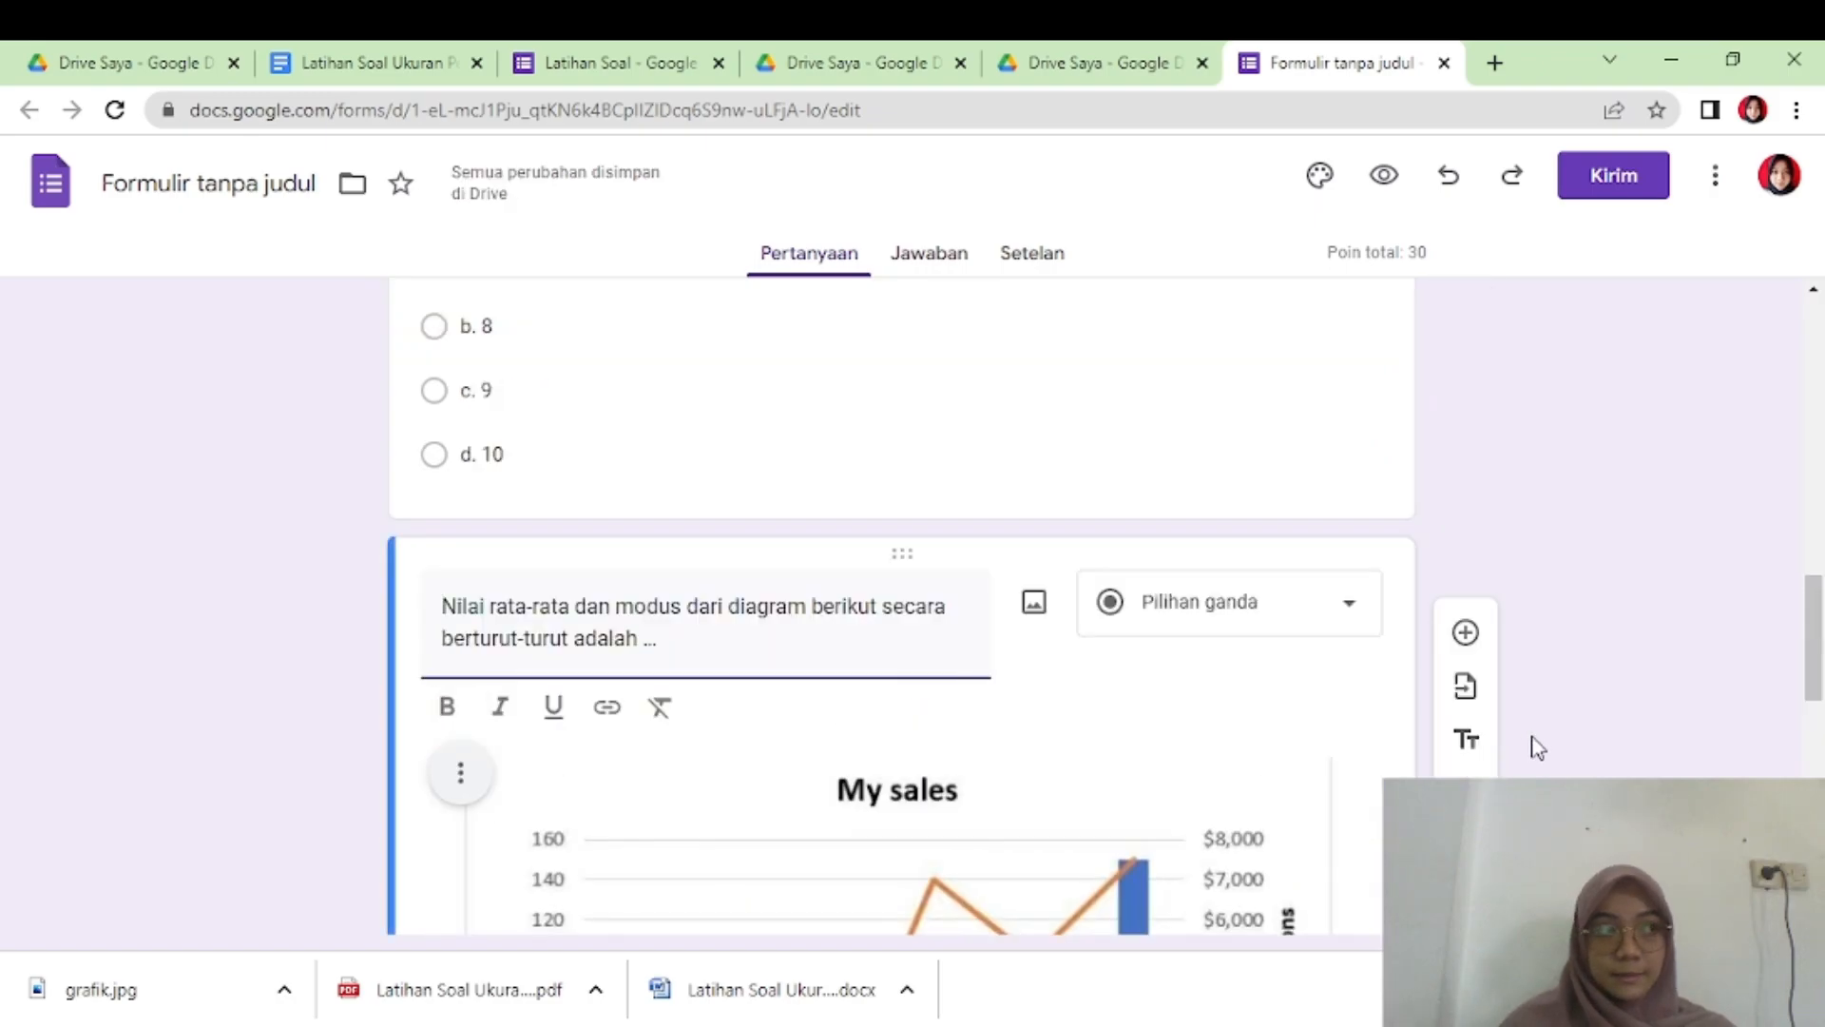
{"action": "mouse_move", "coordinate": [1819, 661]}
{"action": "left_mouse_down"}
{"action": "mouse_move", "coordinate": [1820, 818]}
{"action": "mouse_move", "coordinate": [1821, 608]}
{"action": "mouse_move", "coordinate": [1820, 826]}
{"action": "mouse_move", "coordinate": [1821, 660]}
{"action": "left_mouse_up"}
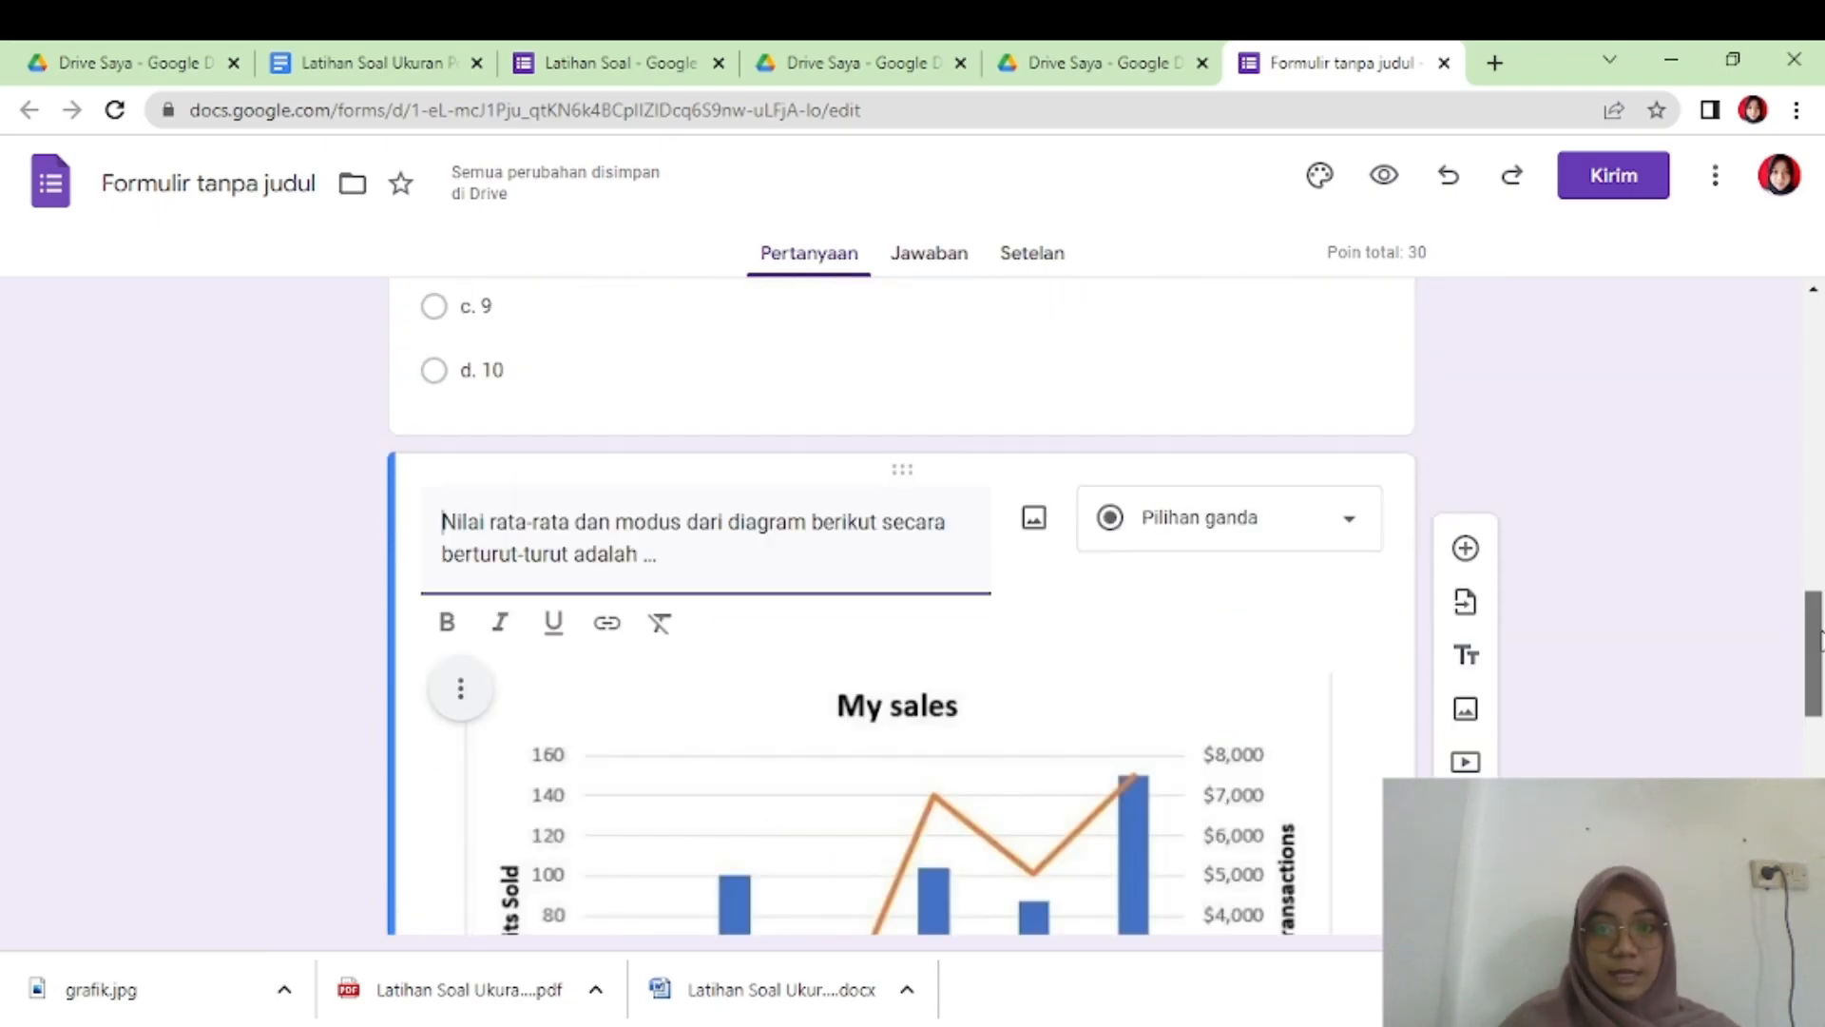
{"action": "left_click", "coordinate": [1319, 181]}
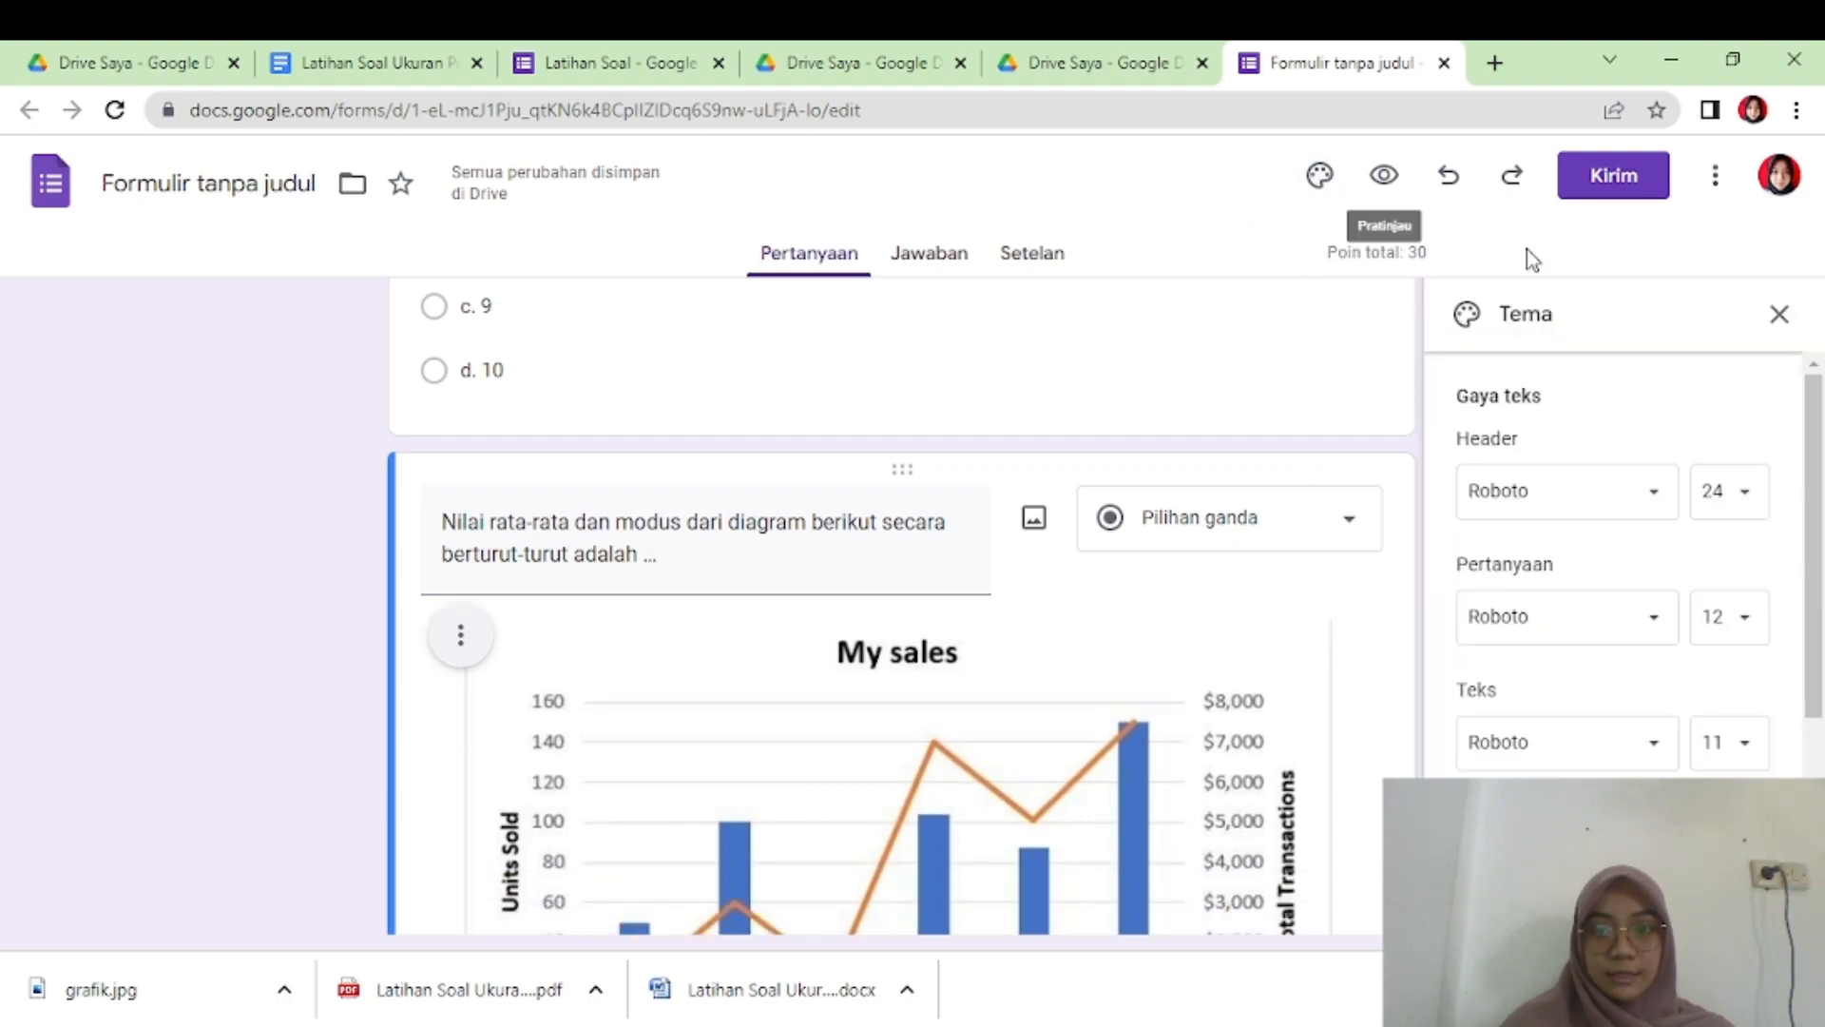
{"action": "left_click", "coordinate": [1779, 315]}
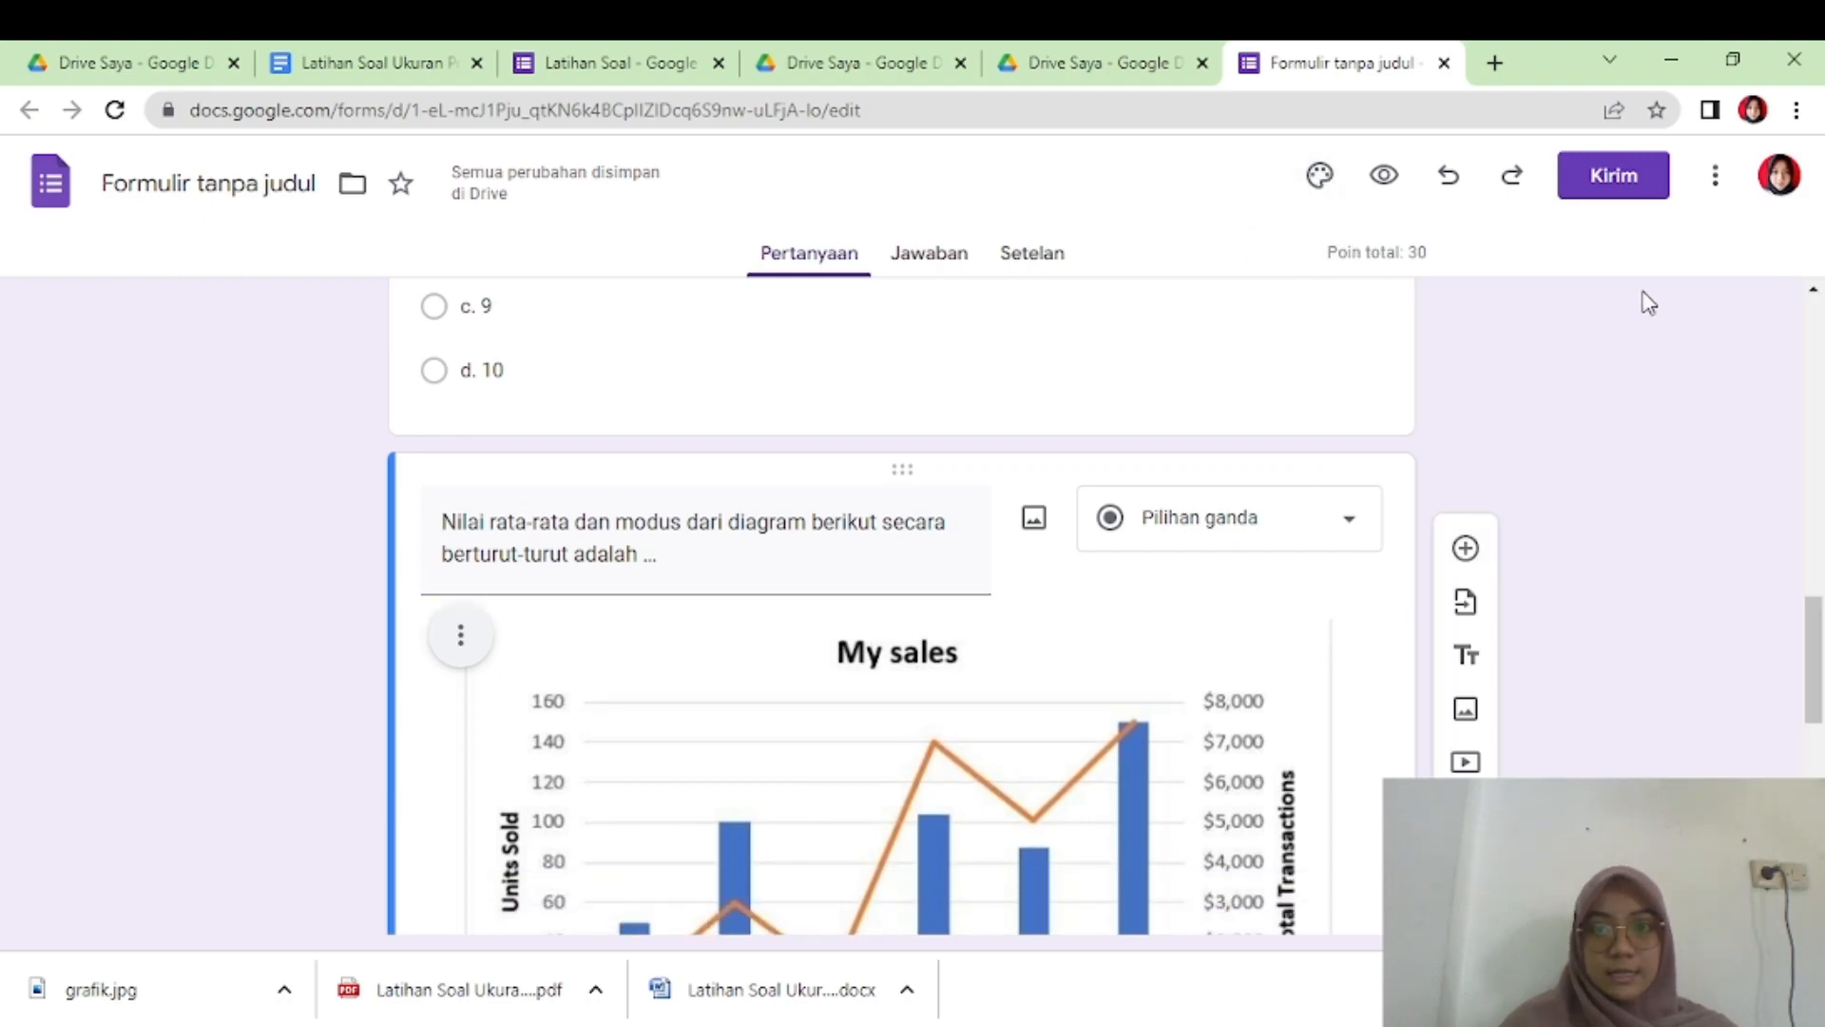
- Generate a shortened URL (Perpendek URL) for sending the form and copy the link
{"action": "left_click", "coordinate": [1603, 177]}
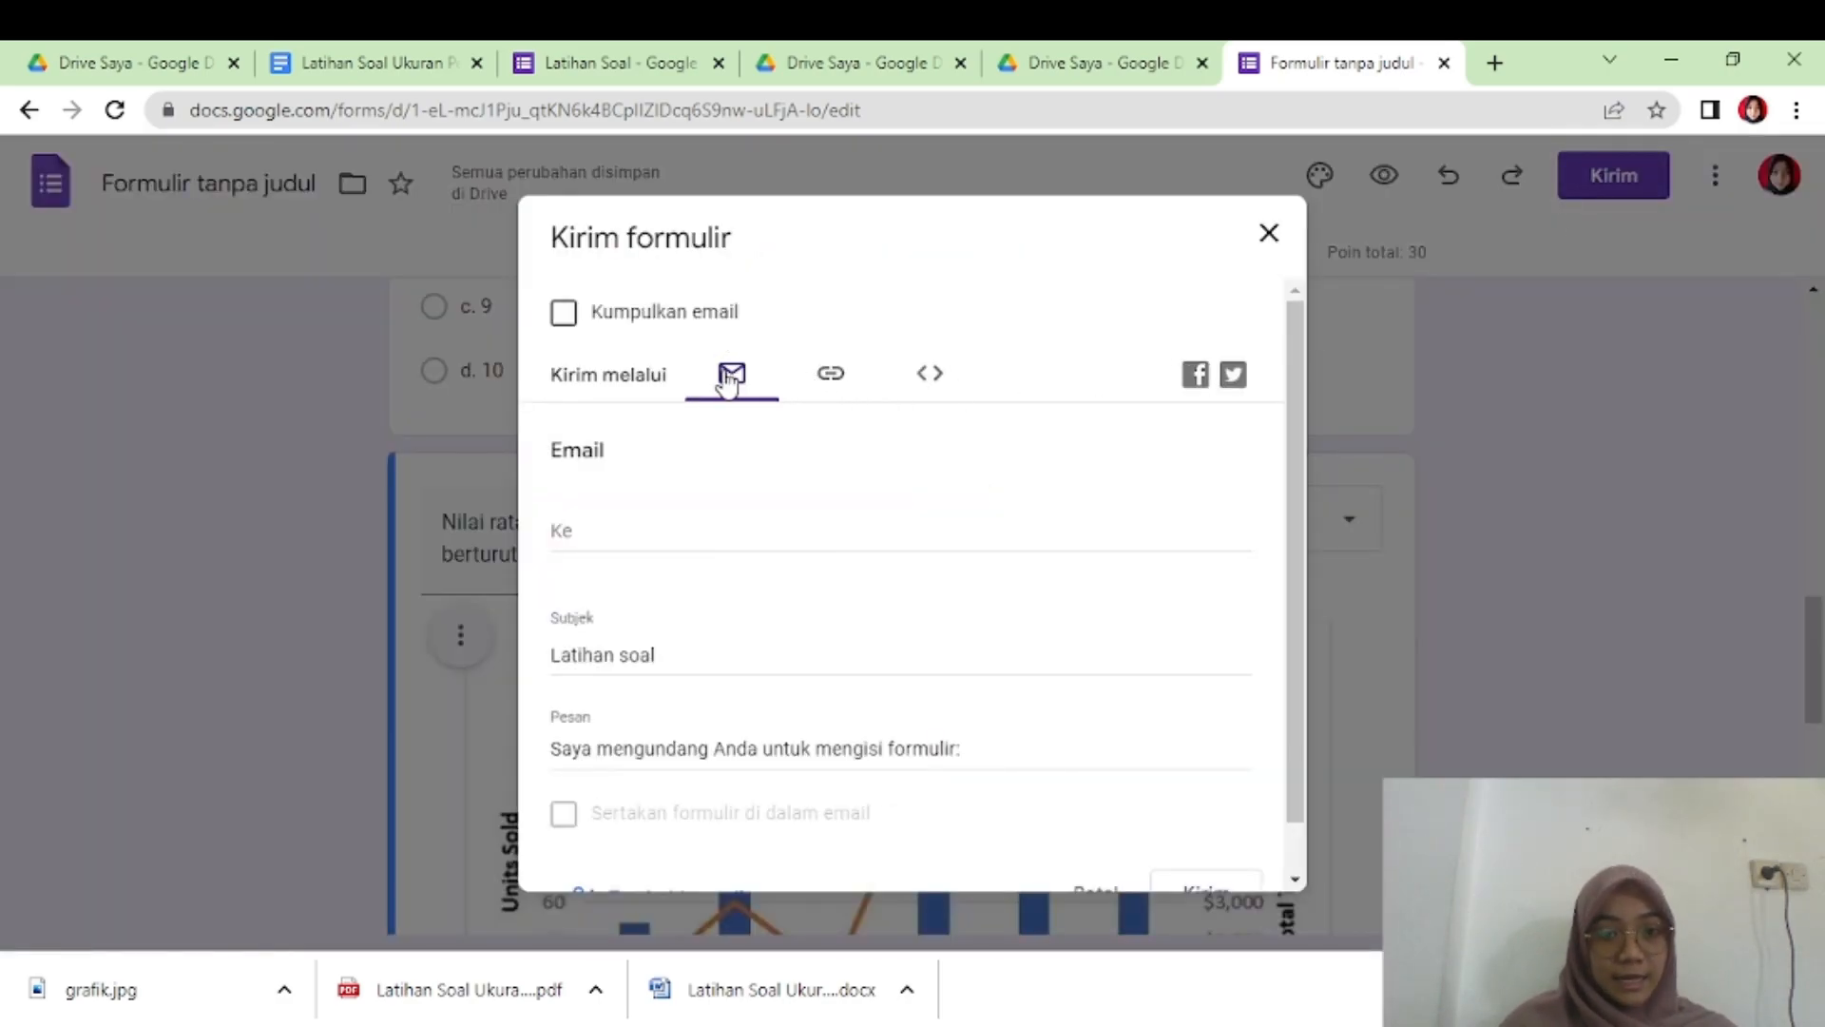
{"action": "left_click", "coordinate": [835, 381]}
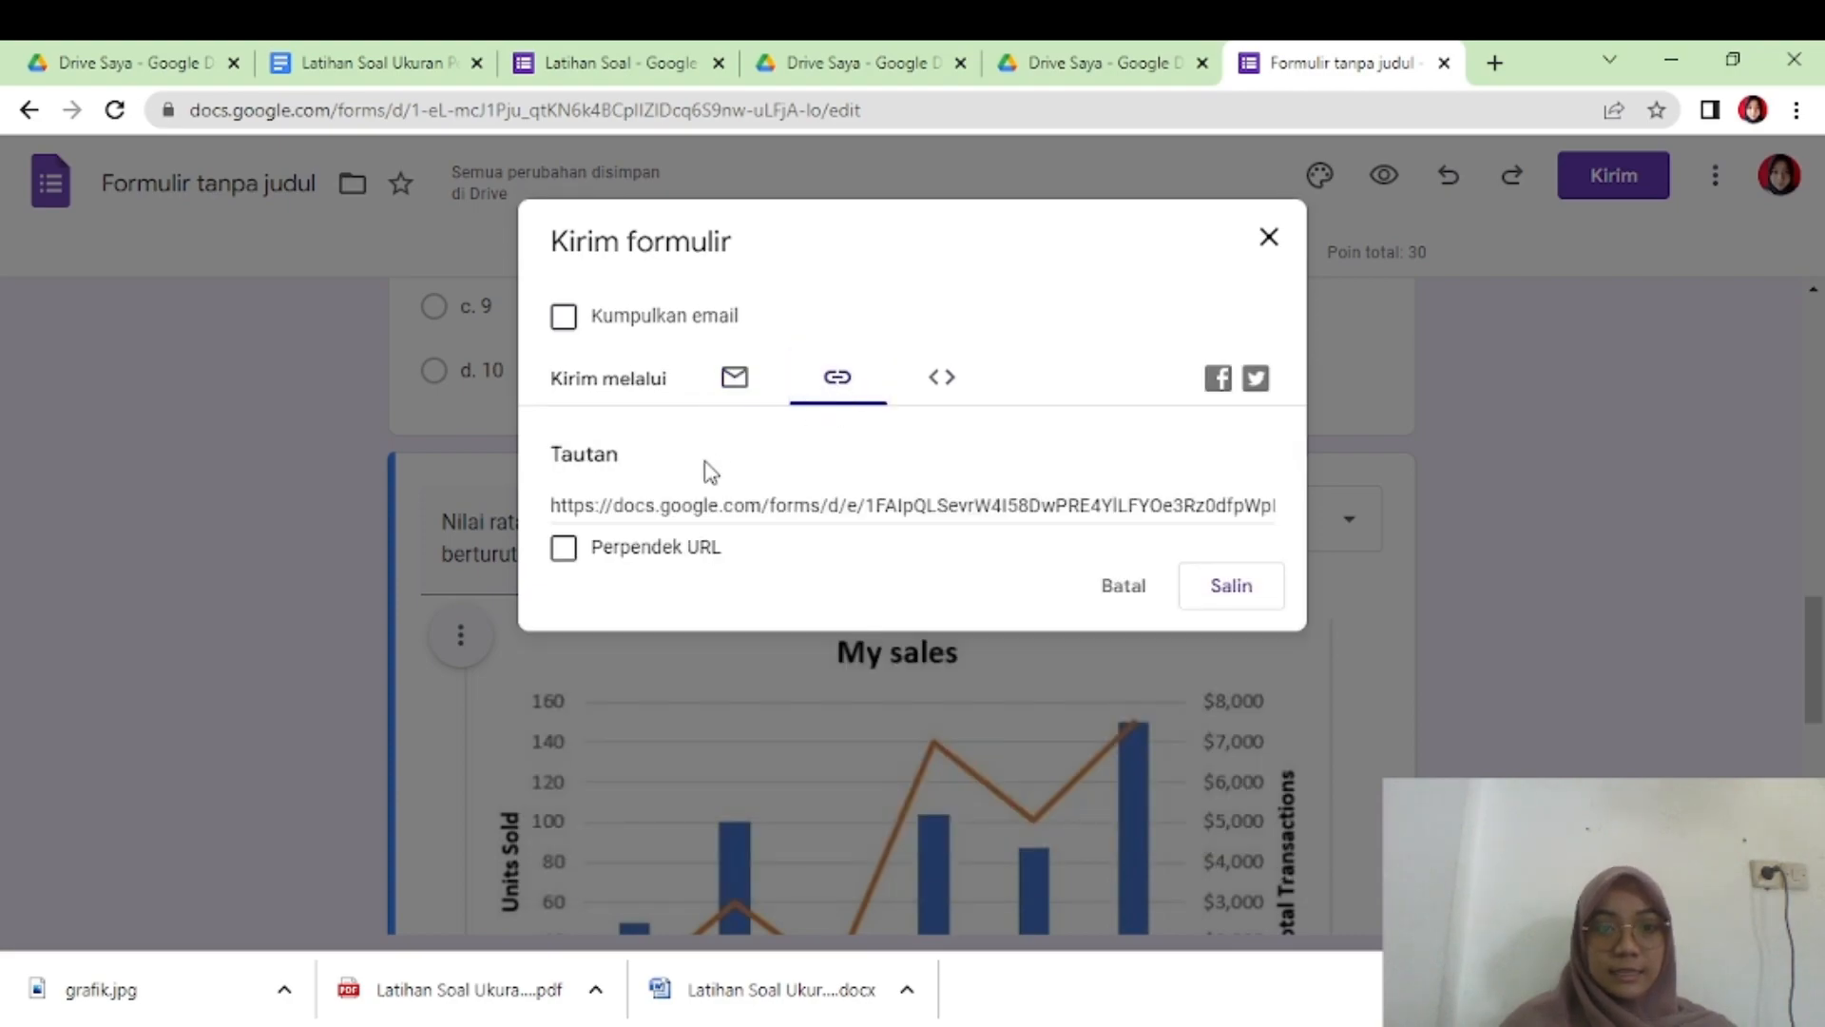
{"action": "left_click", "coordinate": [563, 549]}
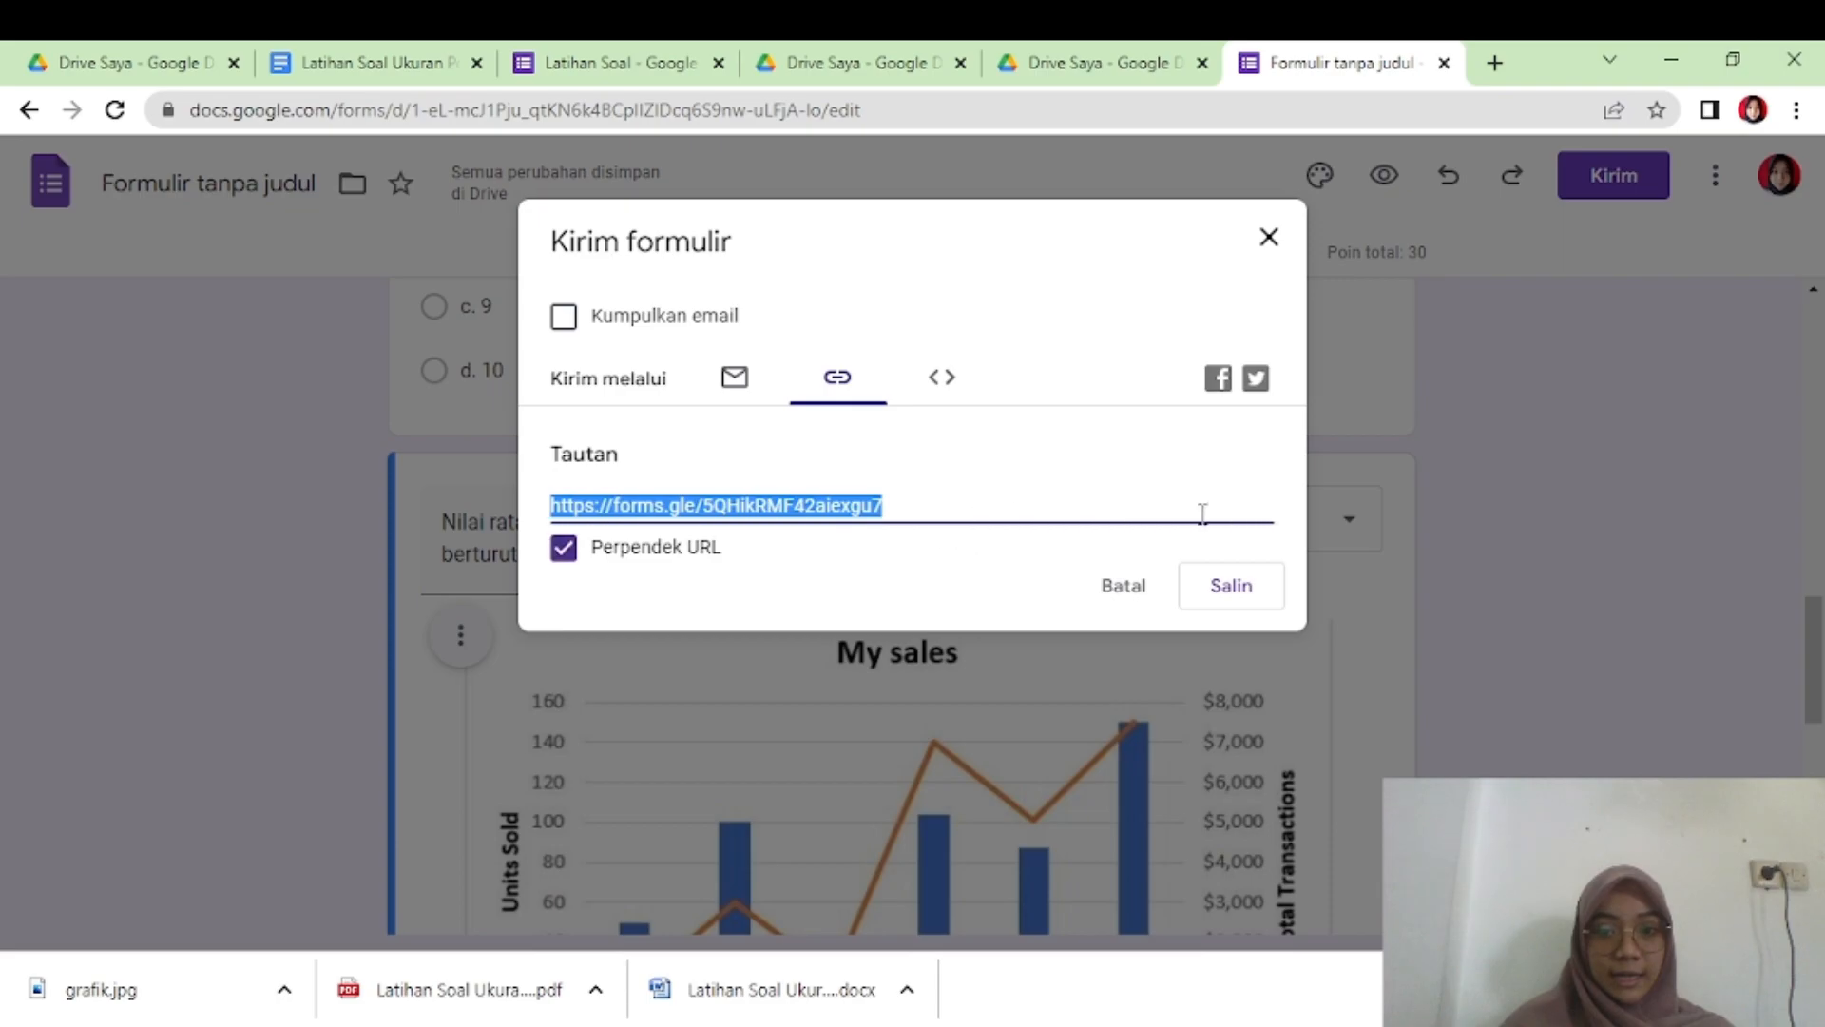
{"action": "left_click", "coordinate": [1233, 601]}
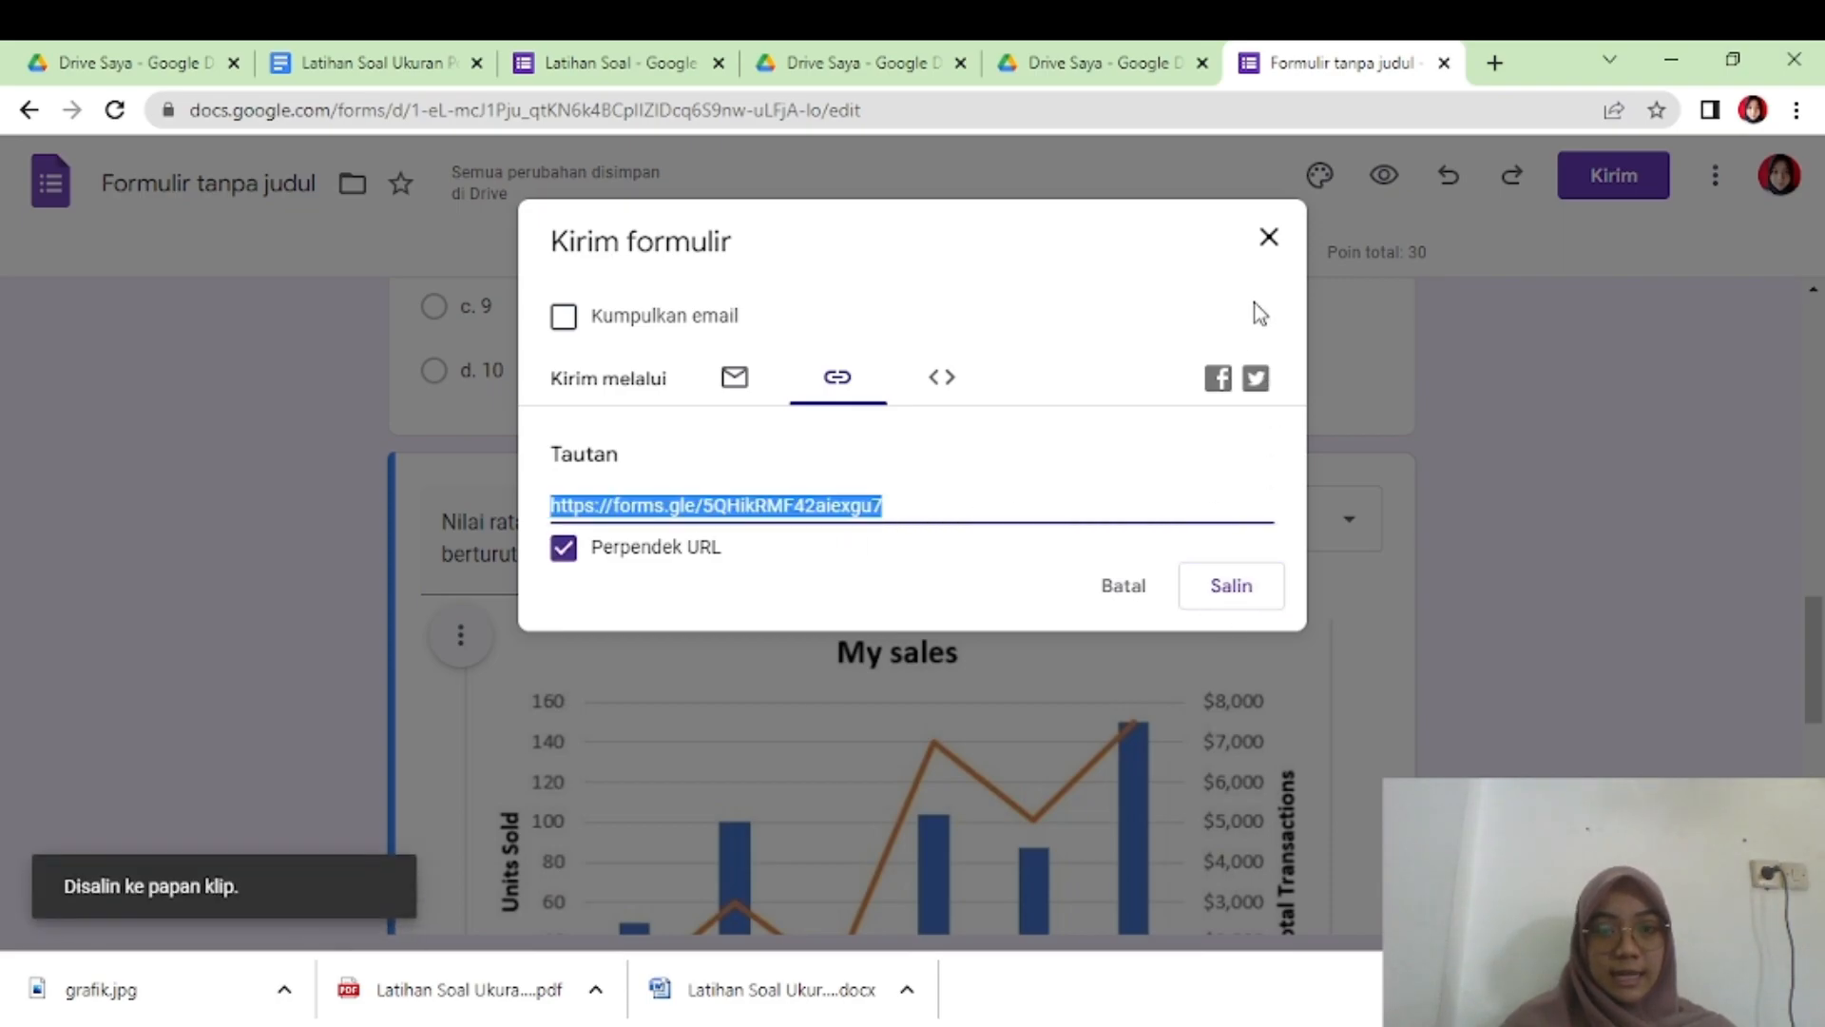
- Close the send form dialog and go back to the form's questions
{"action": "left_click", "coordinate": [1268, 239]}
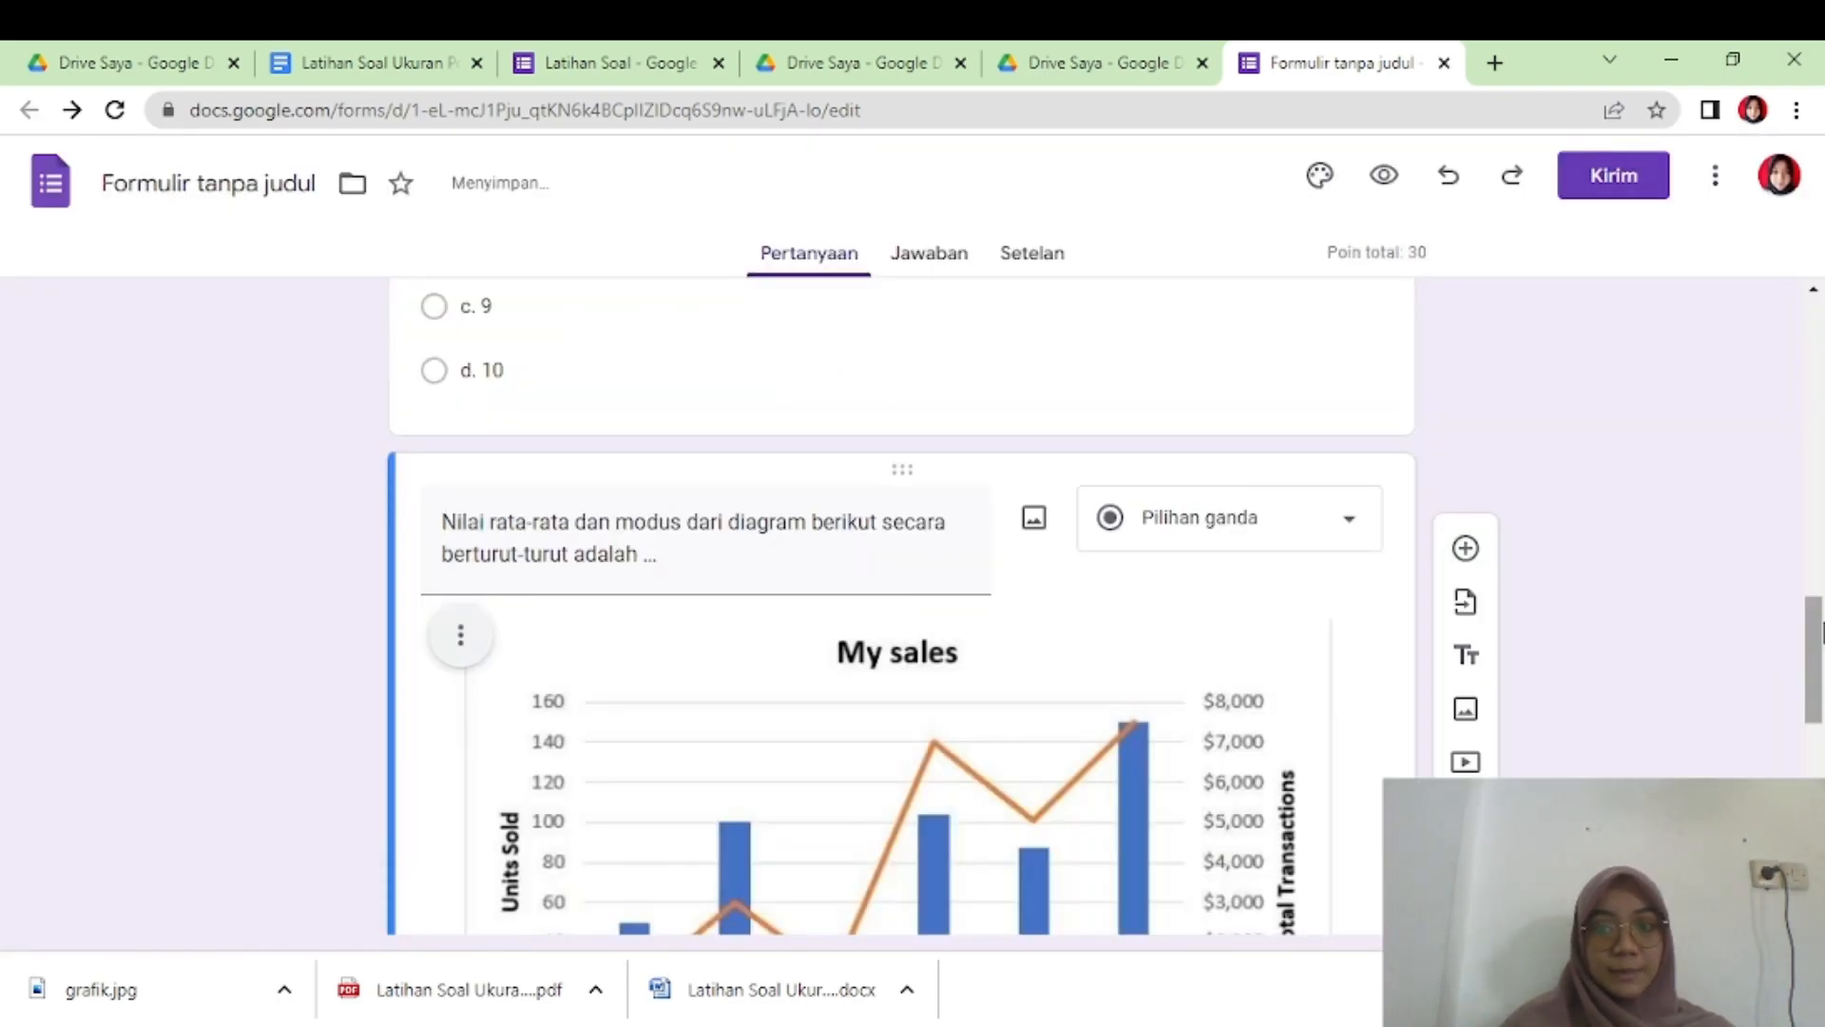
{"action": "left_click_drag", "start_coordinate": [1823, 708], "coordinate": [1823, 918]}
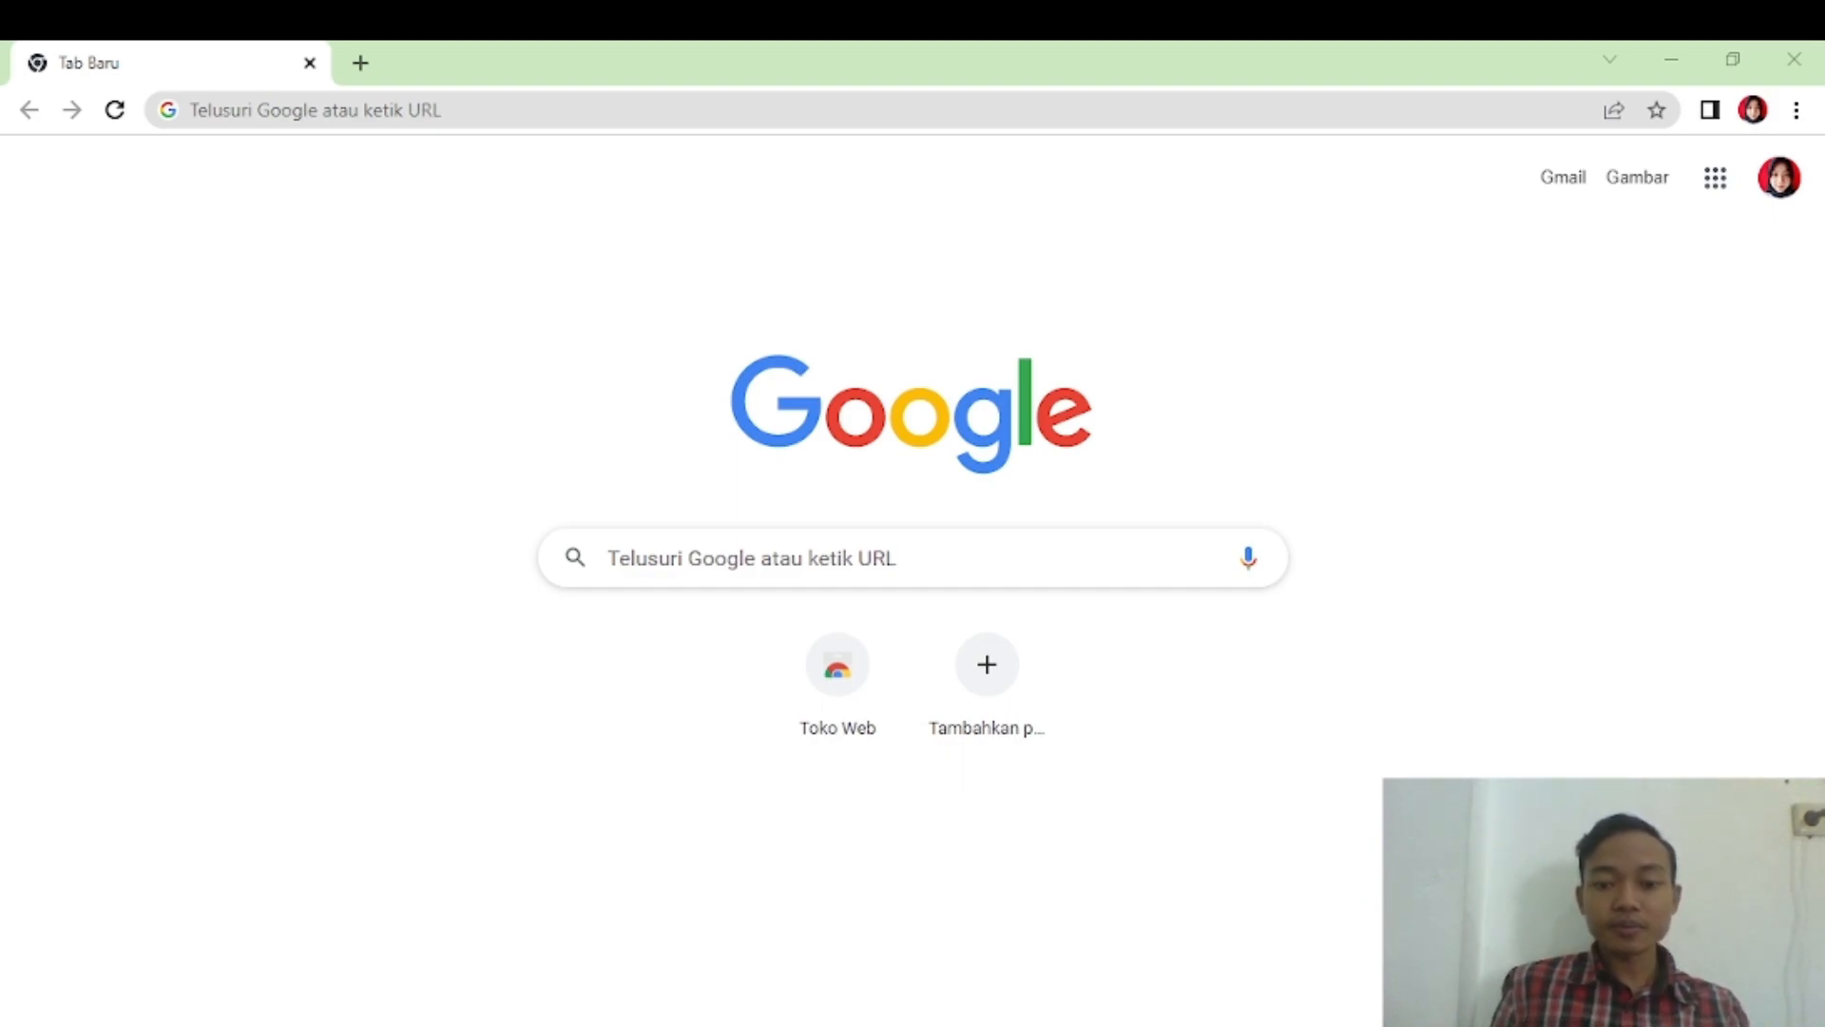
- Go to Google Drive and open the suggested Latihan Soal form
{"action": "key", "text": "alt+Tab"}
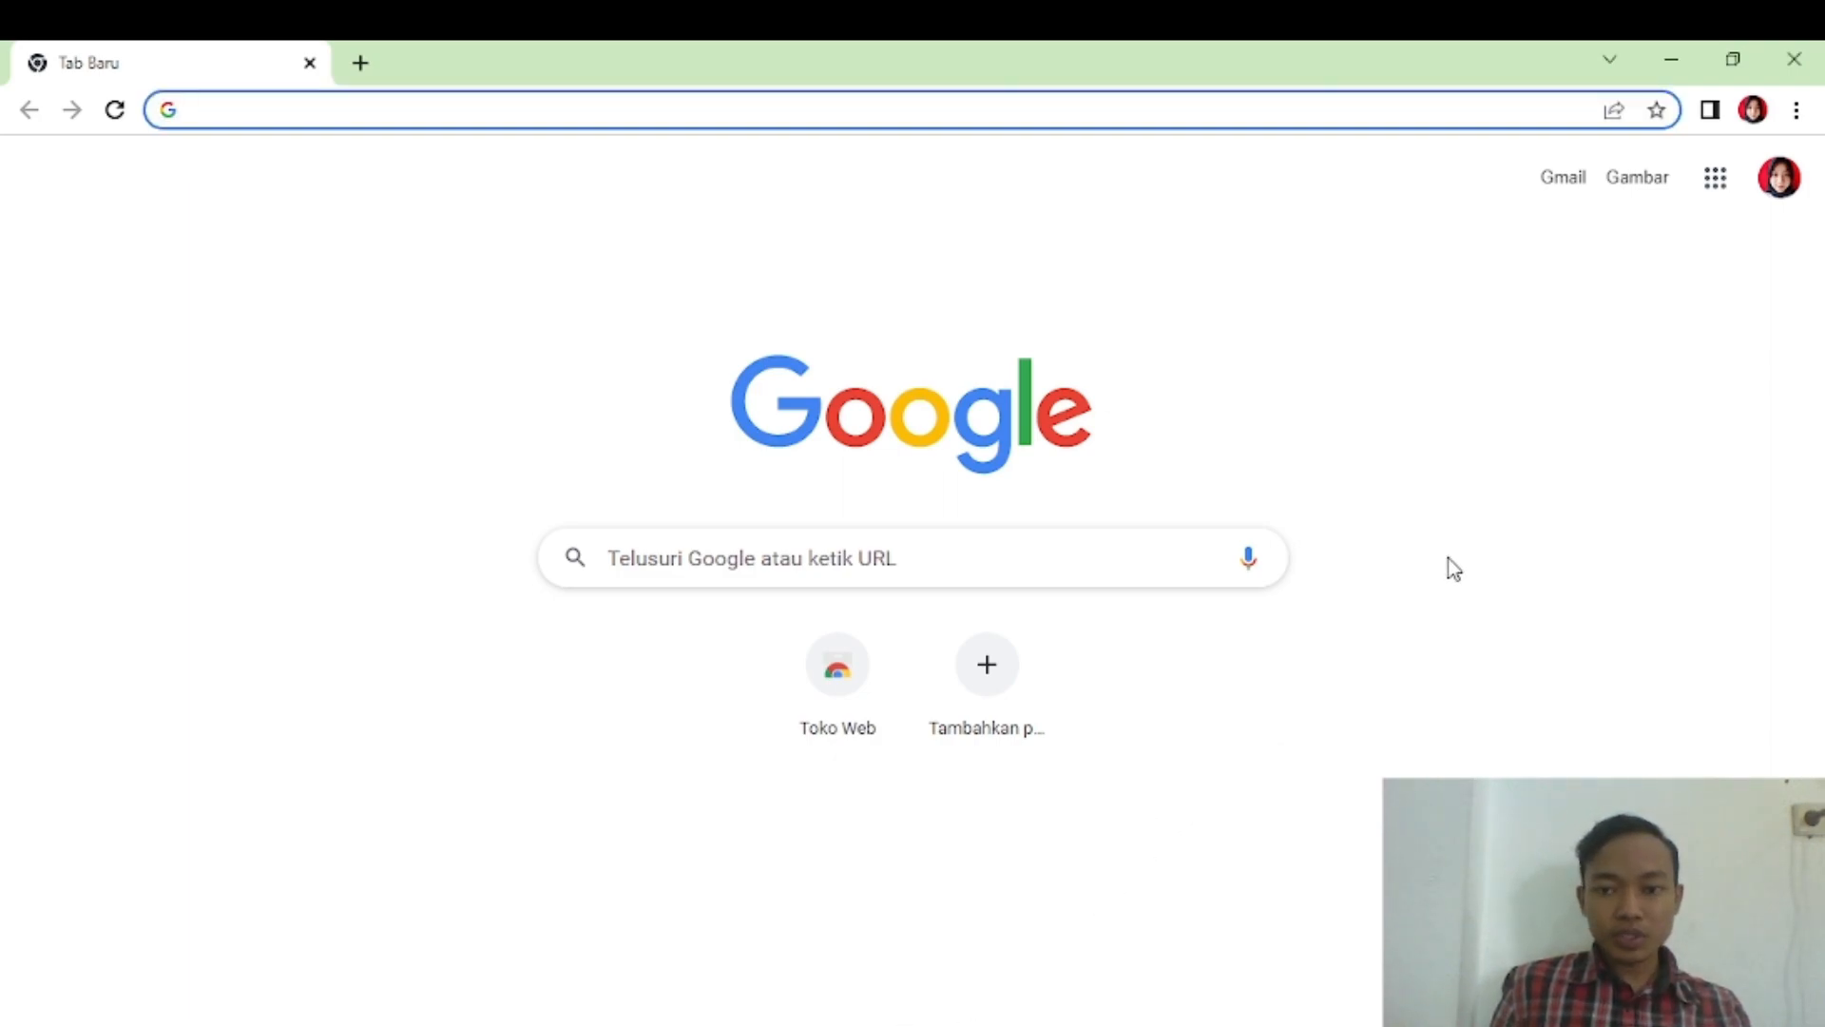
{"action": "left_click", "coordinate": [1719, 190]}
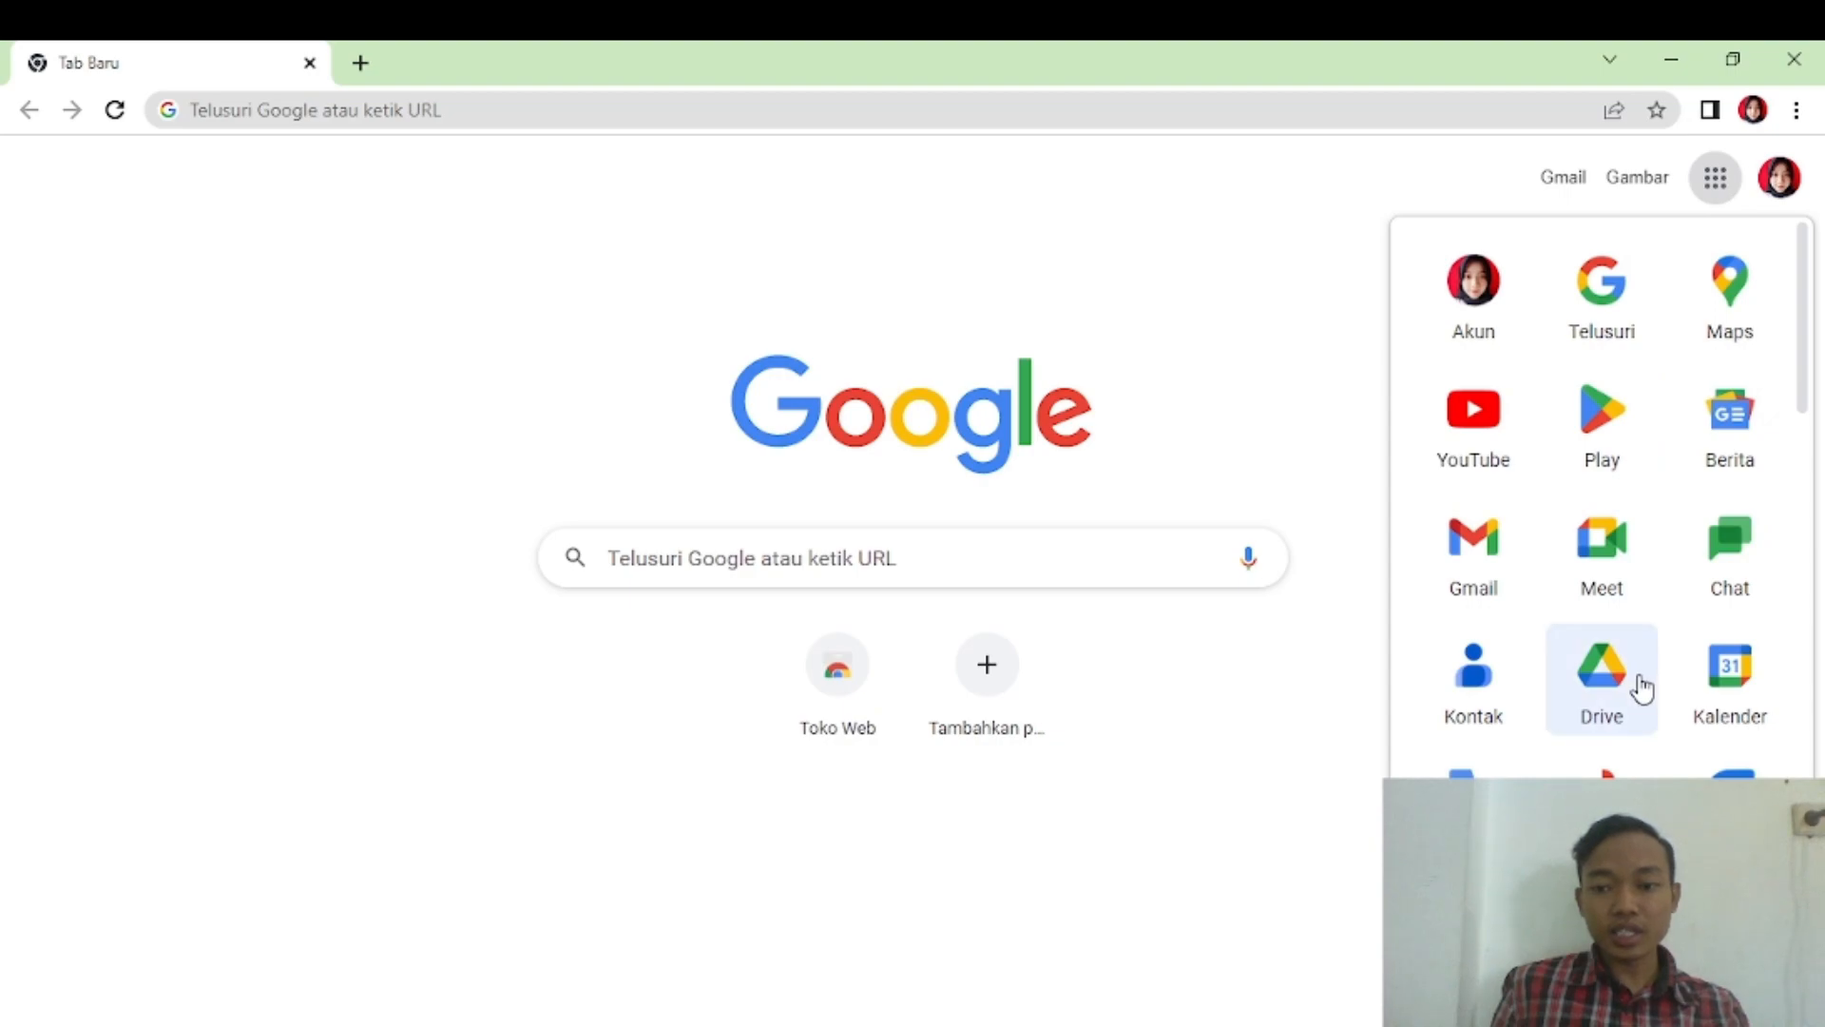
{"action": "left_click", "coordinate": [1611, 692]}
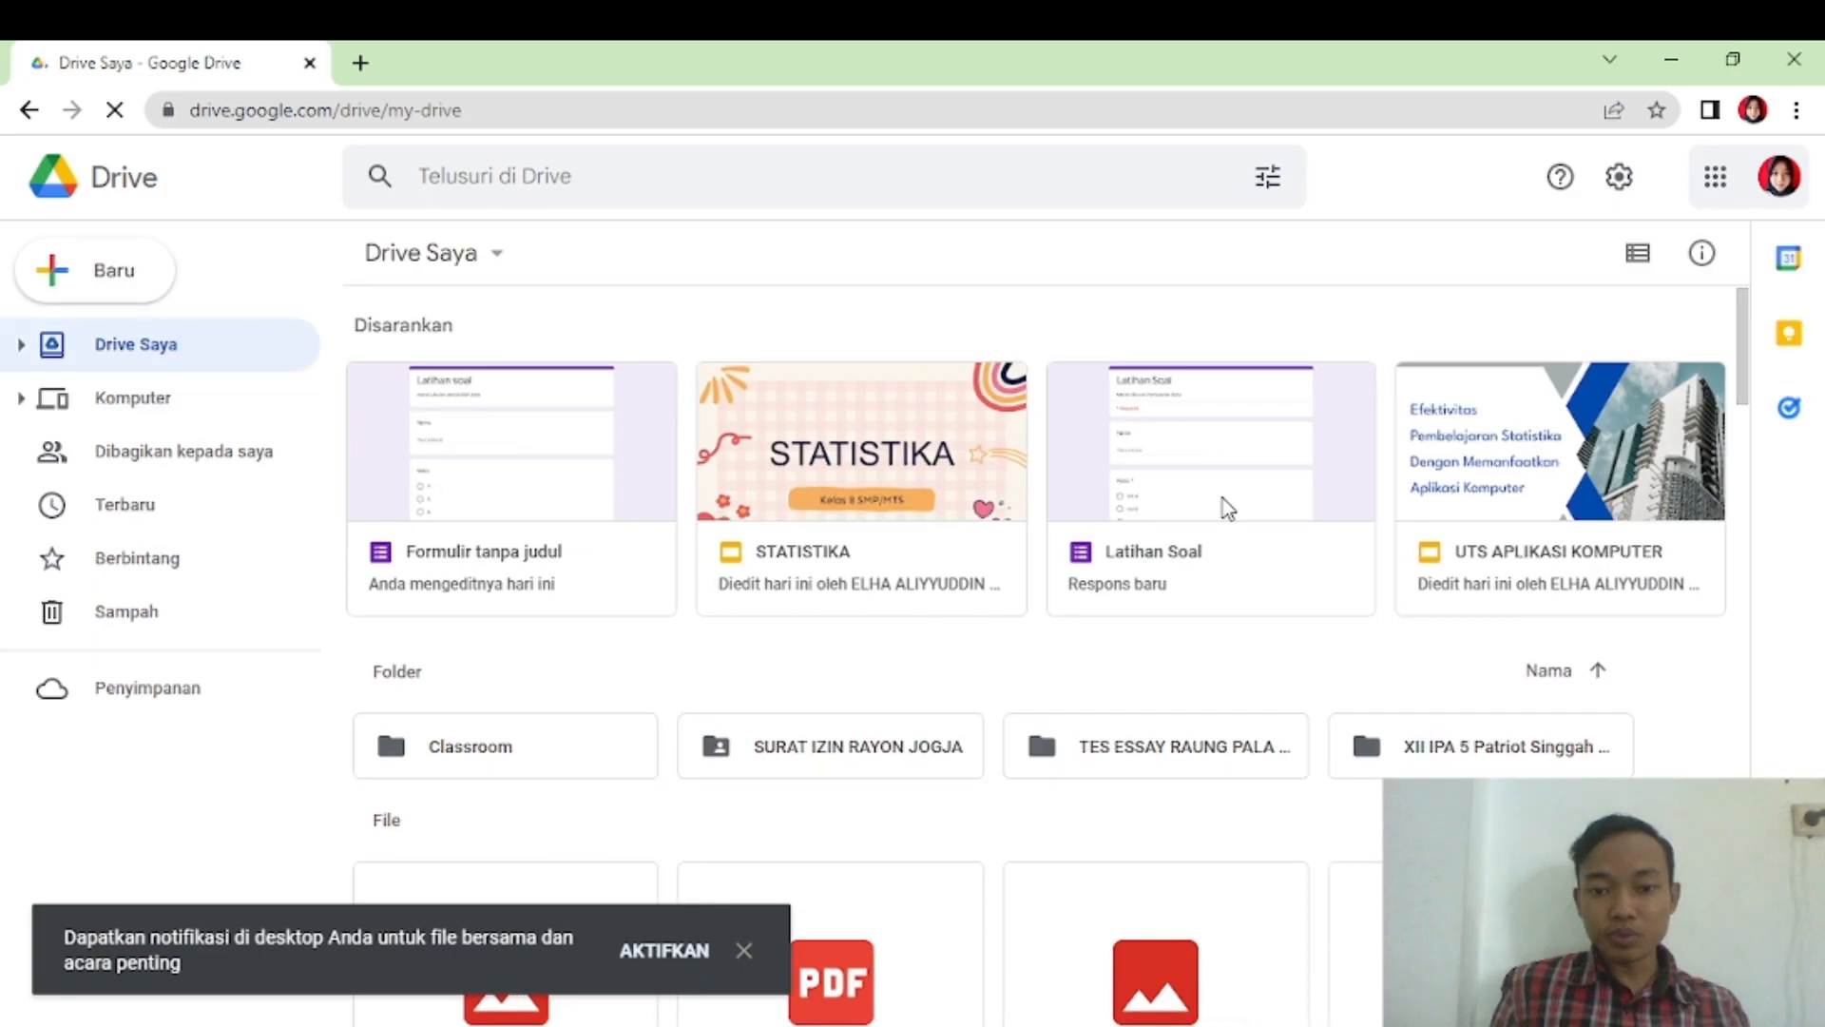
{"action": "left_click", "coordinate": [1221, 492]}
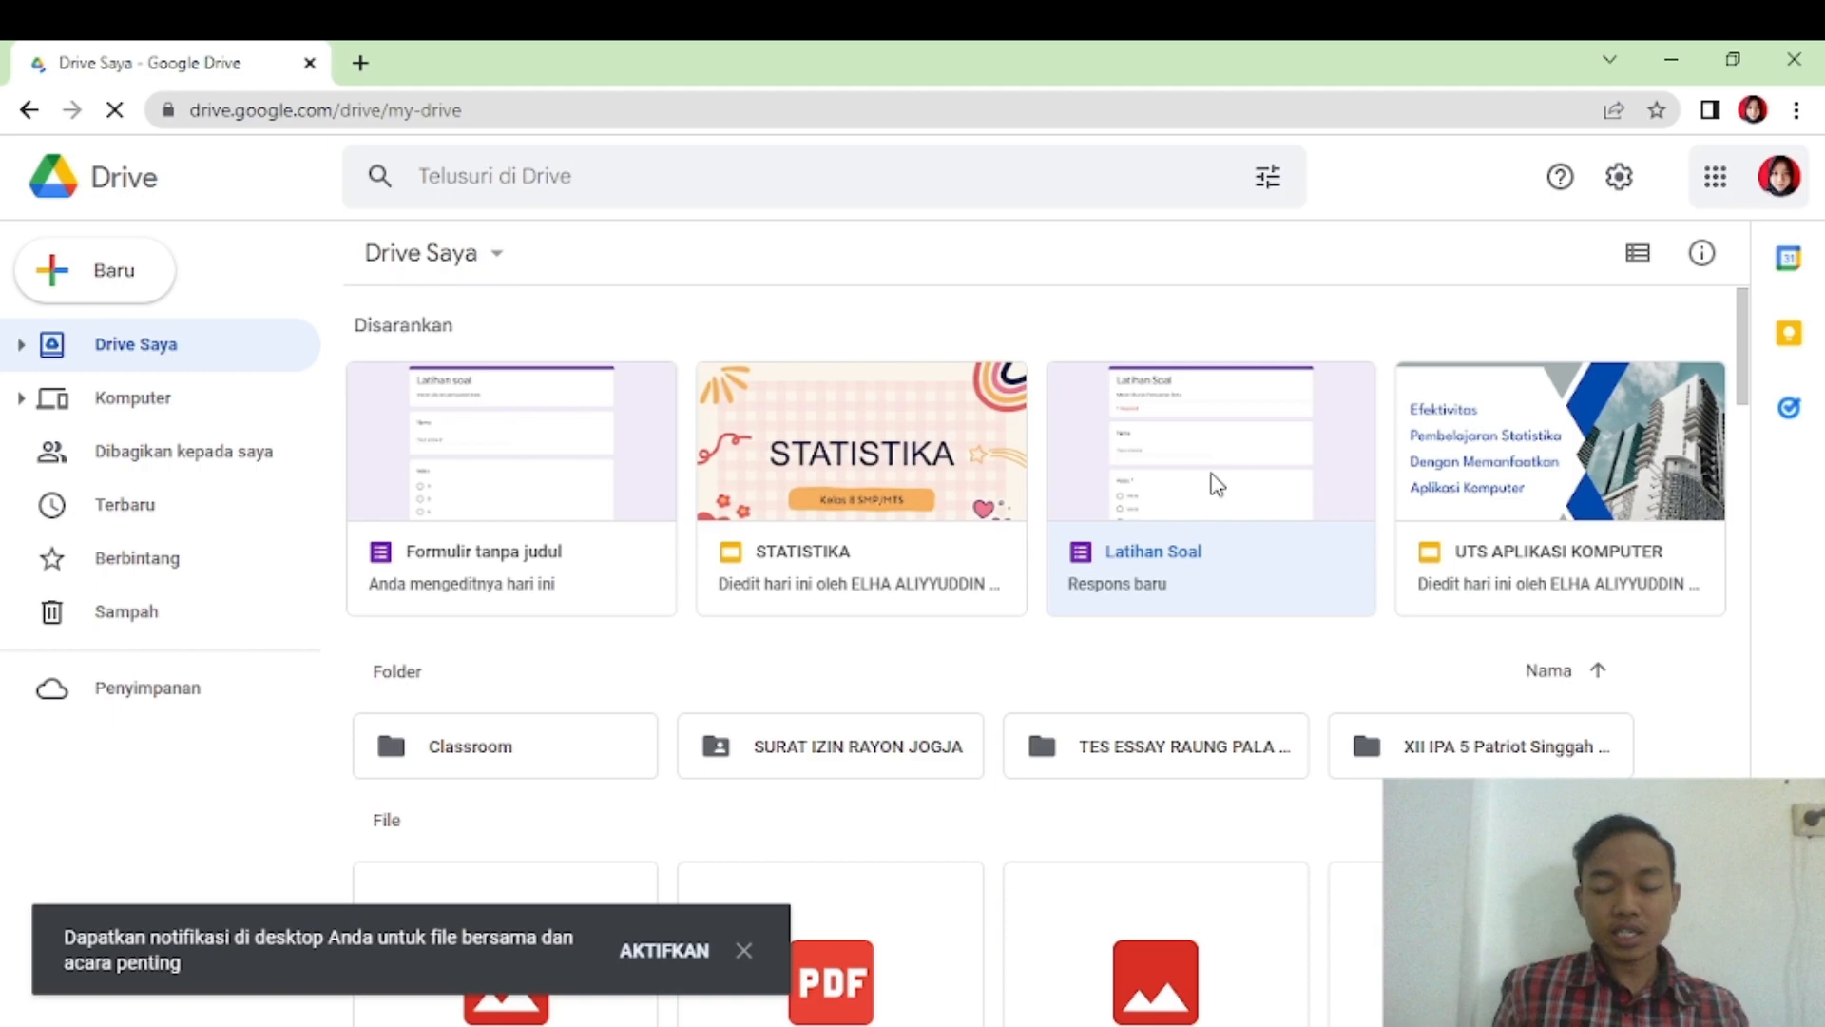
{"action": "double_click", "coordinate": [1217, 485]}
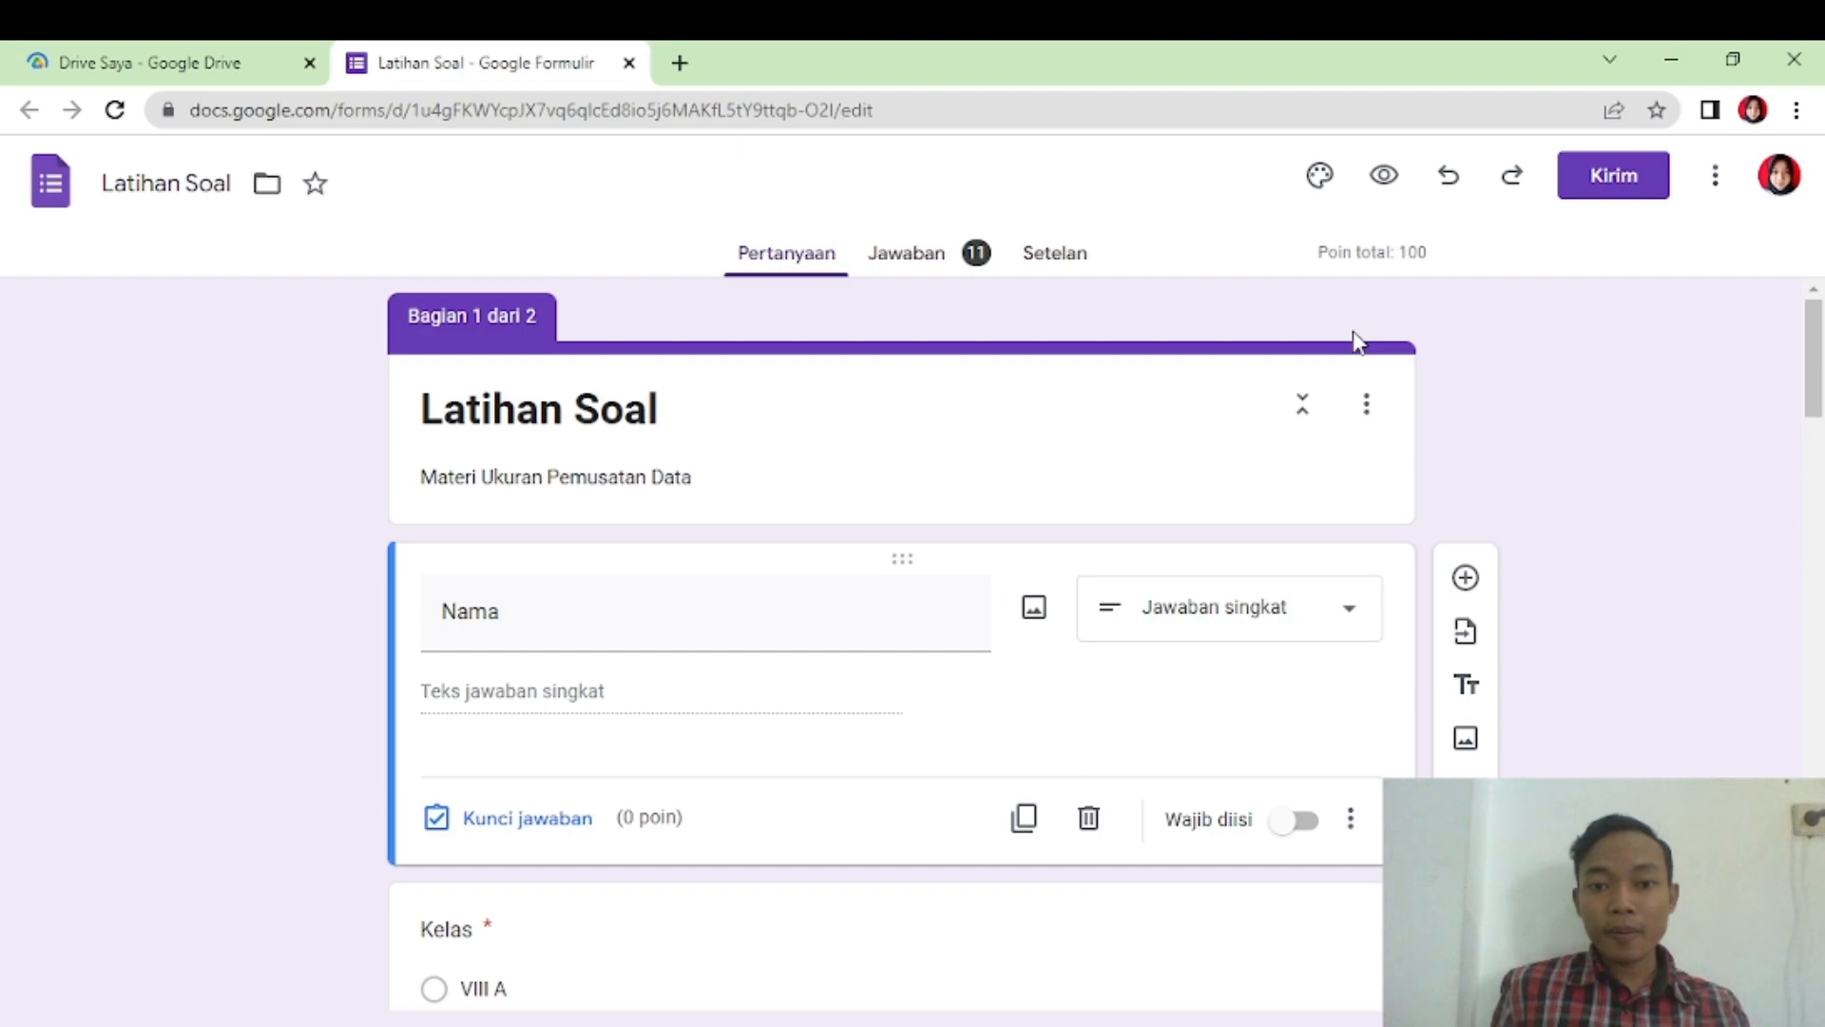
- Review the Latihan Soal form's response summary, including the average, median, range and total point distribution
{"action": "scroll", "coordinate": [873, 471], "scroll_direction": "down", "scroll_amount": 1}
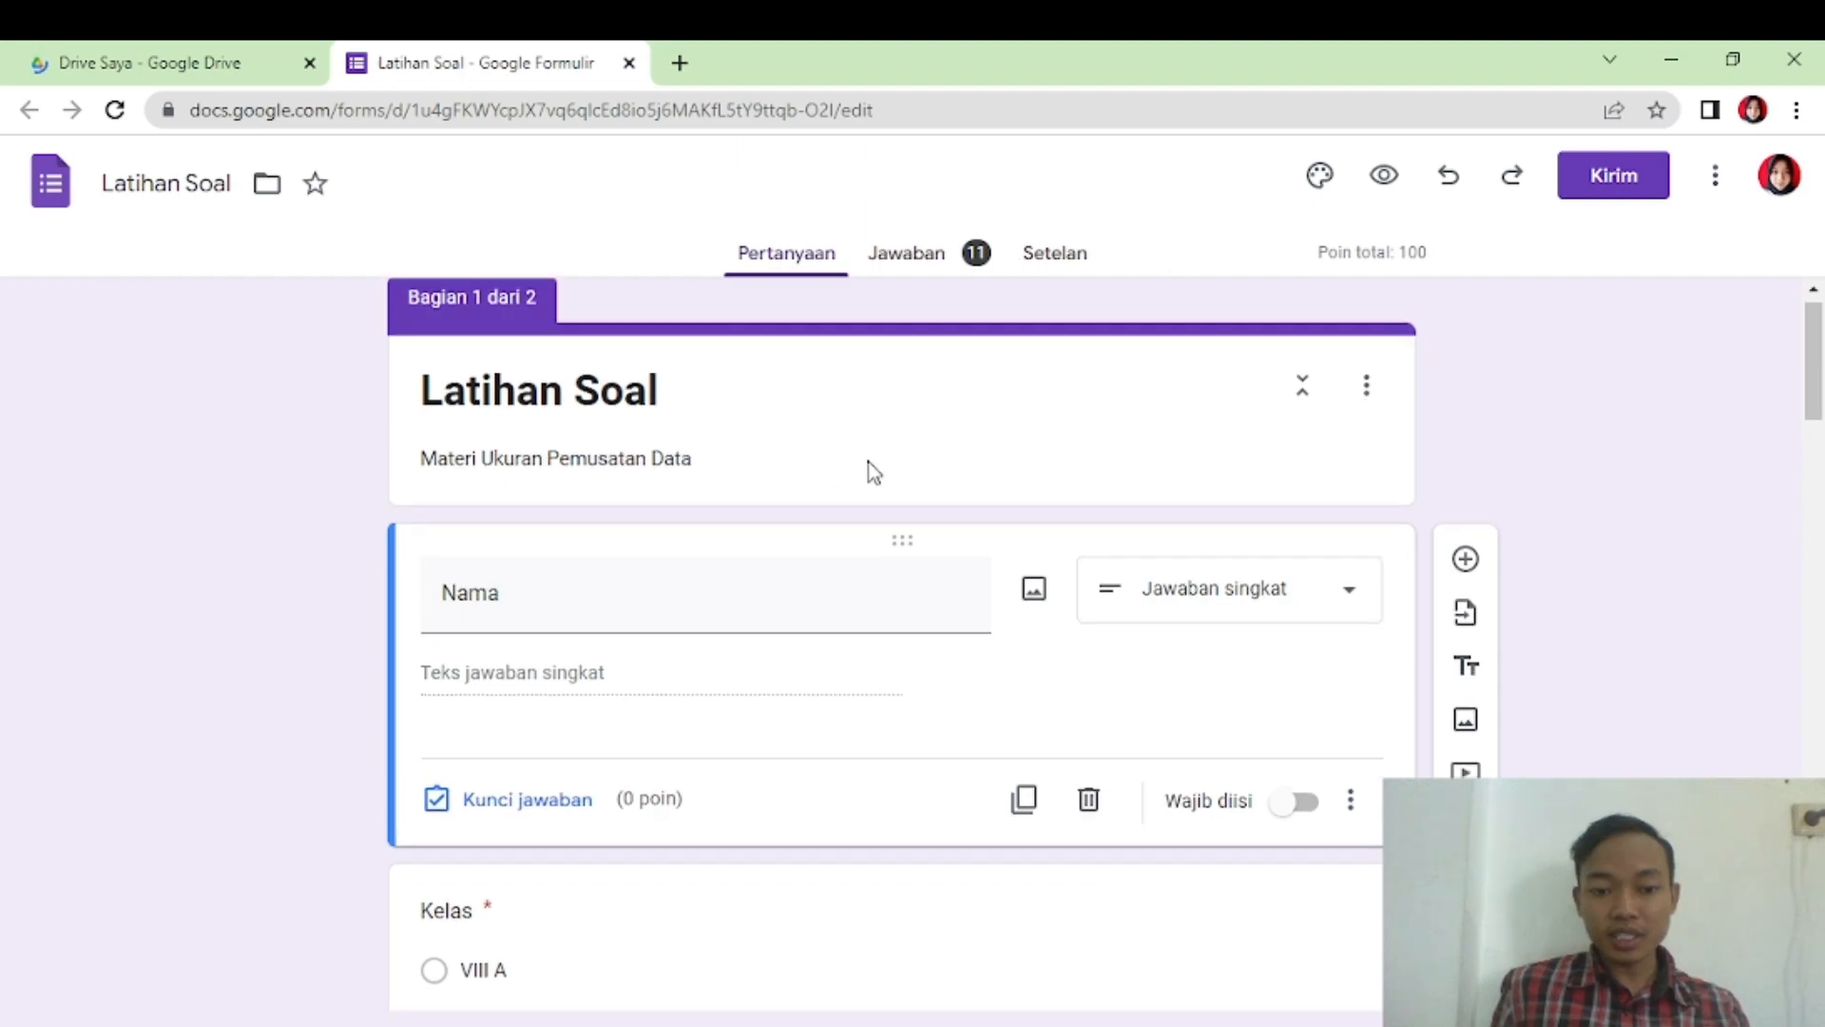
{"action": "scroll", "coordinate": [872, 472], "scroll_direction": "down", "scroll_amount": 3}
{"action": "scroll", "coordinate": [868, 469], "scroll_direction": "up", "scroll_amount": 3}
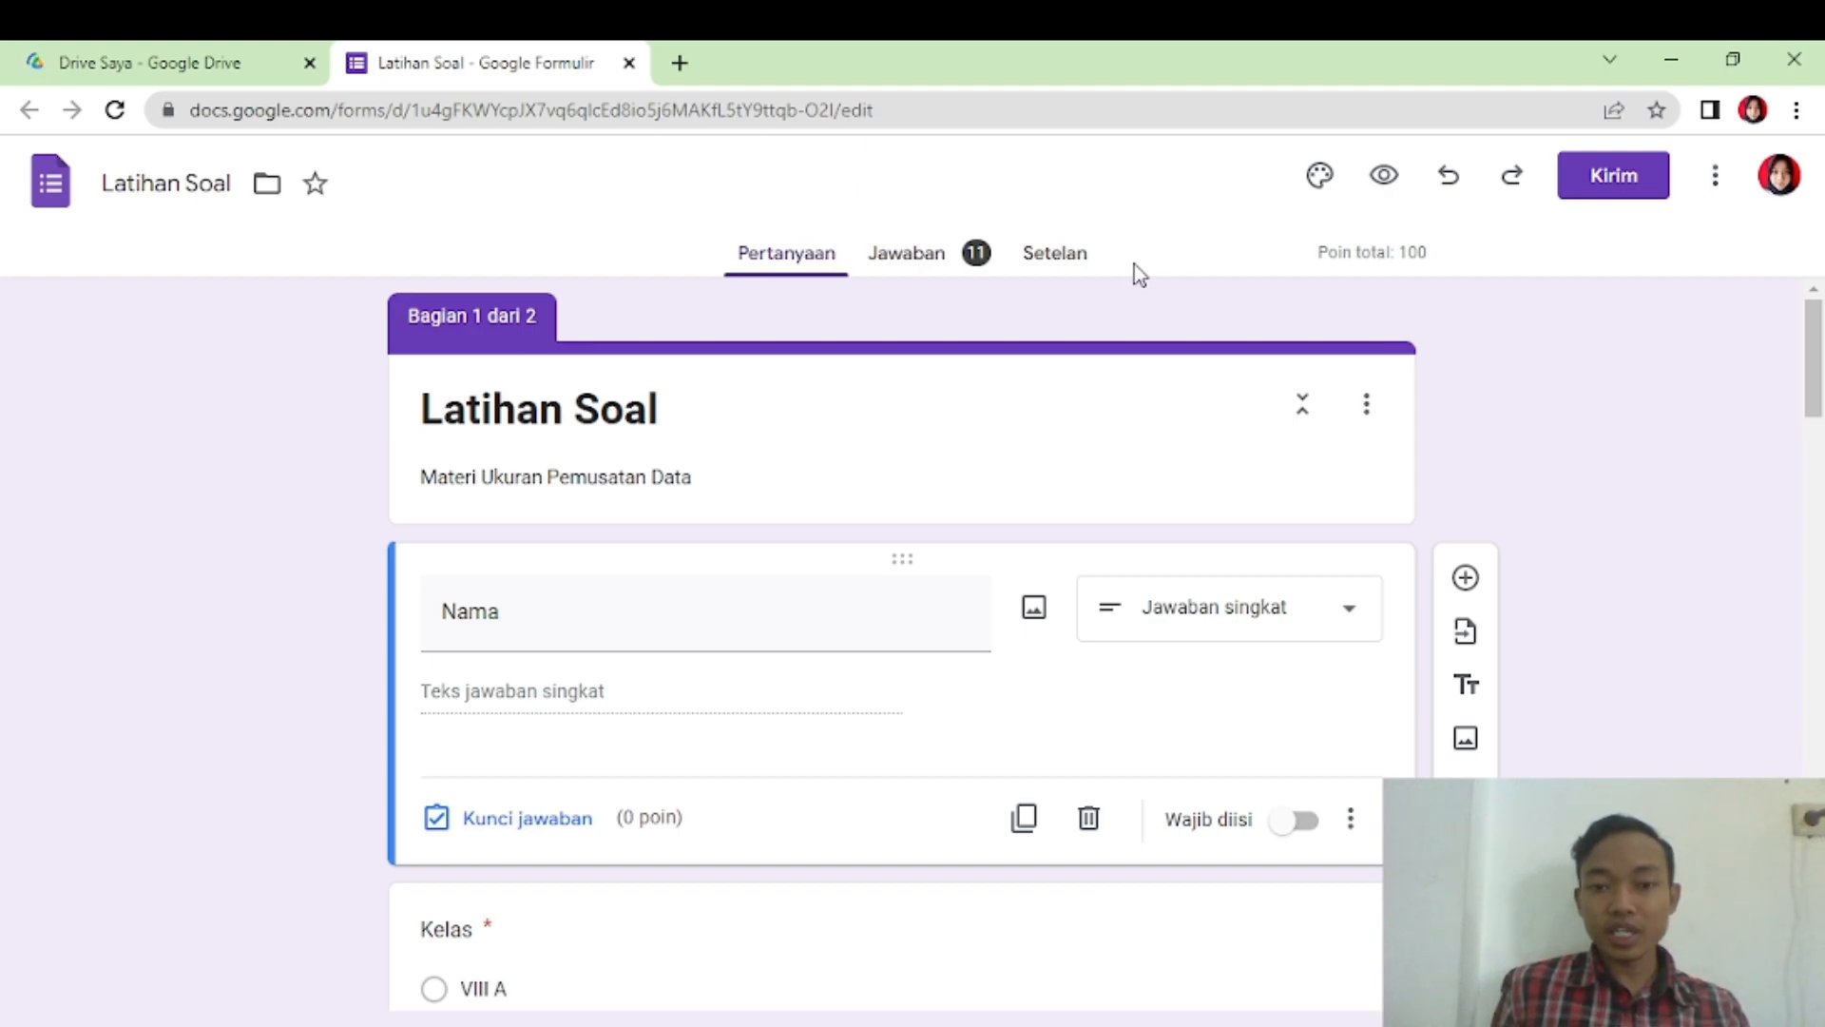
{"action": "left_click", "coordinate": [931, 265]}
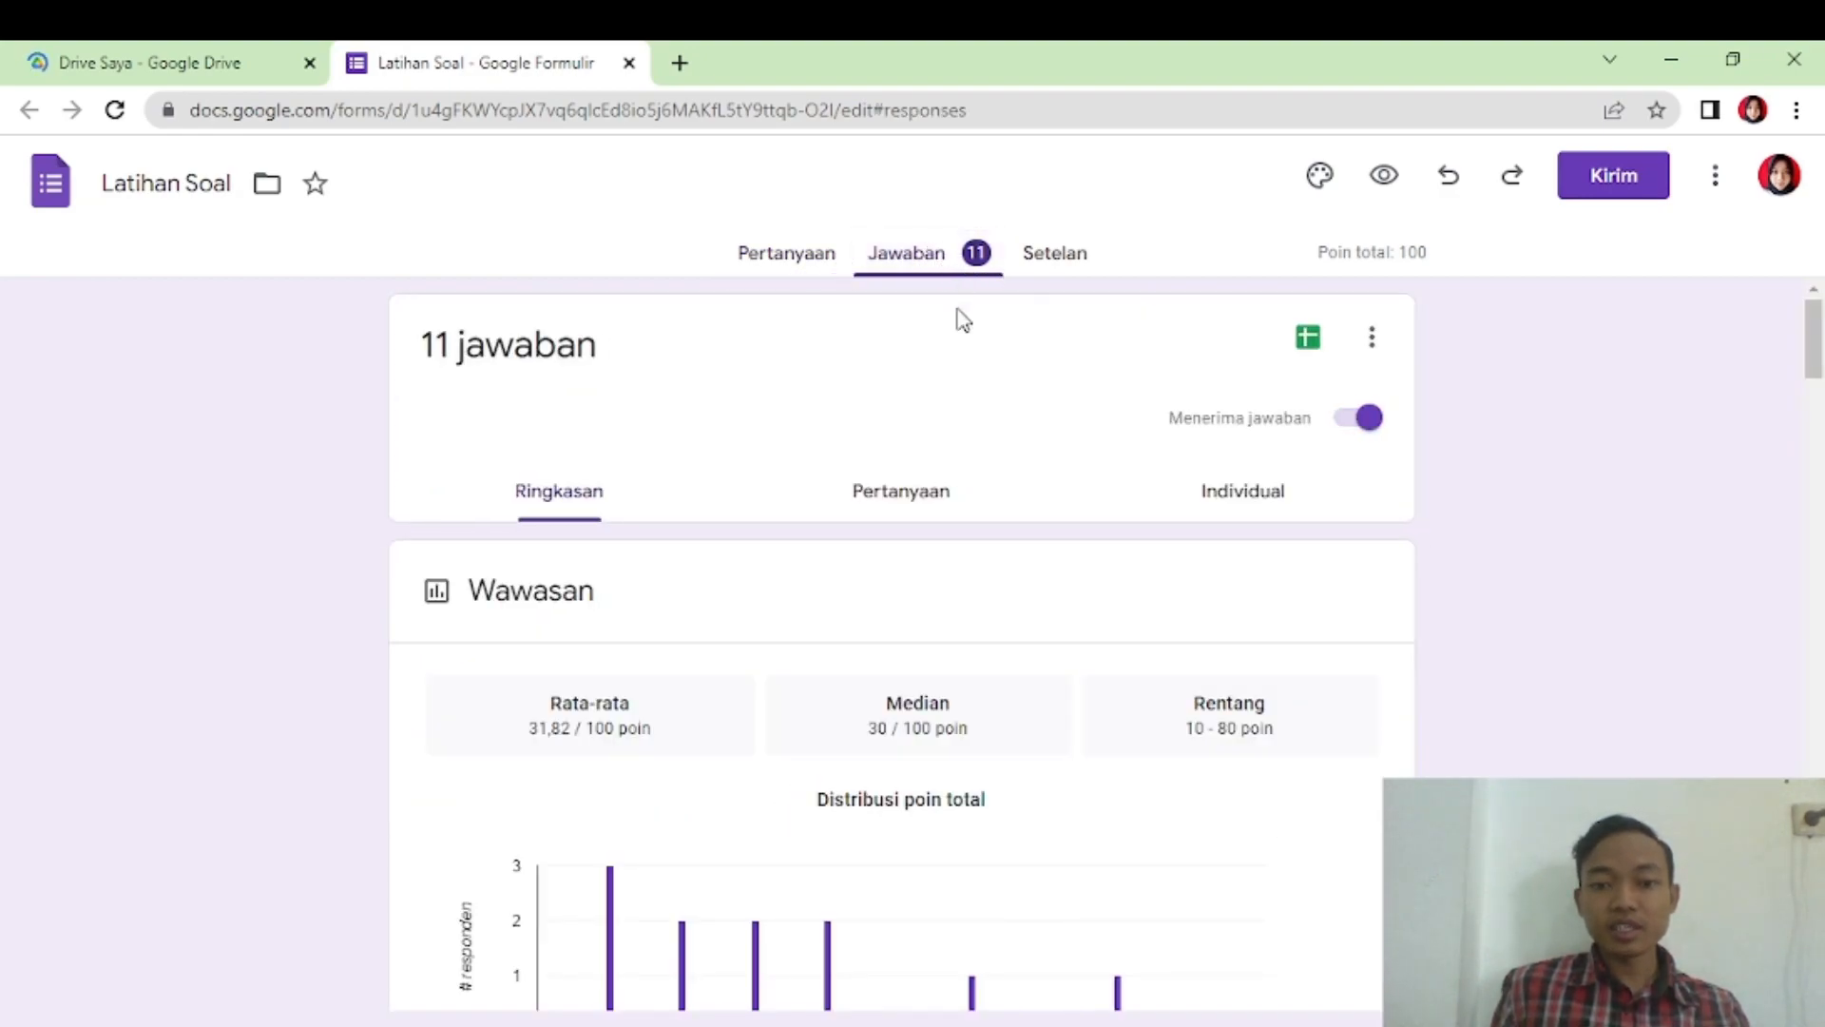
{"action": "scroll", "coordinate": [960, 314], "scroll_direction": "down", "scroll_amount": 2}
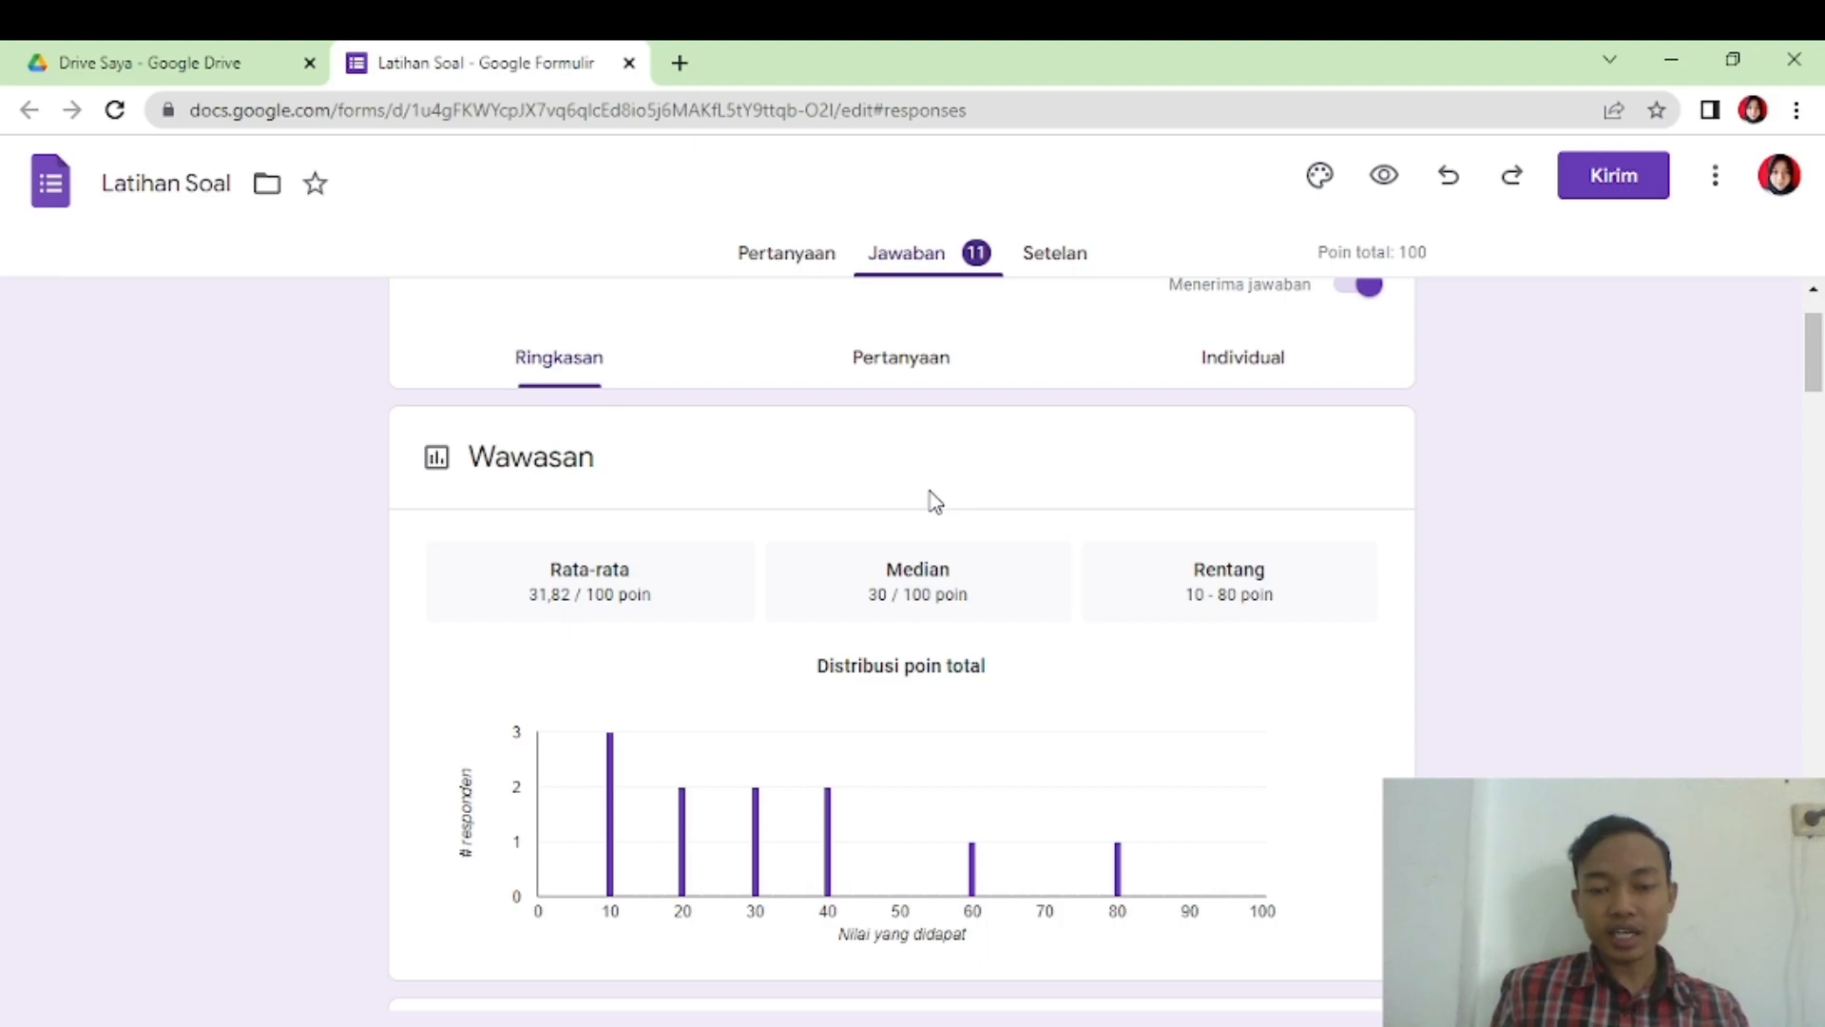
{"action": "scroll", "coordinate": [942, 492], "scroll_direction": "down", "scroll_amount": 2}
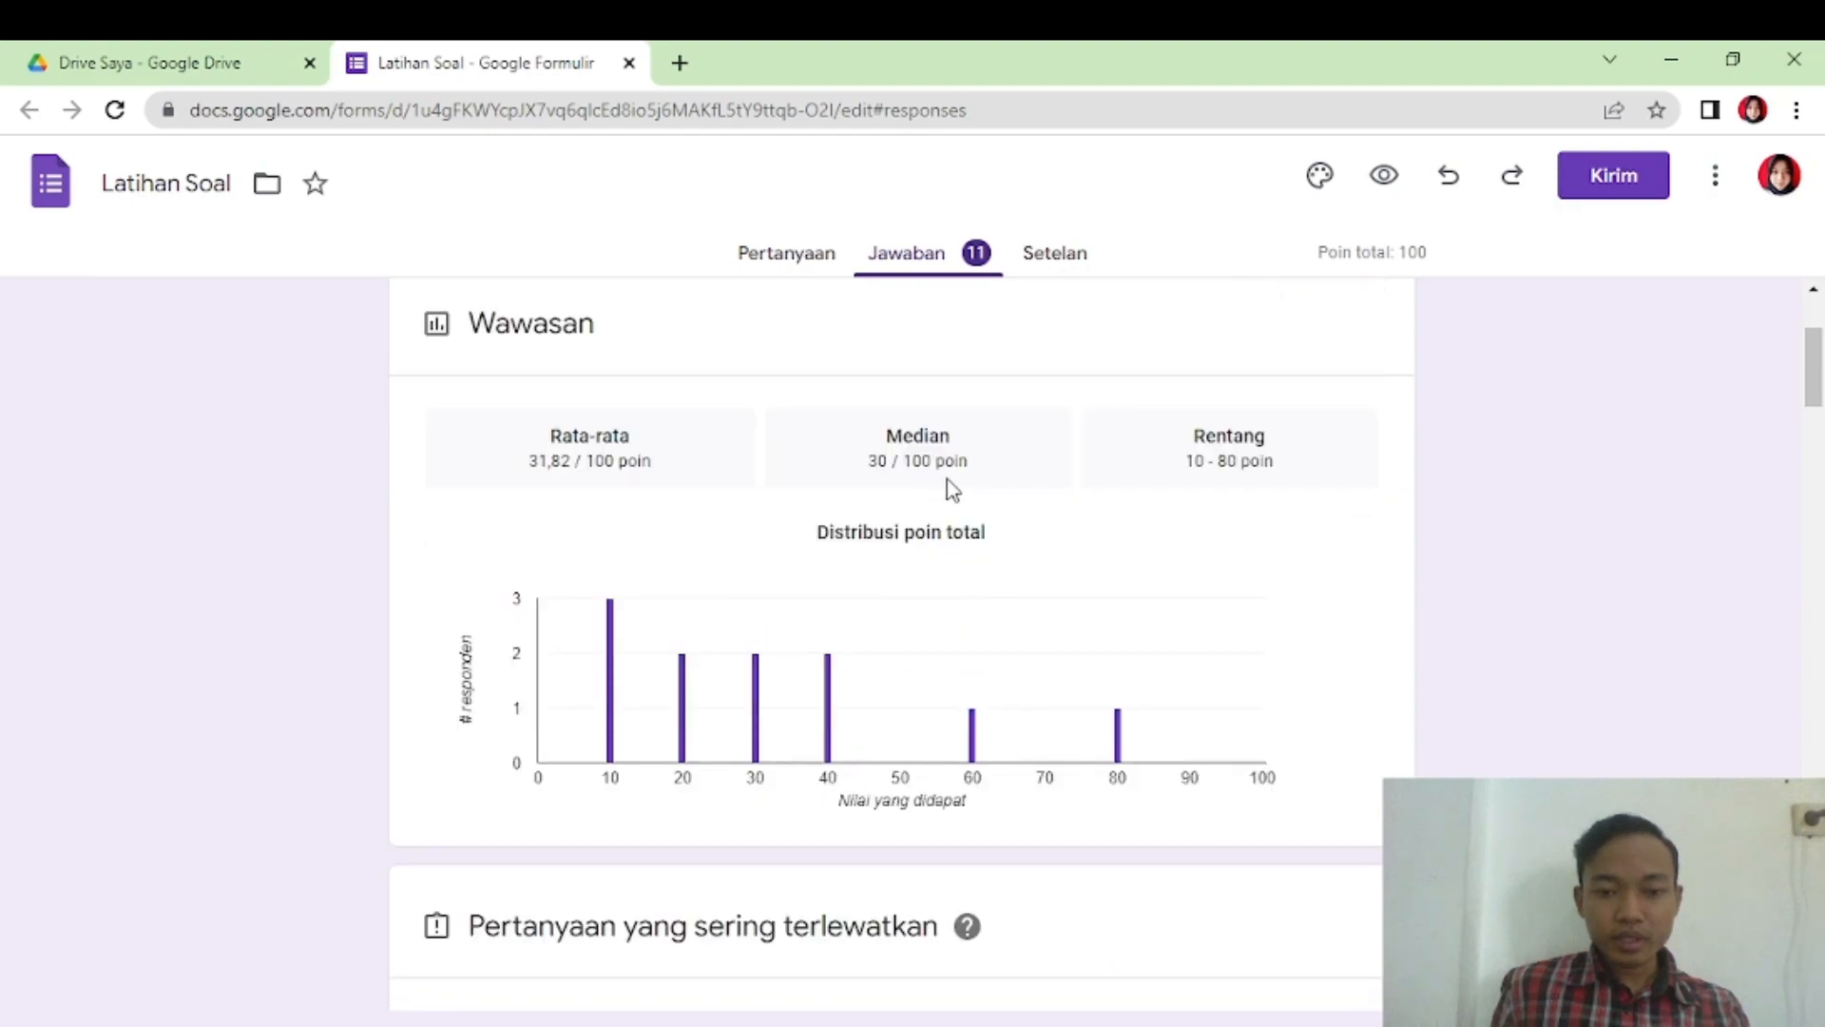
{"action": "scroll", "coordinate": [950, 490], "scroll_direction": "up", "scroll_amount": 3}
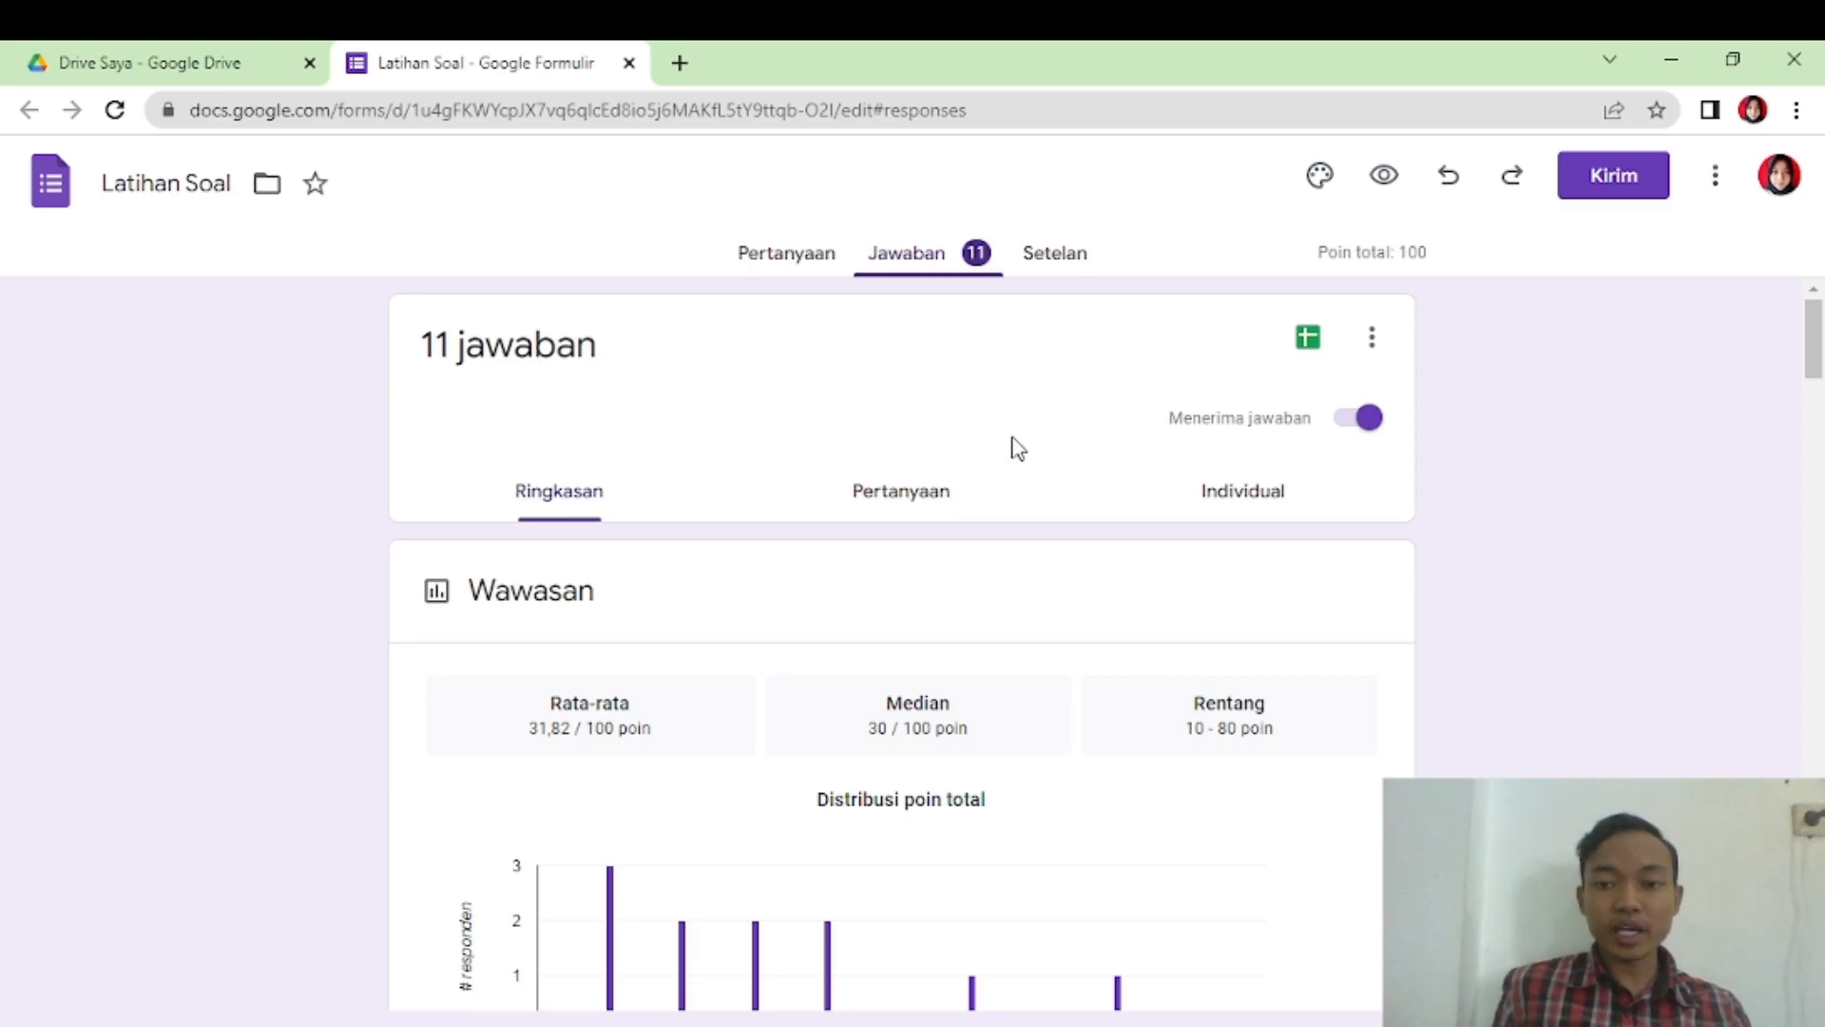
- Open the form's responses in the linked Google Sheets spreadsheet and look through the respondents' scores, classes and answers
{"action": "left_click", "coordinate": [1308, 339]}
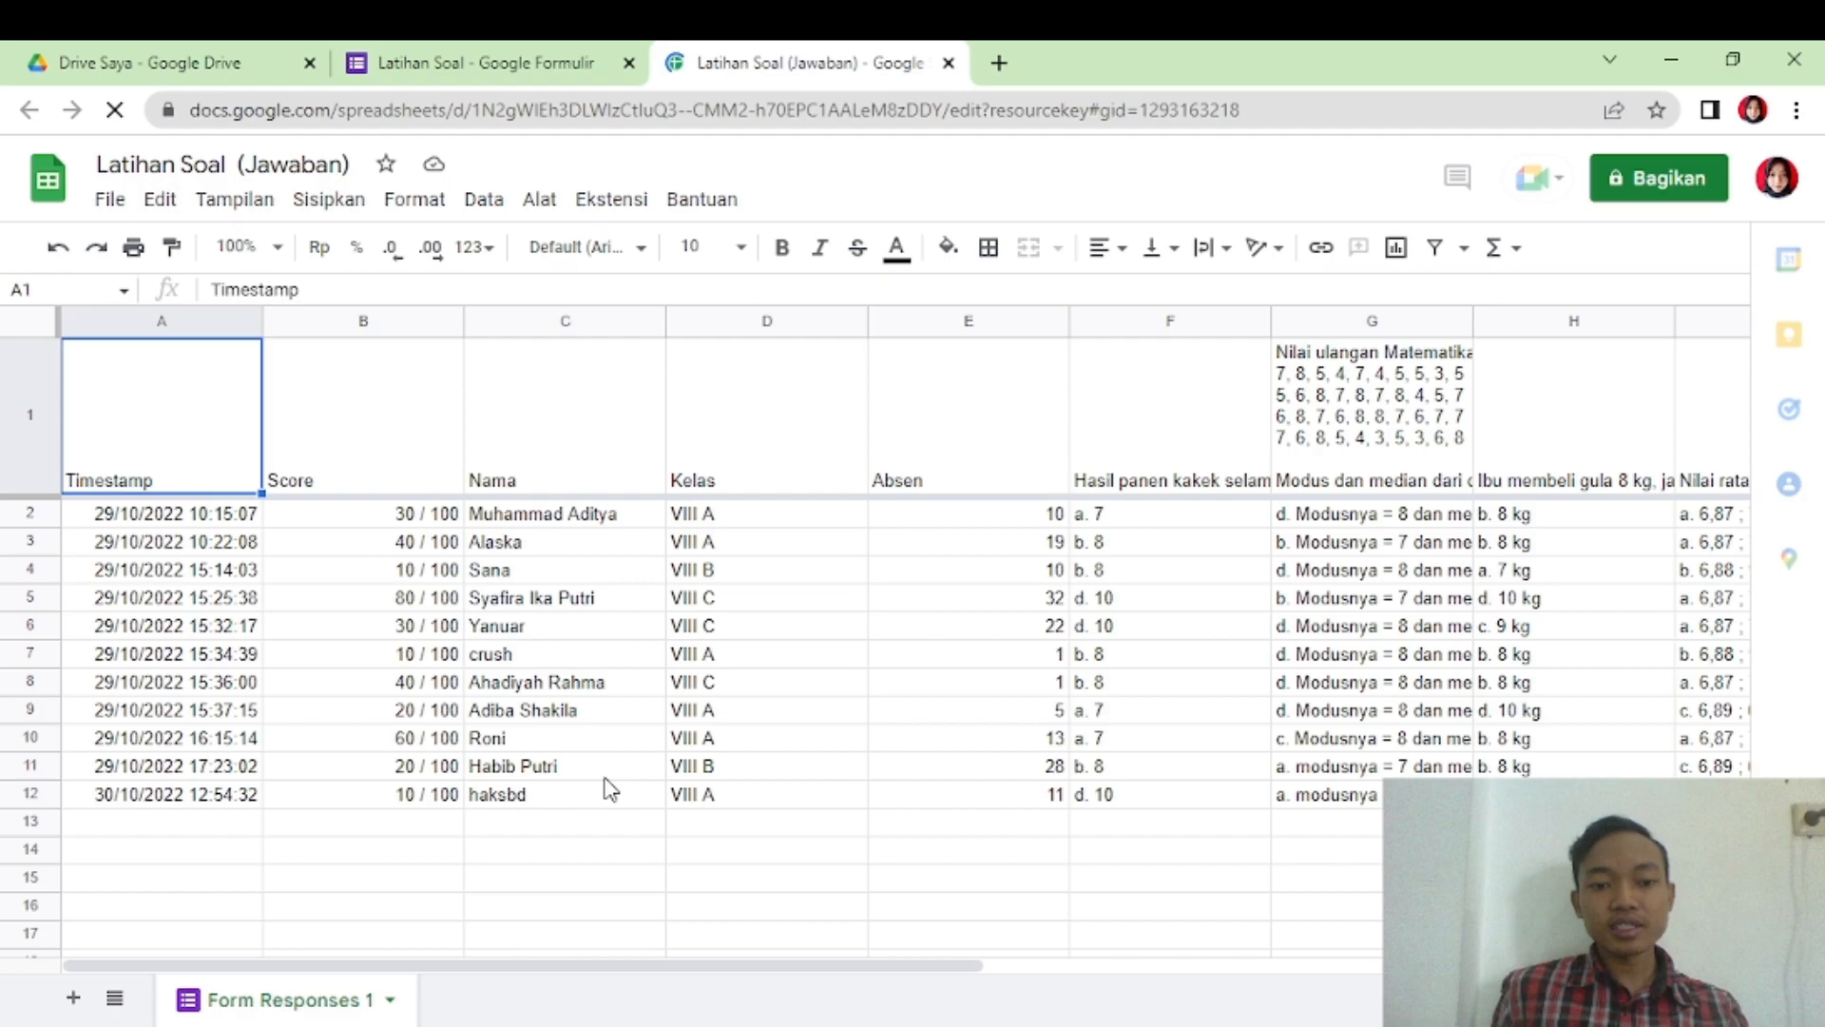
{"action": "left_click", "coordinate": [427, 814]}
{"action": "scroll", "coordinate": [427, 815], "scroll_direction": "down", "scroll_amount": 1}
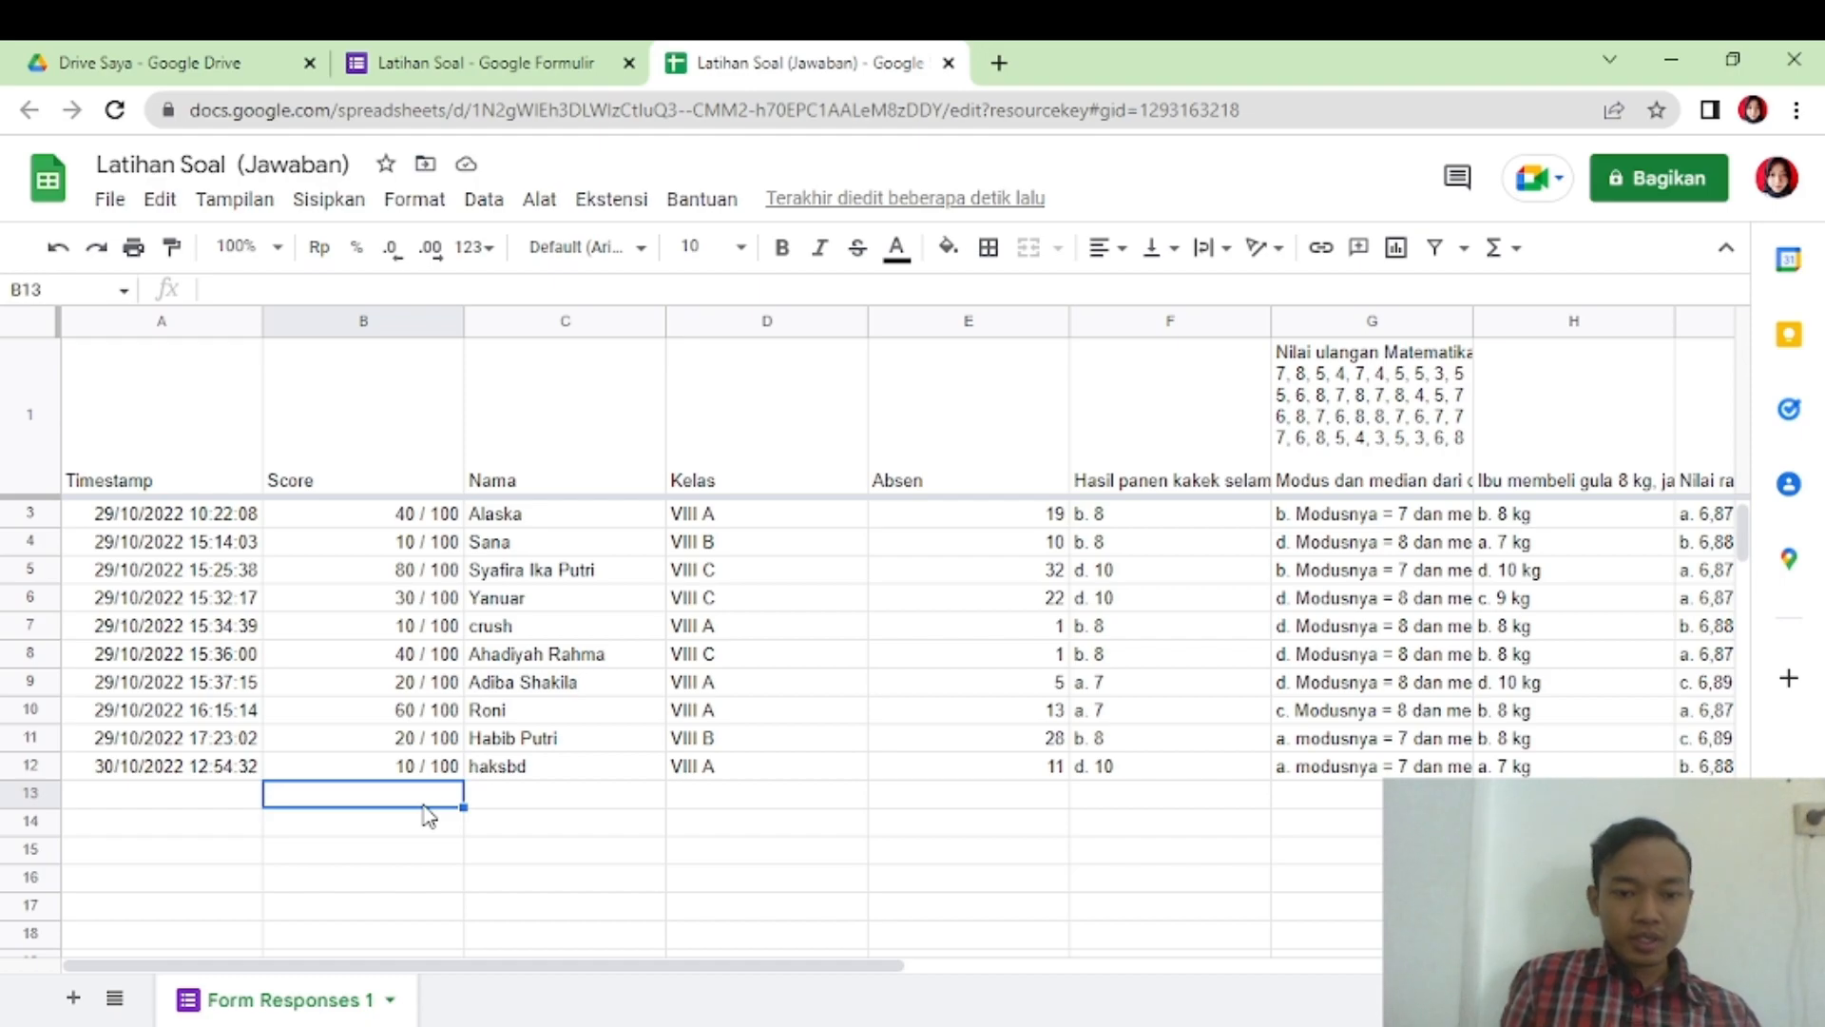
{"action": "left_click", "coordinate": [738, 836]}
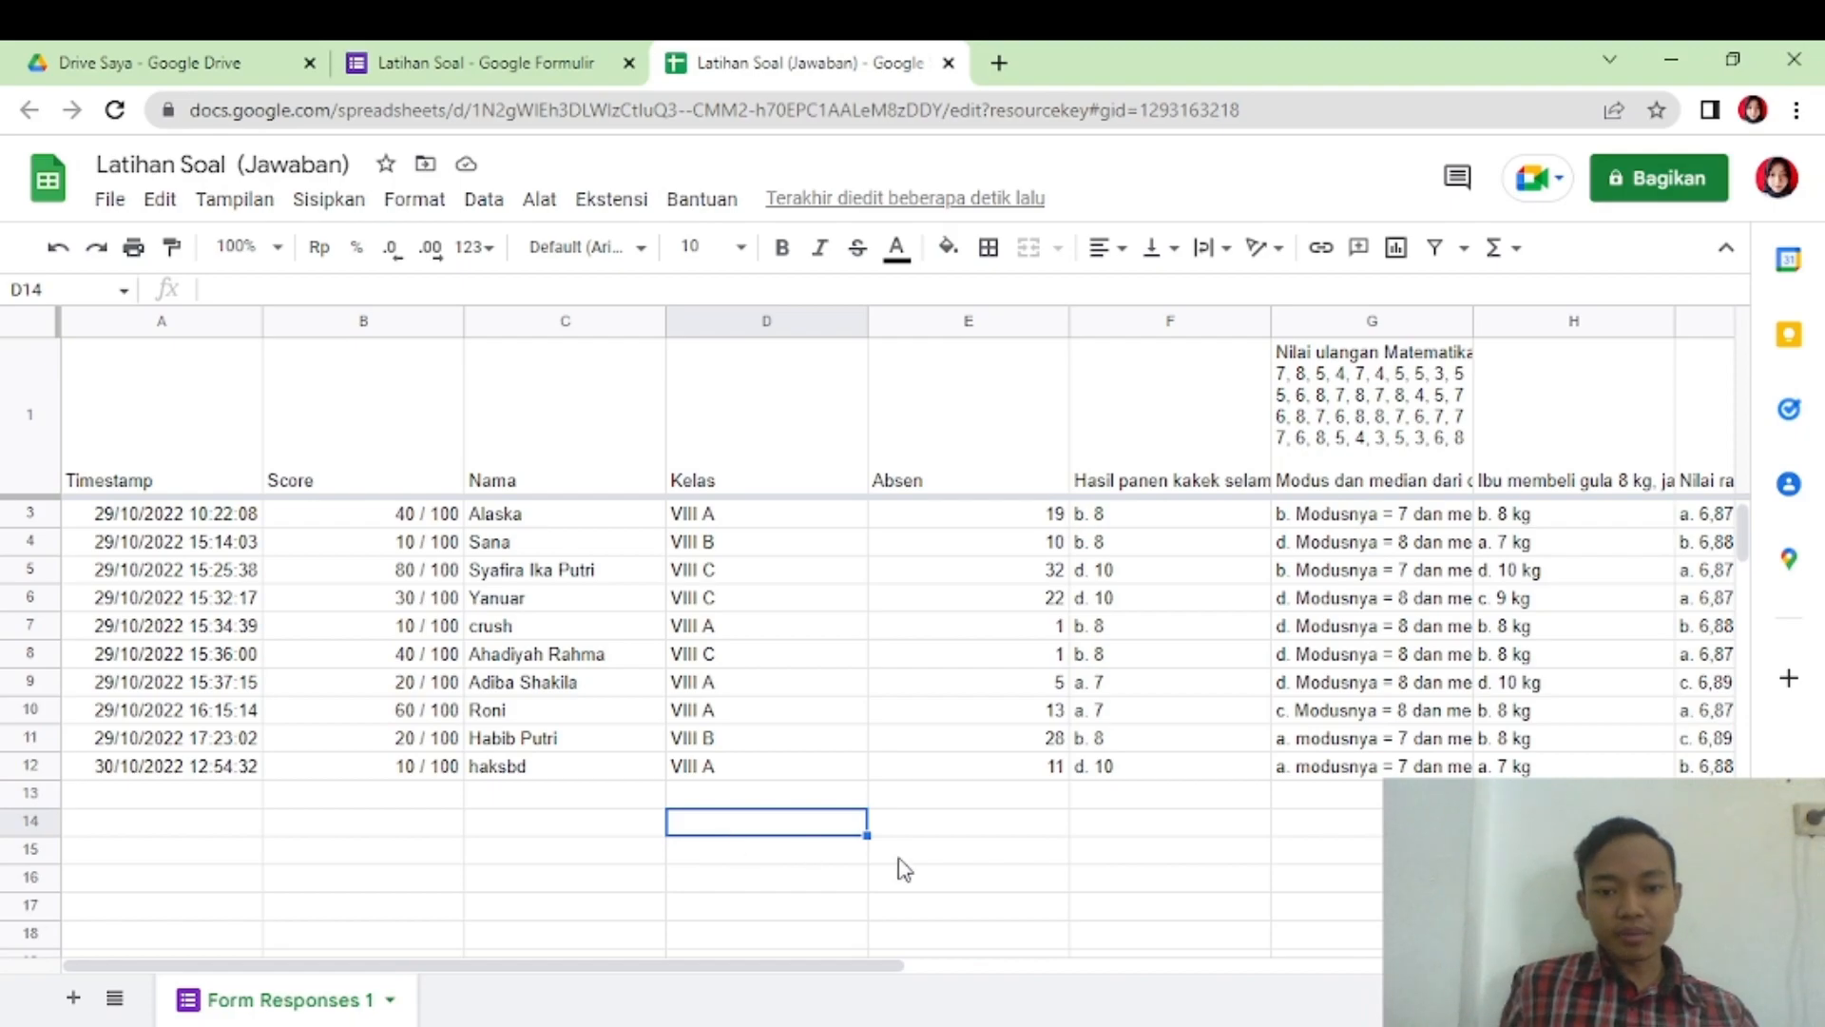
{"action": "scroll", "coordinate": [941, 865], "scroll_direction": "down", "scroll_amount": 1}
{"action": "scroll", "coordinate": [927, 849], "scroll_direction": "up", "scroll_amount": 1}
{"action": "scroll", "coordinate": [927, 840], "scroll_direction": "down", "scroll_amount": 1}
{"action": "scroll", "coordinate": [930, 836], "scroll_direction": "up", "scroll_amount": 1}
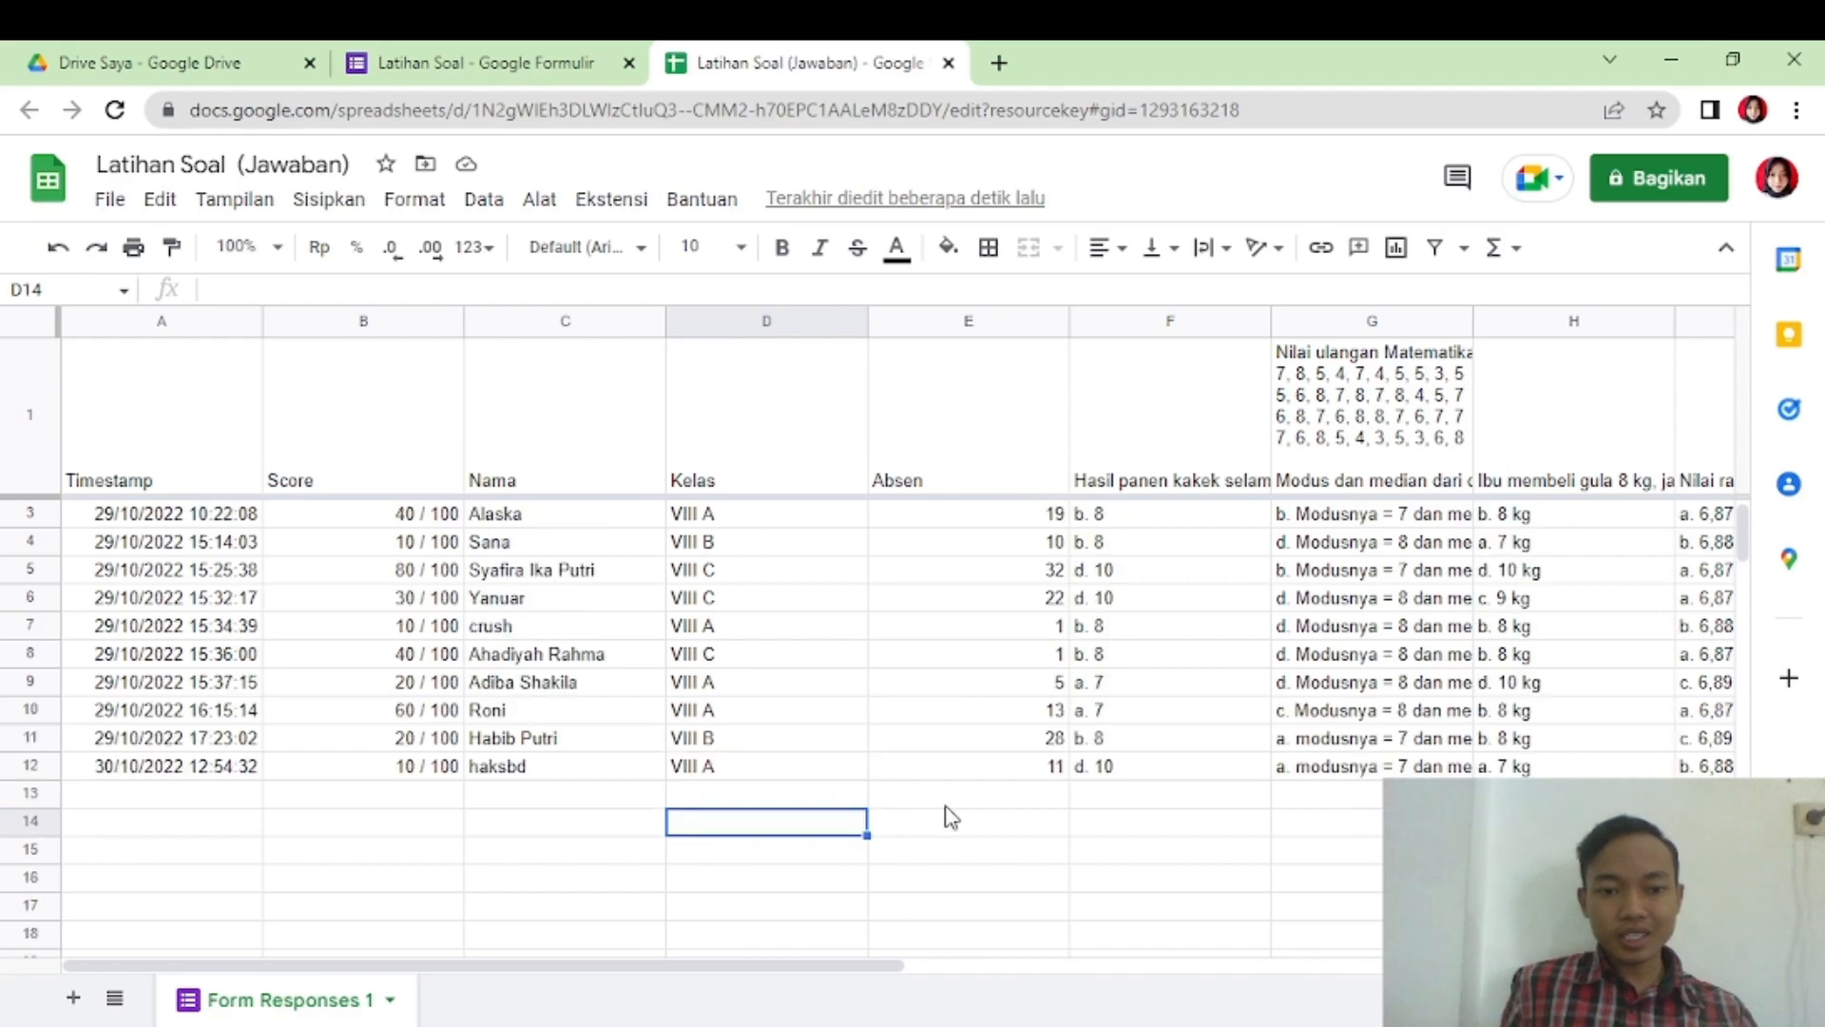
{"action": "scroll", "coordinate": [706, 791], "scroll_direction": "up", "scroll_amount": 1}
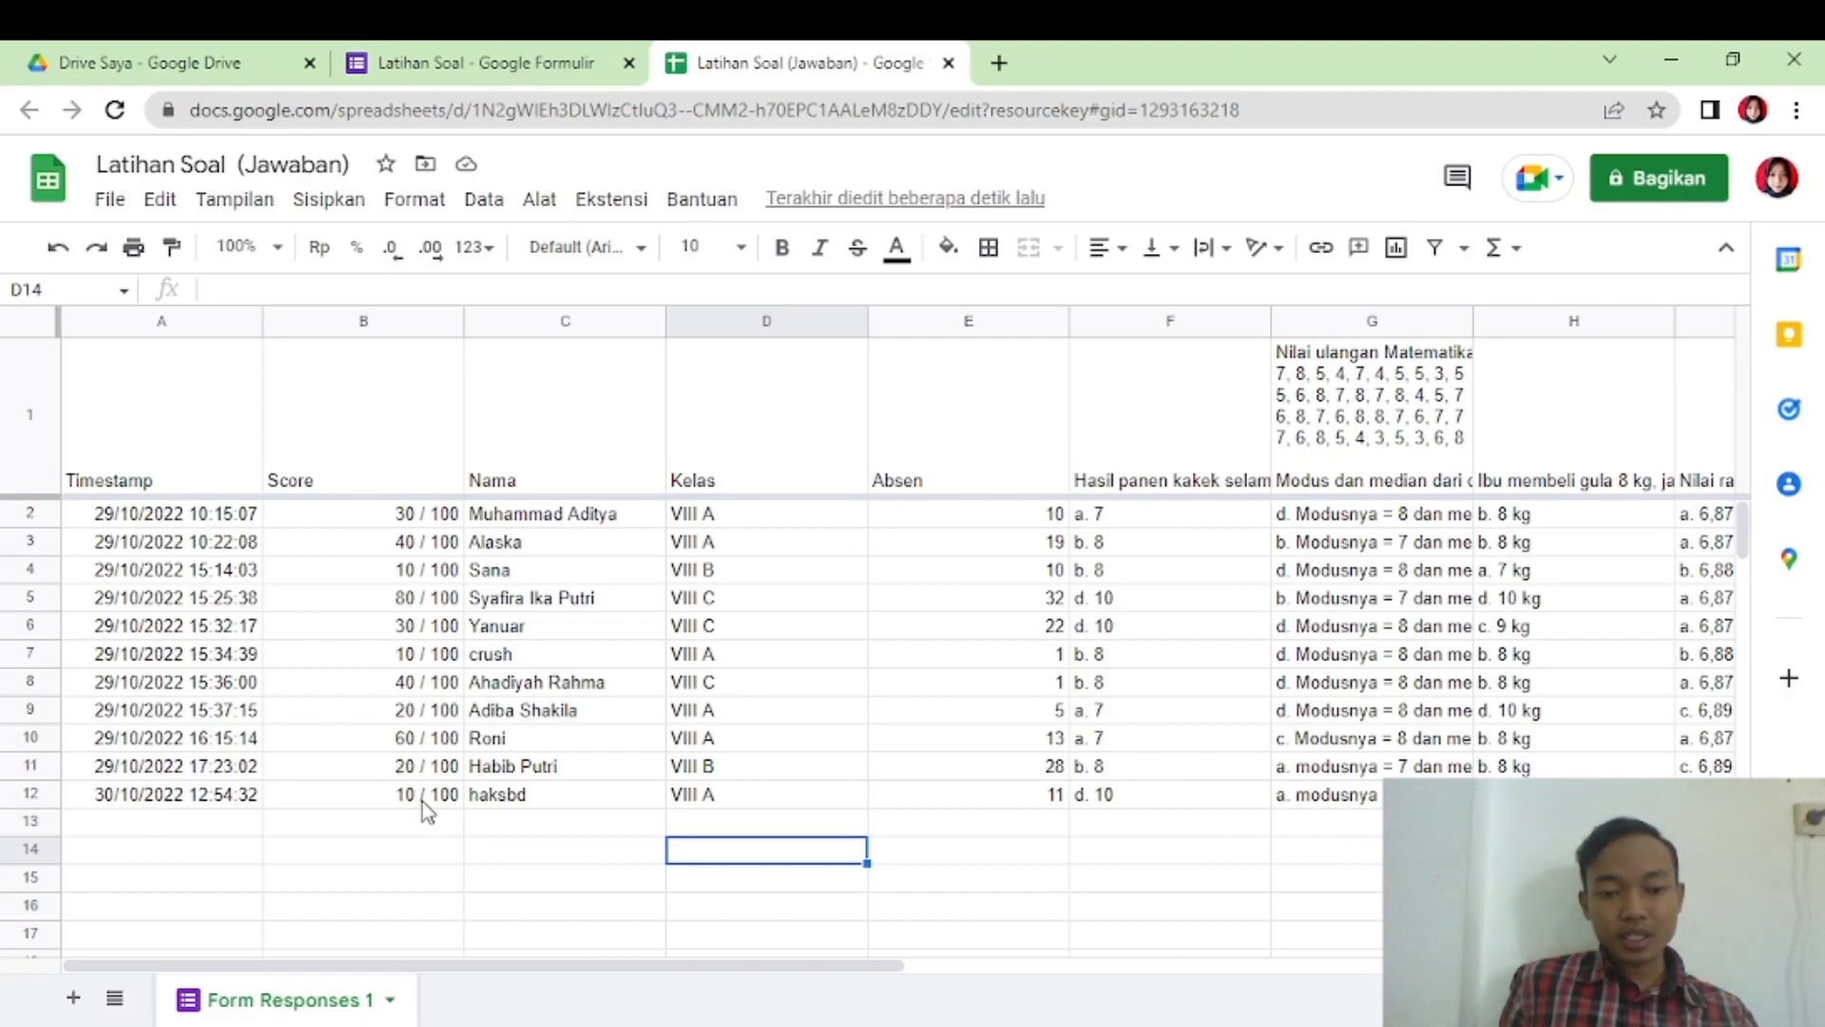
- Insert a column chart of the respondents' scores in B2:B12
{"action": "mouse_move", "coordinate": [424, 789]}
{"action": "left_mouse_down"}
{"action": "mouse_move", "coordinate": [426, 544]}
{"action": "mouse_move", "coordinate": [415, 815]}
{"action": "left_mouse_up"}
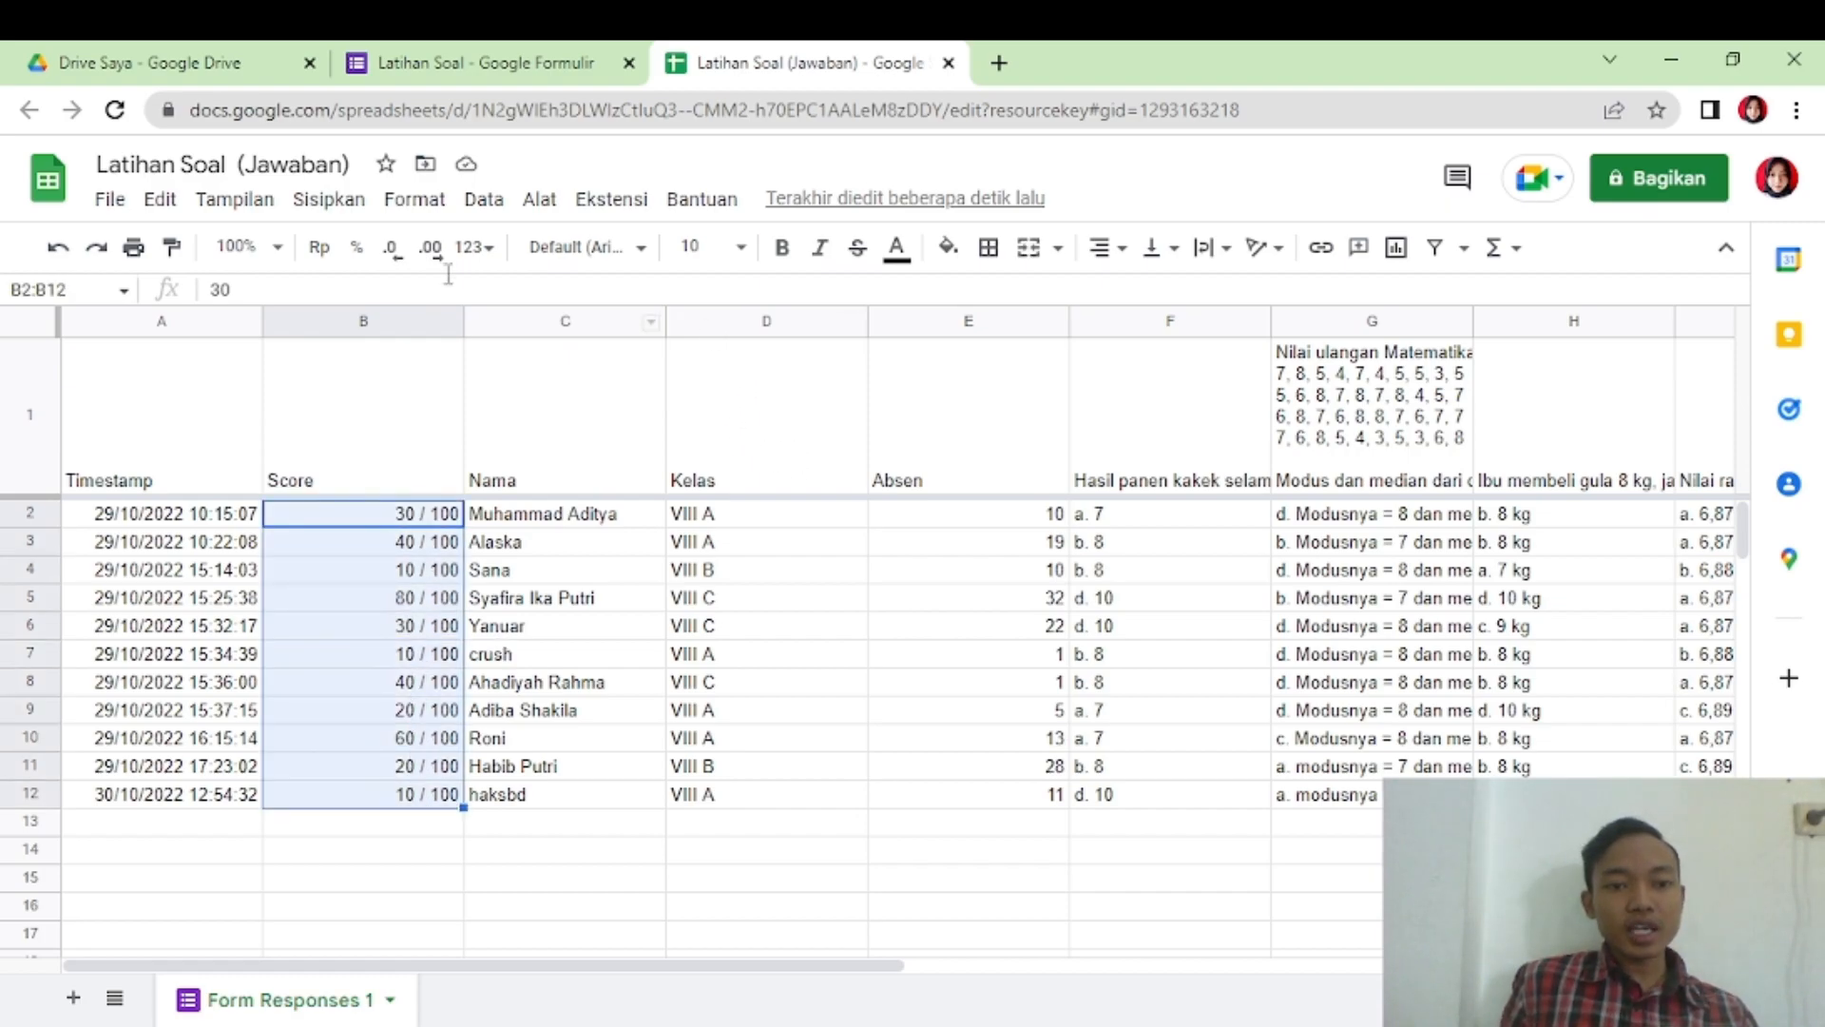
{"action": "left_click", "coordinate": [329, 200]}
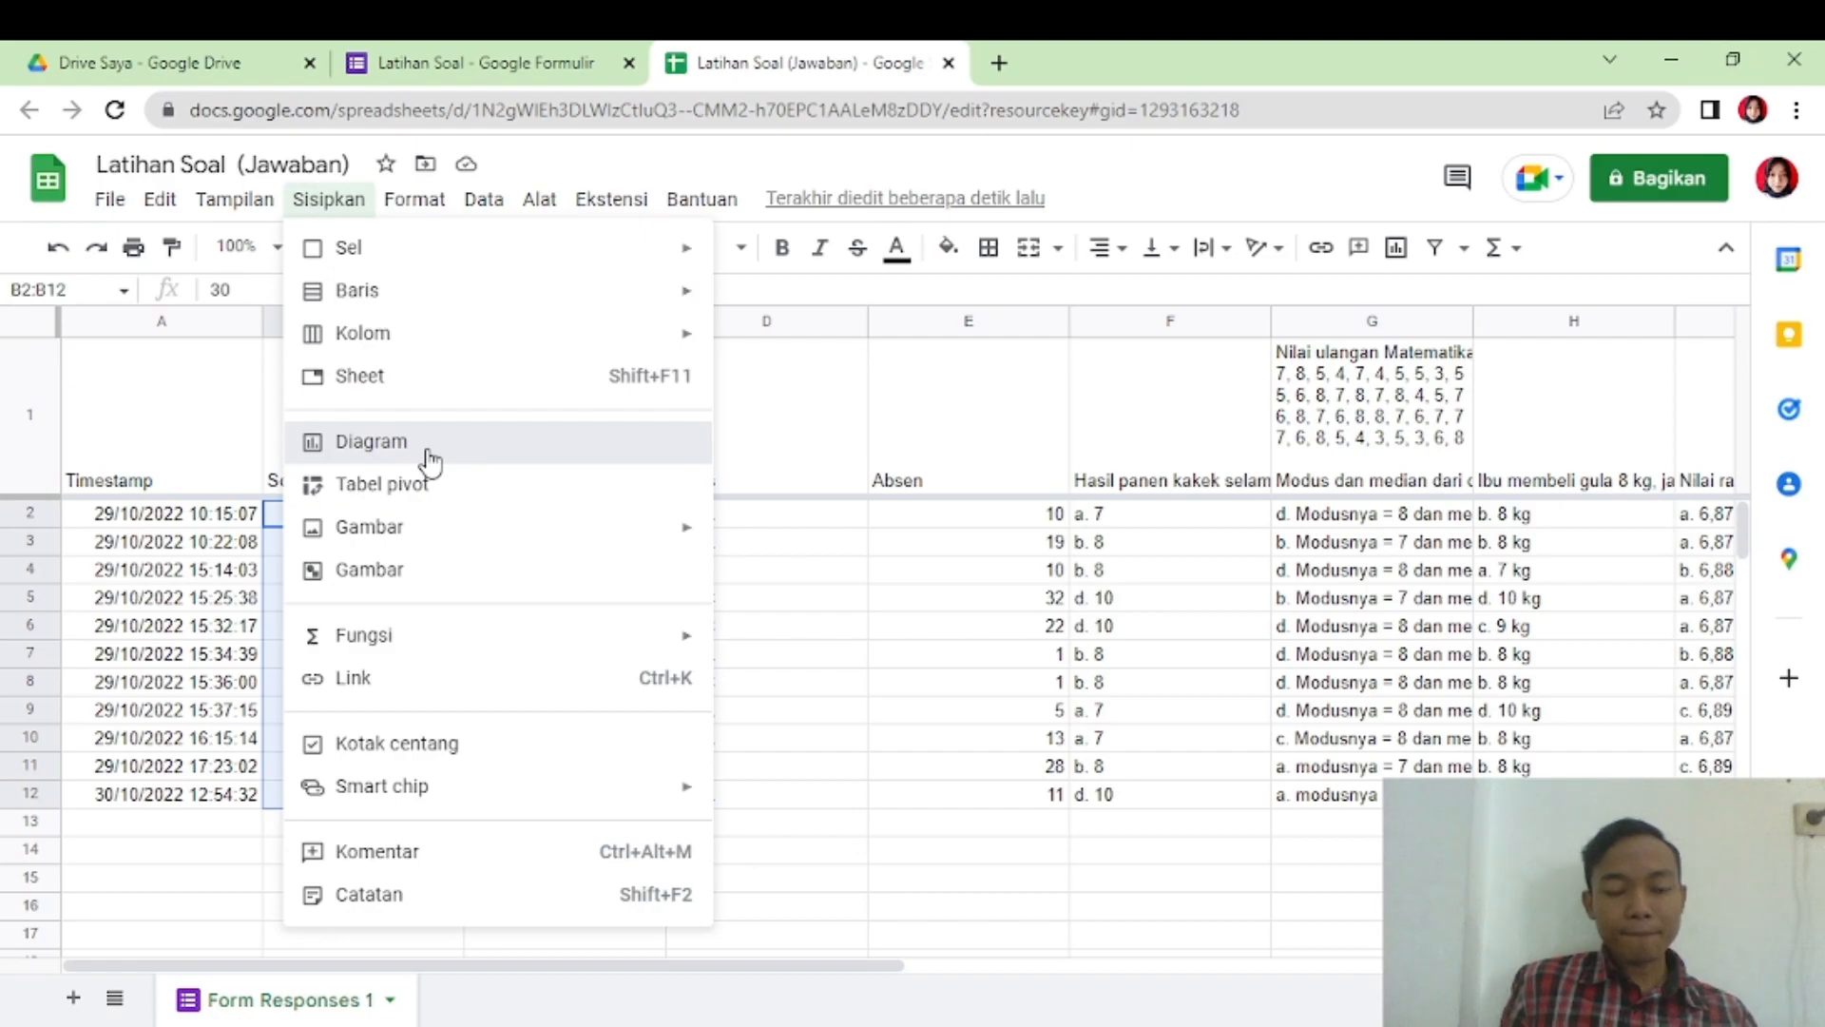
{"action": "left_click", "coordinate": [983, 608]}
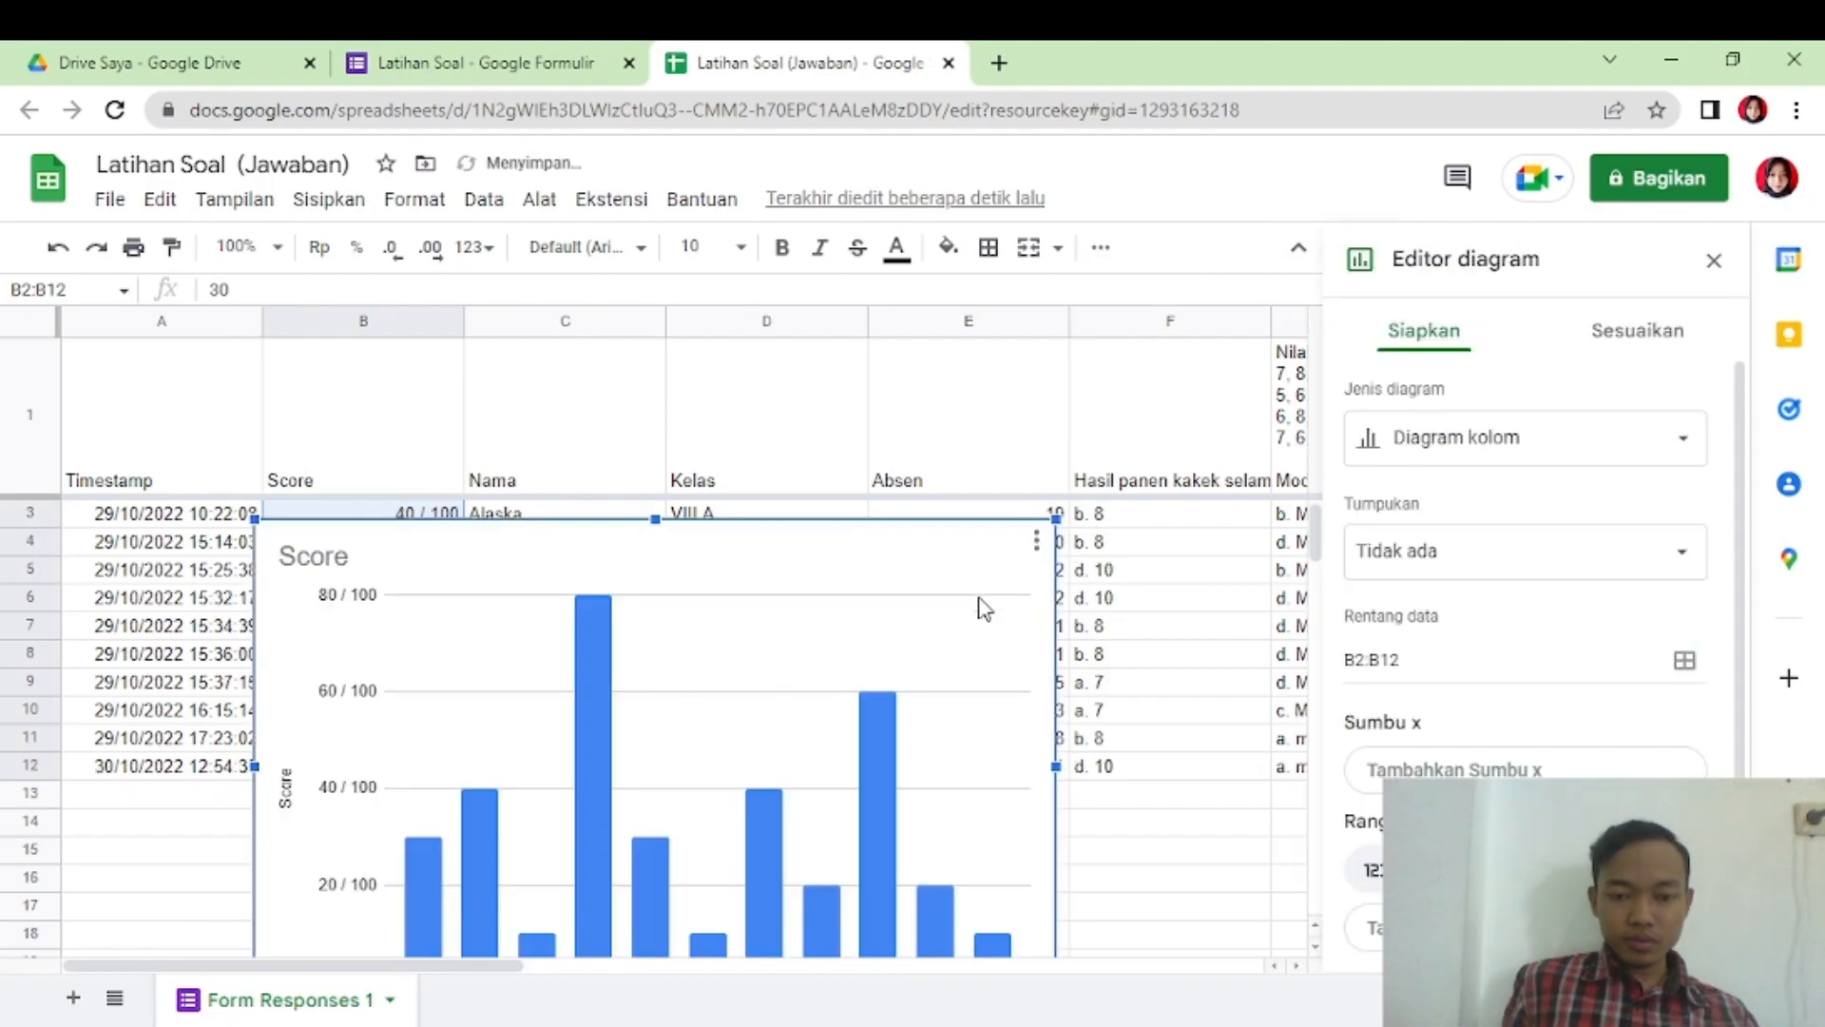
{"action": "scroll", "coordinate": [1162, 615], "scroll_direction": "down", "scroll_amount": 1}
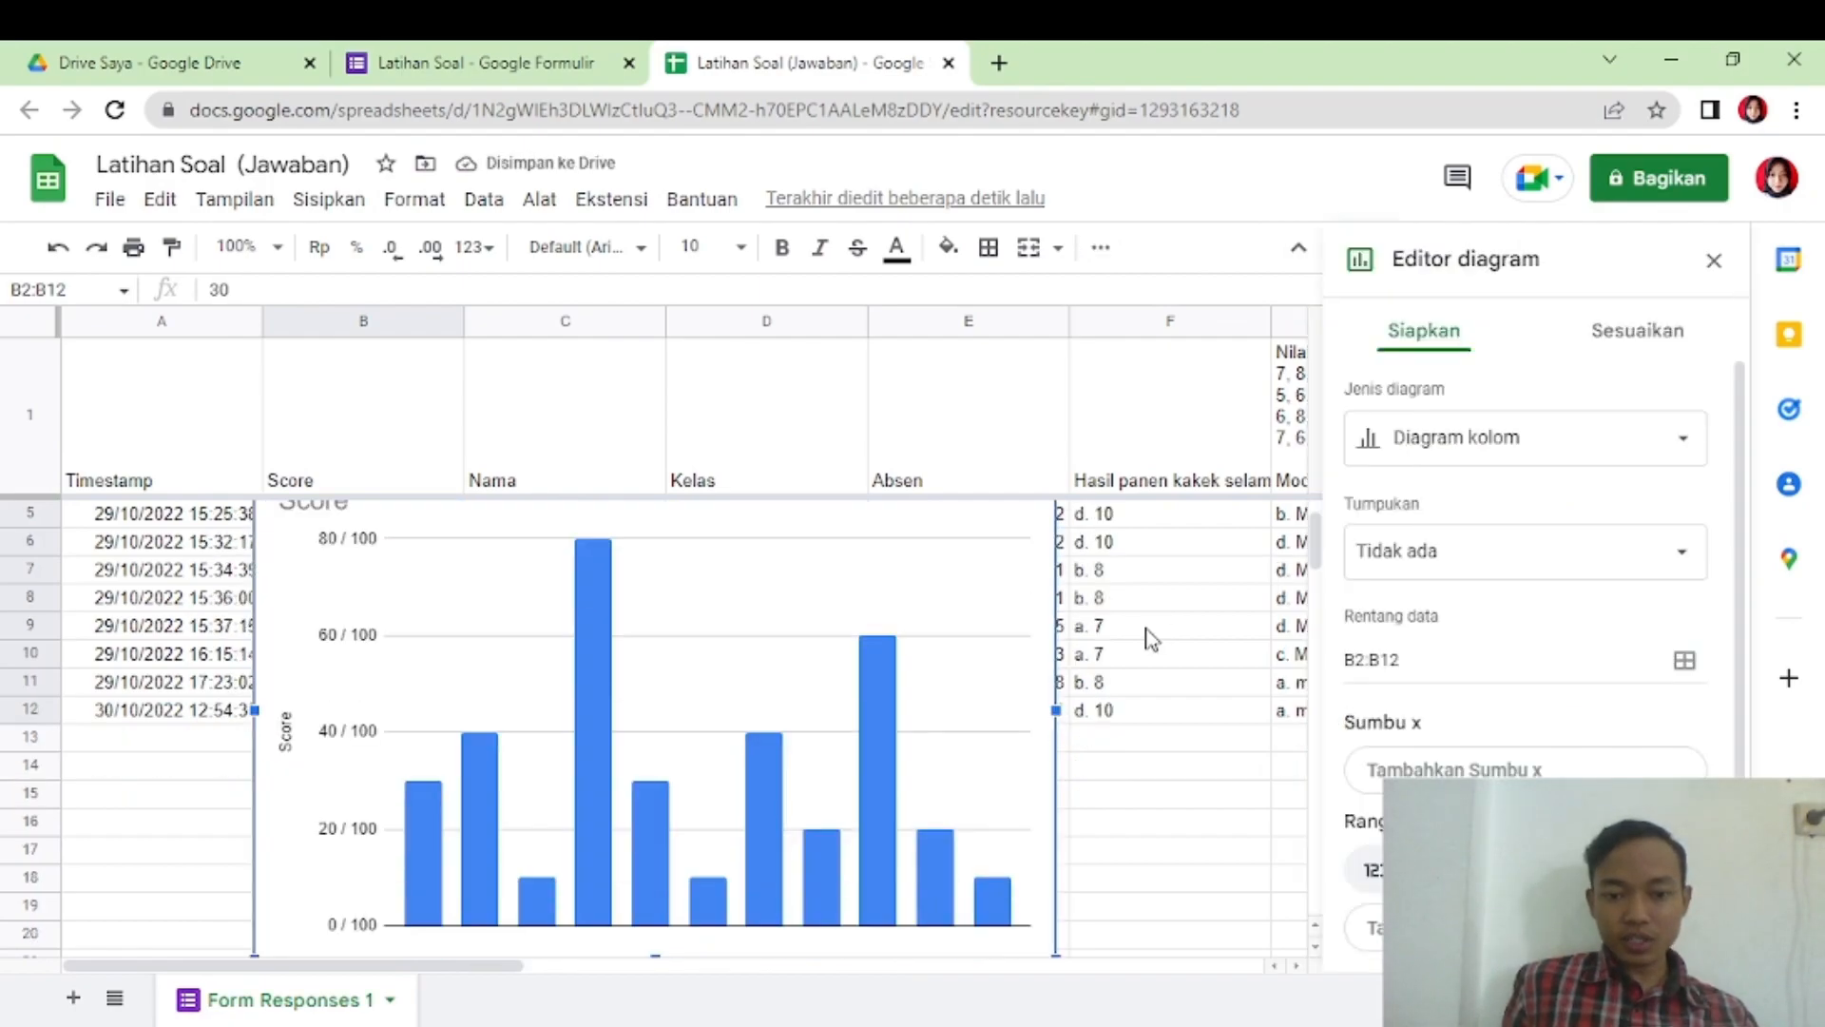
{"action": "scroll", "coordinate": [1151, 637], "scroll_direction": "up", "scroll_amount": 1}
{"action": "scroll", "coordinate": [1150, 642], "scroll_direction": "down", "scroll_amount": 2}
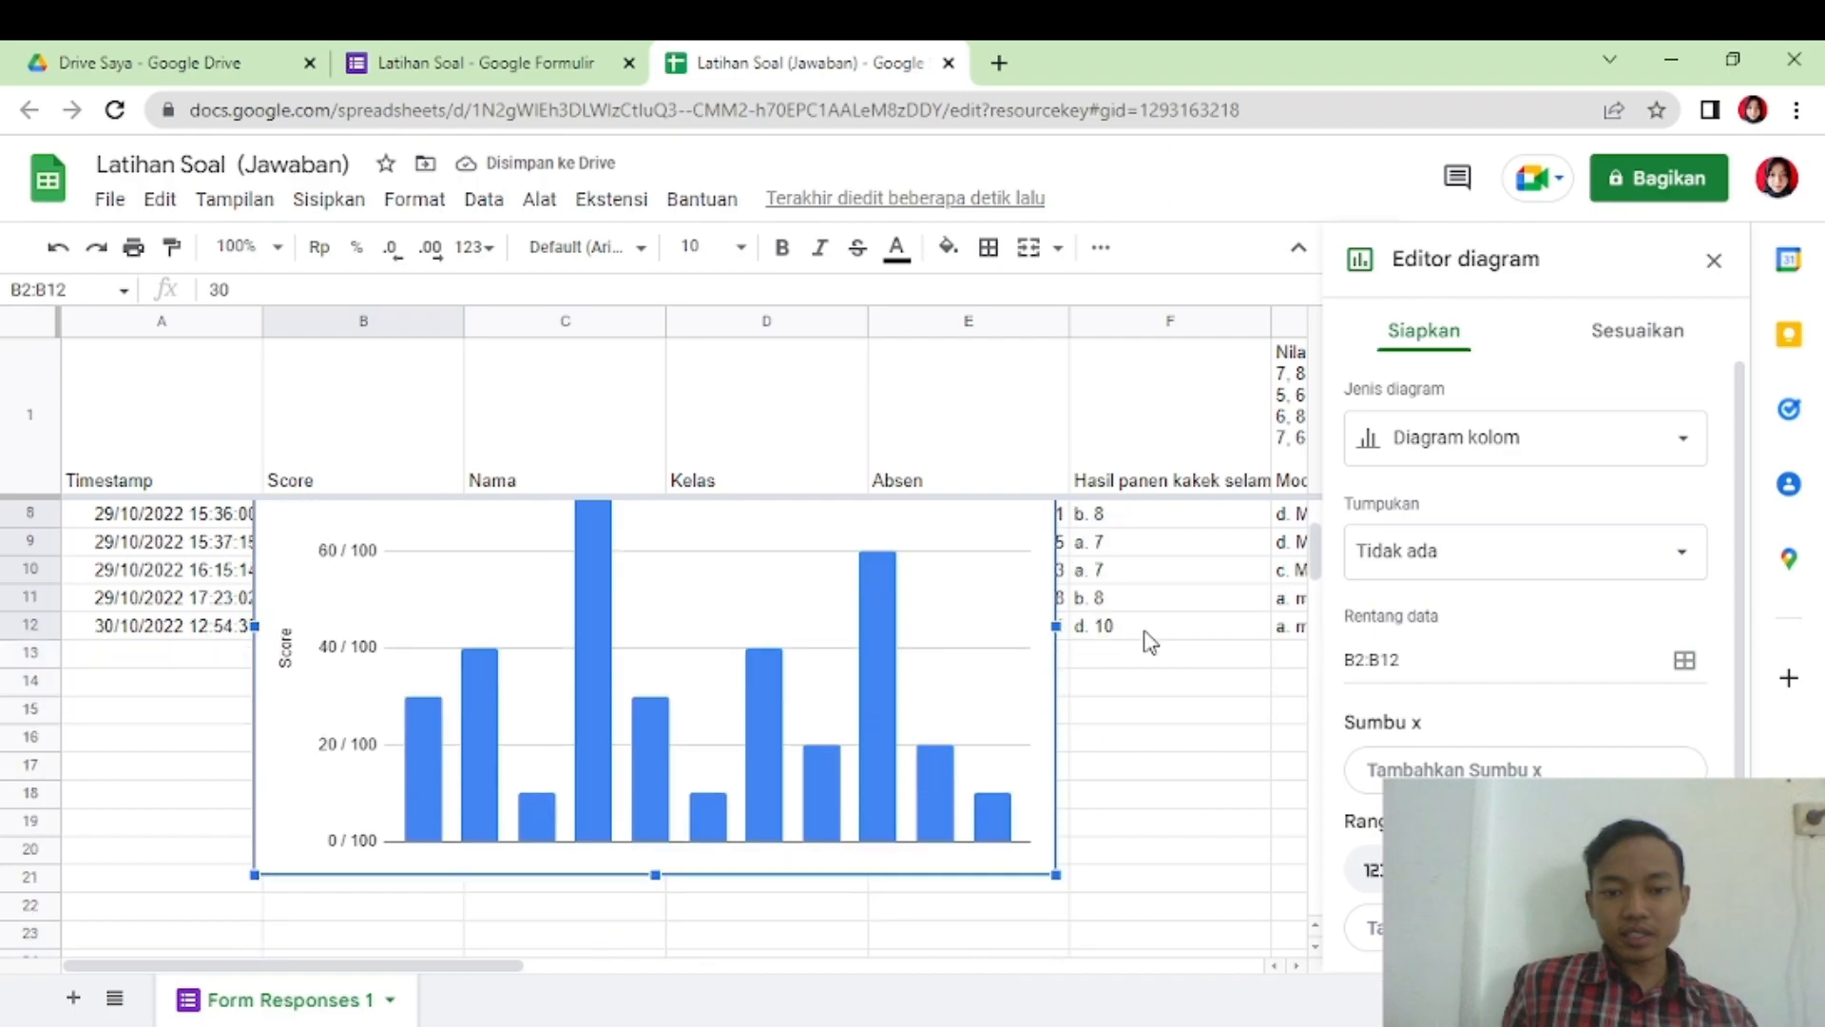
{"action": "scroll", "coordinate": [1150, 644], "scroll_direction": "up", "scroll_amount": 3}
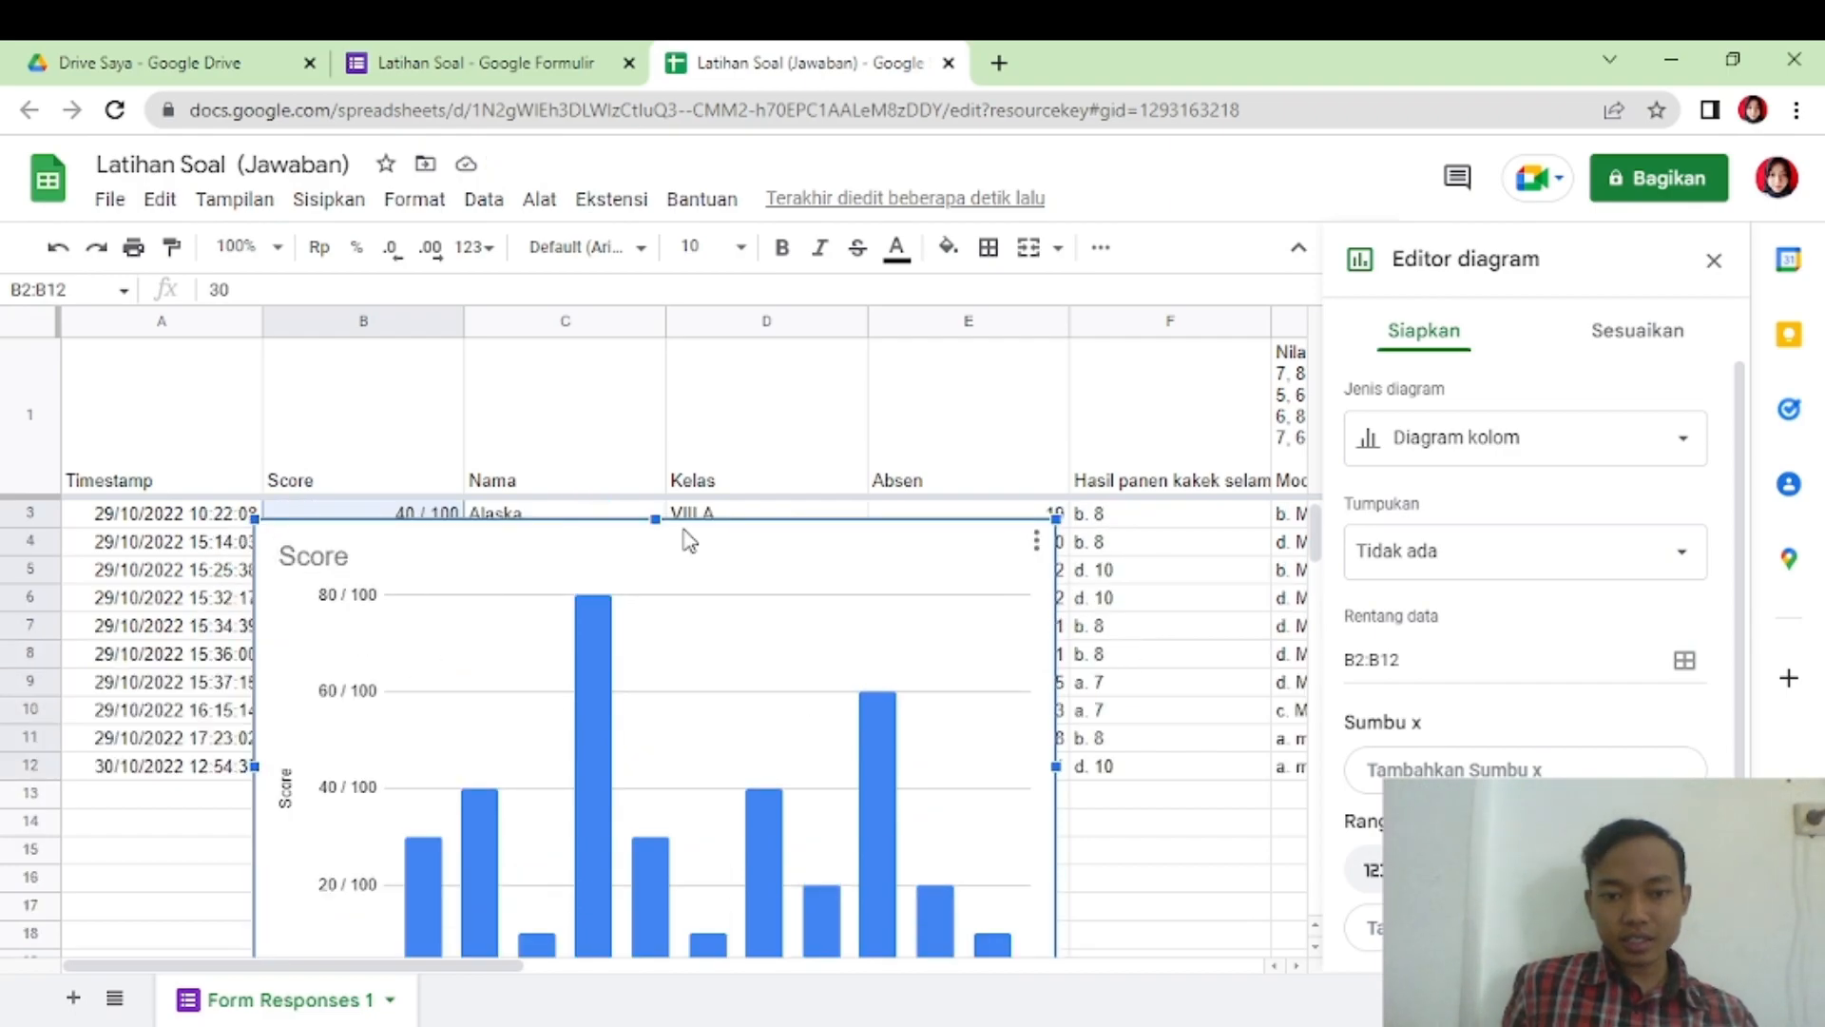
- Move the Score chart slightly to the right over the response rows and look over all its columns
{"action": "left_click_drag", "start_coordinate": [696, 501], "coordinate": [730, 521]}
{"action": "scroll", "coordinate": [1195, 605], "scroll_direction": "down", "scroll_amount": 2}
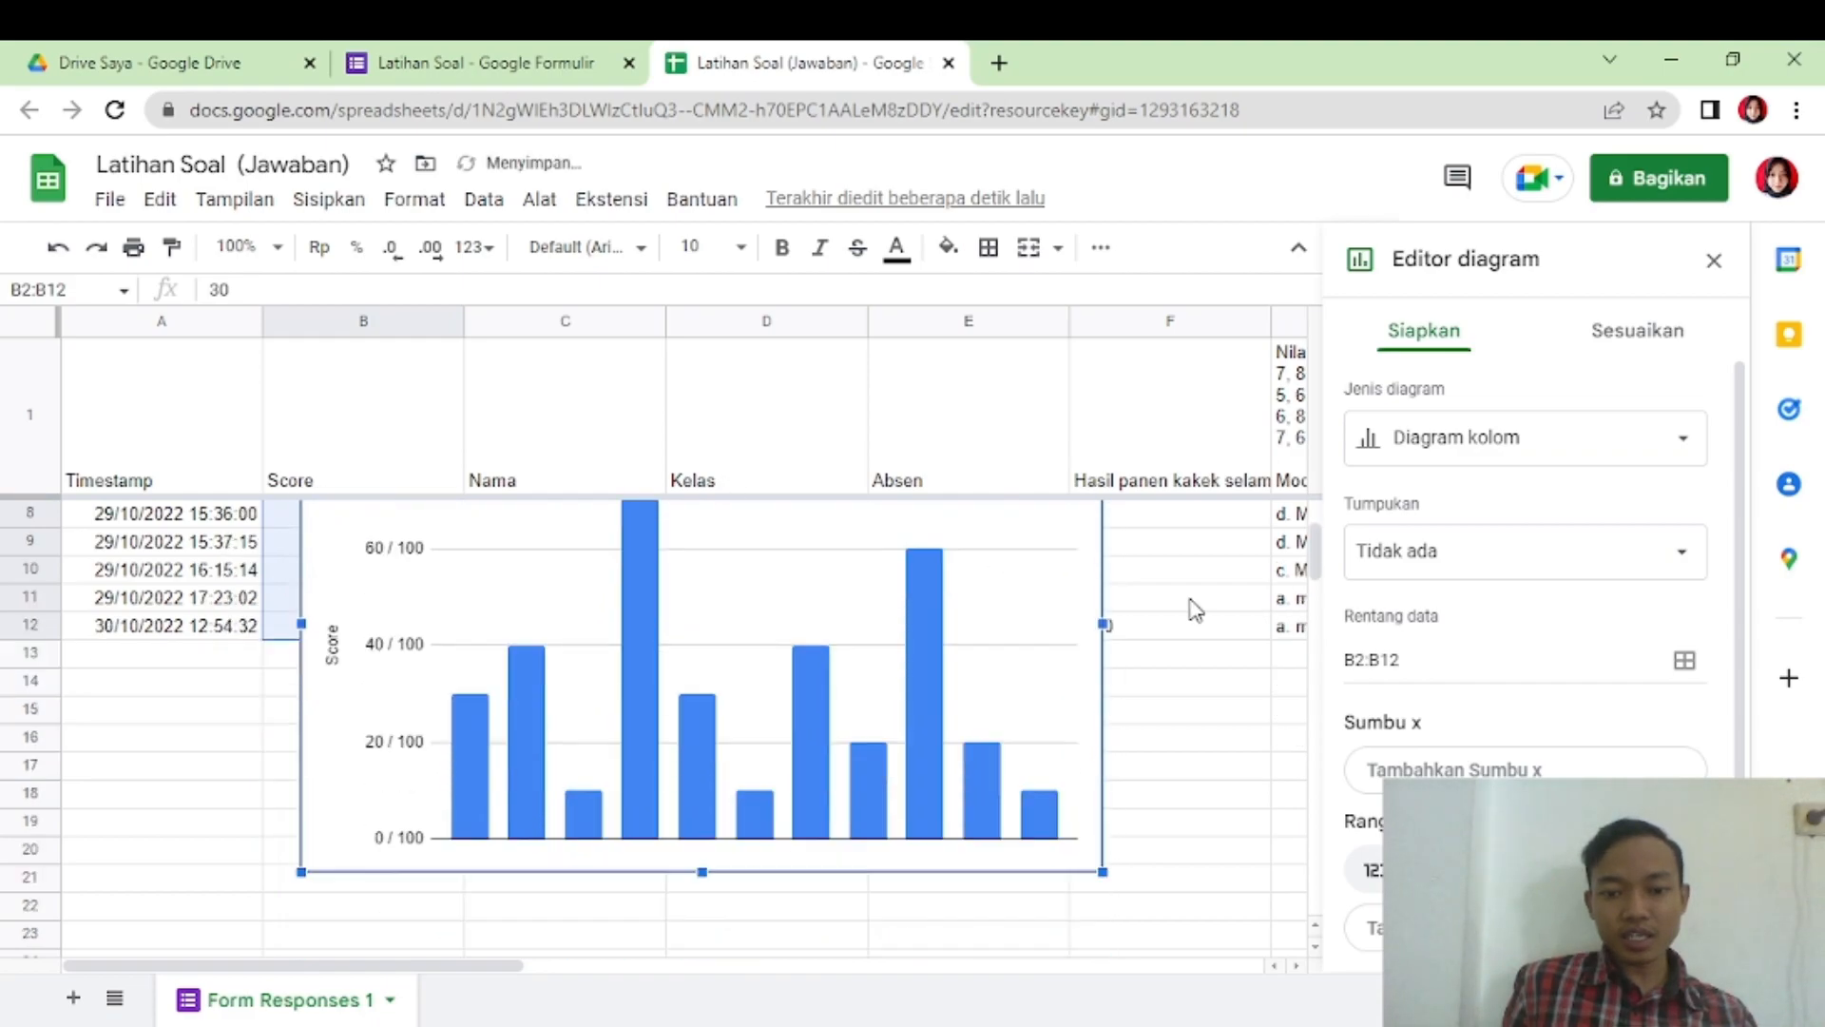
{"action": "scroll", "coordinate": [1195, 605], "scroll_direction": "up", "scroll_amount": 1}
{"action": "scroll", "coordinate": [1196, 595], "scroll_direction": "up", "scroll_amount": 1}
{"action": "scroll", "coordinate": [1196, 593], "scroll_direction": "down", "scroll_amount": 1}
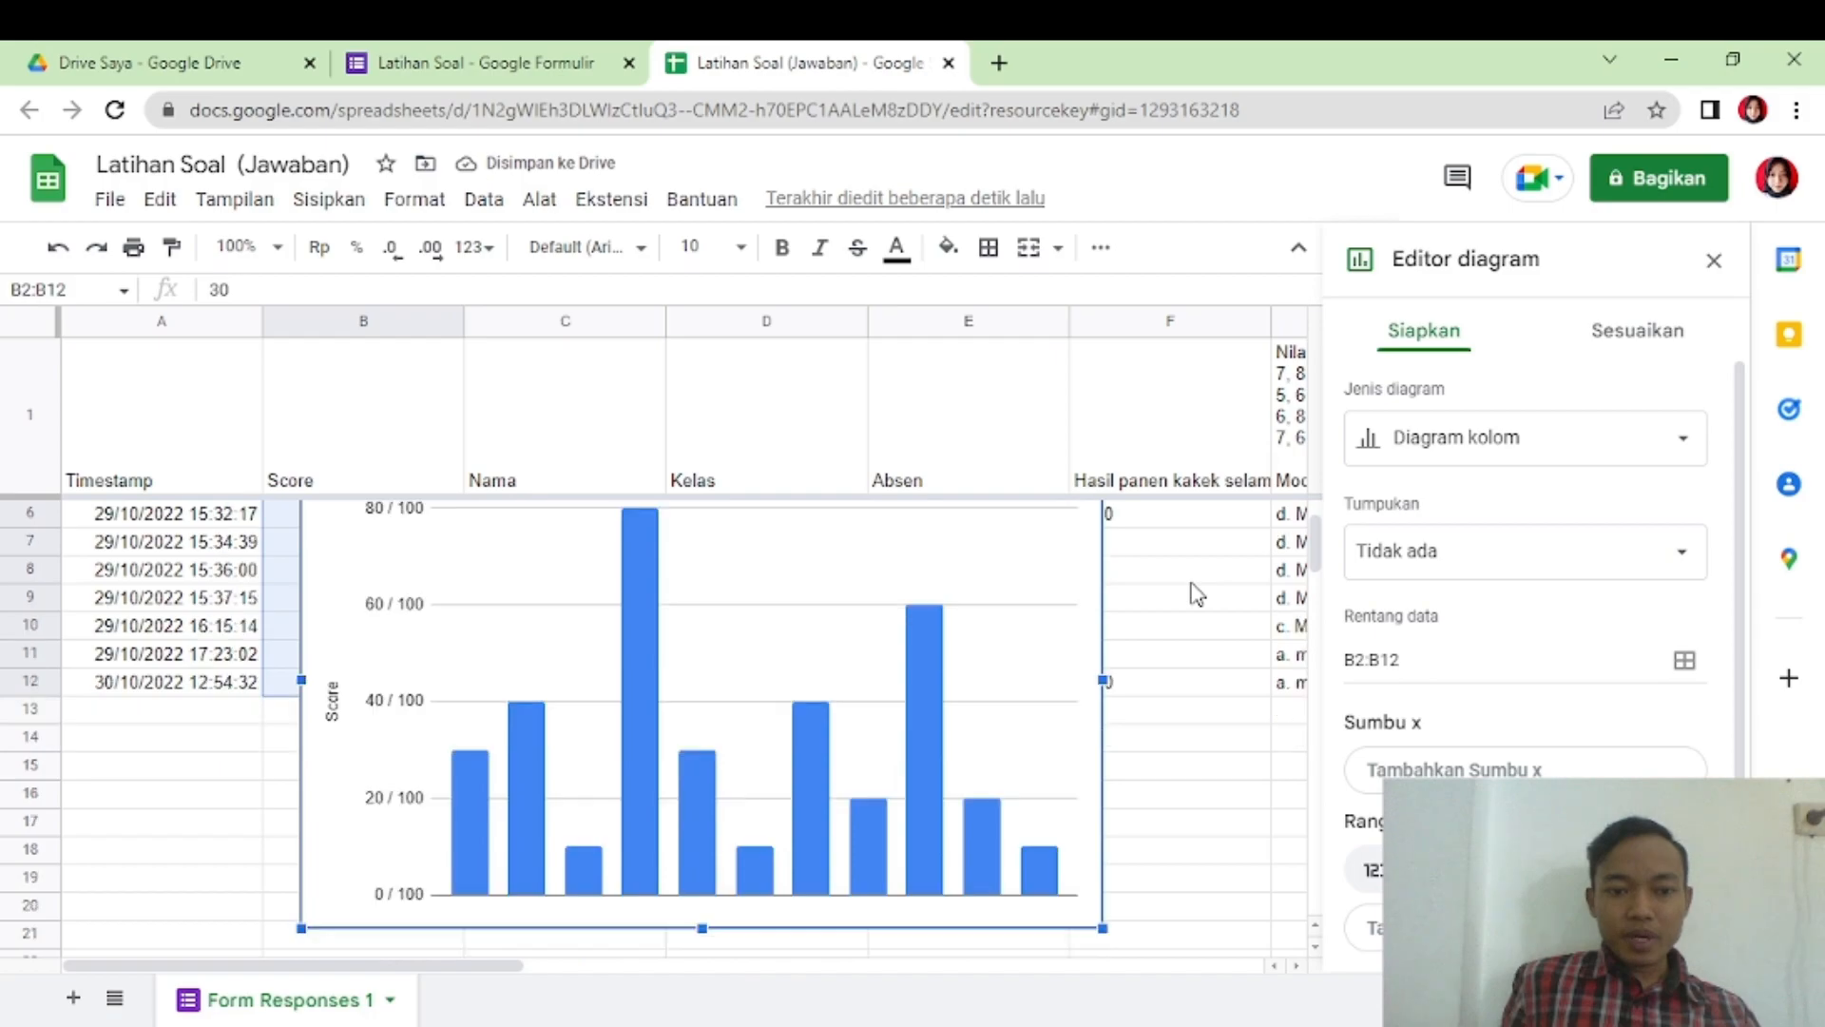
{"action": "scroll", "coordinate": [1196, 593], "scroll_direction": "up", "scroll_amount": 1}
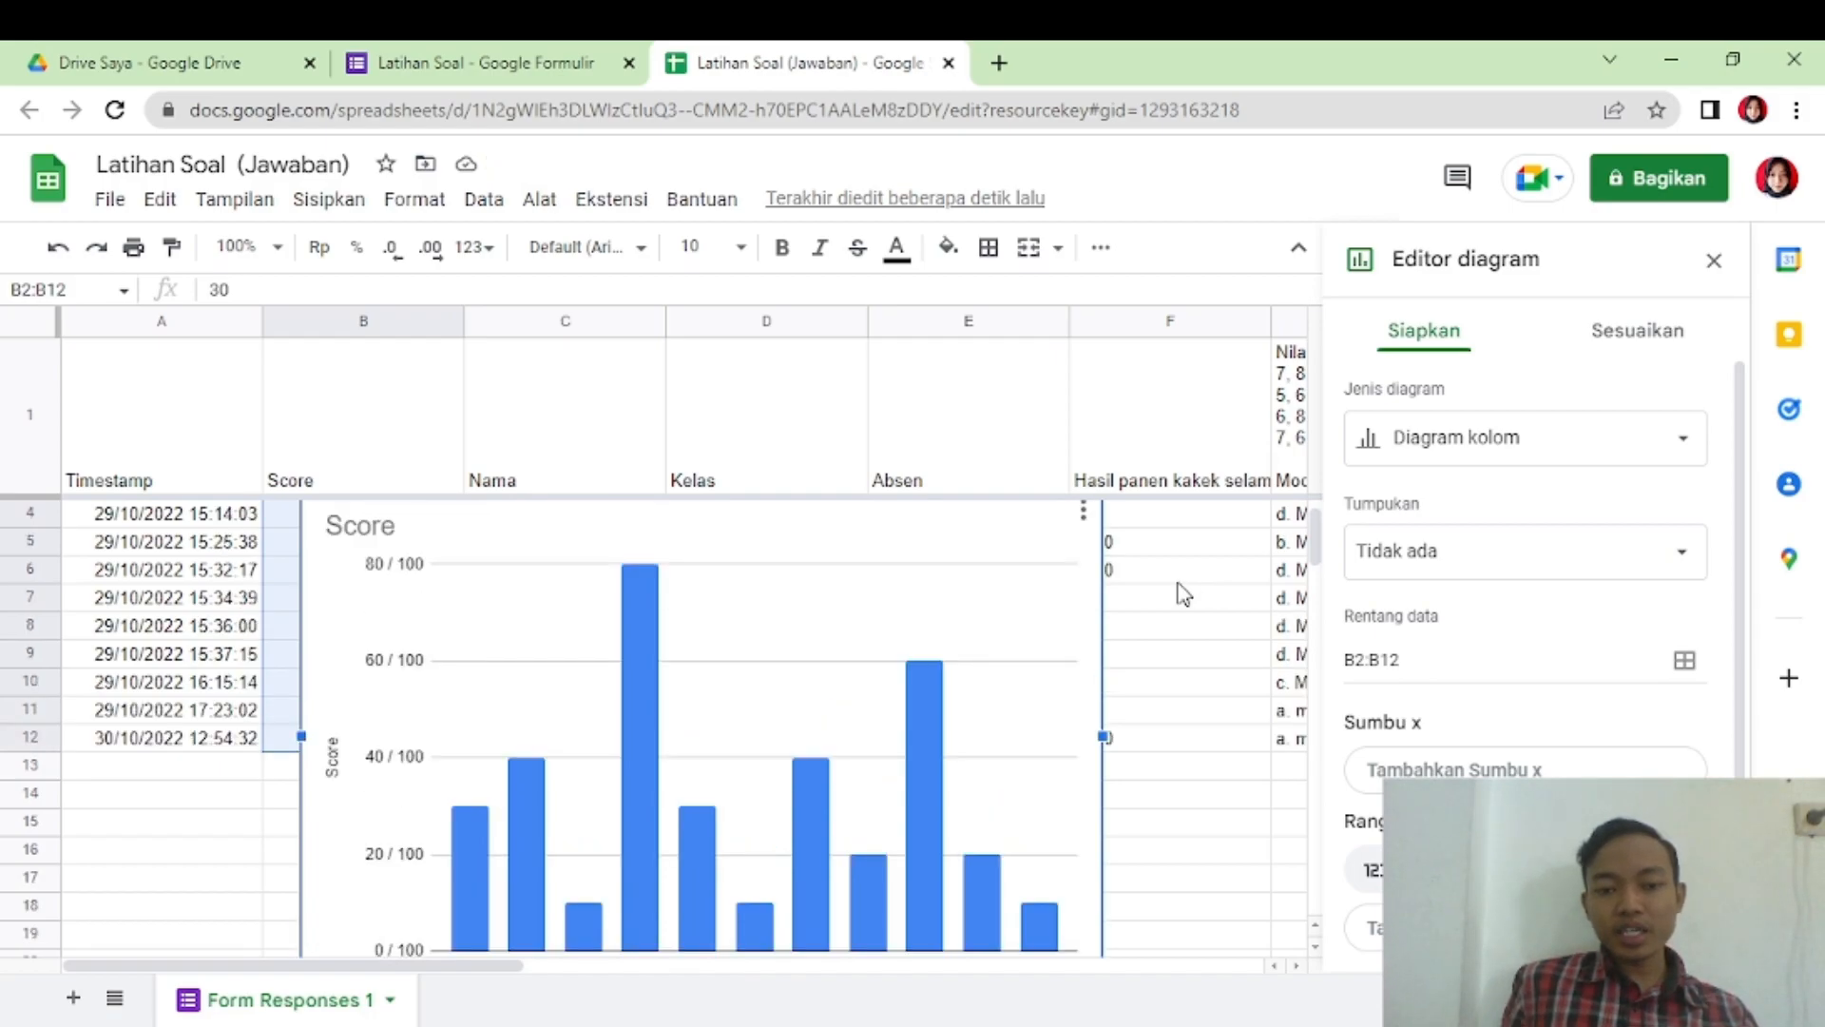
{"action": "scroll", "coordinate": [1179, 599], "scroll_direction": "down", "scroll_amount": 1}
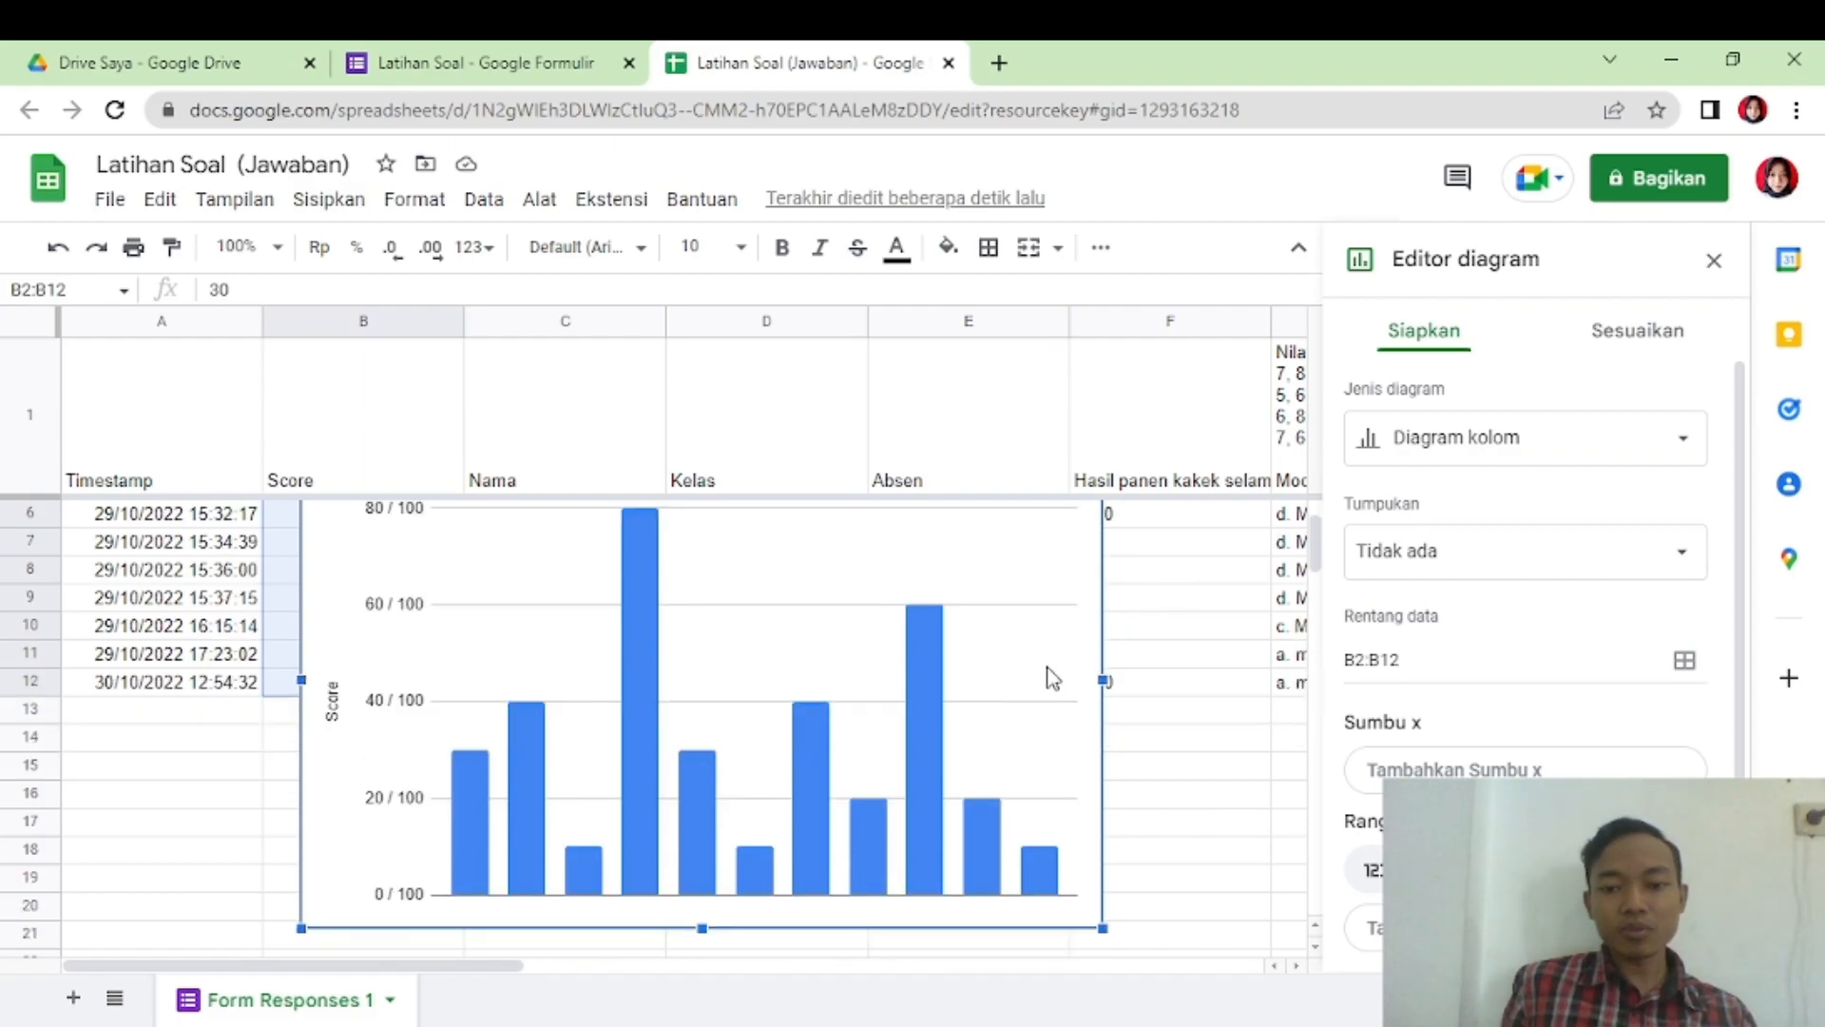
{"action": "scroll", "coordinate": [1052, 678], "scroll_direction": "up", "scroll_amount": 2}
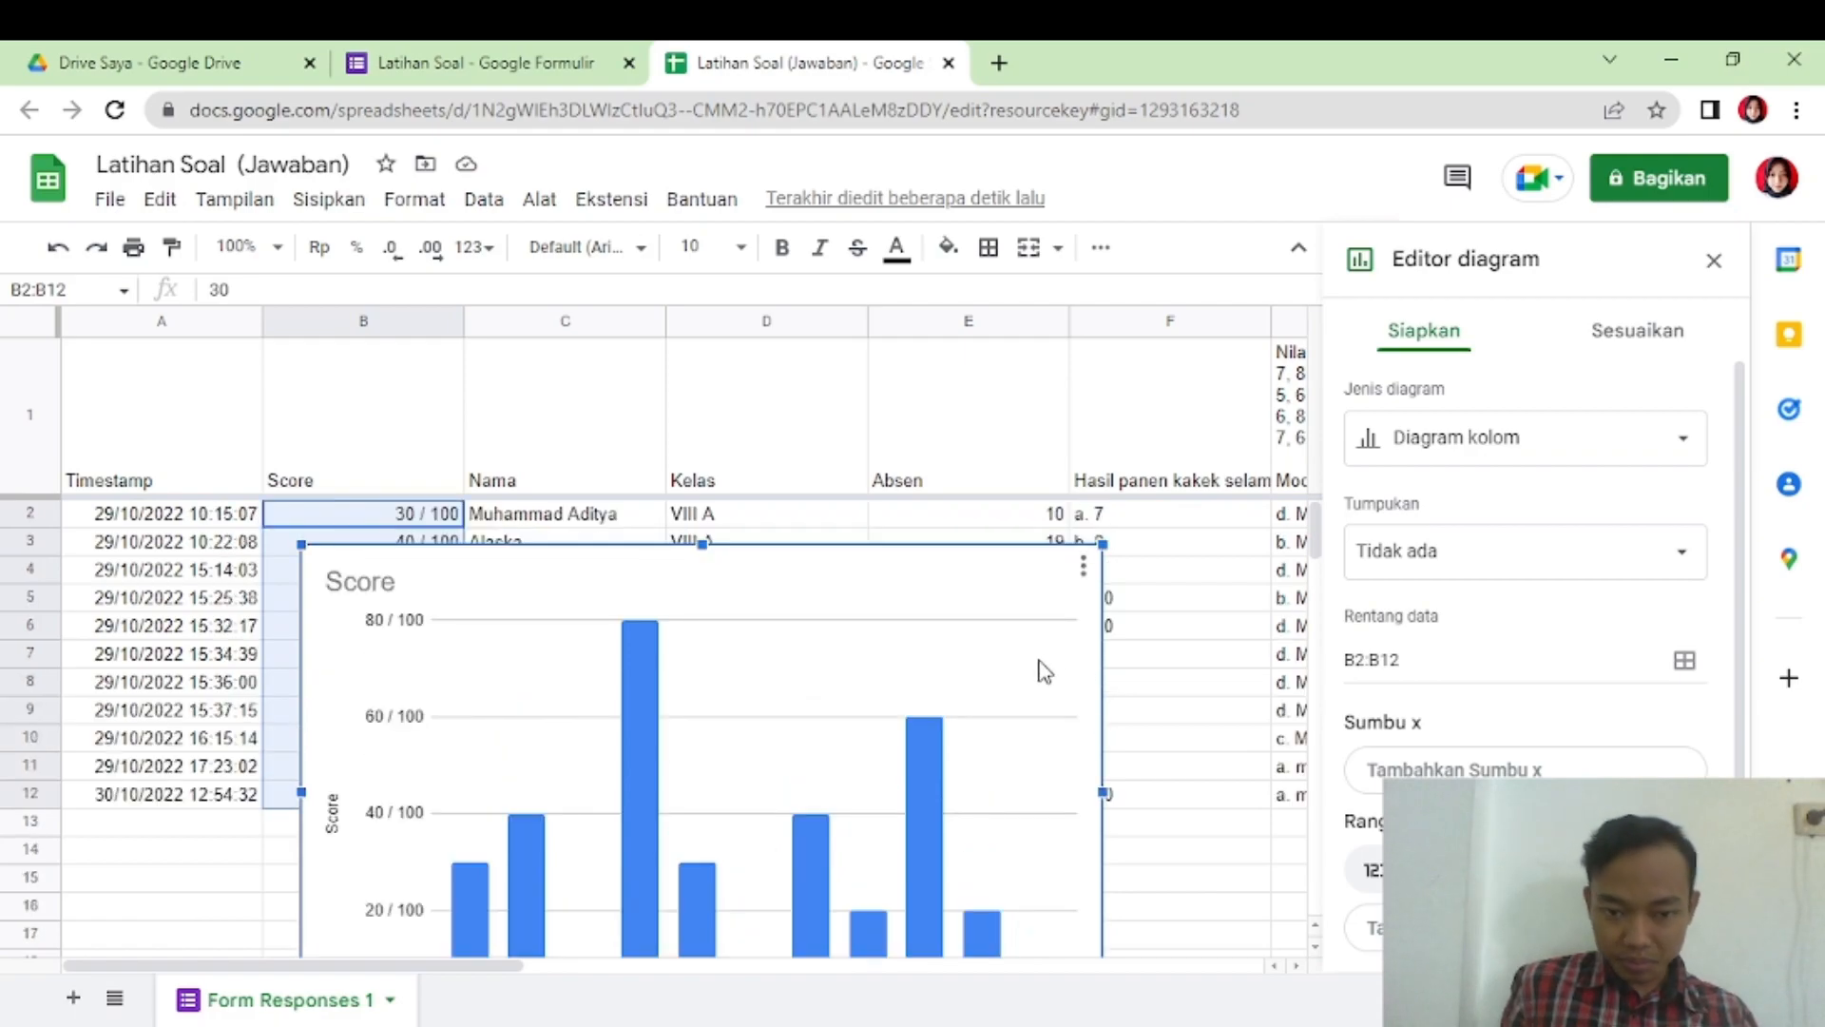
{"action": "scroll", "coordinate": [1044, 670], "scroll_direction": "down", "scroll_amount": 2}
{"action": "scroll", "coordinate": [1044, 671], "scroll_direction": "up", "scroll_amount": 1}
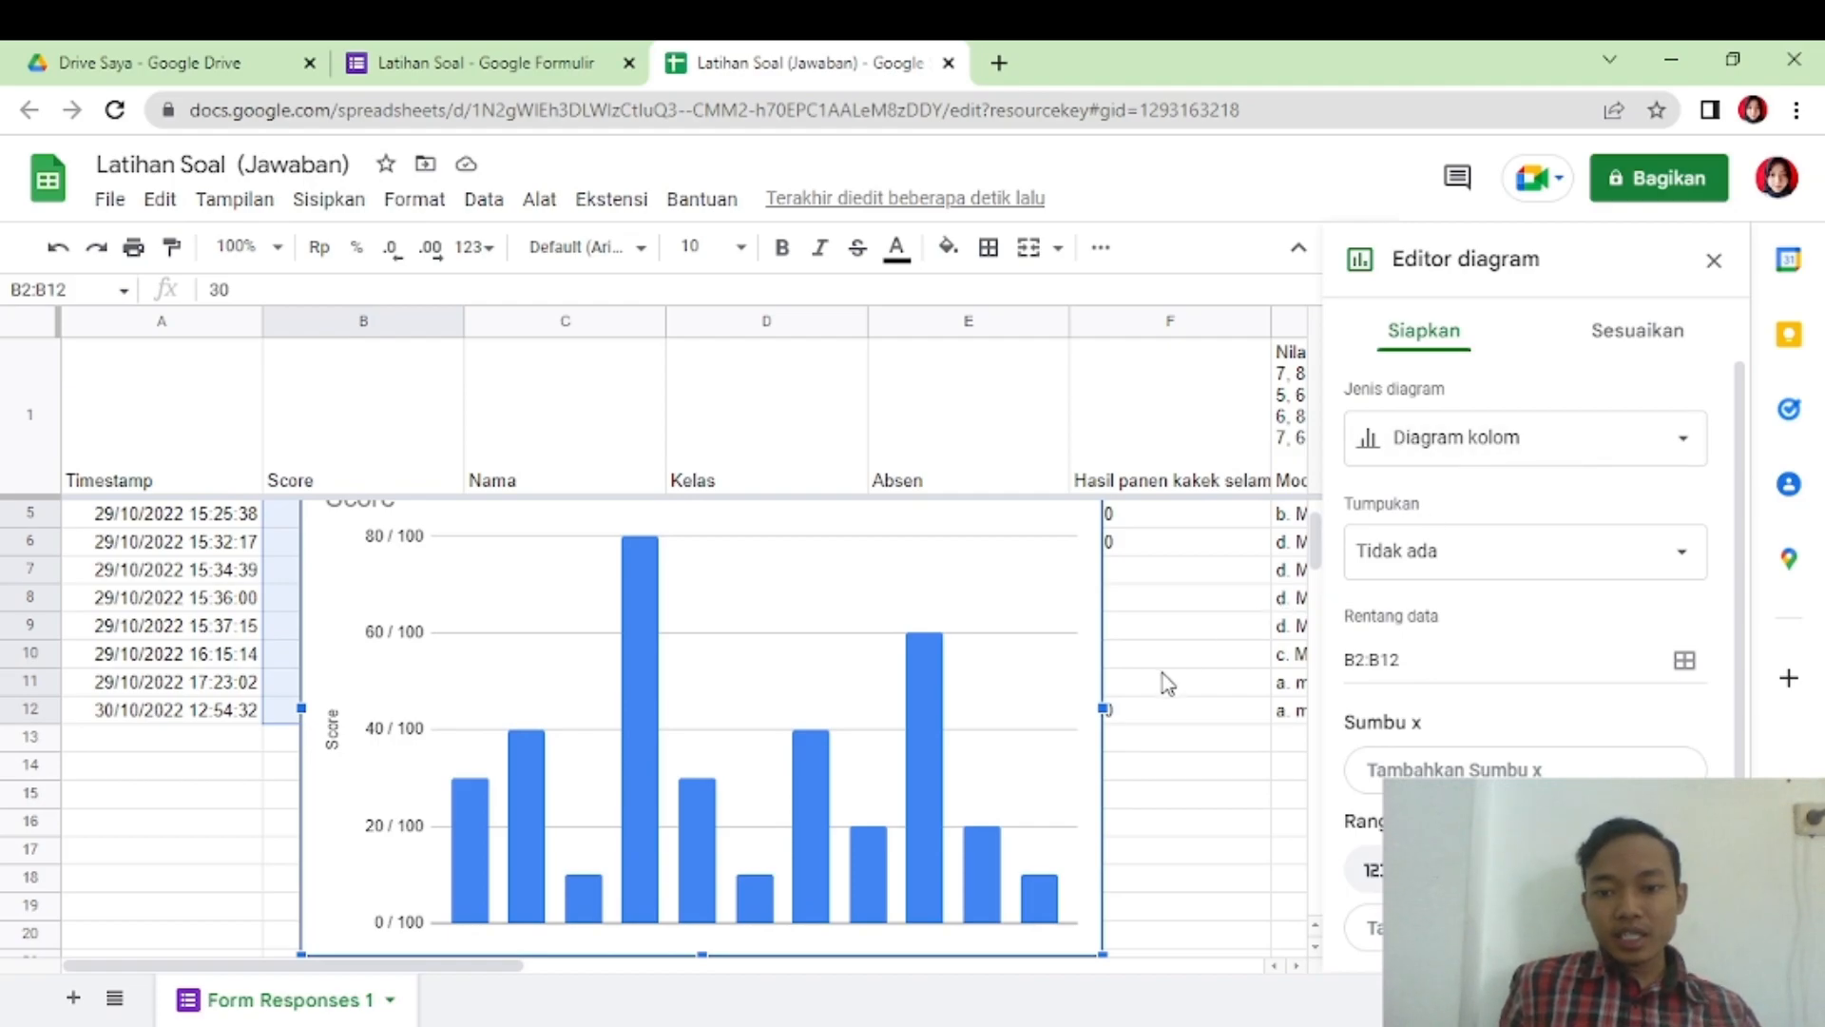
- Set the Score chart's background colour to bright green in the chart style settings
{"action": "left_click", "coordinate": [1212, 658]}
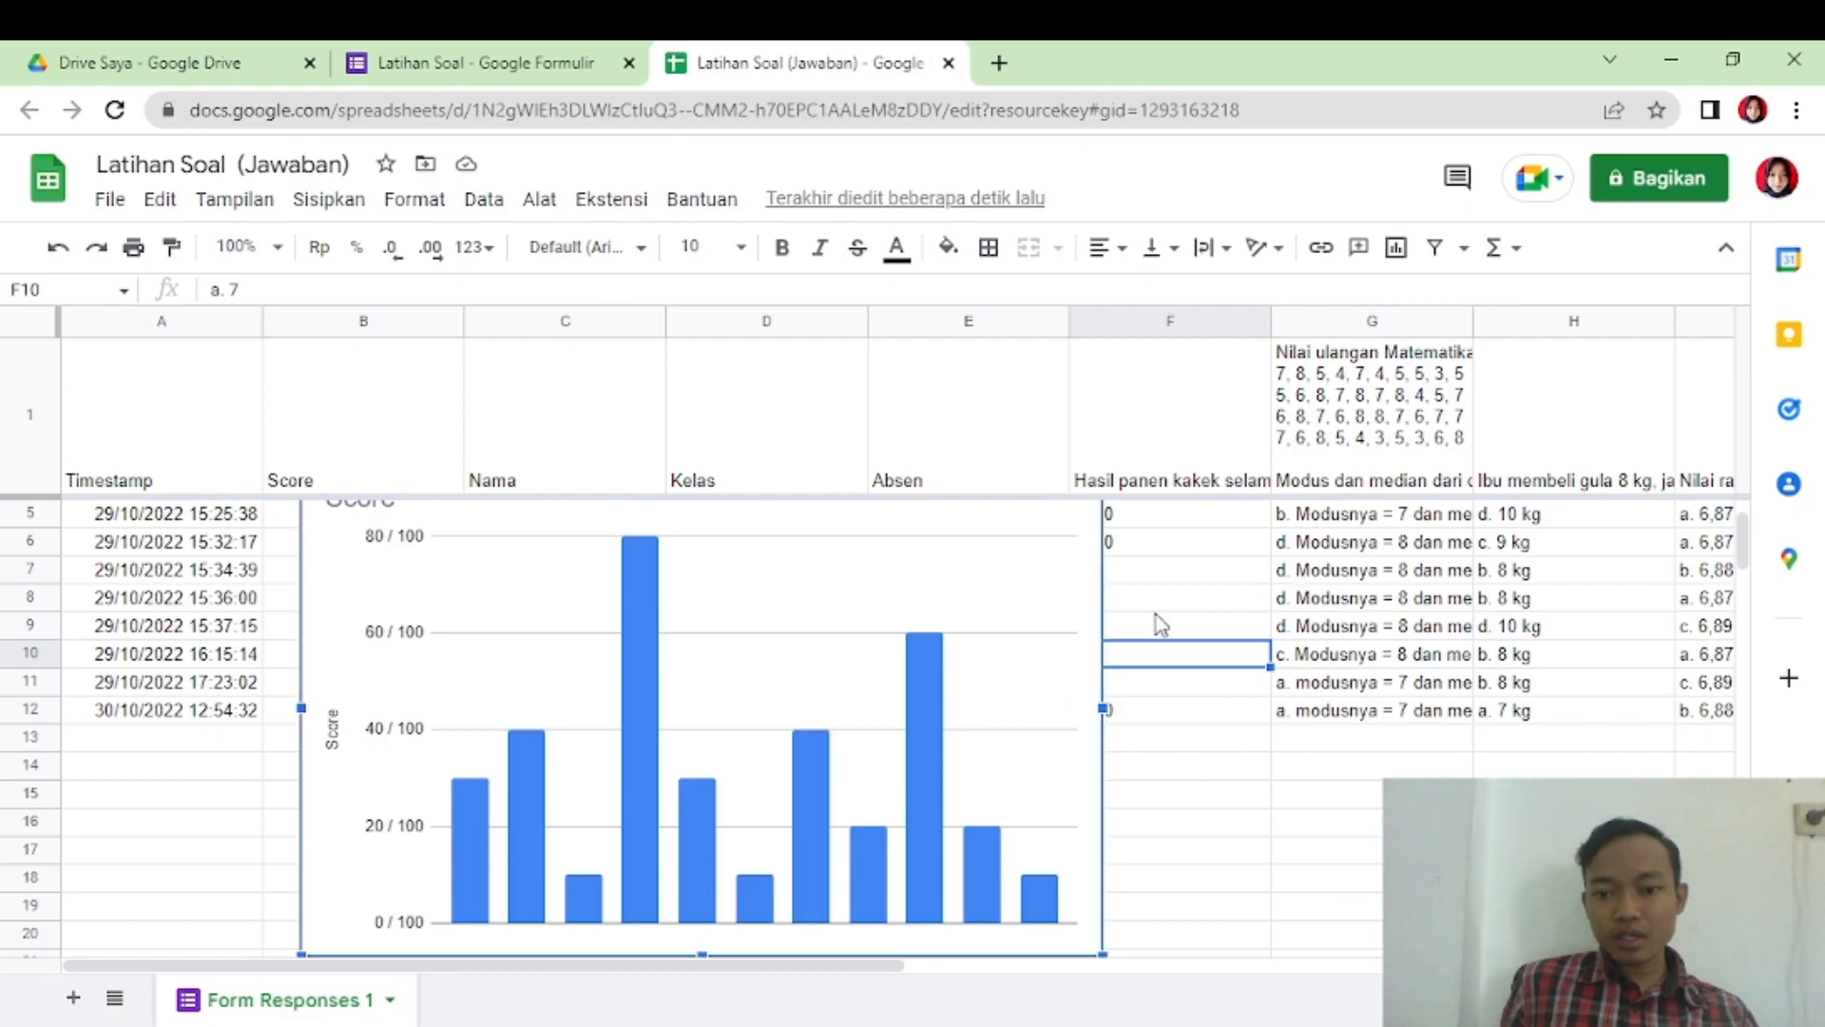
{"action": "double_click", "coordinate": [949, 618]}
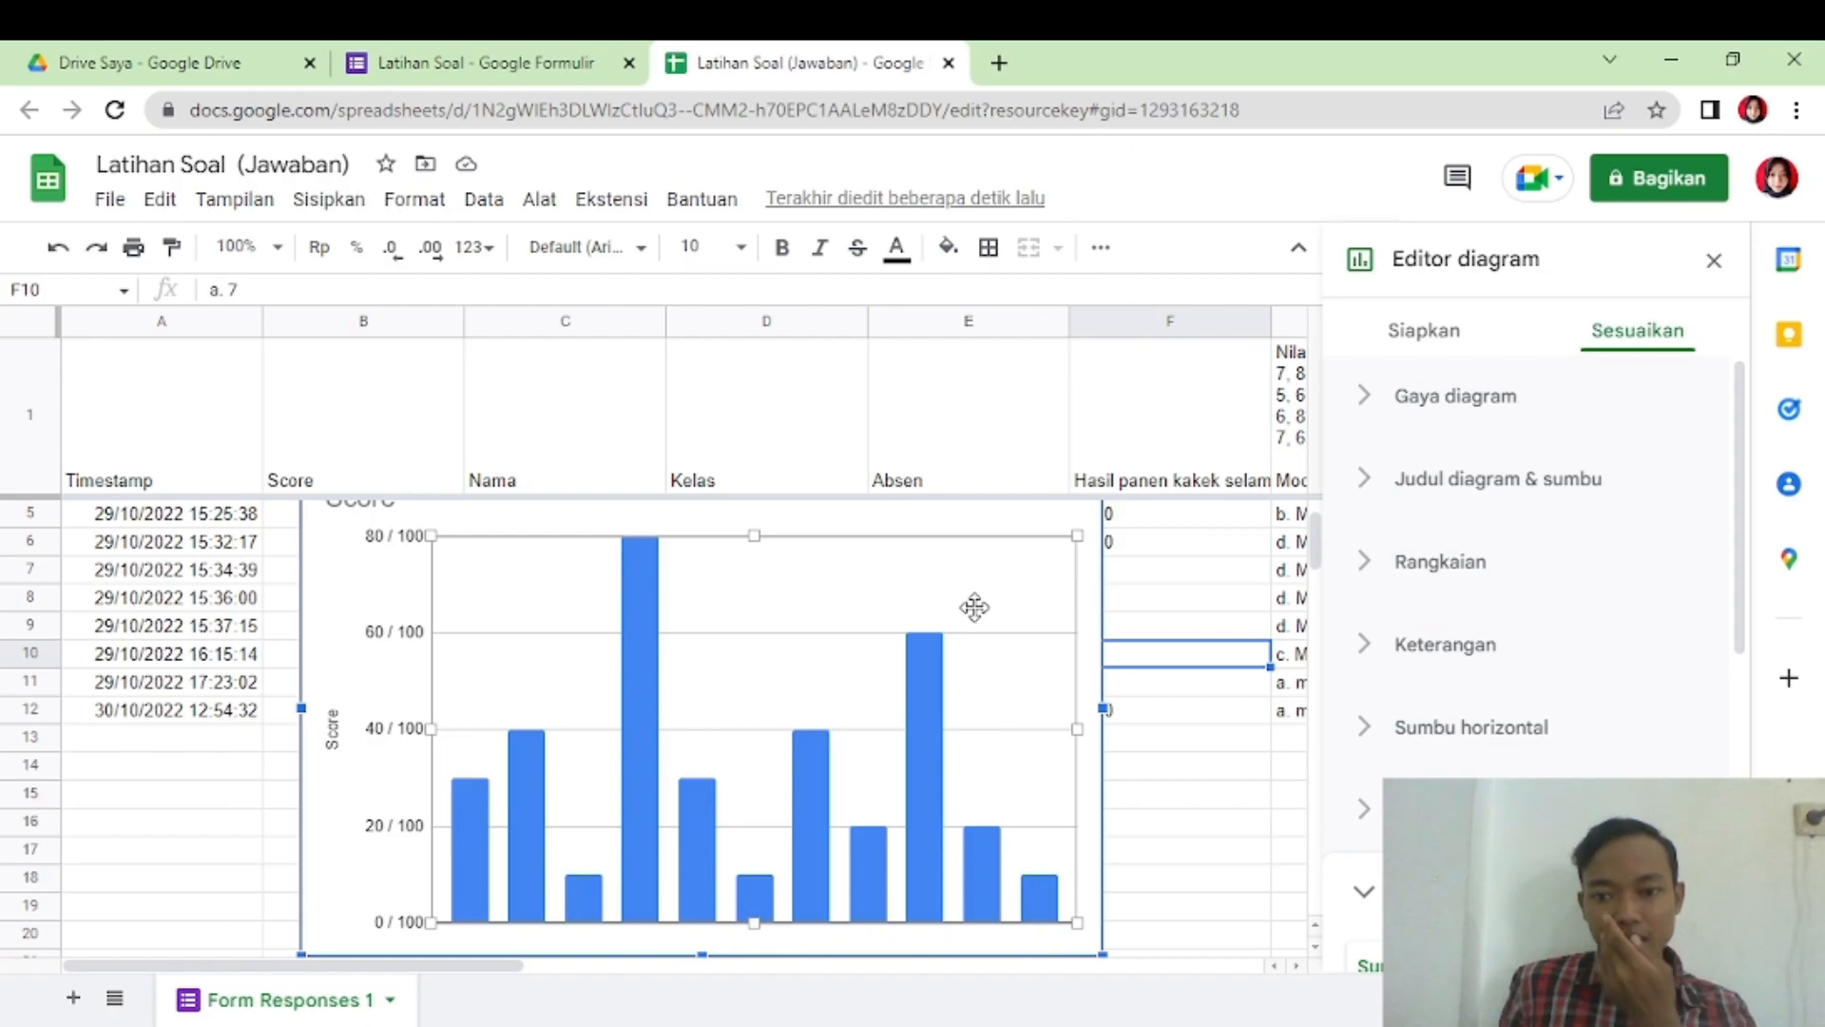
{"action": "left_click", "coordinate": [1500, 415]}
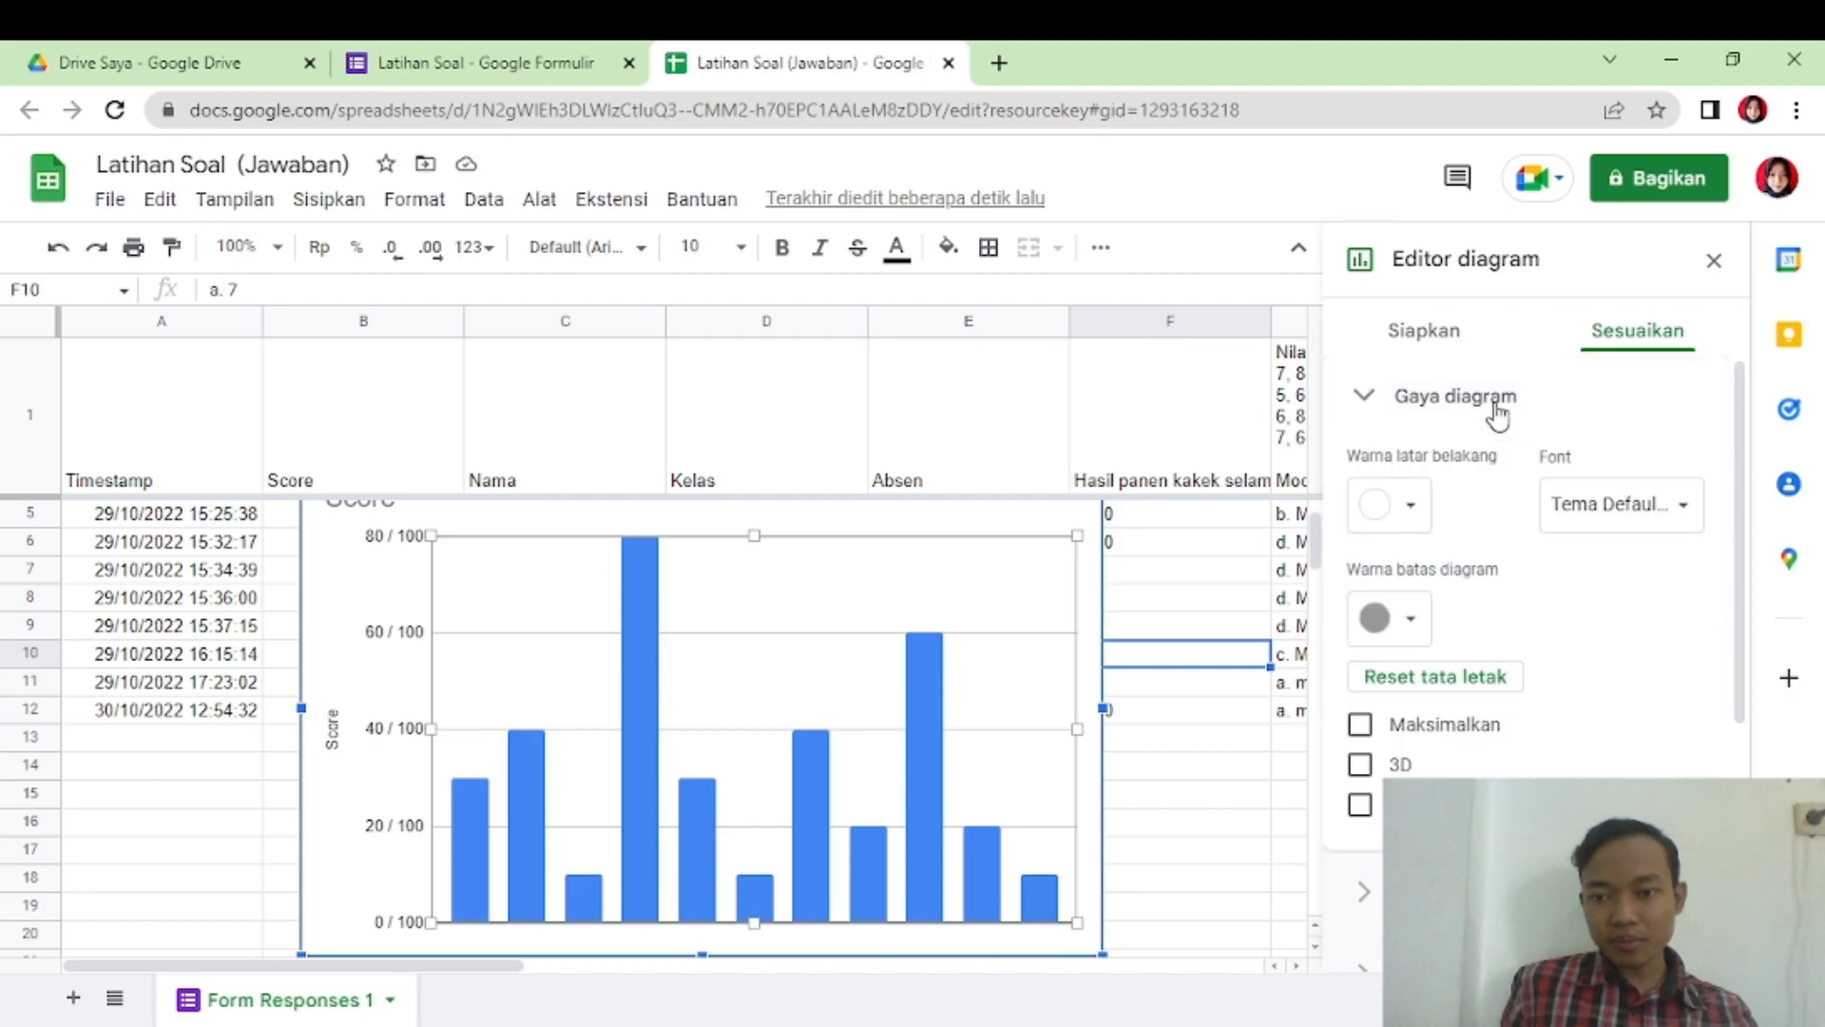
{"action": "left_click", "coordinate": [1403, 516]}
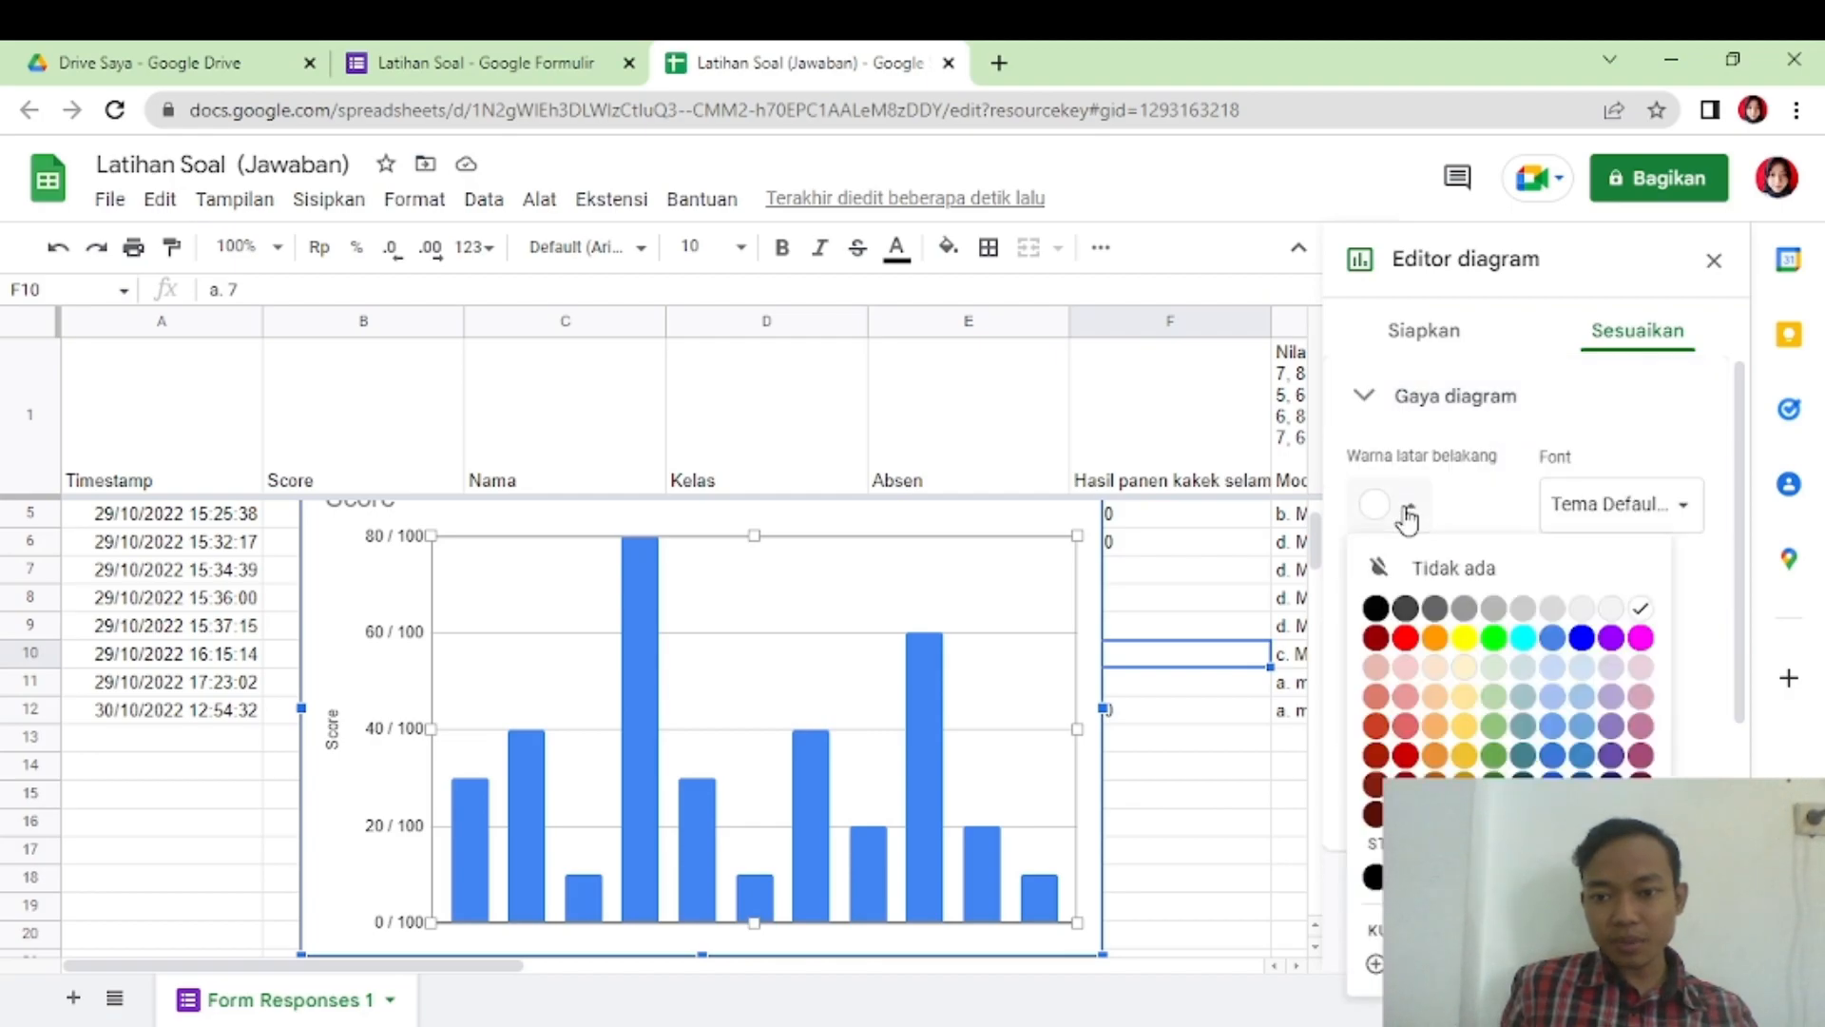
{"action": "left_click", "coordinate": [1493, 637]}
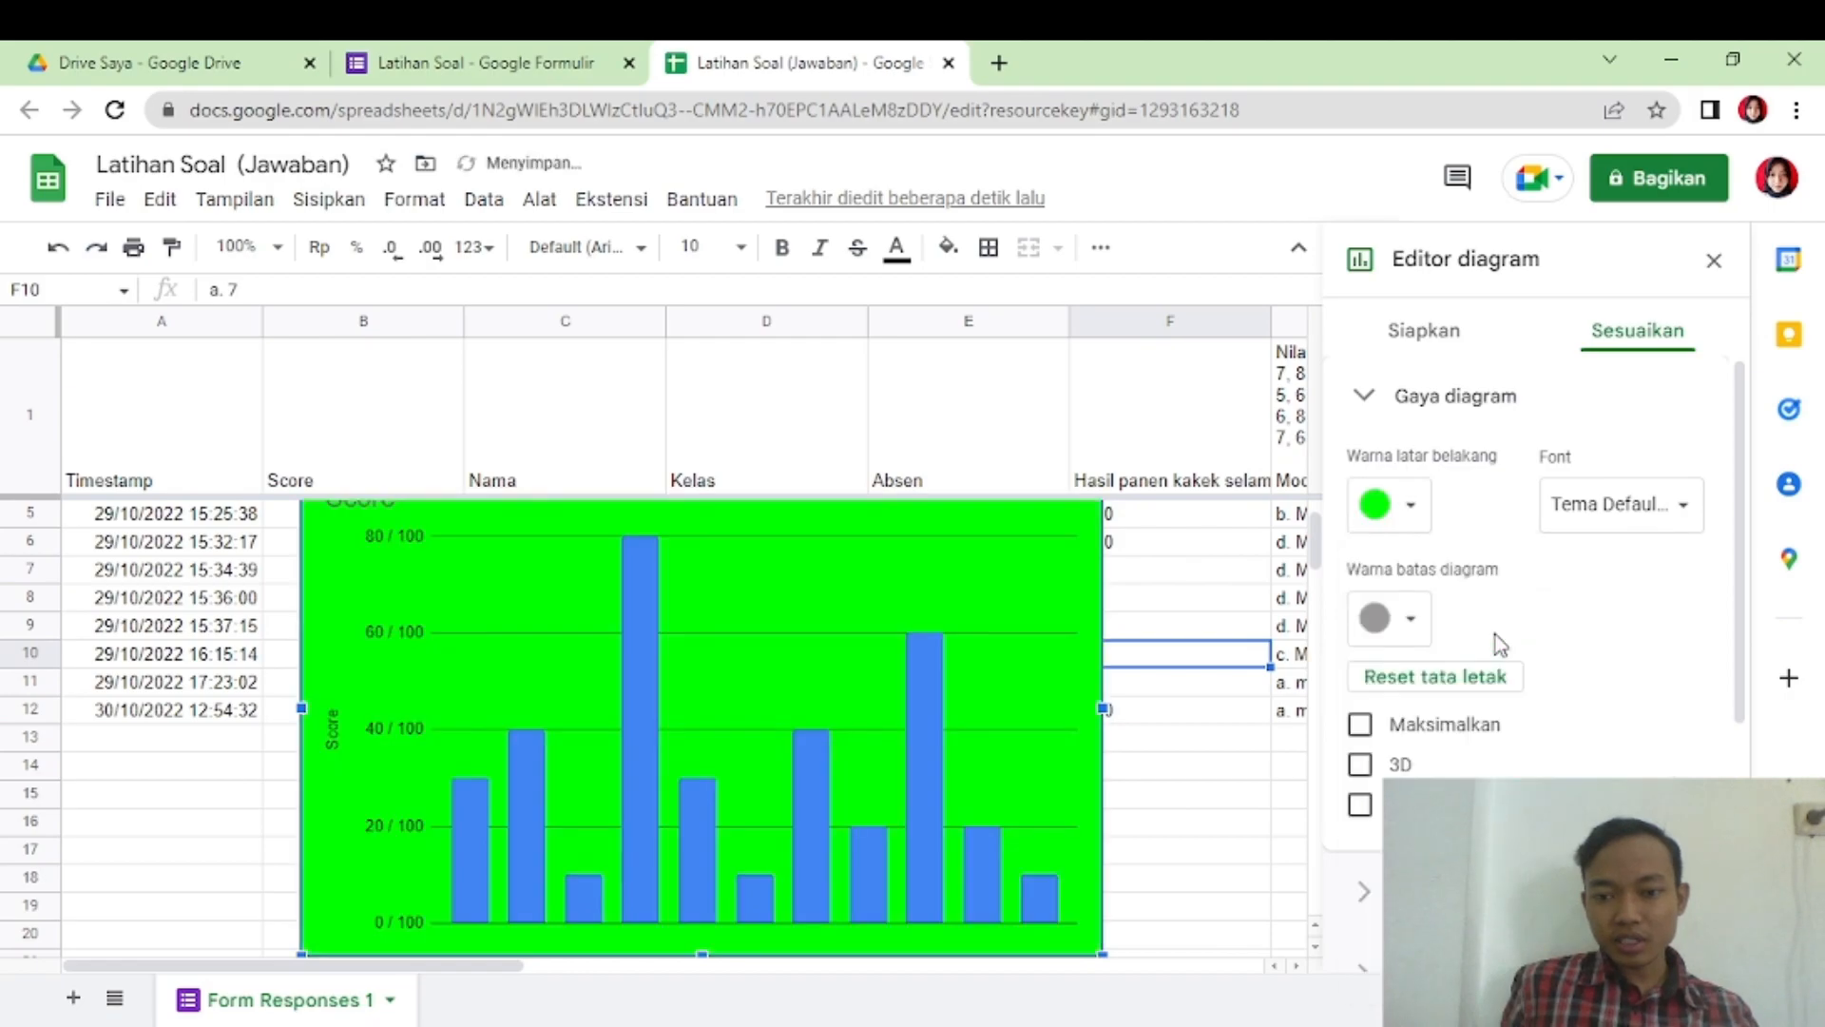
{"action": "left_click", "coordinate": [1412, 513]}
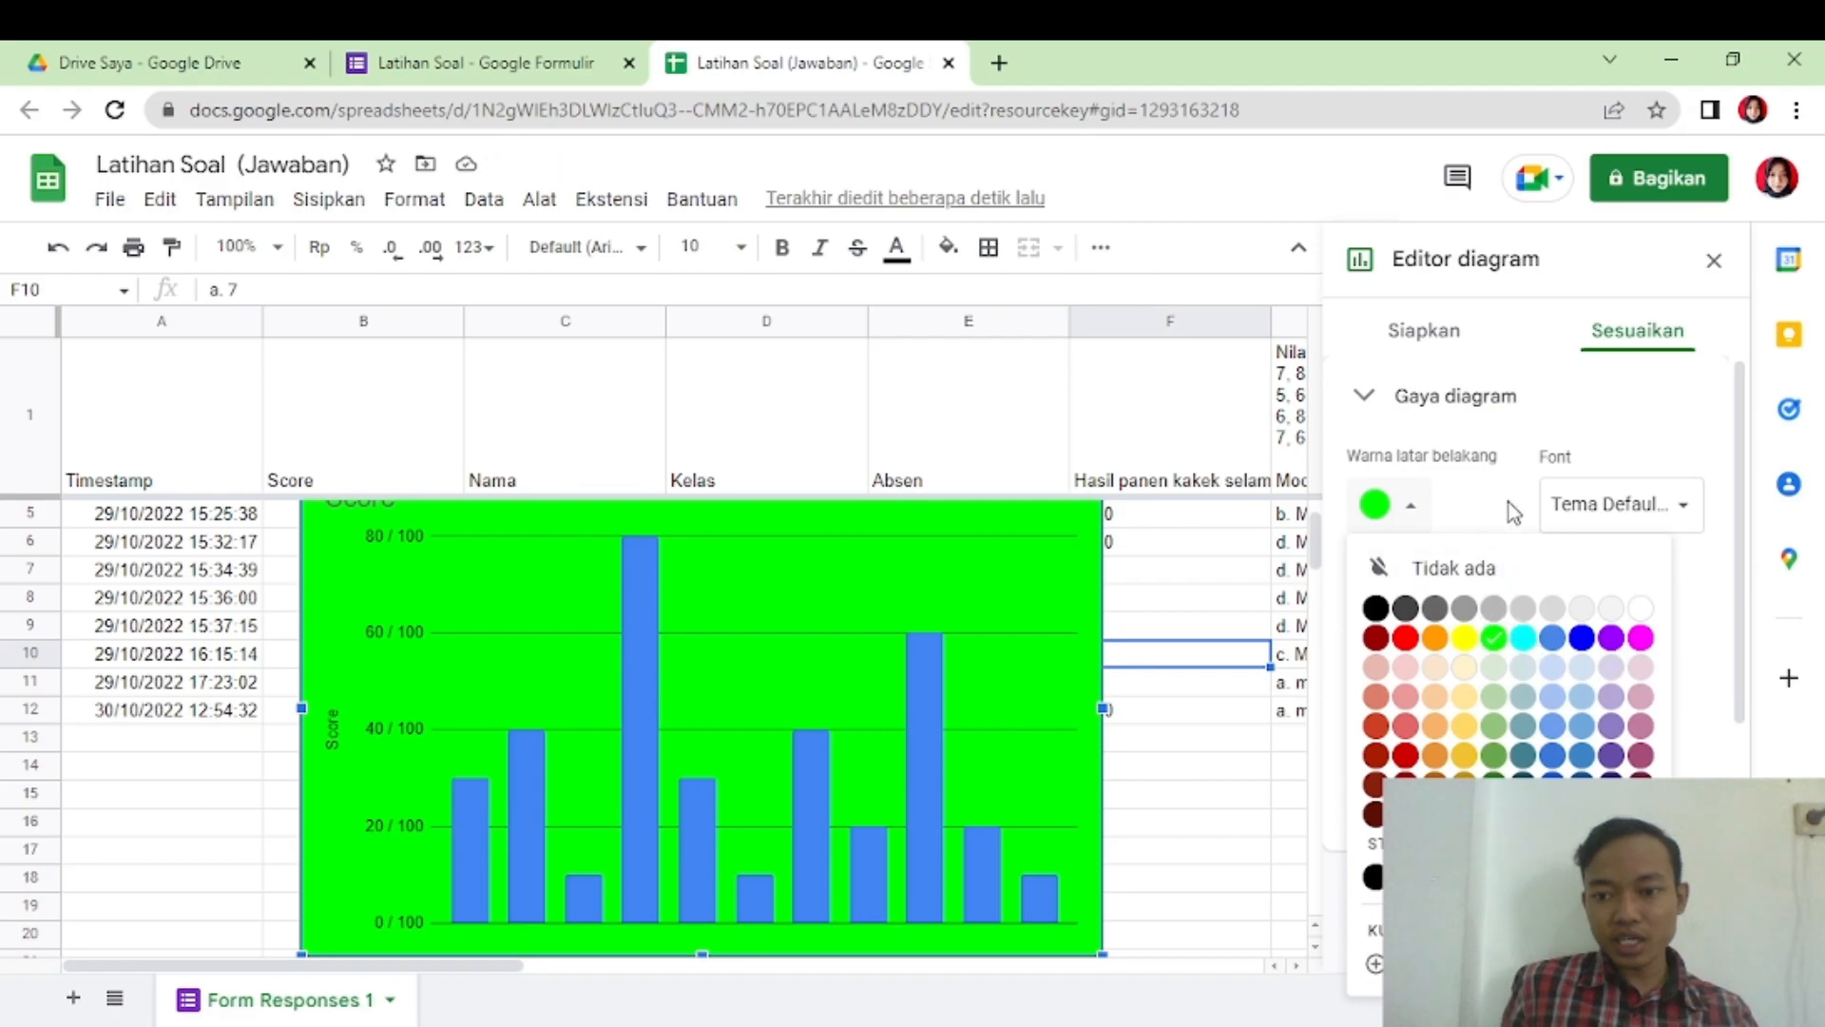
{"action": "left_click", "coordinate": [1502, 429]}
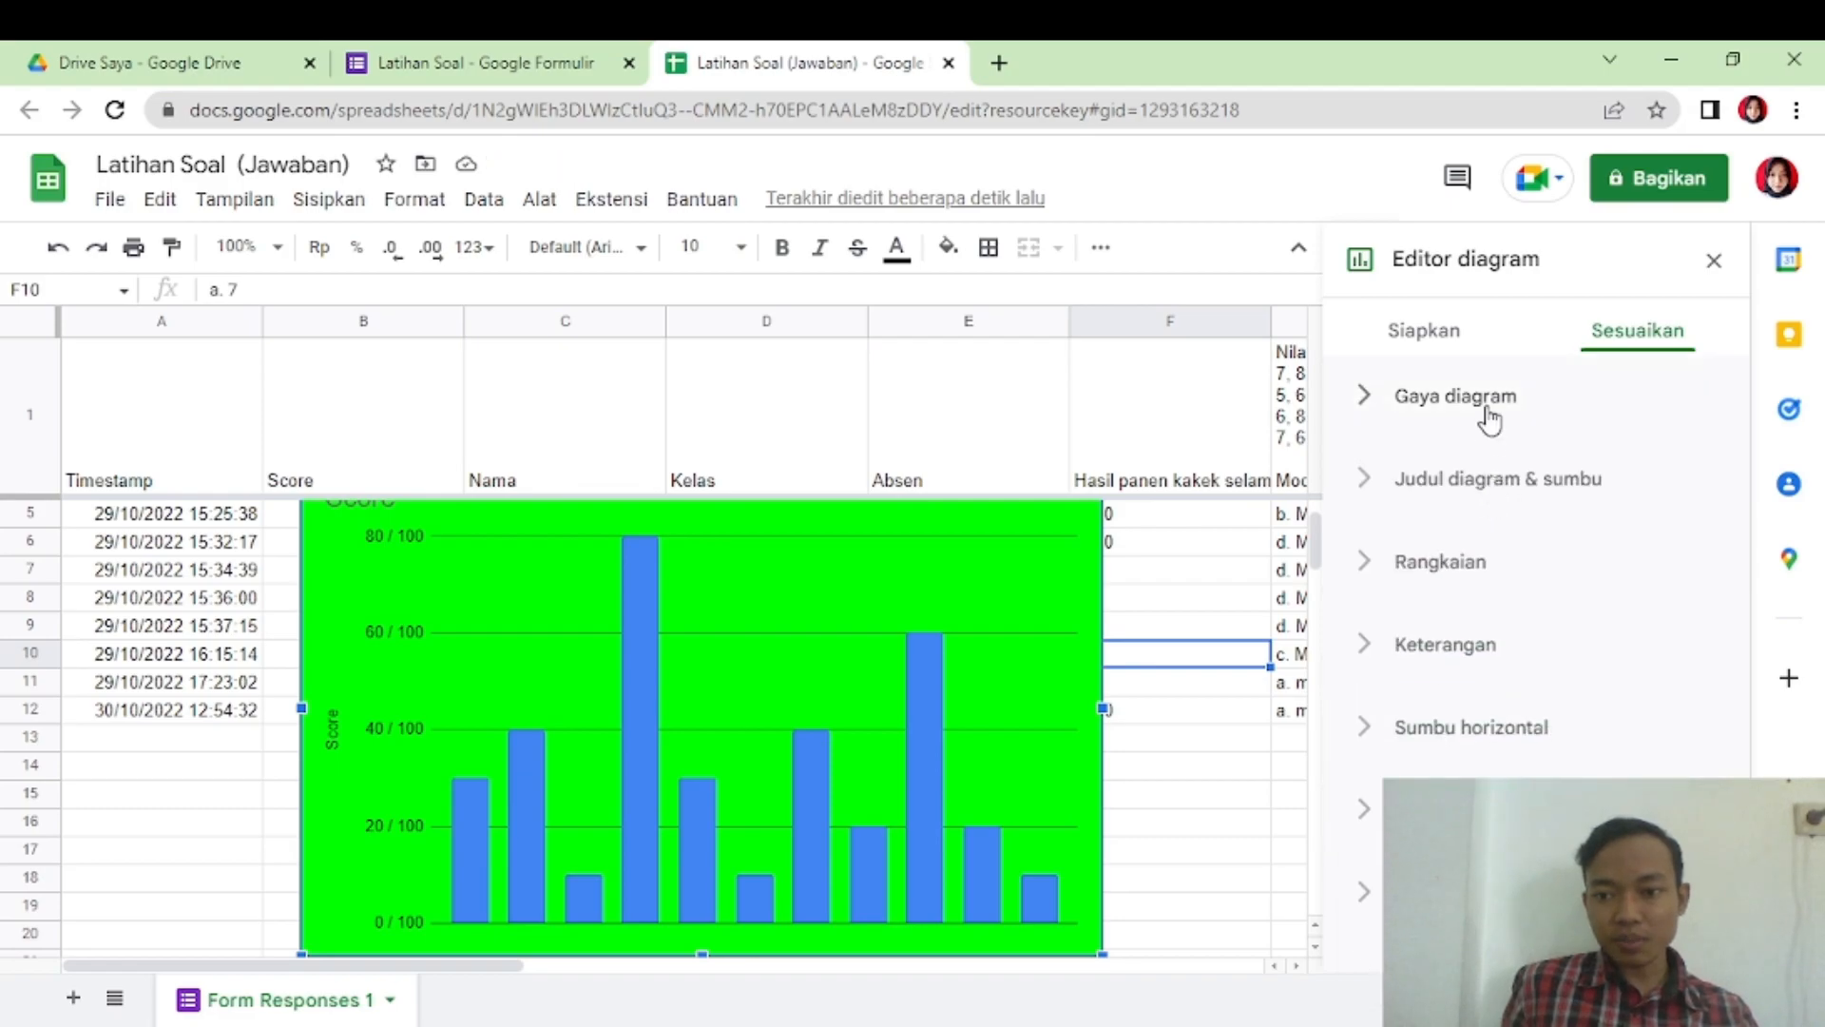
{"action": "left_click", "coordinate": [1488, 406]}
- Set the Score chart's border colour to yellow and look at the available chart fonts
{"action": "left_click", "coordinate": [1405, 620]}
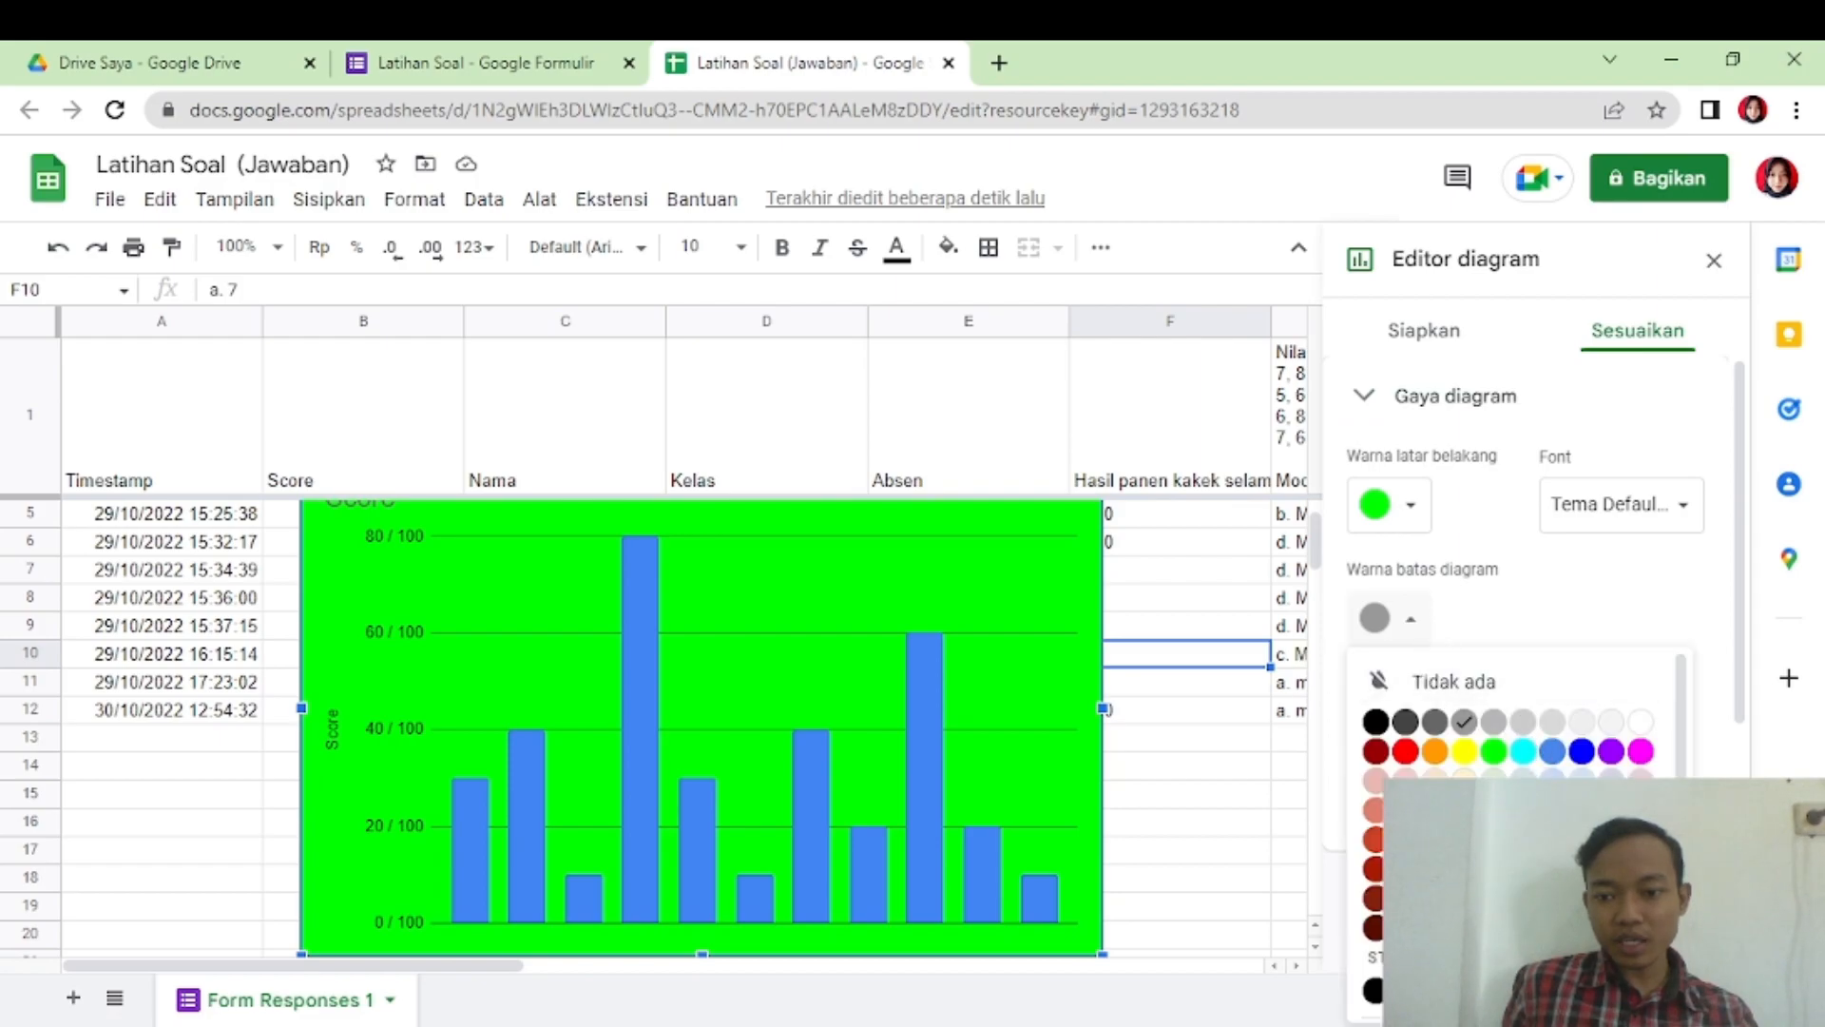
{"action": "left_click", "coordinate": [1464, 752]}
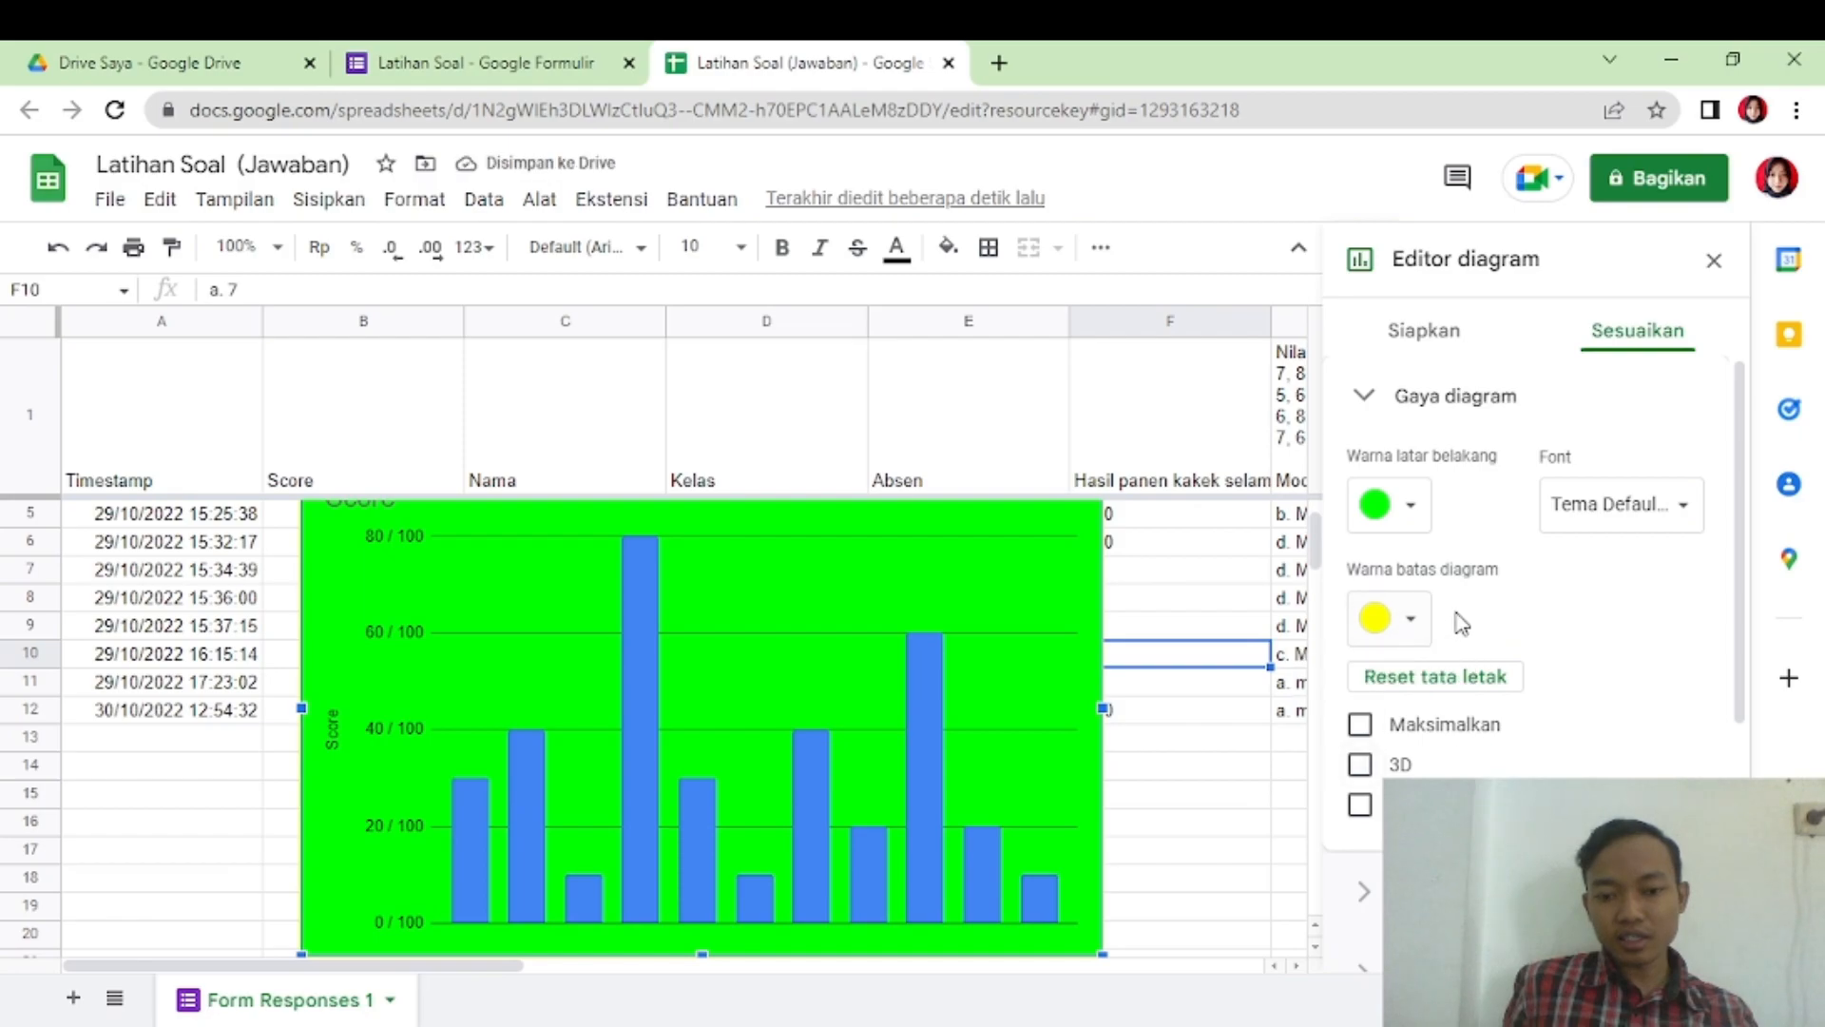
{"action": "scroll", "coordinate": [1492, 618], "scroll_direction": "down", "scroll_amount": 1}
{"action": "scroll", "coordinate": [1496, 619], "scroll_direction": "up", "scroll_amount": 1}
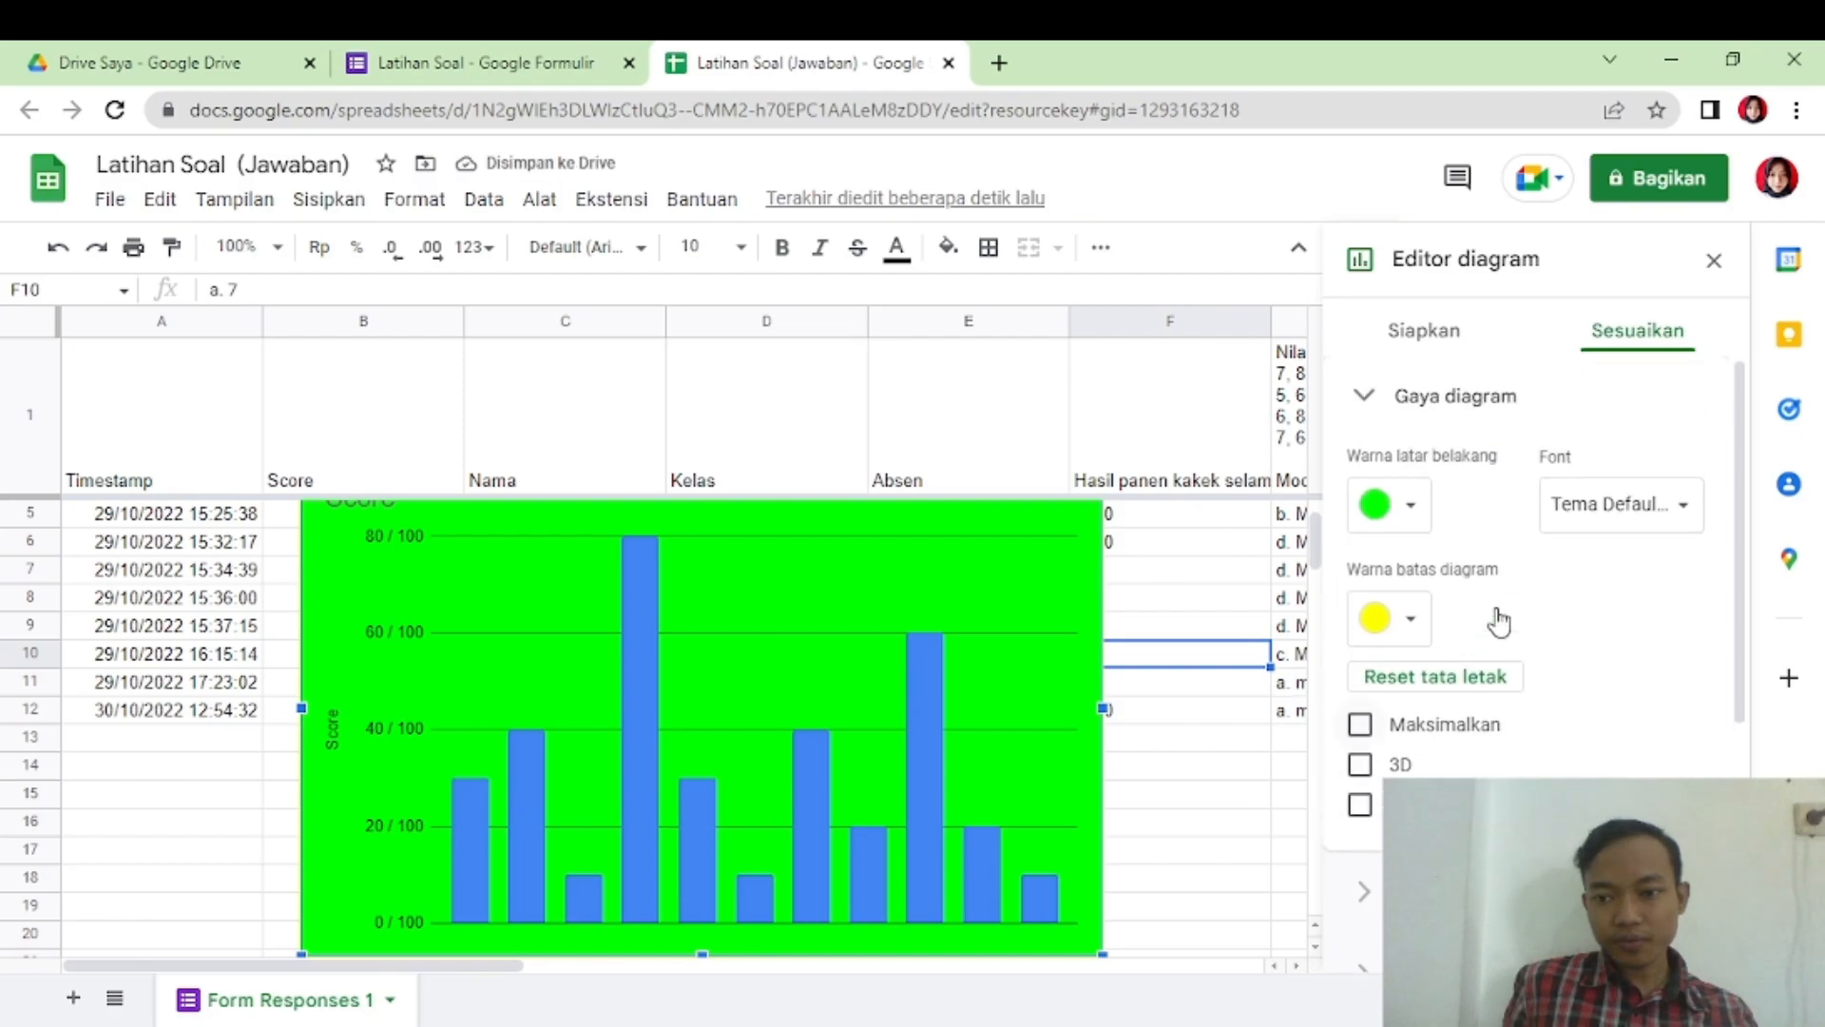
{"action": "left_click", "coordinate": [1636, 532]}
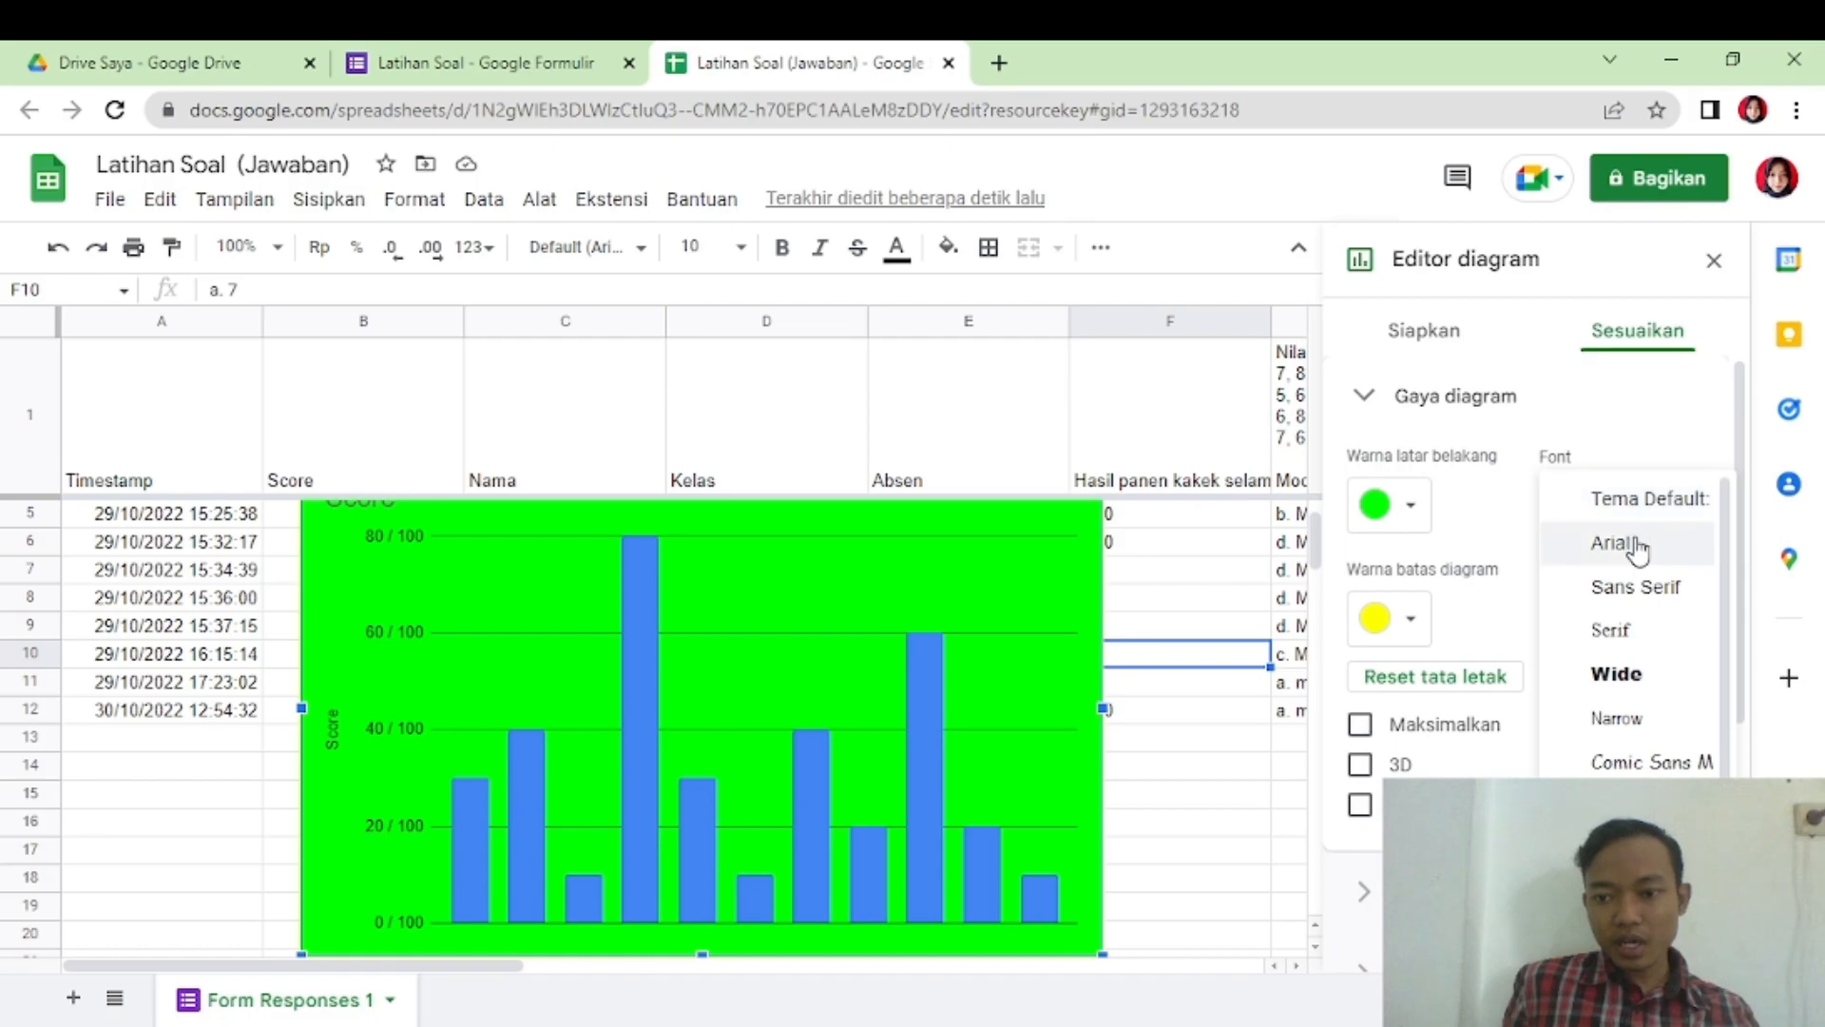
{"action": "left_click", "coordinate": [1519, 551]}
- Try bright green as the Score chart's border colour and set it back to yellow
{"action": "left_click", "coordinate": [1411, 619]}
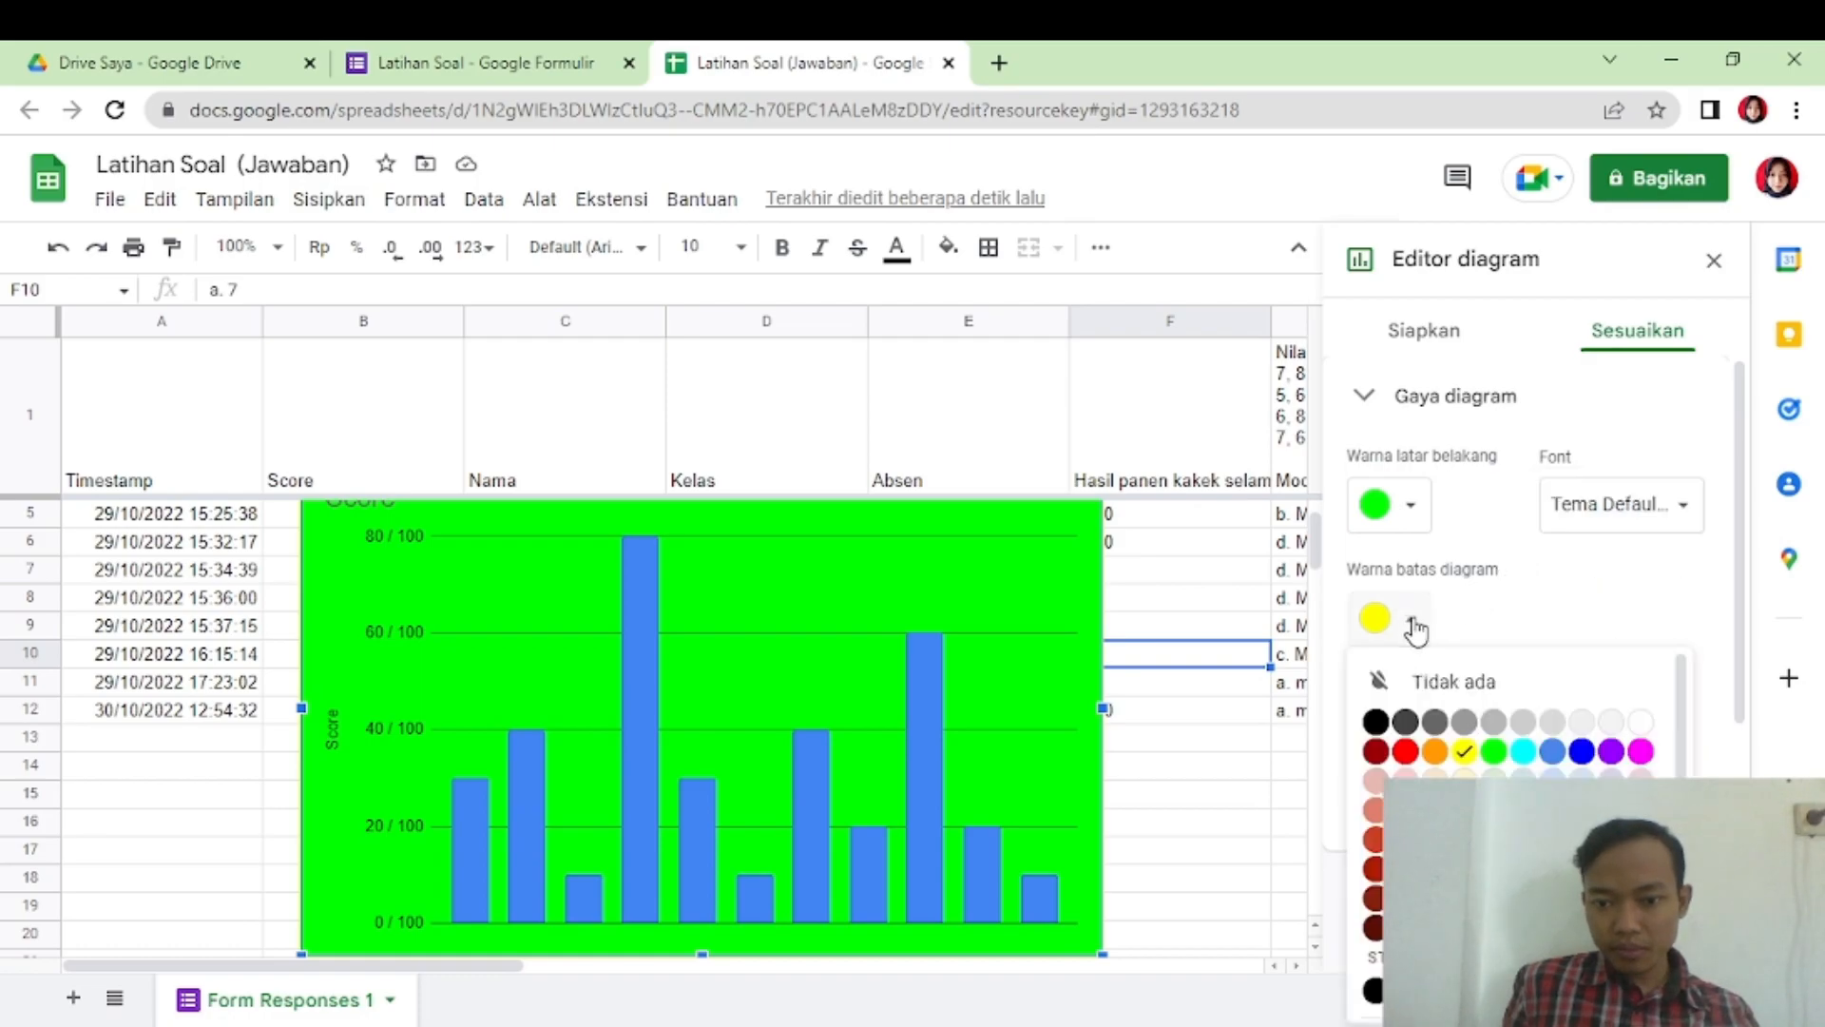
{"action": "left_click", "coordinate": [1495, 752]}
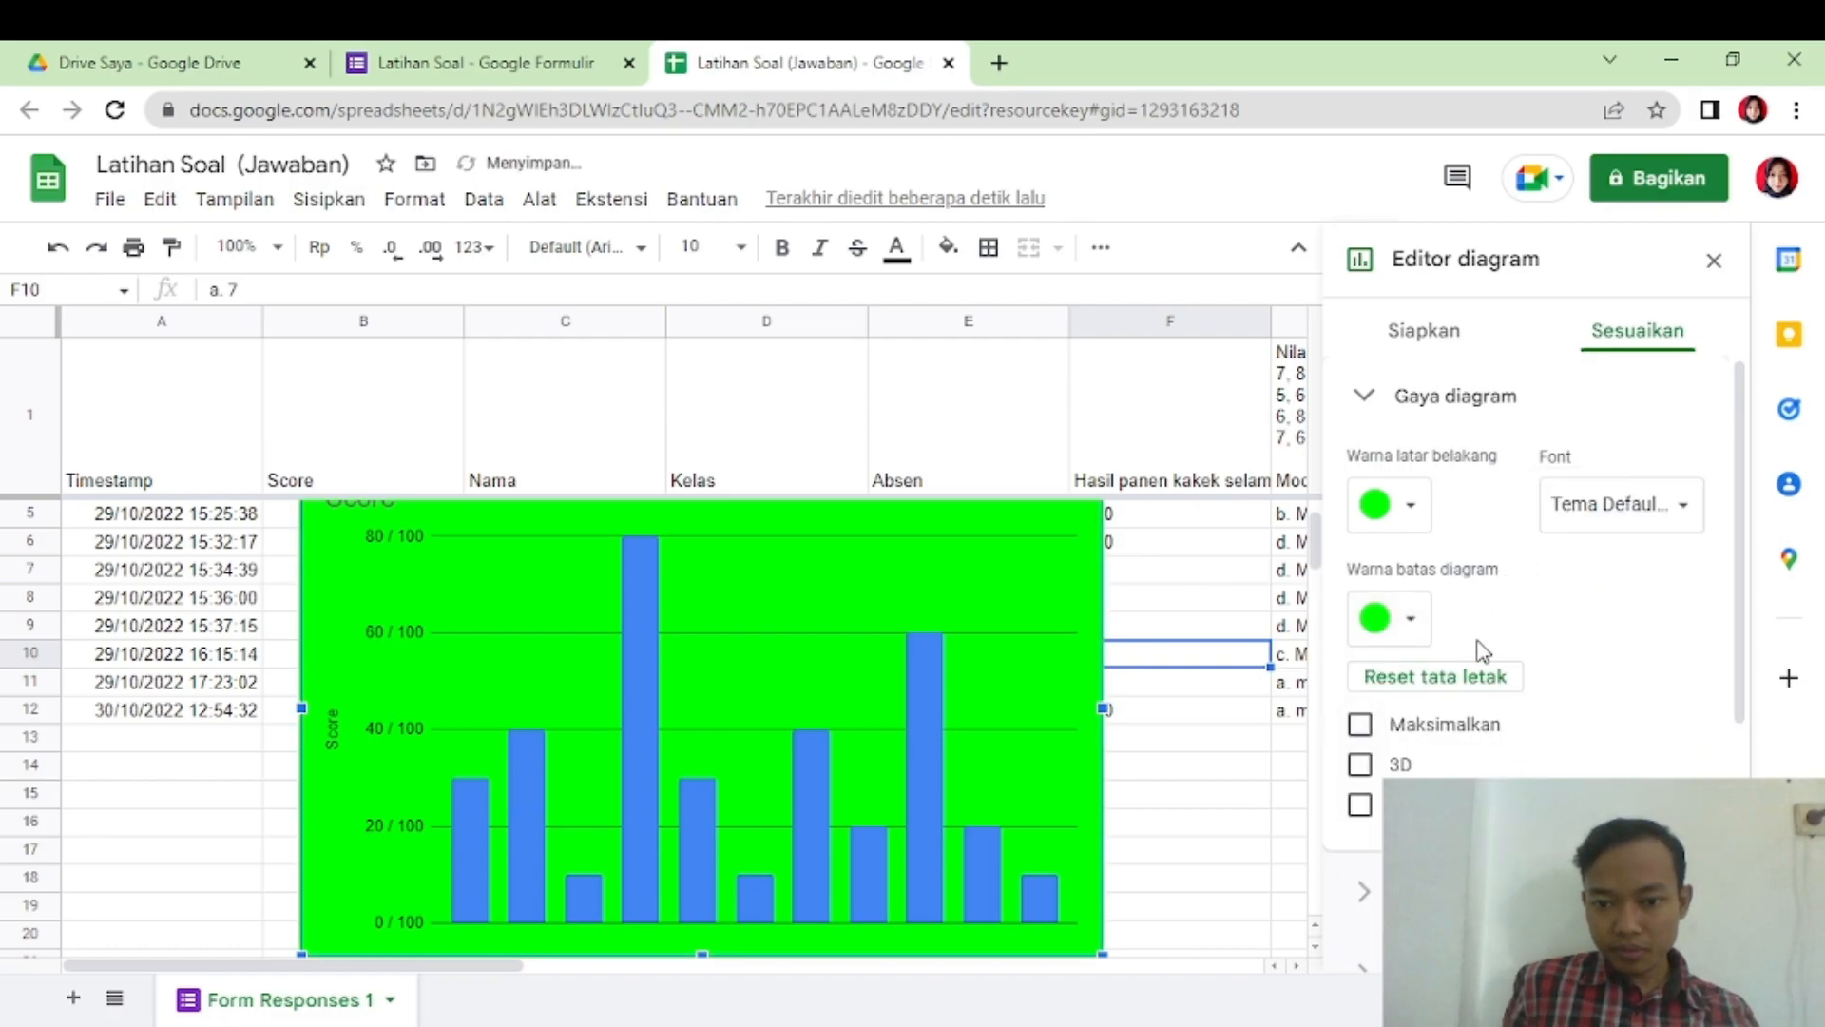
{"action": "left_click", "coordinate": [1414, 635]}
{"action": "left_click", "coordinate": [1472, 753]}
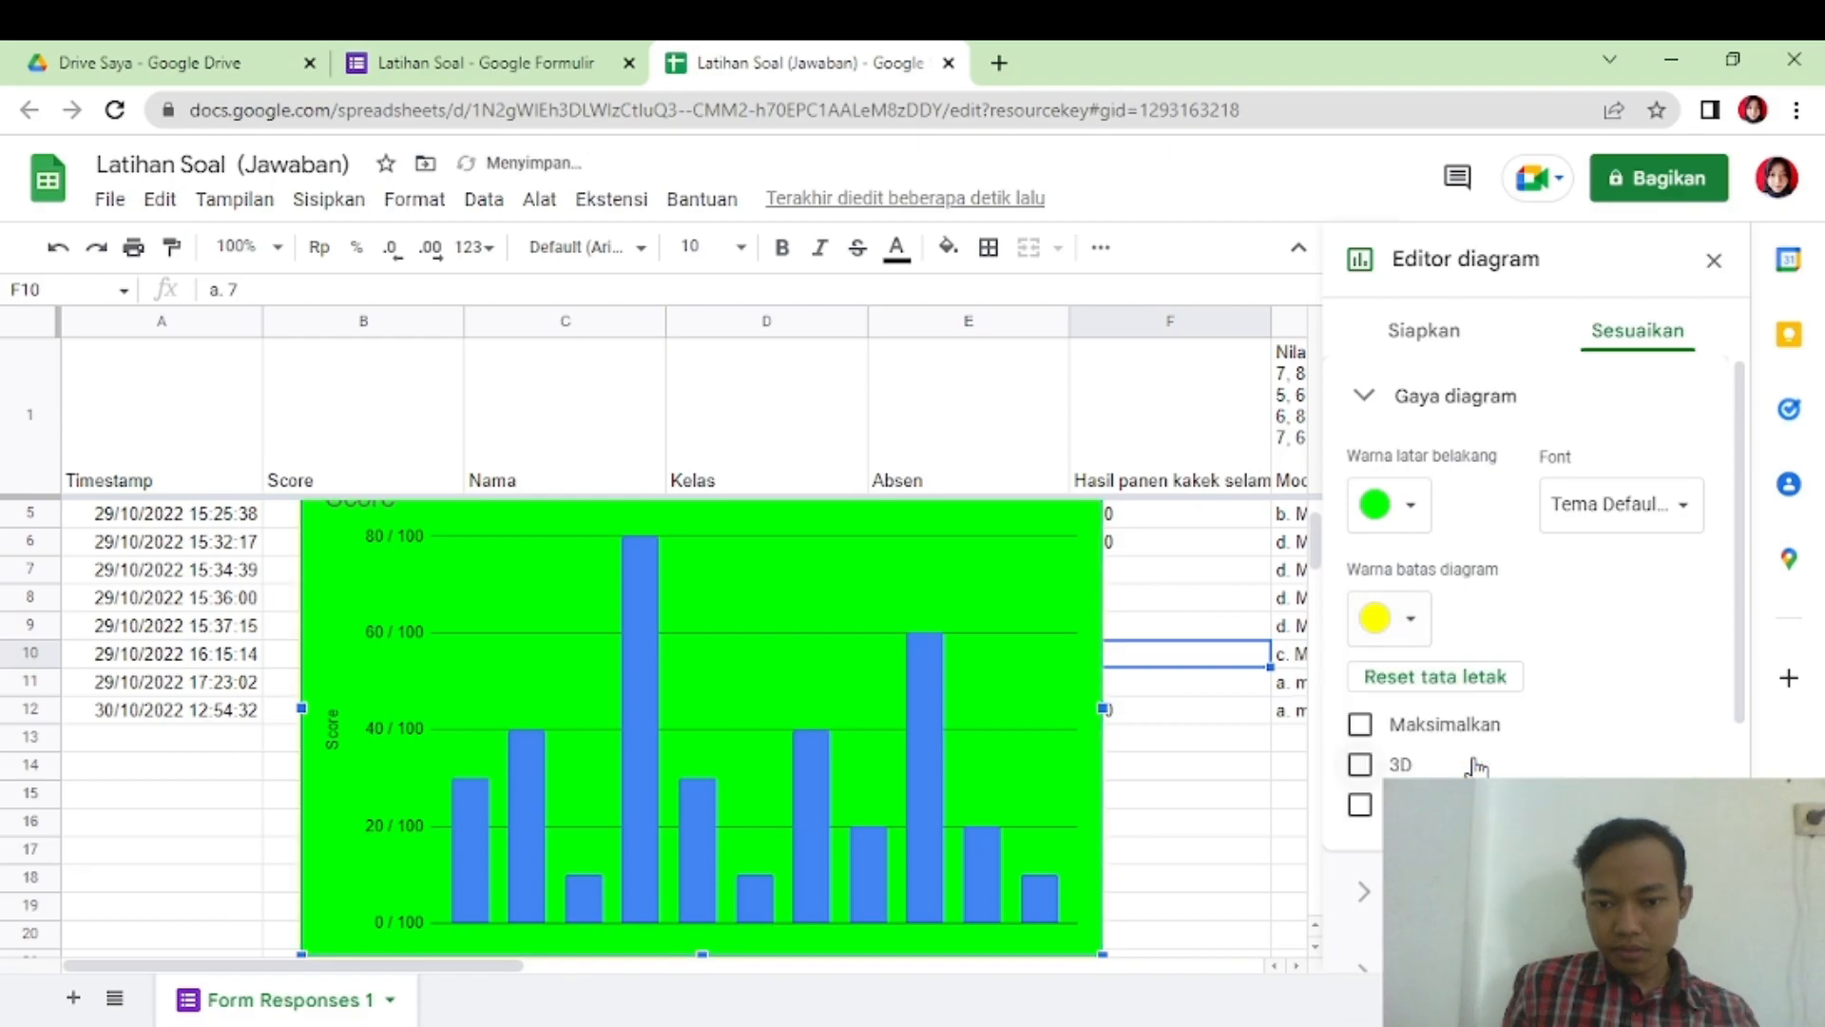
- Look through the remaining chart style options and customization sections, including the vertical axis gridline and tick settings
{"action": "scroll", "coordinate": [1473, 723], "scroll_direction": "down", "scroll_amount": 3}
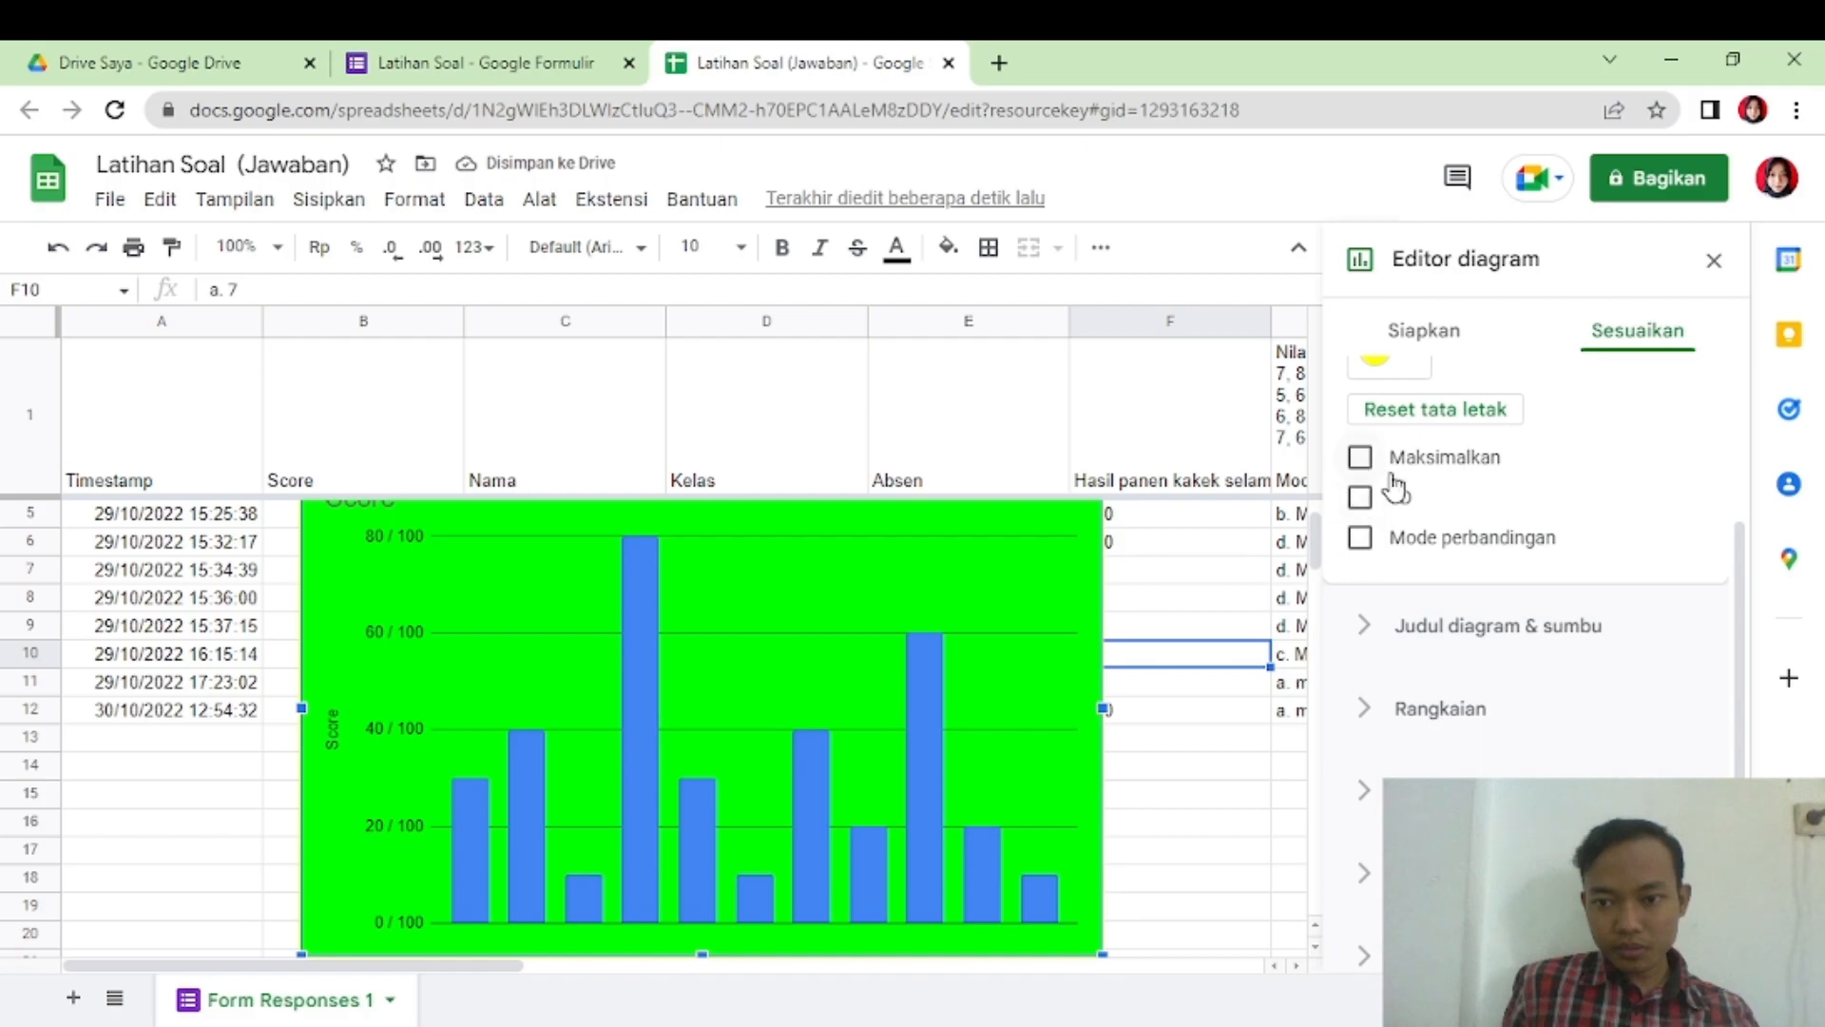
{"action": "scroll", "coordinate": [1406, 562], "scroll_direction": "up", "scroll_amount": 1}
{"action": "scroll", "coordinate": [1128, 723], "scroll_direction": "up", "scroll_amount": 1}
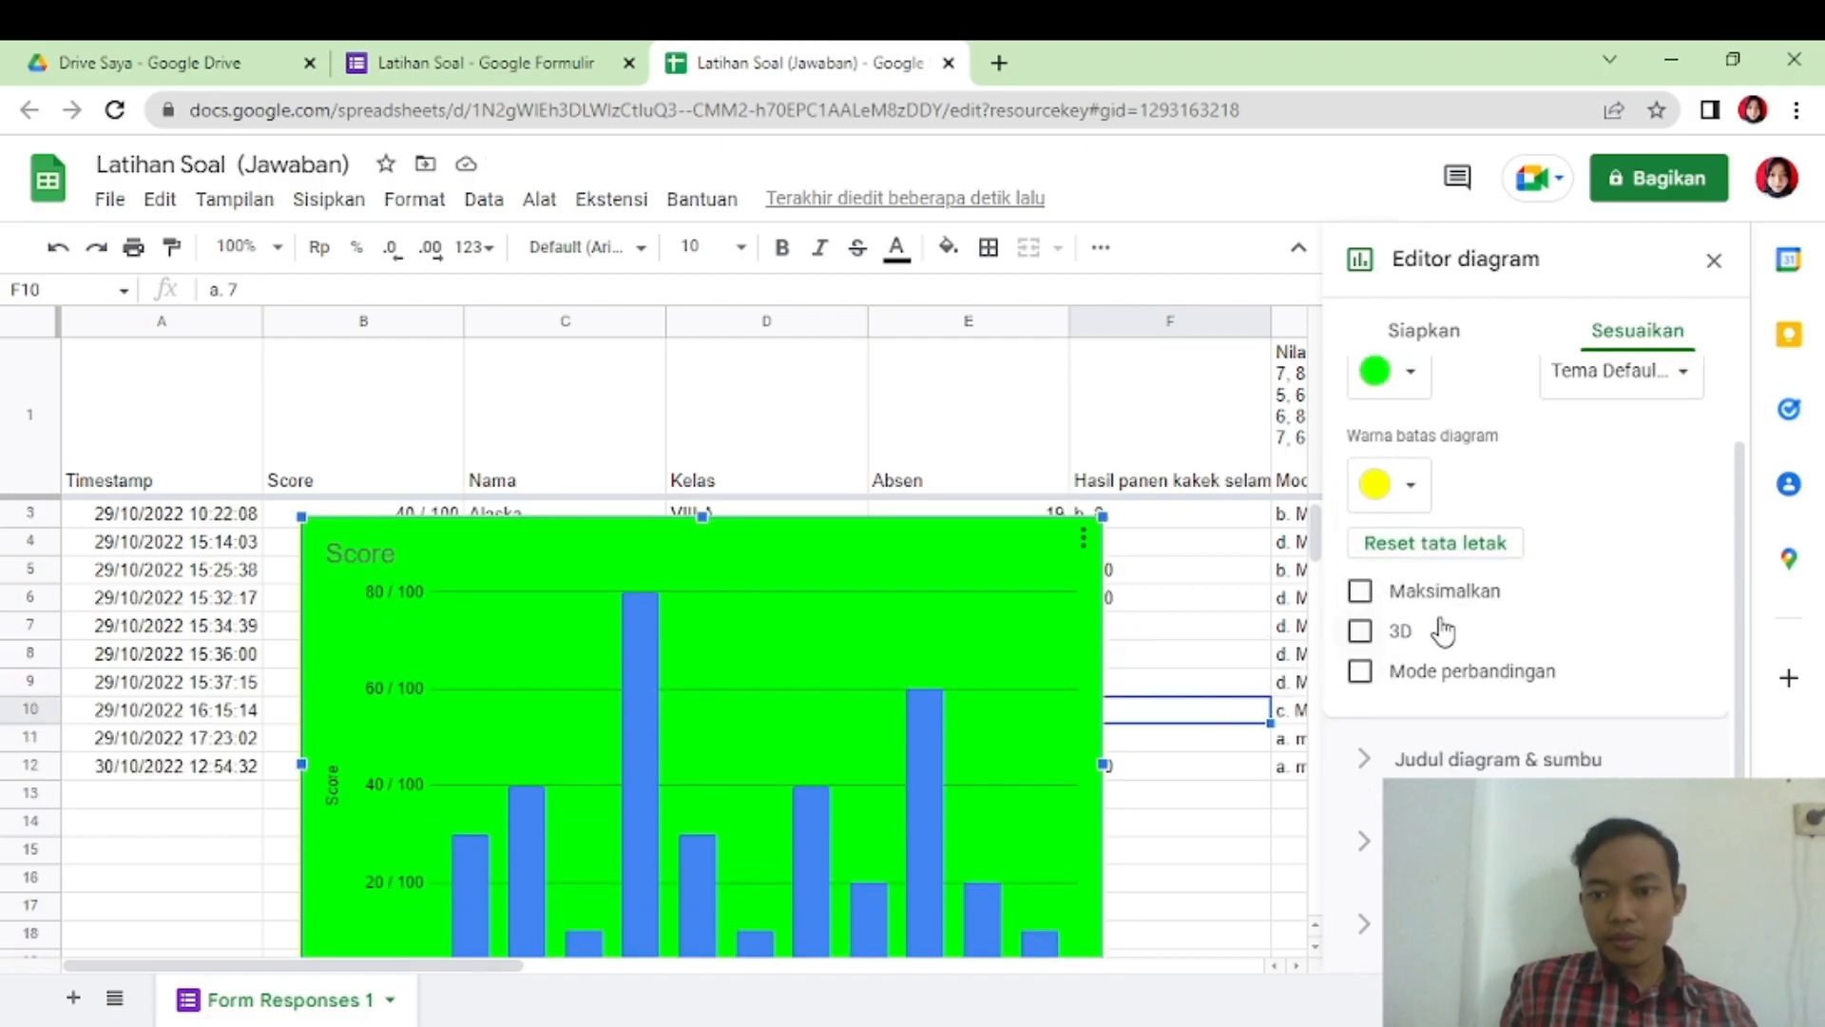
{"action": "scroll", "coordinate": [1445, 627], "scroll_direction": "down", "scroll_amount": 3}
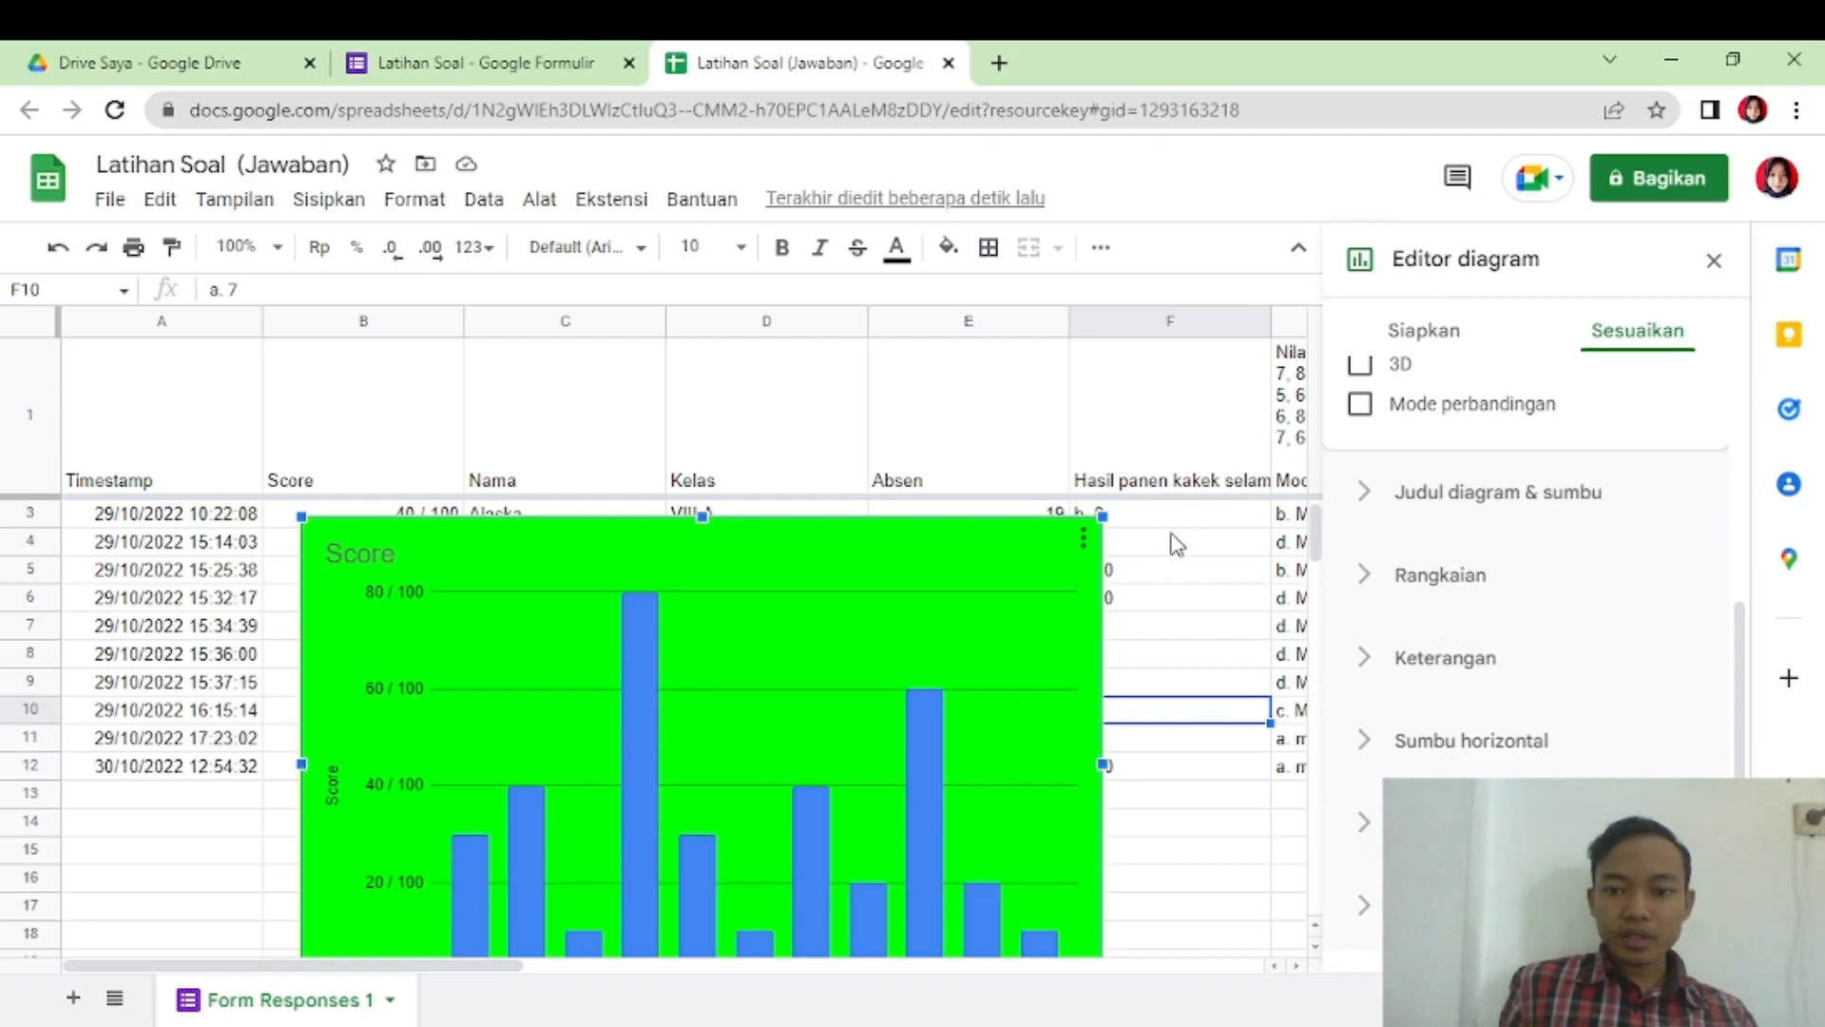
{"action": "left_click", "coordinate": [1046, 596]}
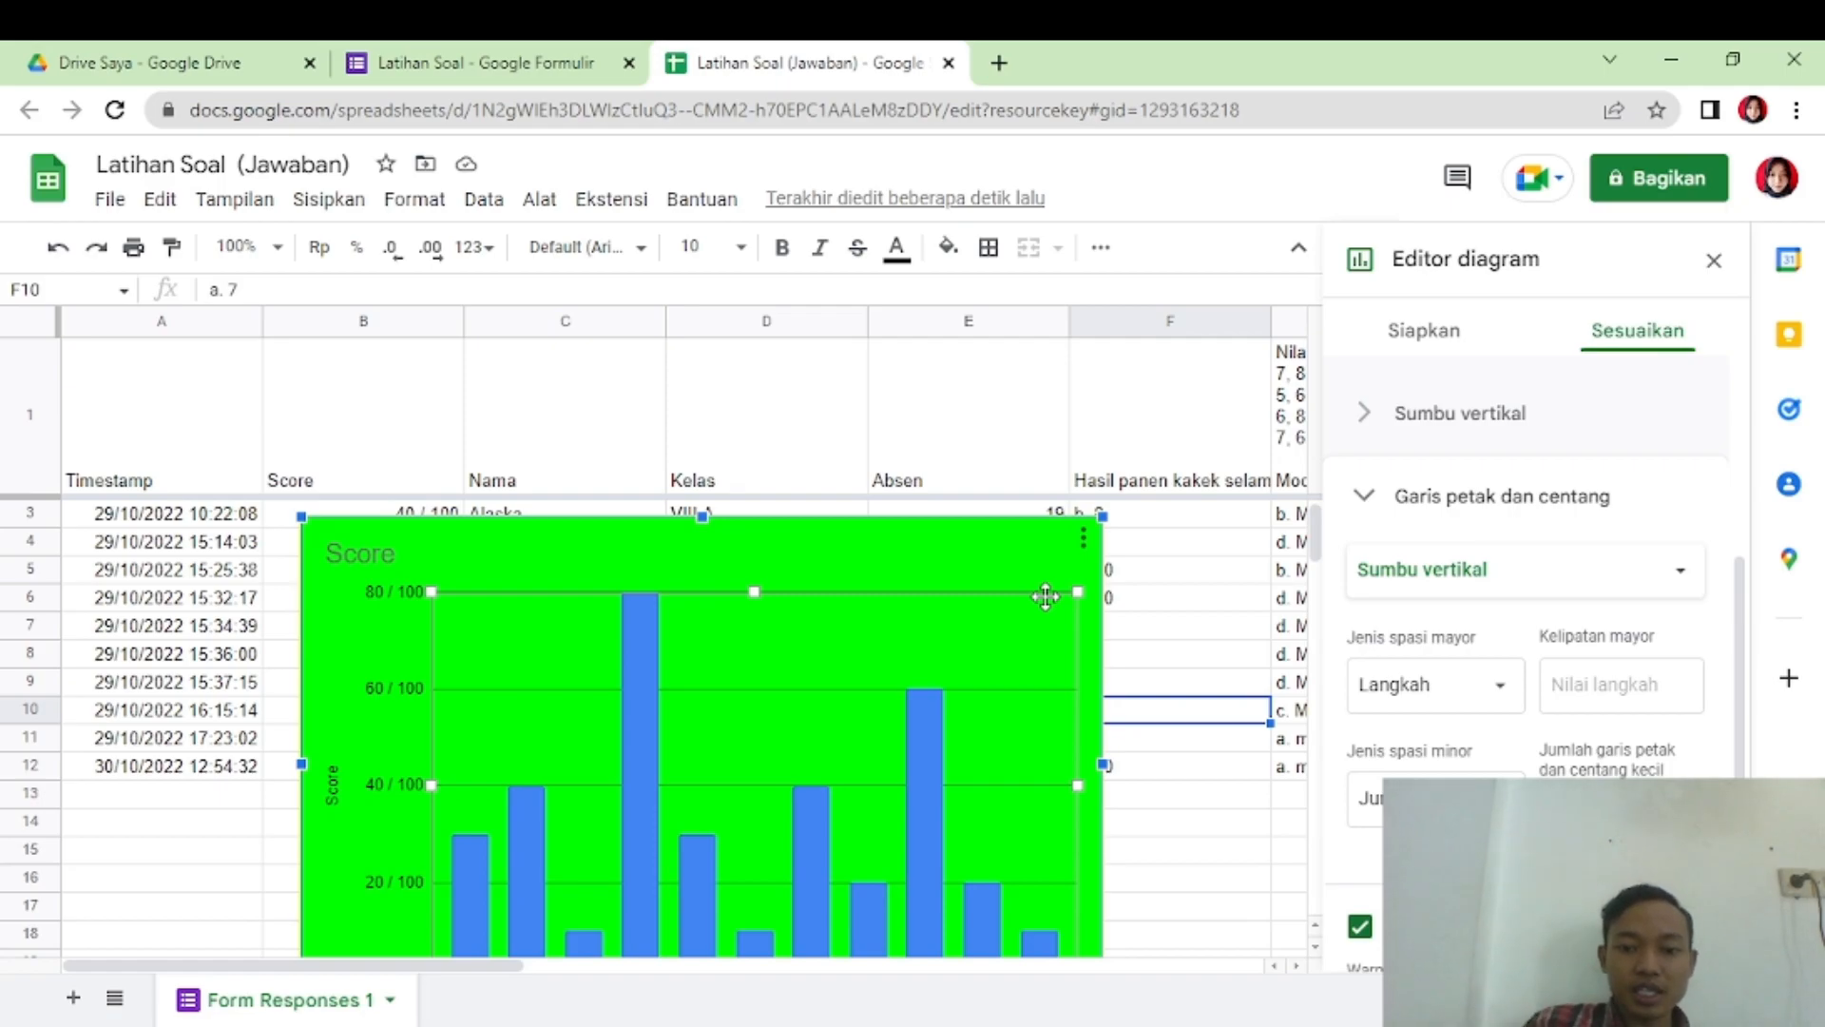
{"action": "left_click", "coordinate": [1087, 573]}
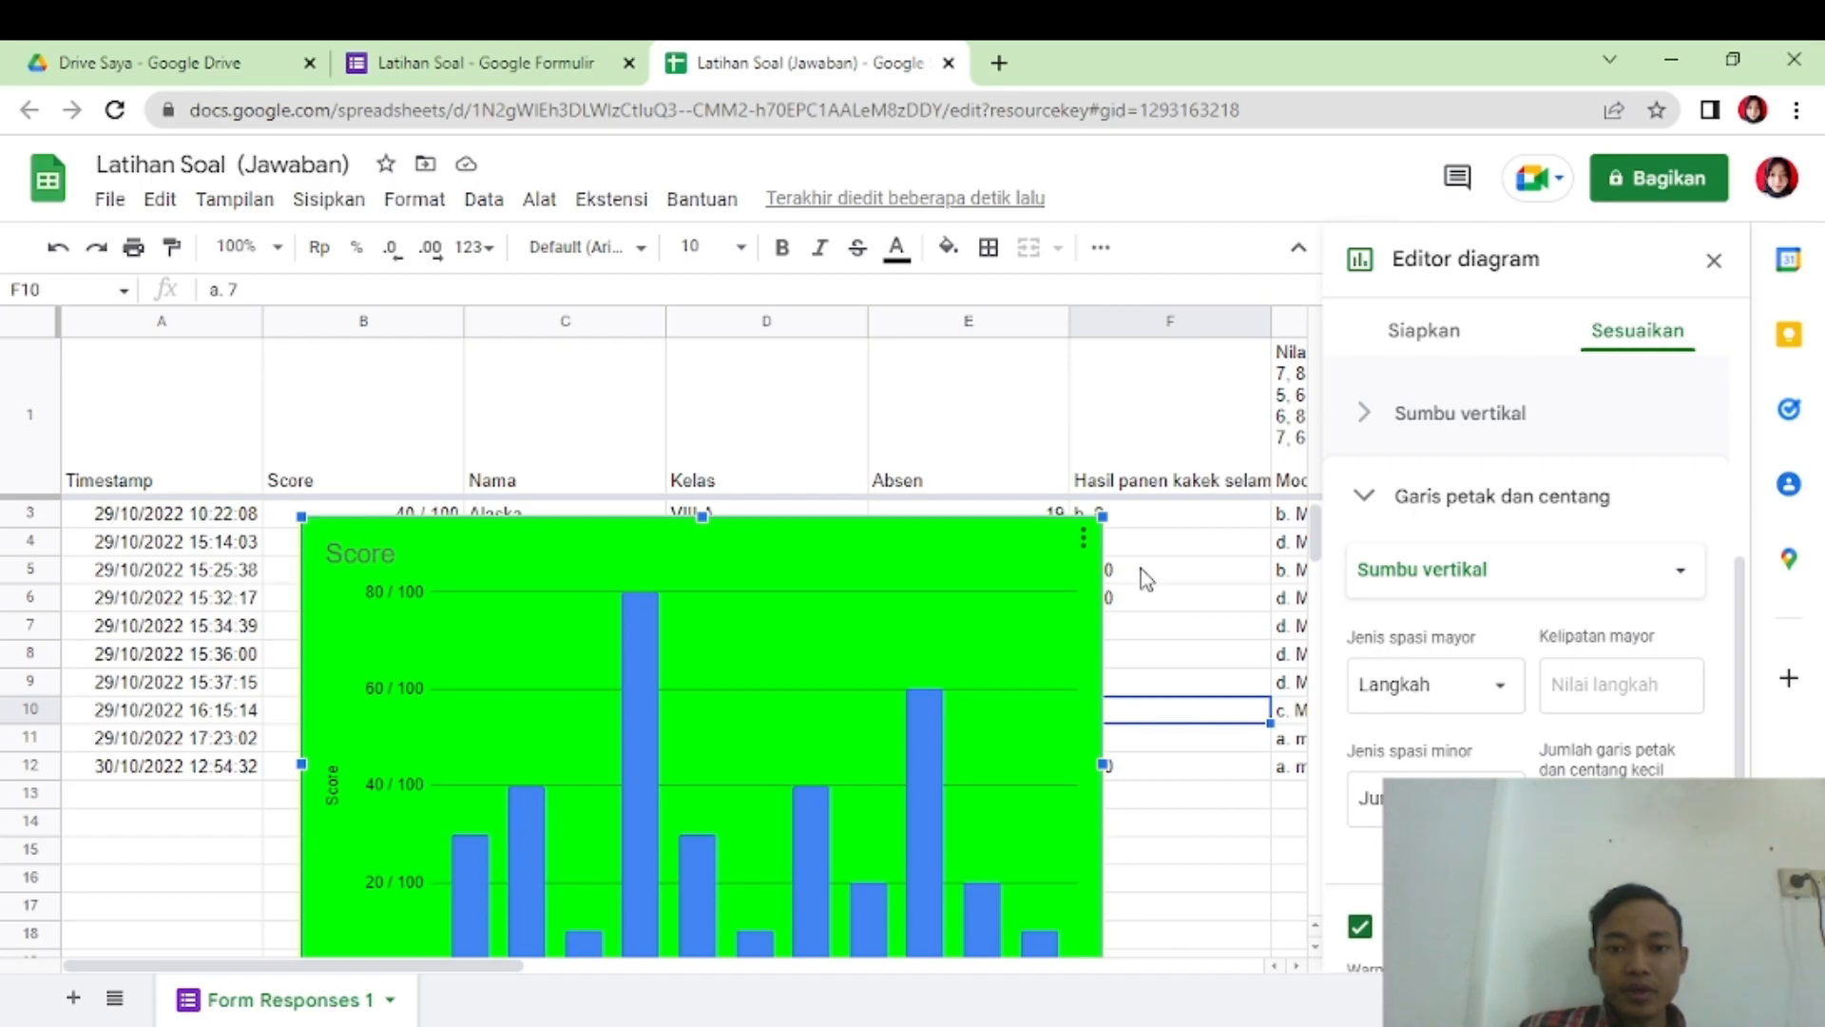